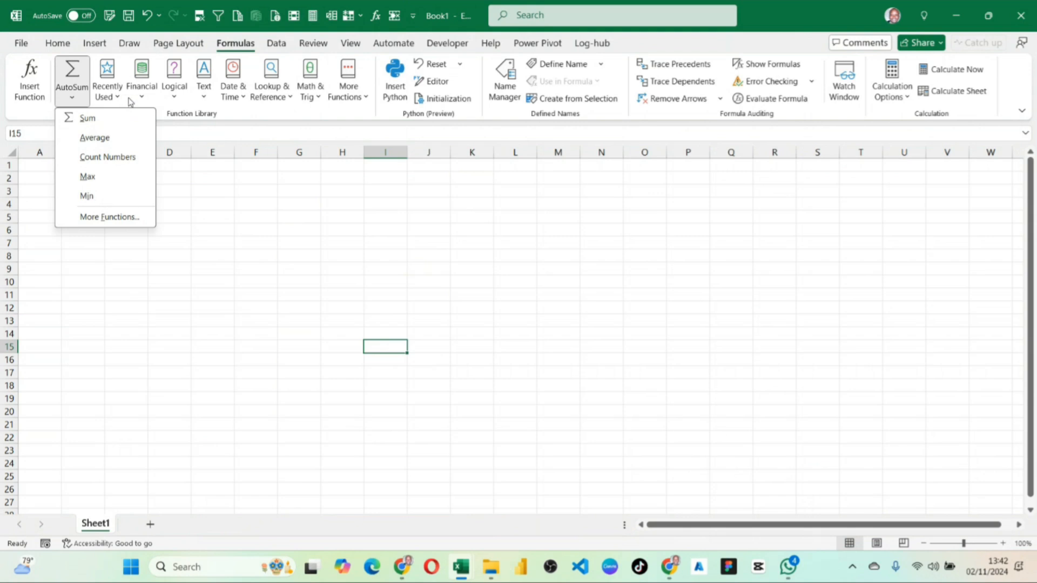
Browse the Text, Date & Time and More Functions categories of the function library.
click(211, 100)
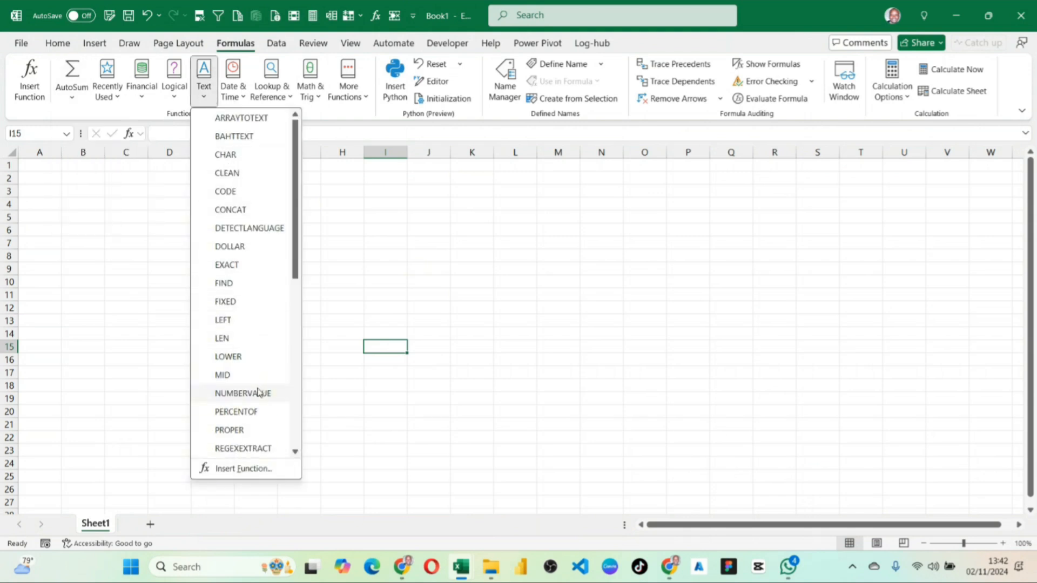
scroll(243, 355, down, 2)
scroll(243, 355, down, 5)
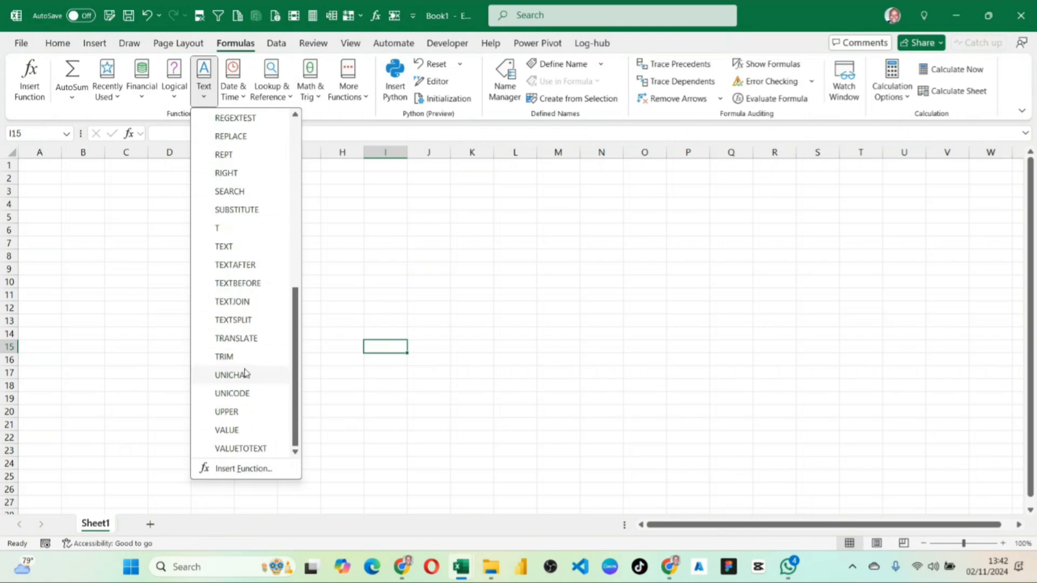
click(412, 213)
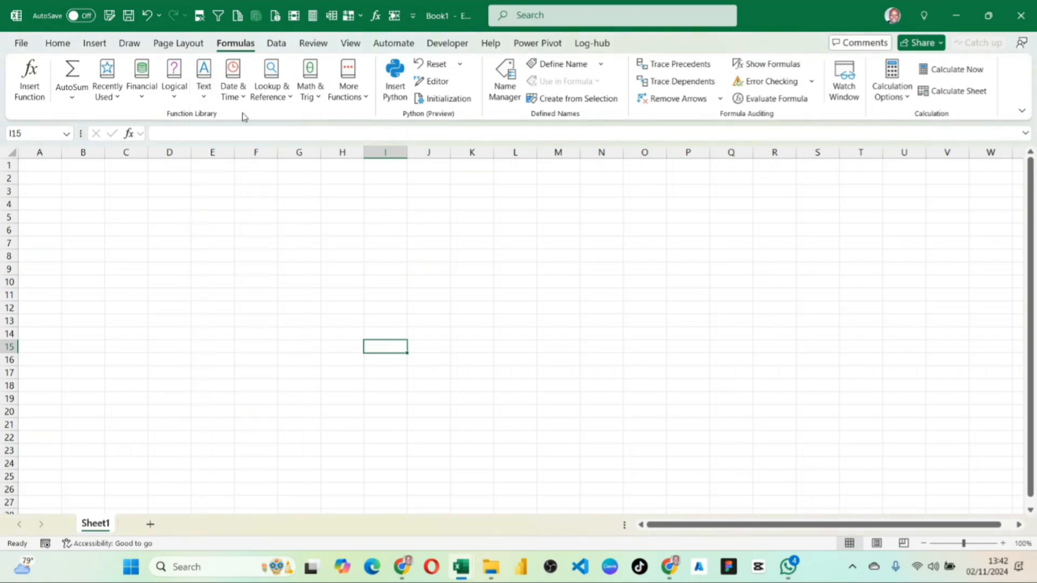
click(241, 97)
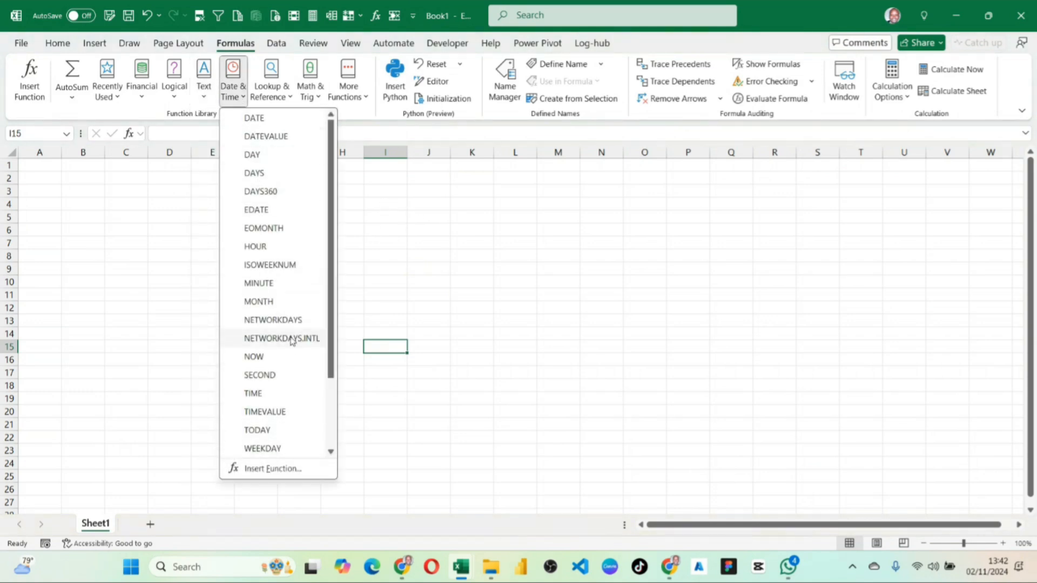
scroll(288, 332, down, 2)
mouse_move(289, 332)
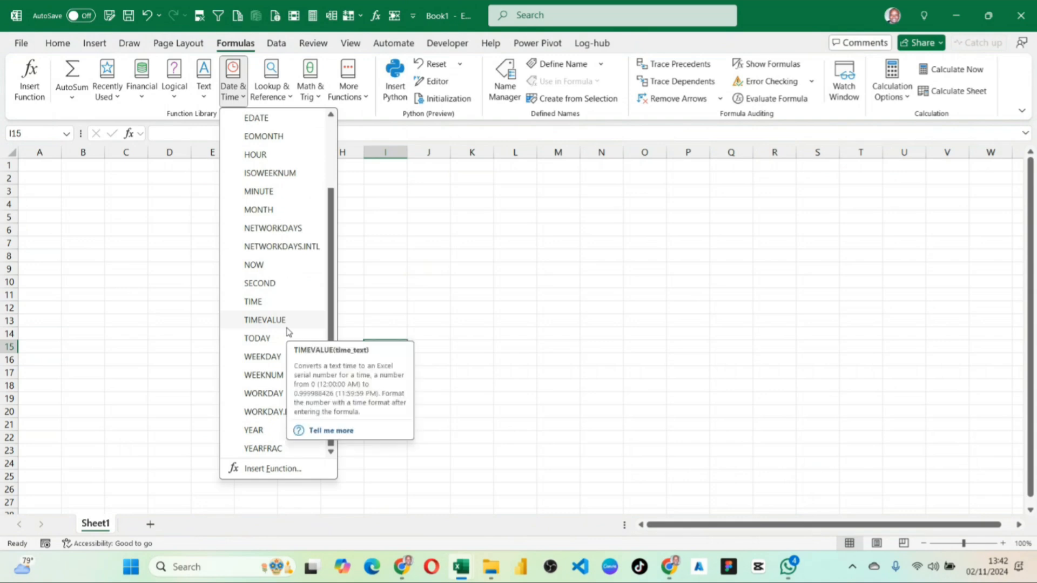
click(405, 243)
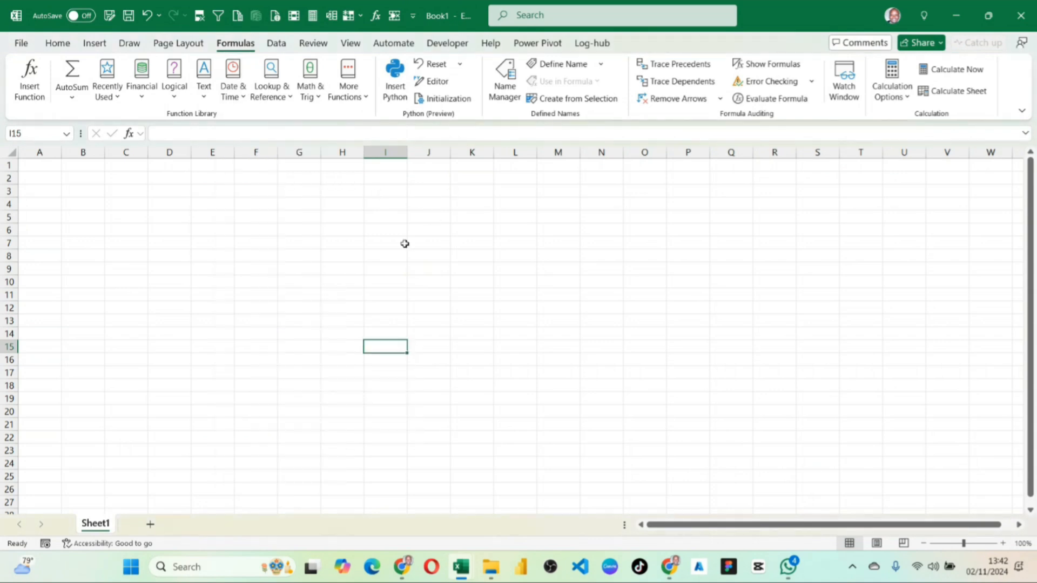
click(354, 85)
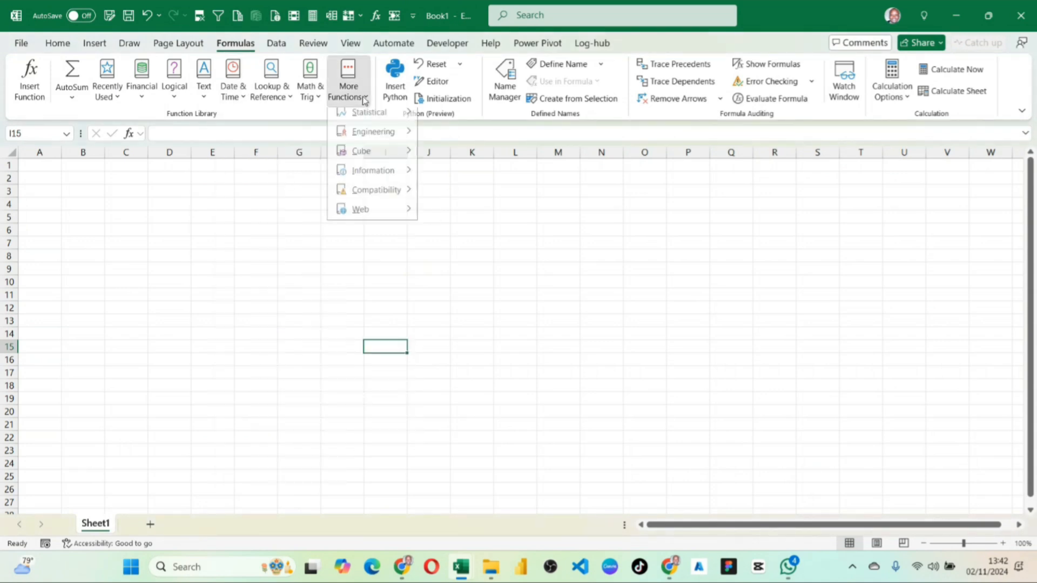
click(459, 271)
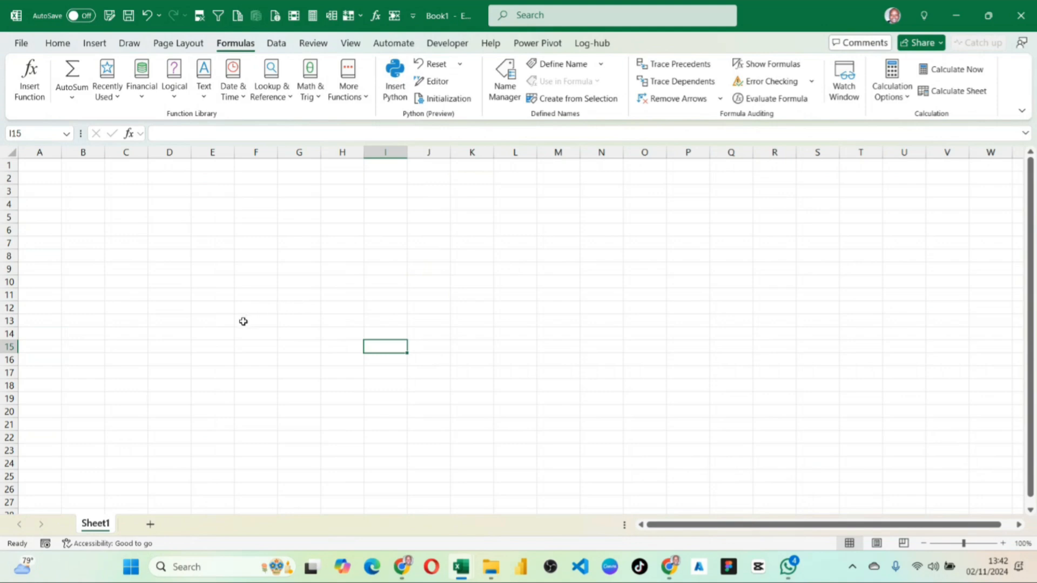
click(166, 255)
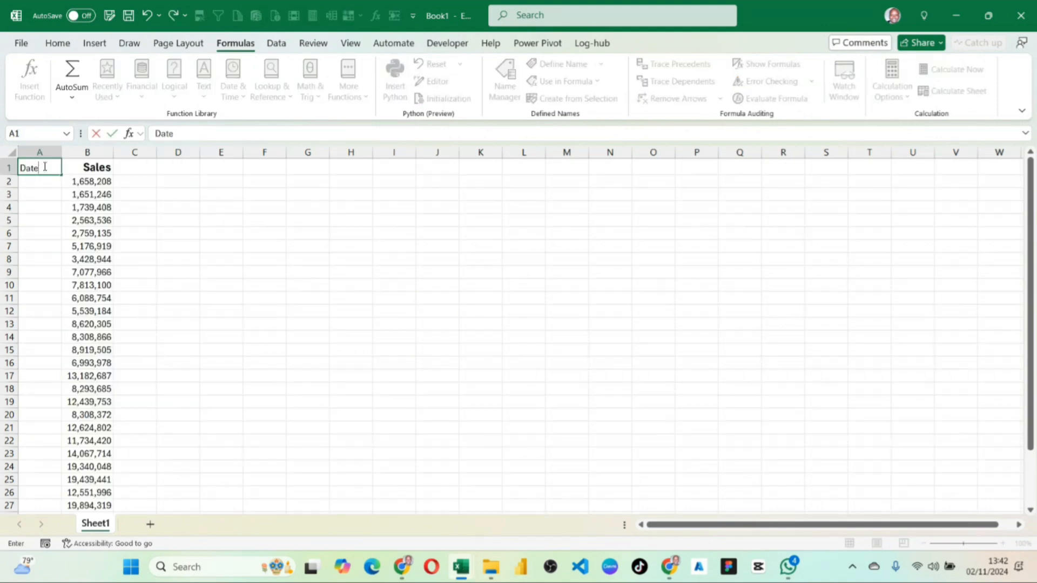
Copy the Sales header's formatting onto the Date header in A1 and widen column B slightly.
click(109, 207)
click(107, 169)
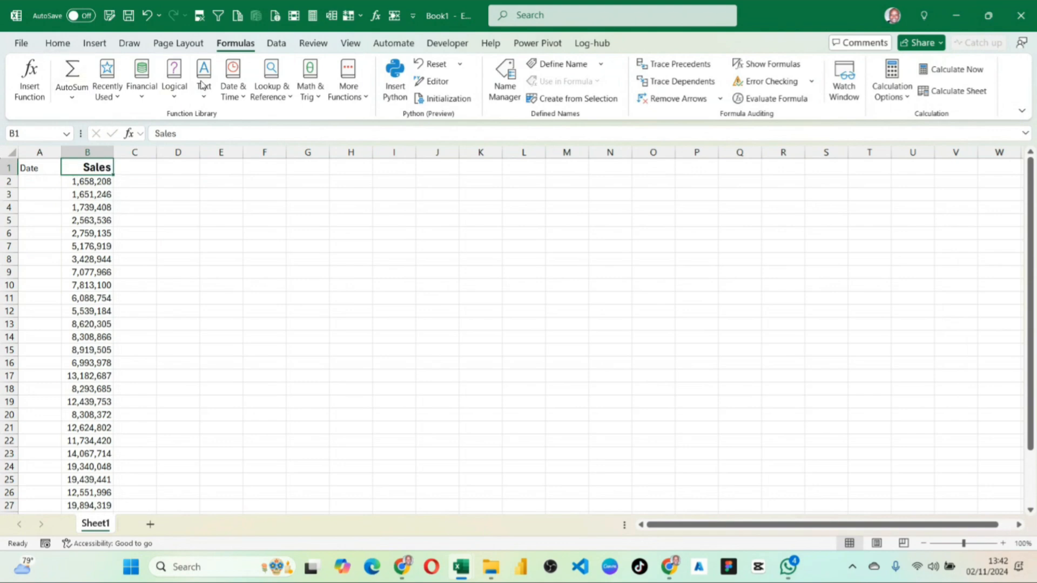
click(58, 43)
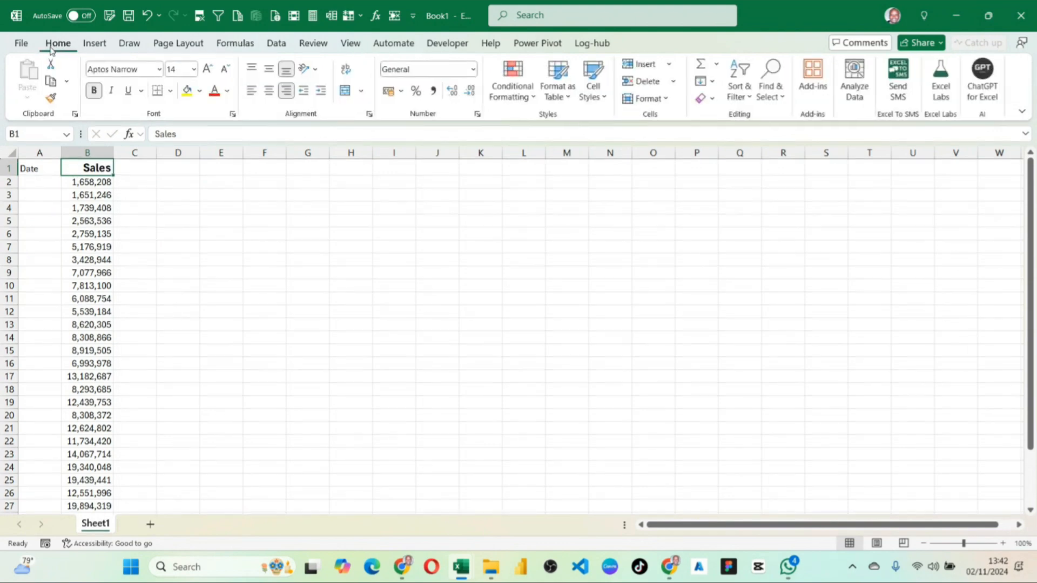
click(52, 98)
click(41, 168)
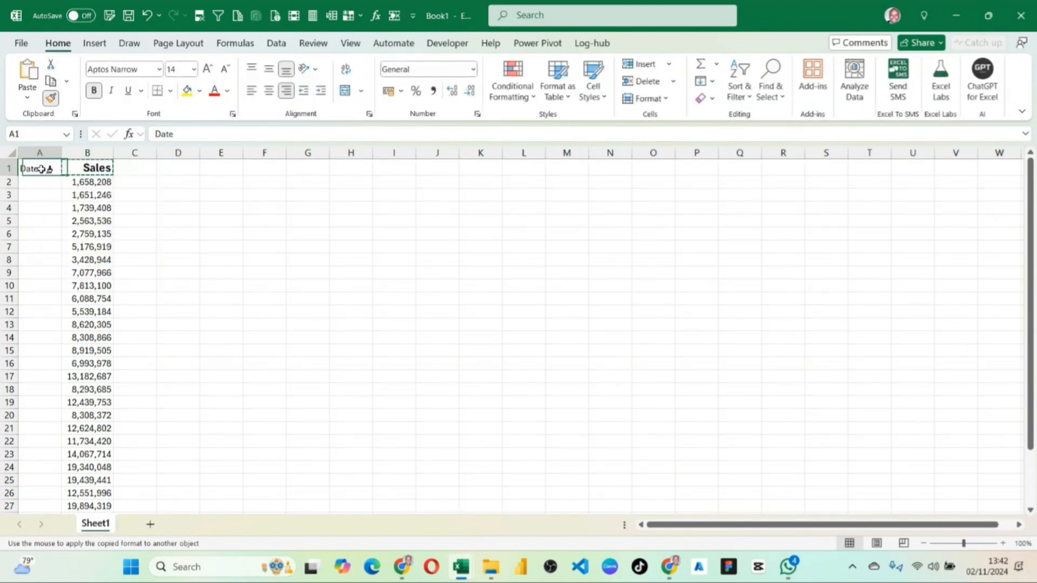
drag(113, 153, 121, 153)
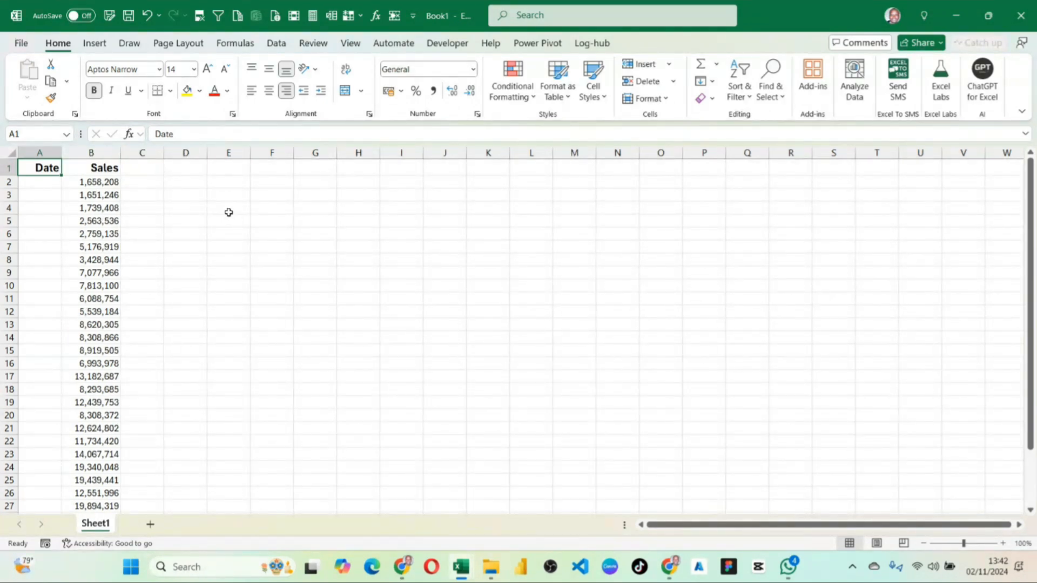
click(221, 183)
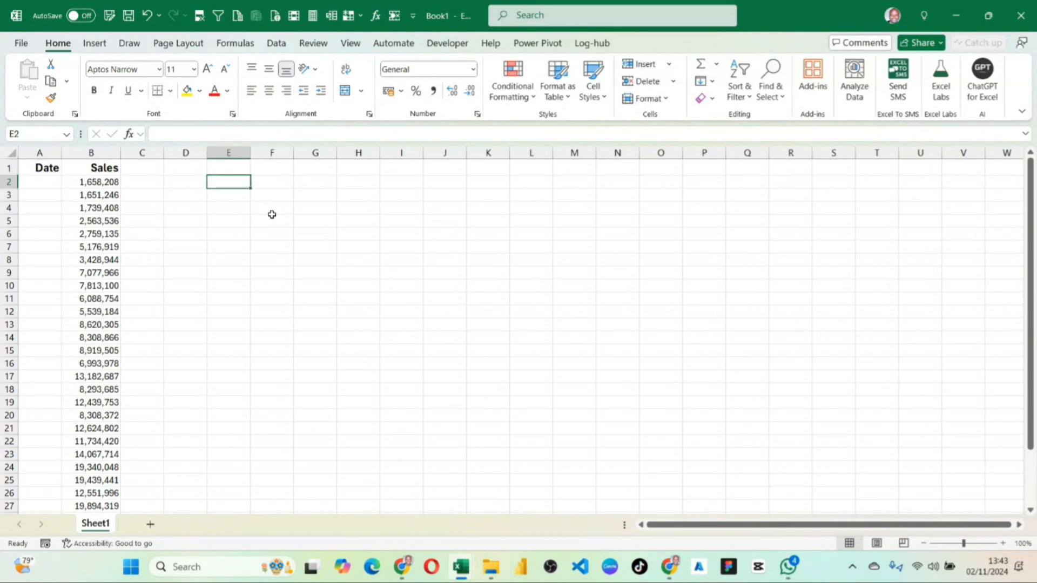
Rename Sheet1 as Data and add a second worksheet named Formula.
double_click(93, 524)
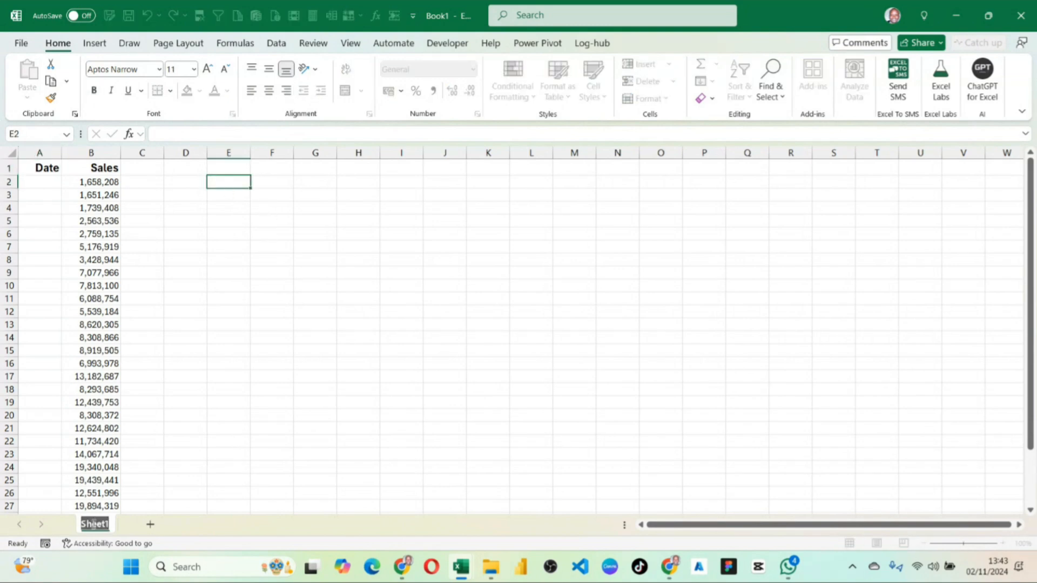
text(Data)
key(Return)
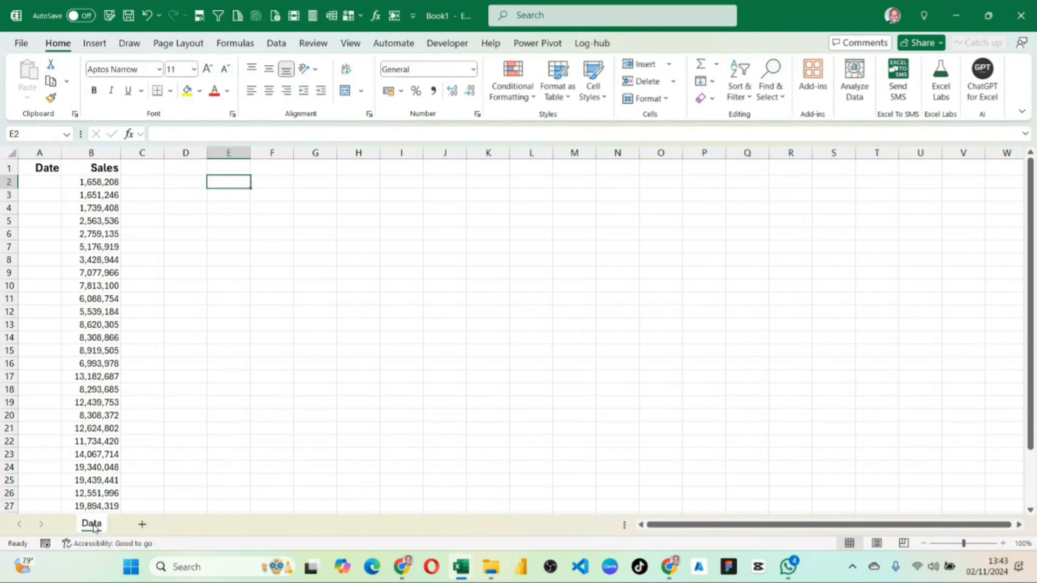
double_click(147, 527)
double_click(145, 527)
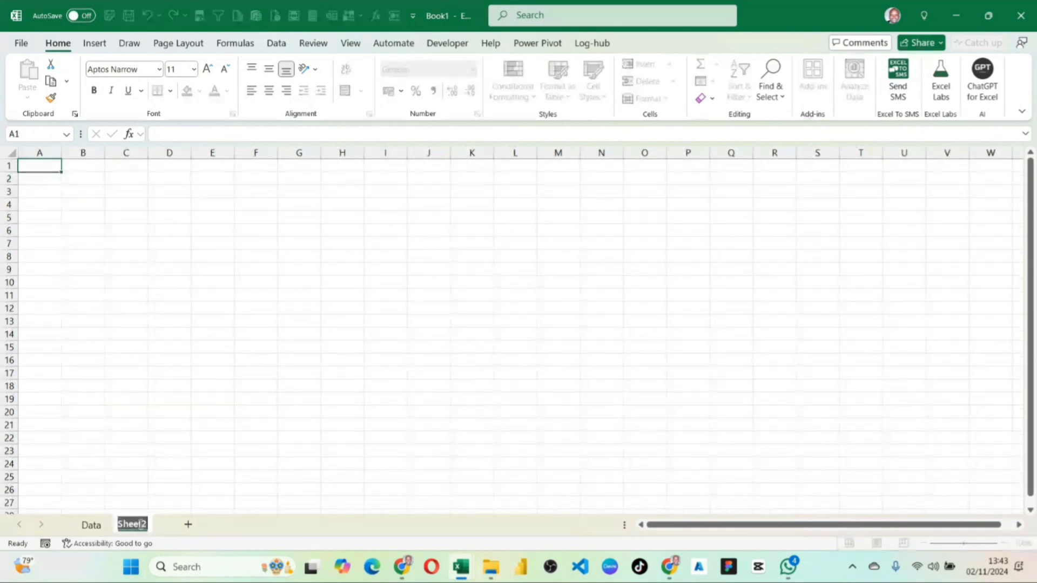
text(Formula)
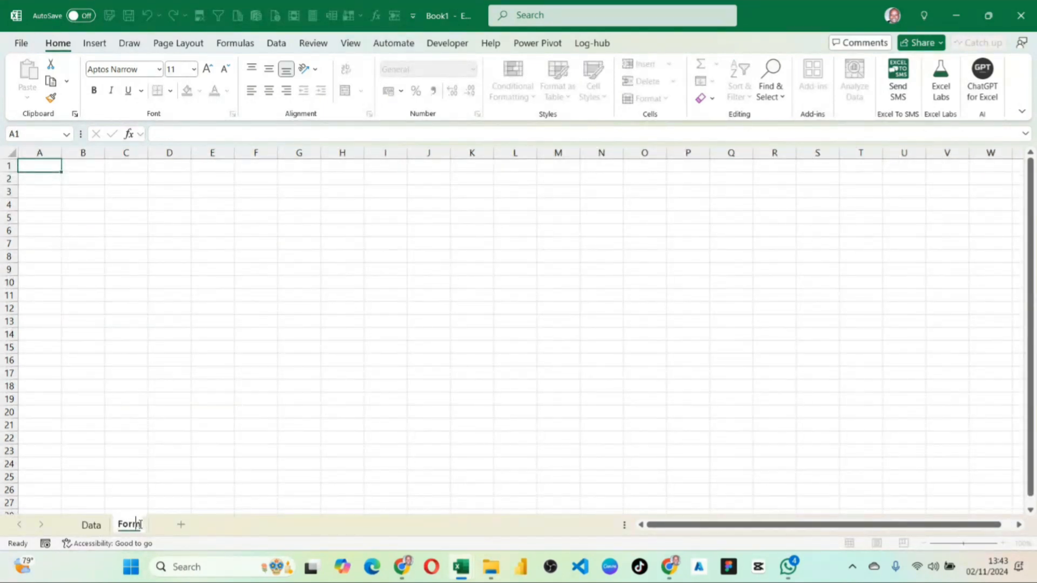
click(189, 299)
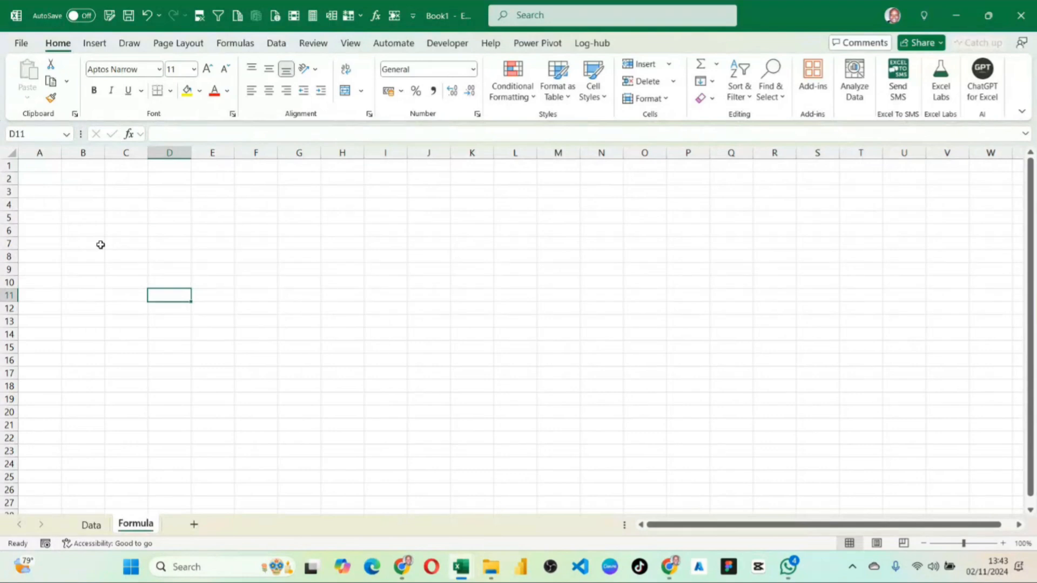
Enter 1 in cell A2 of the Formula sheet and widen column B to about three times its width.
click(65, 182)
click(53, 178)
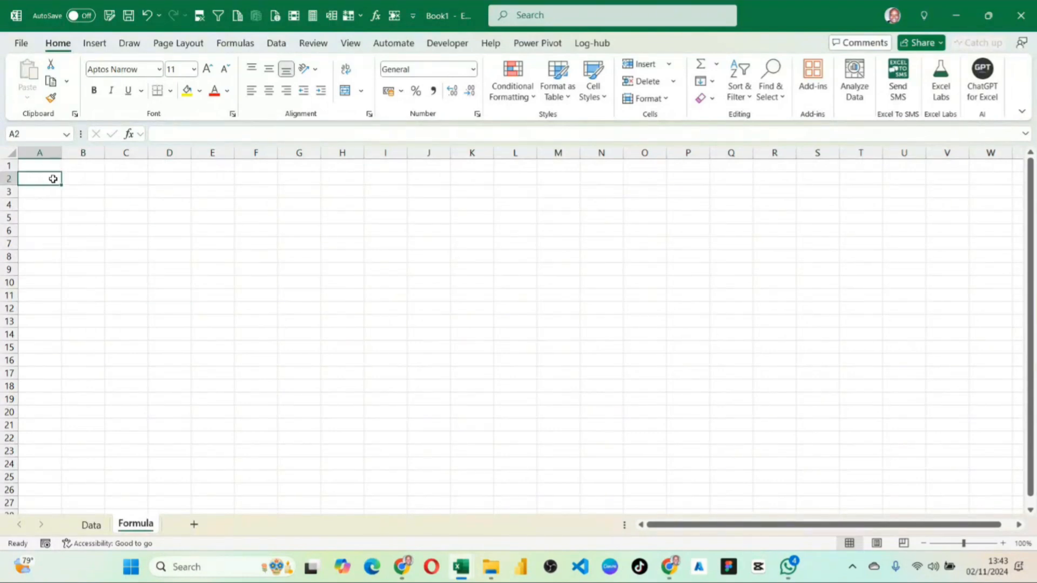
text(1)
click(98, 178)
drag(105, 153, 193, 159)
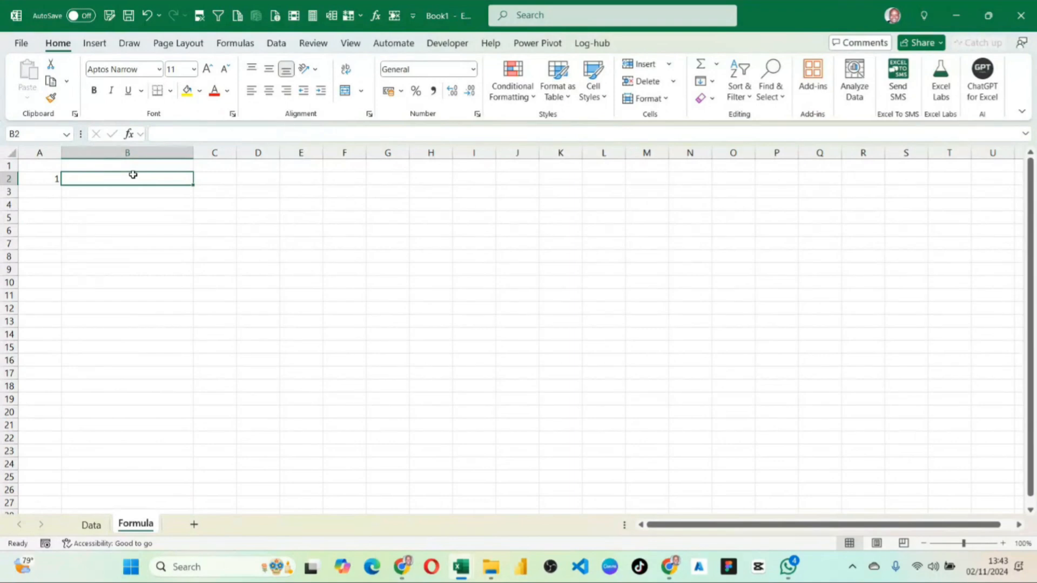
Enter =RANDBETWEEN( in cell B2 as literal text by prefixing it with an apostrophe.
double_click(133, 175)
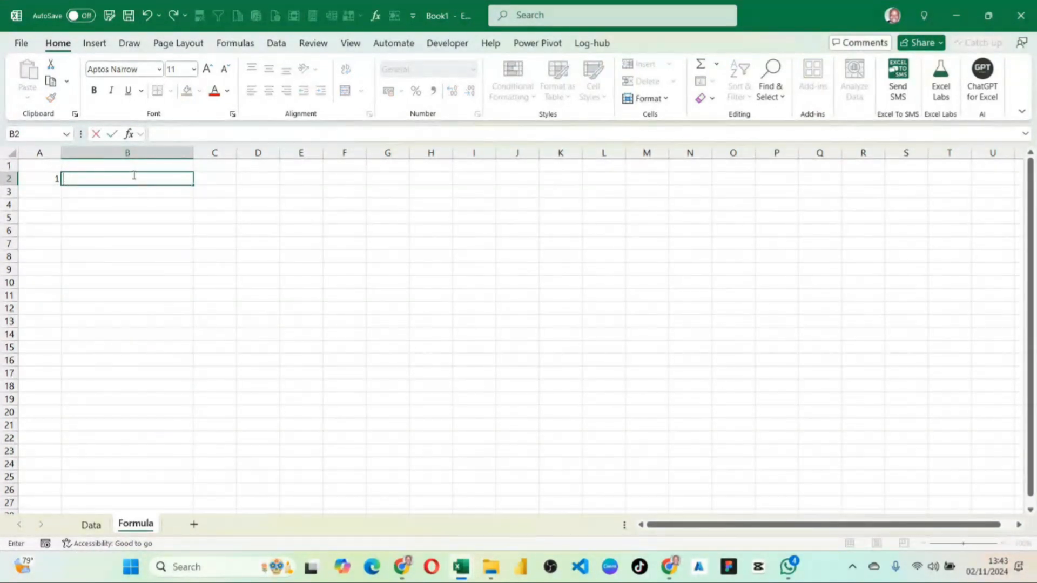
text(=)
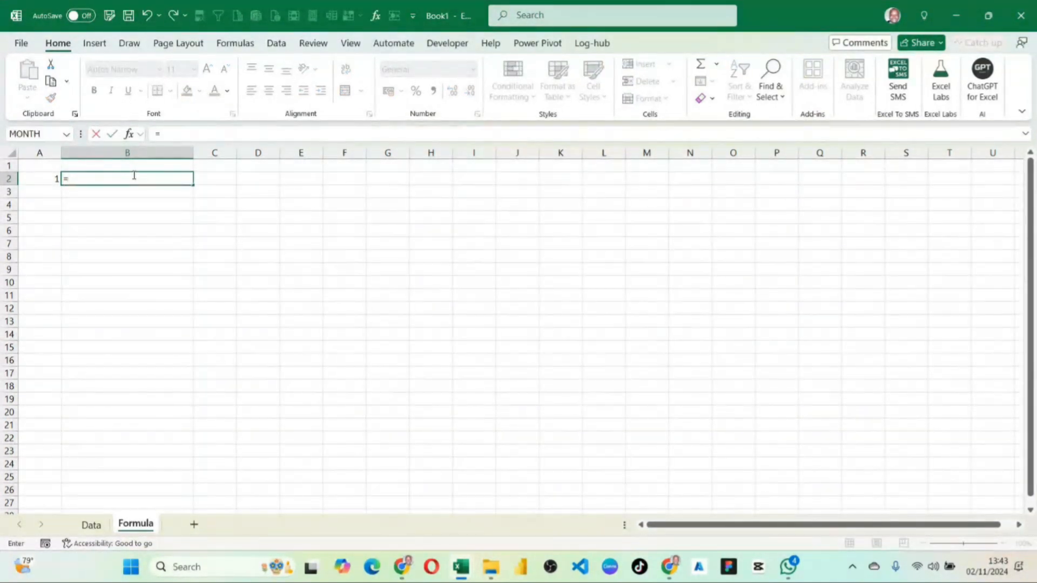
text(Ran)
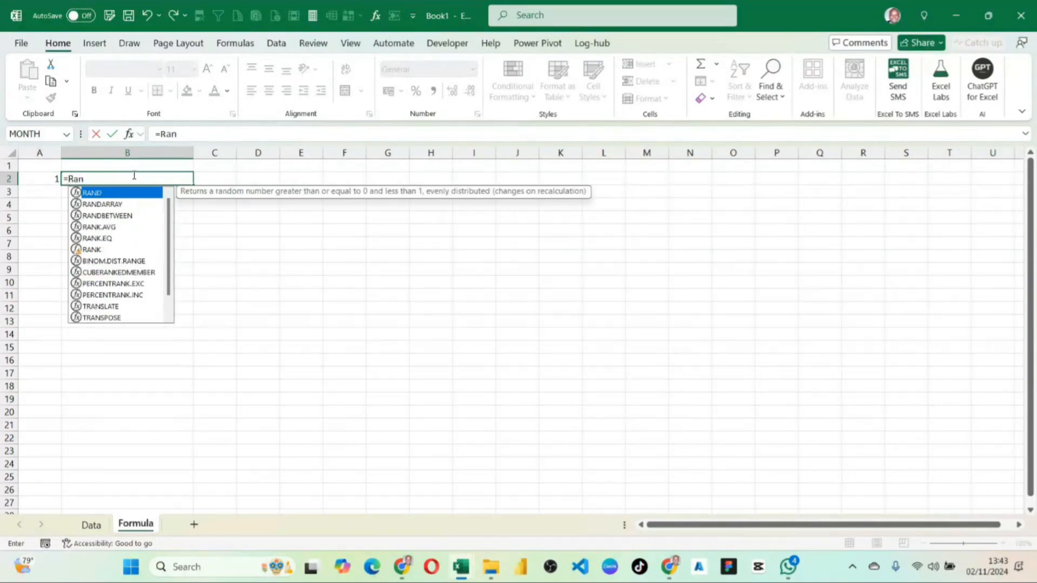
click(120, 216)
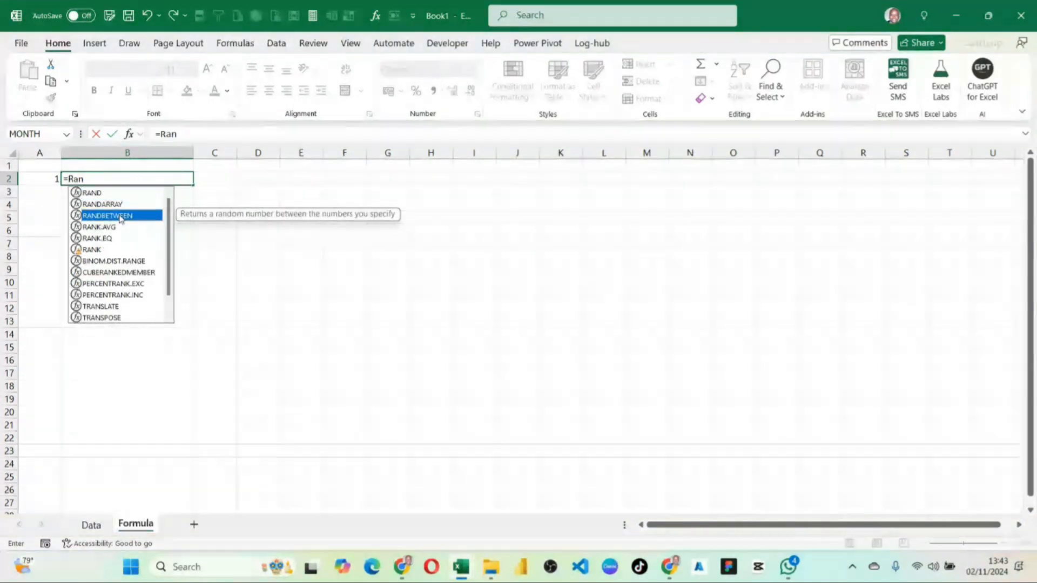
double_click(120, 216)
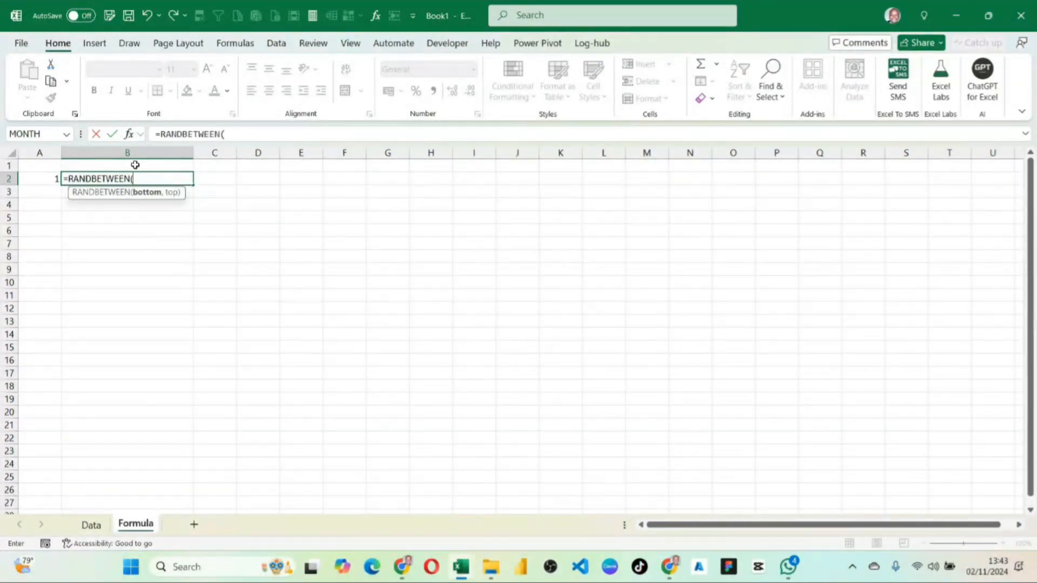
click(66, 177)
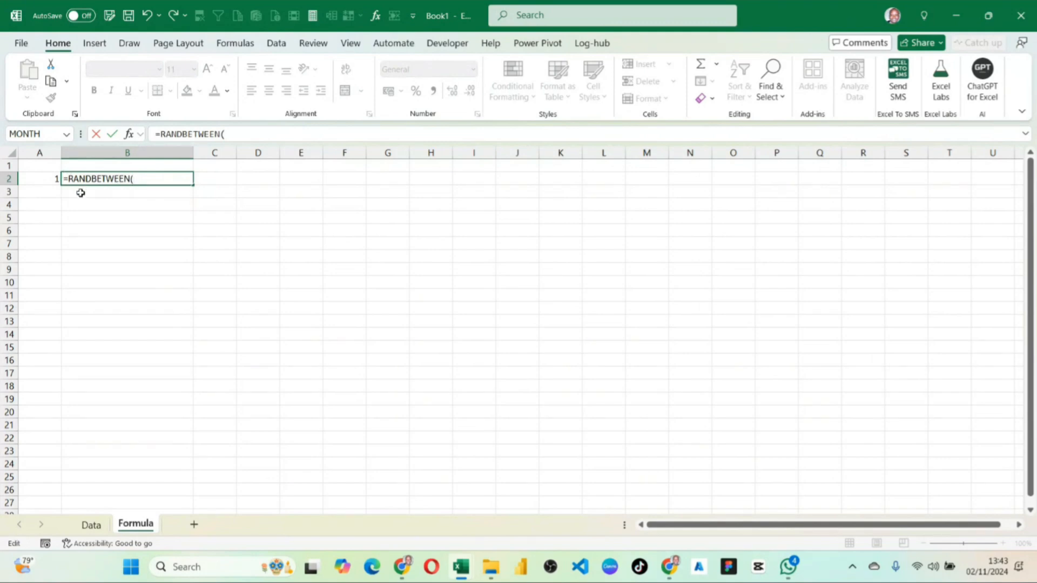
text(')
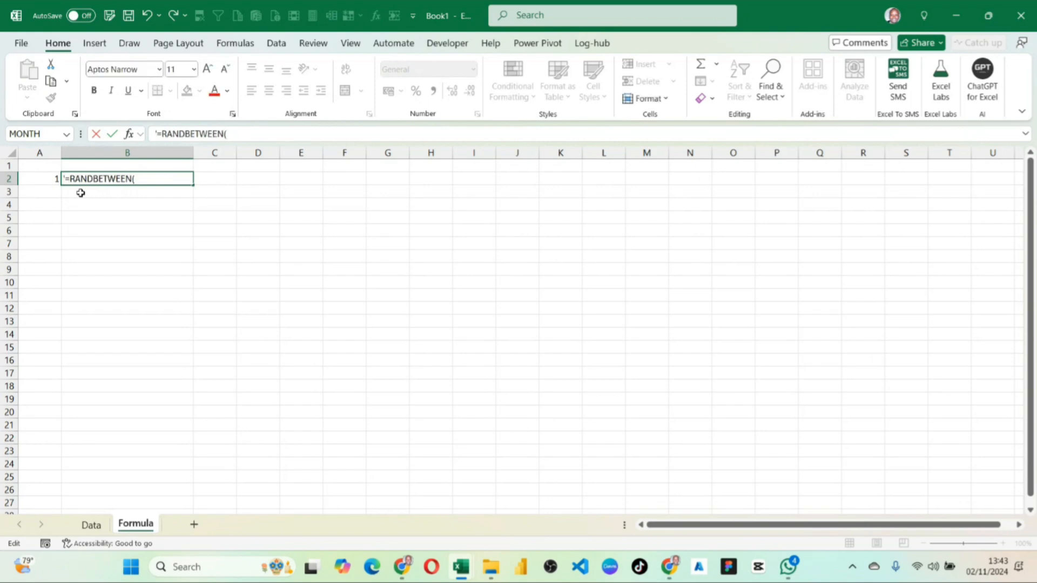
key(Return)
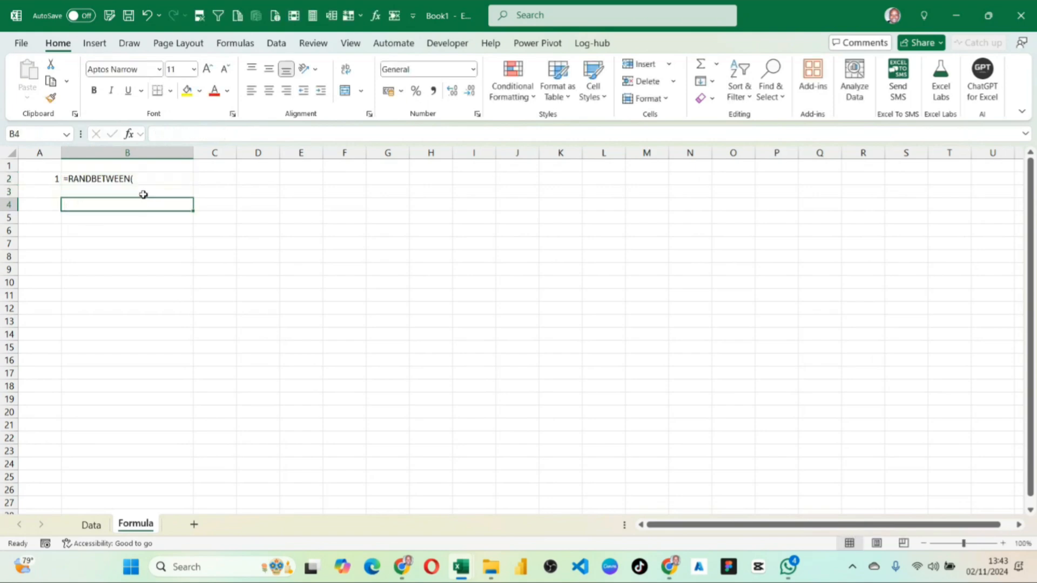
Add the closing parenthesis to the function text in B2 so it reads =RANDBETWEEN().
click(134, 178)
double_click(144, 178)
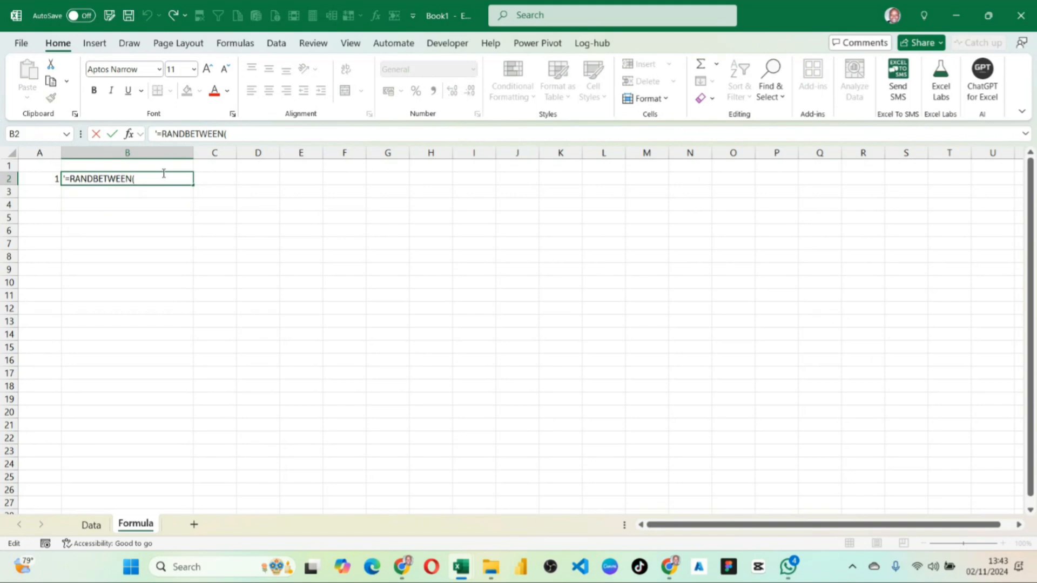
text())
key(Return)
click(144, 272)
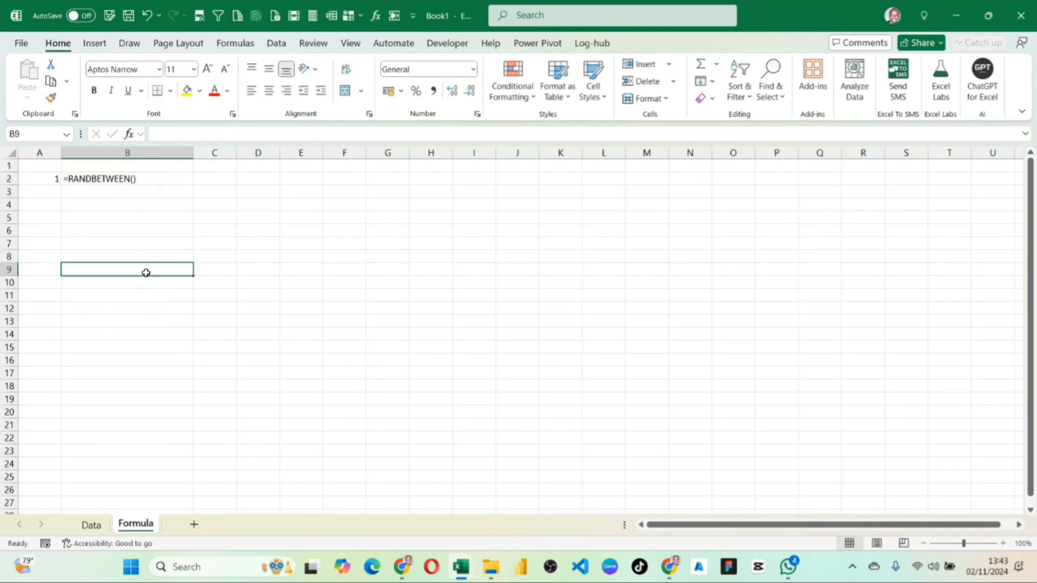
Switch to the Data sheet, select cell F2 and make column F moderately wider.
click(91, 525)
click(238, 244)
click(270, 182)
drag(293, 152, 379, 153)
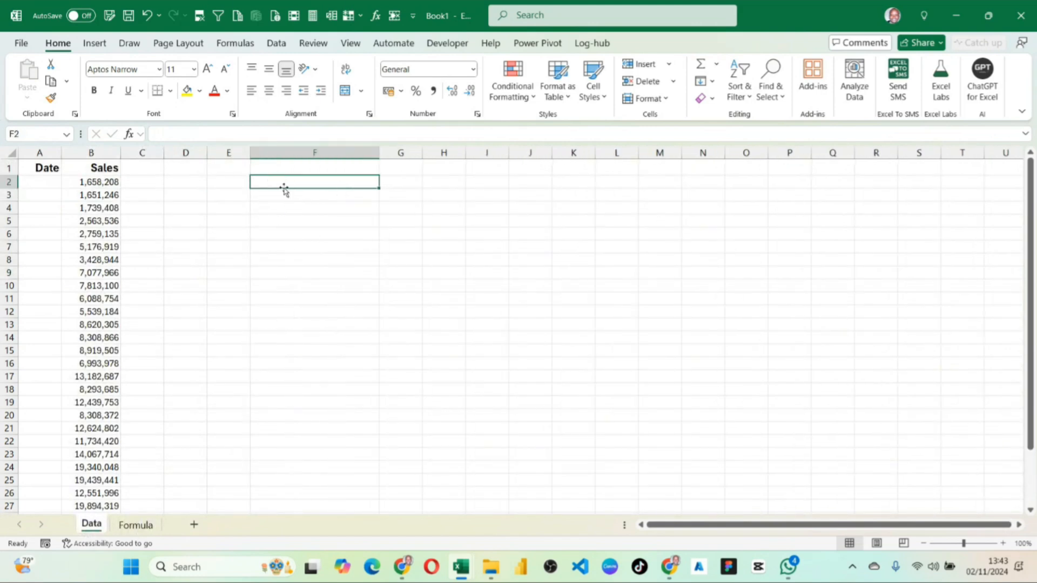
drag(379, 153, 326, 154)
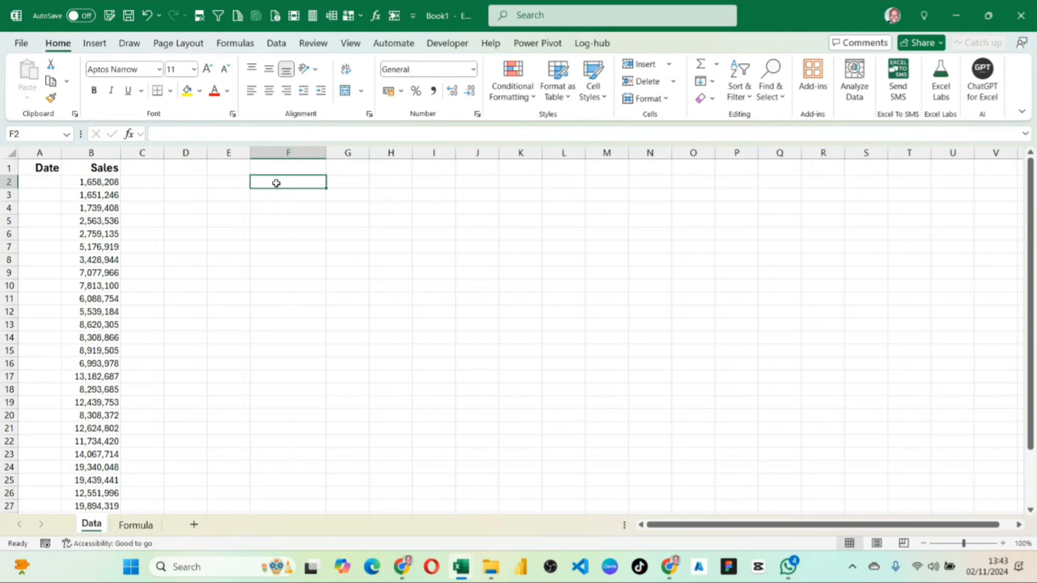
Enter the formula =RANDBETWEEN(1,100) in cell F2 of the Data sheet.
text(=ra)
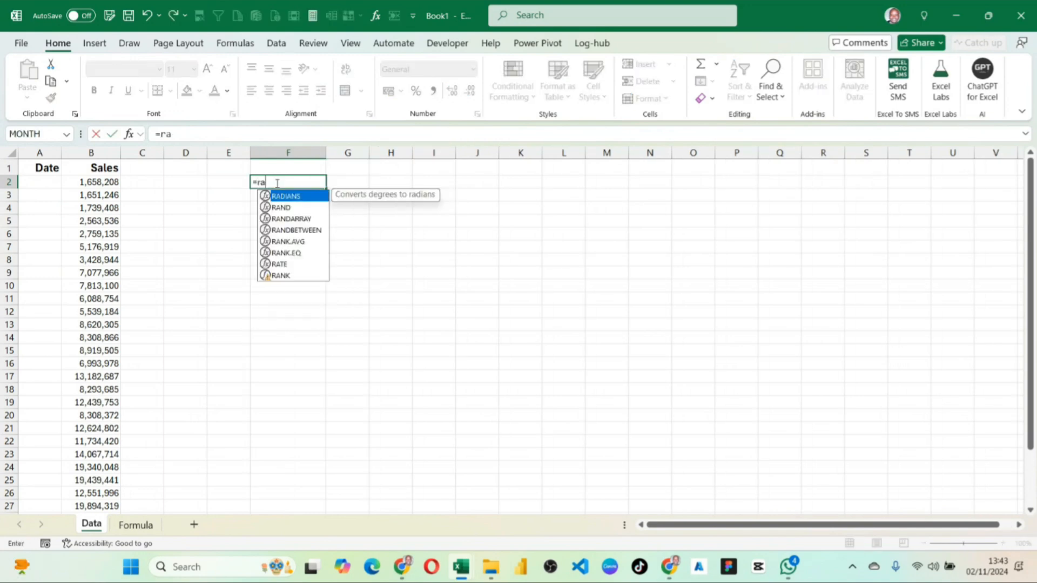
key(Down)
key(Down)
key(Down)
key(Tab)
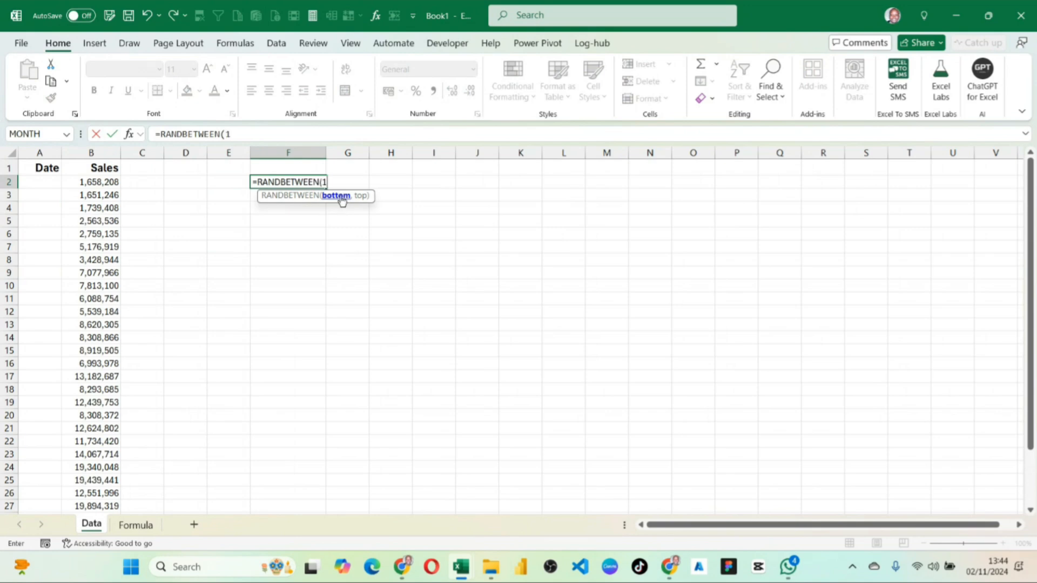
text(1,100)
key(Return)
Fill the RANDBETWEEN formula from F2 across and down the range F2:P25.
click(323, 182)
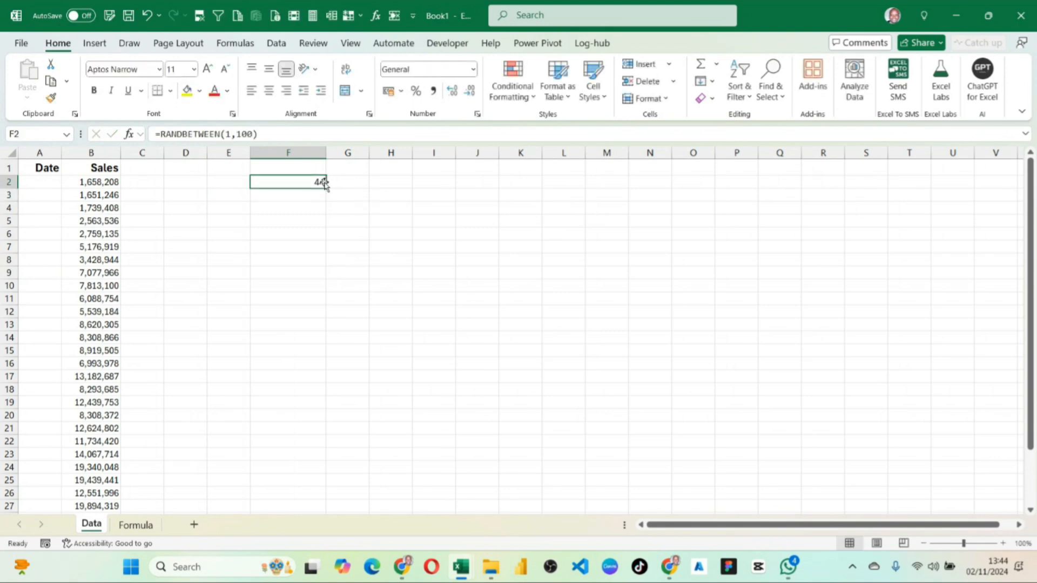
drag(327, 190, 745, 432)
click(636, 335)
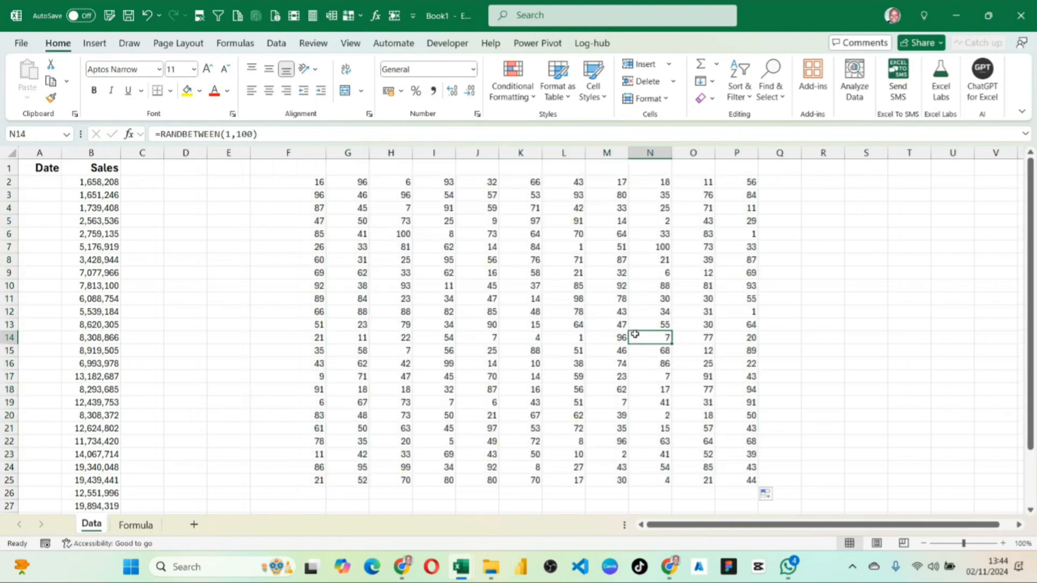
Recalculate the random numbers by re-entering the formula in N14, and review the values in F2:P24.
double_click(637, 336)
key(Return)
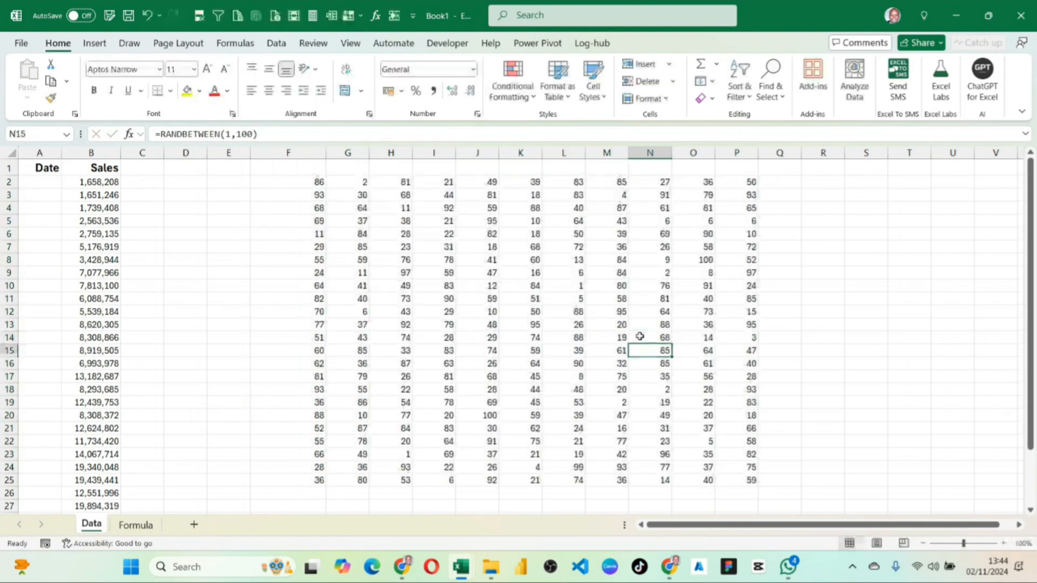
click(315, 187)
drag(314, 186, 756, 473)
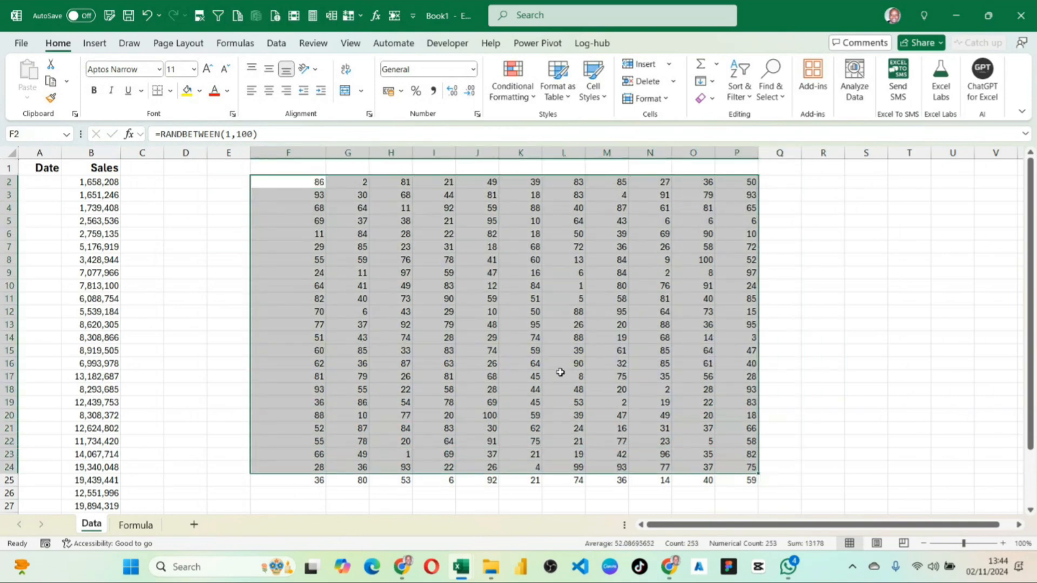
click(562, 352)
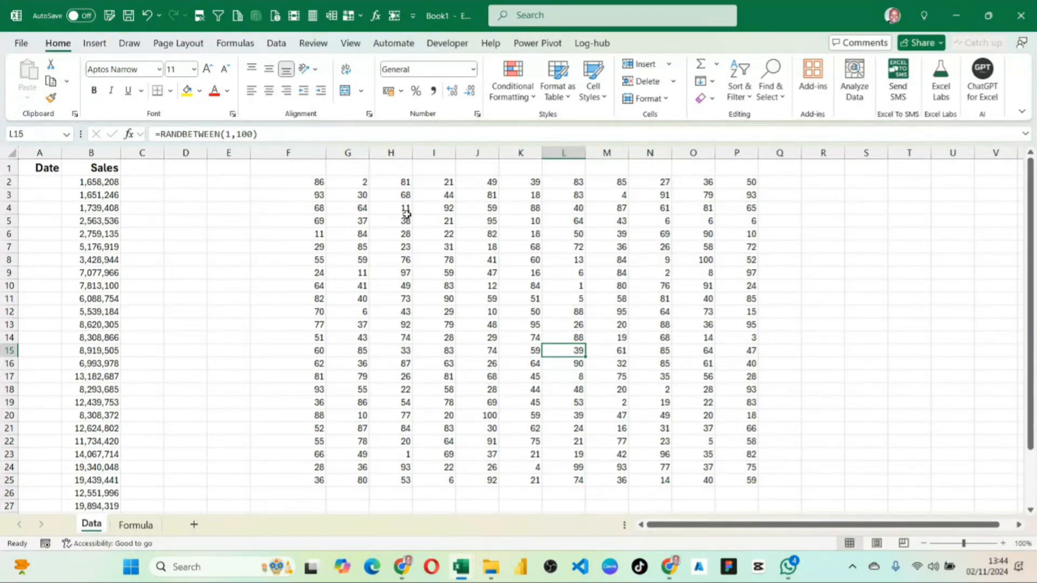
Change the formula in F2 to =RANDBETWEEN(1000,1000000).
click(92, 182)
click(319, 182)
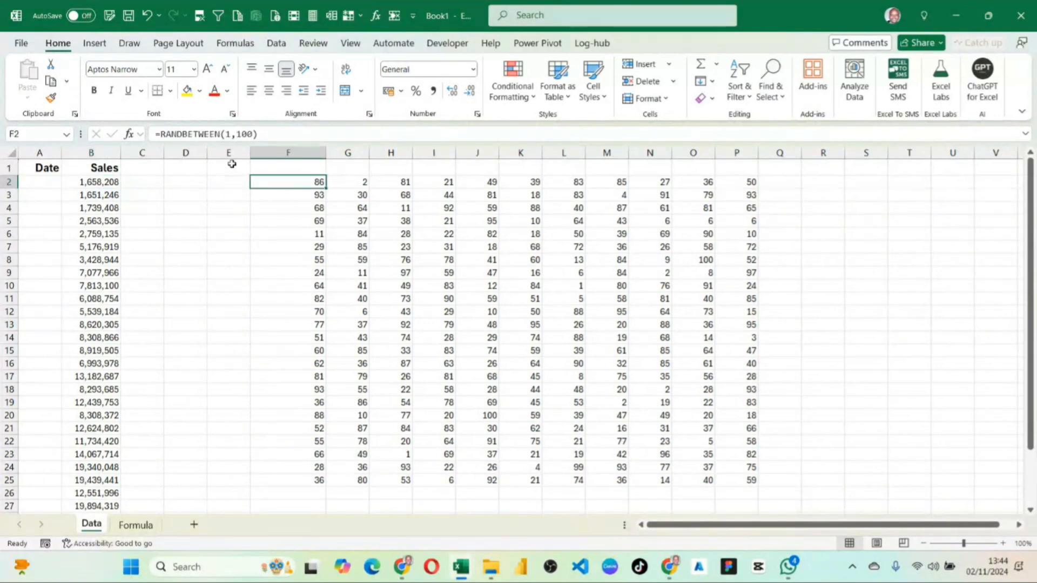
click(229, 134)
text(000)
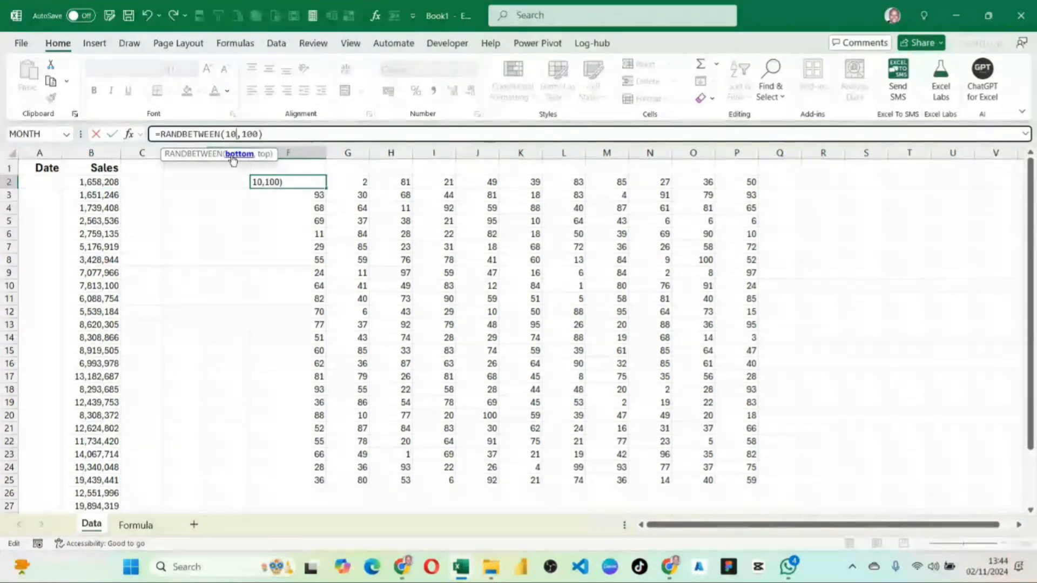
click(269, 134)
text(0000)
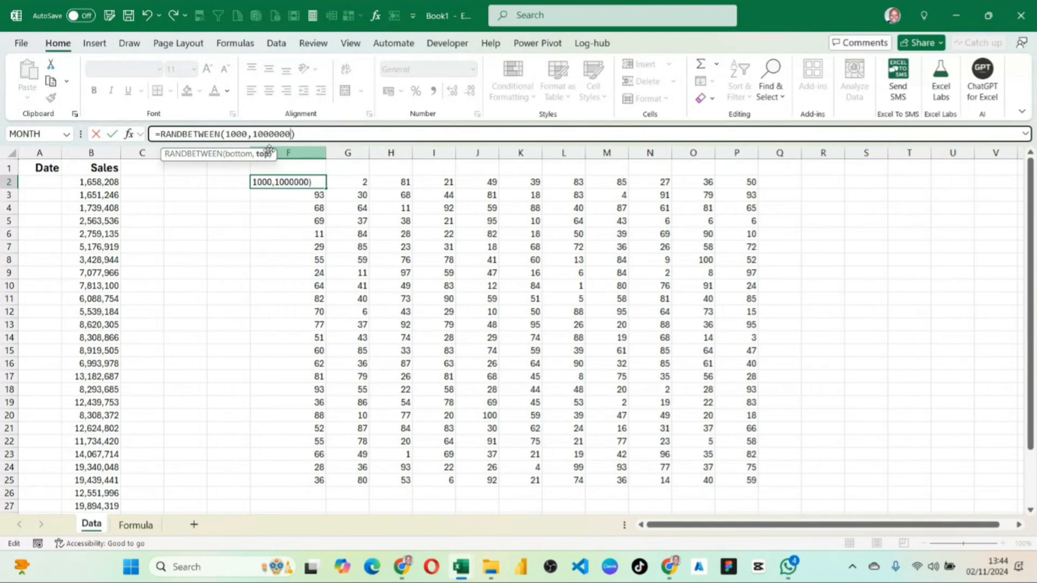
key(ctrl+Return)
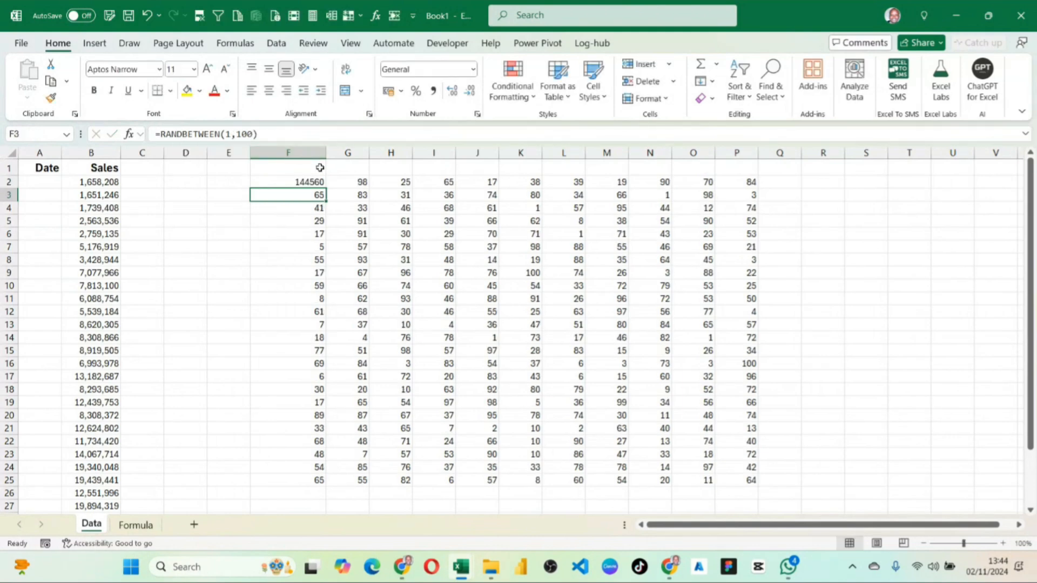
Fill the F2 formula through F2:P25 and format the numbers with thousands separators and no decimals.
drag(325, 188, 745, 482)
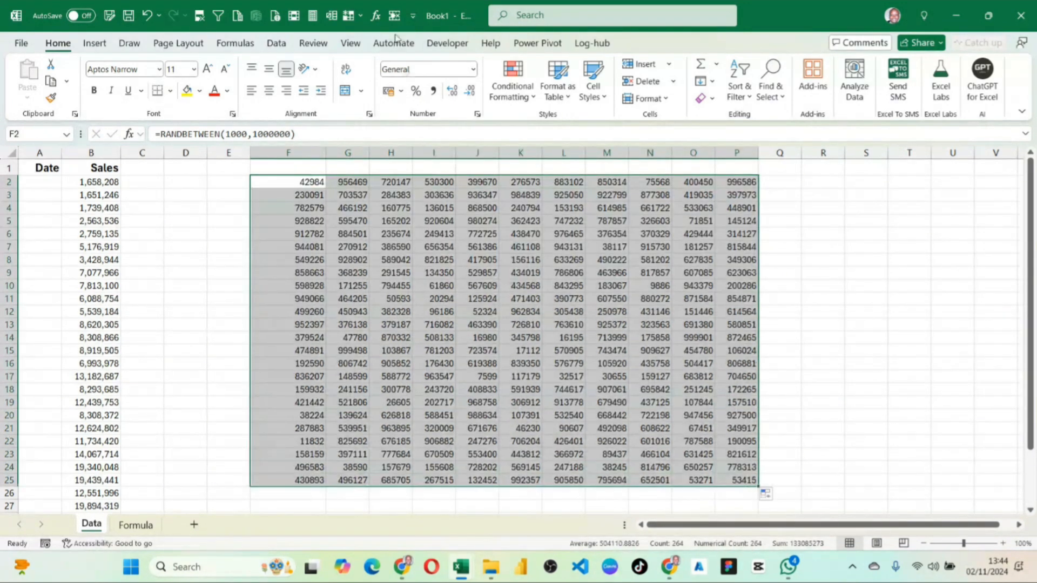
click(432, 92)
click(599, 365)
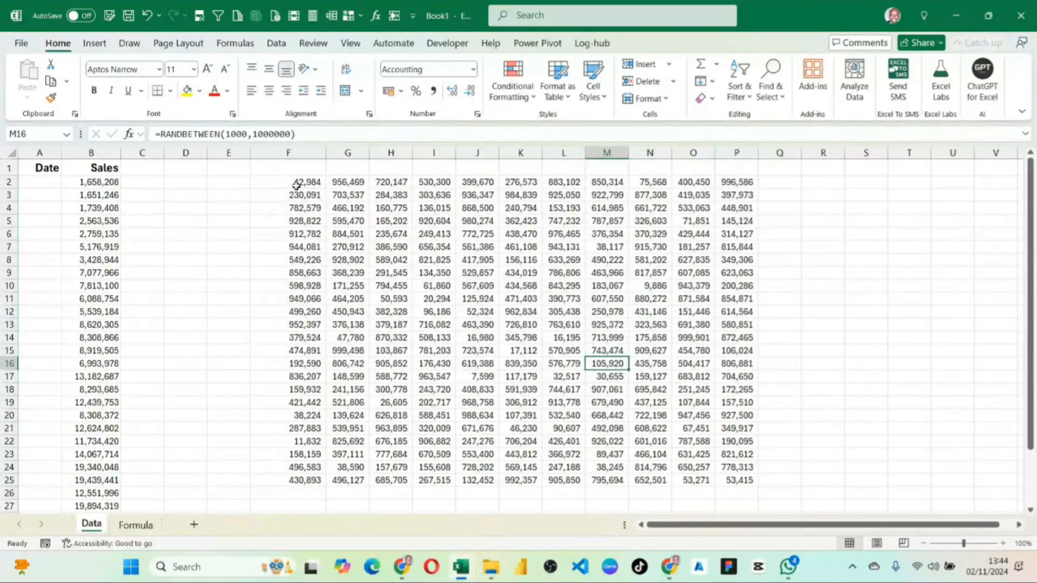
Change the formula in F2 to =RANDBETWEEN(1000,10000000) and fill it down column F to row 25.
drag(295, 182, 272, 481)
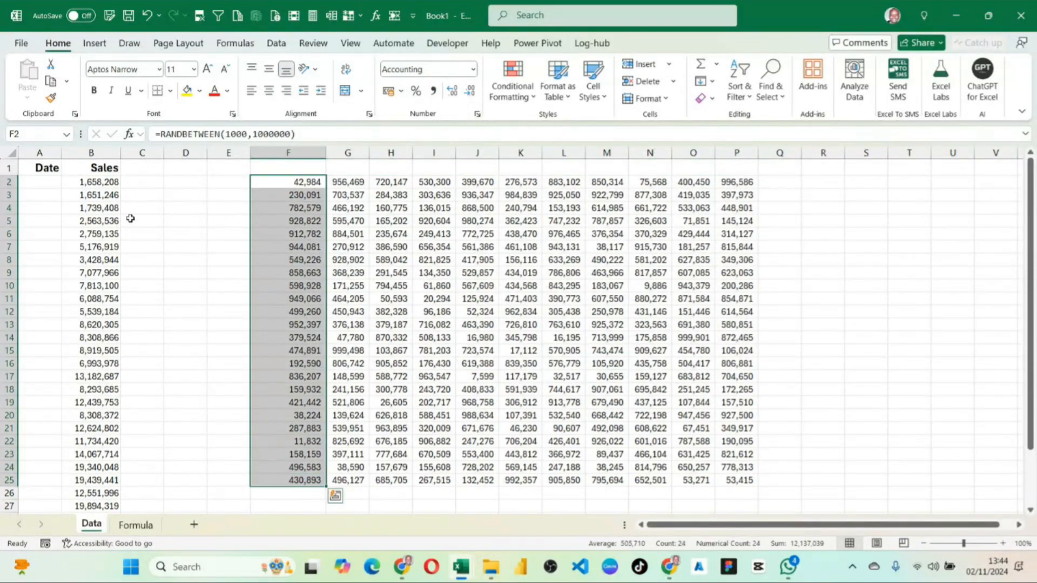
click(94, 184)
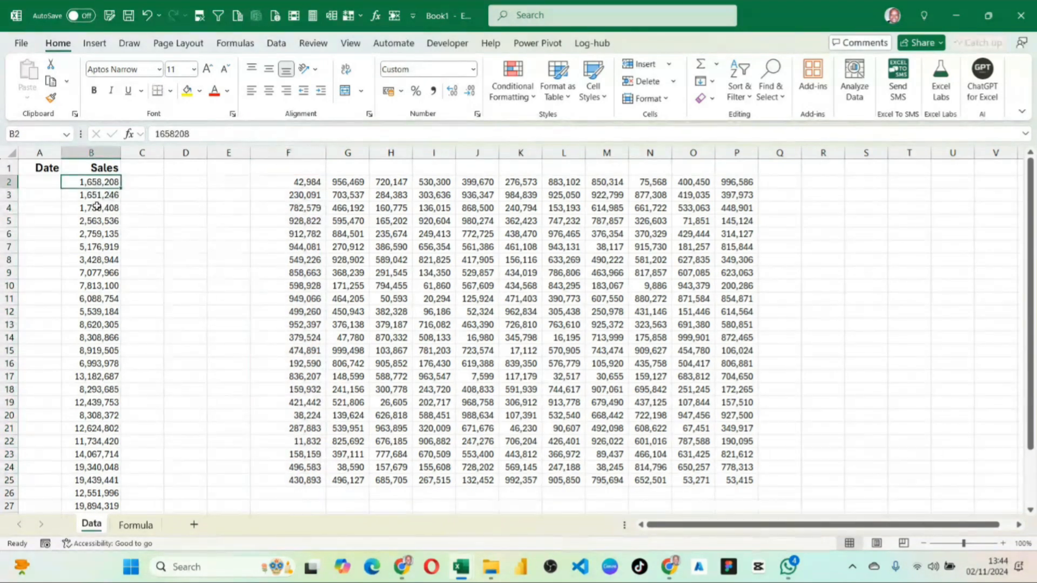
click(314, 181)
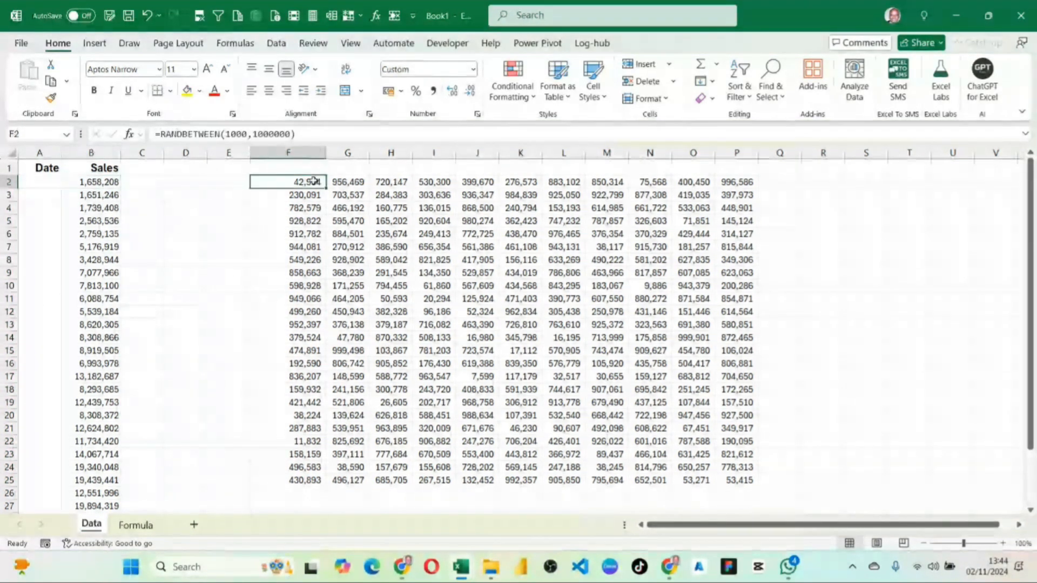
click(290, 133)
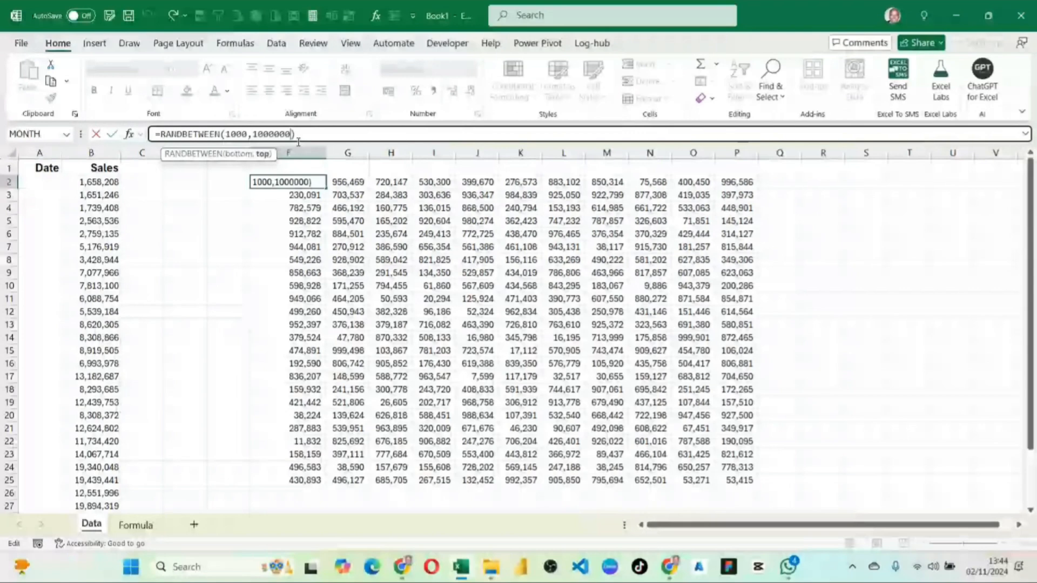
key(Return)
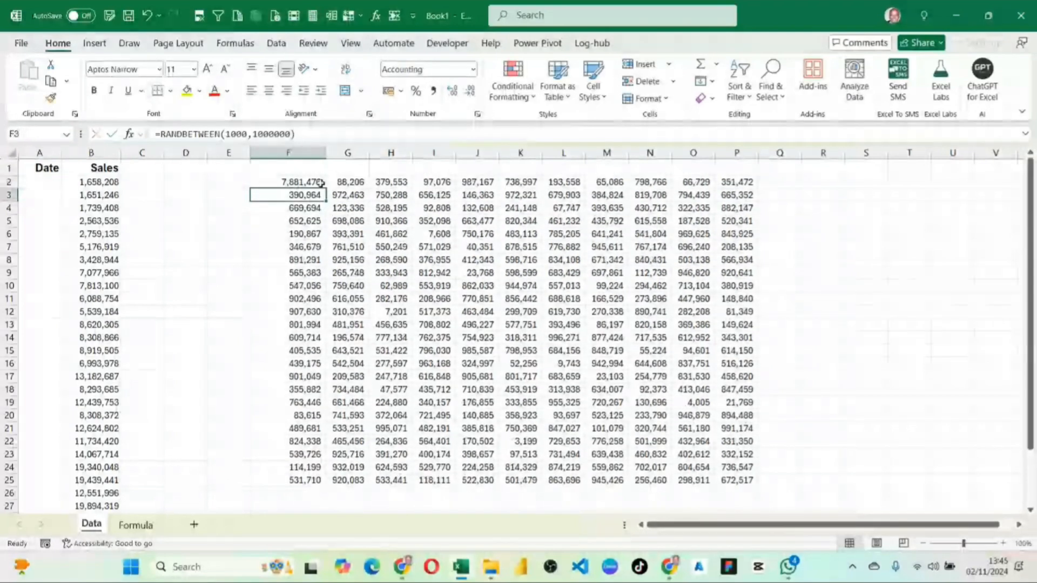
drag(320, 183, 759, 487)
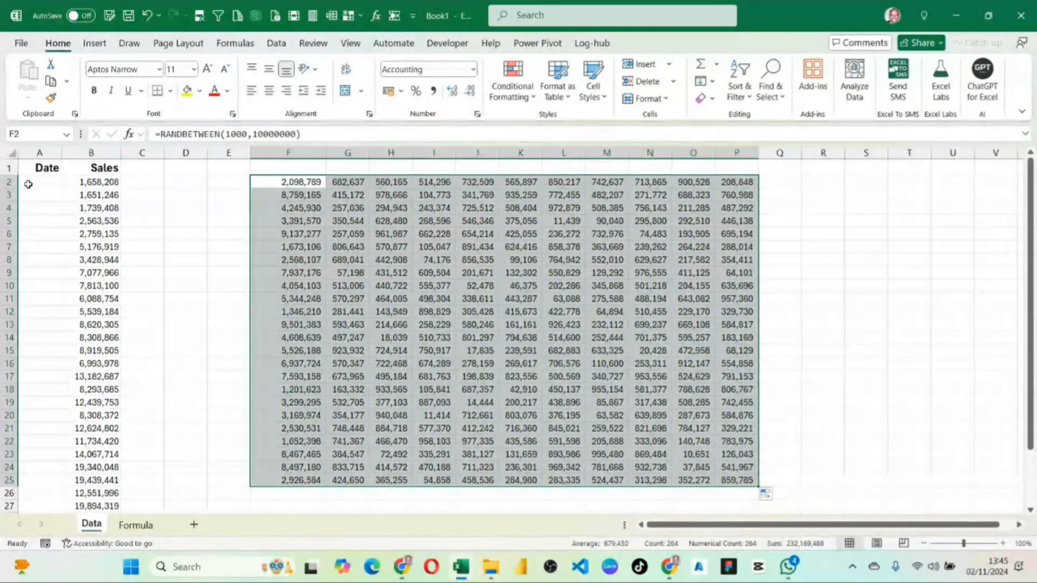
Clear all the existing sales figures in B2:B31, keeping the Sales header.
click(89, 183)
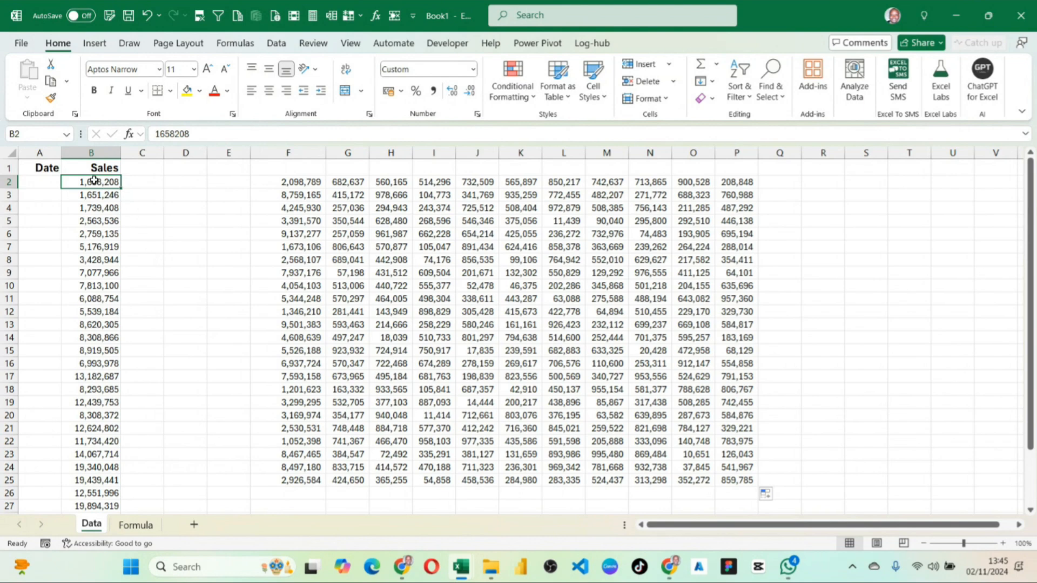
key(ctrl+shift+Down)
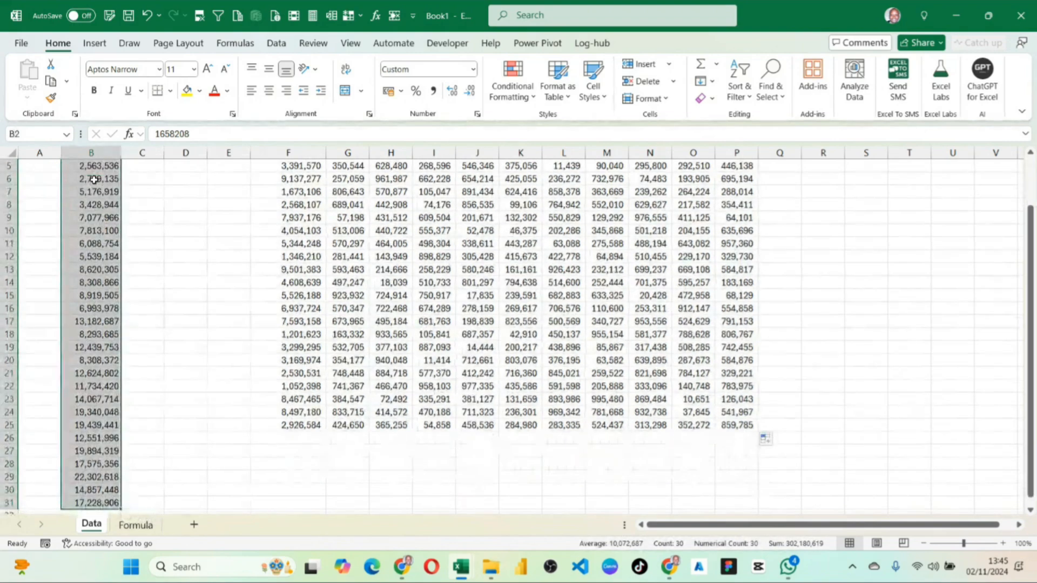
key(BackSpace)
key(Escape)
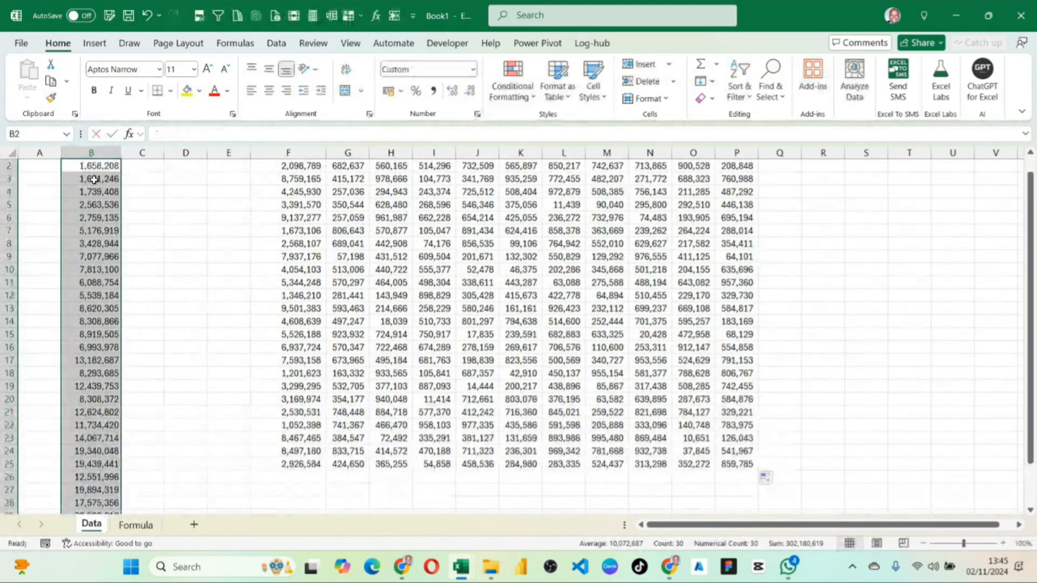
key(Delete)
scroll(100, 185, up, 1)
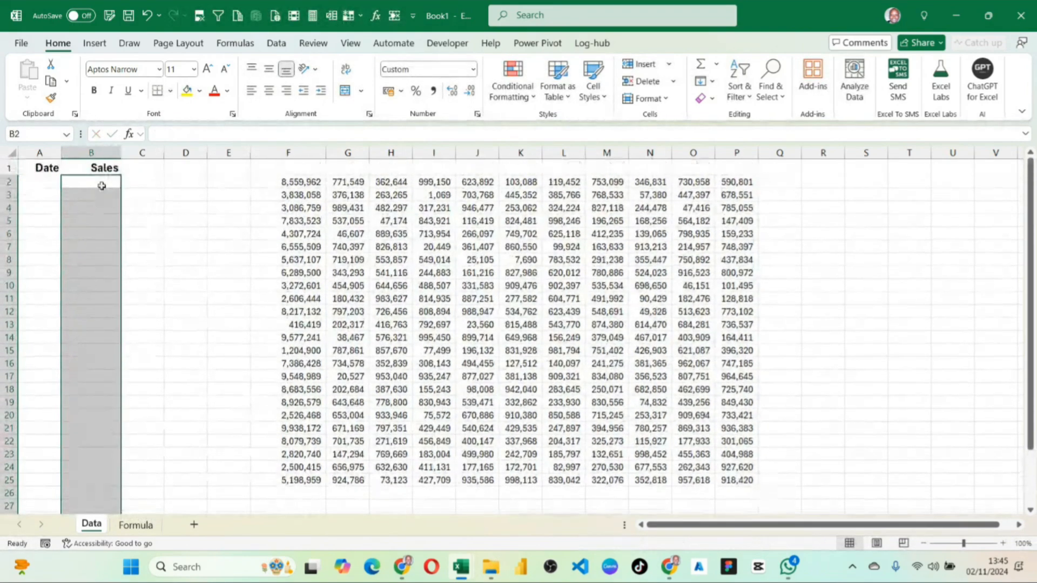
Recalculate the random numbers by re-entering the formula in F2, and review the values in F2:P25.
click(99, 181)
double_click(308, 183)
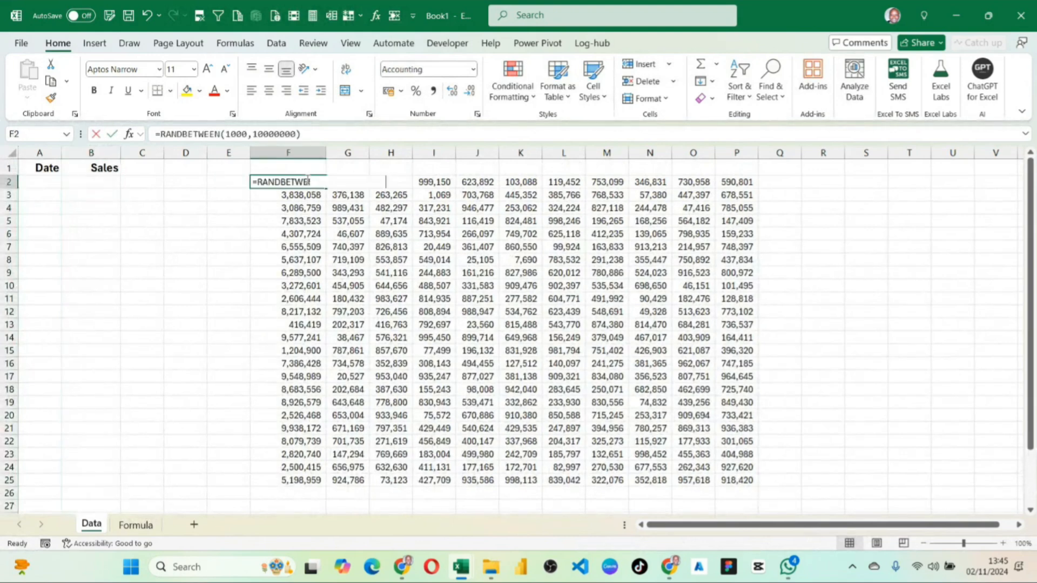
key(Return)
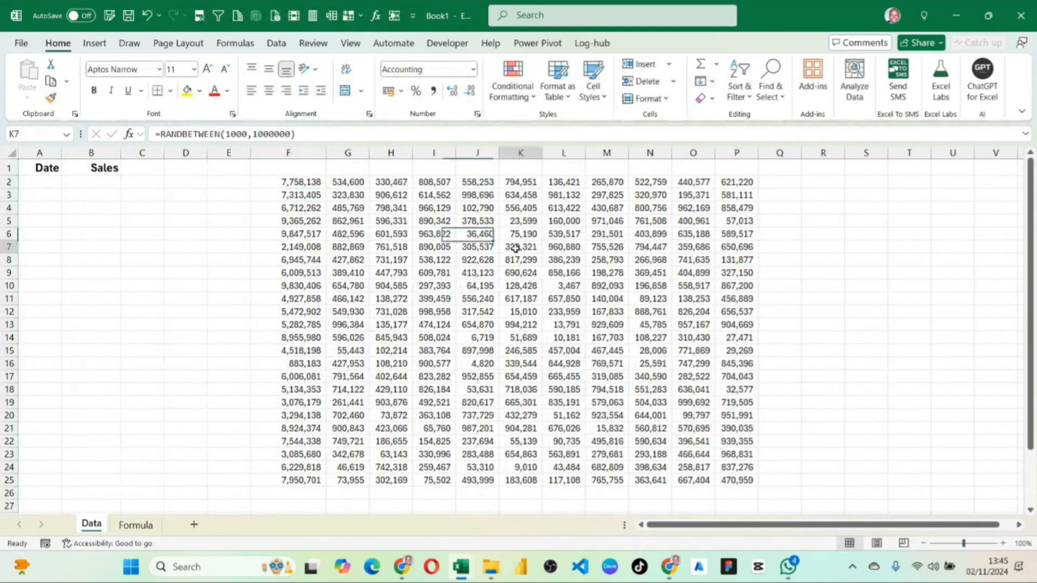
drag(303, 186, 756, 486)
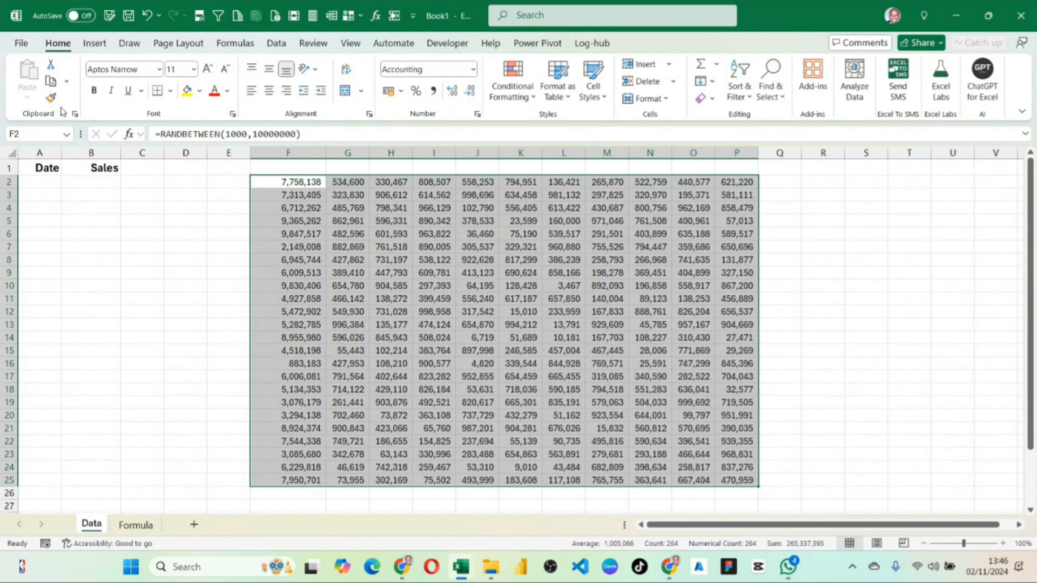
click(102, 181)
click(45, 183)
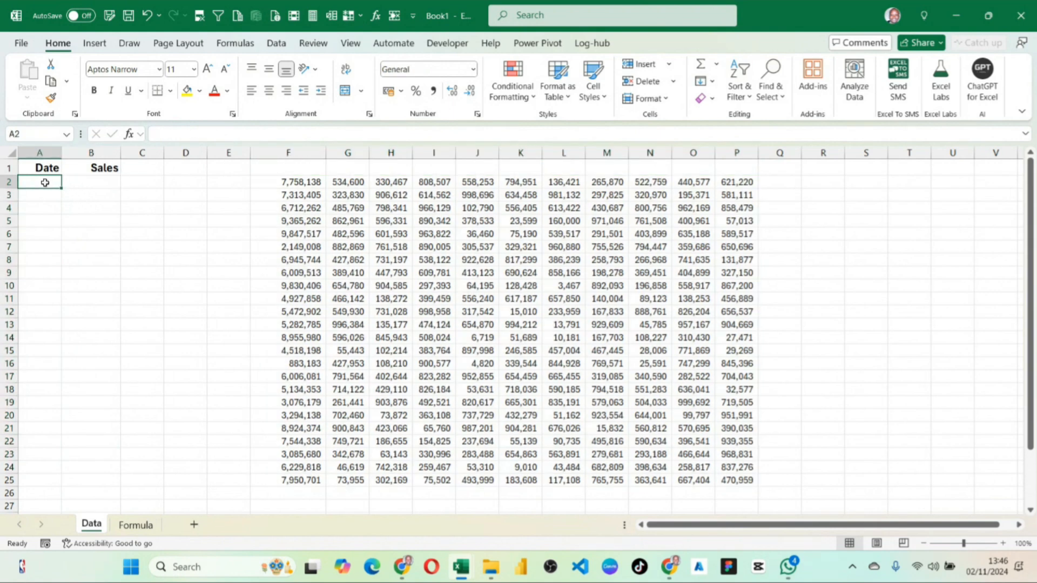
Widen column B slightly and enter =RANDBETWEEN(10000,700000) in B2 under the Sales header.
click(106, 183)
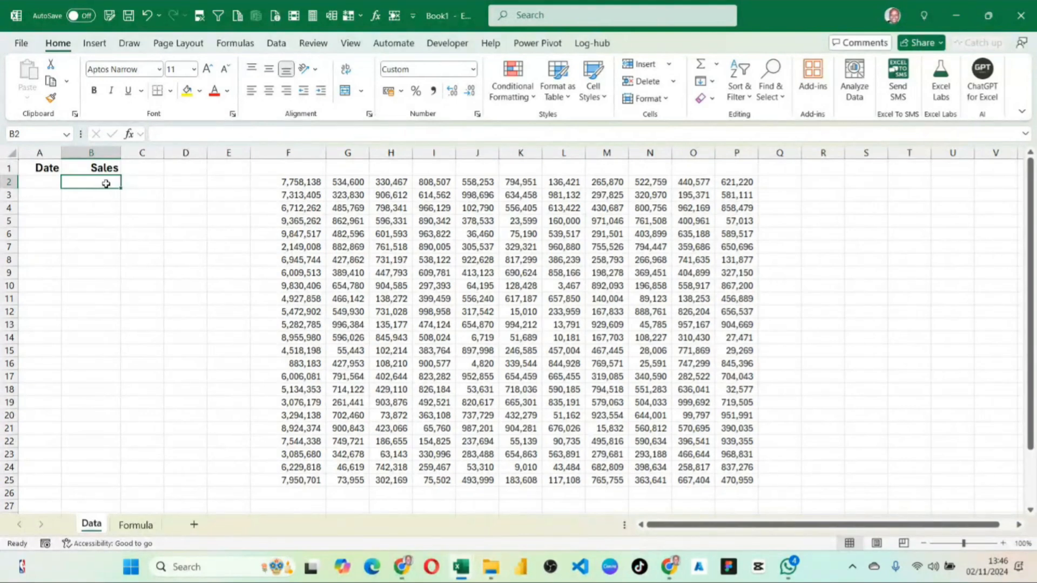
drag(121, 152, 138, 154)
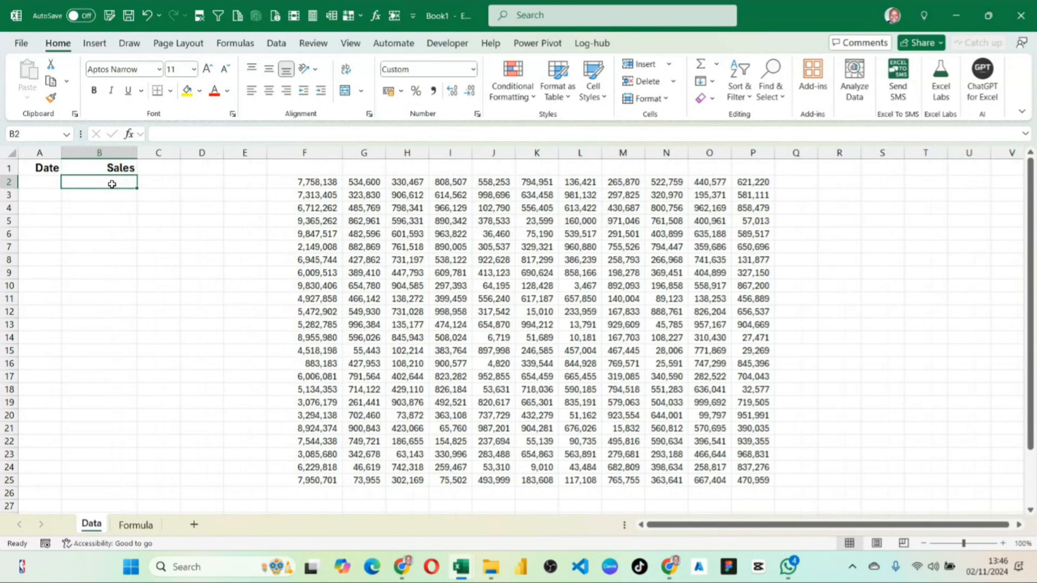
text(=r)
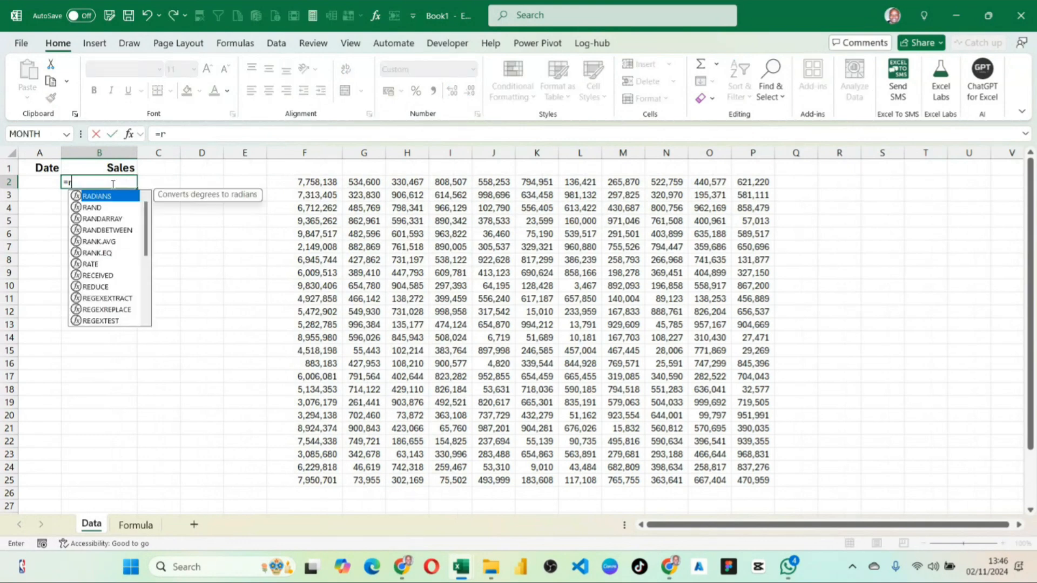
text(and)
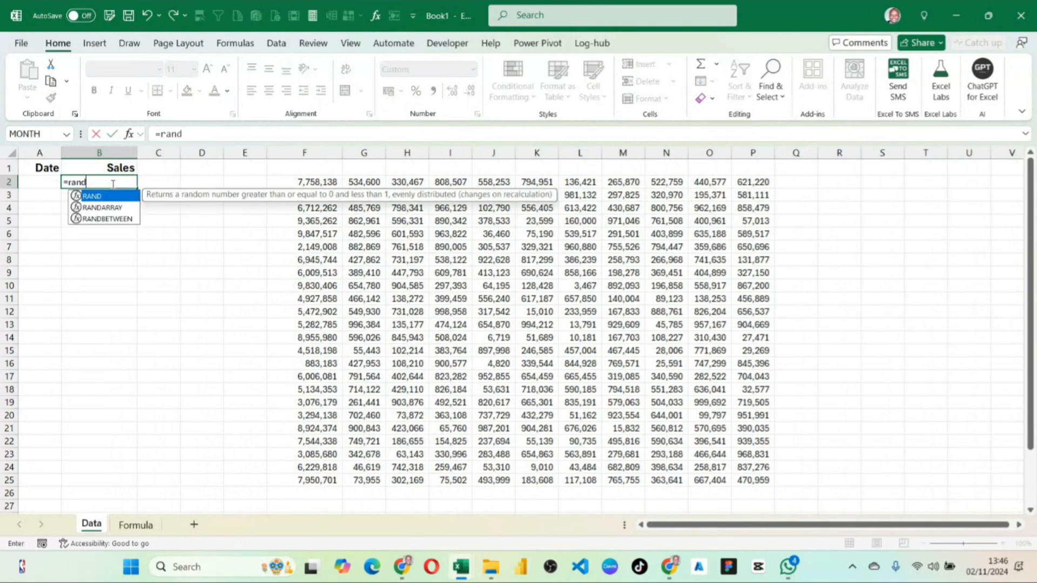
key(Down)
key(Down)
key(Tab)
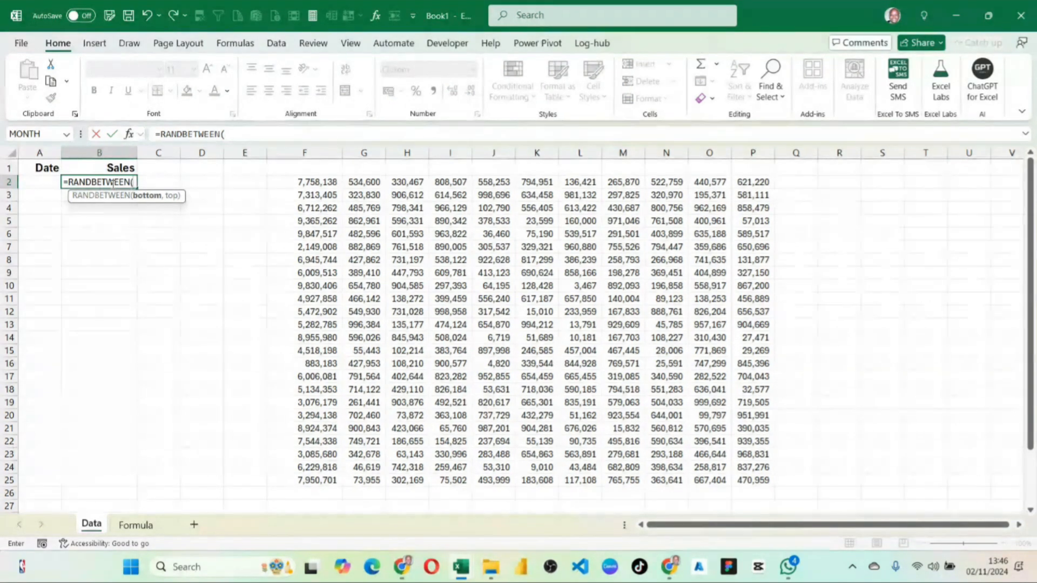
text(10000)
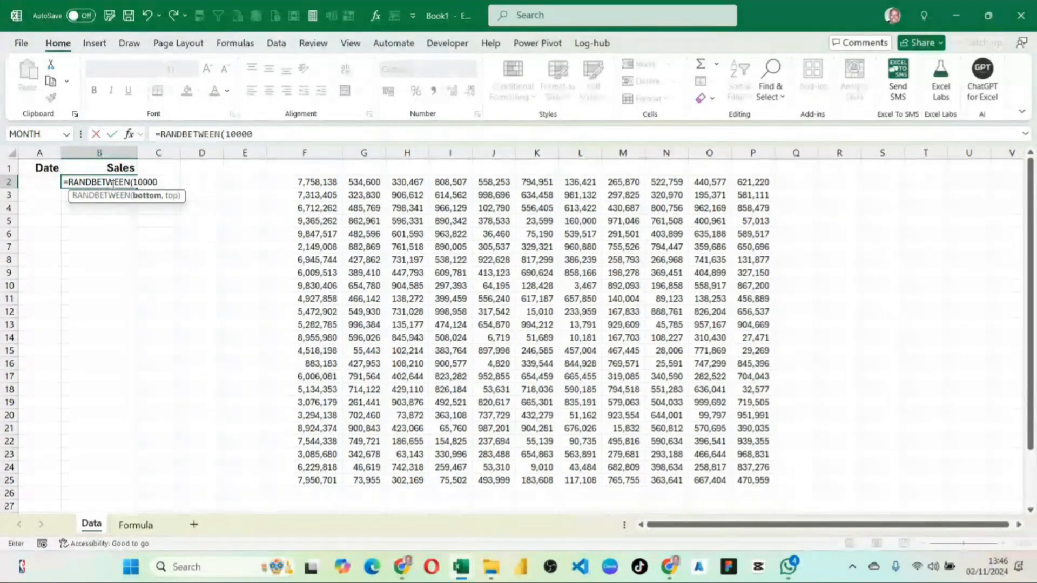
text(,)
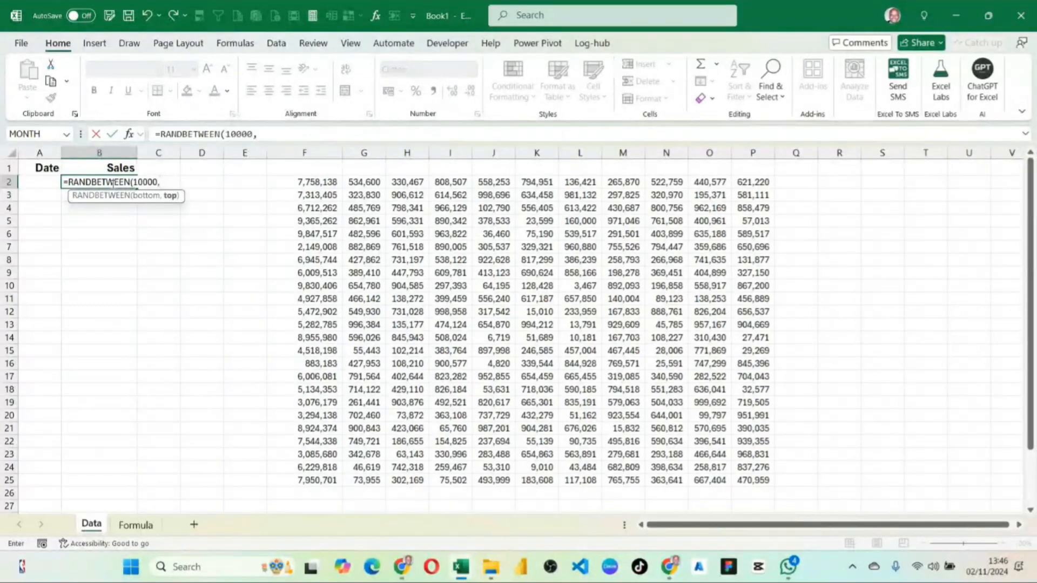
text(700000))
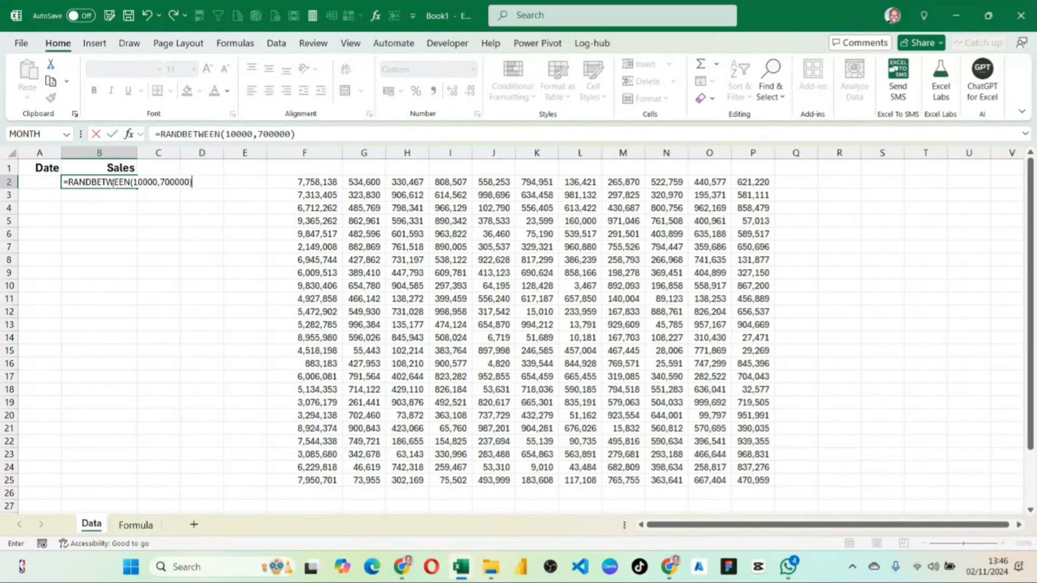
key(ctrl+Return)
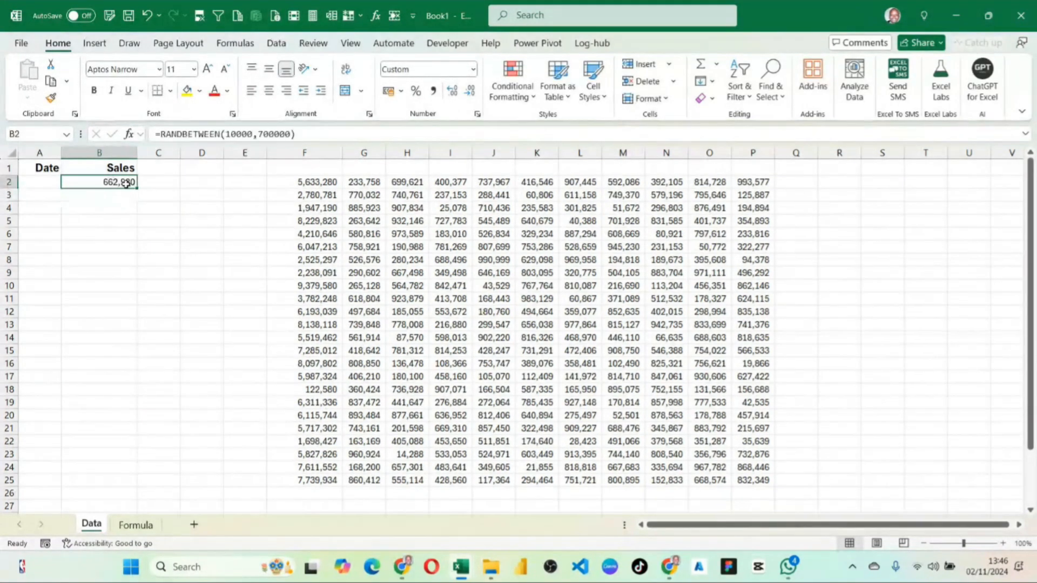
Fill the B2 formula down the Sales column to row 101 and look over the filled cells.
drag(136, 187, 109, 512)
scroll(103, 378, up, 15)
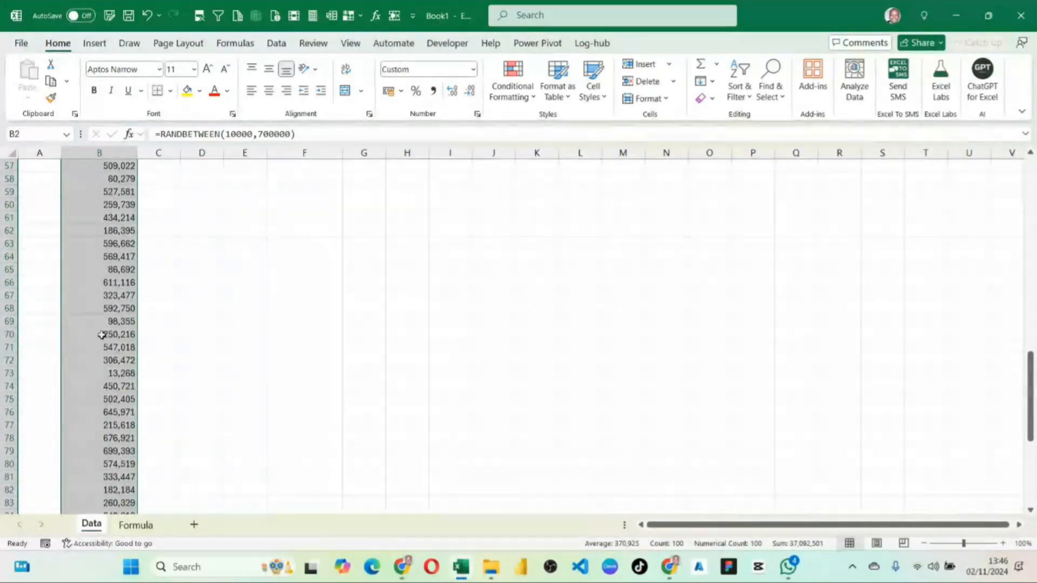
scroll(94, 312, up, 10)
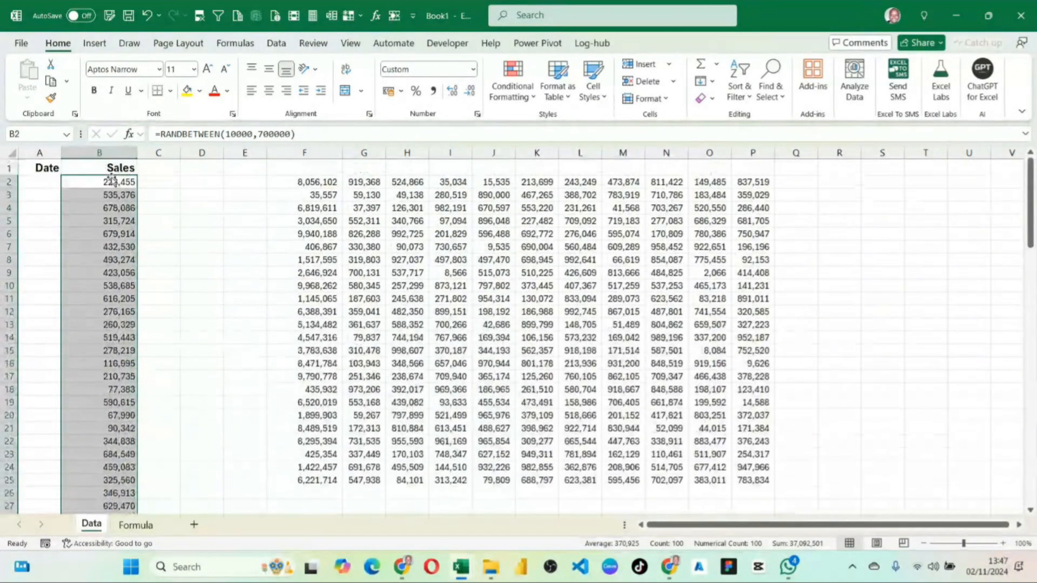
key(ctrl+Down)
scroll(115, 252, up, 6)
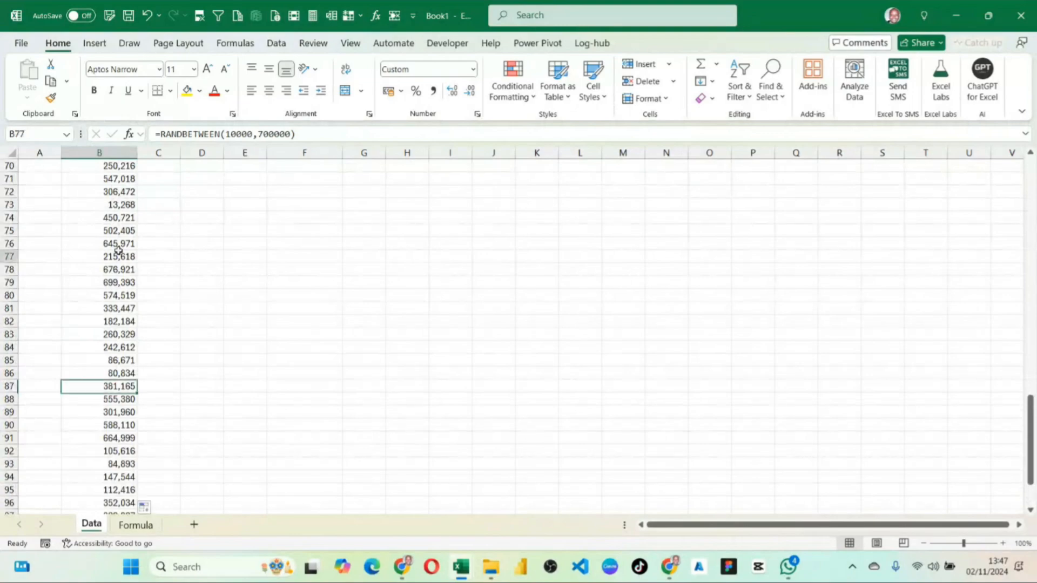
click(119, 255)
key(ctrl+Up)
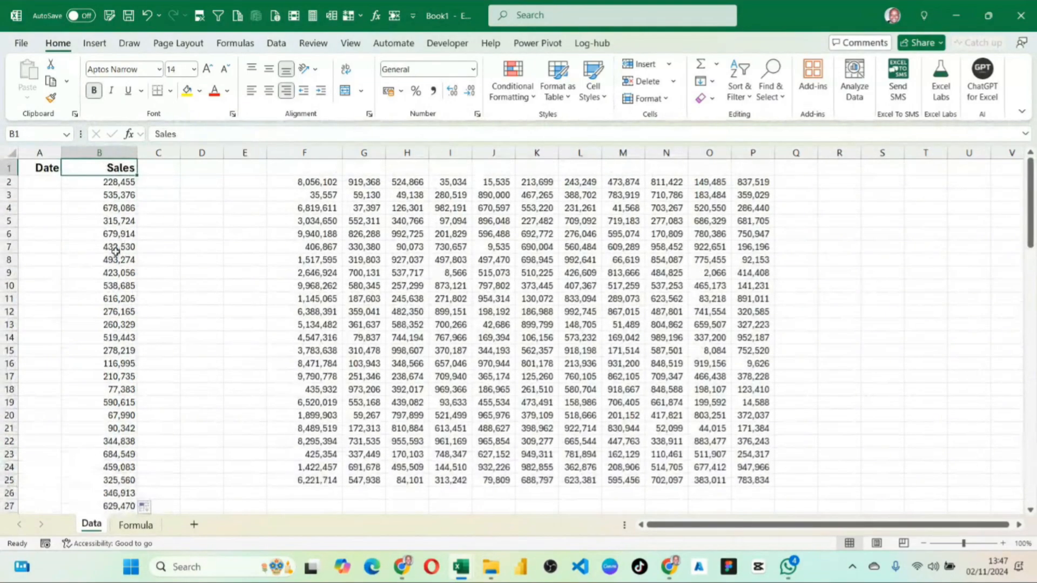
Recalculate the sales figures by re-entering the formula in B2, and review the values in column B.
double_click(107, 186)
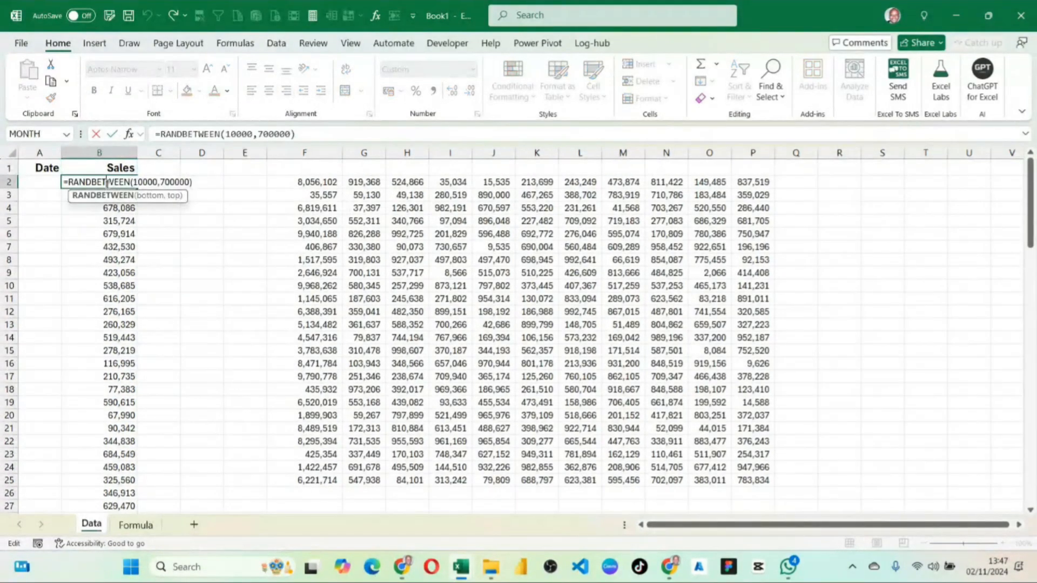
key(Return)
drag(106, 234, 117, 416)
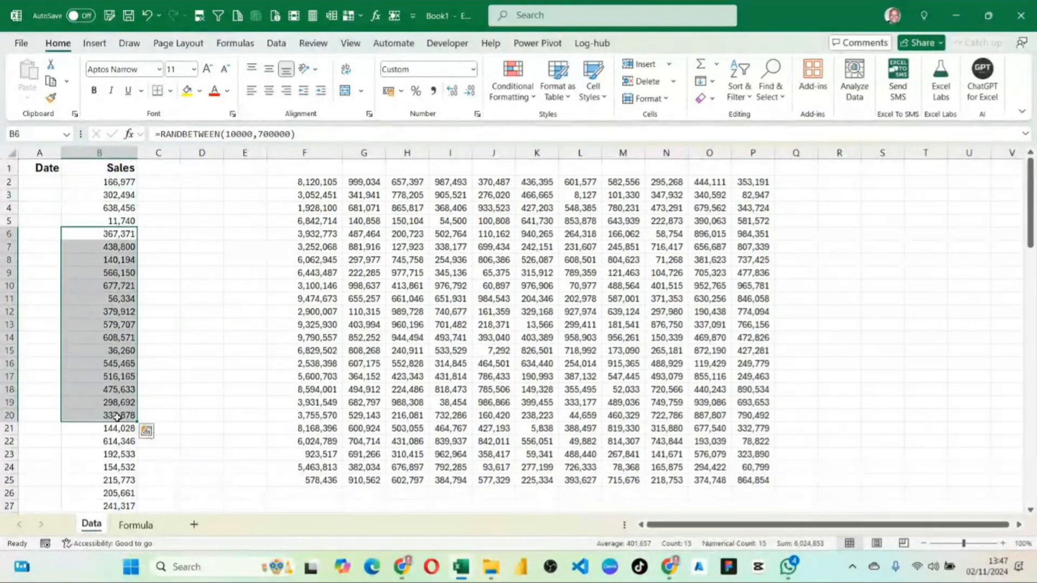
Clear the contents of columns F to T, removing the practice block of random numbers.
drag(304, 153, 914, 137)
key(Delete)
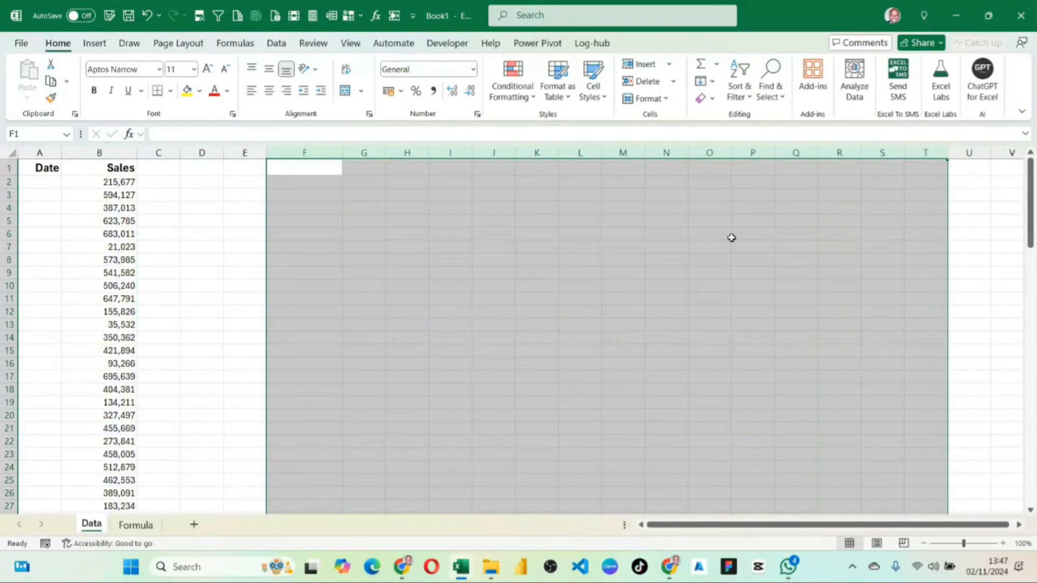
click(198, 210)
Copy the sales formulas in B2:B101 and paste them over themselves as values only.
click(120, 185)
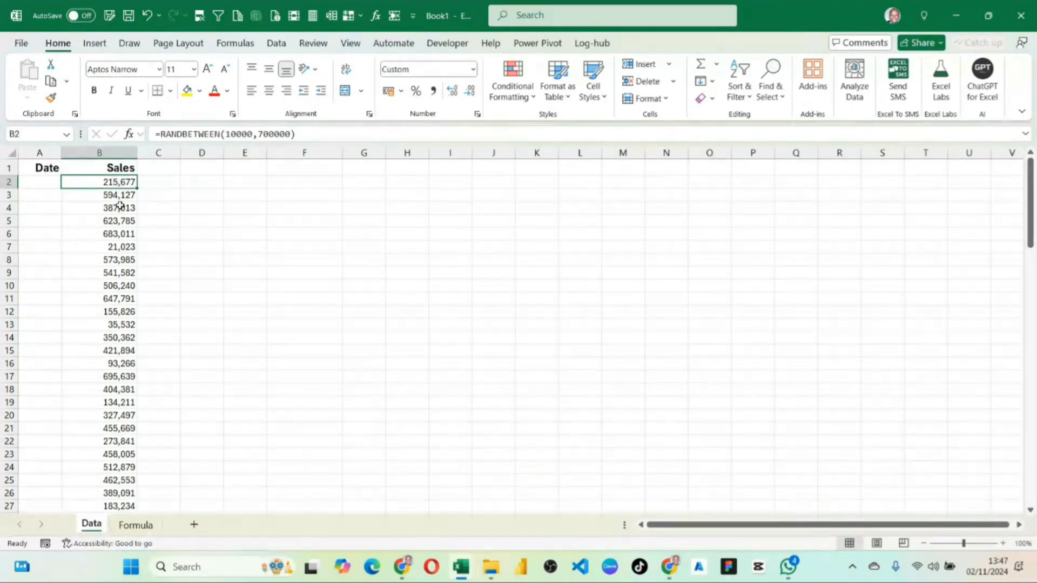
drag(120, 185, 129, 362)
click(116, 180)
key(ctrl+shift+Down)
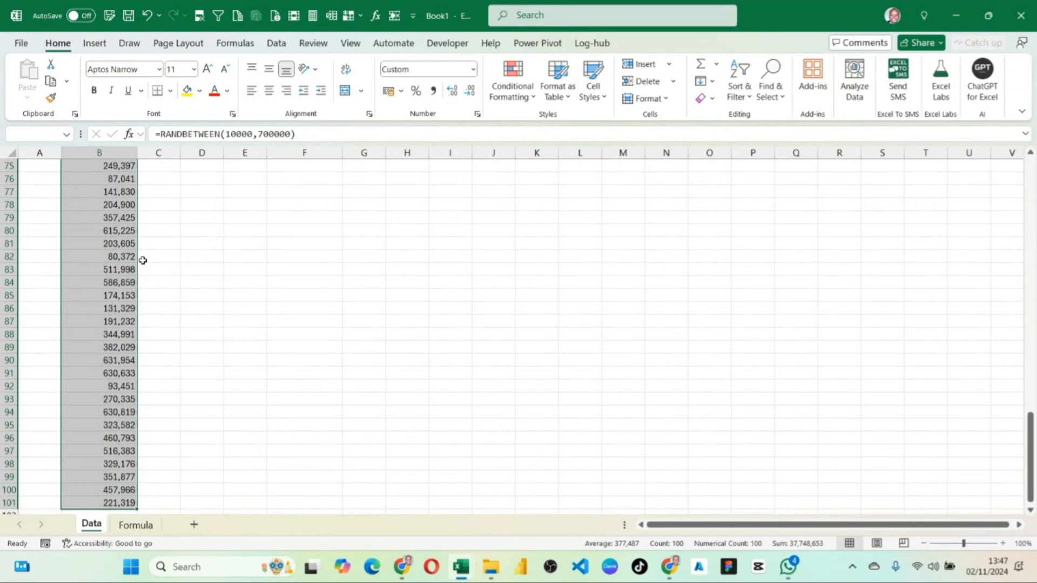
click(52, 82)
scroll(119, 202, up, 20)
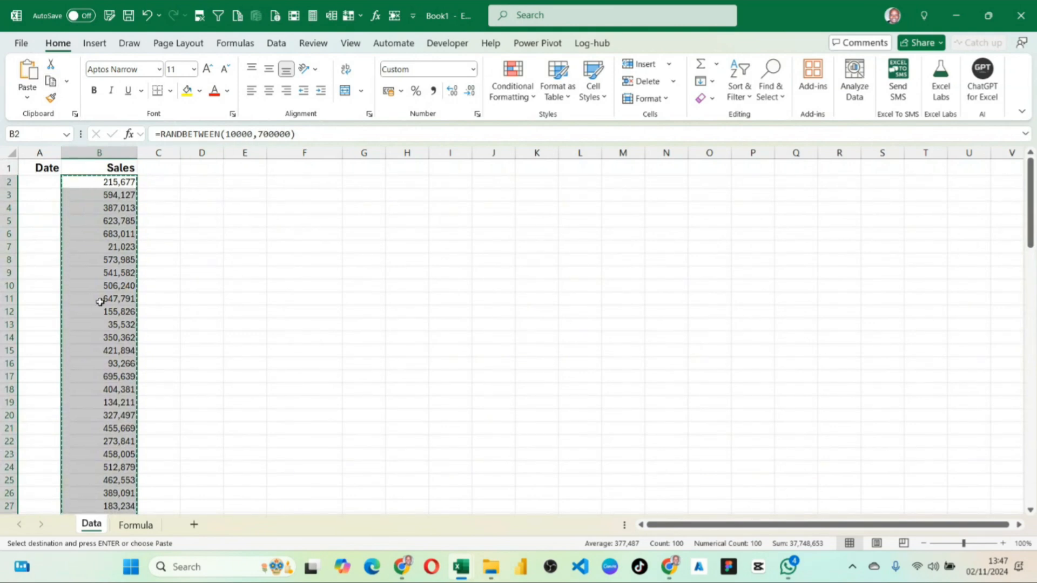
click(27, 100)
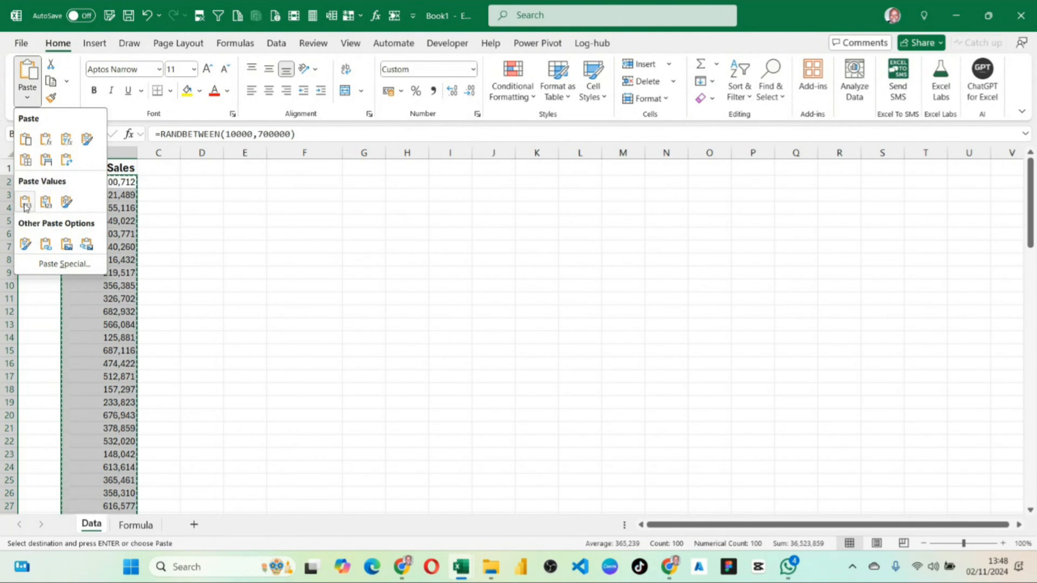
click(25, 203)
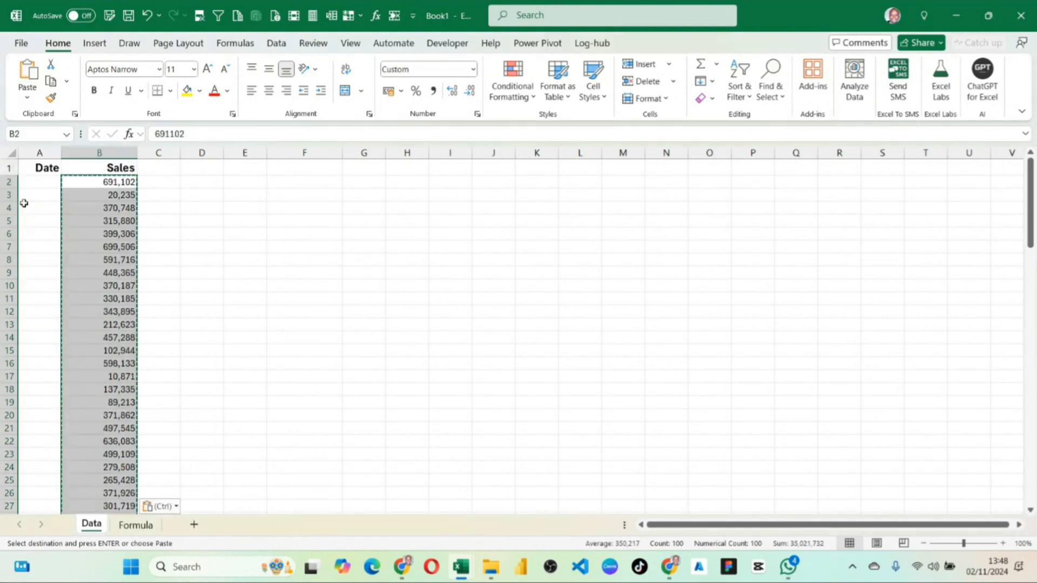
Inspect B2 and the rest of the Sales column to check whether the cells hold fixed values or formulas.
click(108, 184)
key(Up)
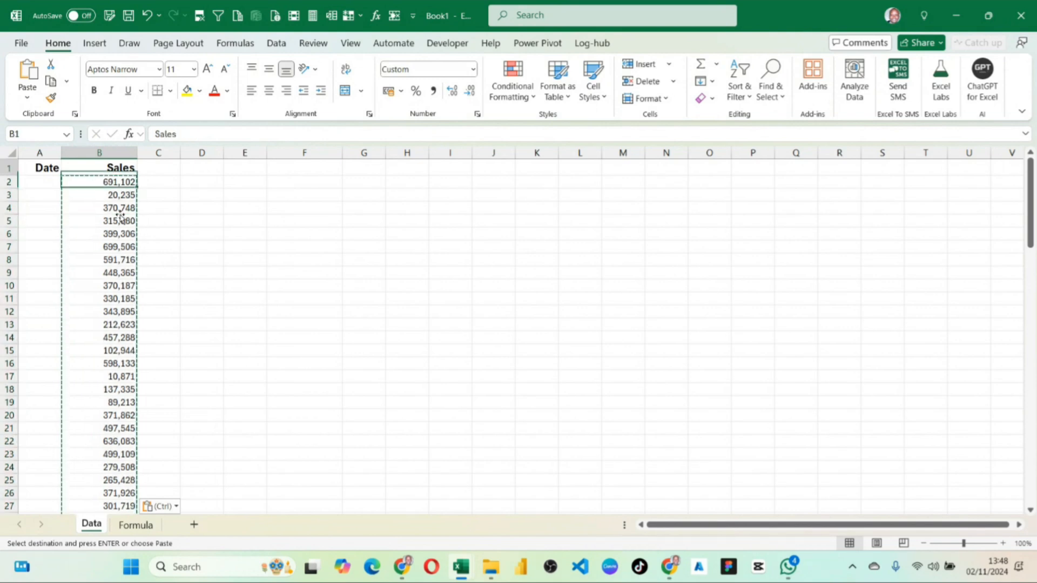
double_click(123, 183)
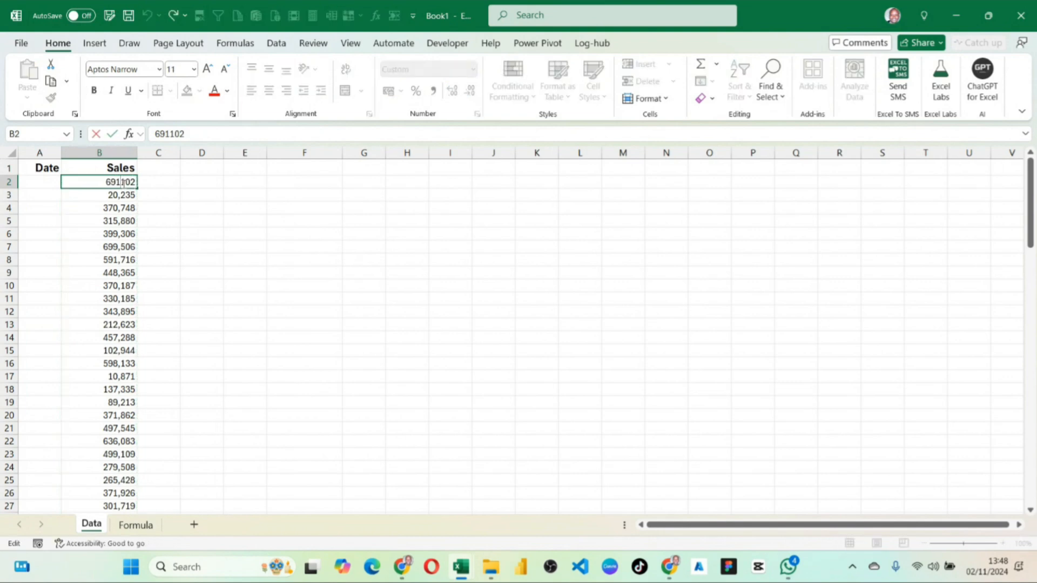
key(Return)
scroll(140, 259, down, 20)
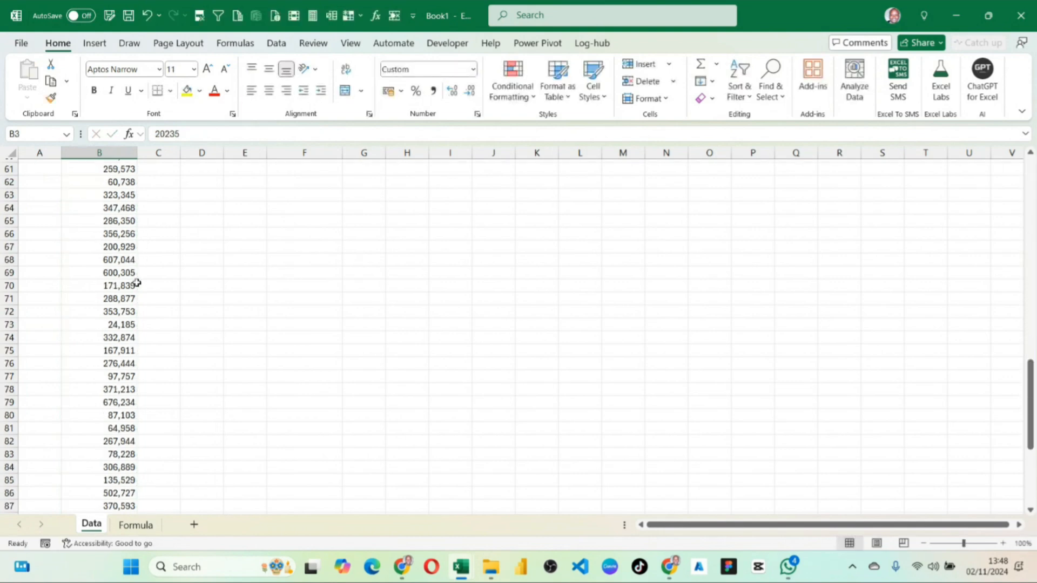
scroll(140, 304, up, 20)
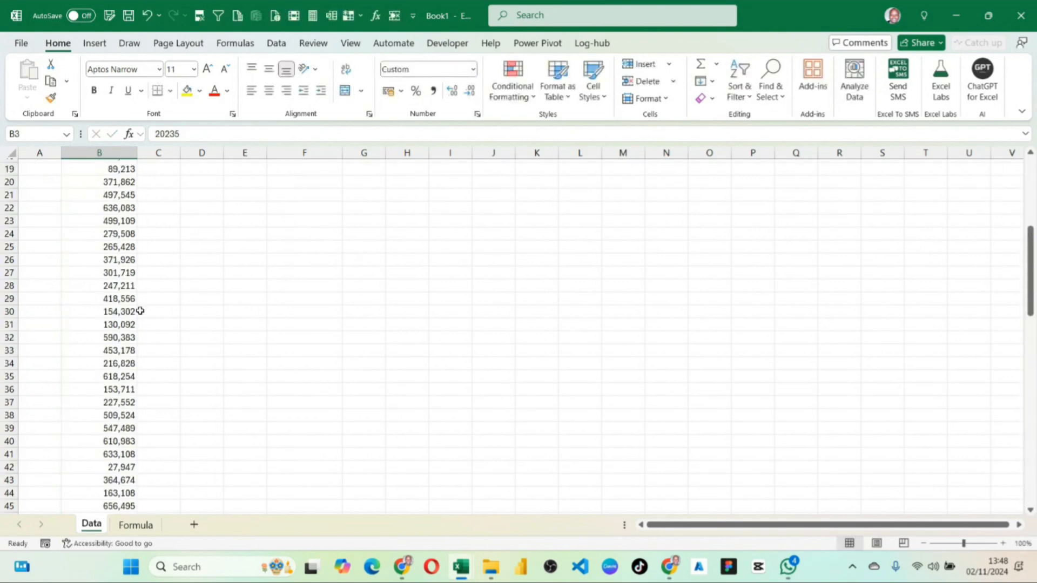
click(108, 183)
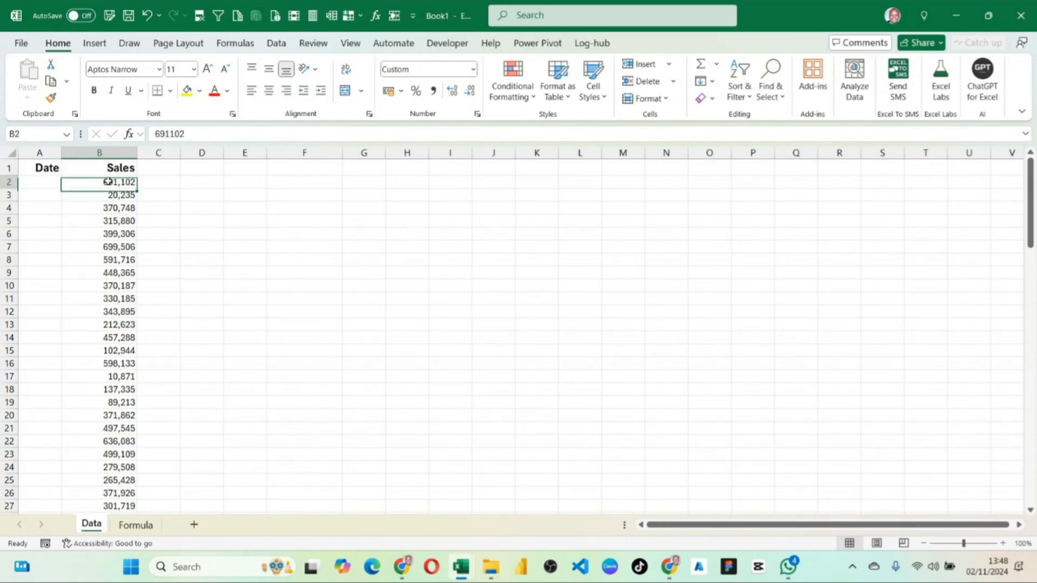
scroll(116, 211, down, 1)
scroll(116, 211, up, 1)
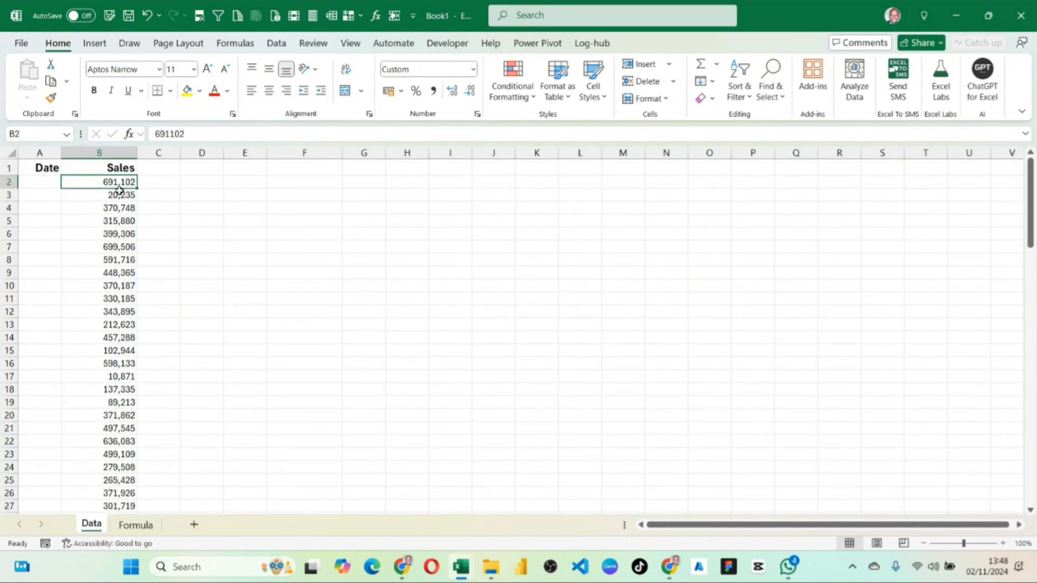
Check the function listed in B2 of the Formula sheet and return to the Data sheet.
click(135, 524)
click(114, 179)
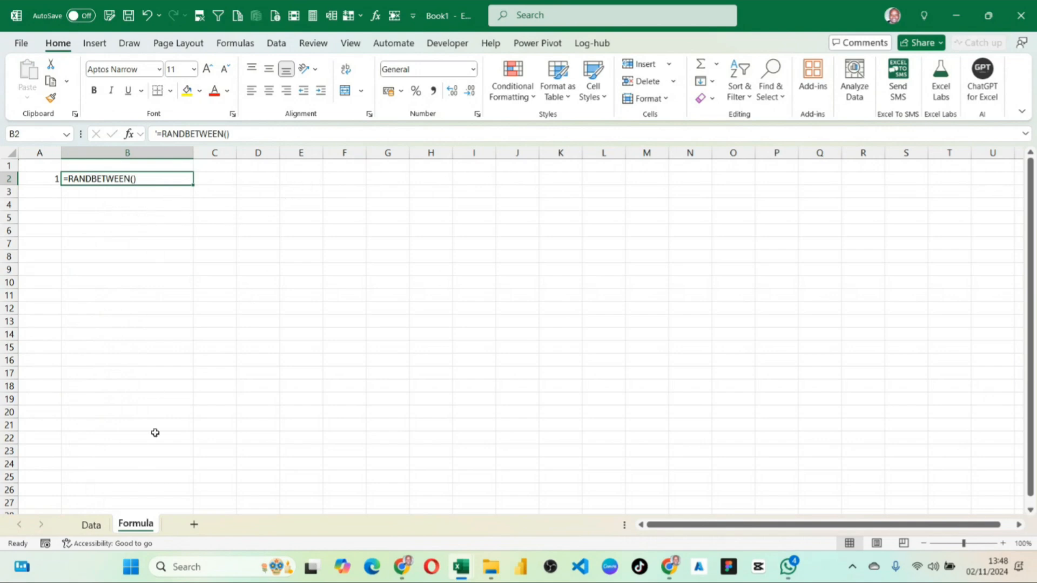
click(92, 525)
Widen the Date column, column A, to about 14.8 characters and select A2.
click(96, 209)
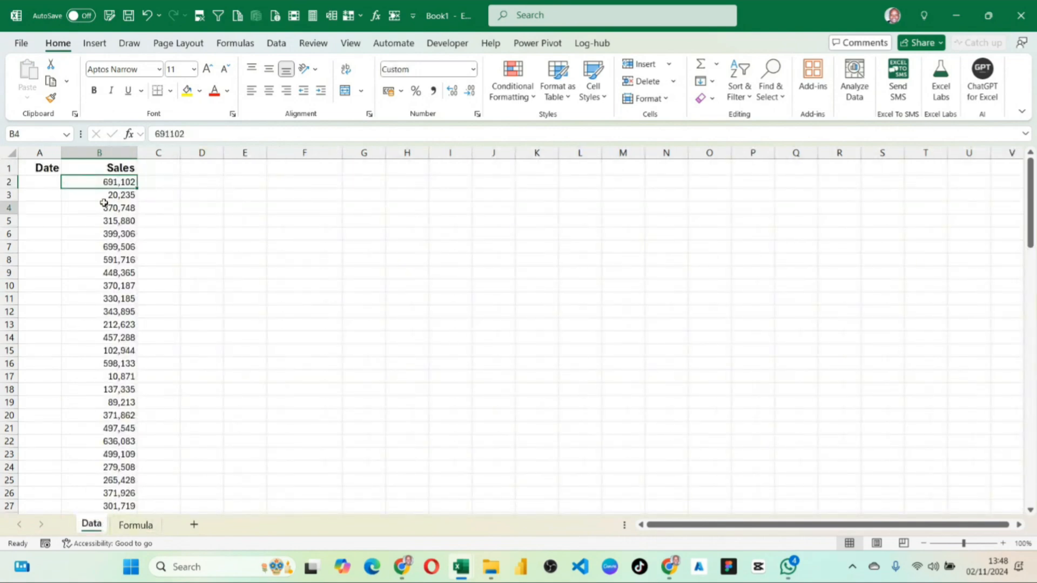
drag(61, 154, 93, 155)
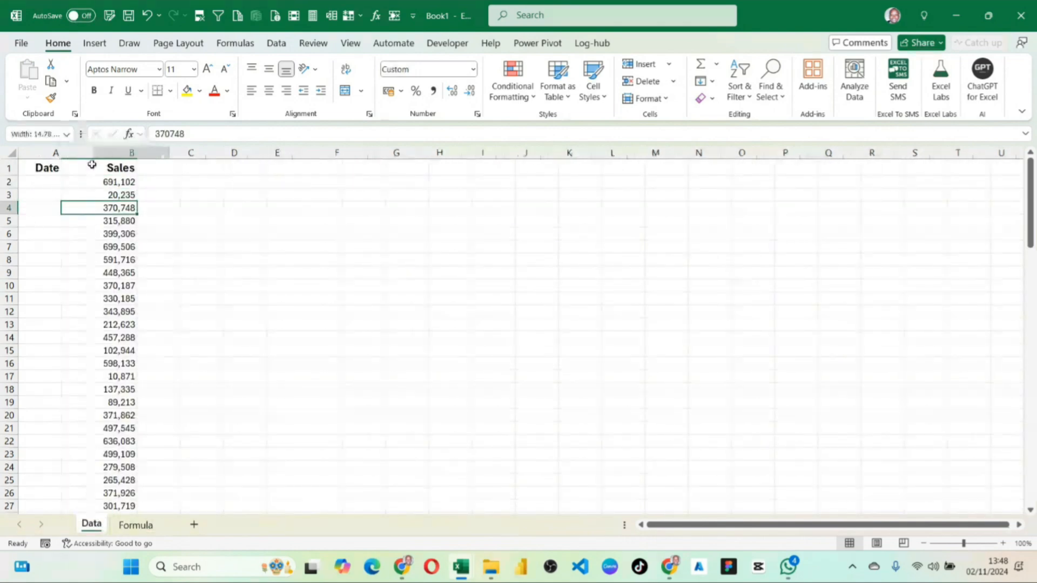
click(60, 184)
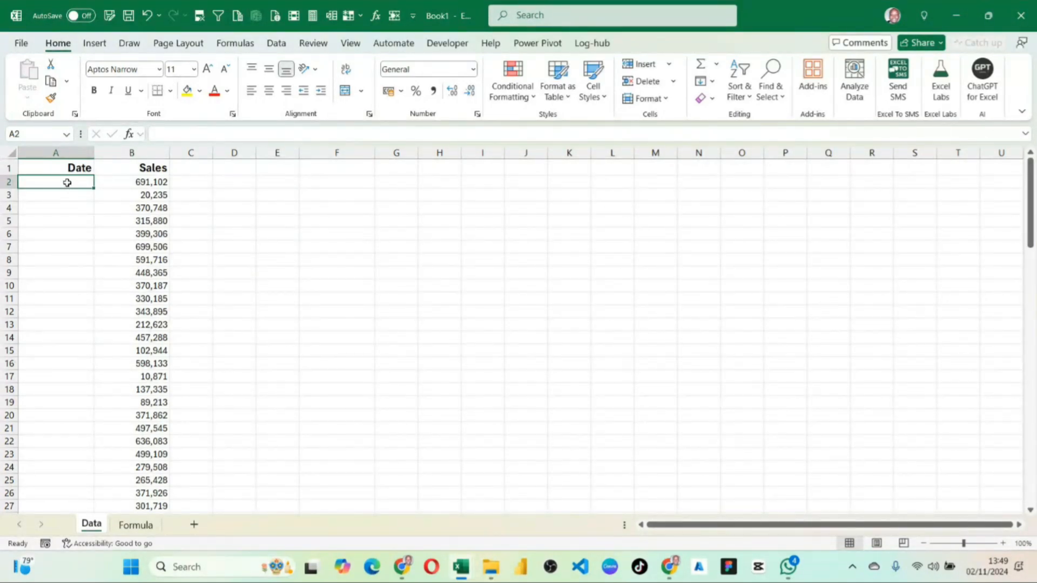
Enter the label Date in F2 and select the adjacent cell G2.
click(330, 180)
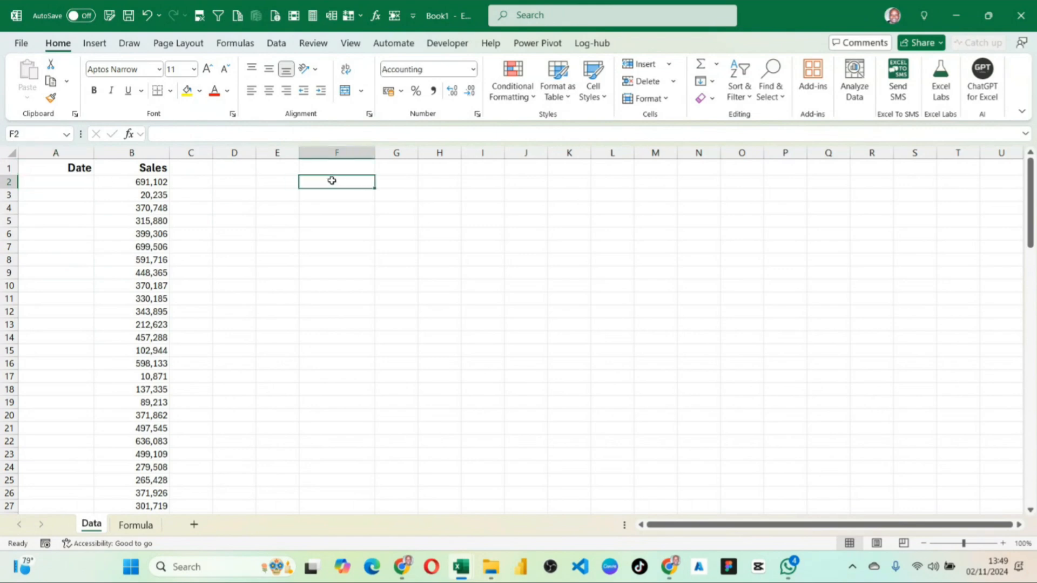
text(Dat)
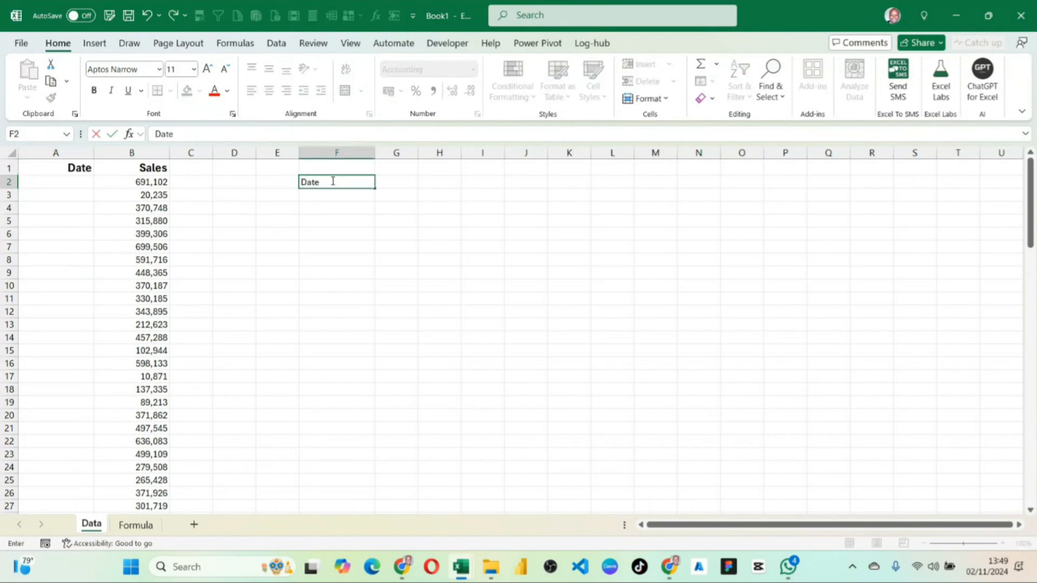
text(e)
key(Return)
click(396, 193)
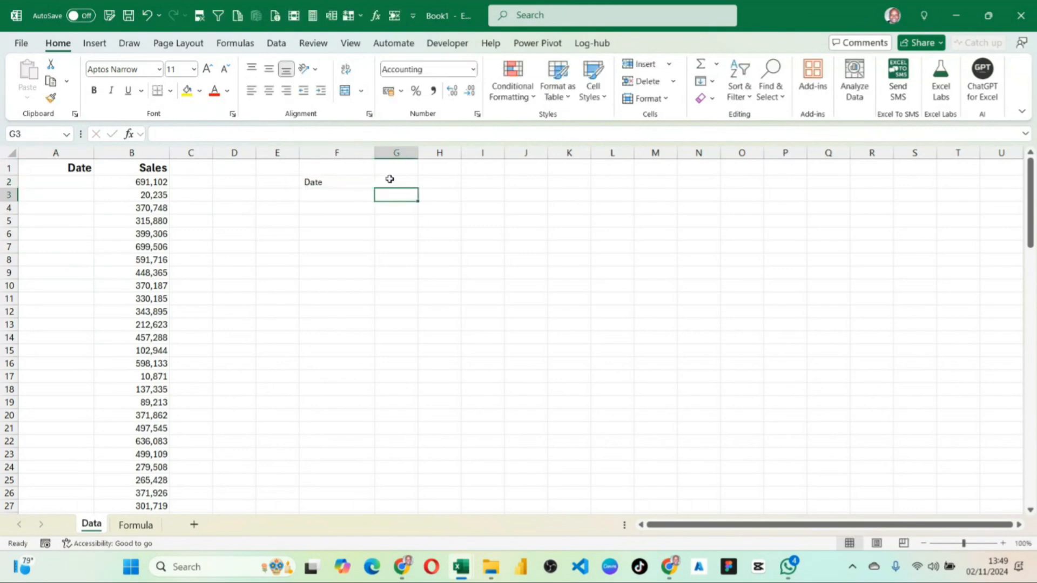
click(389, 180)
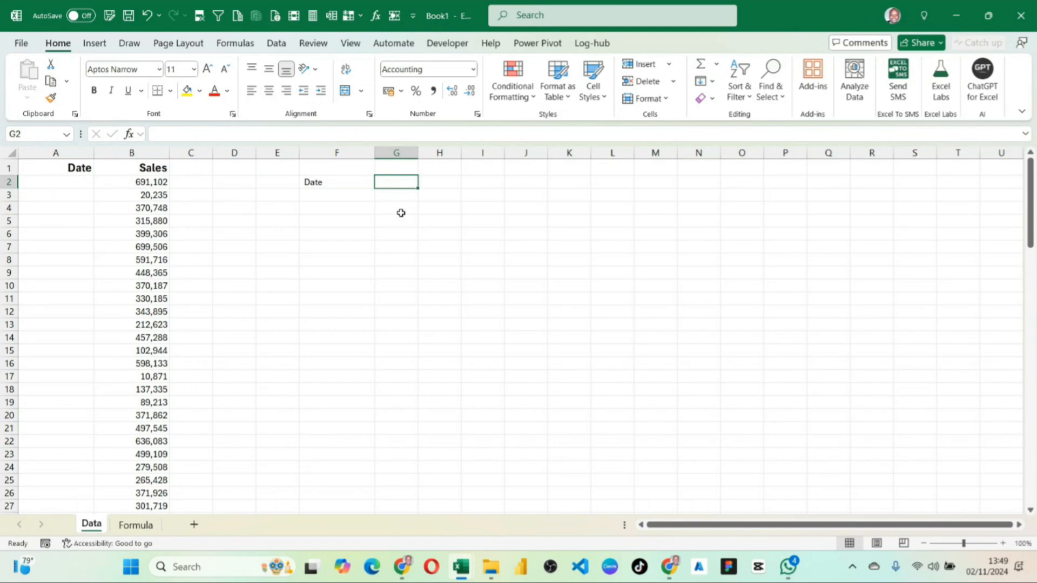
Reset the number format of columns F through T to General.
drag(354, 154, 958, 154)
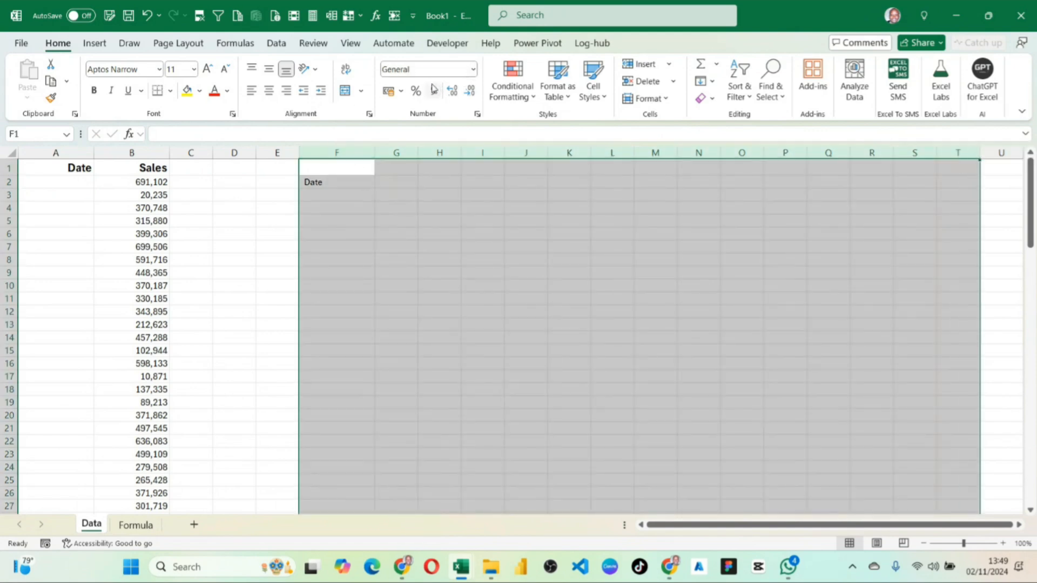
click(473, 69)
click(433, 98)
click(377, 235)
Enter the date 01-jan-2024 in F3, under the Date label.
click(338, 198)
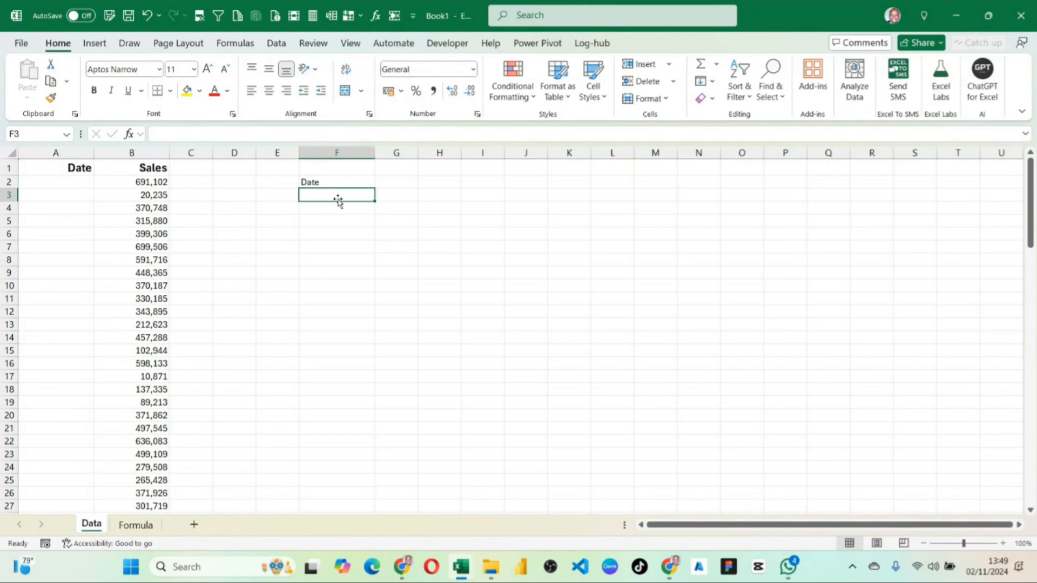
text(01-)
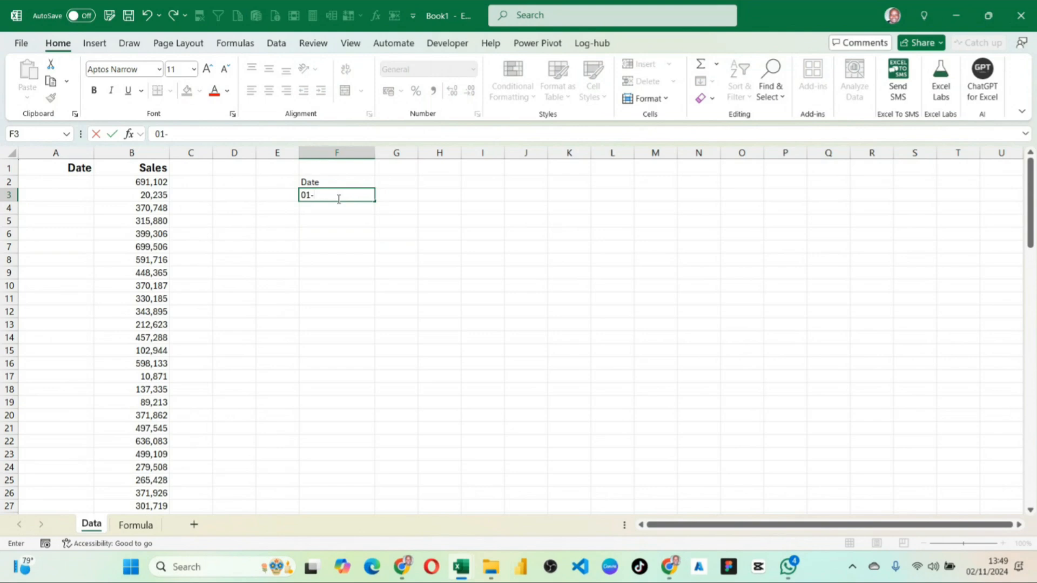
text(jan-2024)
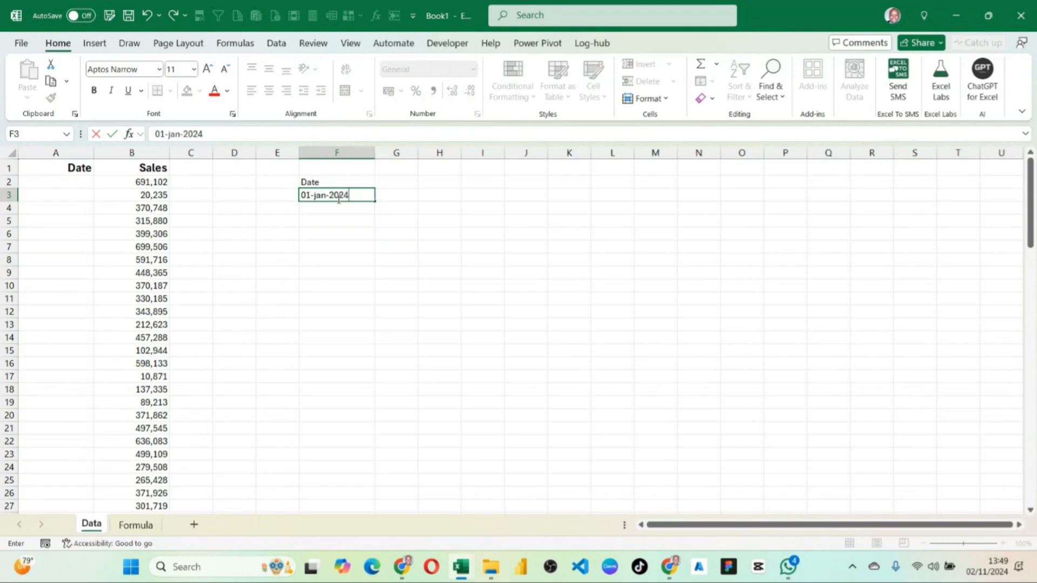
key(Return)
click(363, 196)
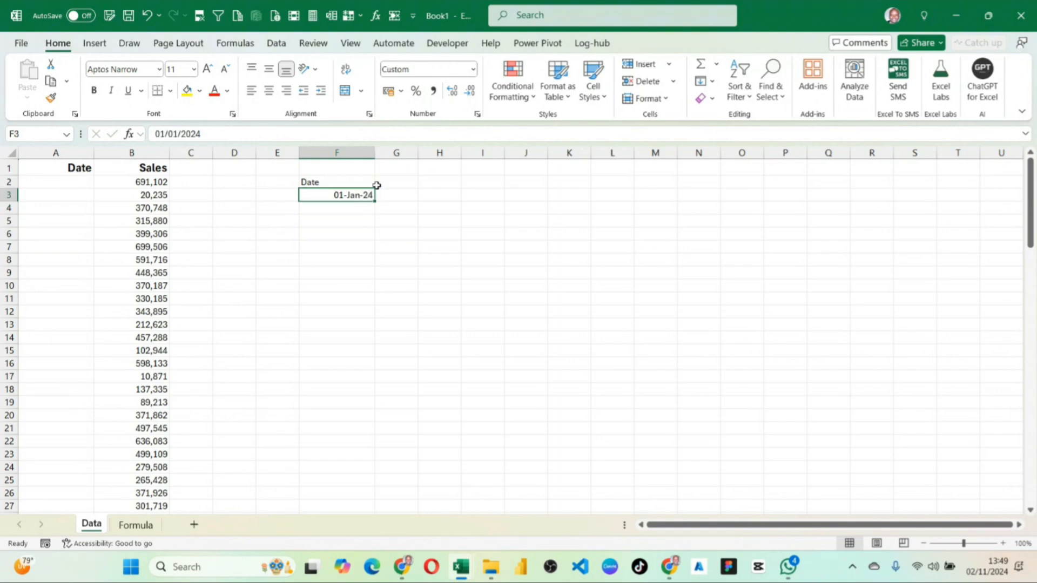
Move the date from F3 down to F4 and enter the label Bottom in F3.
drag(344, 192, 344, 206)
click(344, 196)
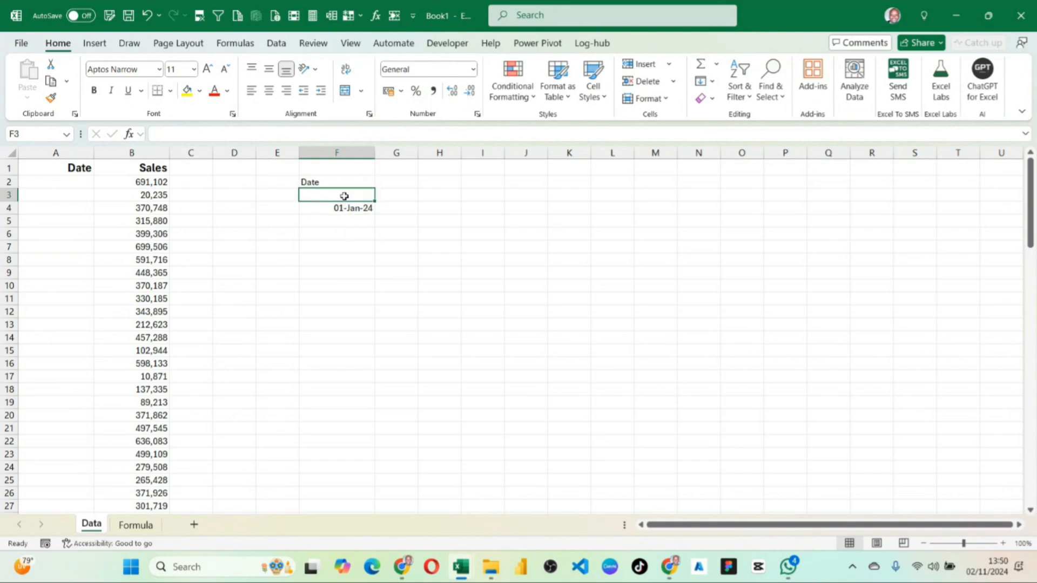
text(Bottom)
key(Return)
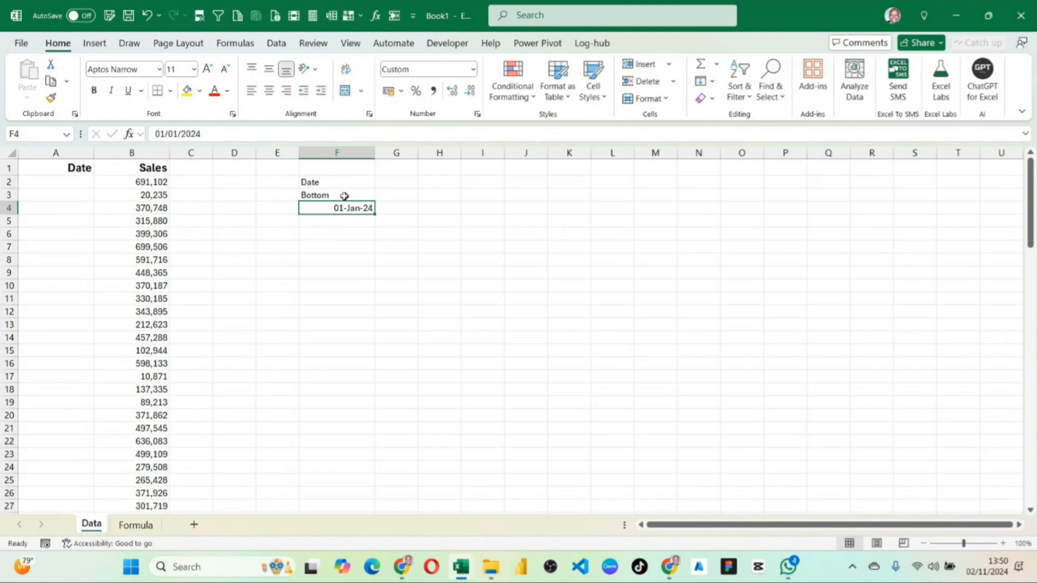
Enter the label Top in G3 and widen column G to about the width of column F.
click(389, 195)
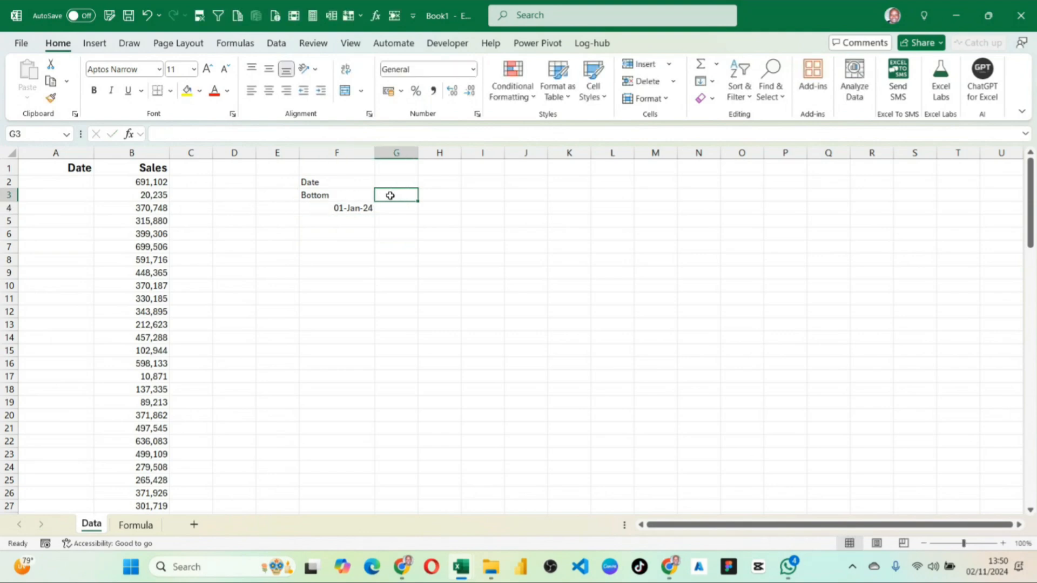
text(Top)
key(Return)
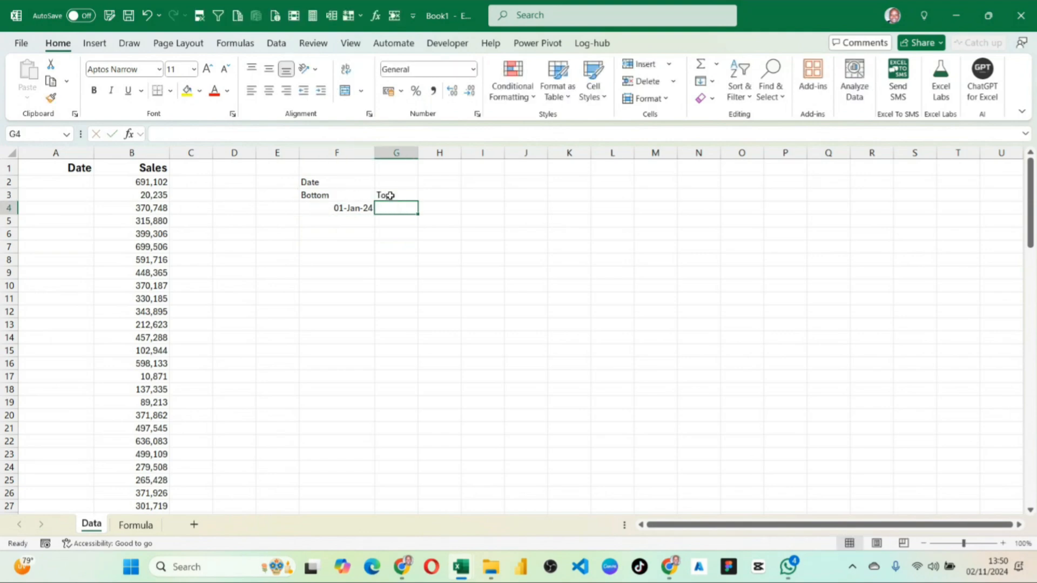
right_click(391, 195)
key(Escape)
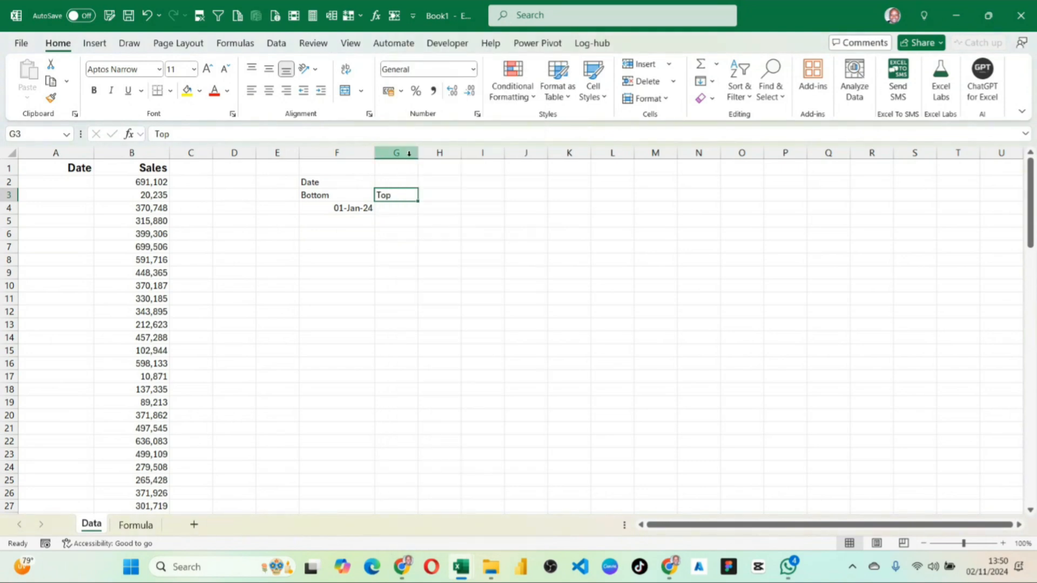
drag(418, 153, 450, 153)
Enter the formula =TODAY() in G4, under the Top label.
click(402, 210)
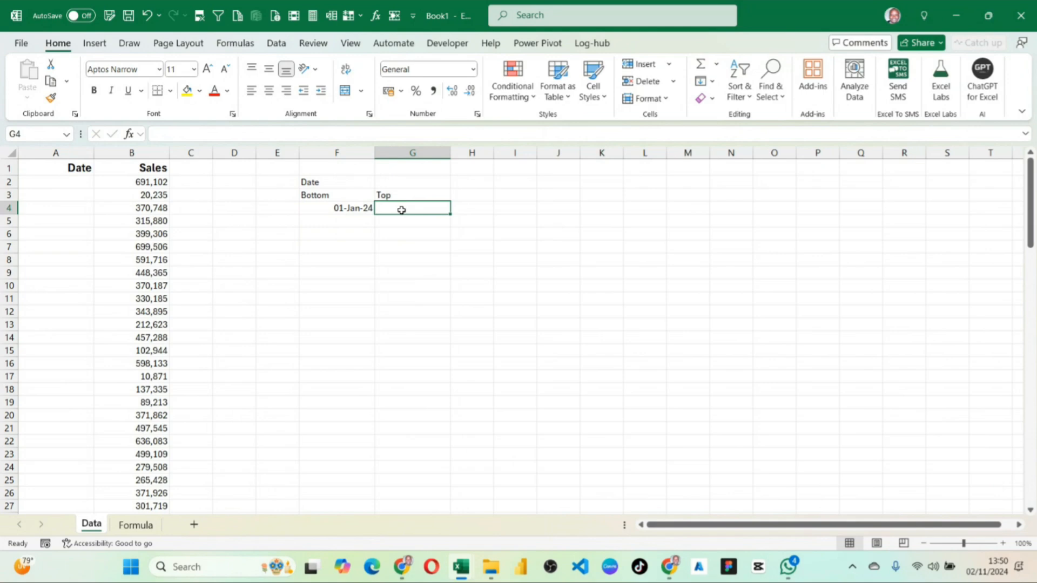
text(=)
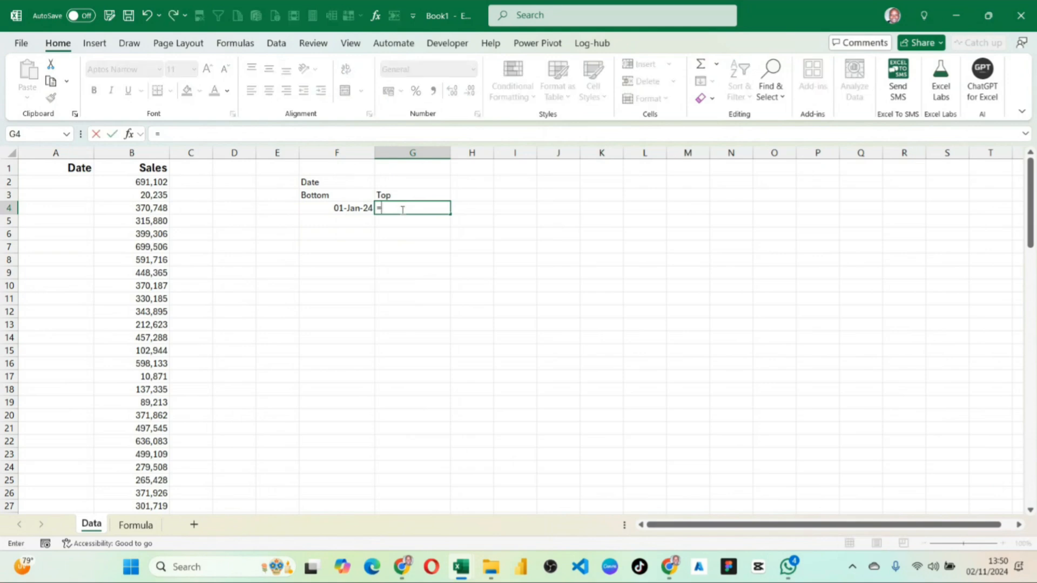
text(today)
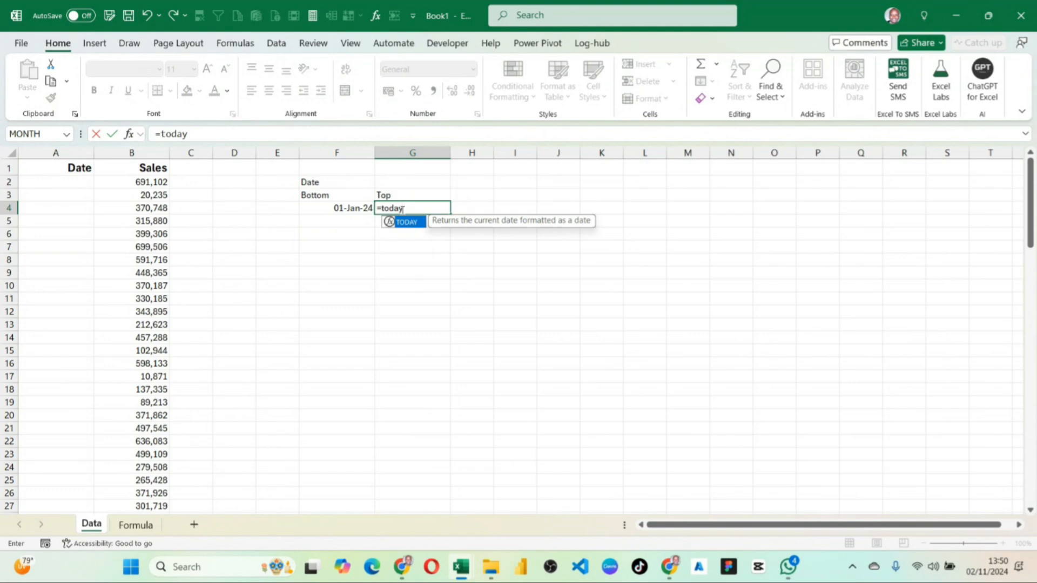
text(()
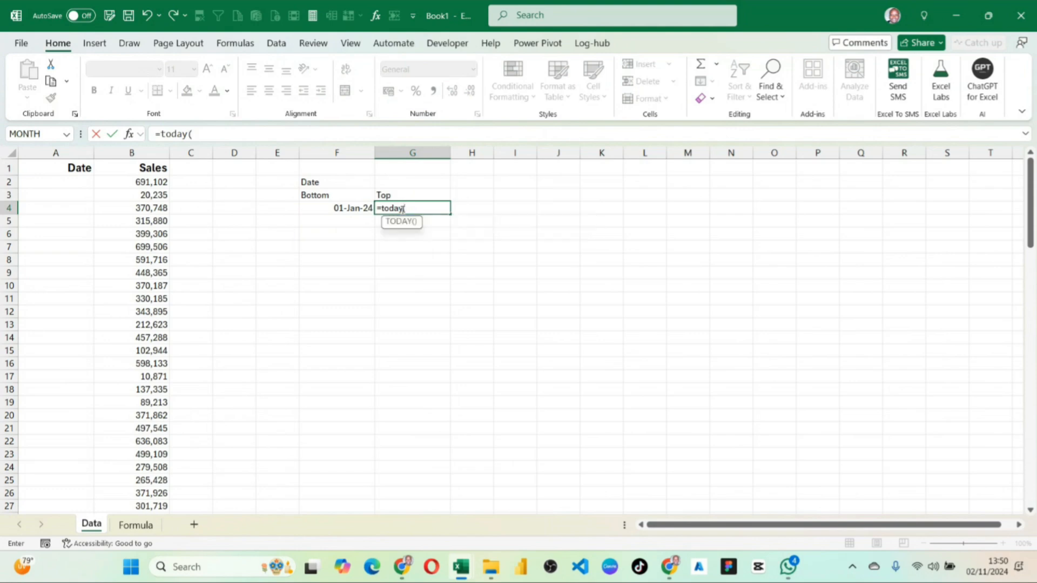
text())
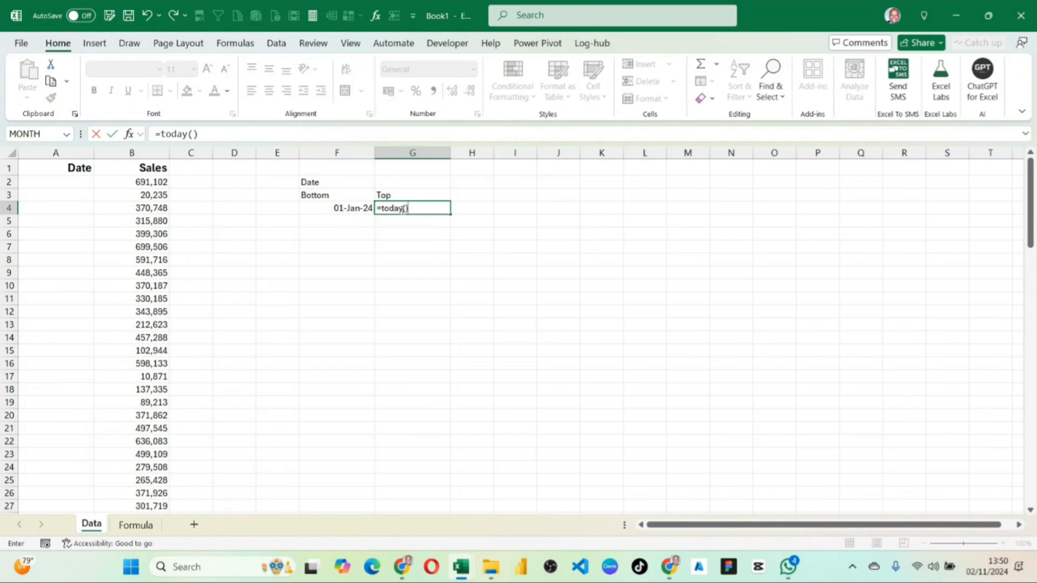
key(Return)
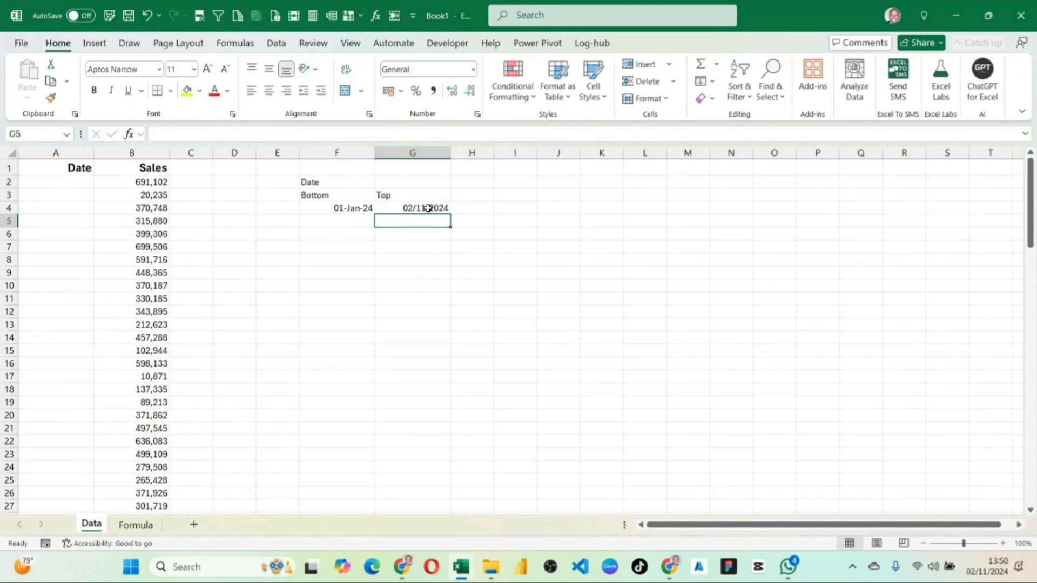
click(428, 208)
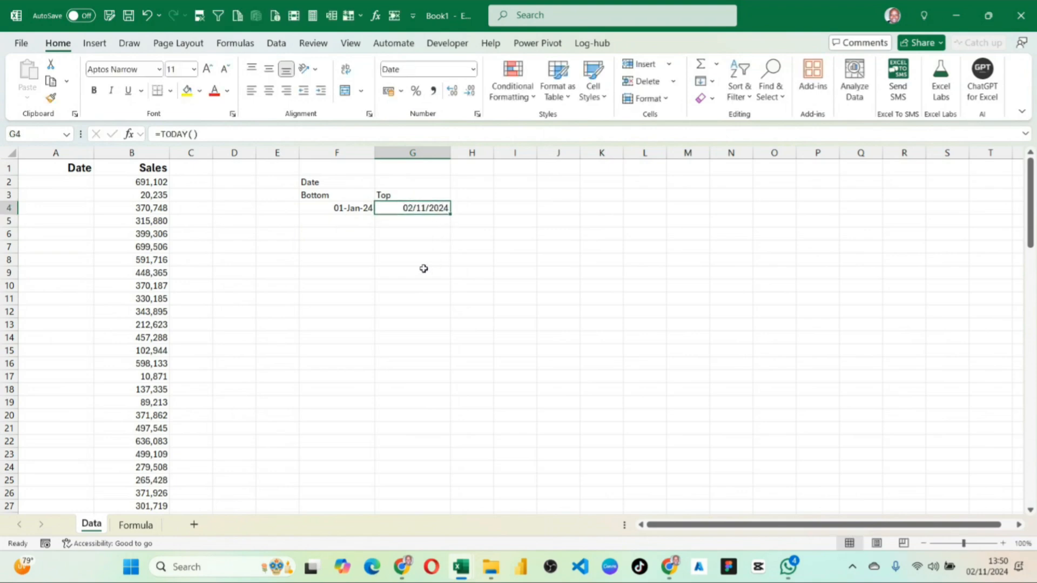
Try copying the date format of F4 to G4 with Format Painter.
click(362, 207)
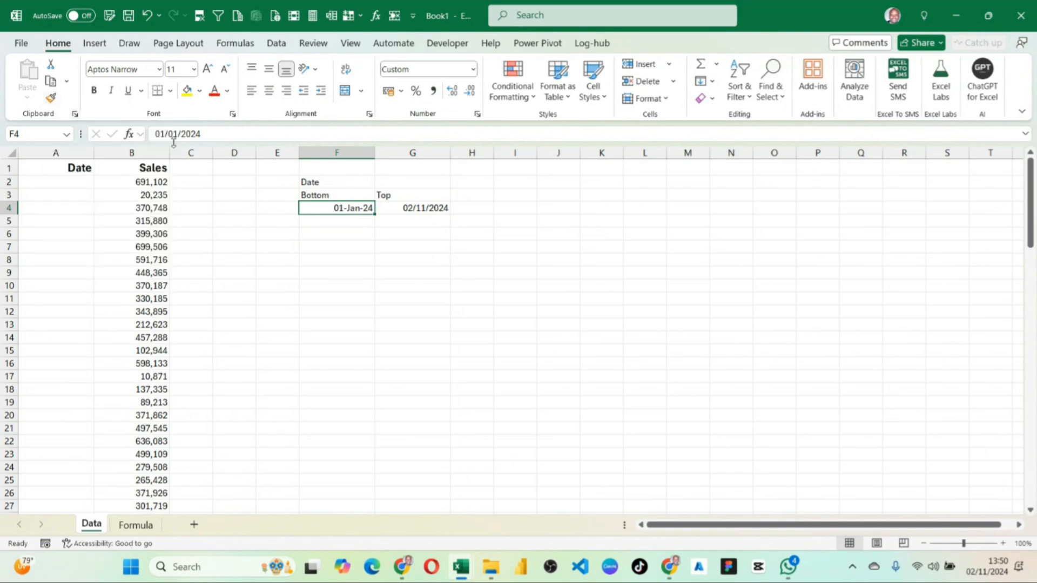
click(51, 98)
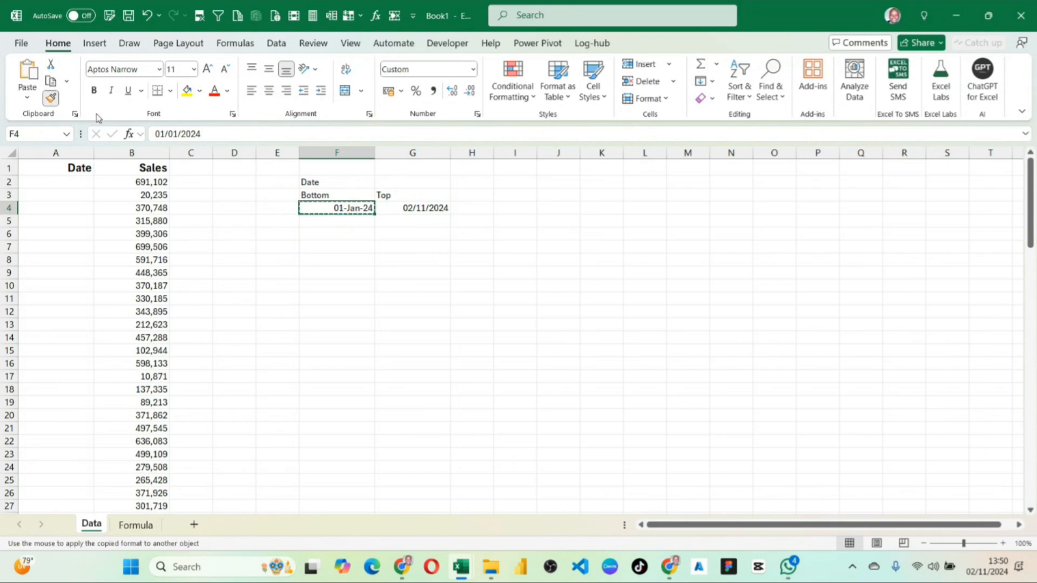
click(404, 211)
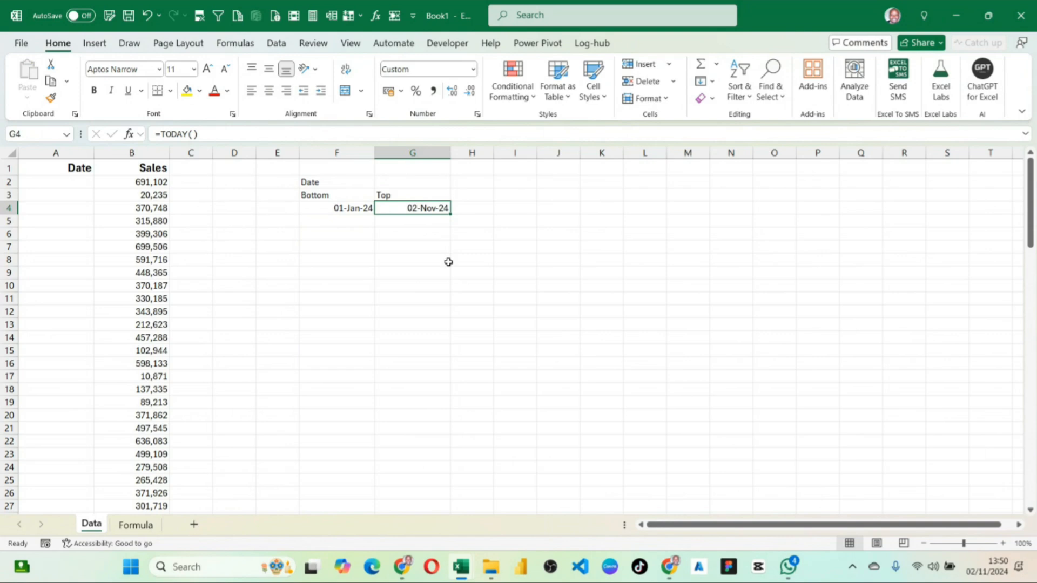
click(348, 210)
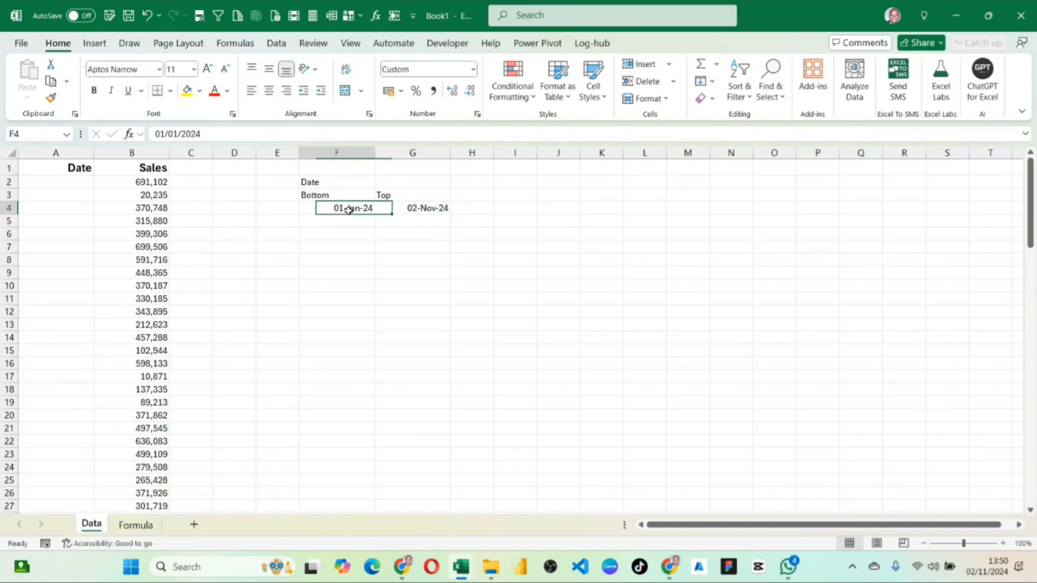
click(430, 206)
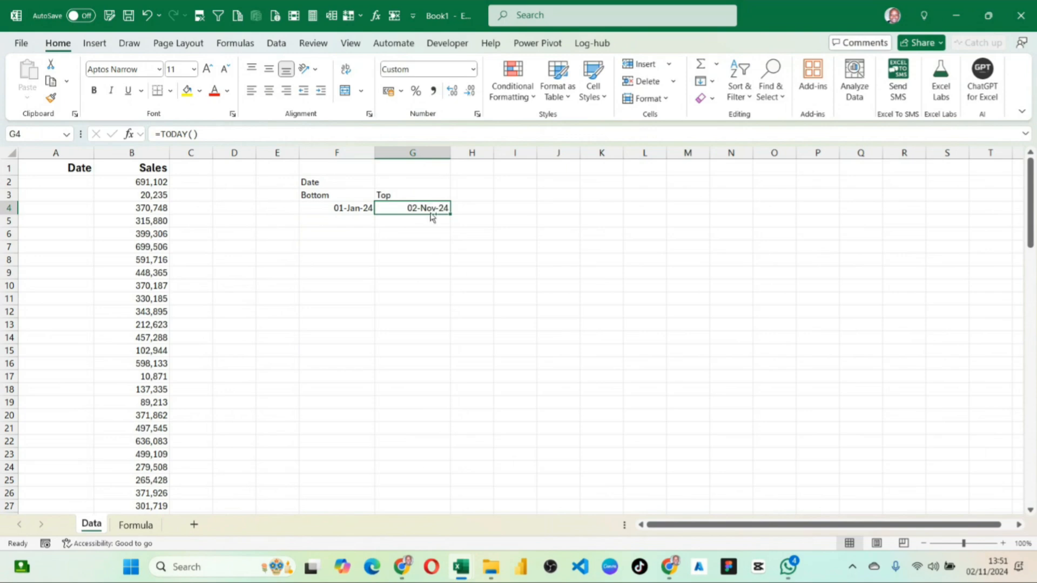
key(ctrl+z)
click(393, 301)
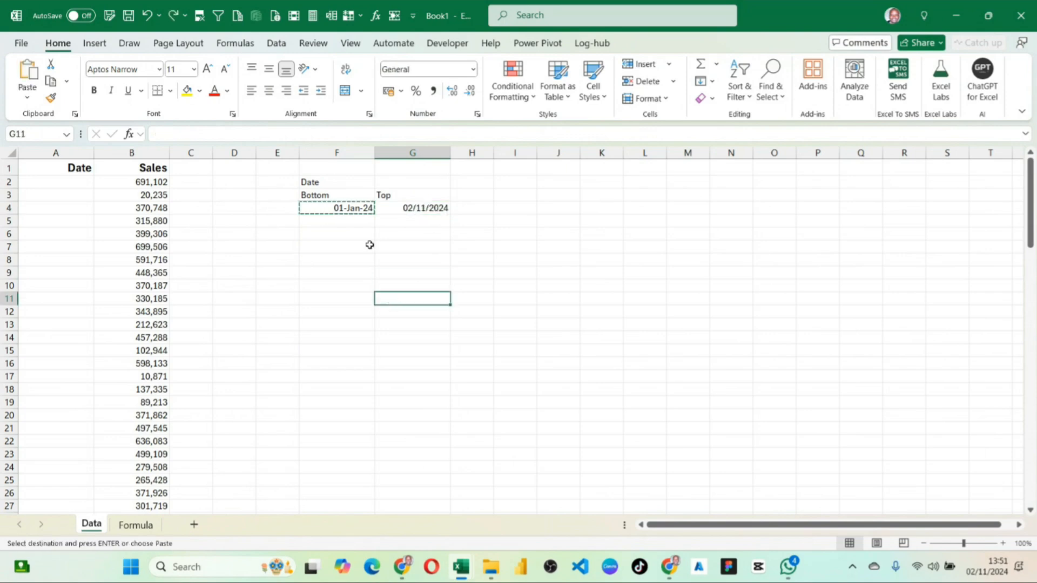
Give the Bottom date in F4 a yellow fill and bold text.
click(353, 208)
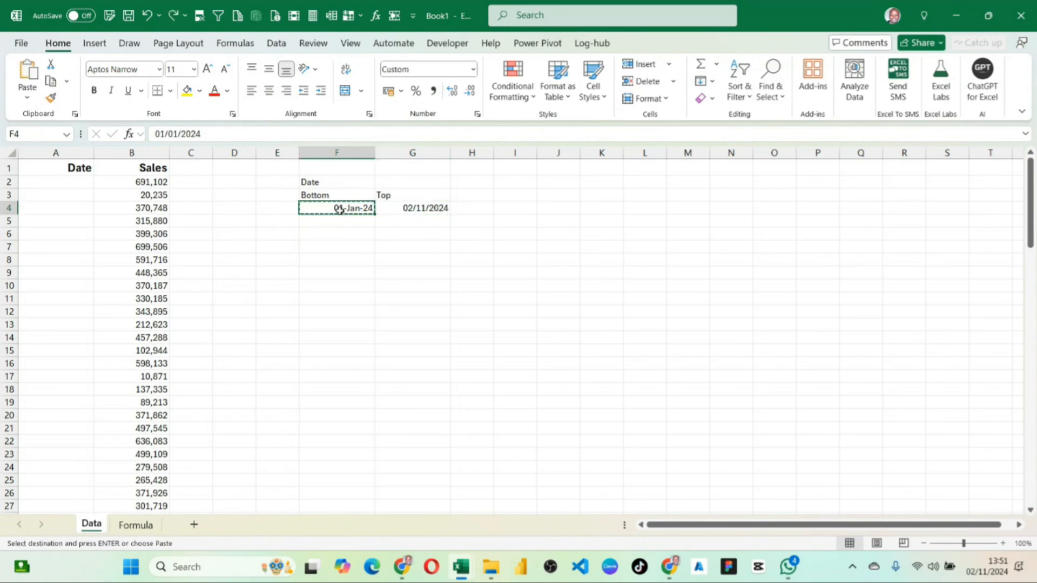
click(187, 90)
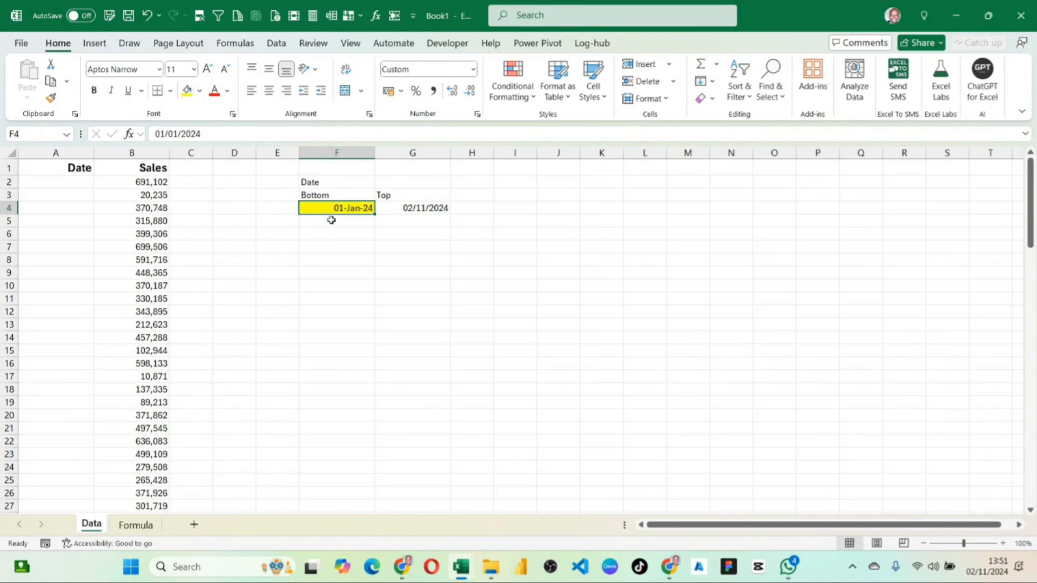
key(ctrl+b)
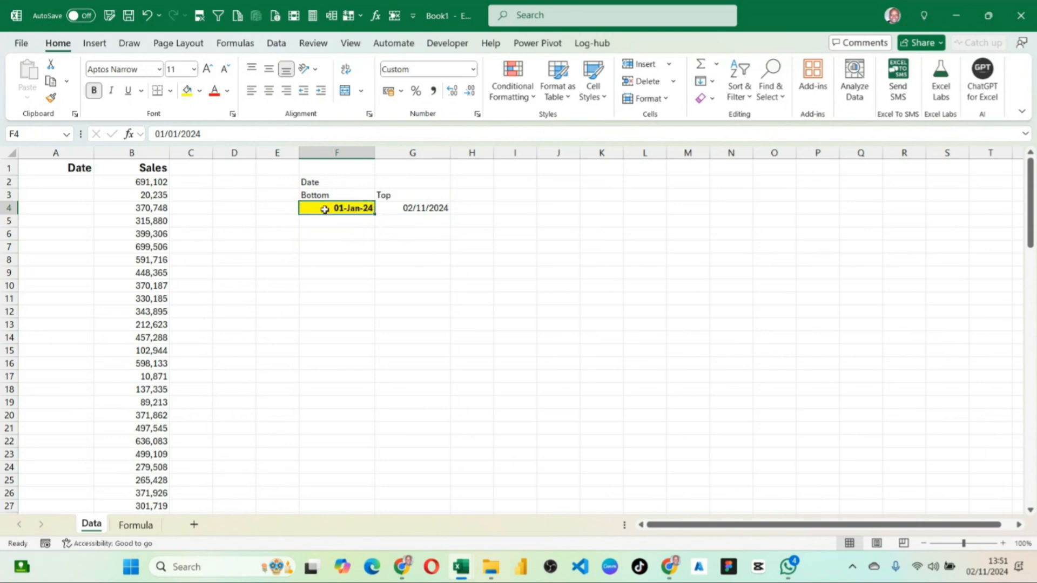
Copy the yellow fill, bold text and date format of F4 to the Top date in G4 with Format Painter.
click(429, 207)
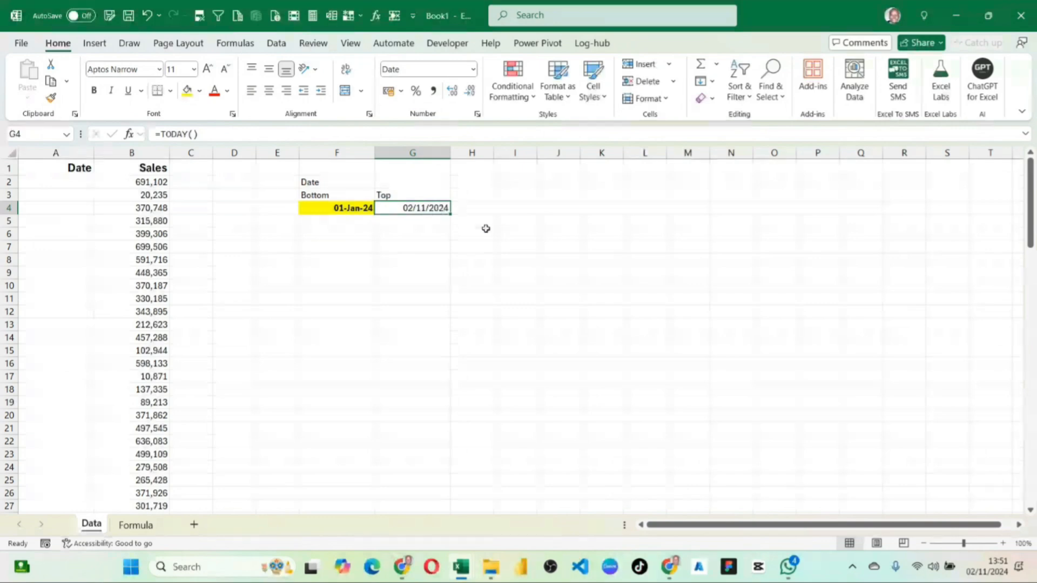
scroll(486, 228, up, 3)
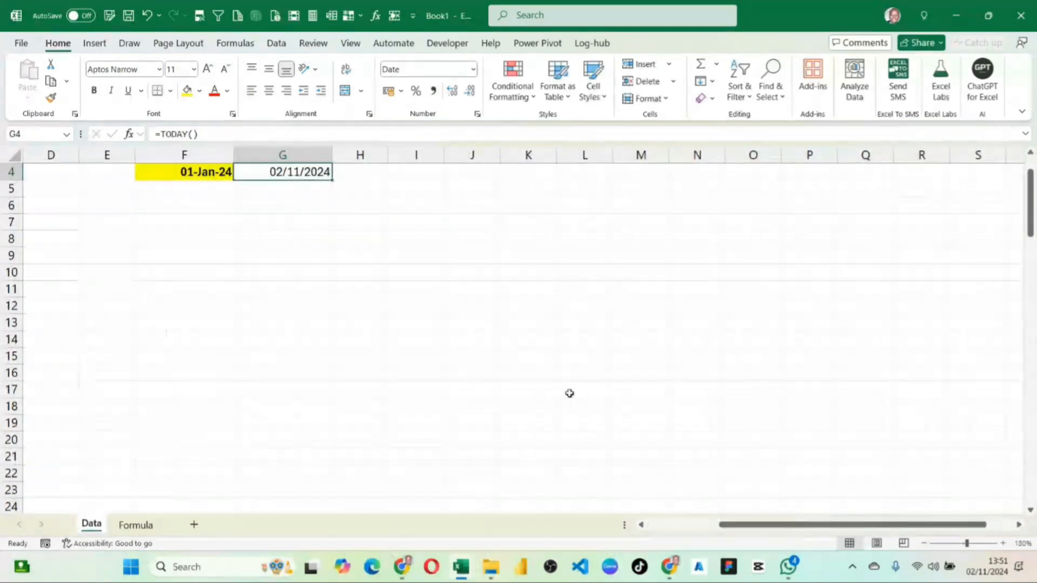
scroll(569, 394, up, 1)
scroll(569, 394, left, 1)
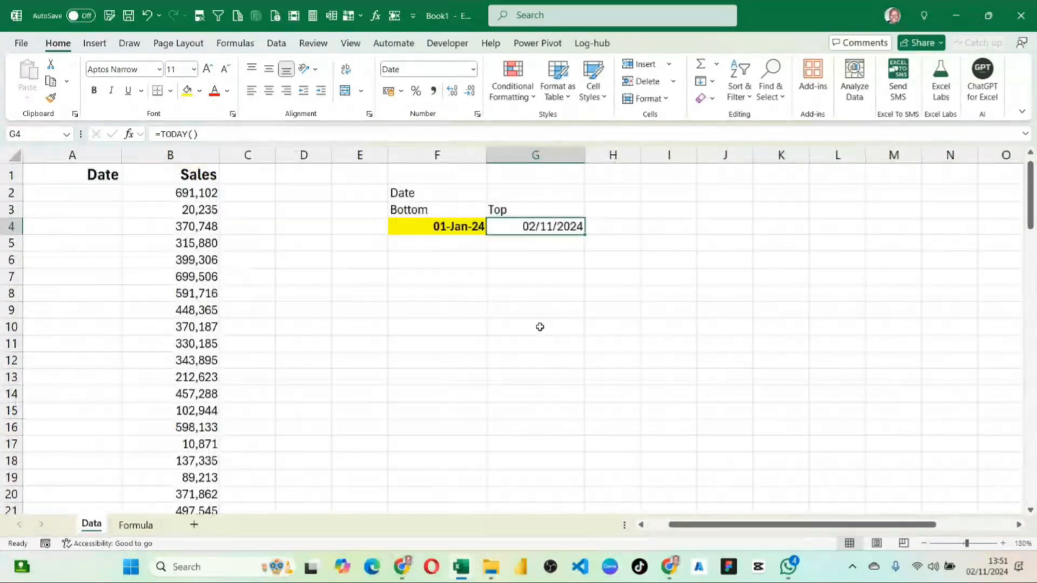
drag(520, 295, 511, 278)
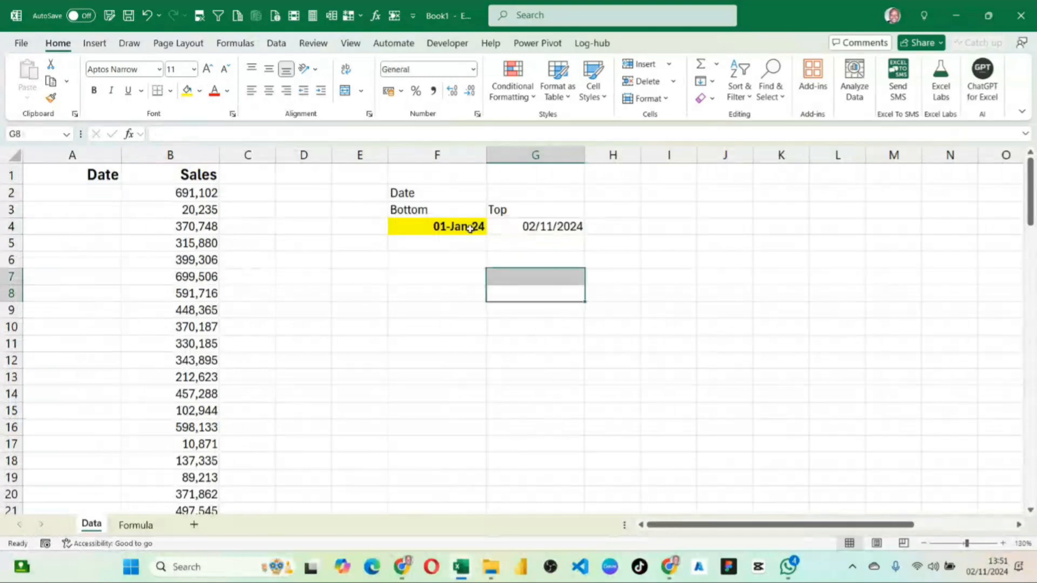
click(472, 229)
click(534, 226)
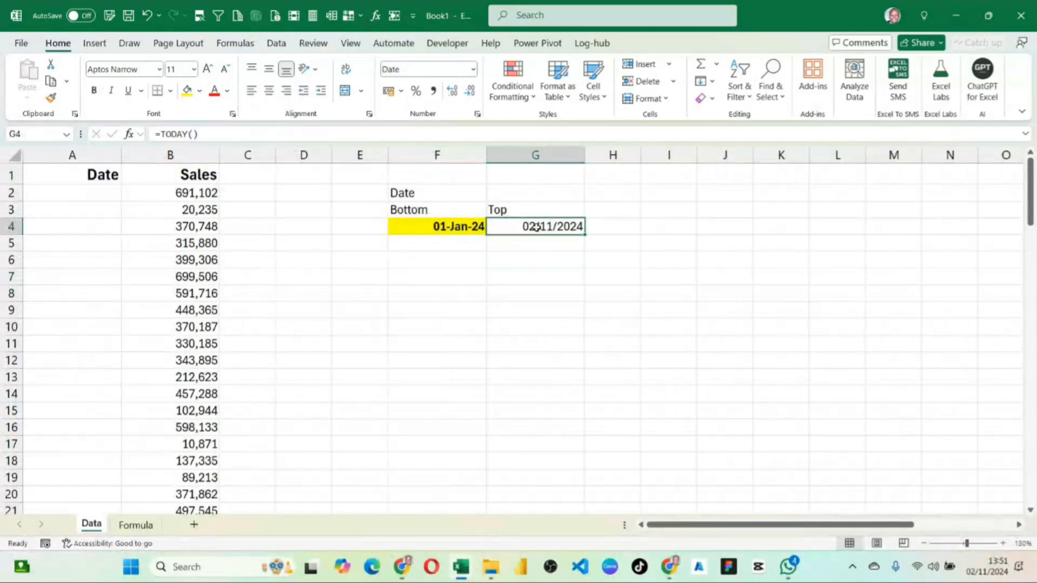
click(460, 229)
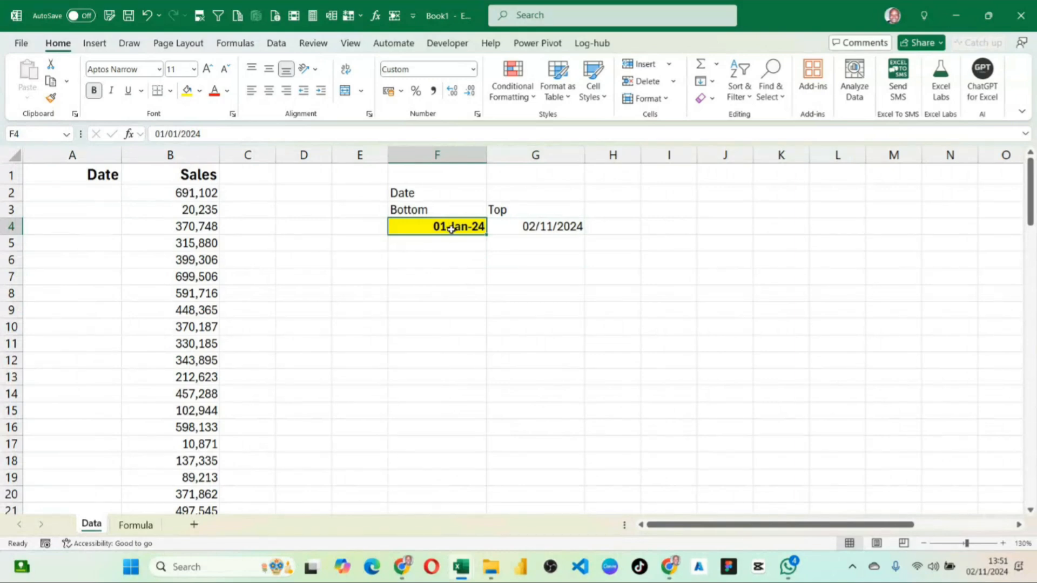
click(52, 99)
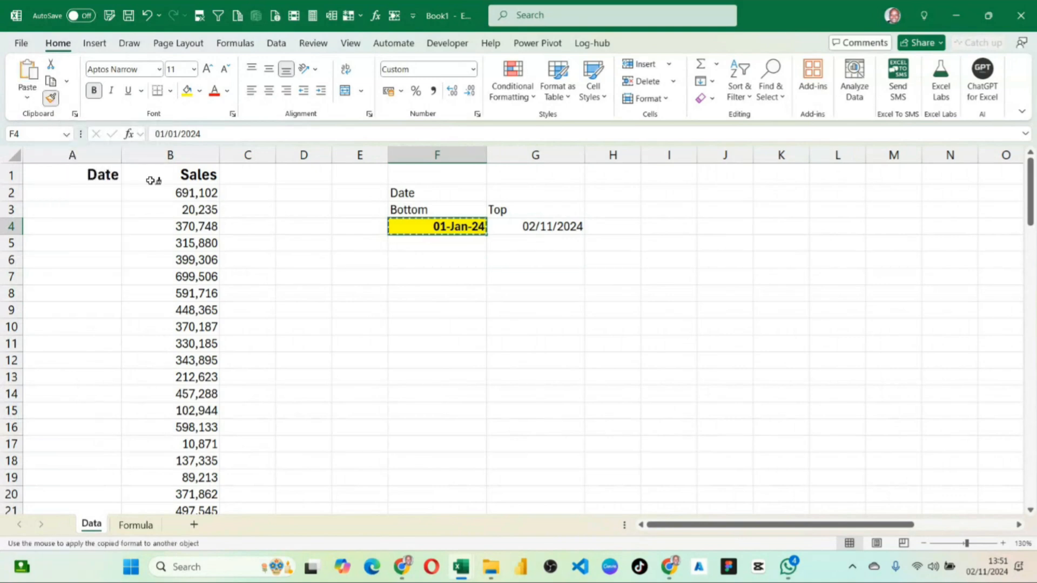
click(563, 225)
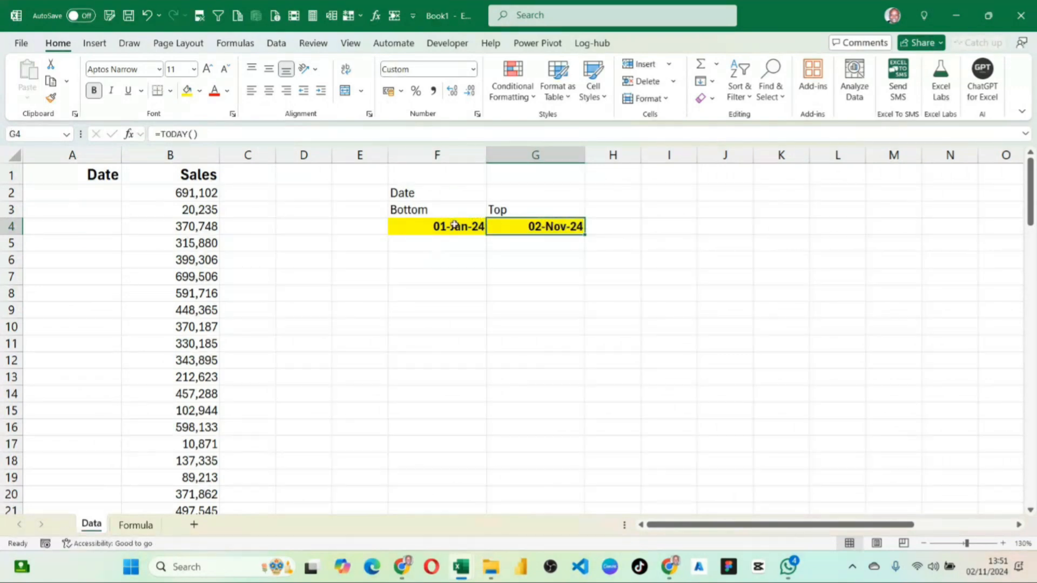
click(533, 259)
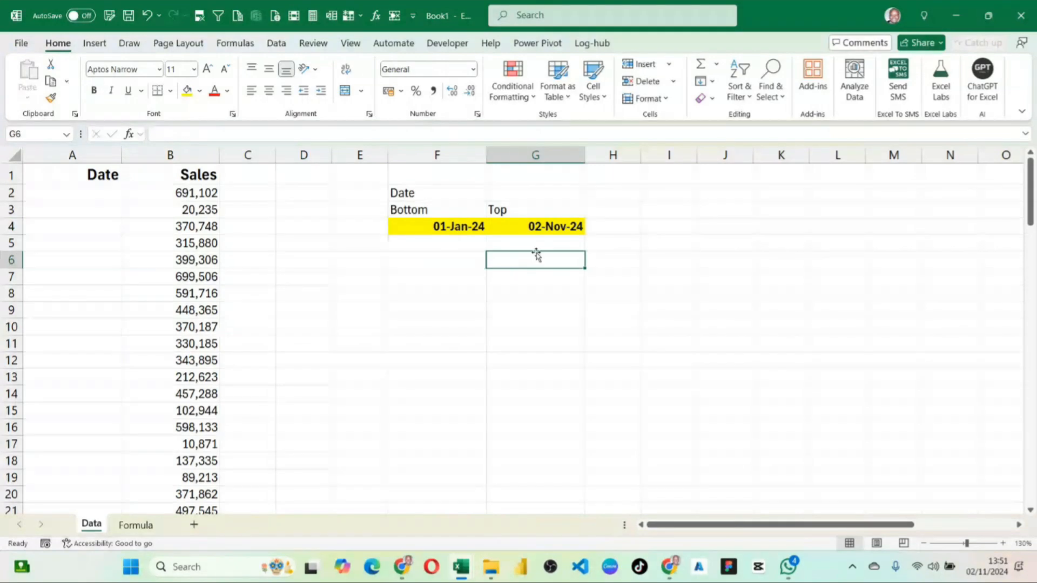
Enter the formula =TODAY() in cell G8 of the Data sheet.
click(546, 290)
text(=)
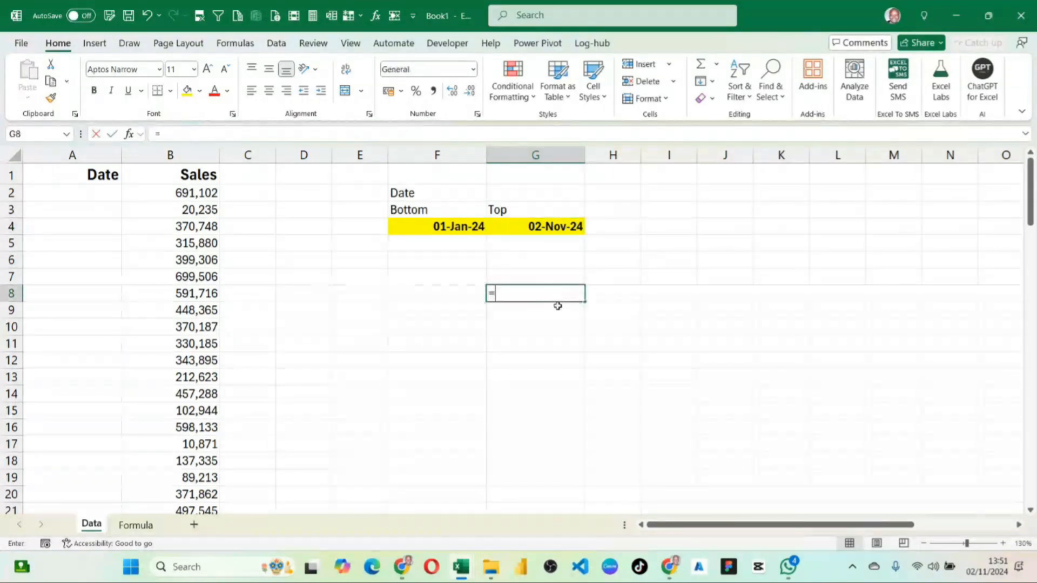
text(toda)
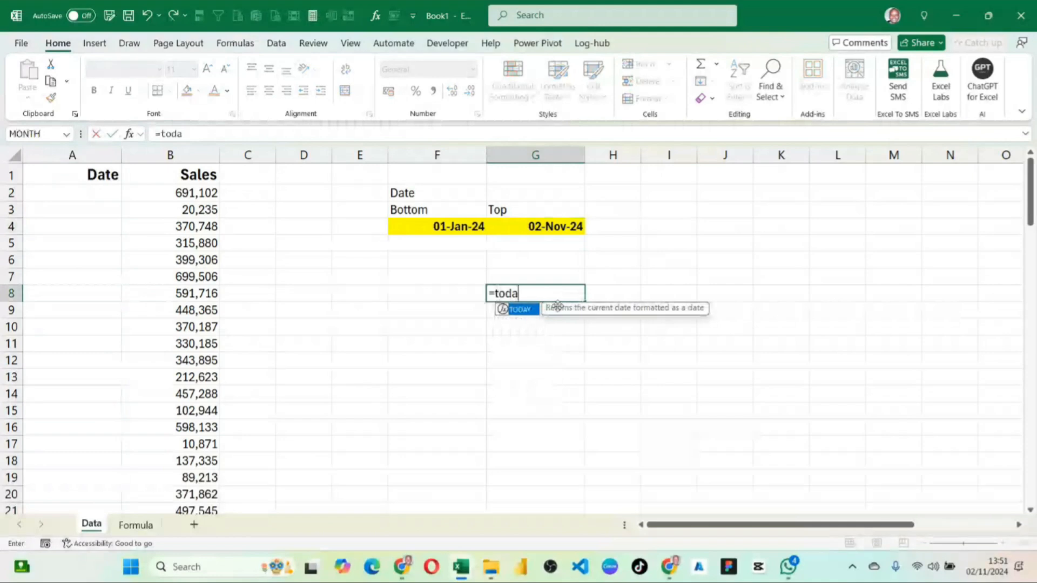
key(Tab)
key(Return)
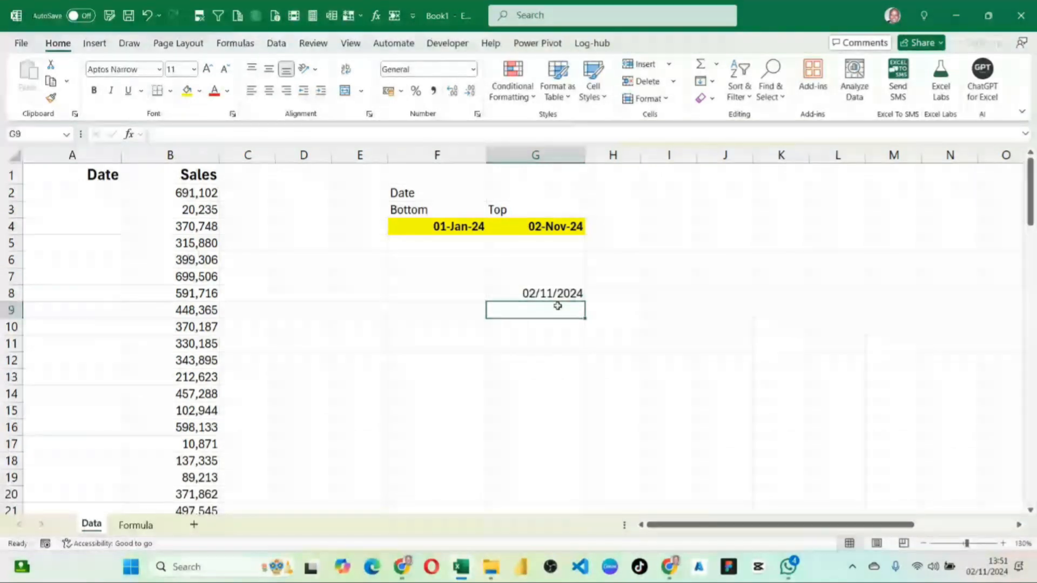
key(Up)
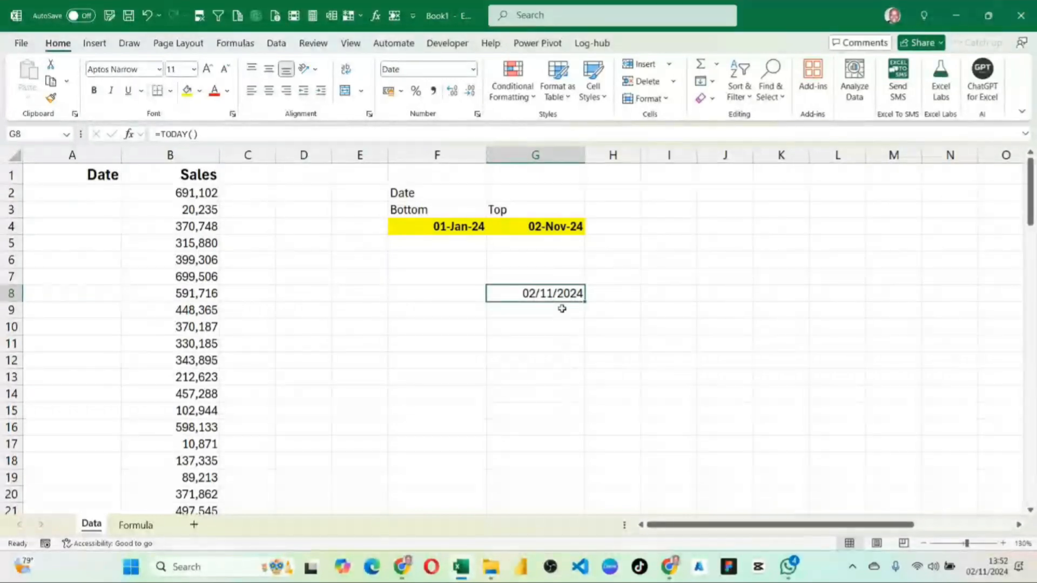
Enter the formula =NOW() in G9, directly below the TODAY example.
click(562, 308)
text(=now)
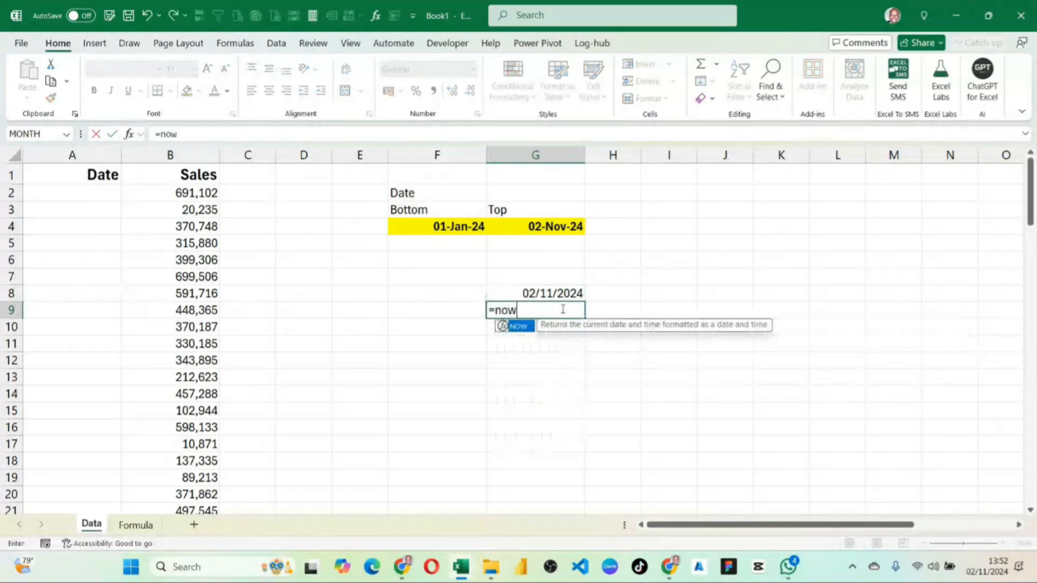
key(Tab)
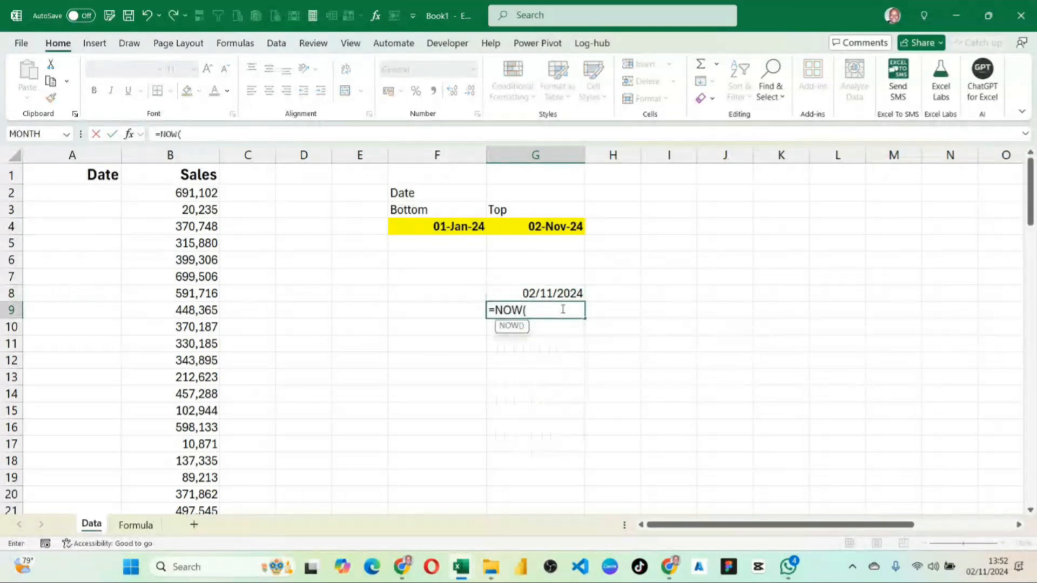
text())
key(Return)
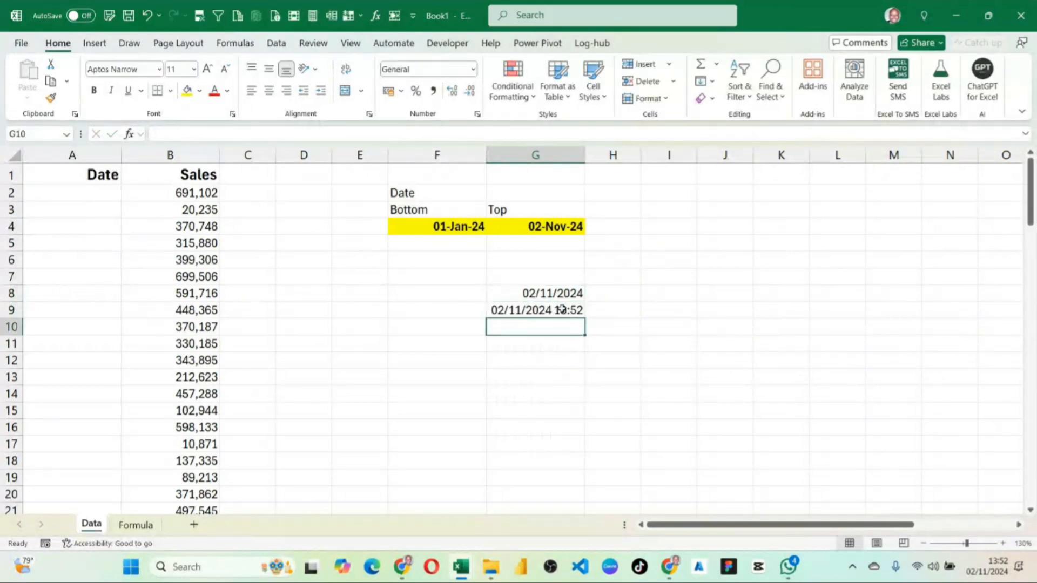
click(543, 319)
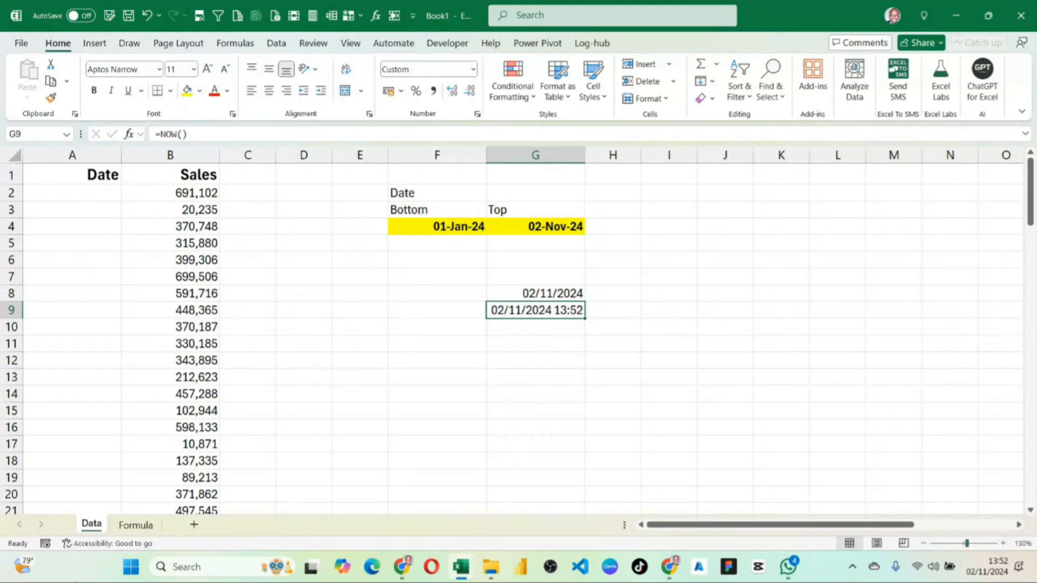
Switch to the Formula sheet and enter 1 as the serial number in A2.
click(136, 525)
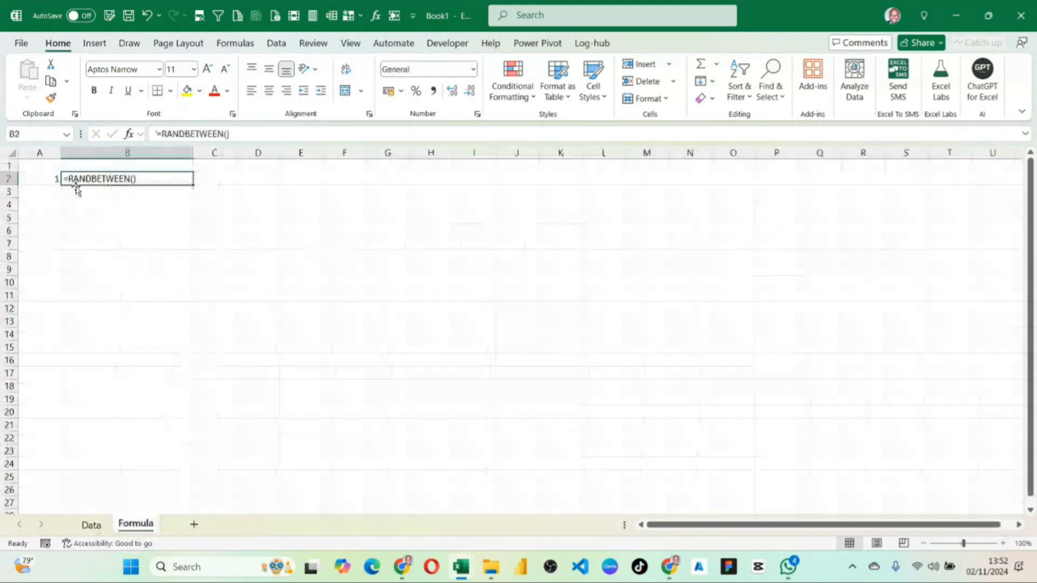
click(77, 188)
click(53, 178)
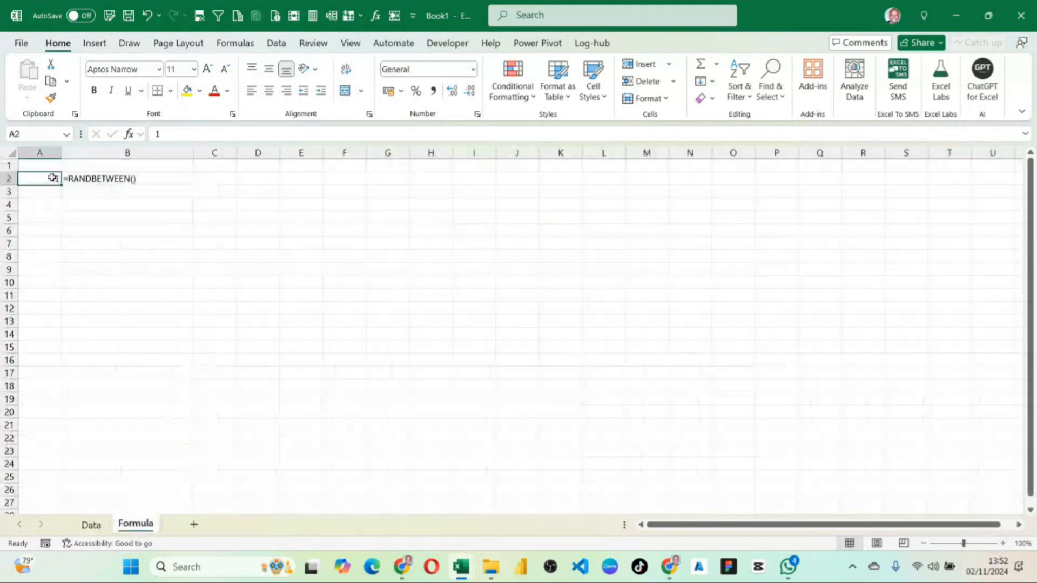
text(=Se)
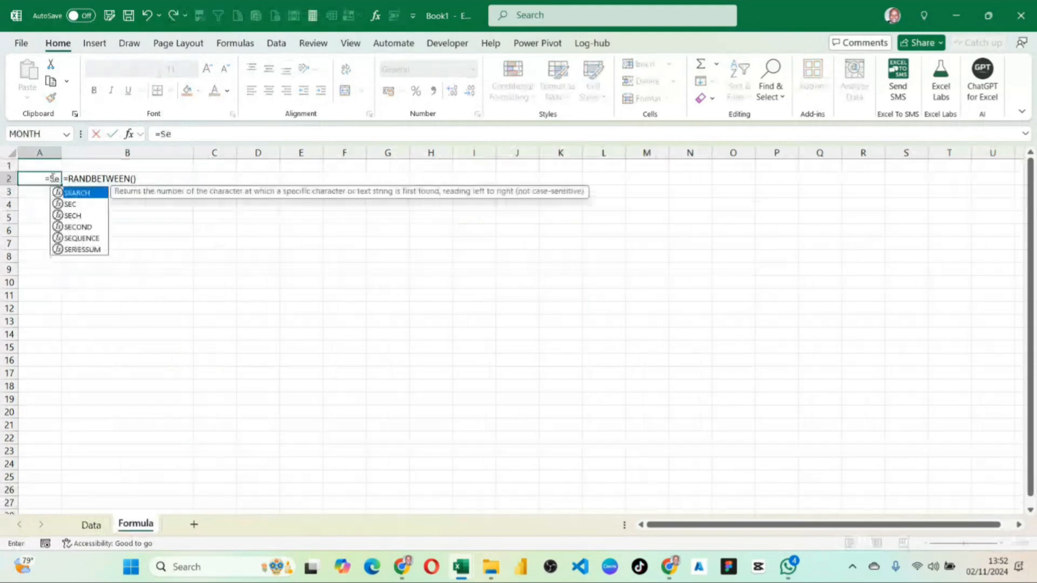
key(BackSpace)
text(1)
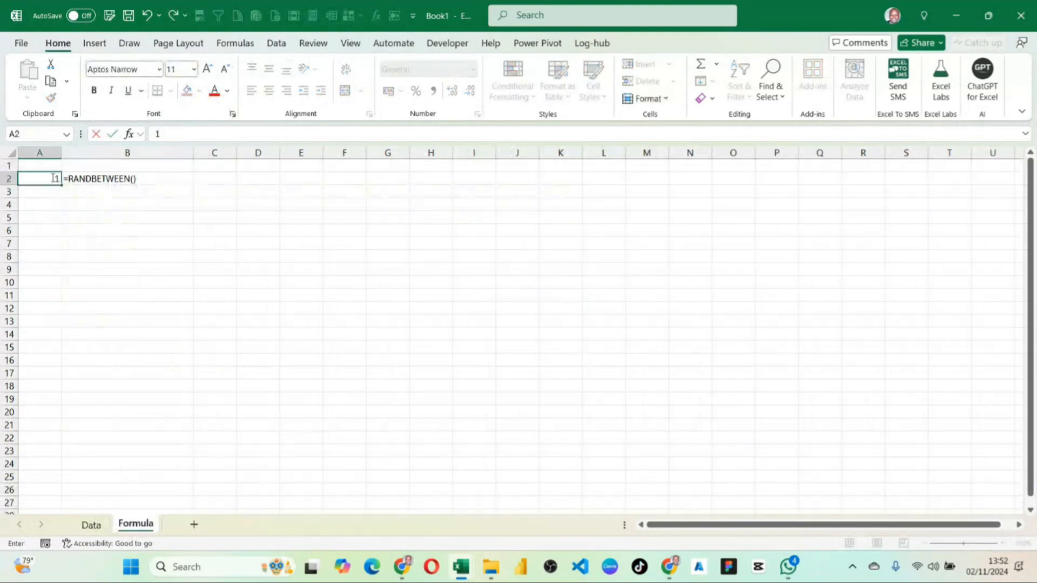
key(Return)
Fill column A downward from A2 with serial numbers increasing by one.
click(54, 180)
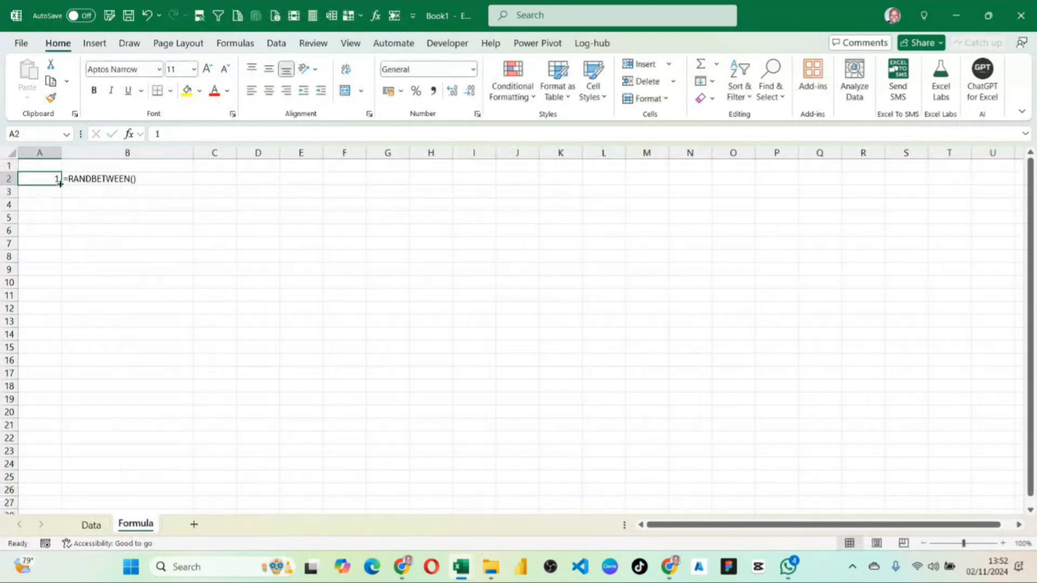
drag(60, 183, 4, 402)
scroll(104, 270, up, 8)
Record the formula =Today() as plain text in B3, beside serial number 2.
click(93, 195)
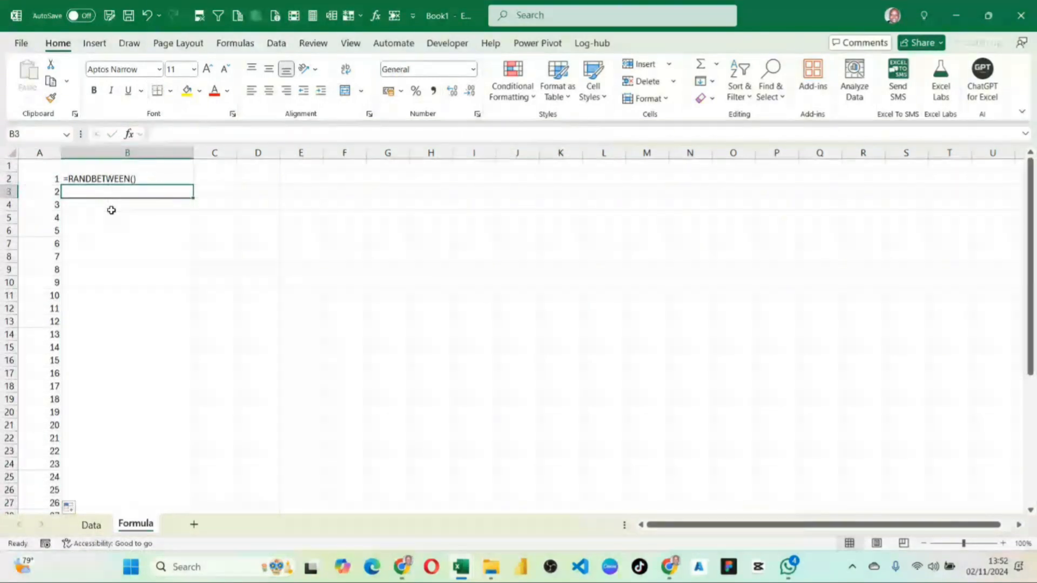
text('=)
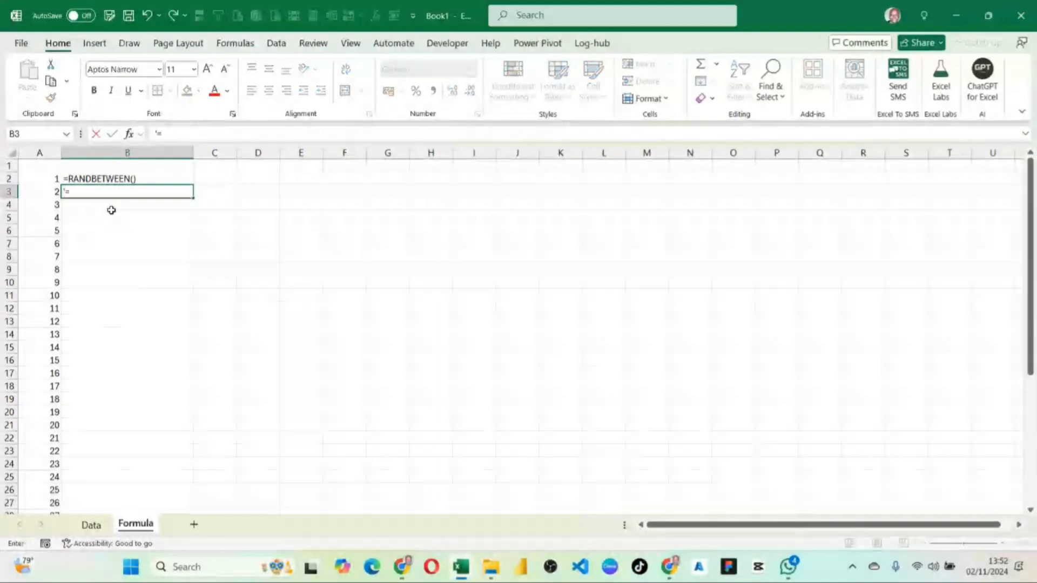
text(Today()
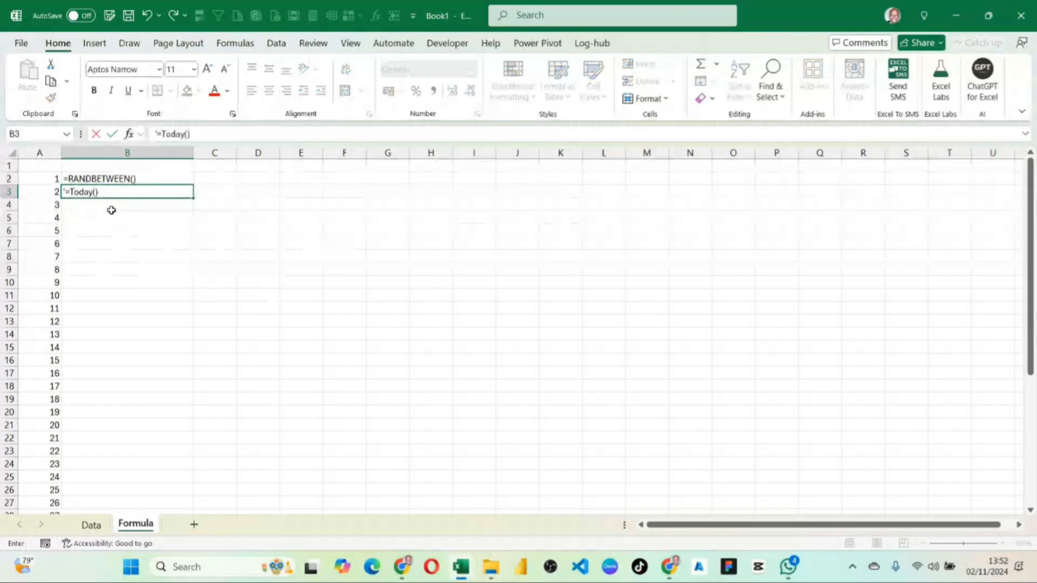
key(Return)
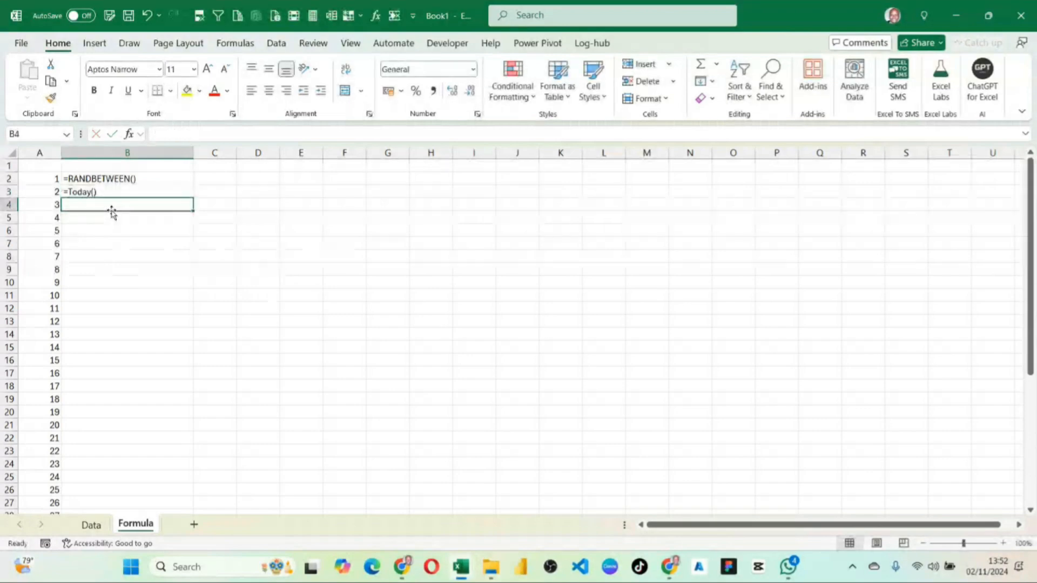
Record the formula =NOW() as plain text in B4, beside serial number 3.
text(')
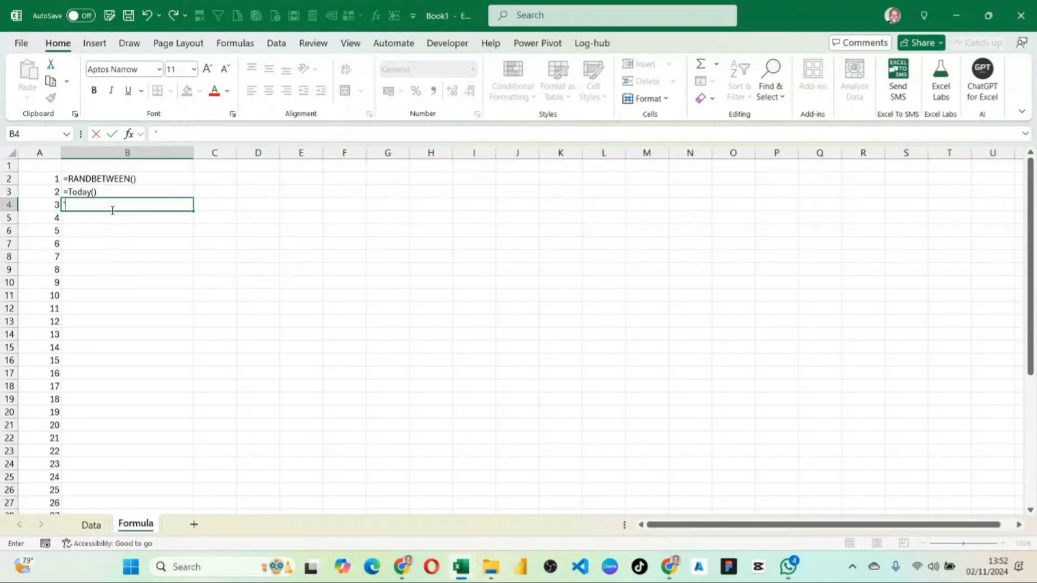
text(=NOW()
key(Return)
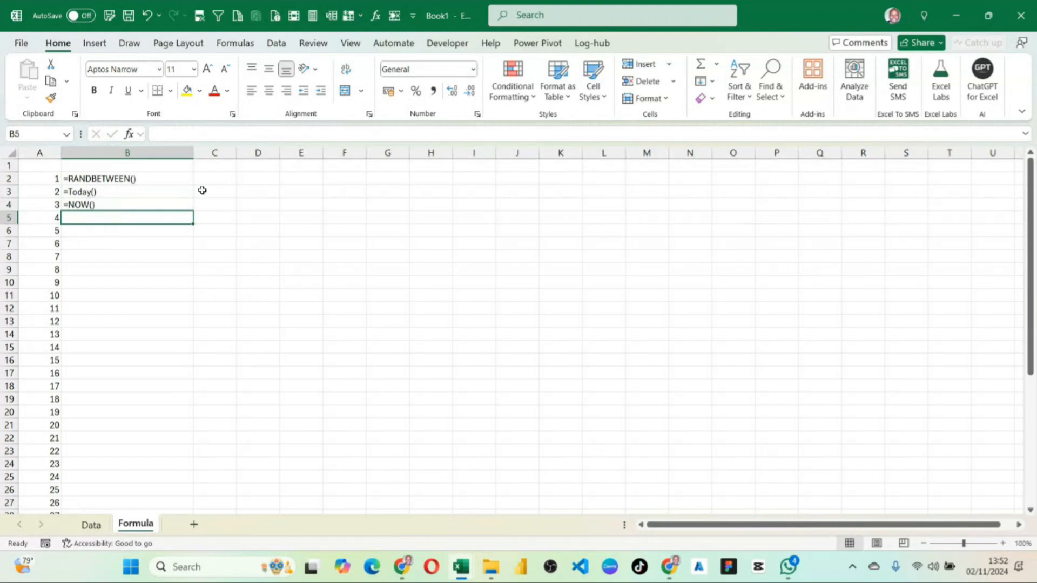
Return to the Data sheet and clear the TODAY and NOW examples from G8:G10.
click(92, 525)
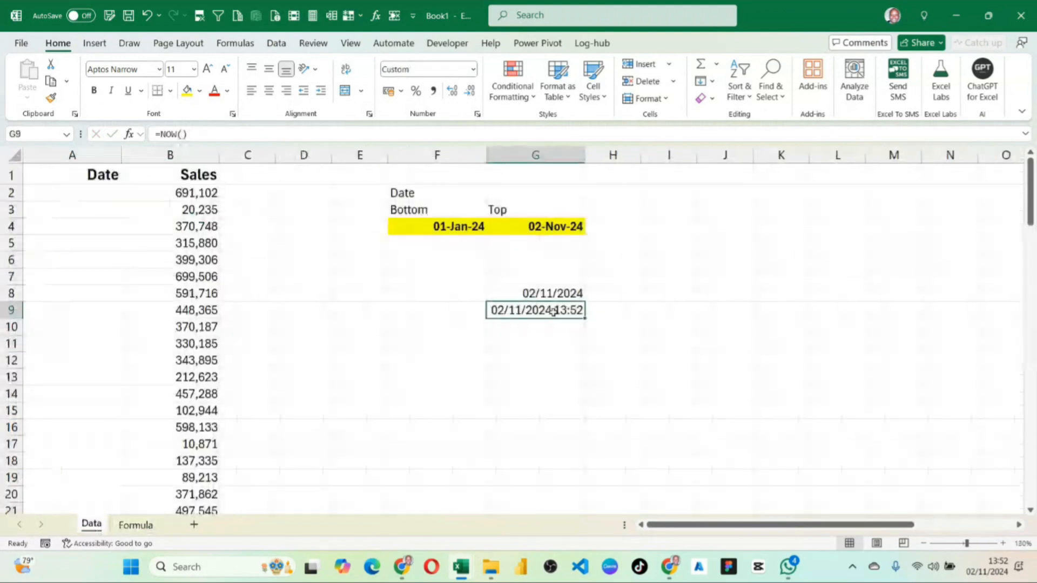
click(563, 293)
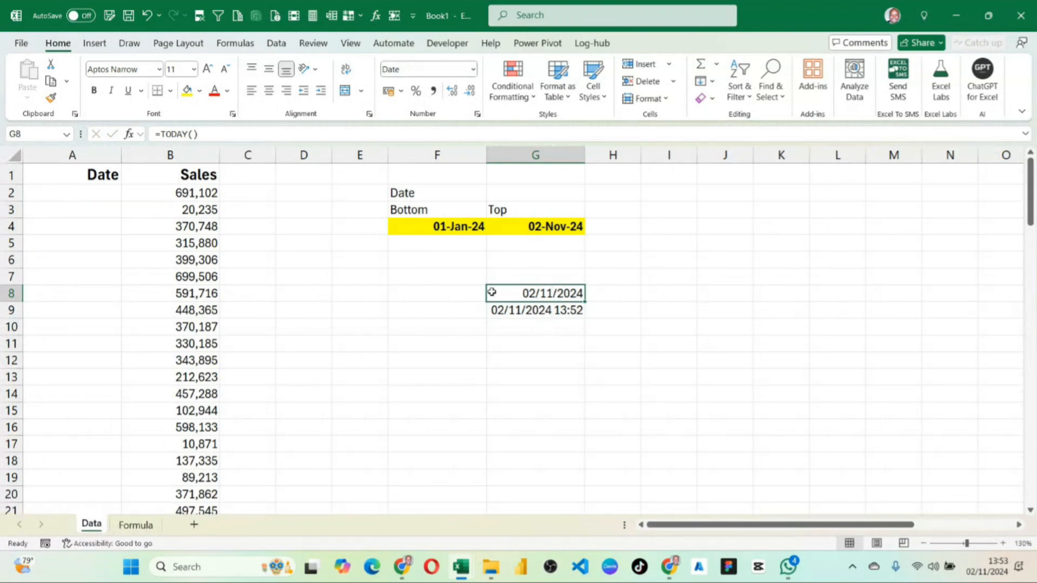
drag(489, 292, 555, 321)
key(Delete)
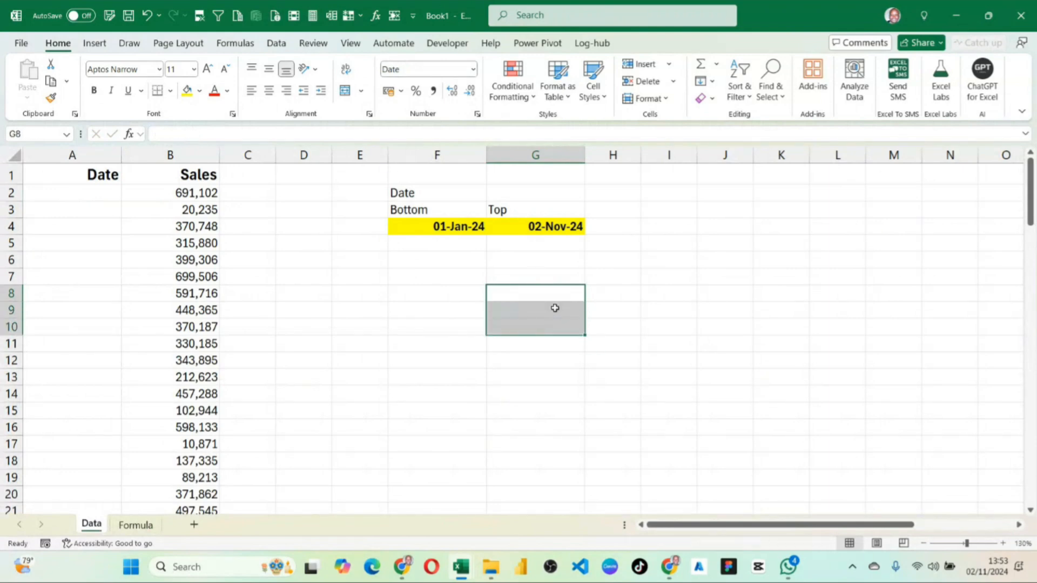
Examine the Top date's formula, the empty Date cells beside the Sales values, and the Bottom date.
click(574, 238)
click(528, 226)
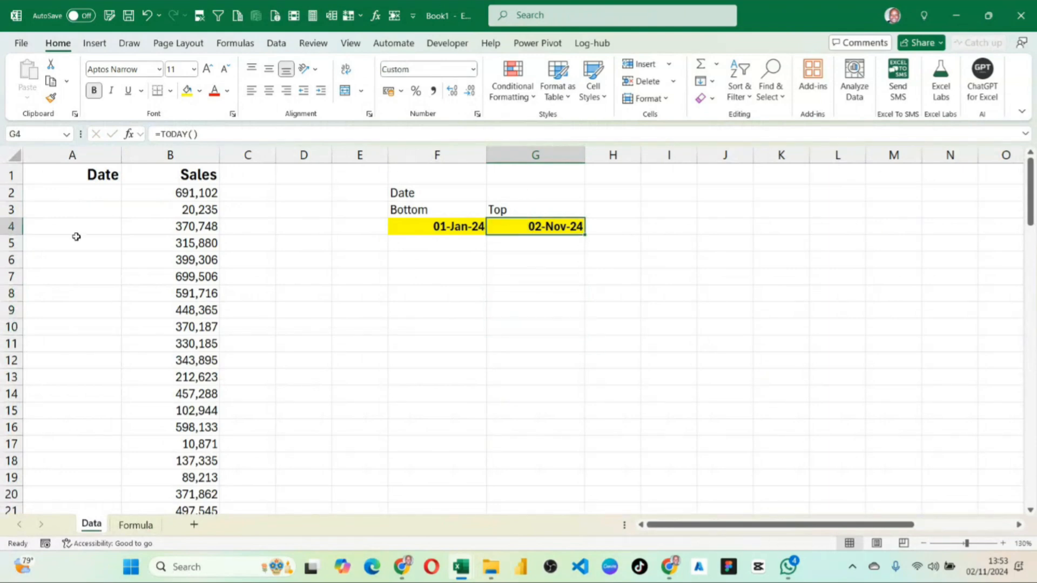
drag(76, 190, 81, 327)
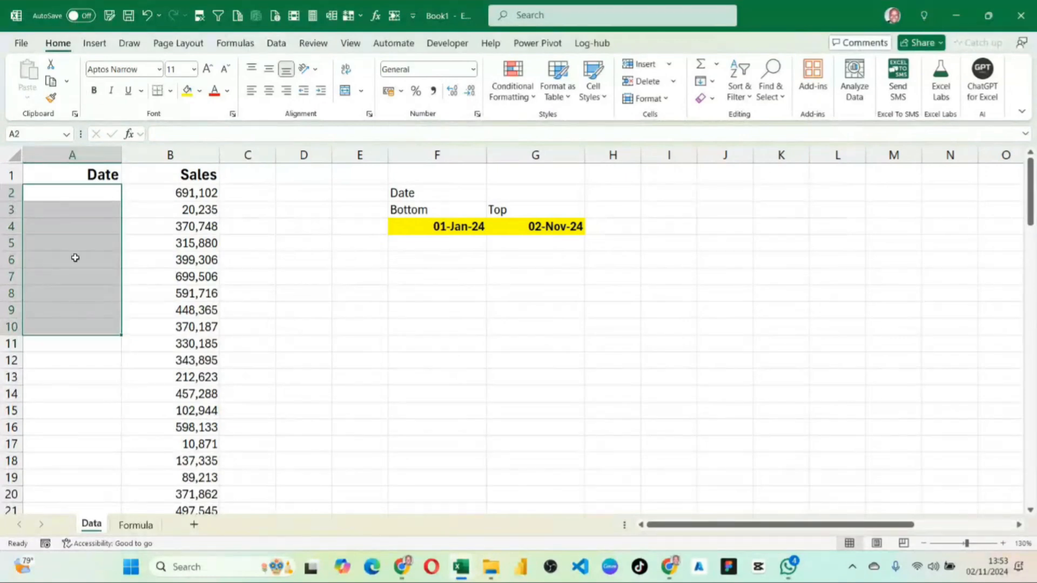
click(65, 196)
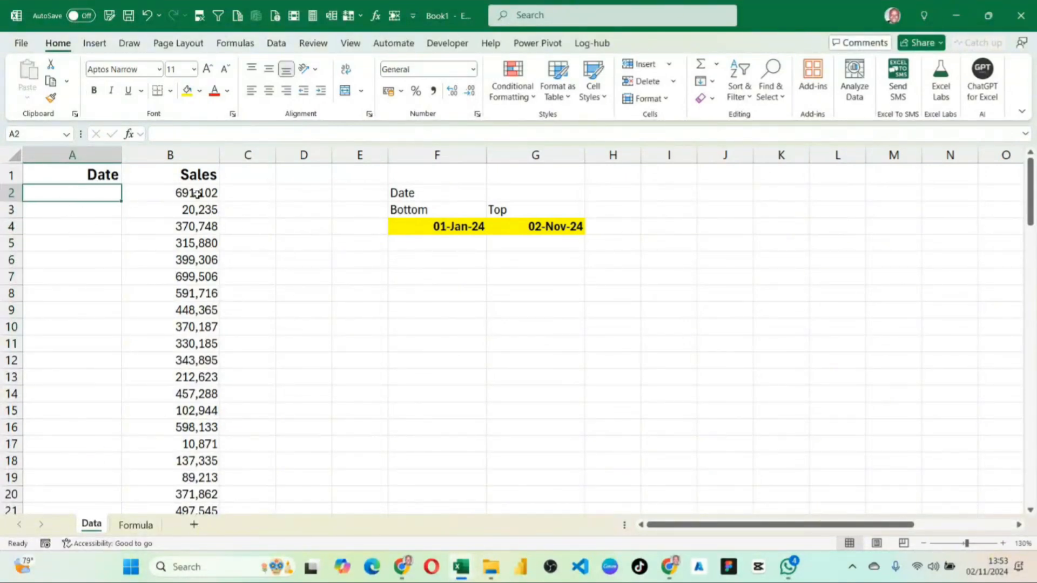
drag(198, 193, 199, 295)
drag(104, 193, 92, 319)
click(469, 231)
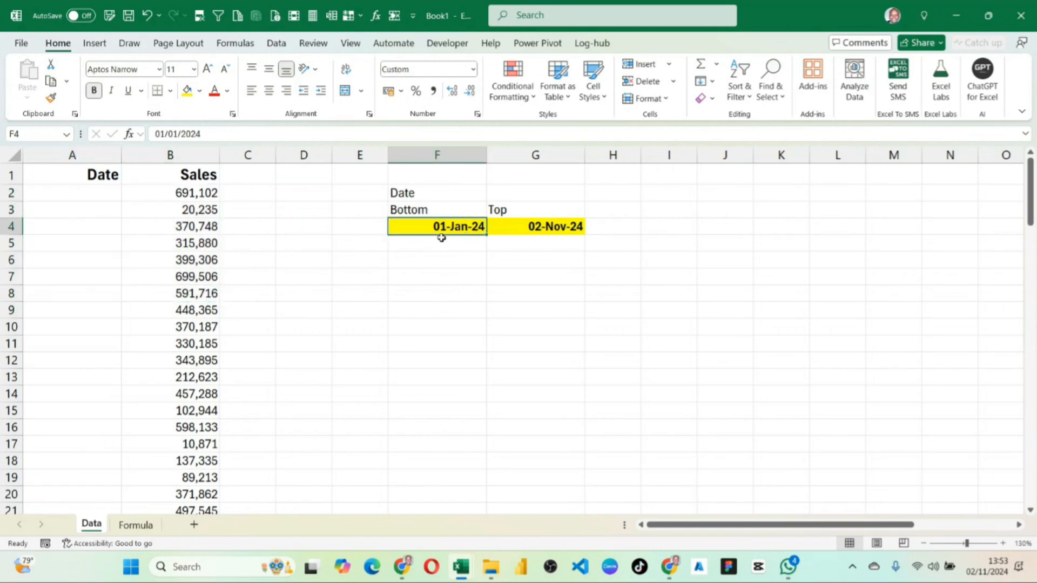
Remove the yellow fill and bold from the Bottom and Top dates in F4:G4.
drag(423, 225, 520, 218)
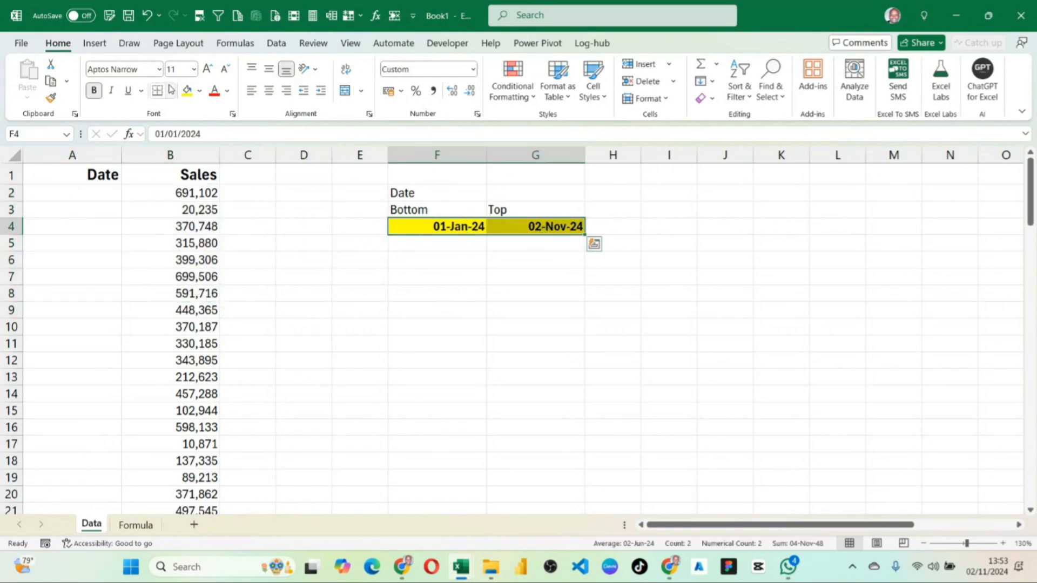
click(200, 92)
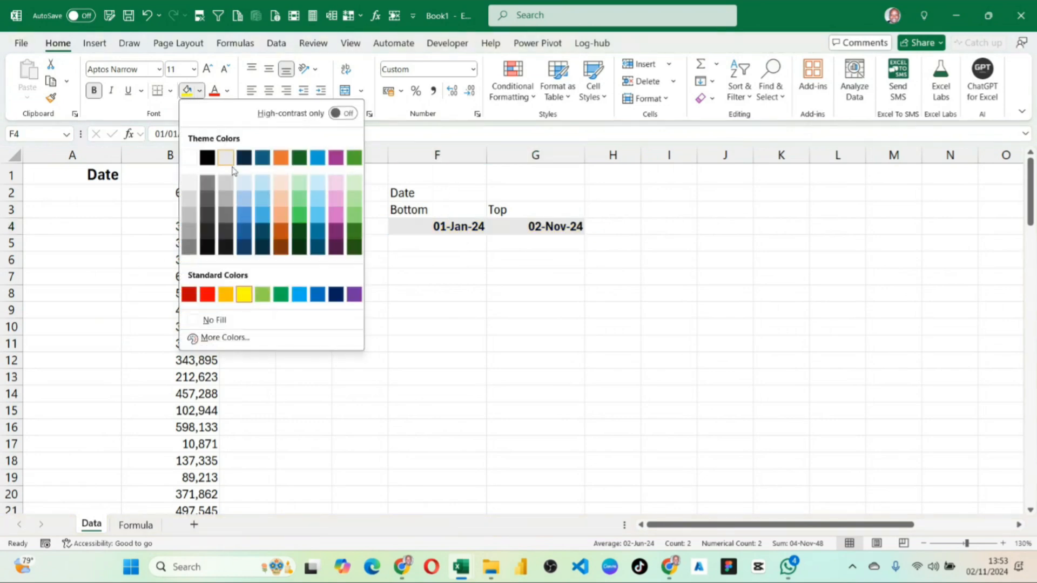
click(221, 324)
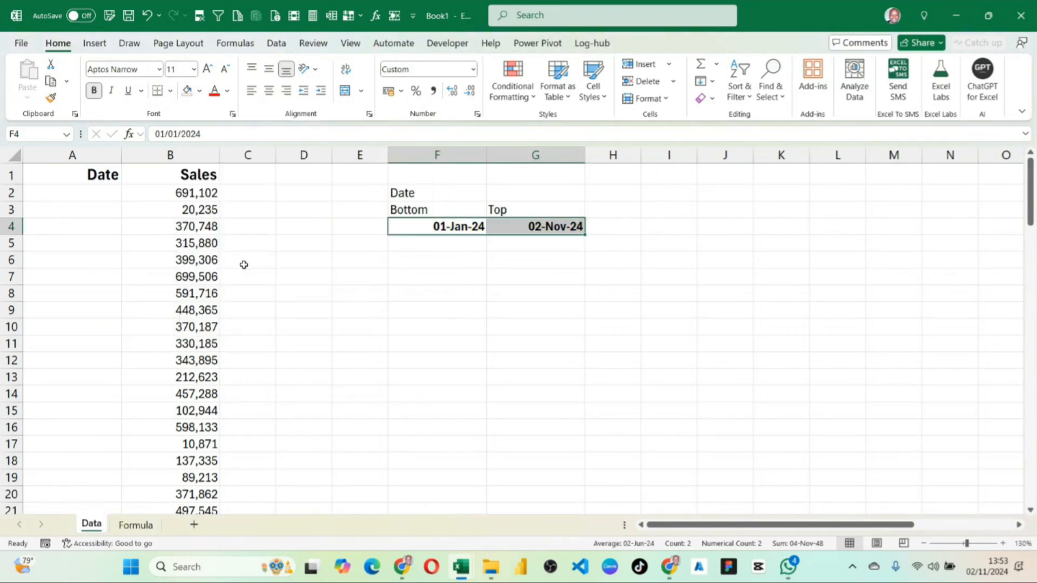
key(ctrl+b)
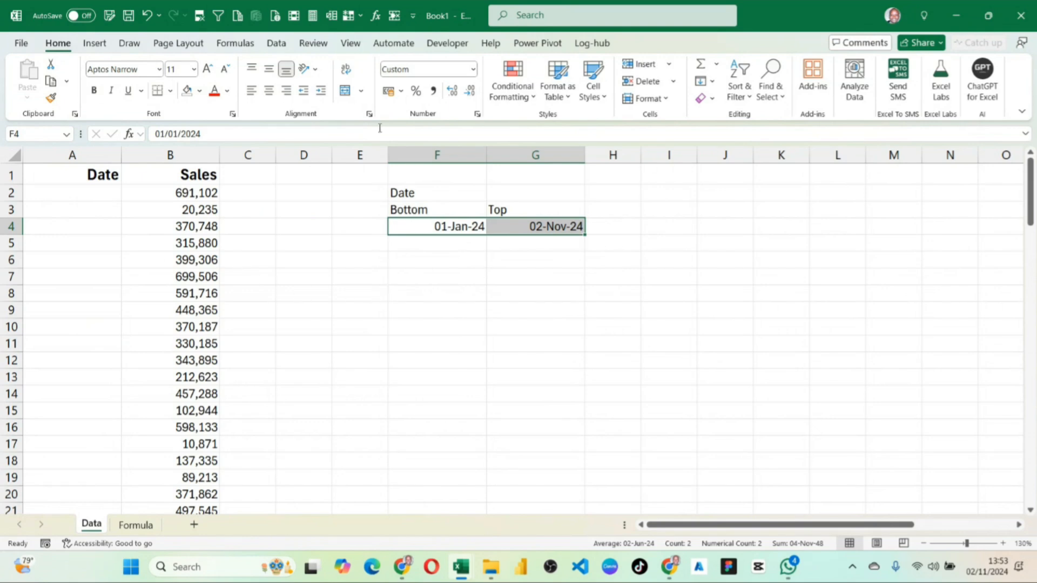
click(93, 92)
click(95, 94)
click(618, 275)
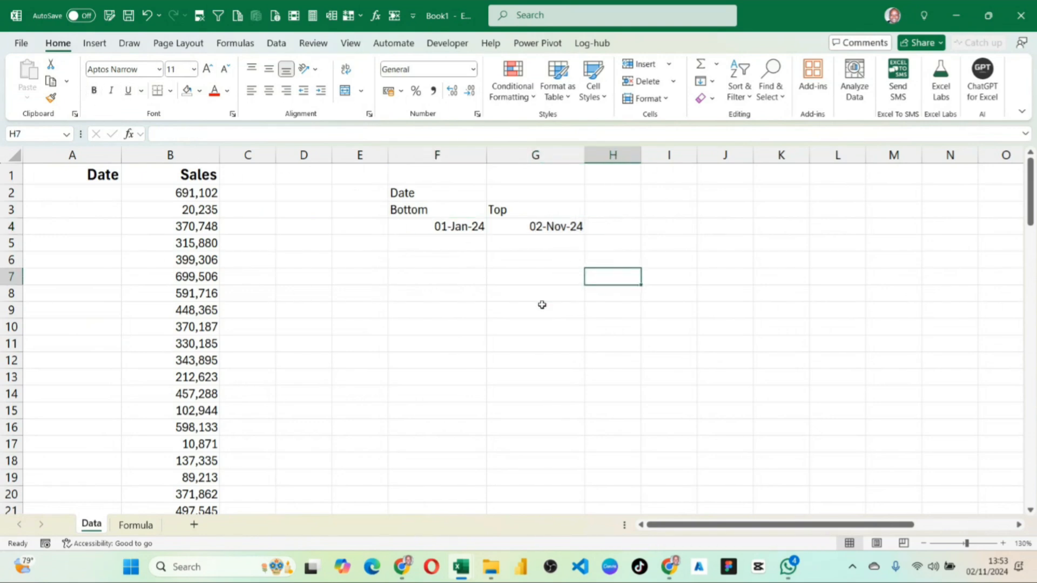
Apply the Number format to the Bottom date in F4 and check its serial number.
click(447, 233)
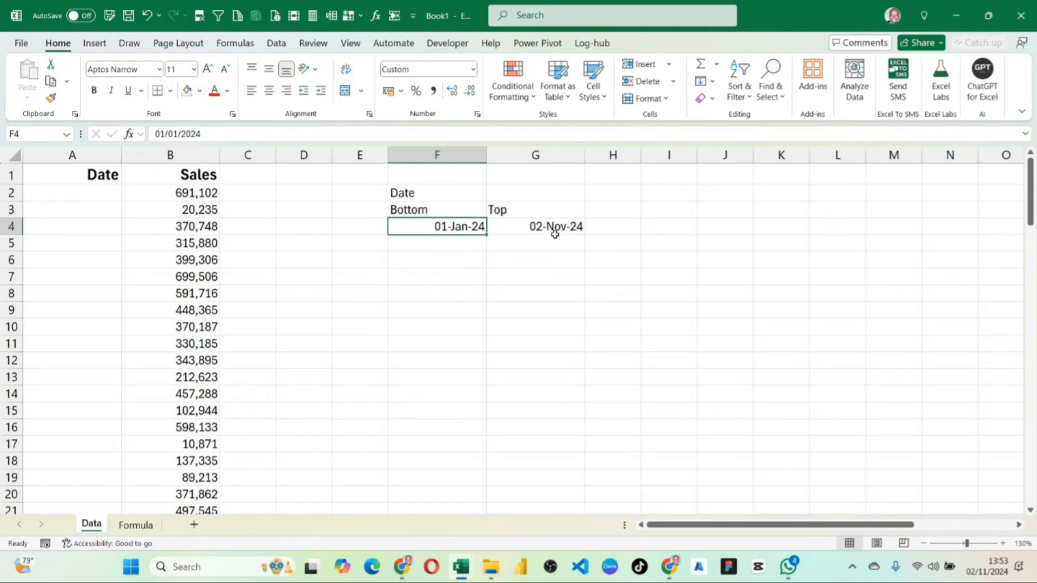
click(458, 246)
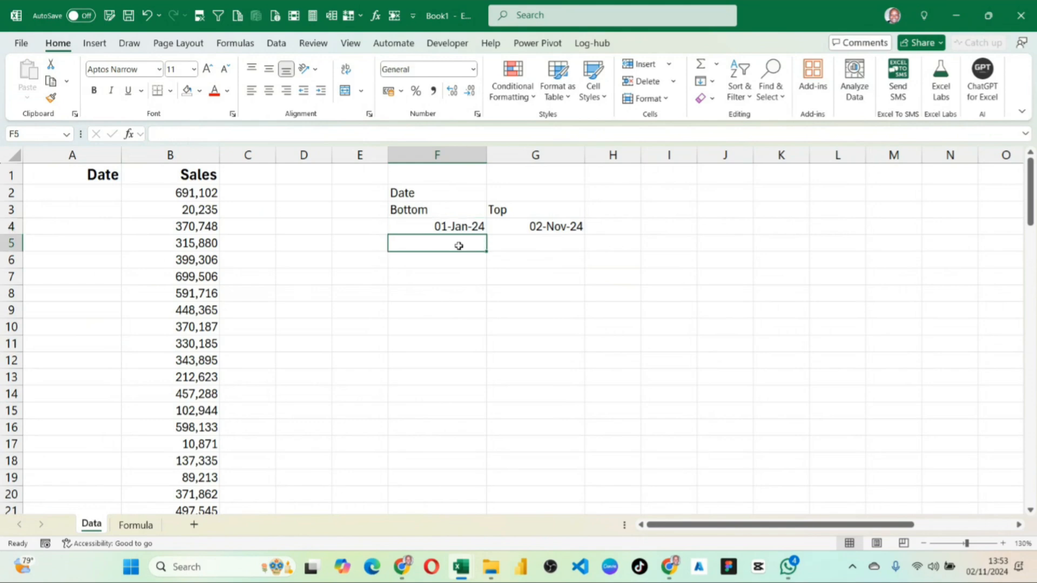
click(442, 225)
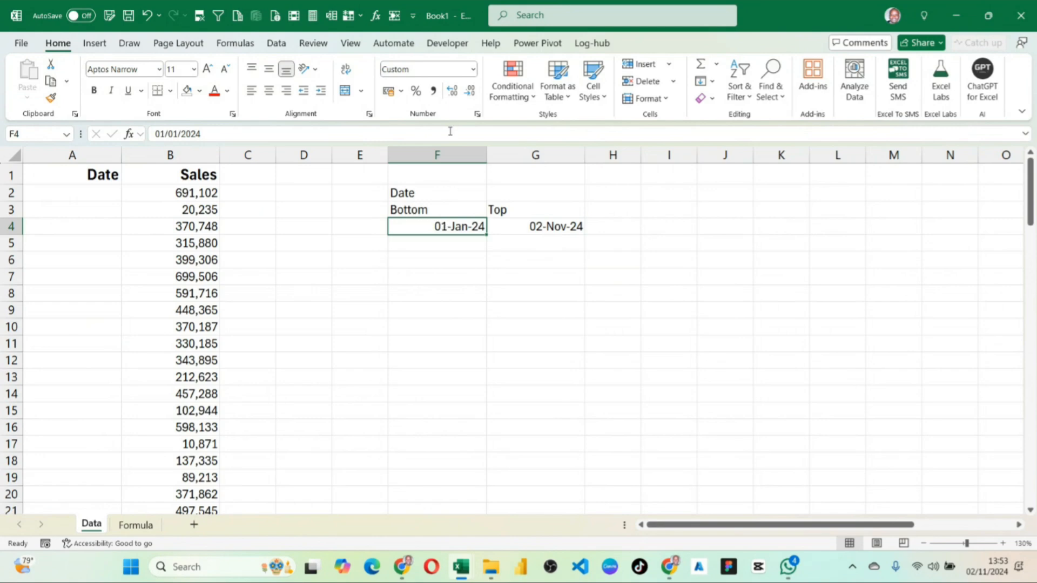
click(473, 70)
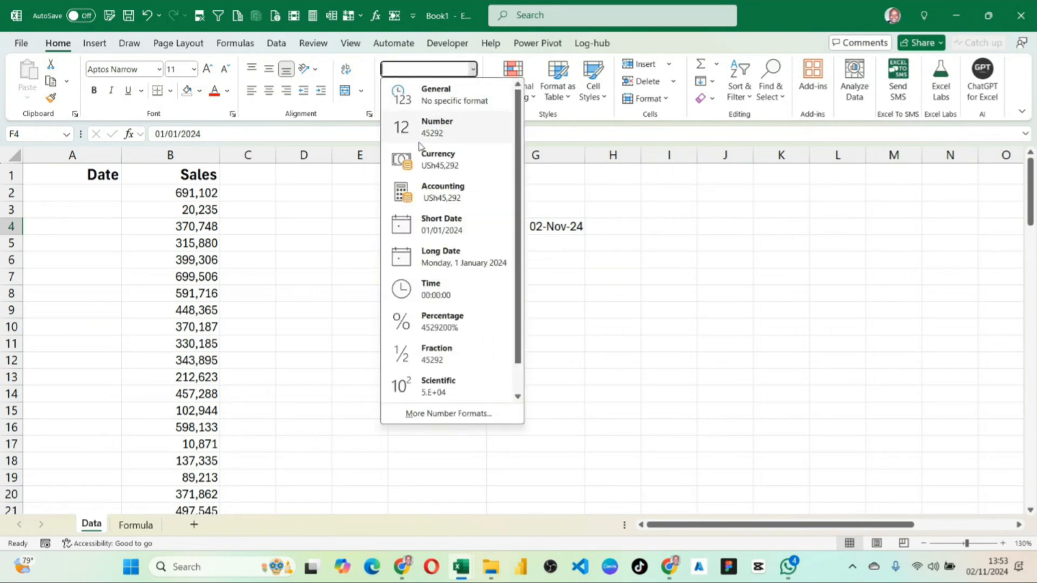
click(447, 135)
click(506, 318)
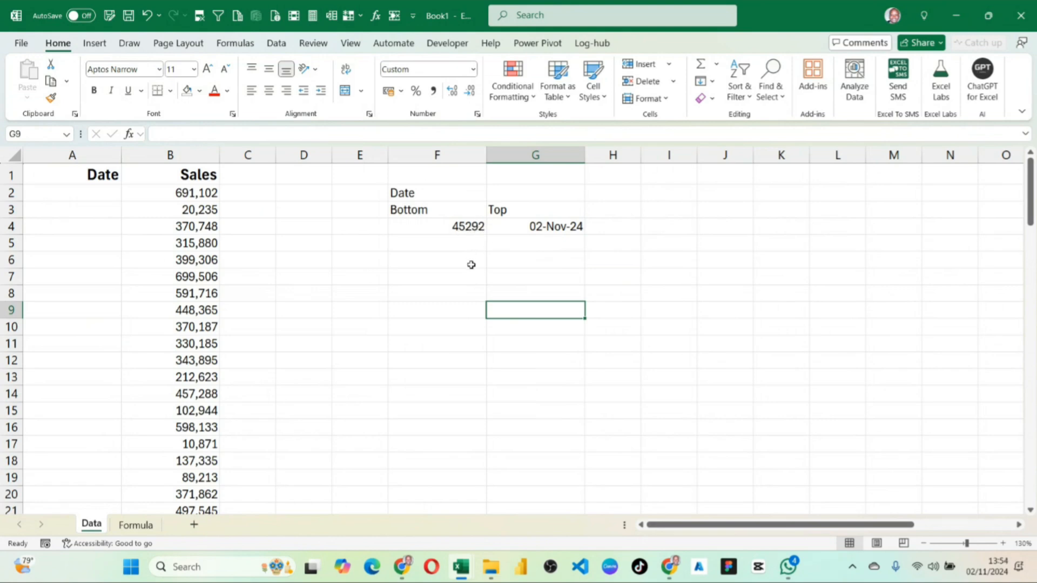
click(468, 229)
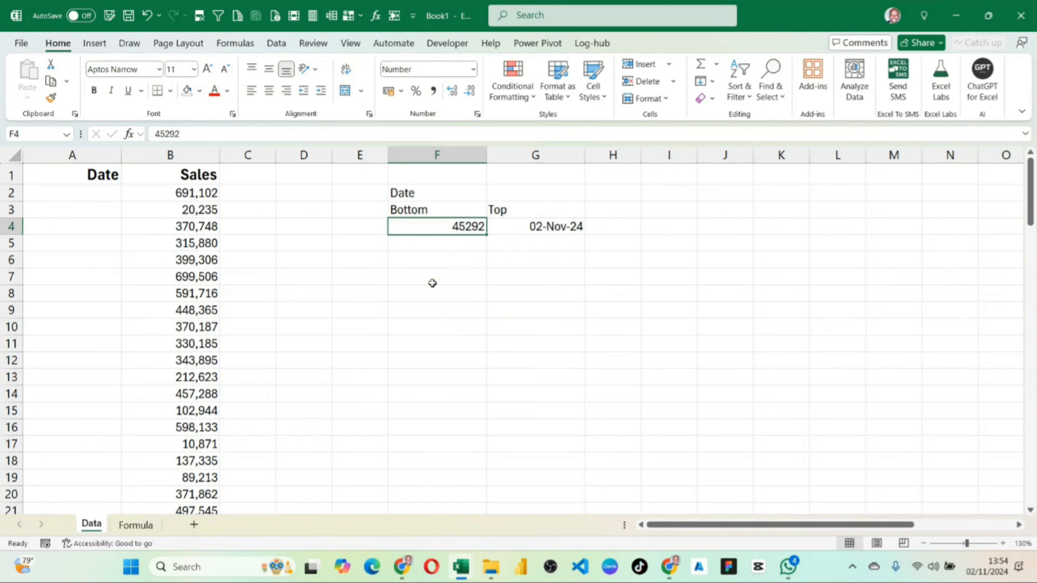
Enter the date 01-jan-1900 in F7 as an example below the Bottom date.
click(467, 279)
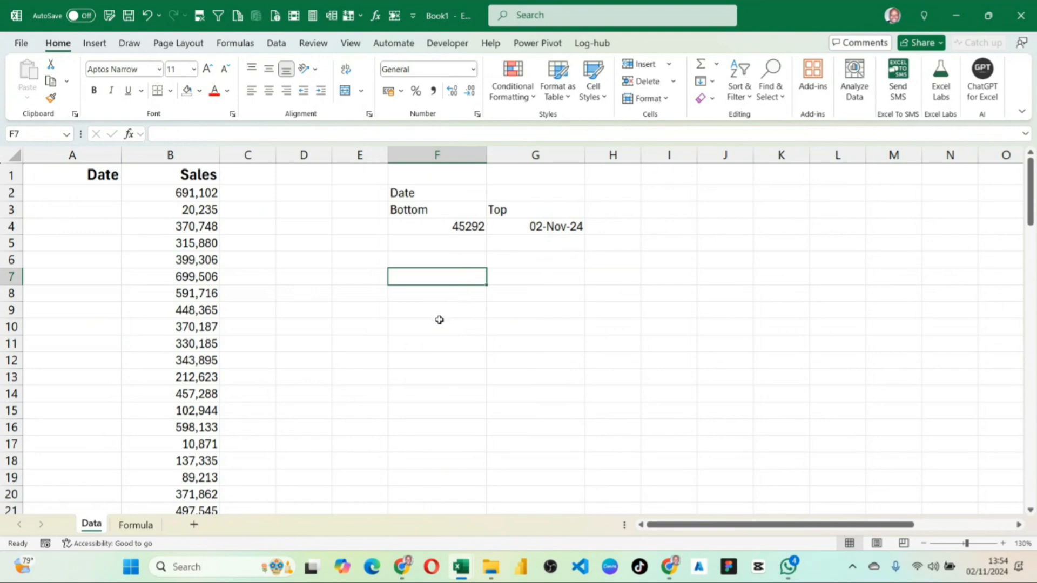
text(01)
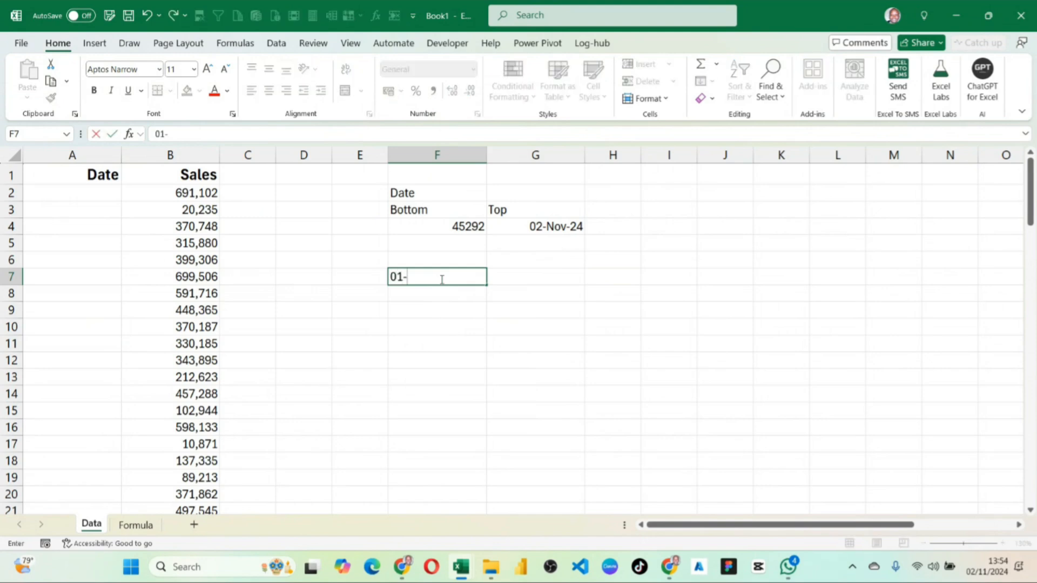
text(-jan-1900)
key(Return)
Try the Number format on the 1900 date in F7 and undo it.
click(474, 275)
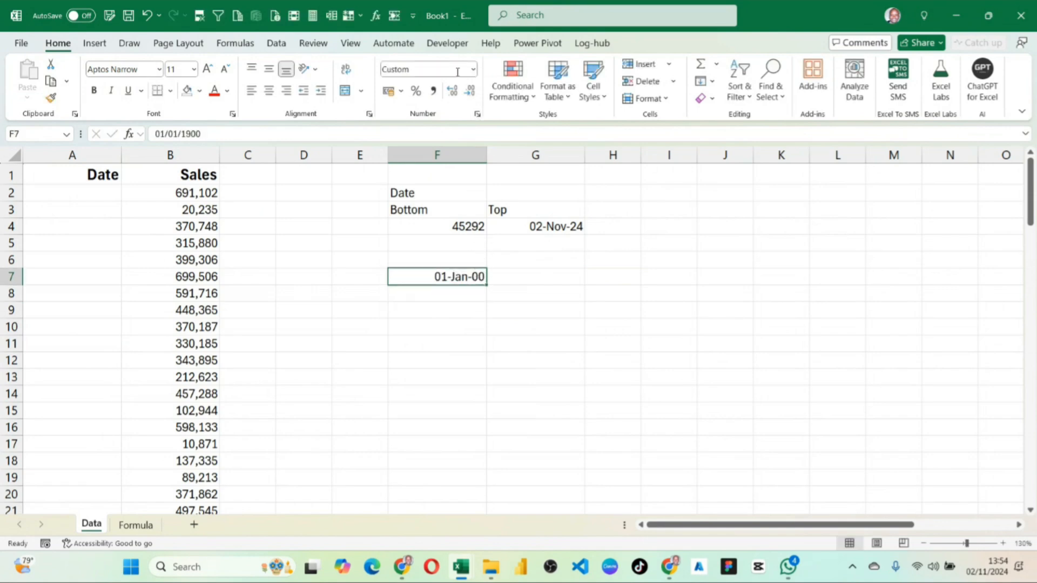
click(474, 69)
click(429, 127)
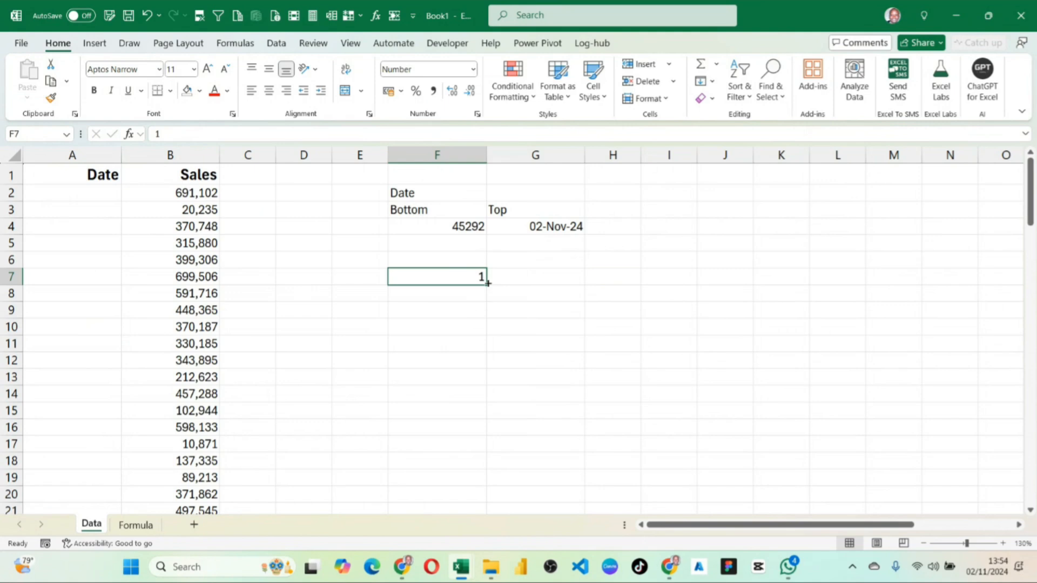
key(ctrl+z)
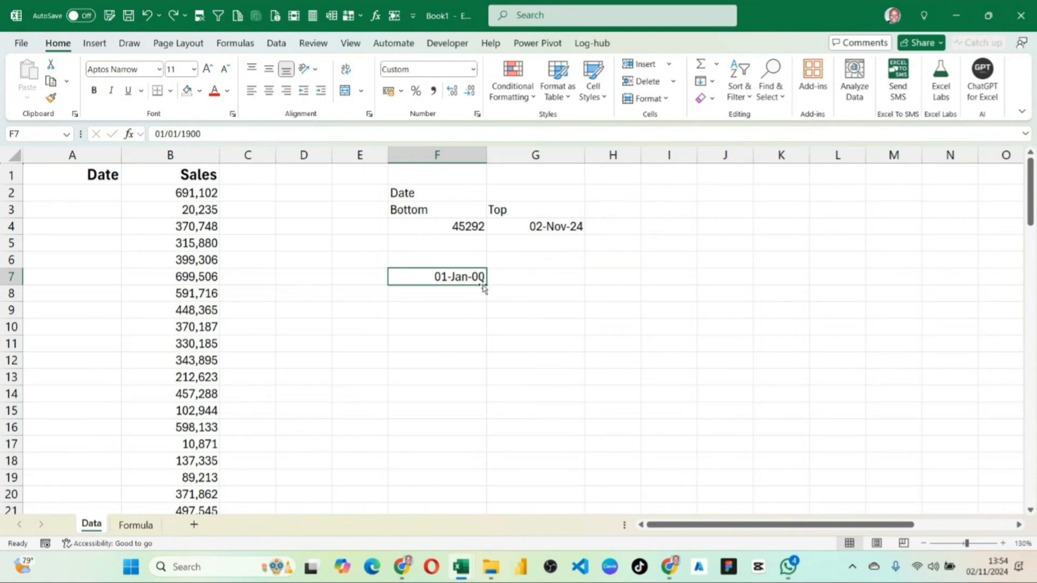
Apply the Long Date format to F7 and autofit column F to show the full date.
click(472, 70)
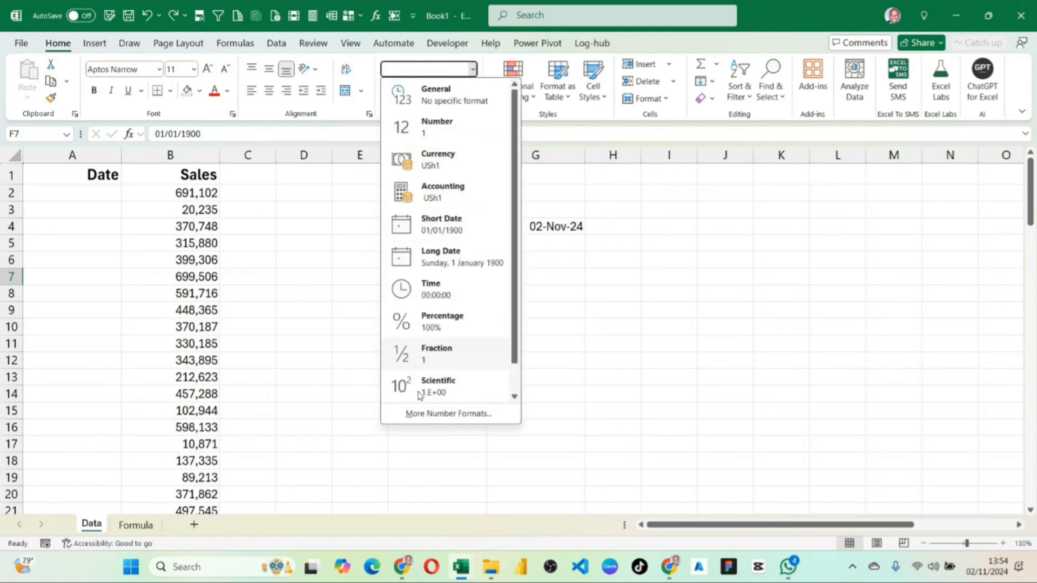
click(455, 256)
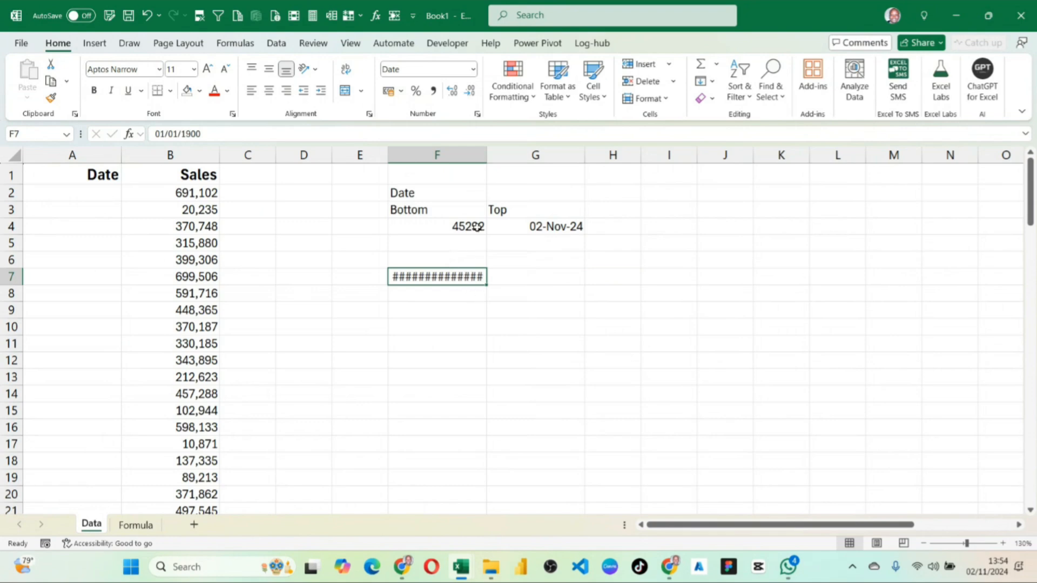
double_click(486, 155)
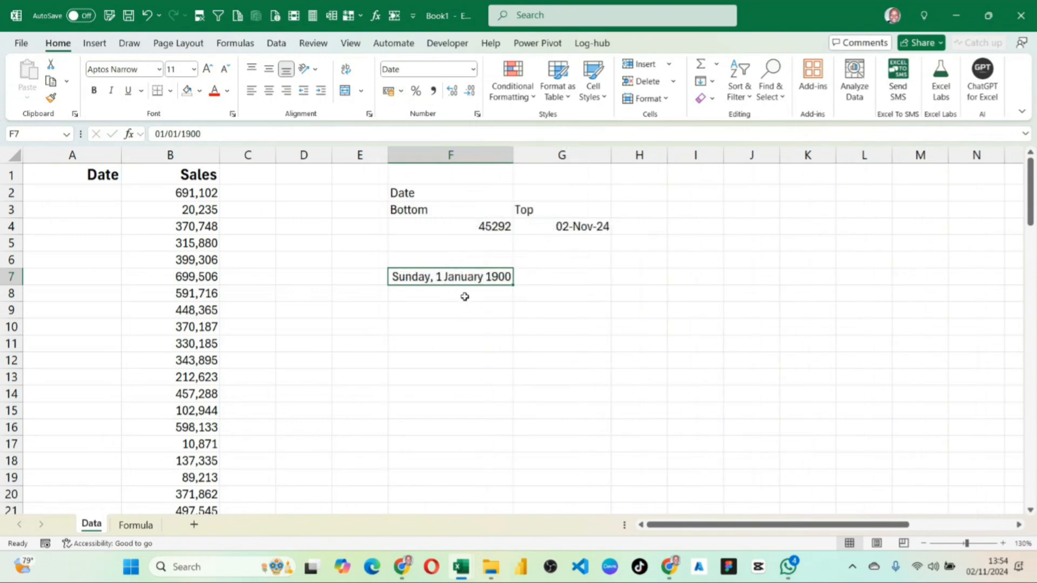
Enter the date 30-Dec-1899 in F8, directly below the 1900 date.
click(464, 295)
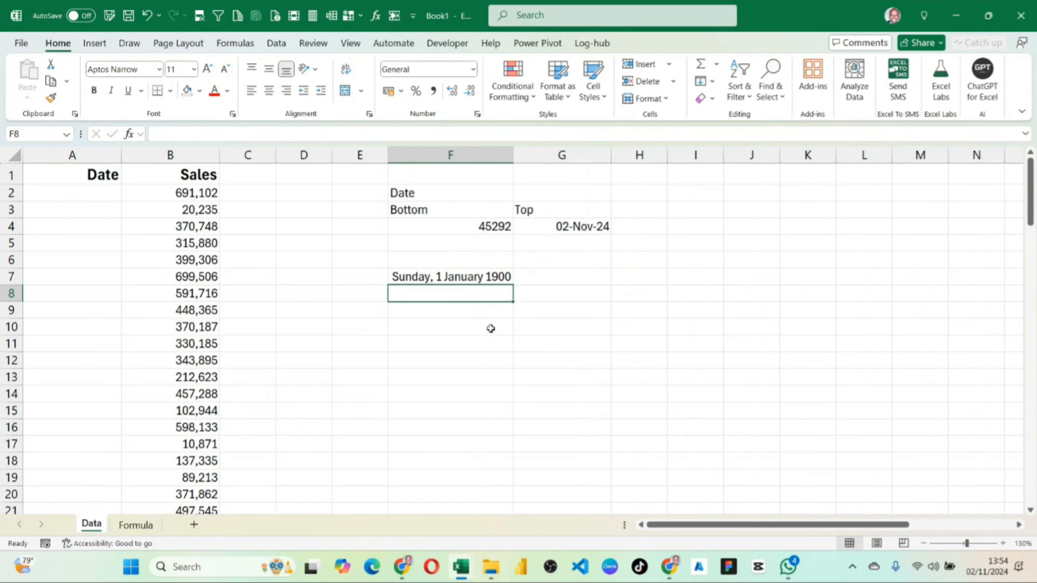
text(30)
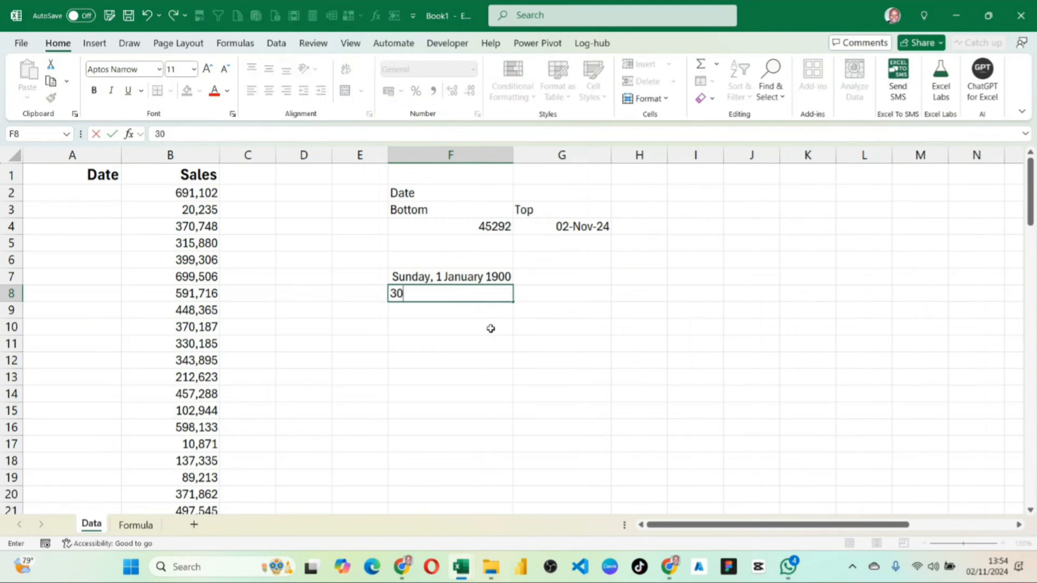
text(-Dec-1899)
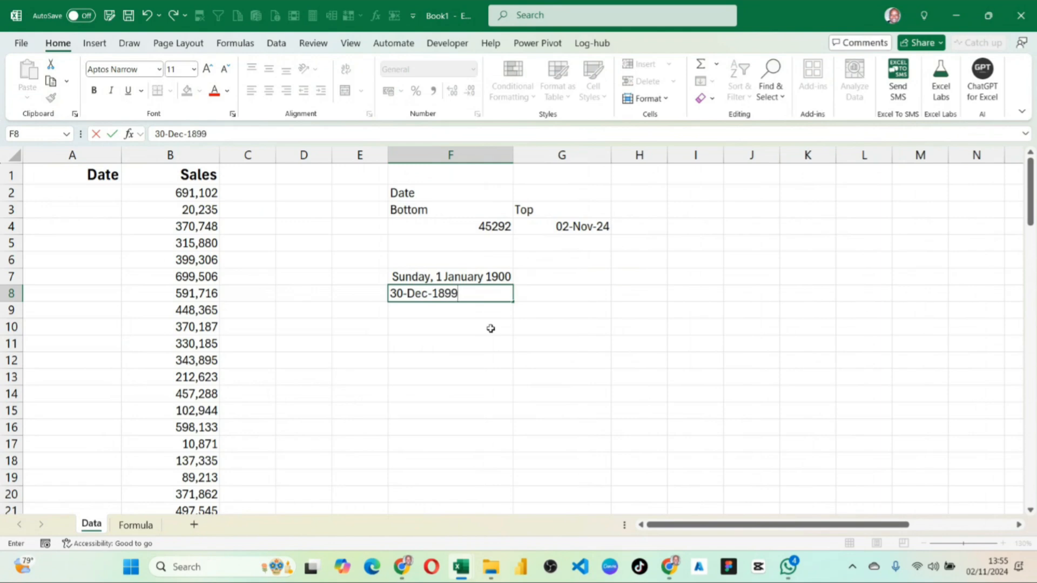
key(Return)
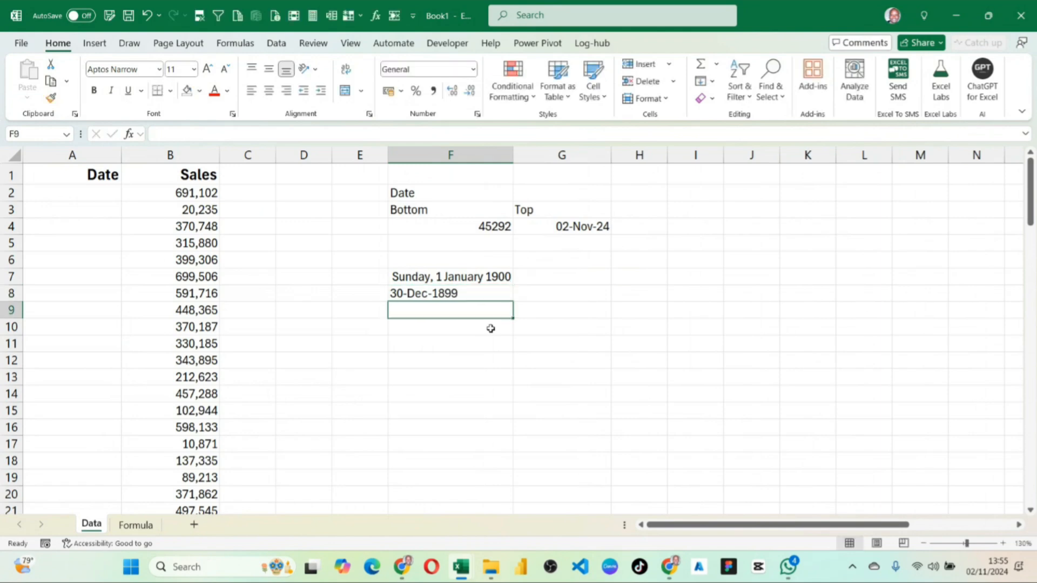
Widen columns F and G well beyond the dates they contain.
click(473, 291)
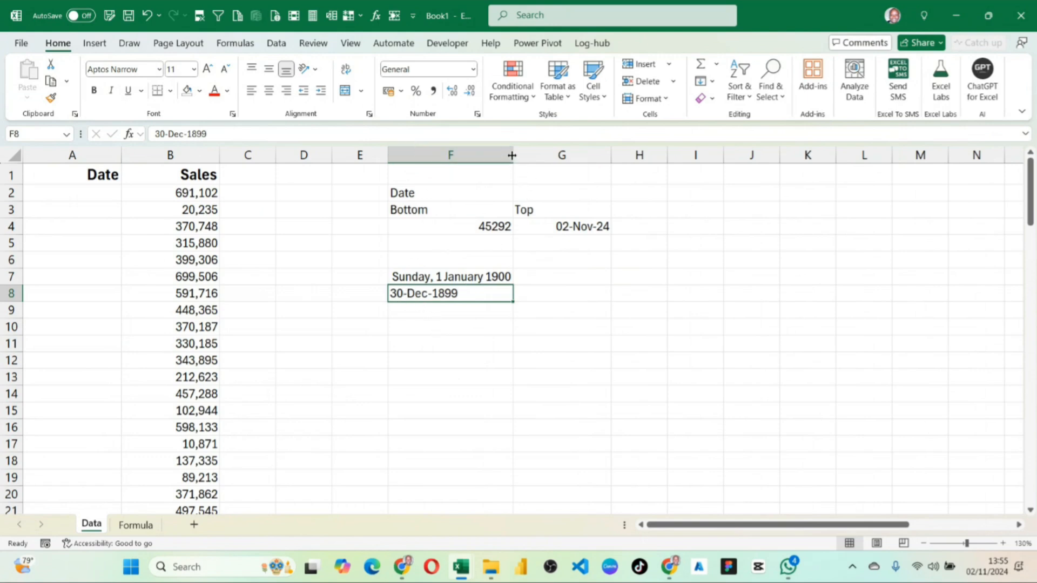
drag(512, 155, 620, 157)
drag(720, 155, 769, 155)
click(679, 227)
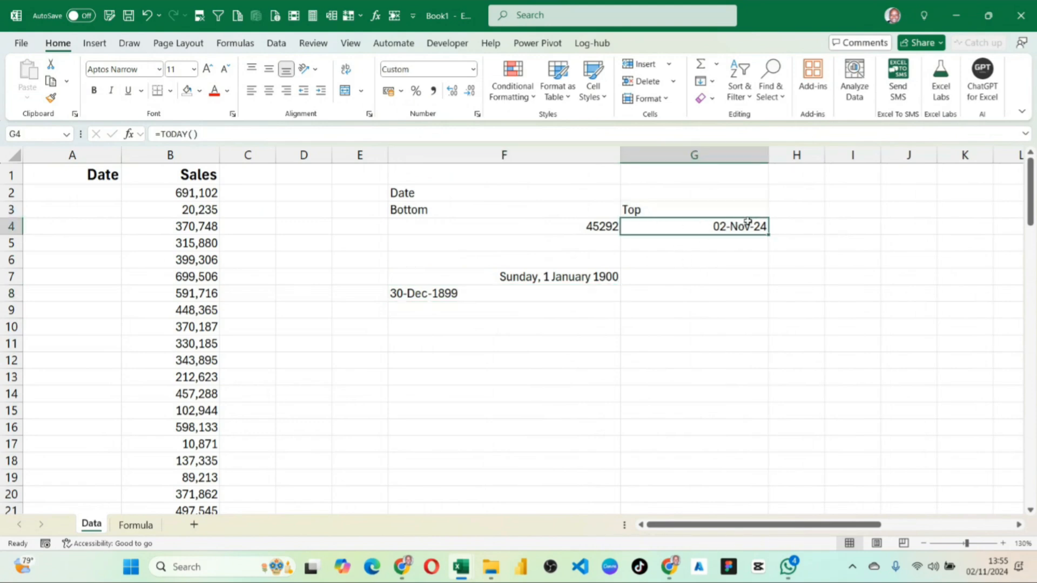
Apply the Short Date format to F8 and change its year to 1900.
click(426, 293)
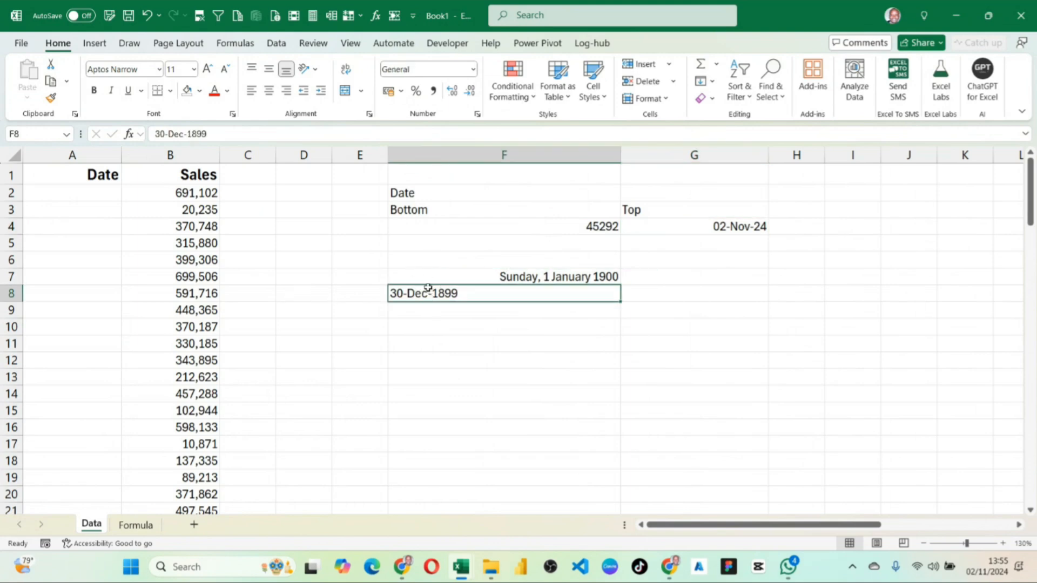
click(473, 69)
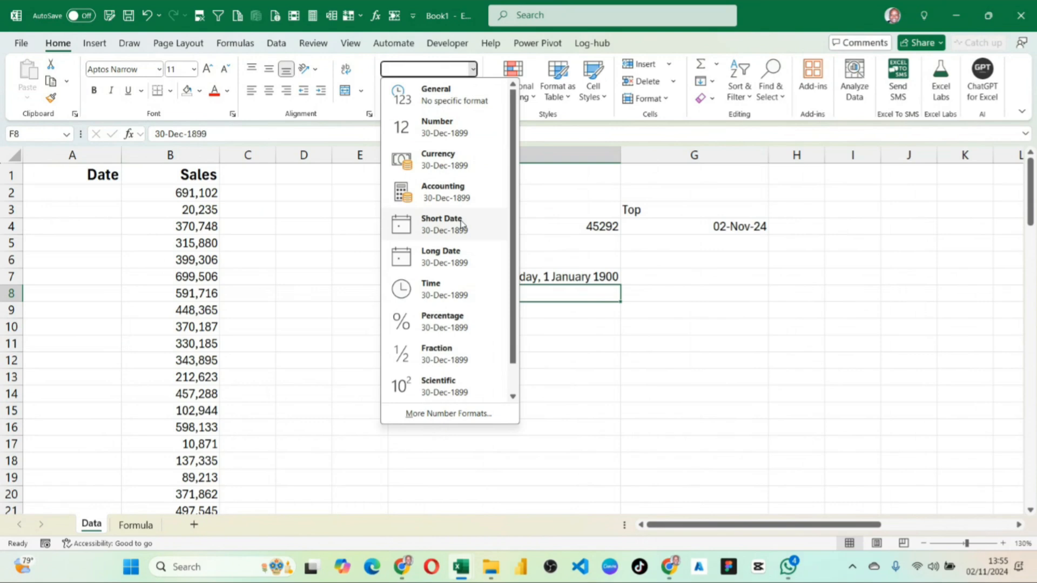
click(460, 223)
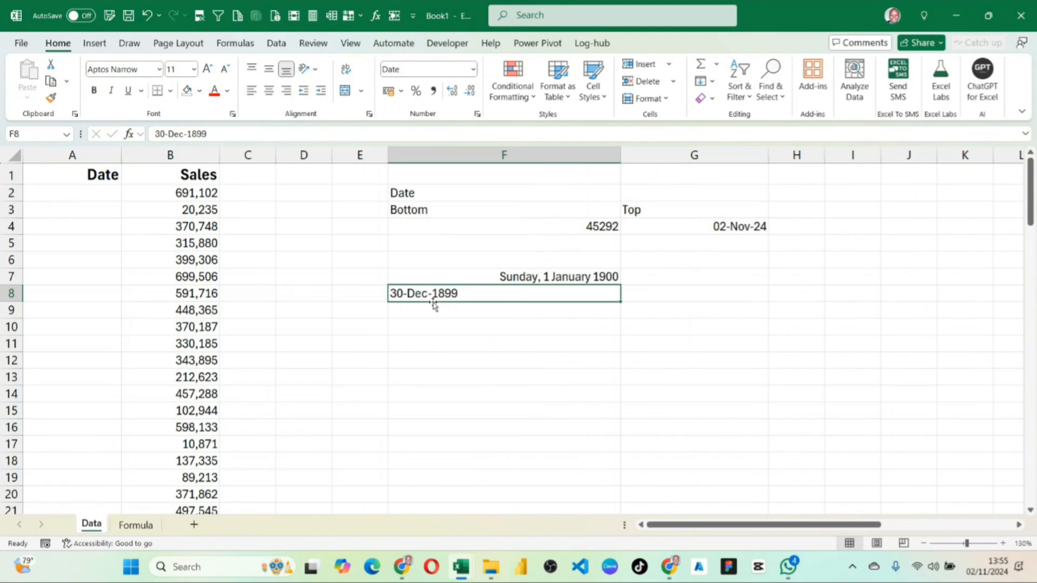
double_click(440, 292)
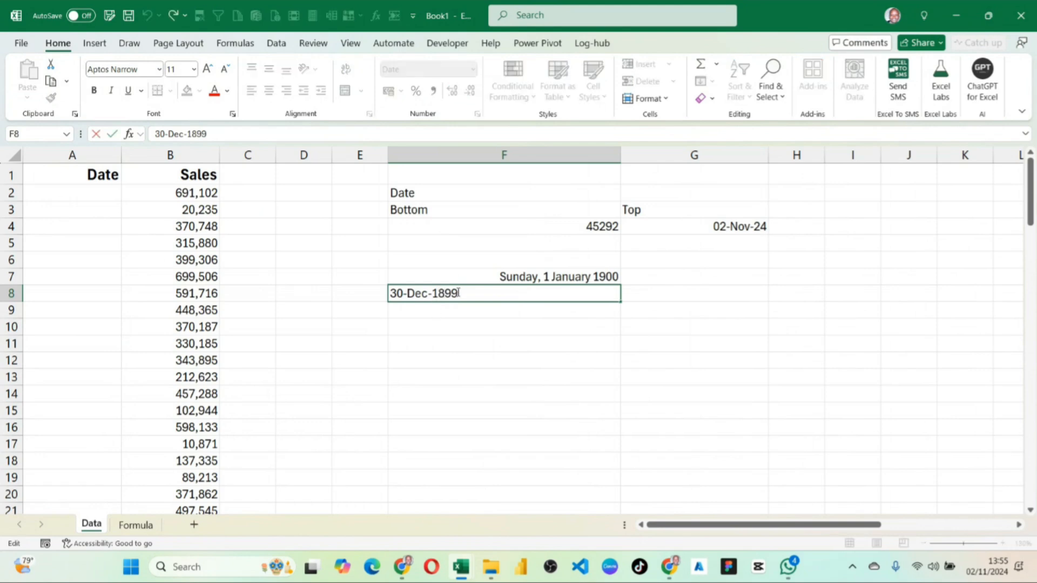
drag(458, 292, 440, 292)
text(900)
key(Return)
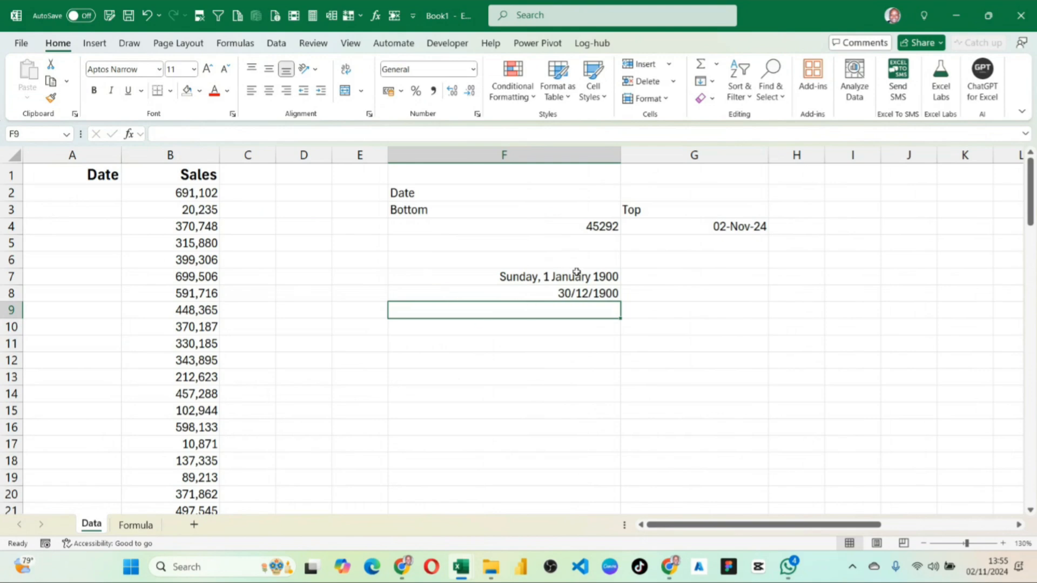
Check F8's value in the number format previews, and clear the example dates from F5:F10.
click(594, 288)
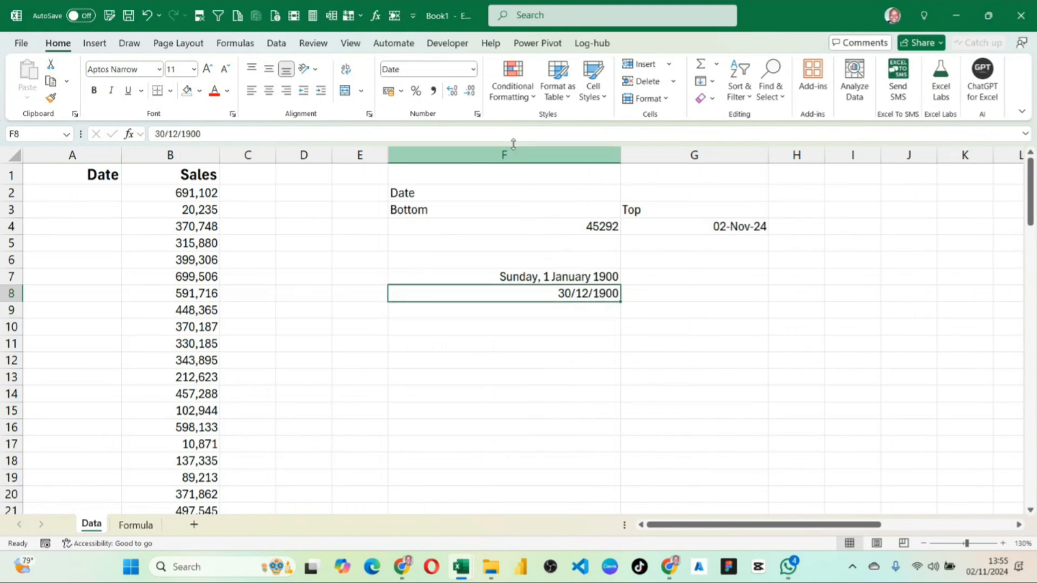
click(473, 69)
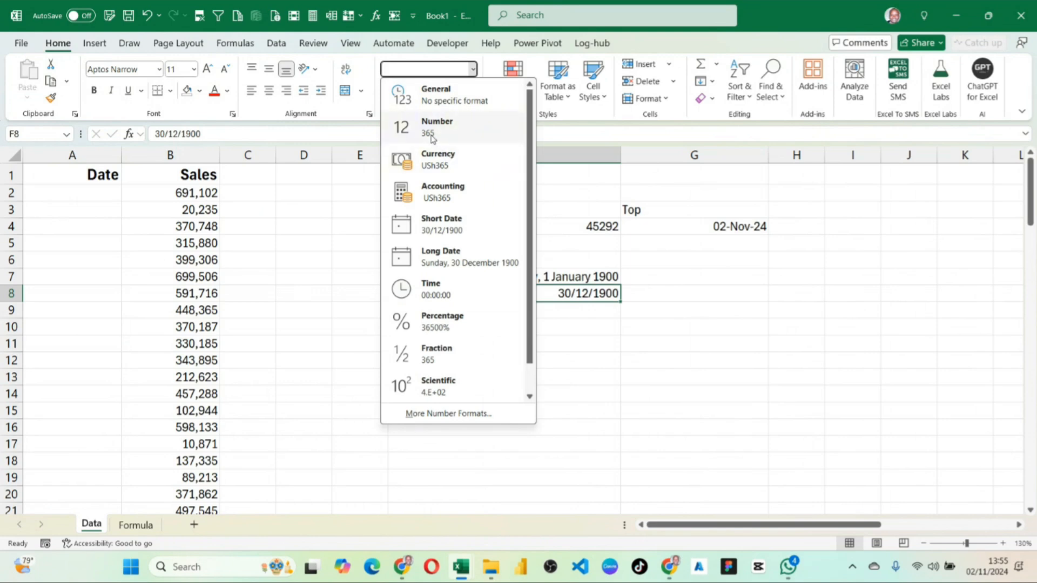
click(639, 322)
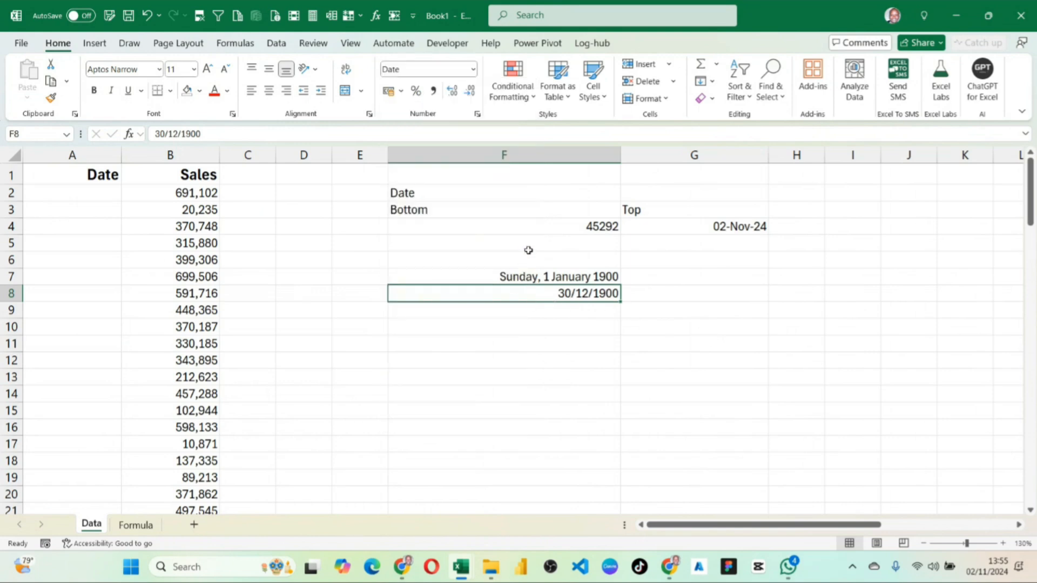
drag(528, 250, 557, 321)
key(Delete)
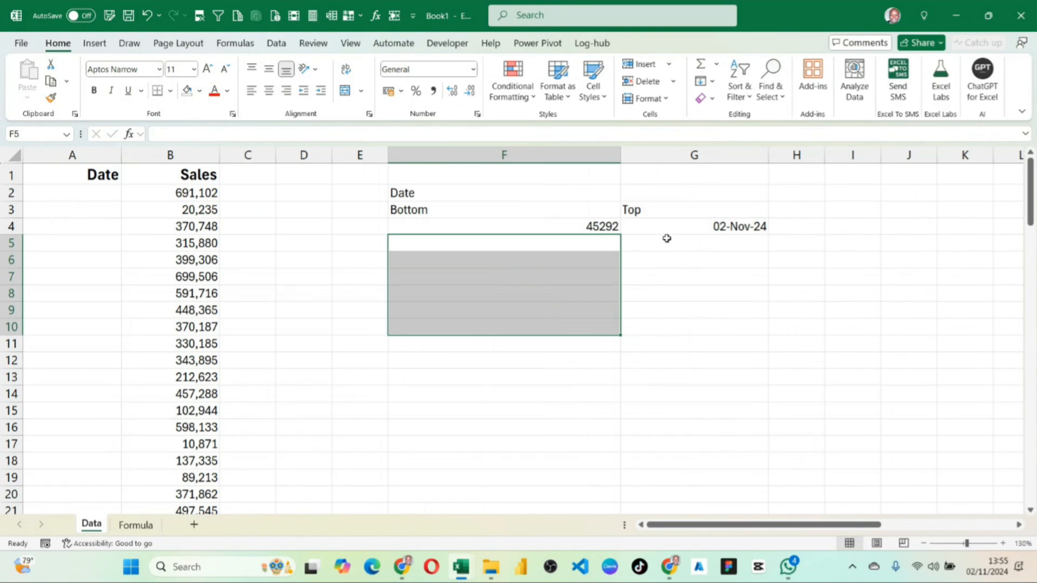
Apply the Number format to the Top date in G4 and compare it with the Bottom value in F4.
click(610, 229)
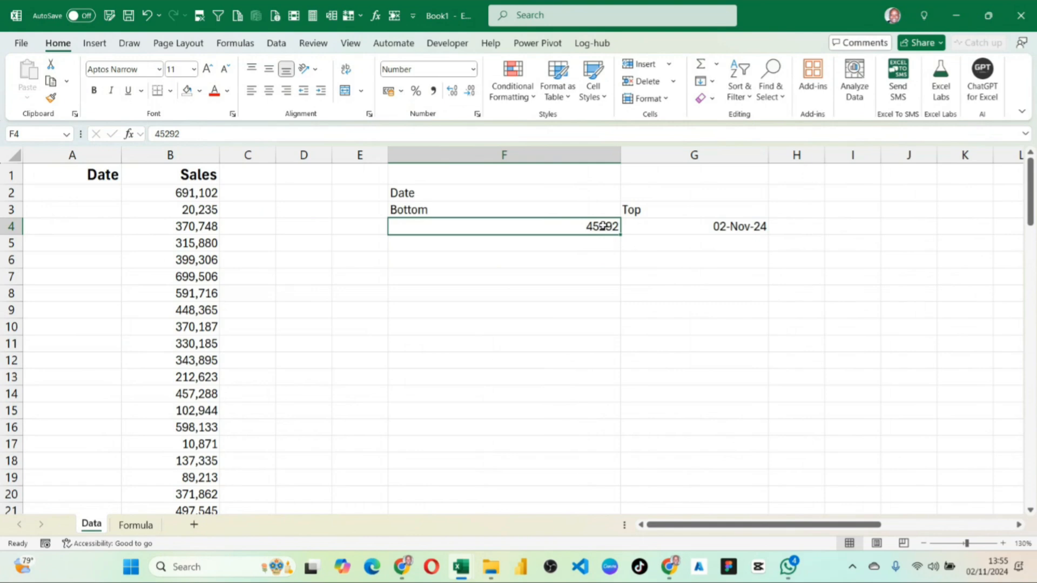
click(677, 224)
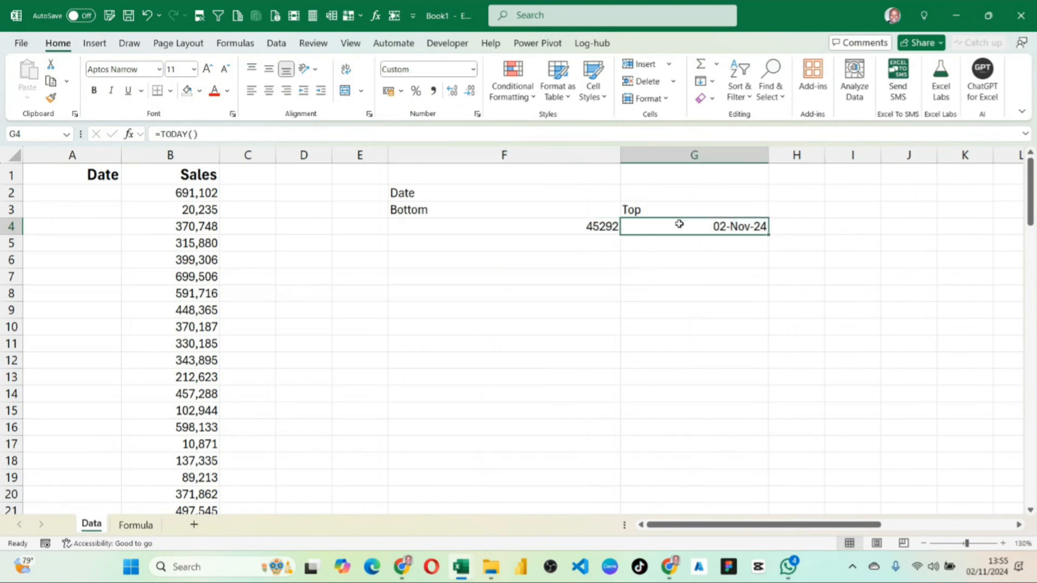
click(473, 69)
click(442, 130)
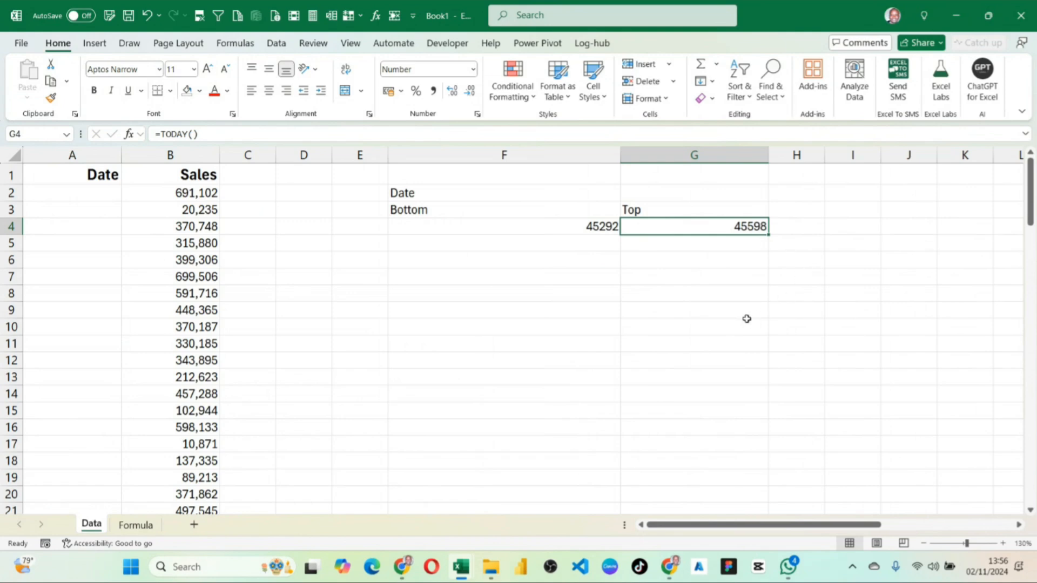
drag(596, 225, 736, 224)
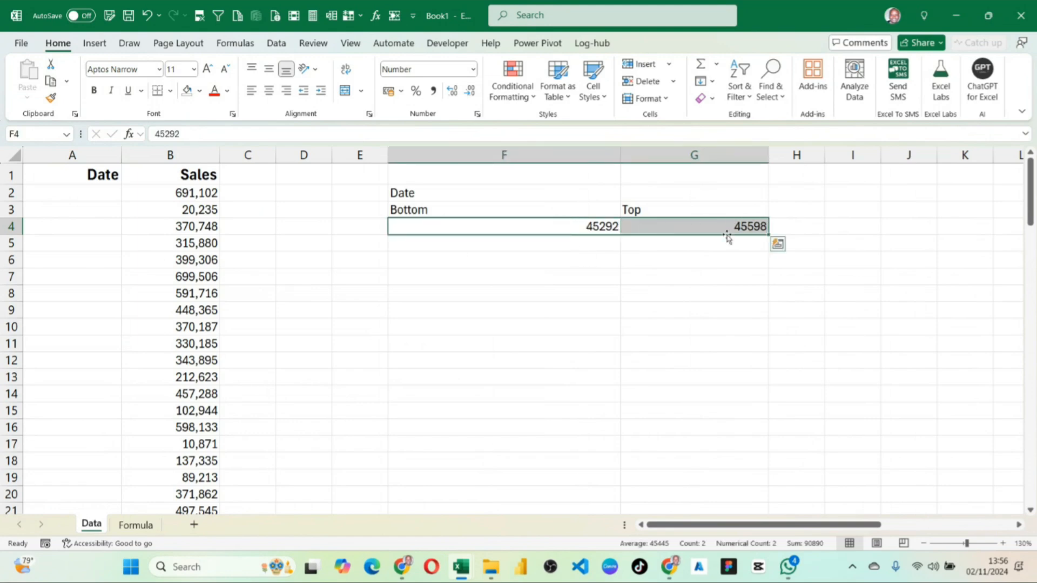
click(597, 226)
click(734, 227)
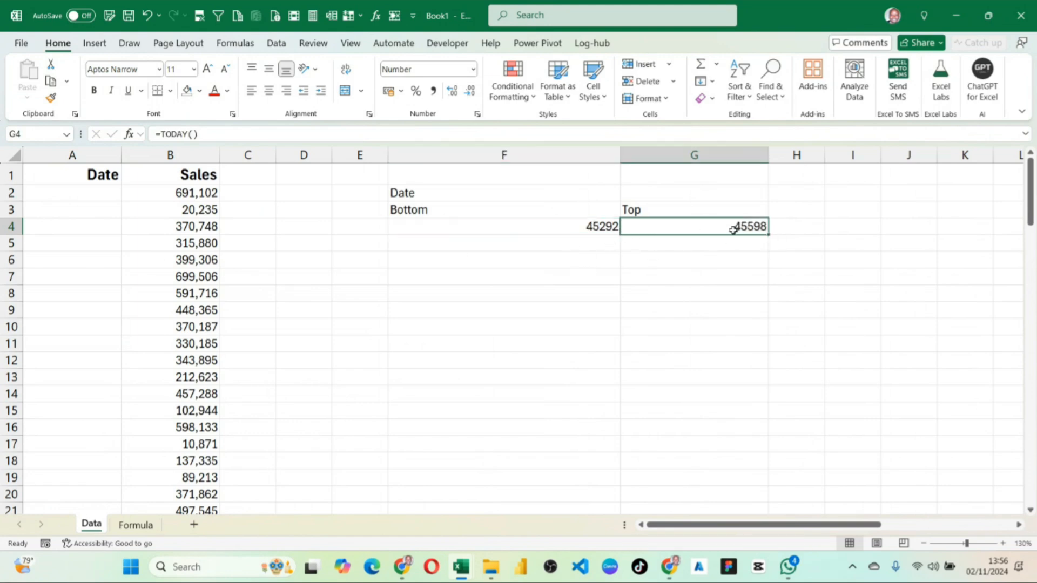
click(595, 227)
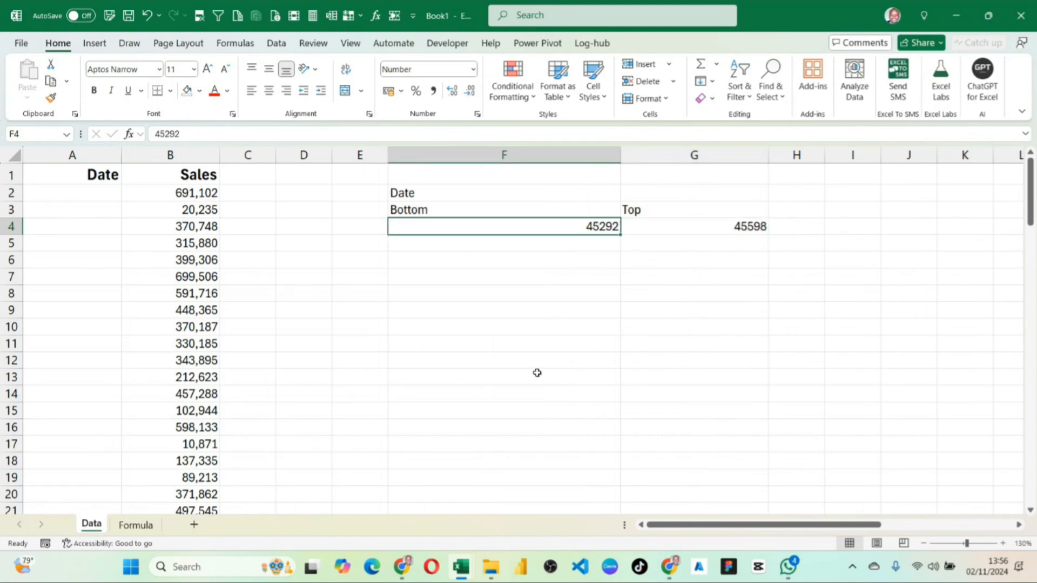
Enter the formula =RANDBETWEEN(45292,45598) in A2 to generate a random date serial between the Bottom and Top values.
click(69, 195)
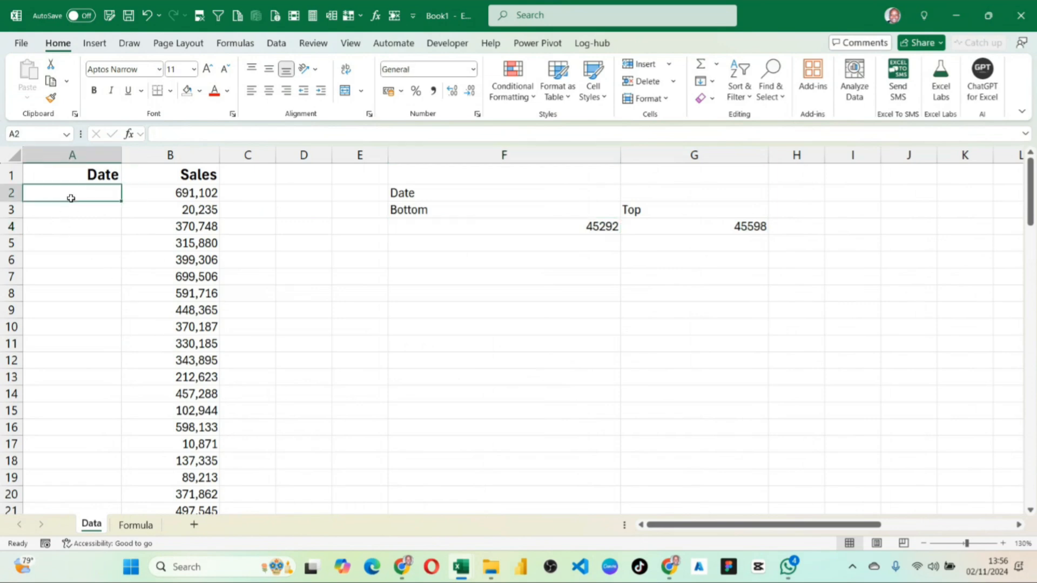
text(=)
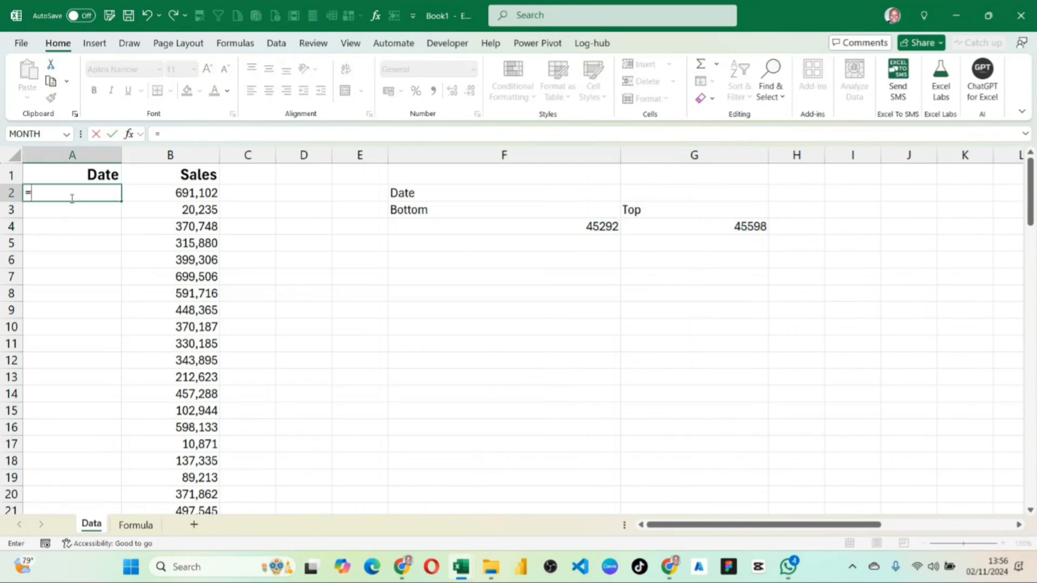
text(ran)
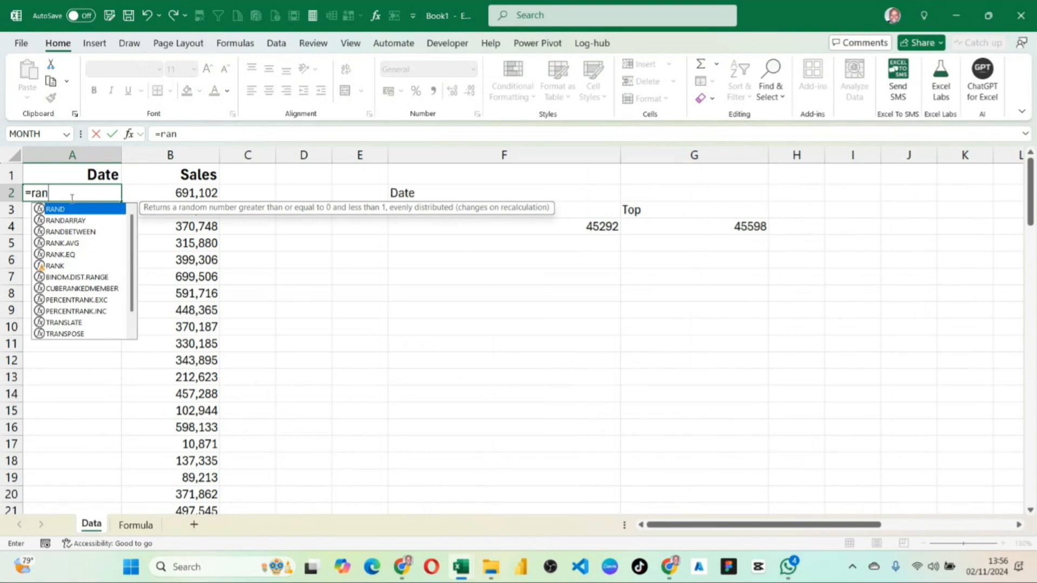
key(Down)
key(Down)
key(Tab)
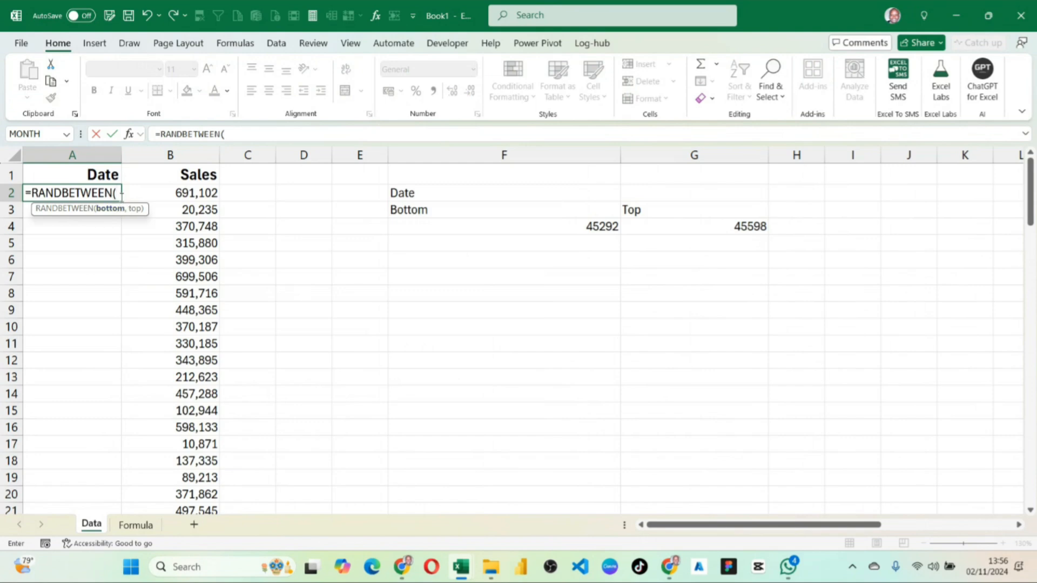
text(452)
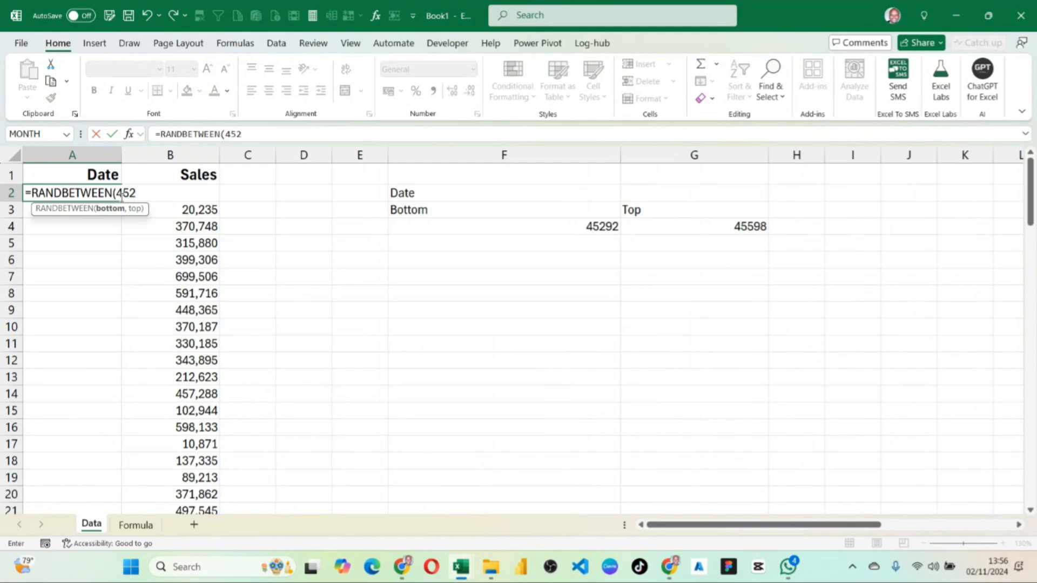
text(92,)
text(455)
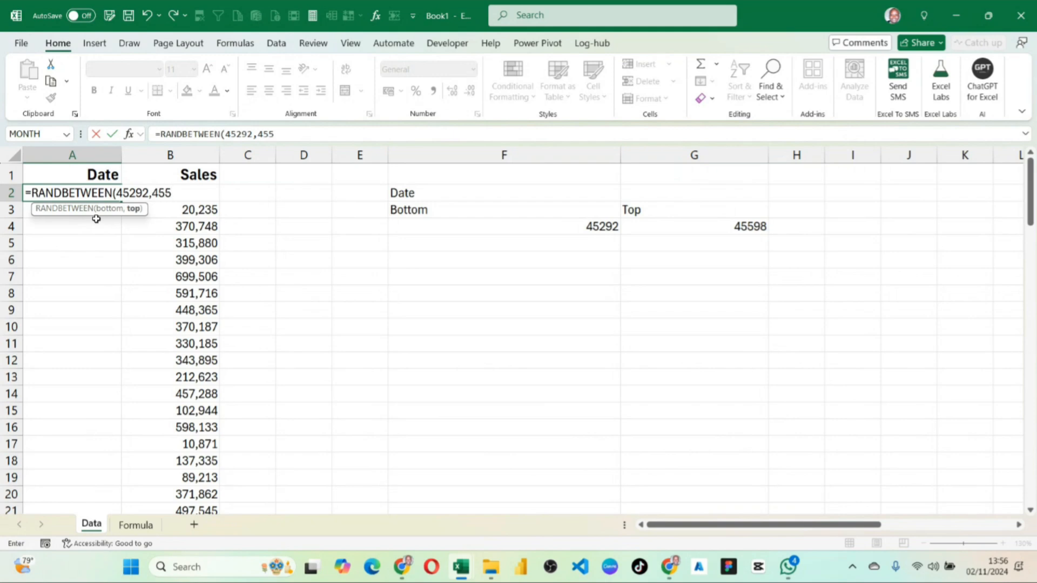
text(98))
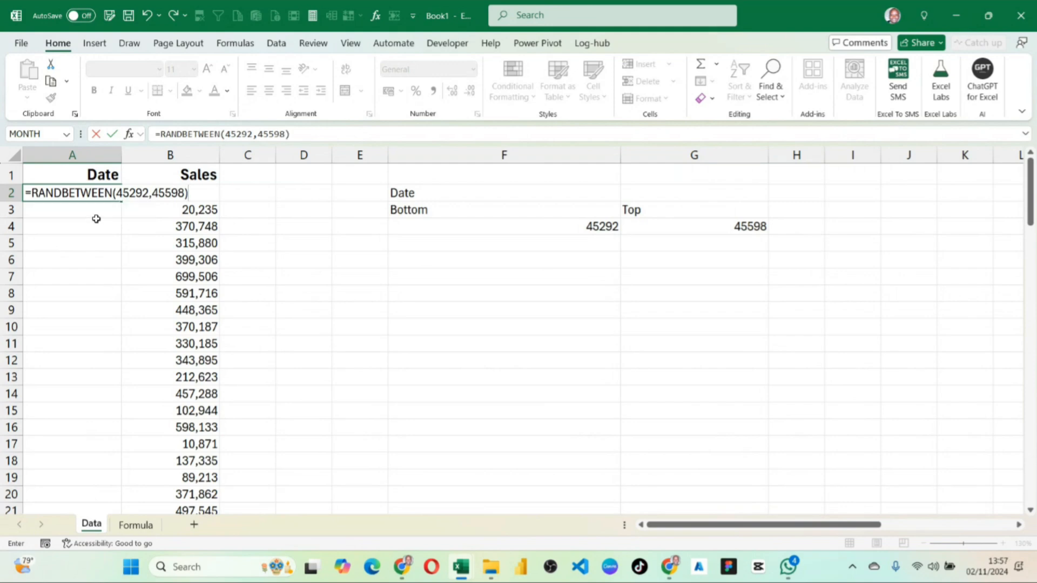
key(Return)
Apply the Short Date format to the random value in A2.
click(111, 192)
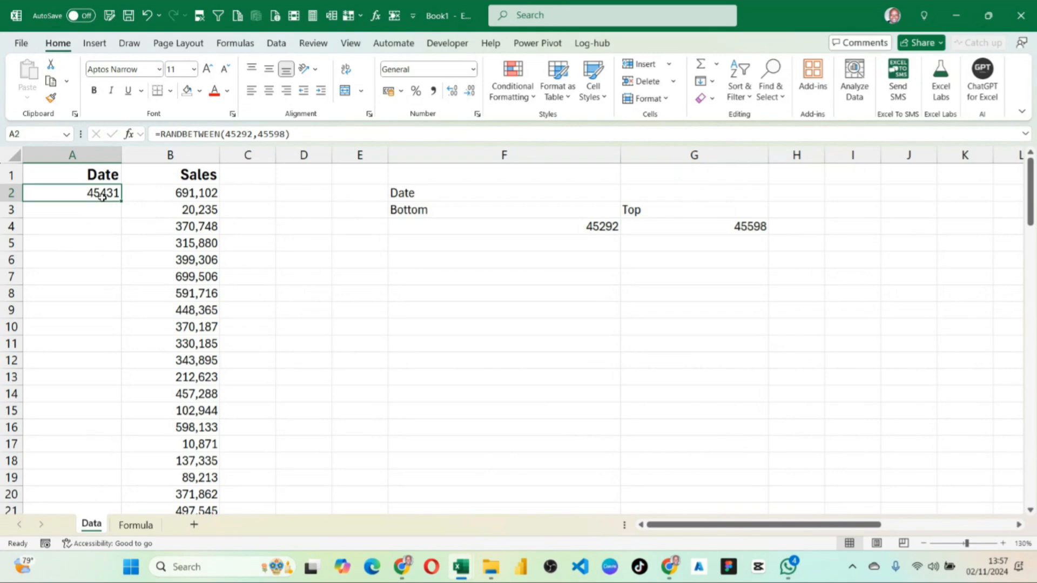
click(473, 70)
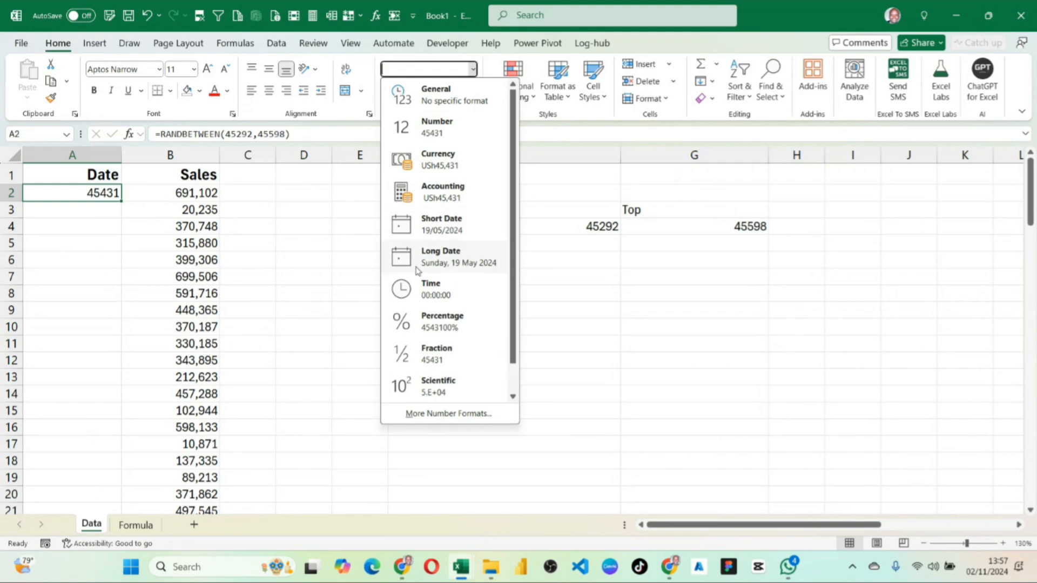
click(439, 226)
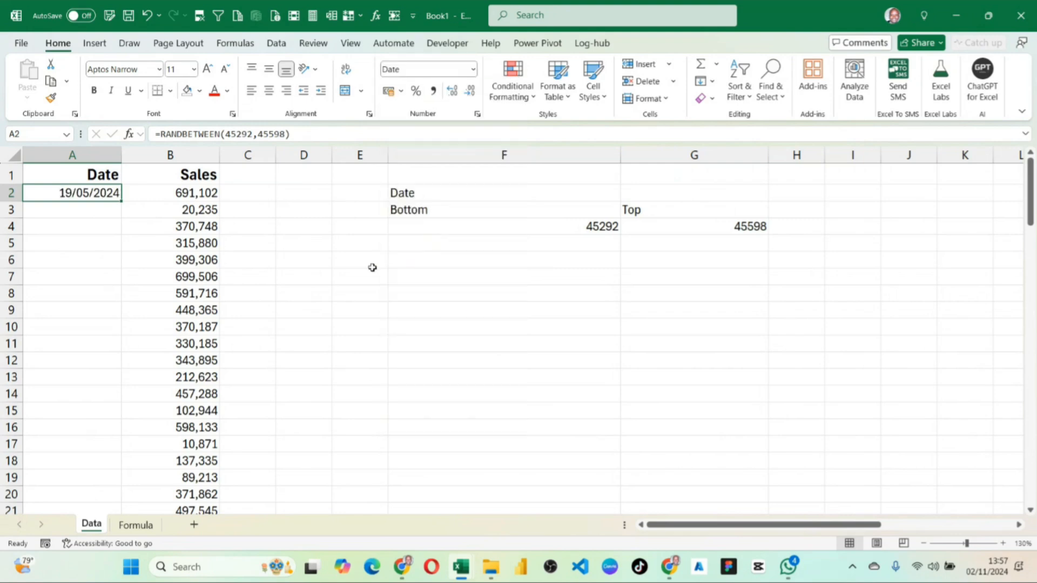
Widen column A slightly so the dates have more room.
click(76, 223)
click(75, 195)
drag(121, 156, 132, 156)
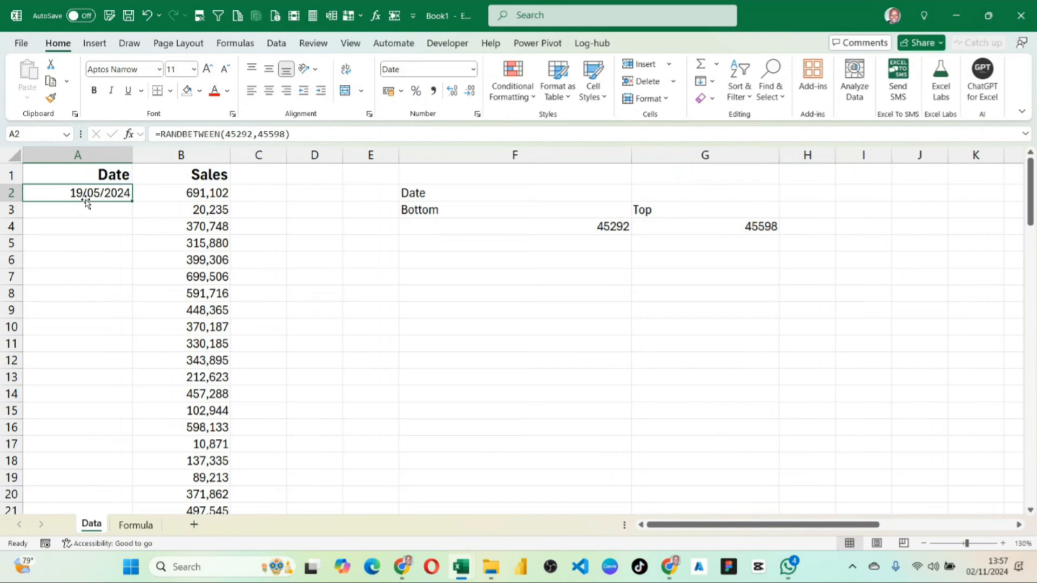
Try filling the A2 random date formula down alongside the Sales values, and undo the fill.
double_click(131, 203)
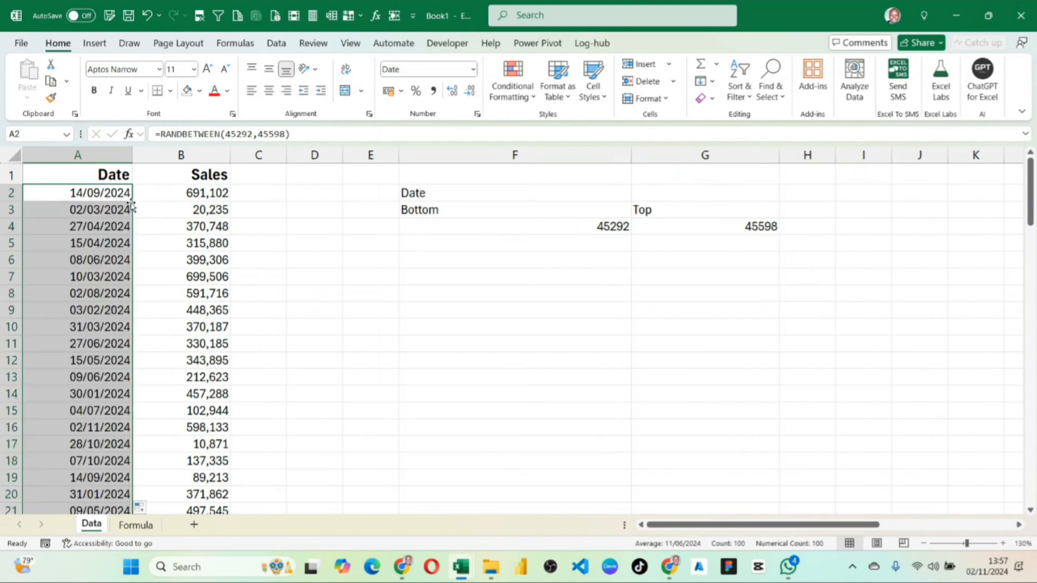
key(ctrl+z)
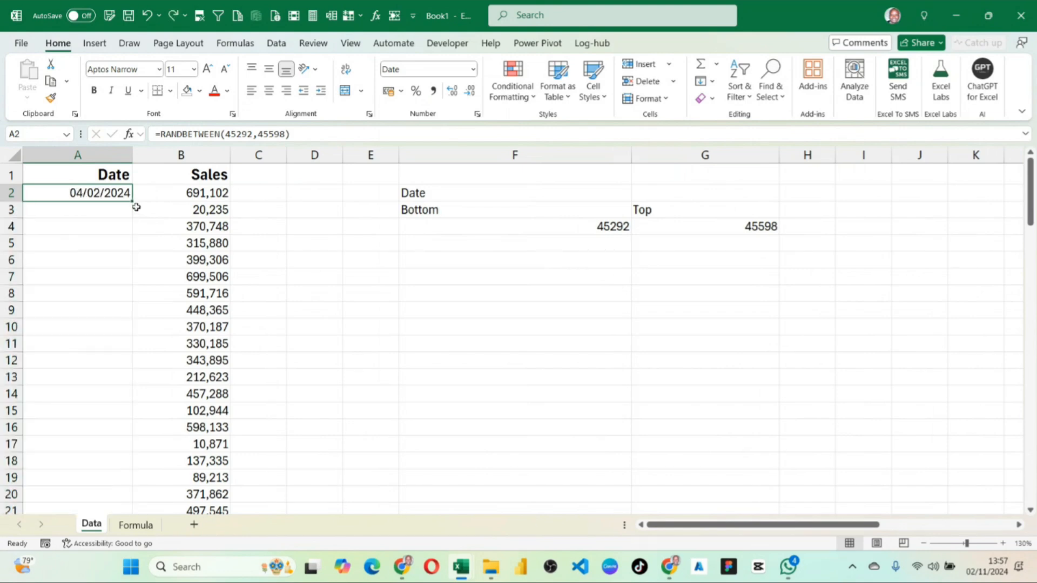
click(128, 260)
click(1002, 544)
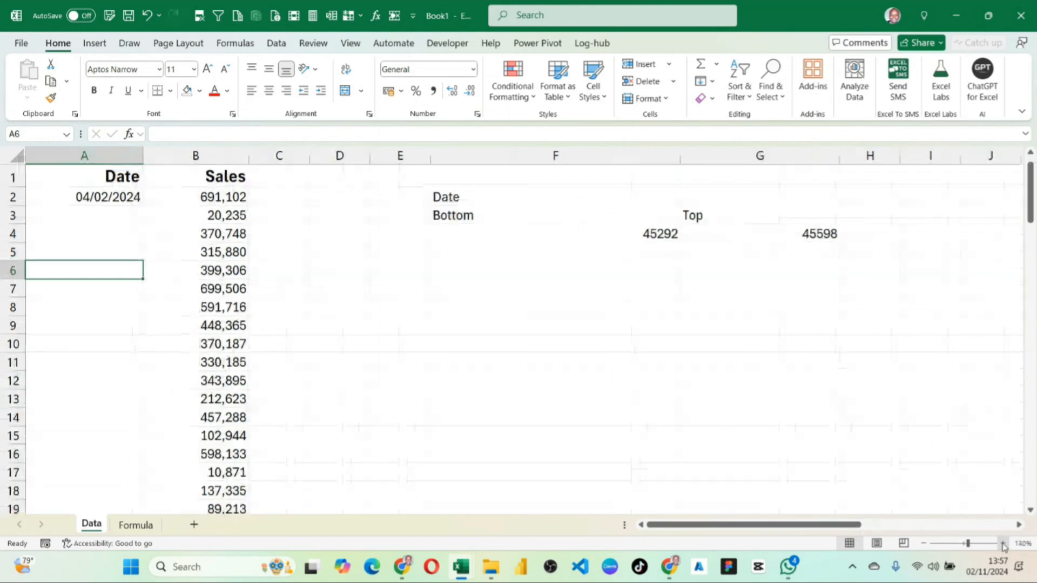
click(91, 208)
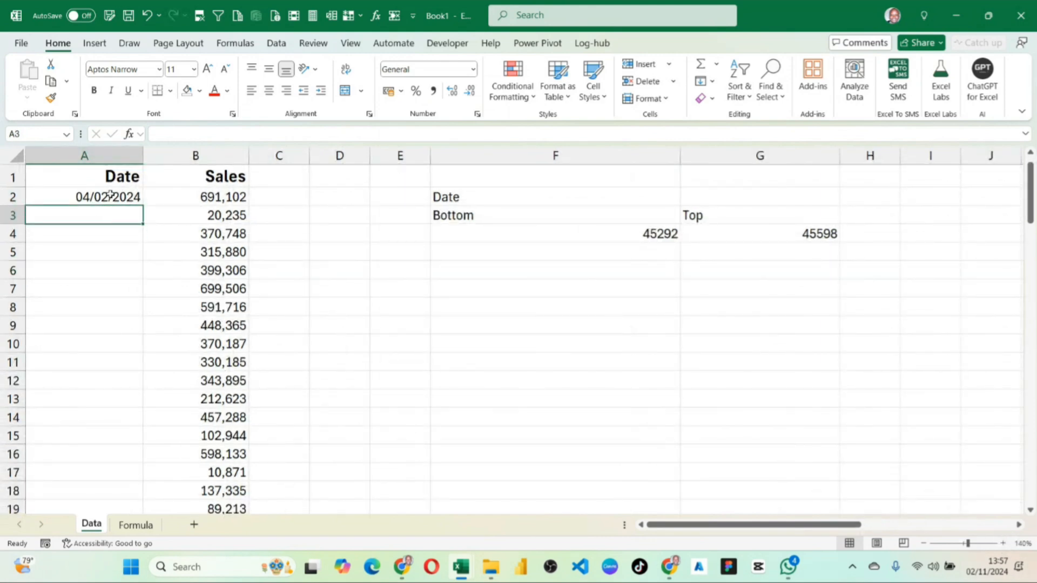
click(433, 301)
click(368, 287)
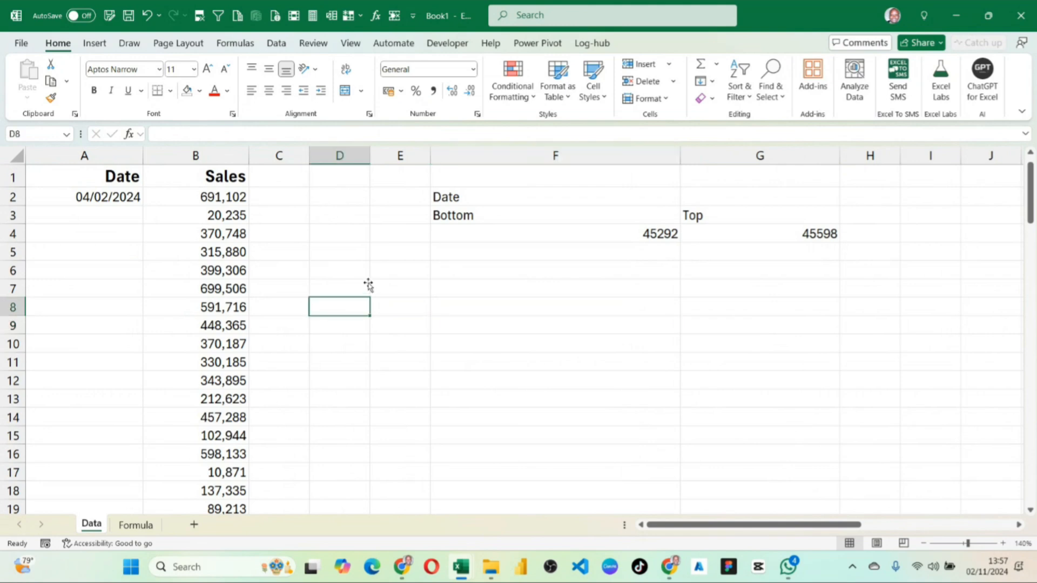
Start saving the workbook and browse to the Excel Essentials & Reporting folder as its location.
key(ctrl+s)
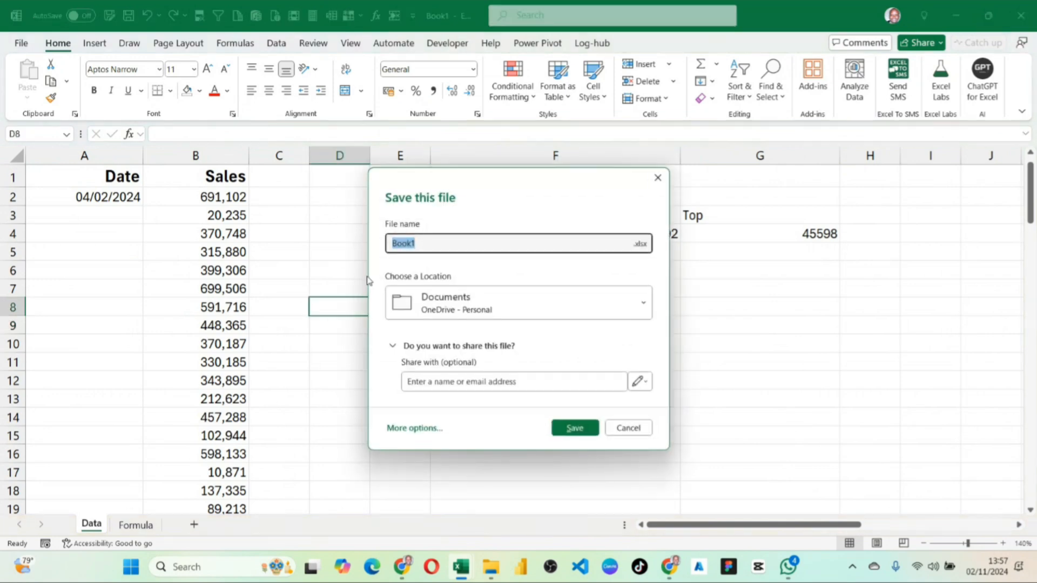
click(414, 428)
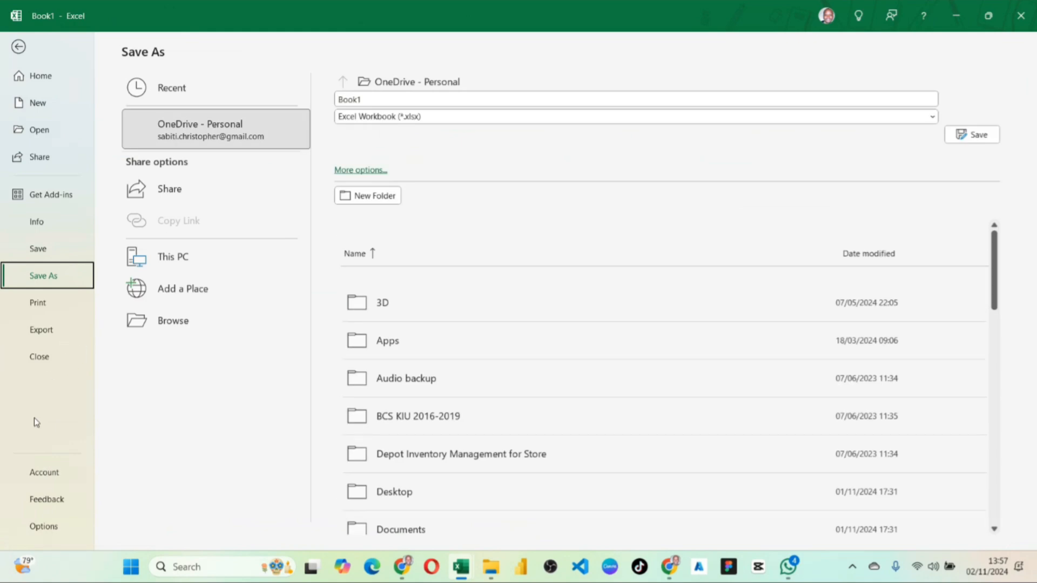
click(172, 326)
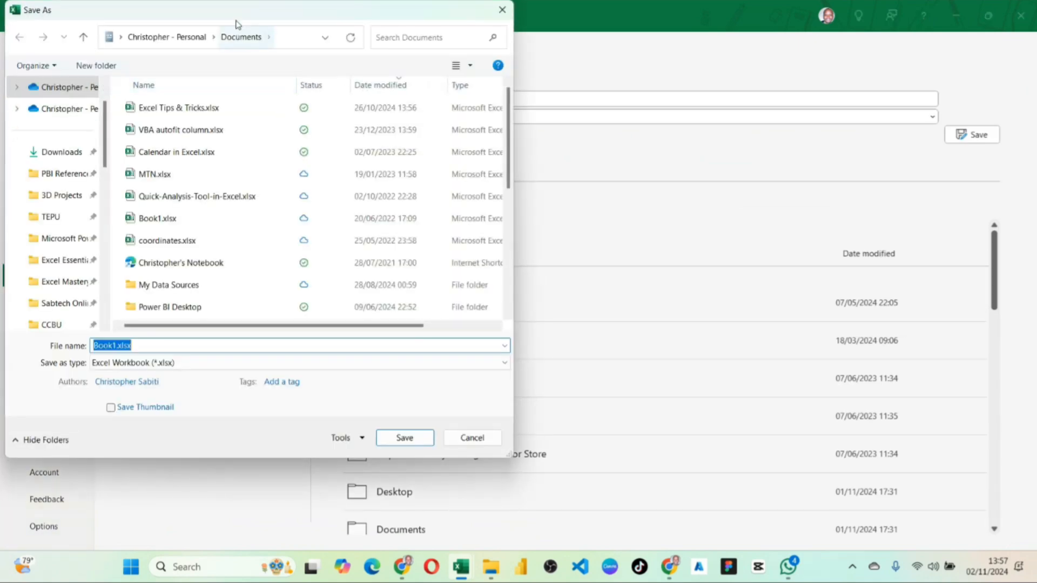
drag(236, 17, 405, 59)
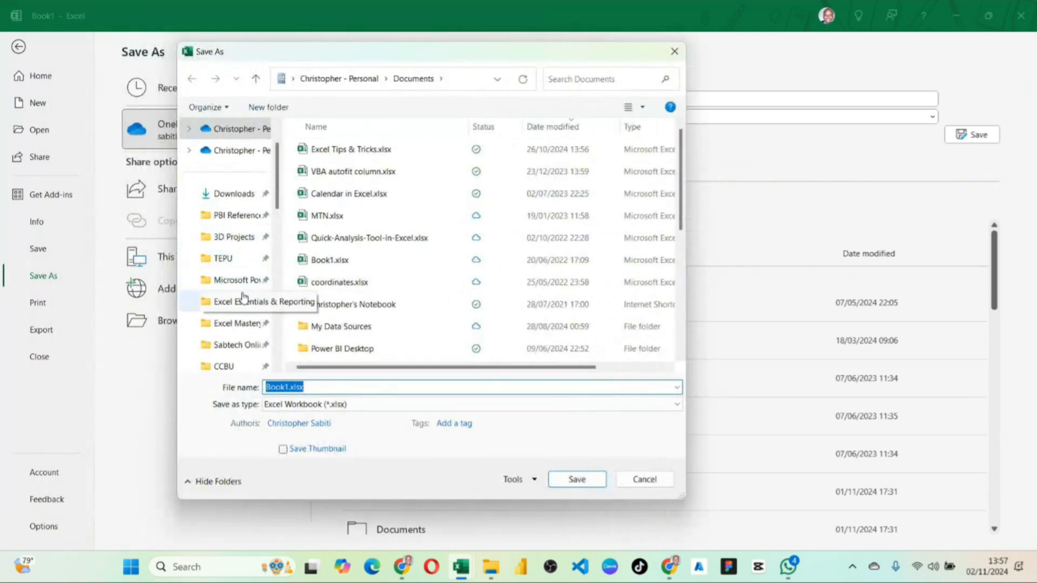
click(243, 308)
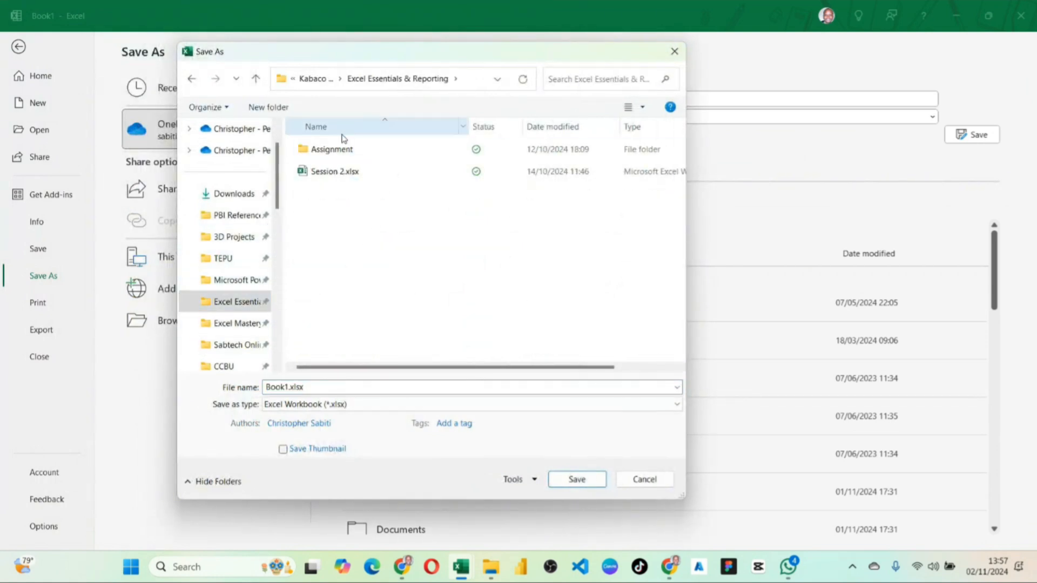
Name the file 20241102_Session 4 and save it as an Excel Workbook in the chosen folder.
click(314, 387)
text(Session)
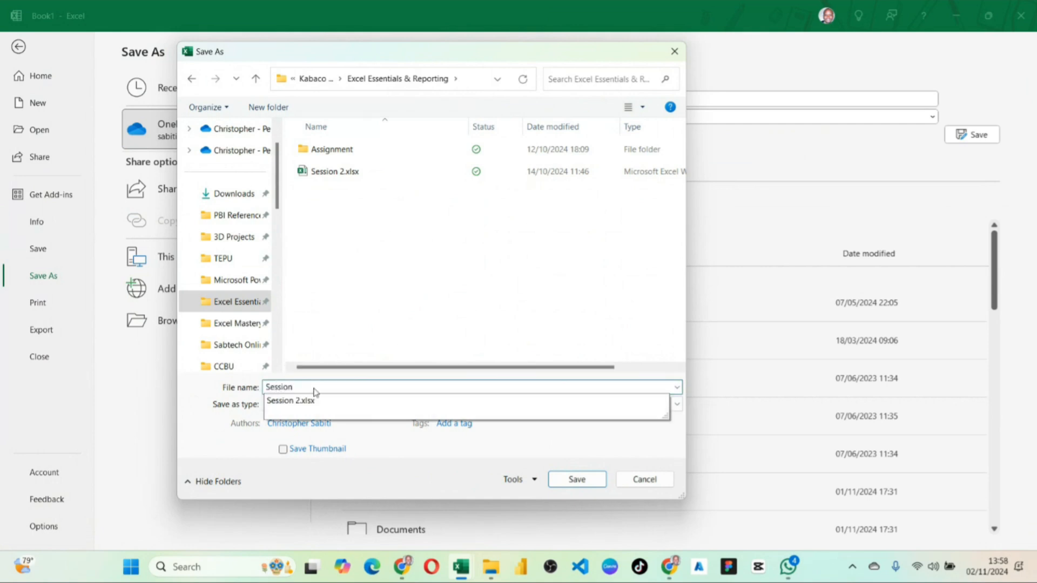
text( 4)
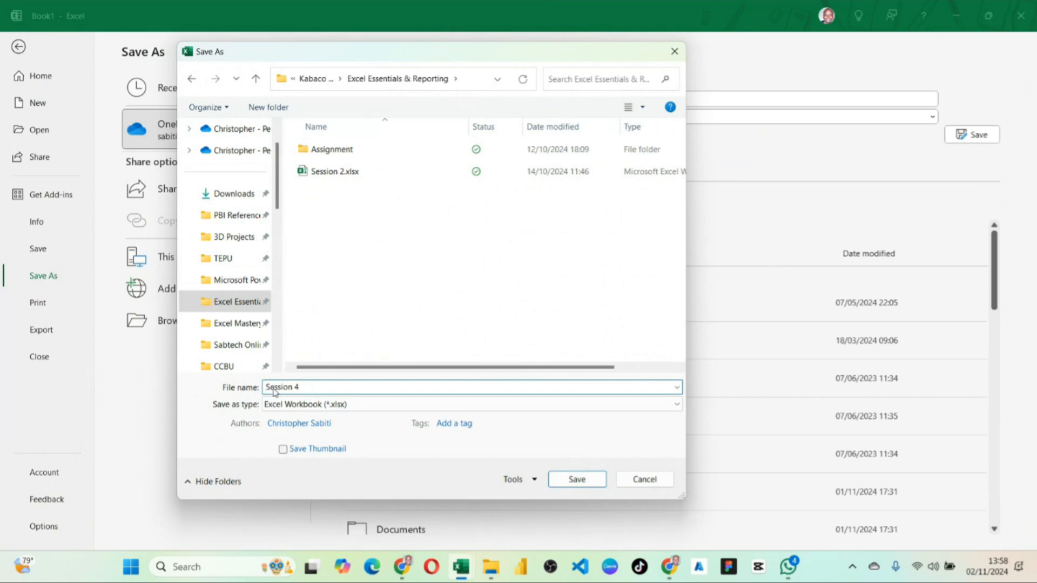
text(2024)
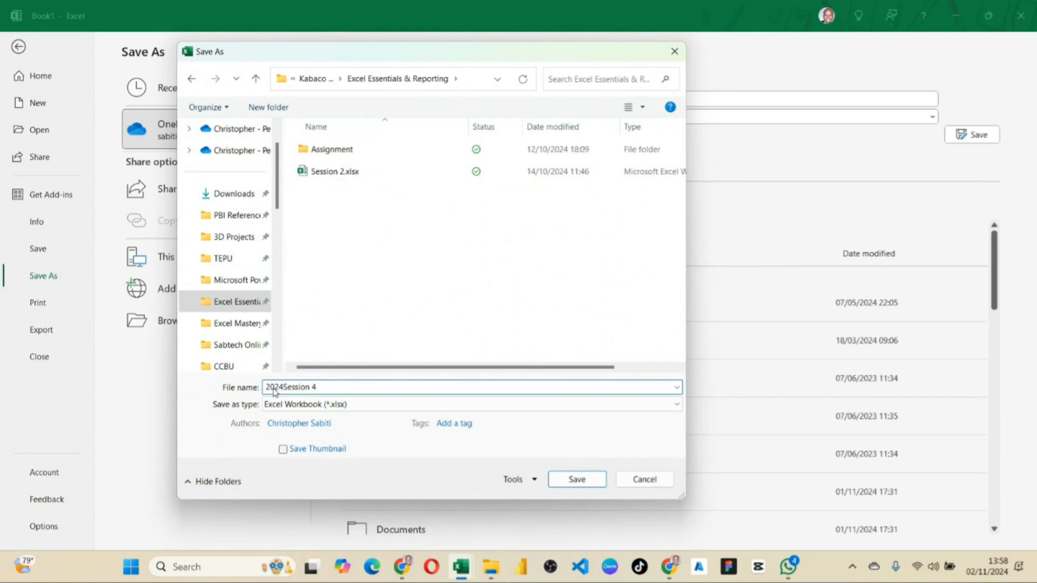
text(1102_)
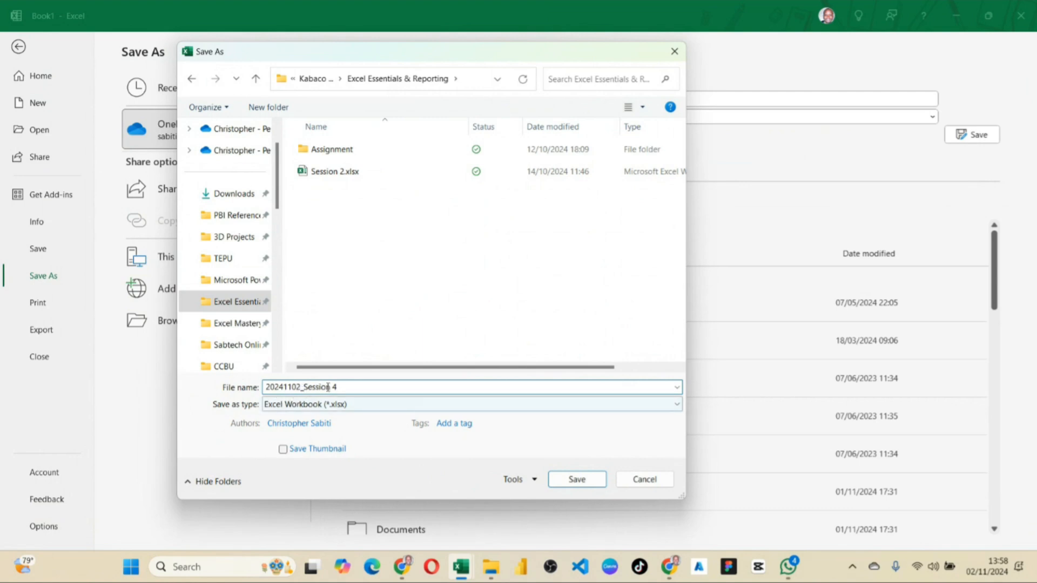
key(ctrl+a)
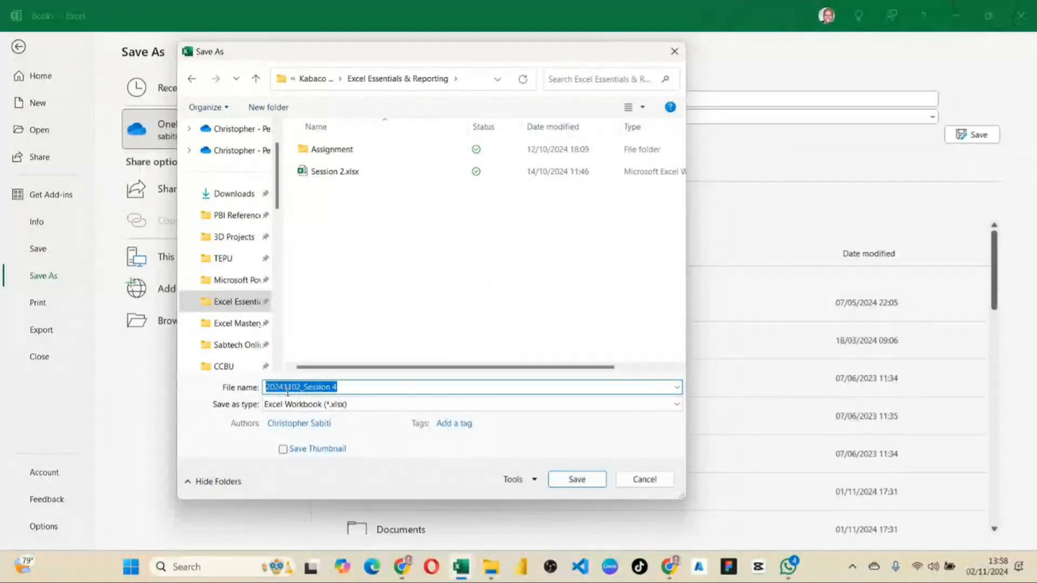
click(284, 387)
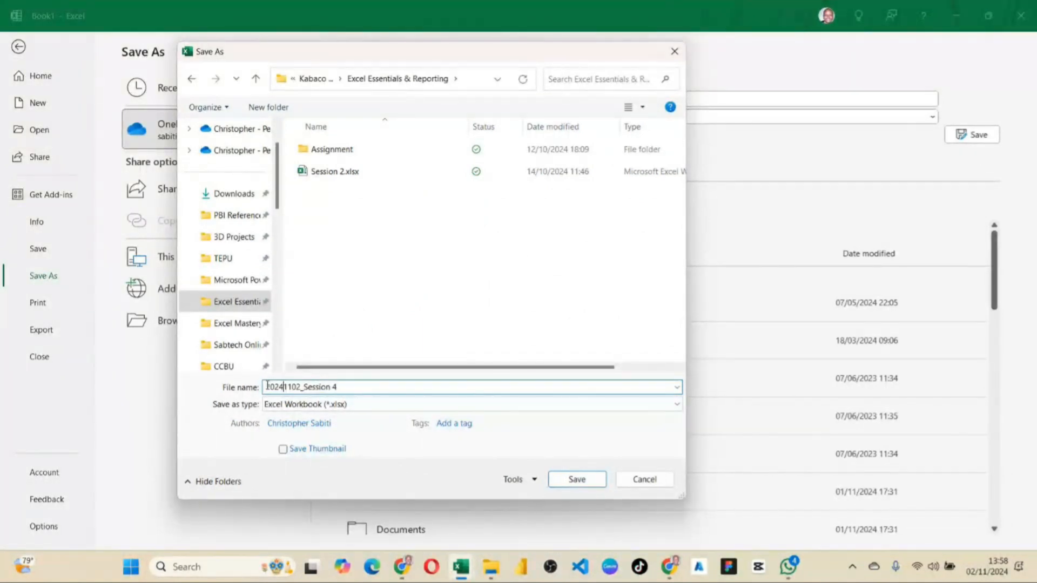
drag(266, 387, 304, 387)
click(342, 386)
click(574, 478)
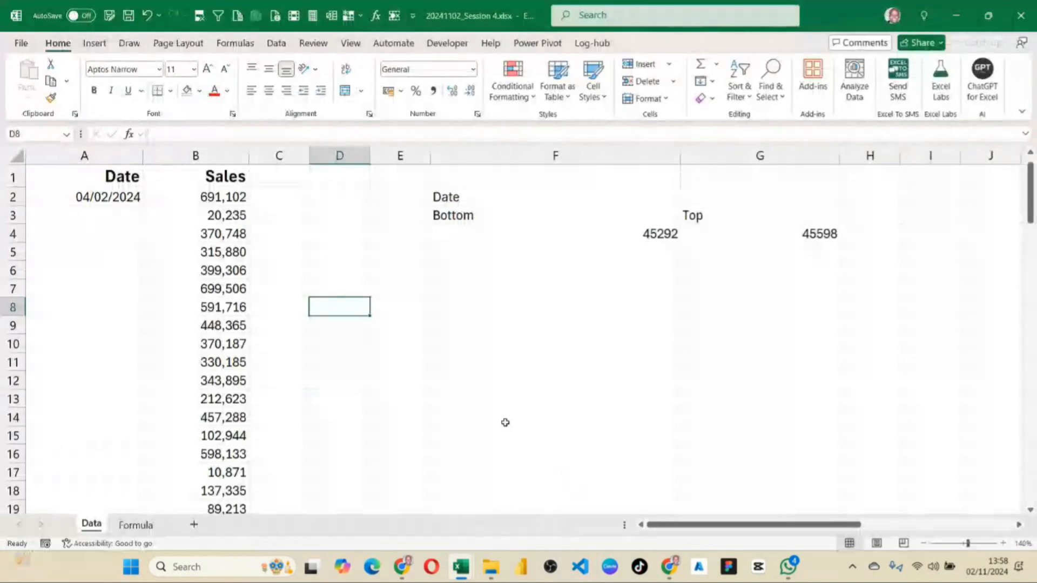
click(477, 361)
click(419, 340)
double_click(406, 338)
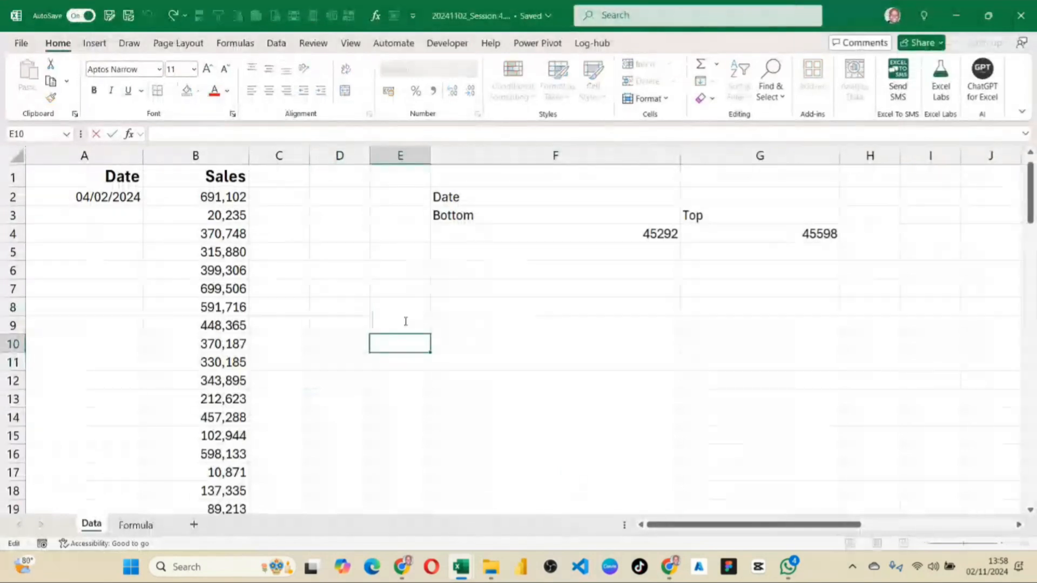
click(319, 338)
click(119, 227)
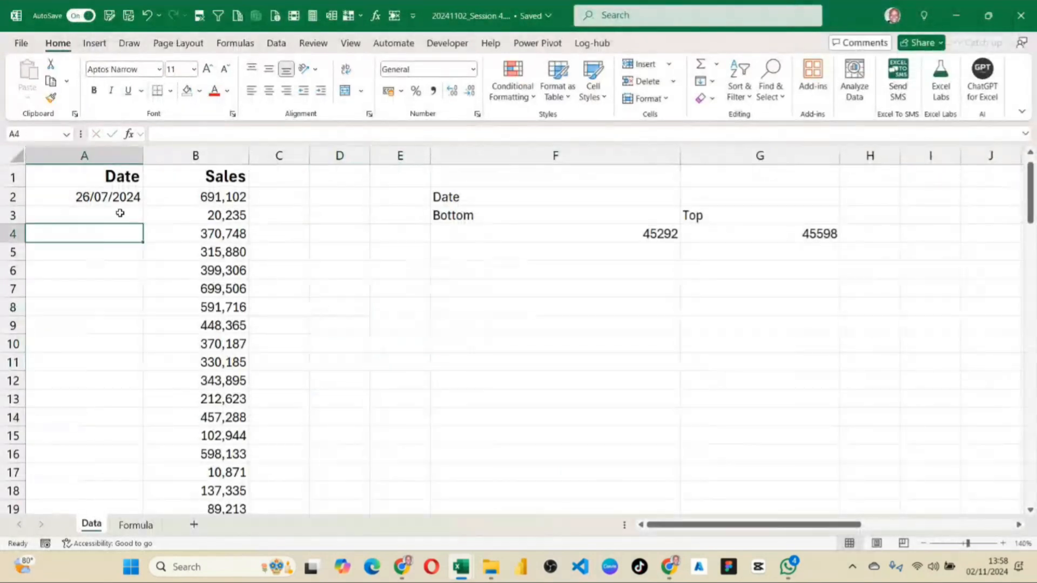
click(181, 254)
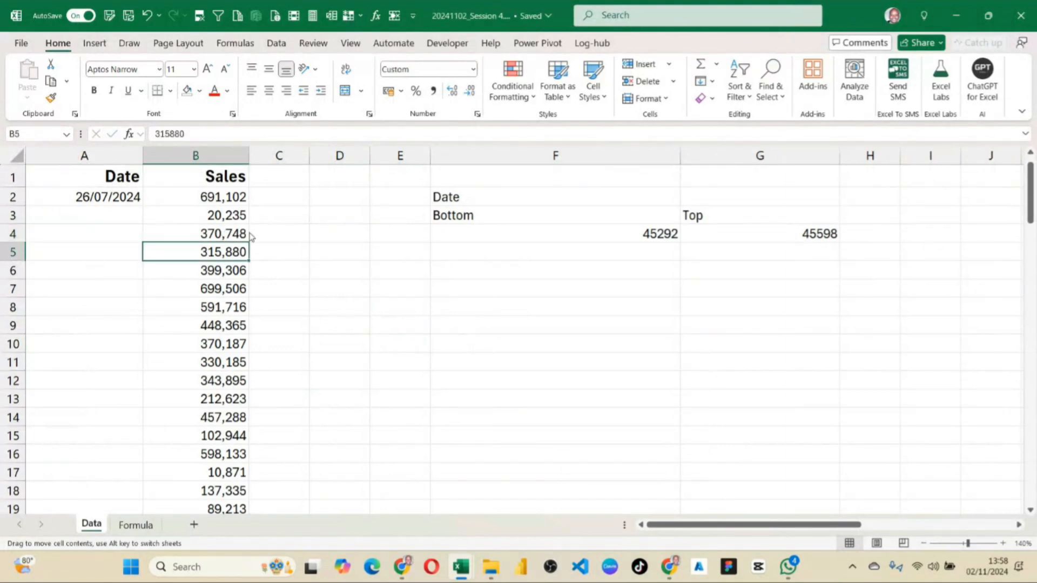
click(63, 204)
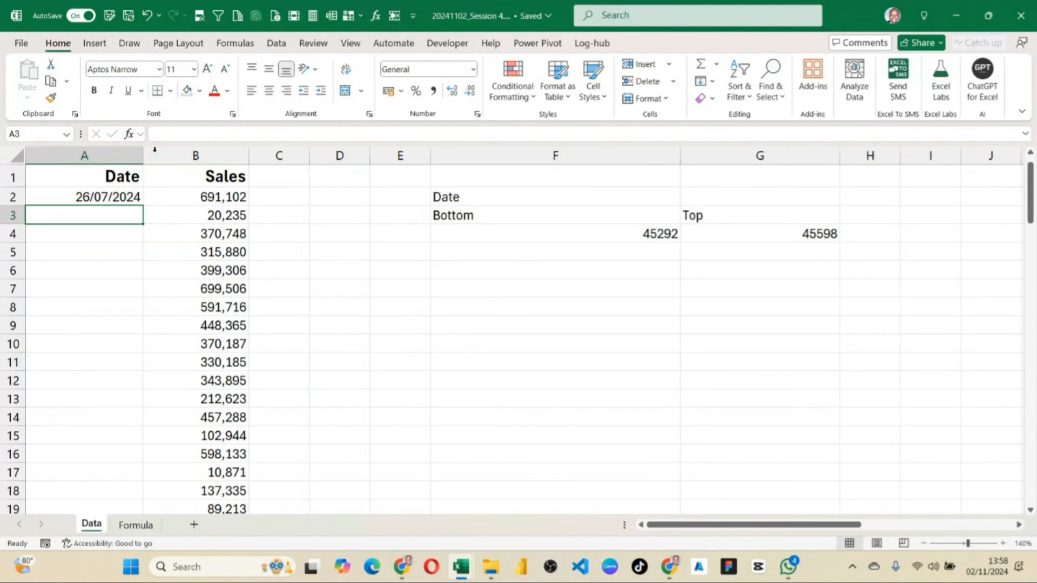
click(185, 132)
click(155, 247)
click(137, 208)
Close the saved 20241102_Session 4 workbook.
click(410, 359)
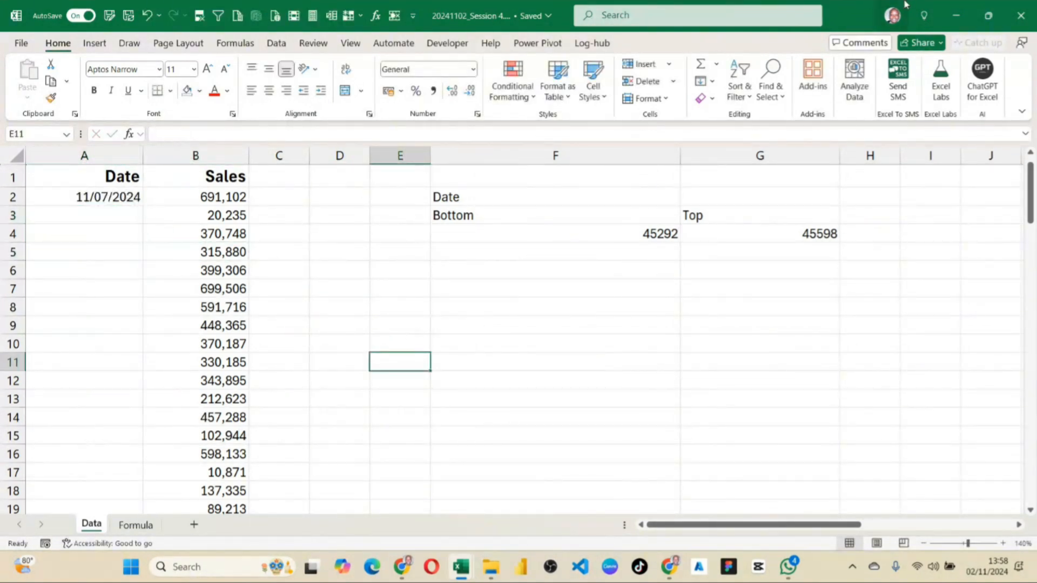
click(1025, 14)
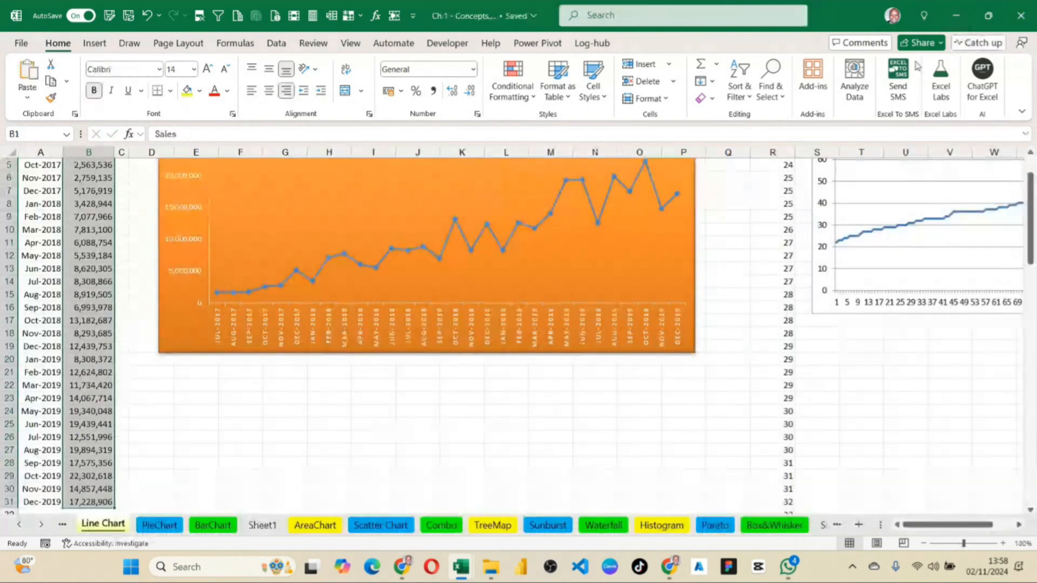
Reopen the 20241102_Session 4 workbook from the recent files and return to the start of its Data sheet.
click(954, 16)
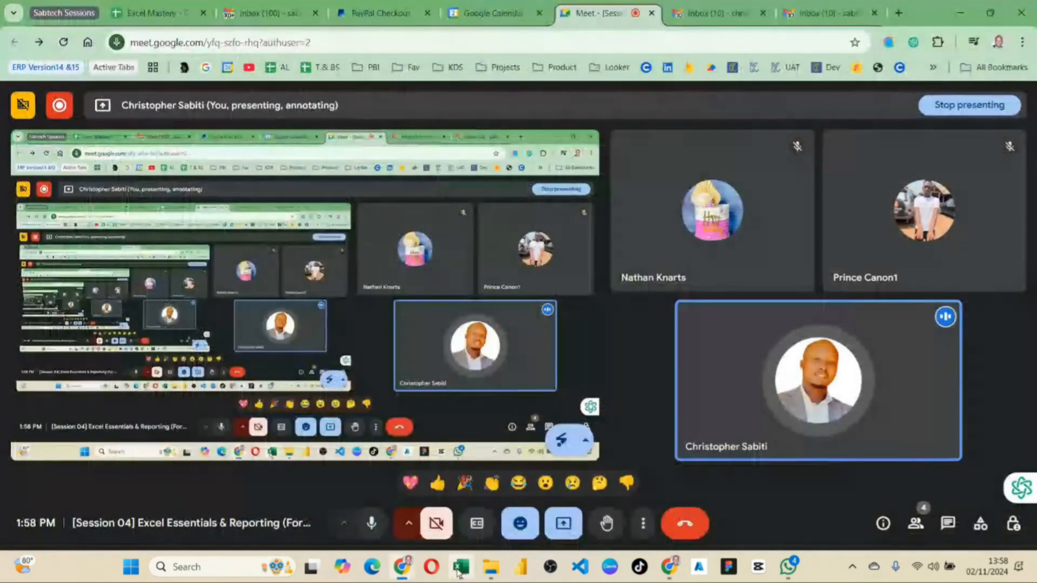
right_click(460, 567)
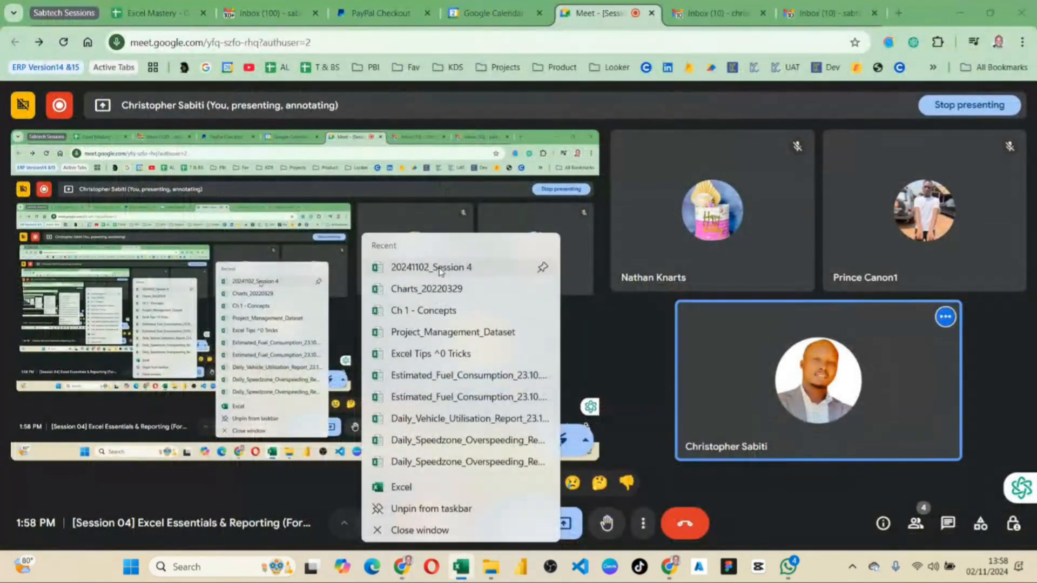
click(438, 269)
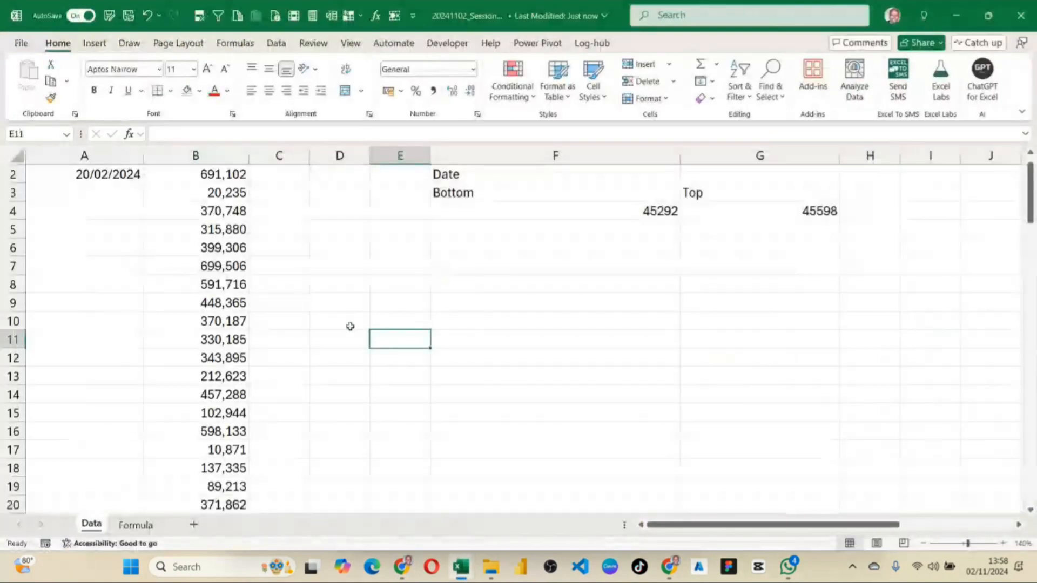
click(333, 213)
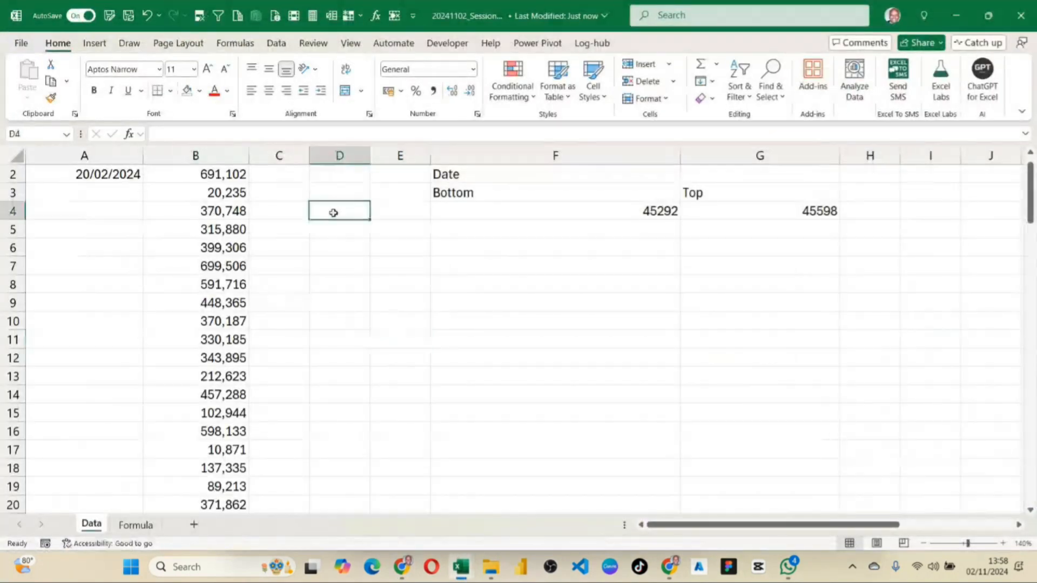
scroll(127, 216, up, 1)
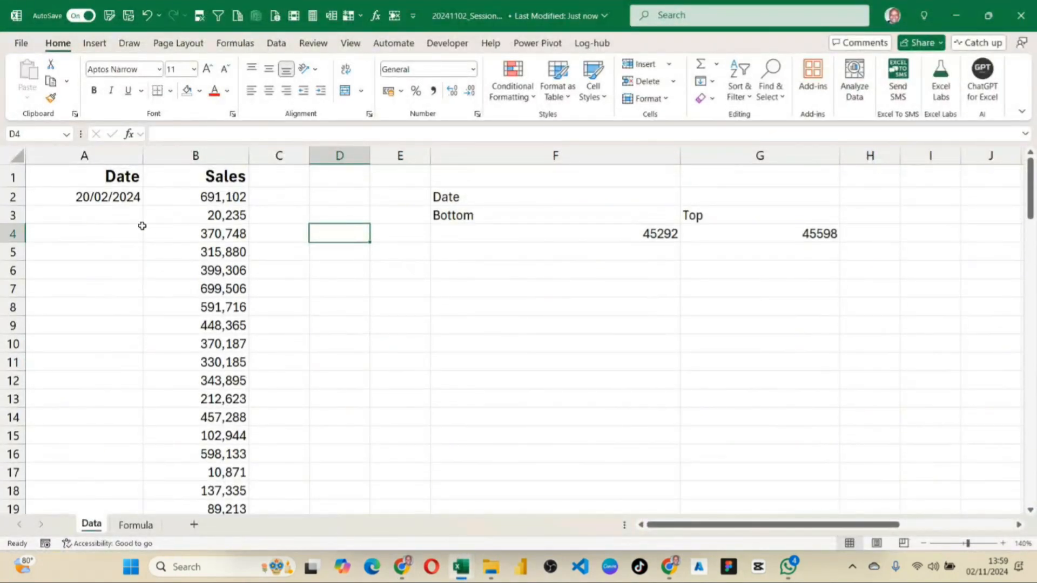
Fill the A2 random date formula down to the last Sales row, A101, and undo the fill.
click(133, 195)
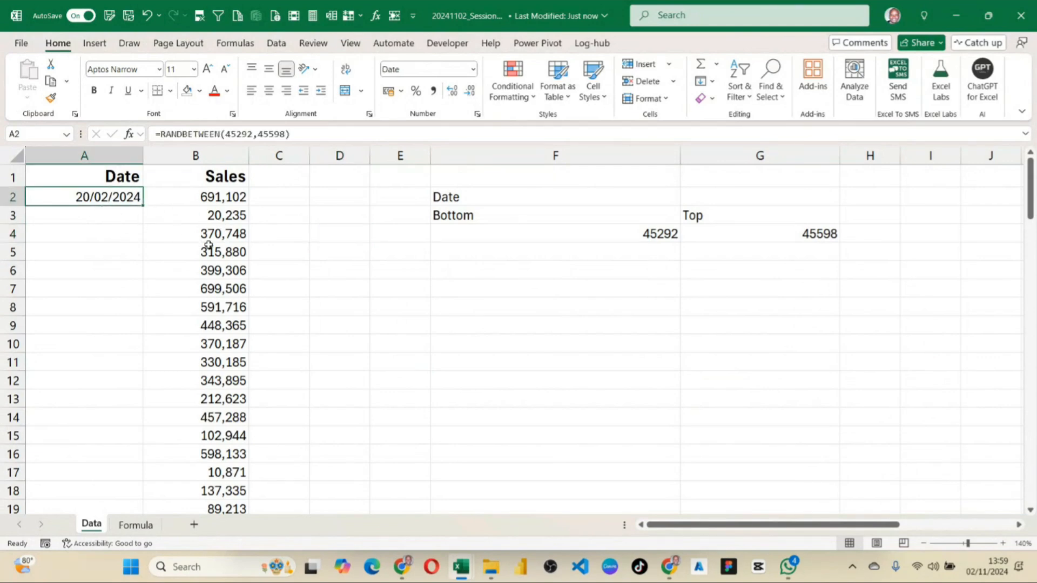
scroll(208, 247, down, 20)
scroll(213, 336, down, 4)
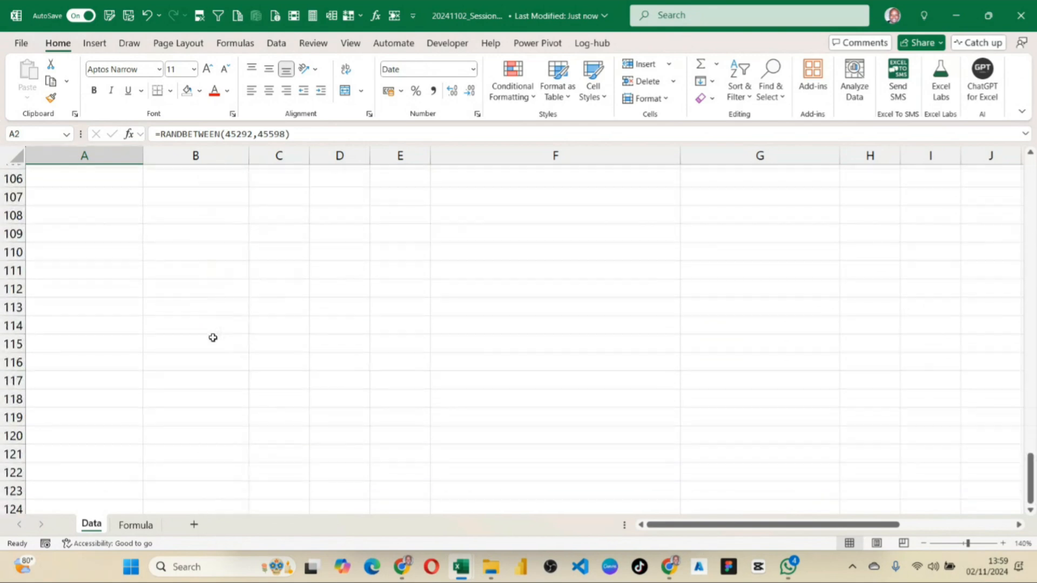
scroll(212, 291, up, 2)
scroll(220, 235, up, 20)
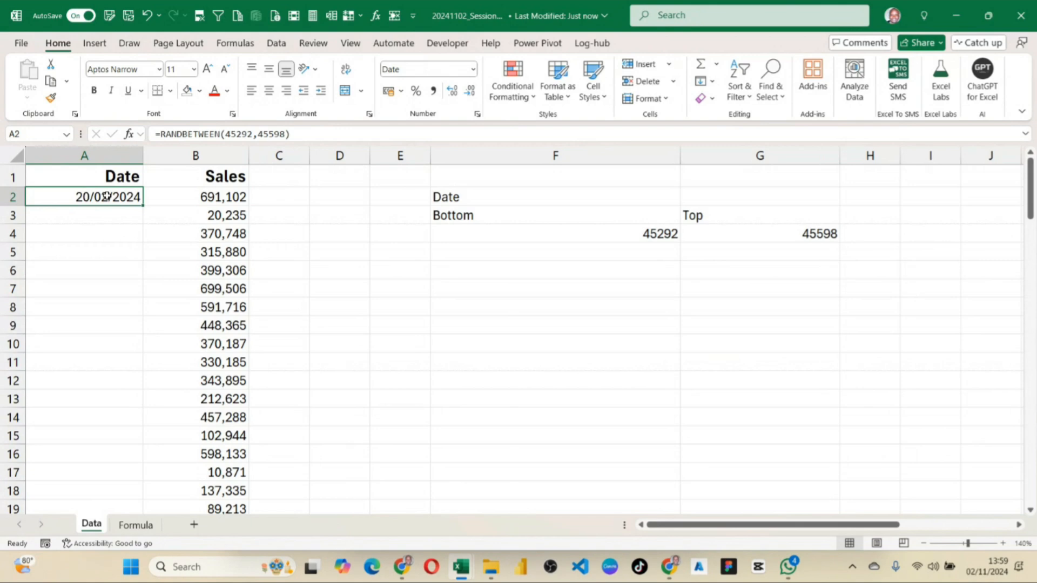
double_click(142, 206)
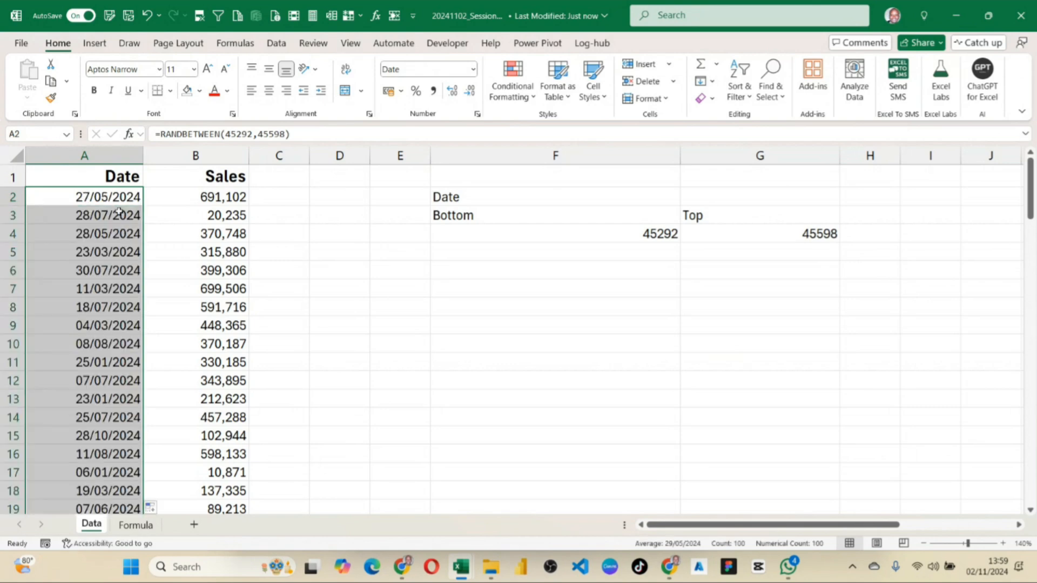
scroll(121, 216, down, 11)
scroll(132, 270, down, 20)
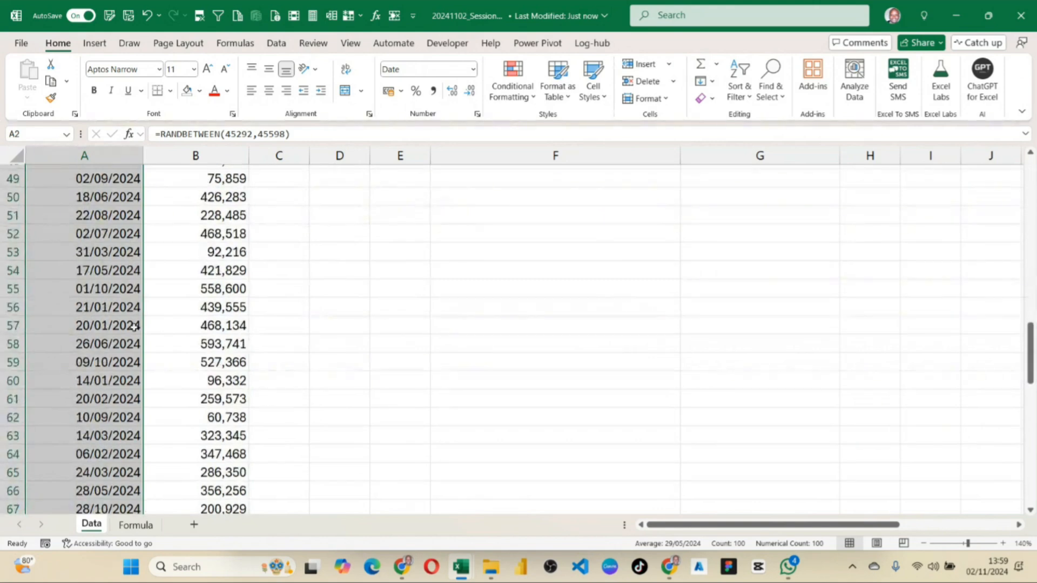
scroll(168, 241, up, 5)
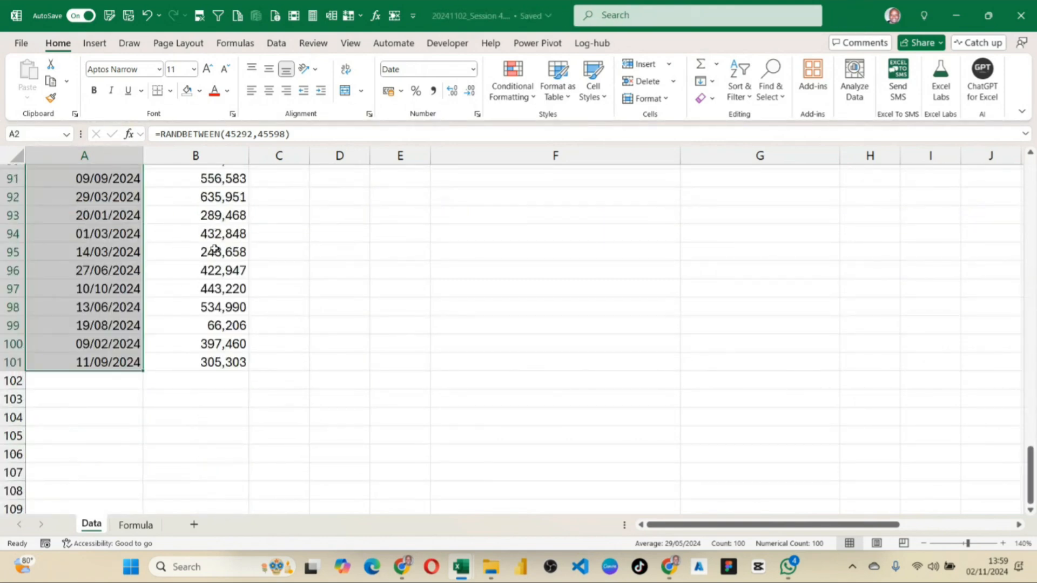
scroll(207, 338, up, 20)
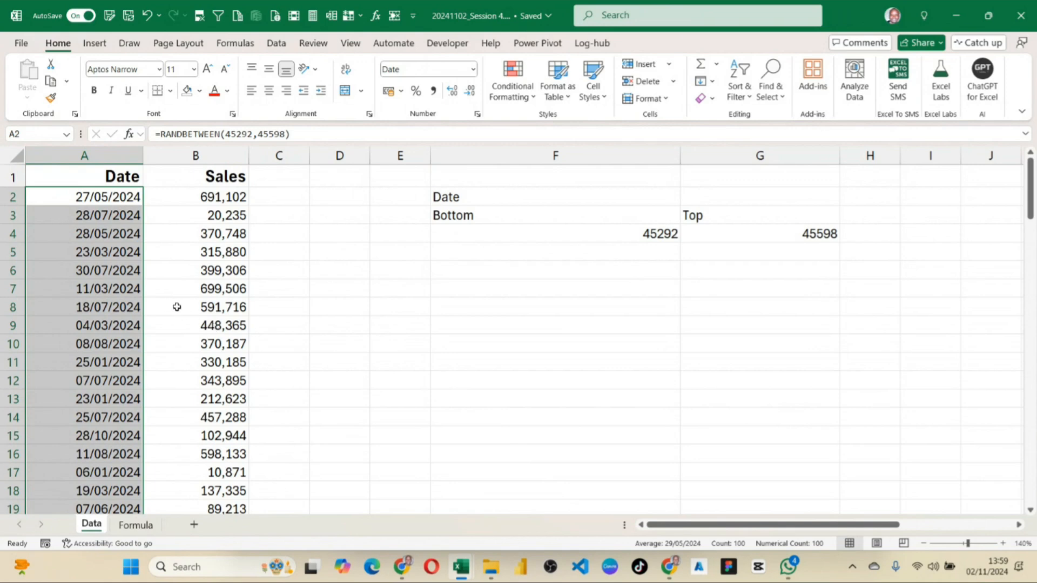
key(ctrl+z)
click(240, 357)
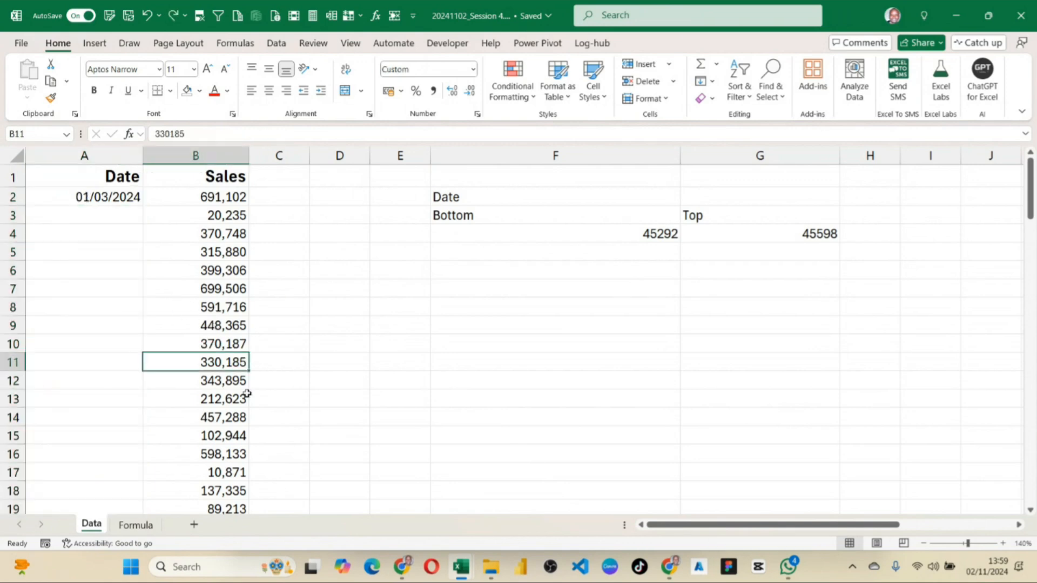
Clear the Sales value in B13 to leave a gap in the column.
click(219, 400)
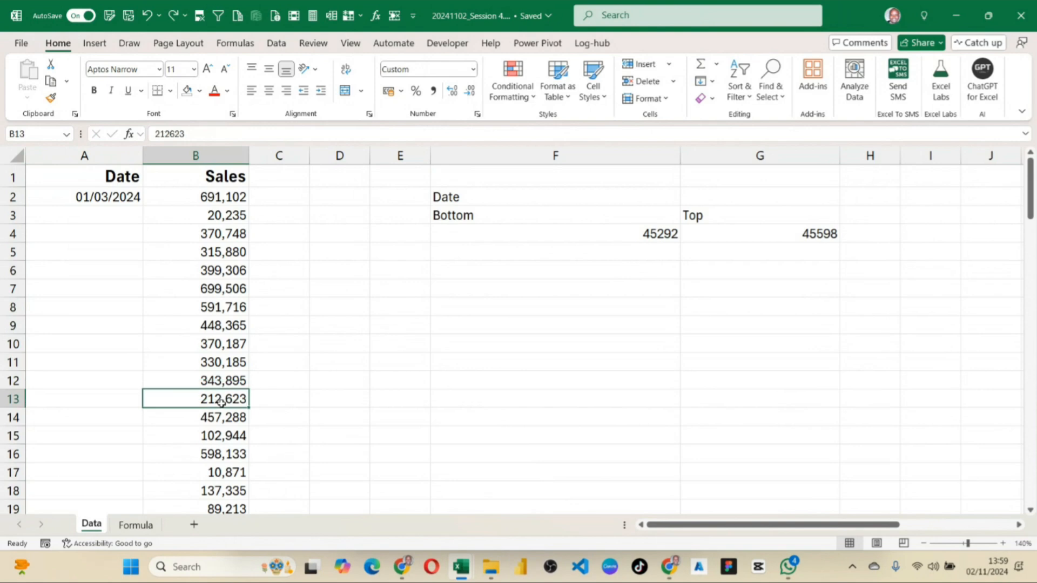
key(Delete)
click(299, 420)
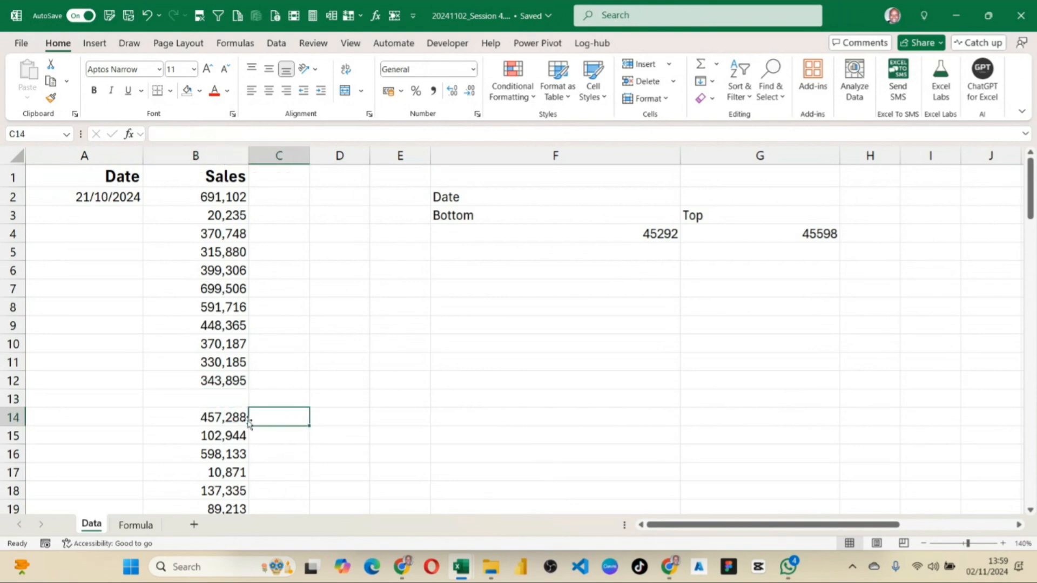
Fill the A2 formula down to A12 beside the gap, and undo both the fill and the cleared Sales value.
click(136, 203)
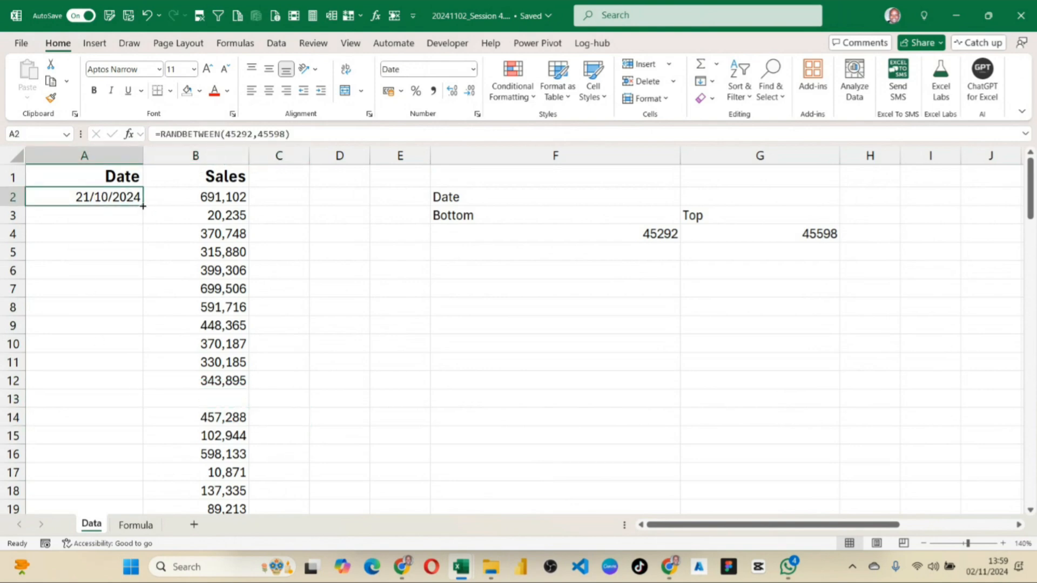
drag(143, 206, 140, 386)
click(139, 385)
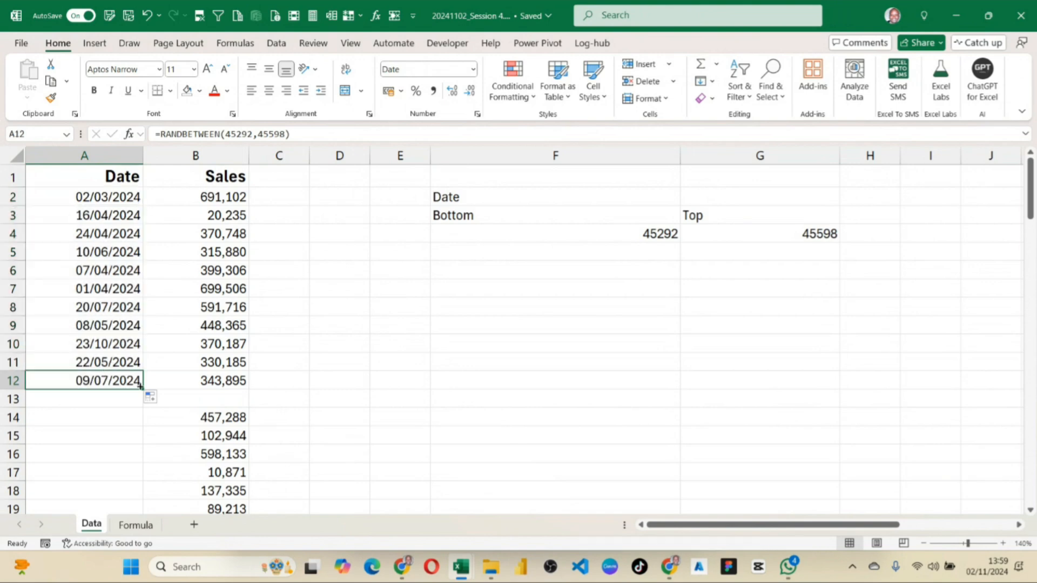
click(190, 380)
click(210, 399)
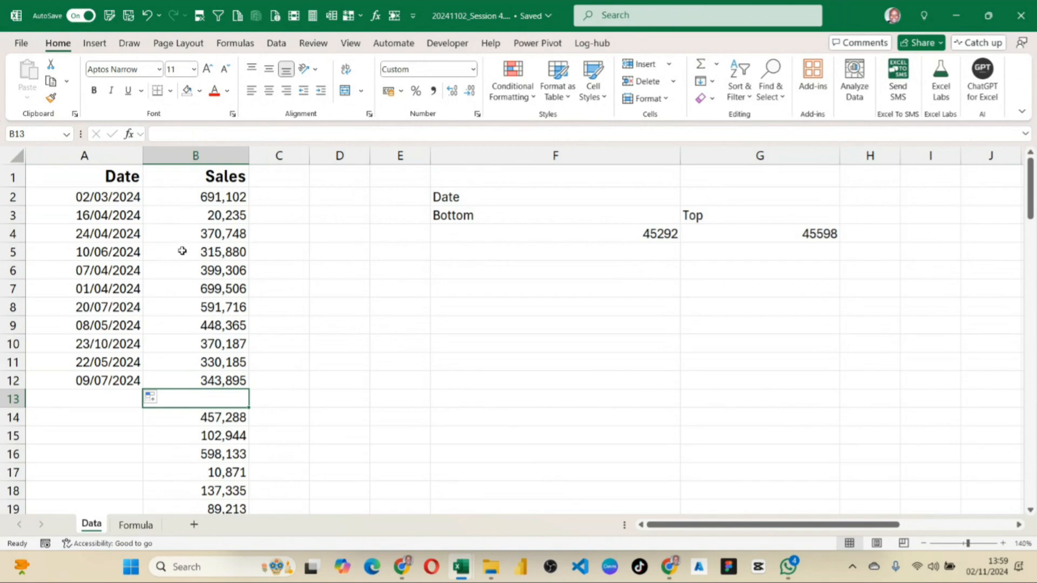
key(ctrl+z)
key(ctrl+z)
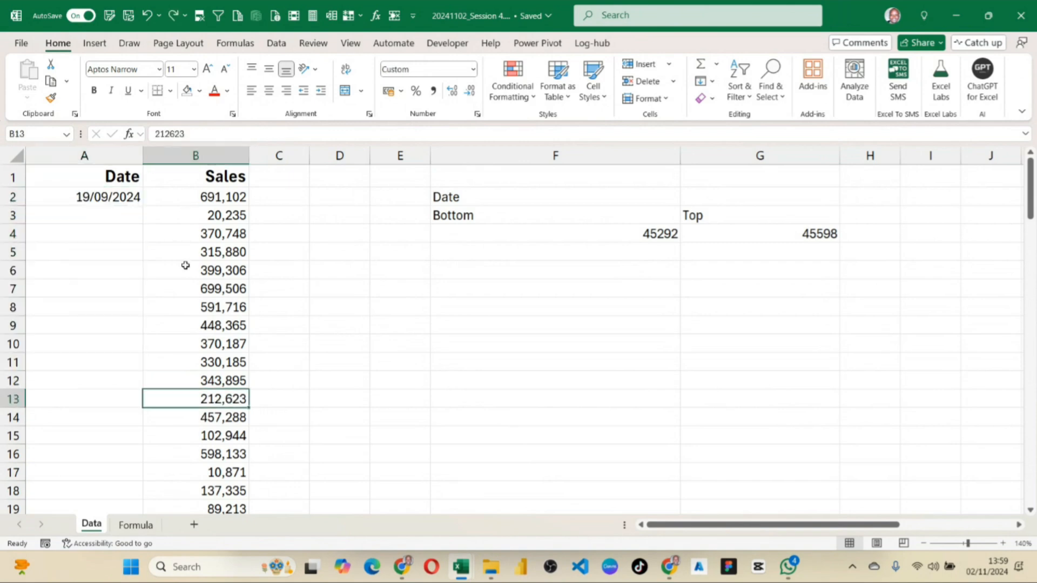
Insert a blank column between the Date and Sales columns.
click(174, 156)
click(642, 64)
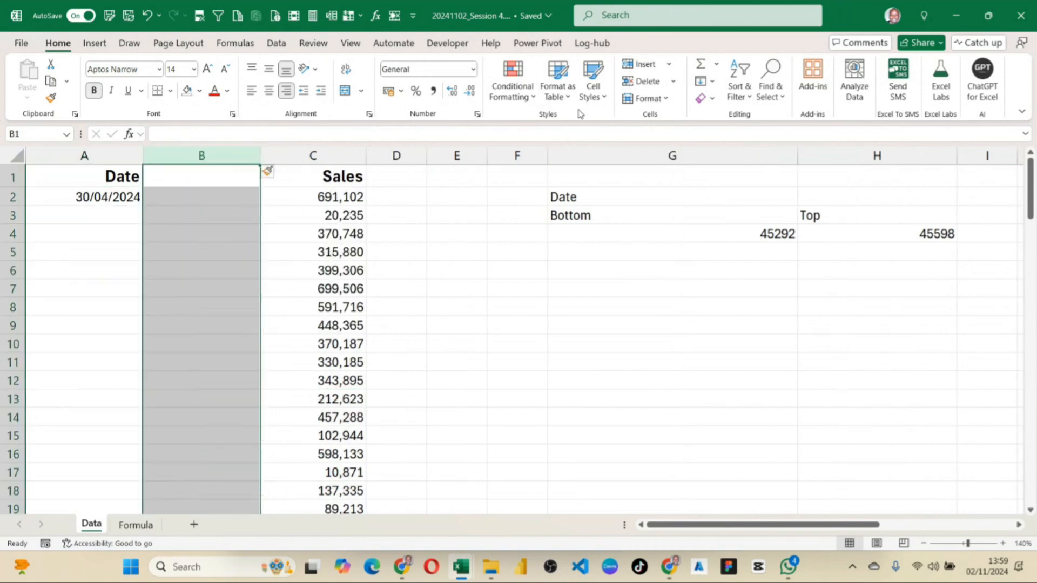
click(237, 271)
Try to auto-fill the A2 formula down with the blank column beside it, and select Sales values C2:C15.
click(128, 202)
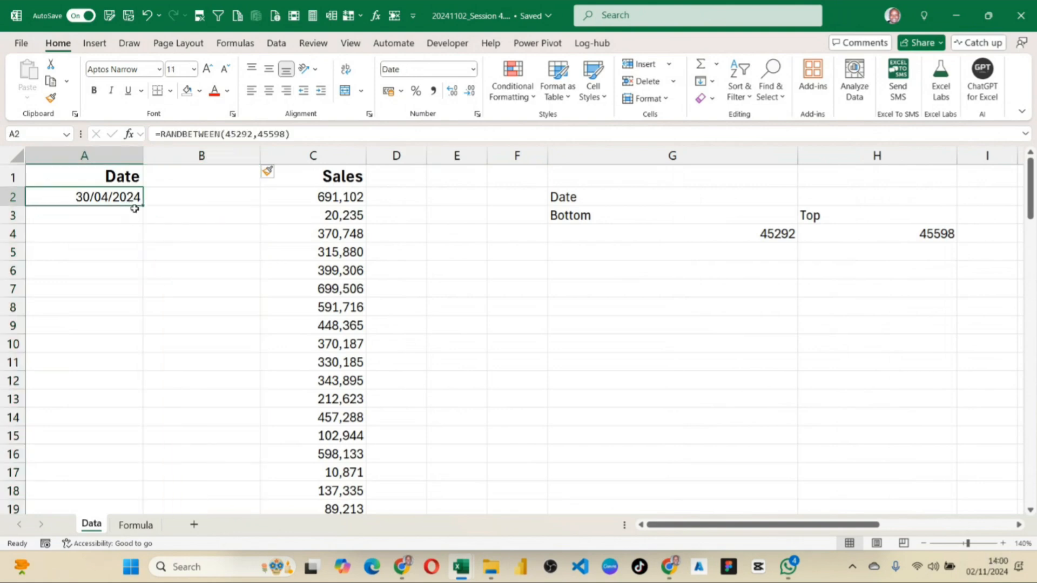
double_click(144, 208)
click(163, 253)
drag(192, 157, 178, 335)
click(311, 196)
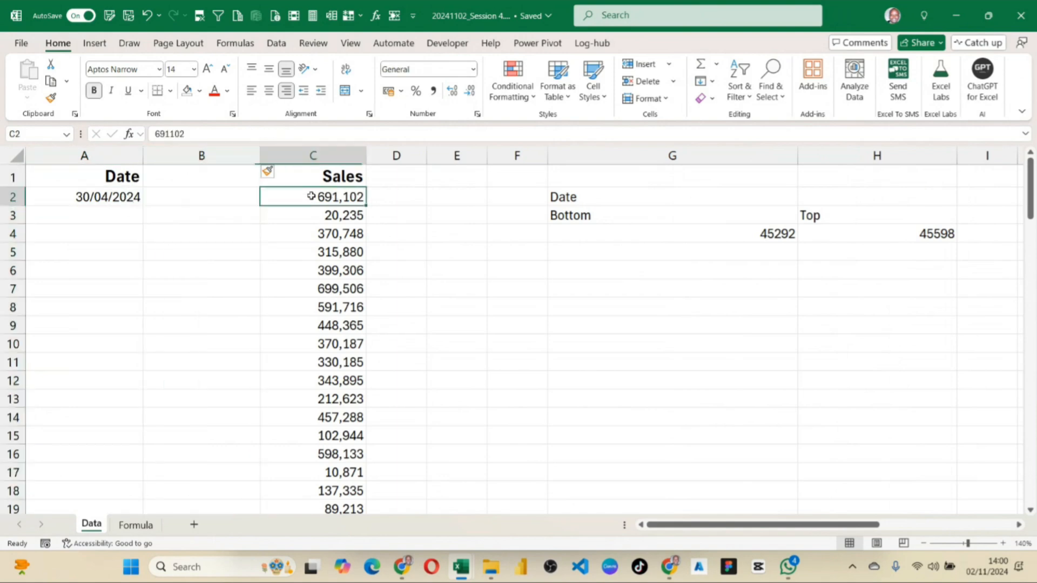
drag(311, 196, 335, 435)
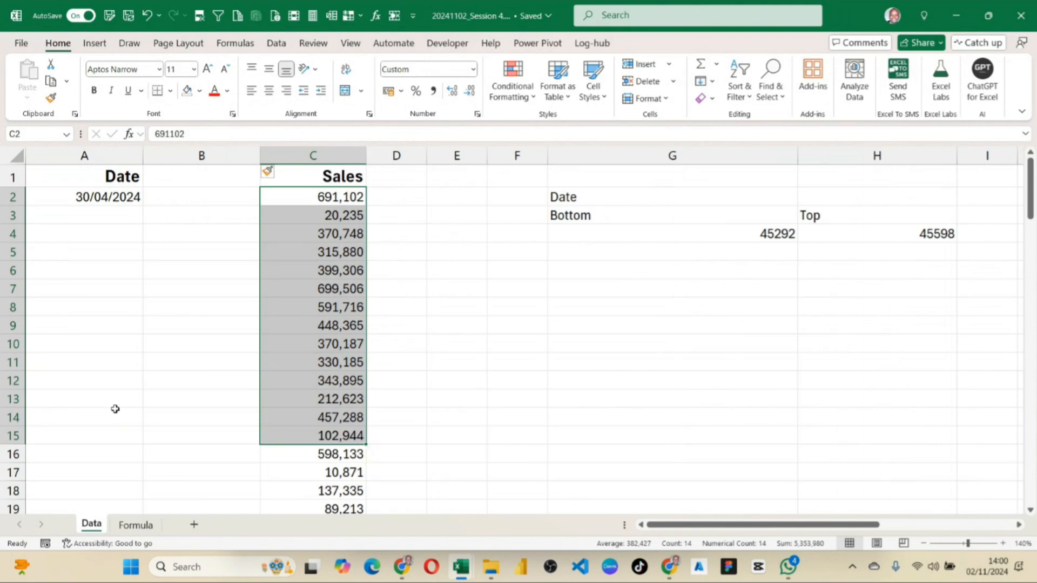
Delete the blank column B between Date and Sales.
click(220, 154)
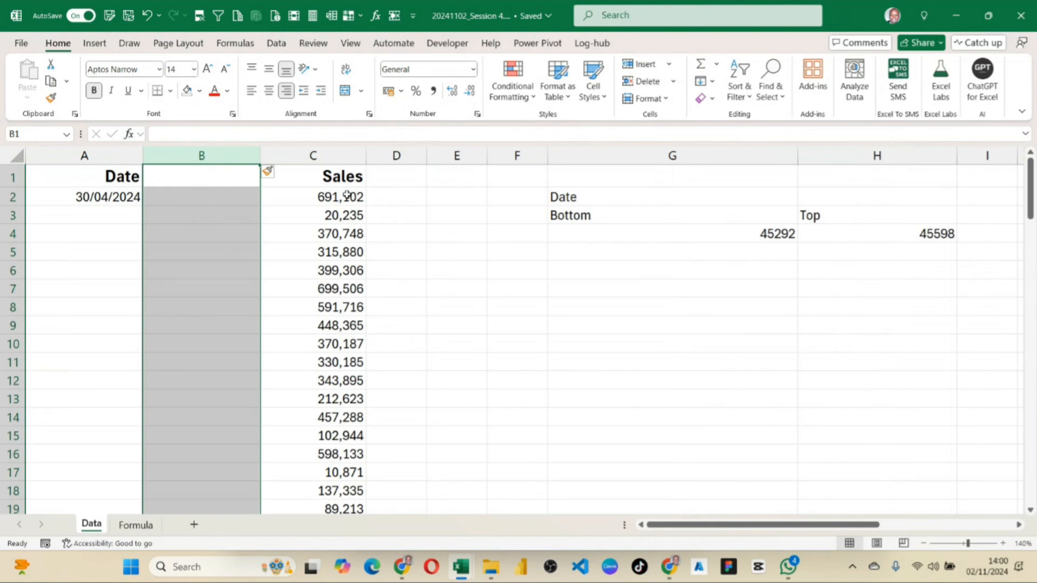
click(641, 81)
click(265, 325)
click(125, 198)
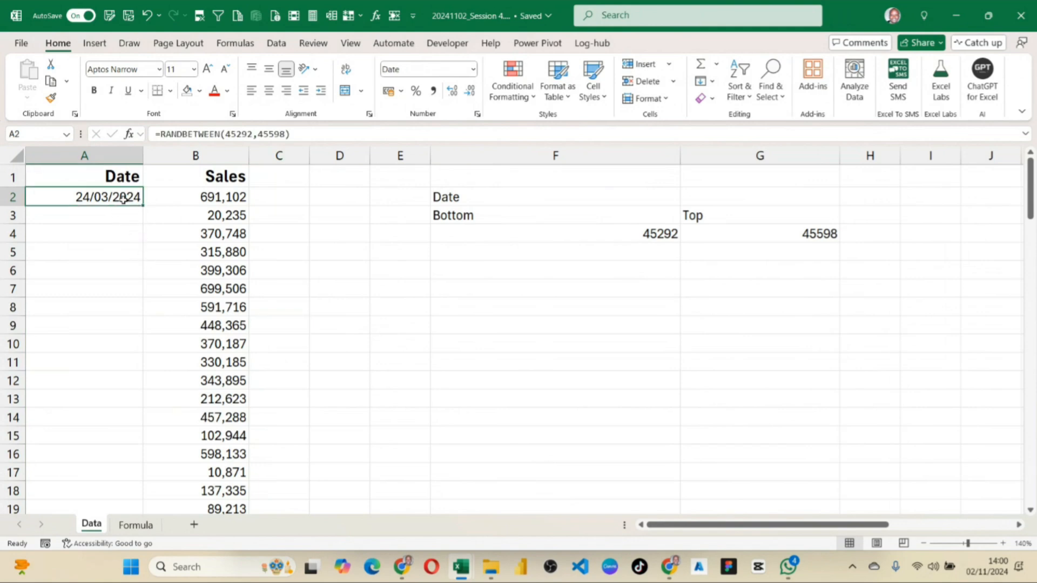
click(214, 211)
double_click(214, 212)
click(370, 289)
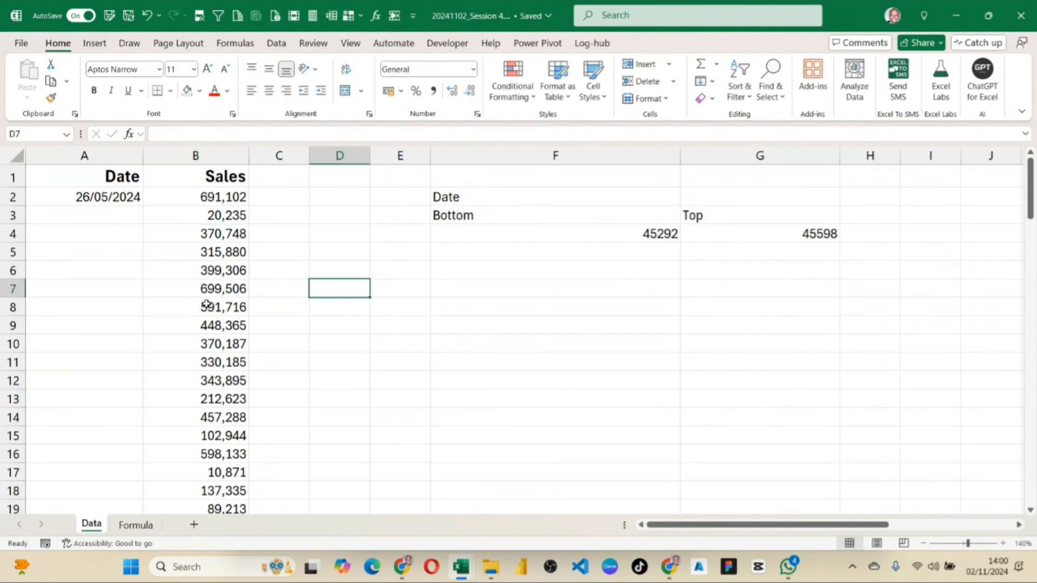
click(119, 199)
double_click(156, 267)
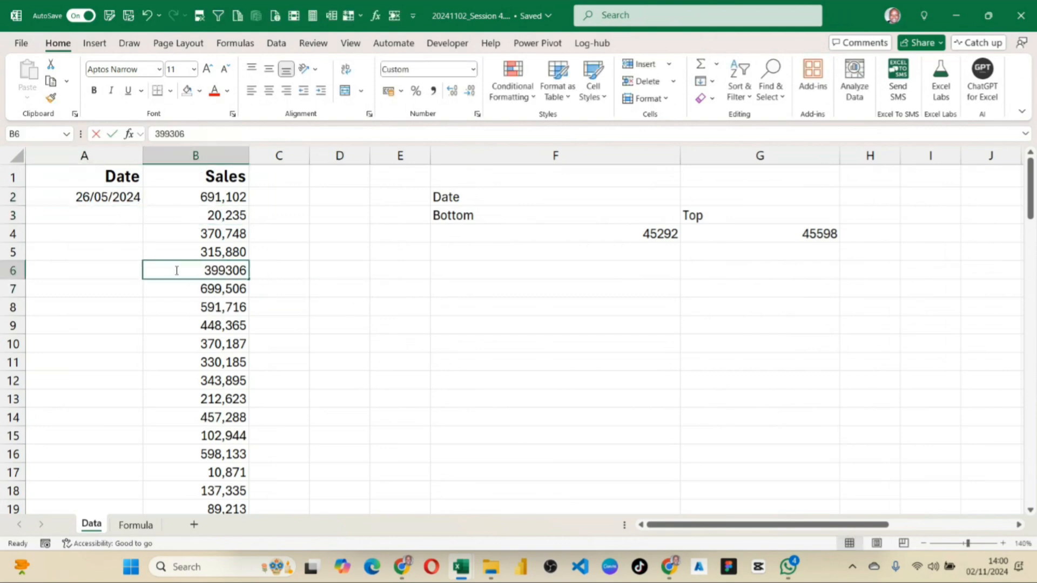
click(339, 270)
Fill the A2 random date formula down through A101 and check that it reaches the last Sales row.
click(116, 202)
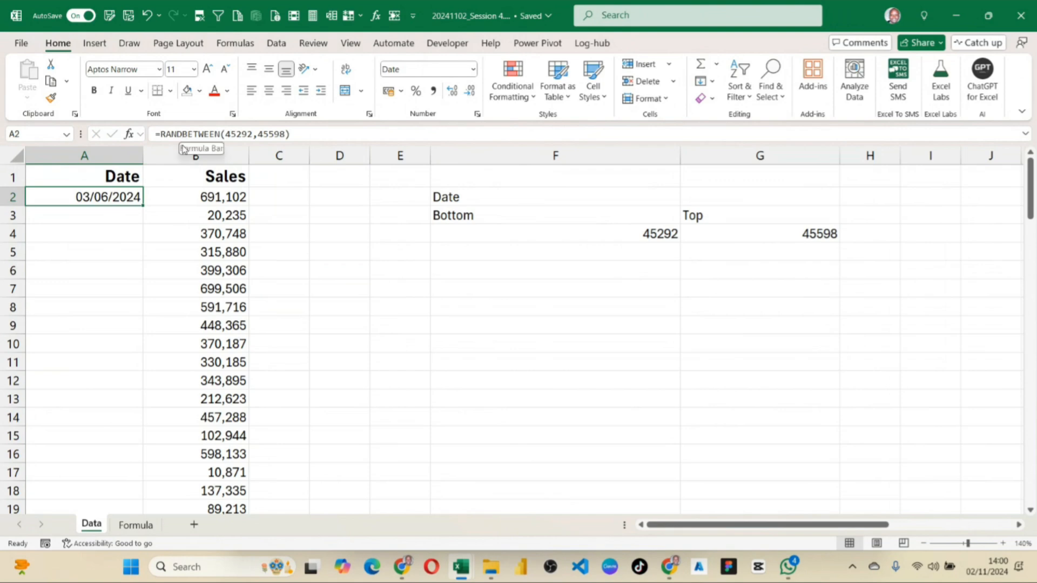
double_click(142, 205)
scroll(126, 235, down, 14)
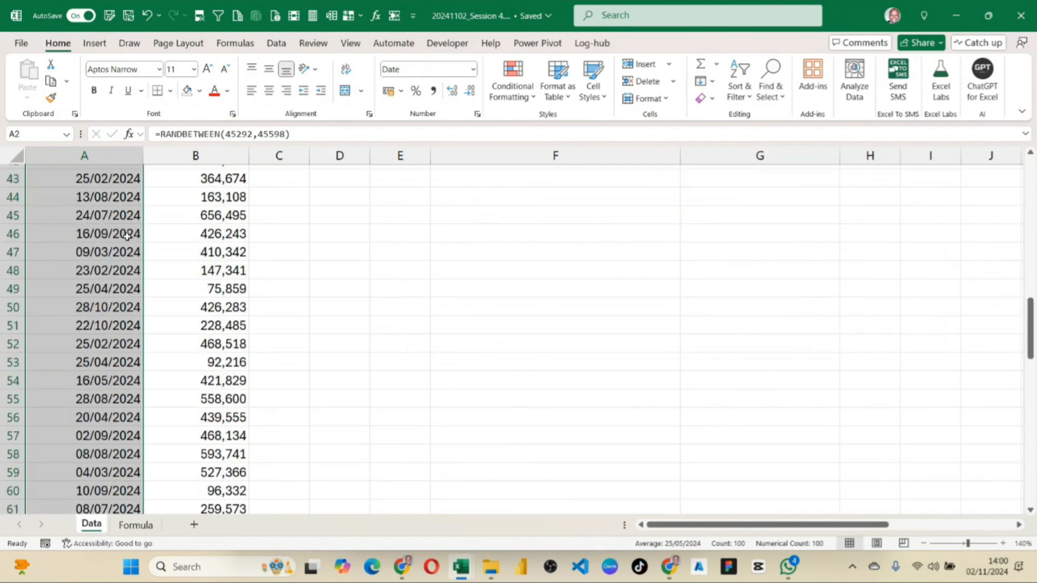
scroll(127, 235, down, 20)
scroll(129, 241, up, 6)
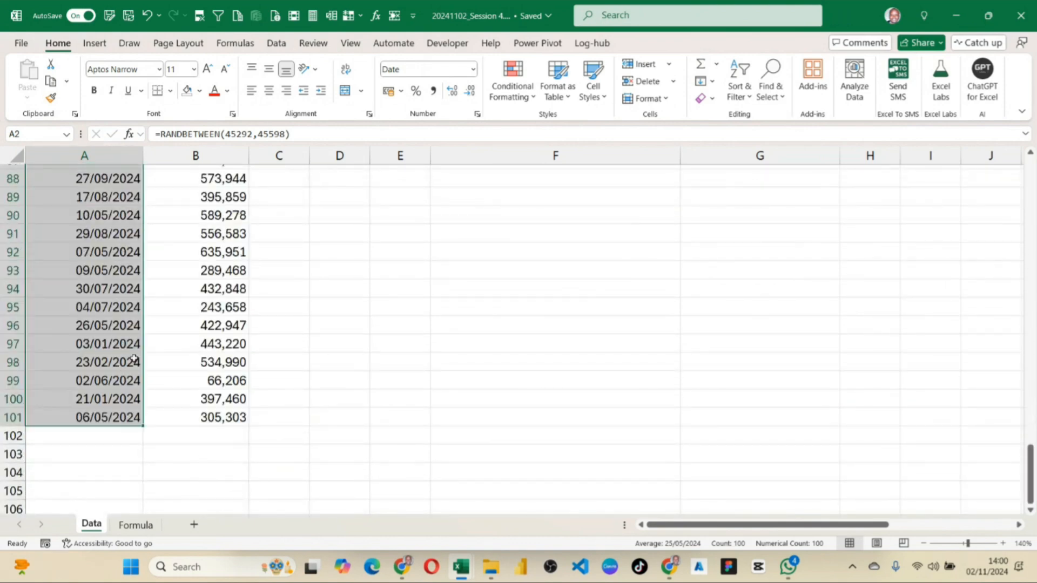
scroll(178, 397, up, 20)
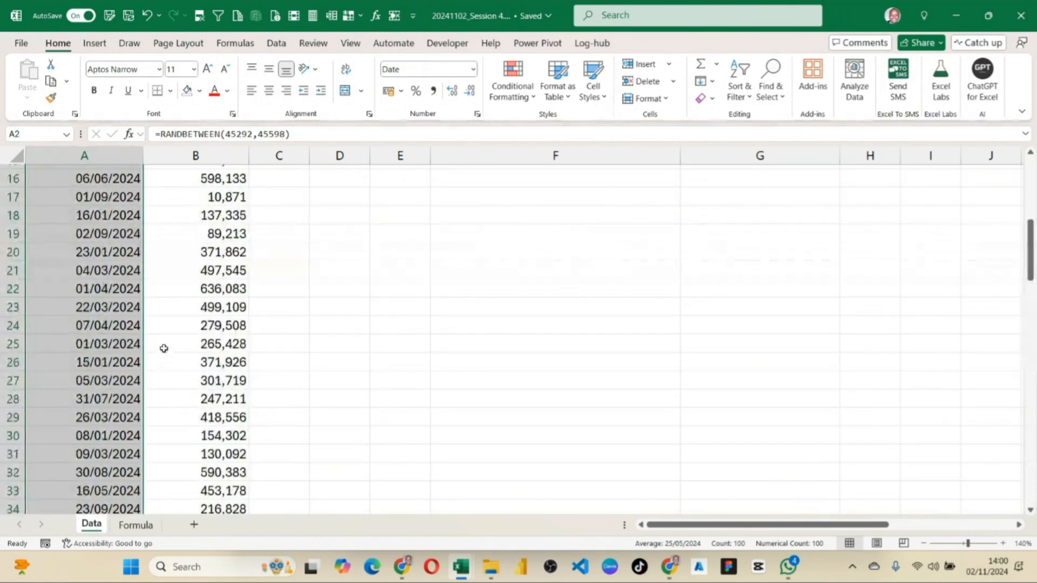
scroll(164, 349, up, 5)
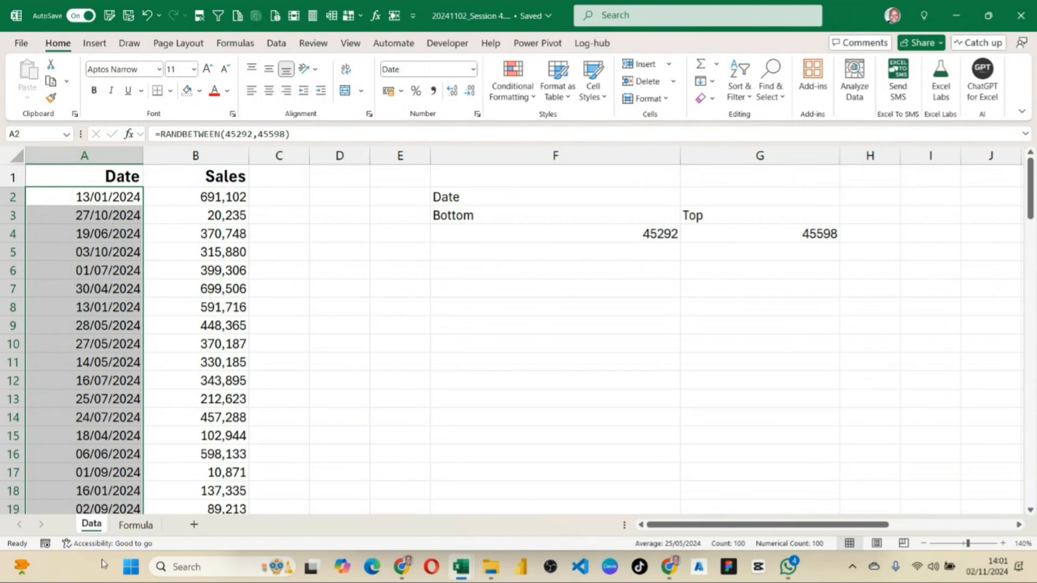
Select the dates A2:A101 and choose the 14 Mar 2012 date type in Format Cells.
scroll(111, 353, down, 8)
scroll(100, 306, up, 8)
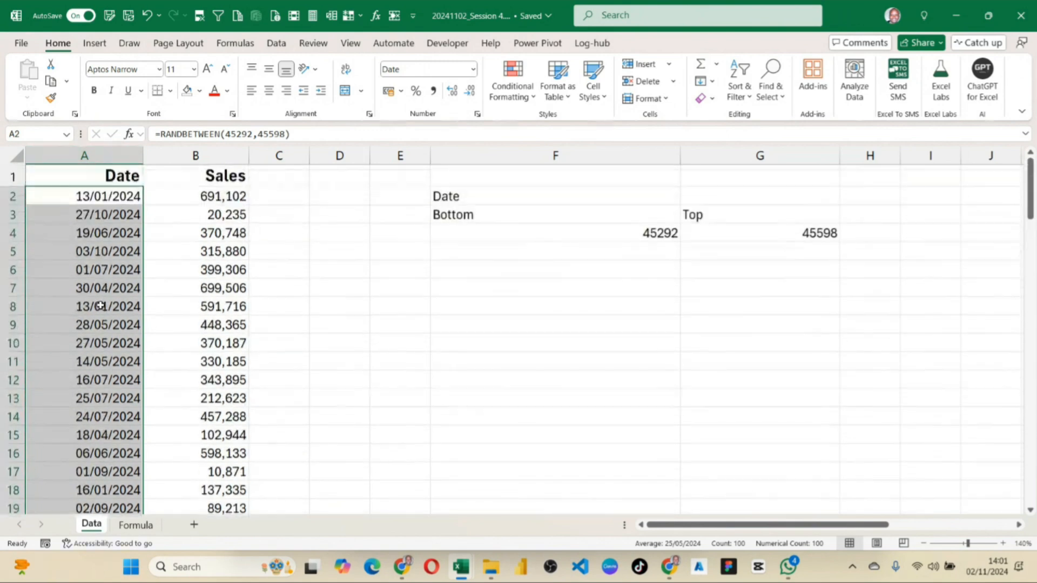
click(100, 198)
key(ctrl+shift+Down)
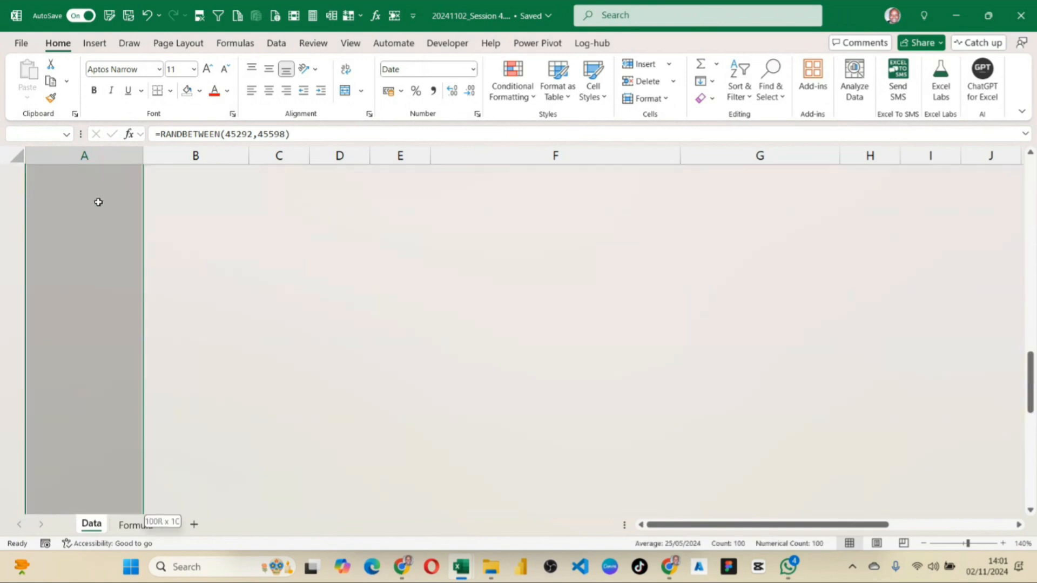
scroll(102, 213, up, 16)
scroll(102, 218, up, 11)
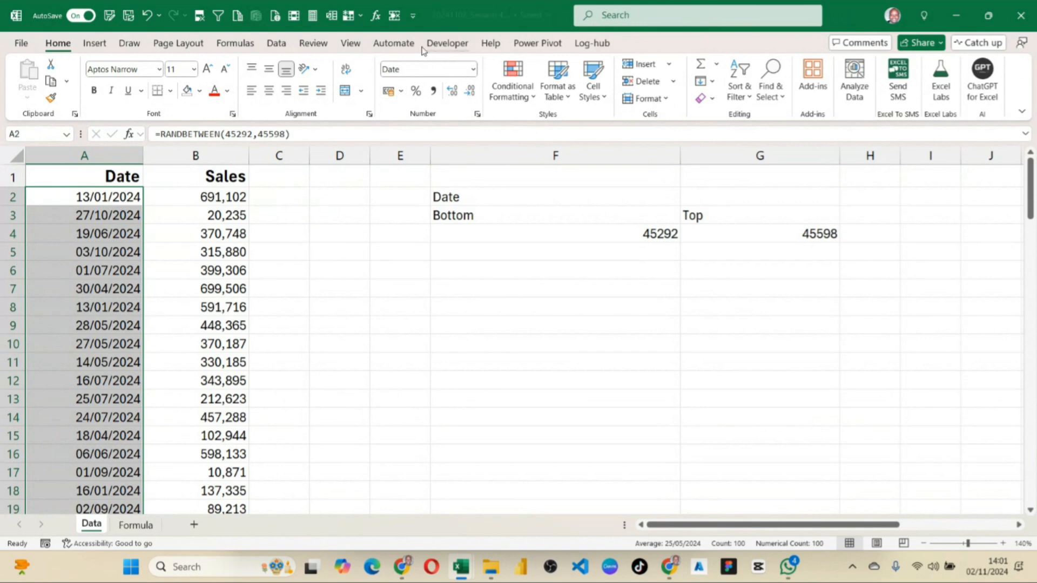
click(477, 114)
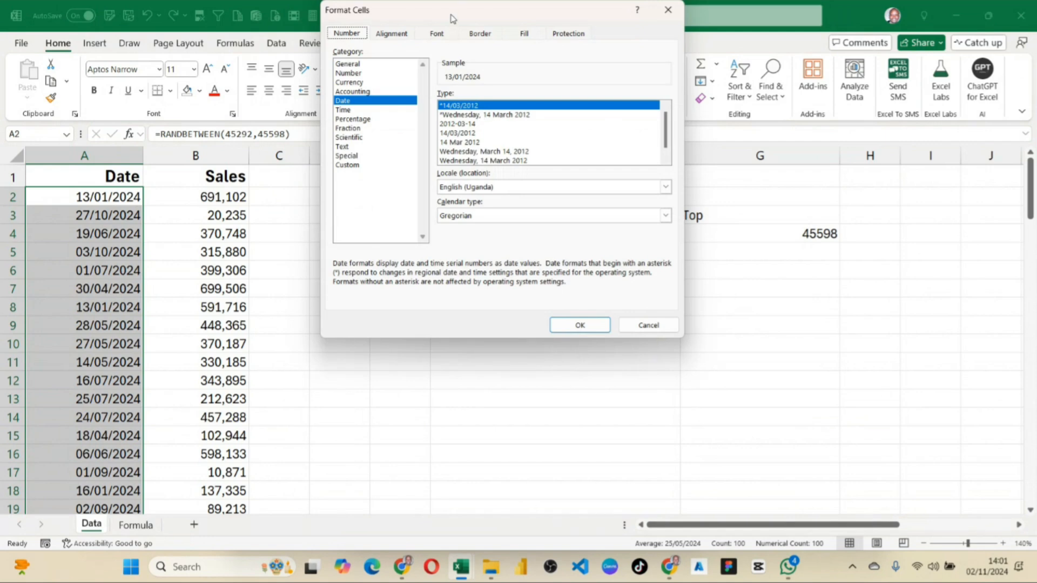
drag(451, 14, 408, 129)
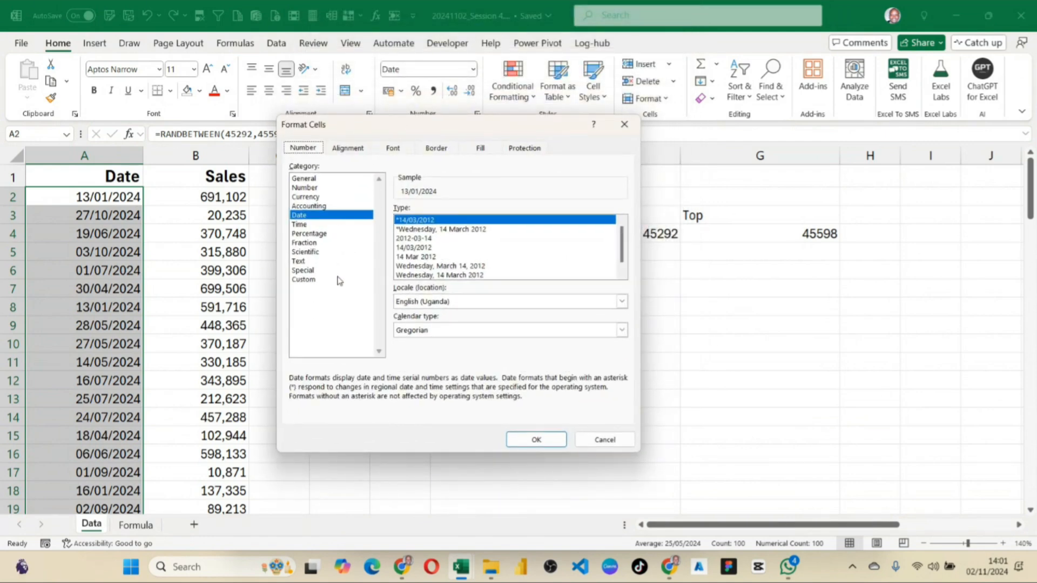
click(422, 258)
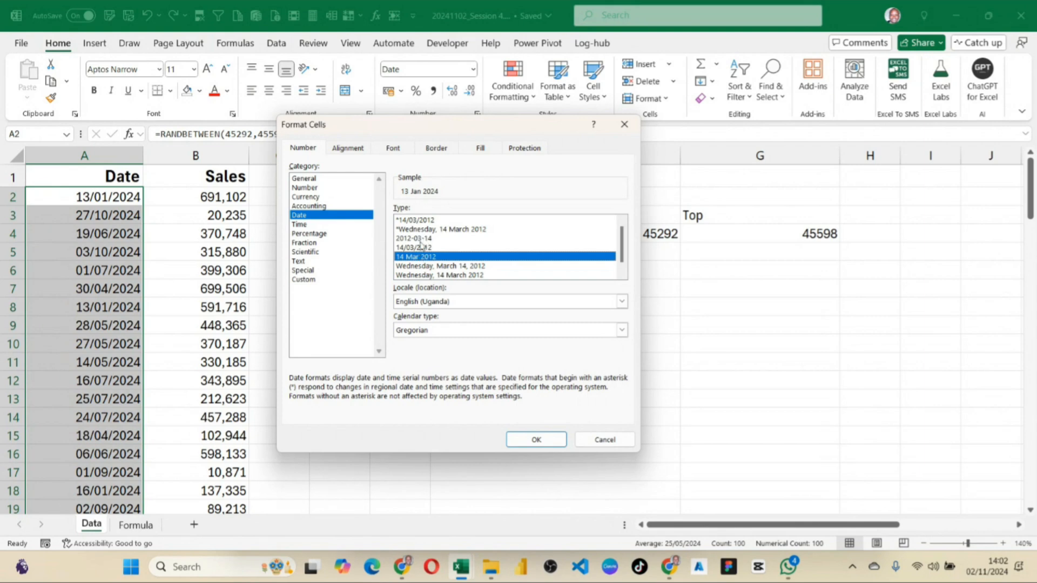
Apply the chosen 14 Mar 2012 type to the selected dates and enter the custom number format code dd-mmm-yyyy for them.
click(560, 443)
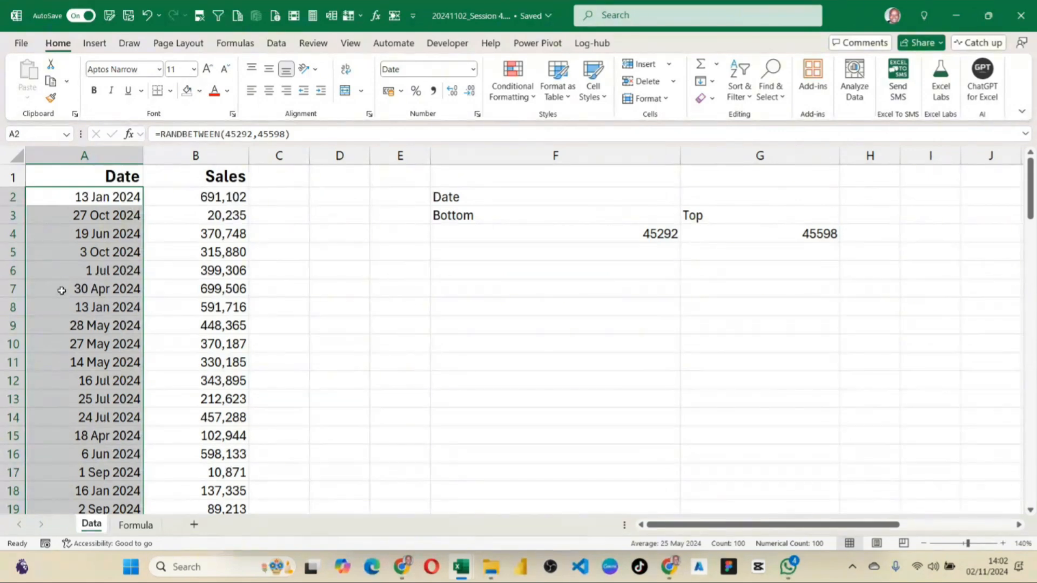
click(477, 114)
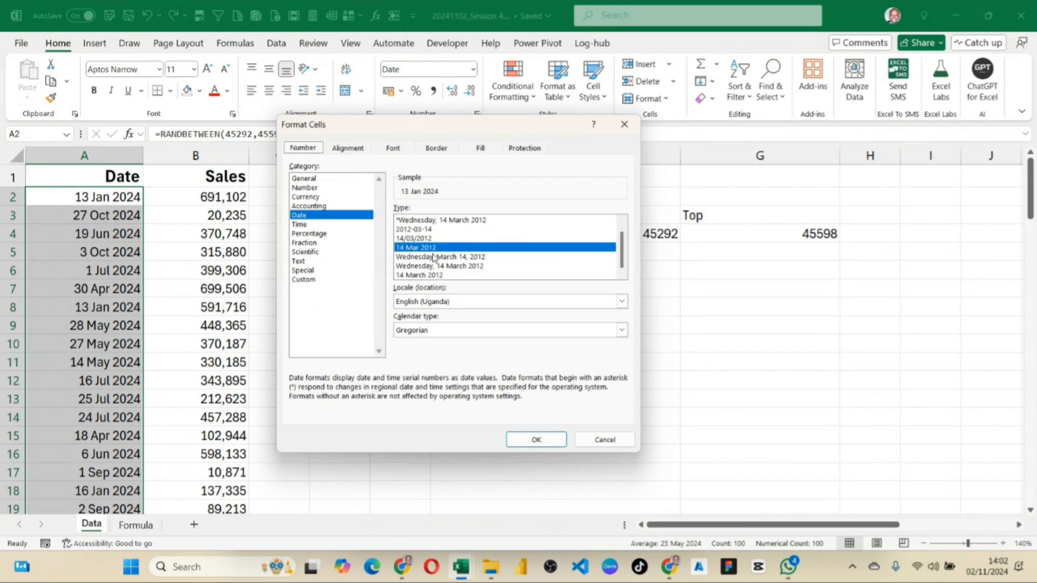
click(313, 280)
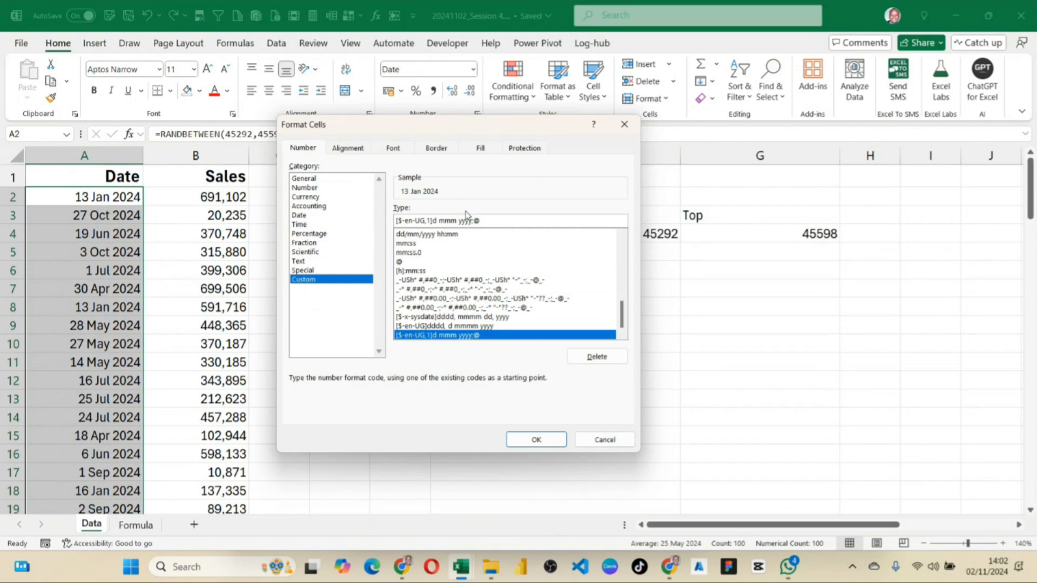
drag(492, 220, 381, 225)
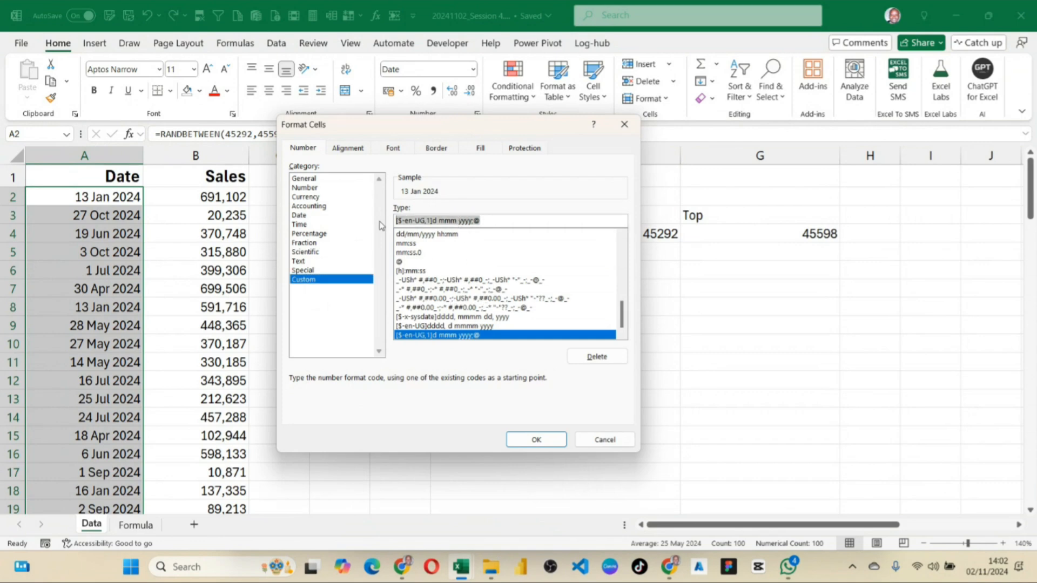
key(BackSpace)
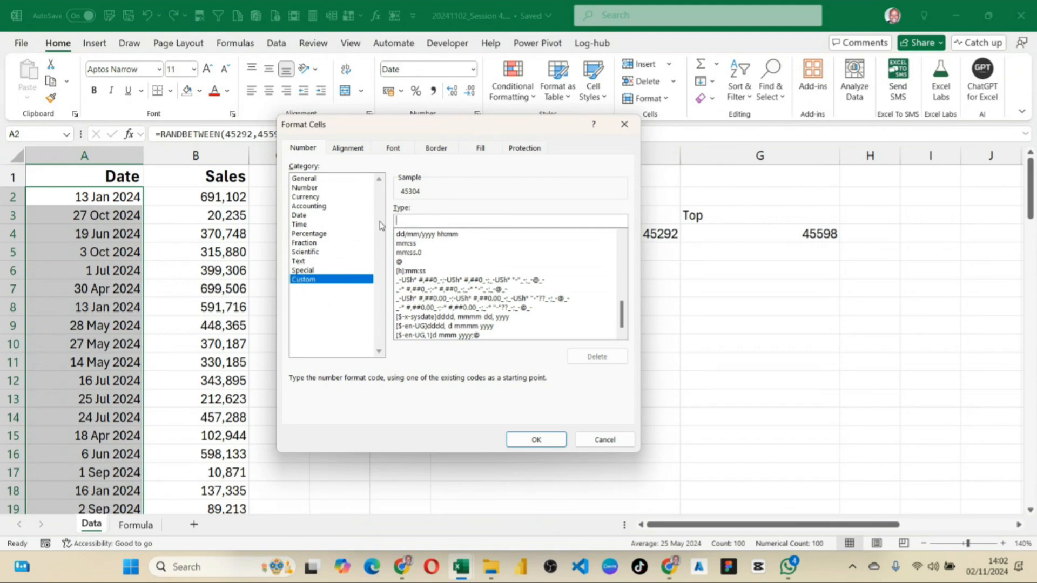
text(dd)
text(-mmm-)
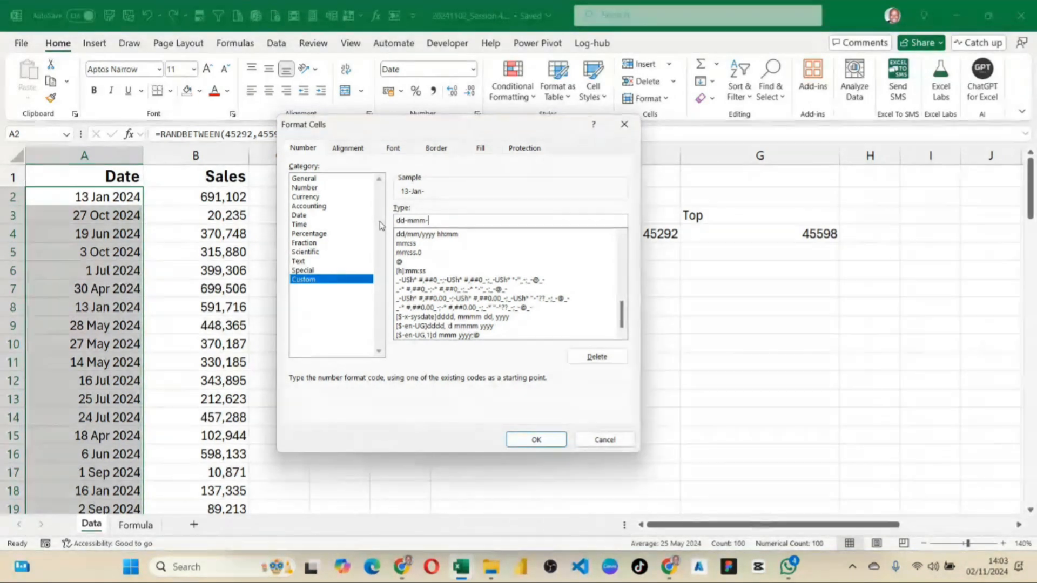
text(yyyy)
double_click(411, 221)
double_click(435, 221)
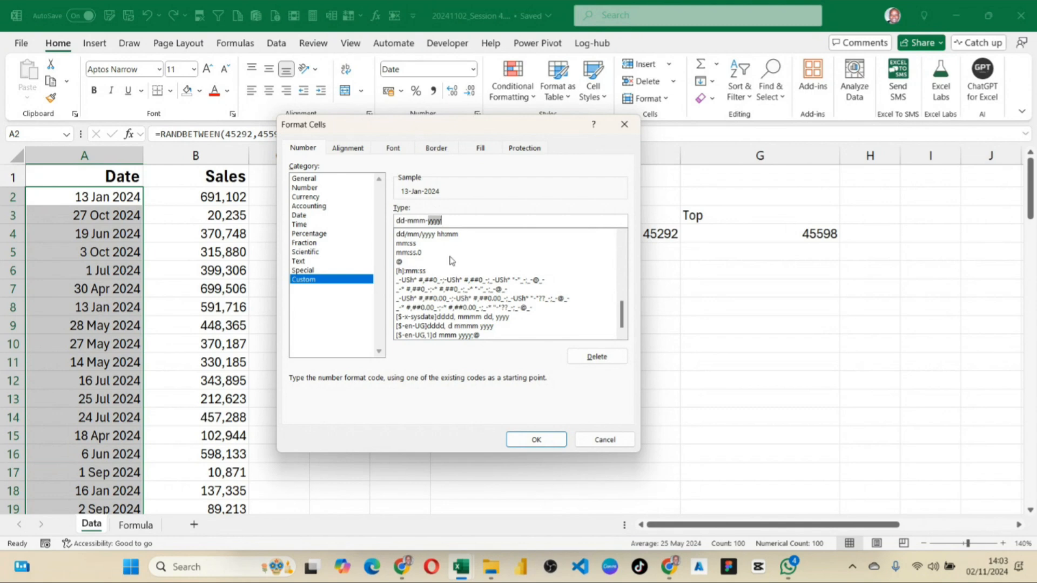
Remove the year part from the custom format code and apply dd-mmm to the selected dates.
click(450, 220)
drag(425, 219, 450, 219)
key(BackSpace)
click(536, 440)
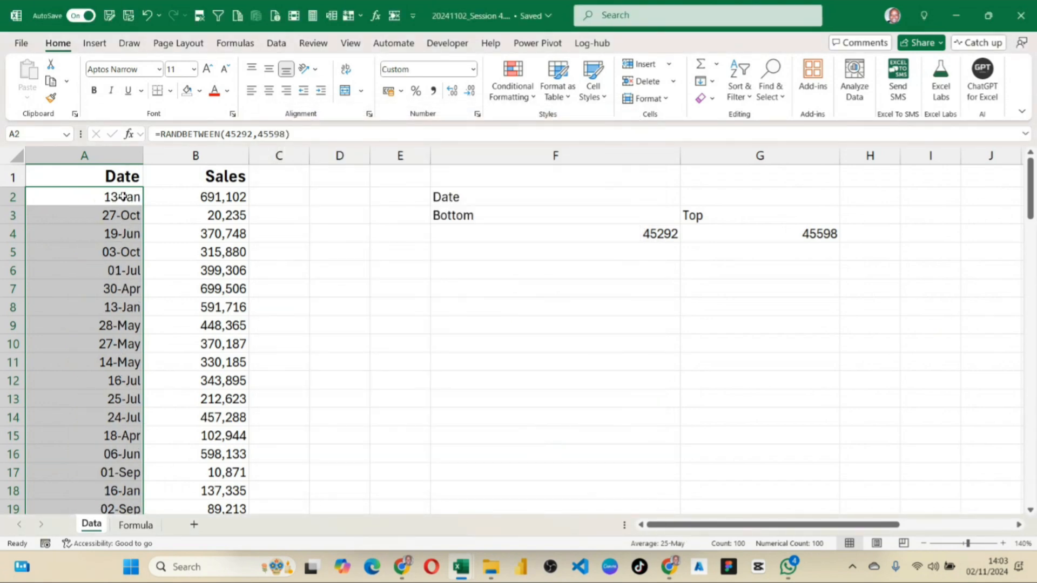
Set the custom number format of the selected dates in the Date column to dd-mmm-yyyy.
click(478, 114)
click(449, 220)
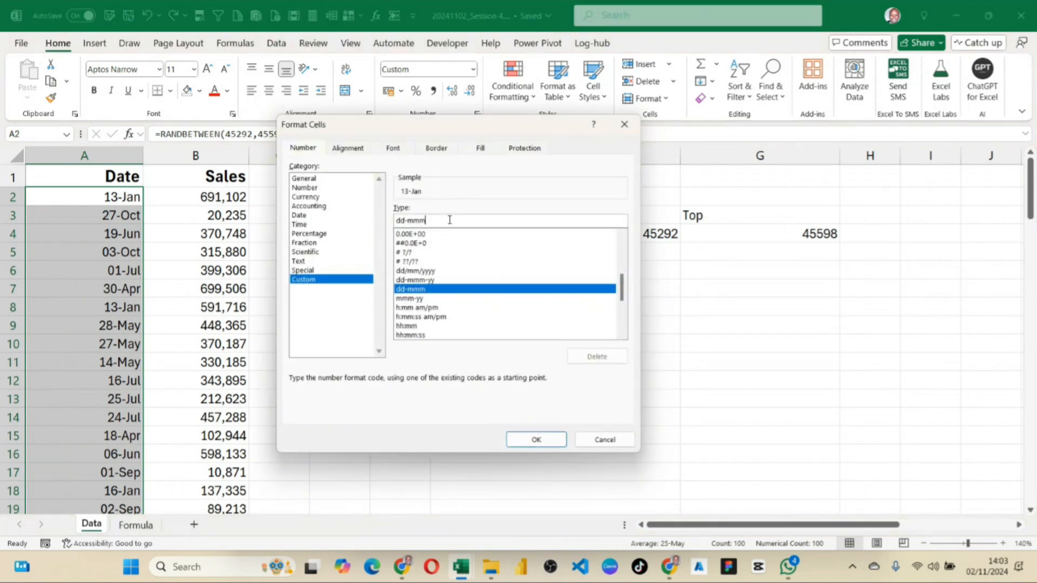
text(-)
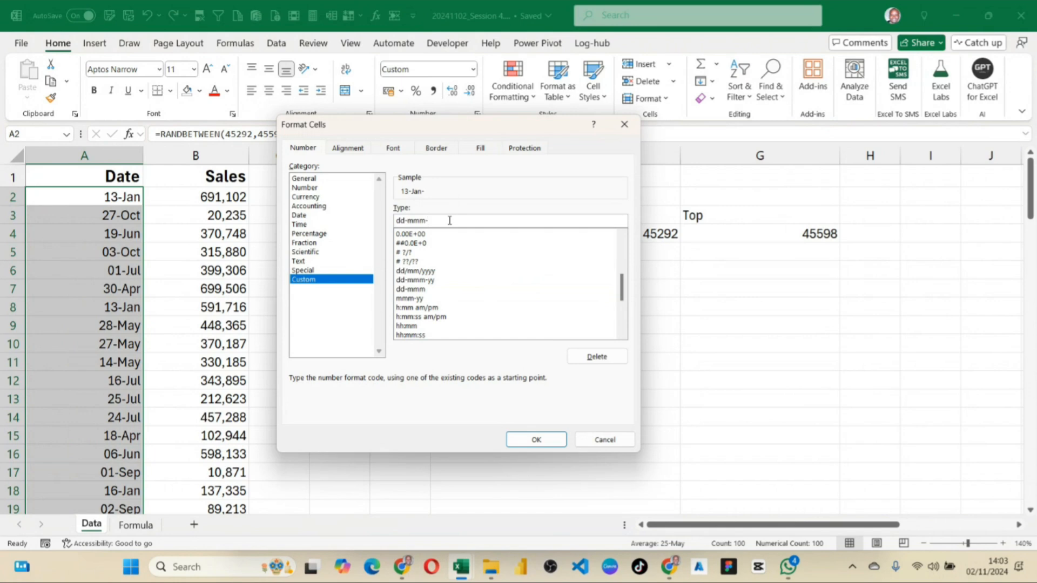
text(yyyy)
key(Return)
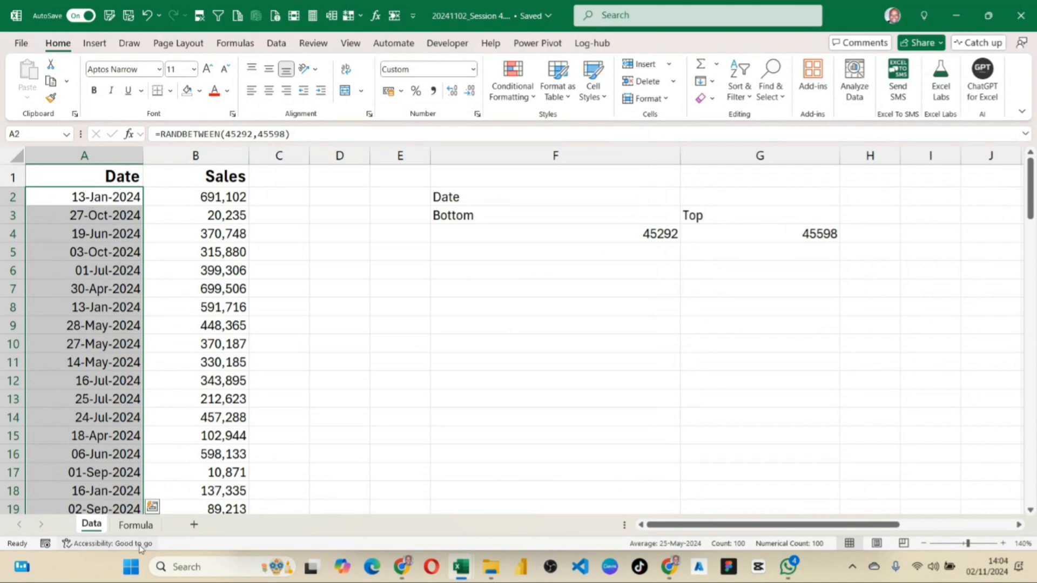
Enter the heading Date Format in cell D2 of the Formula sheet and widen column D to fit it.
click(142, 530)
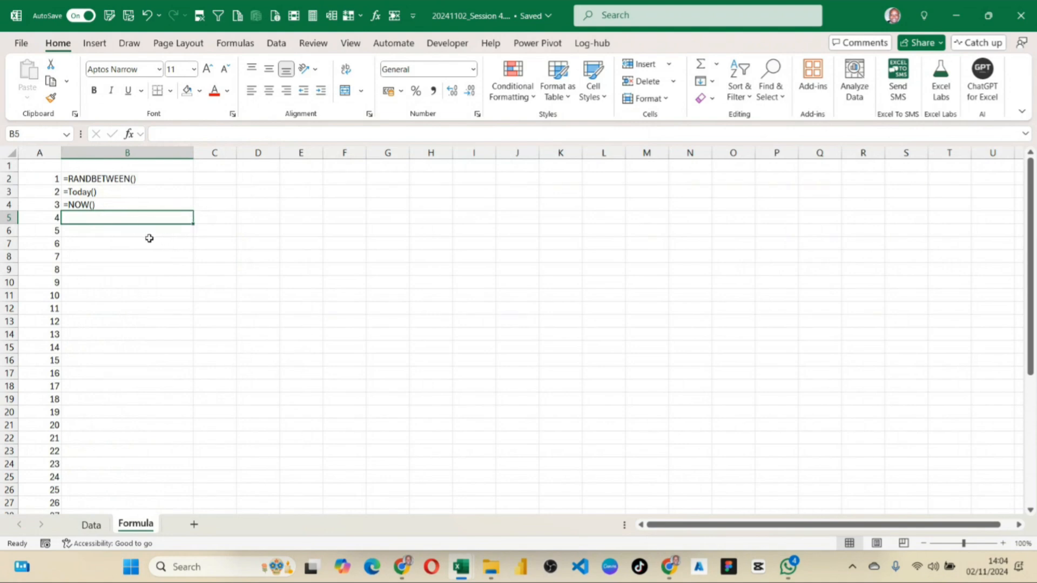
click(218, 179)
click(248, 179)
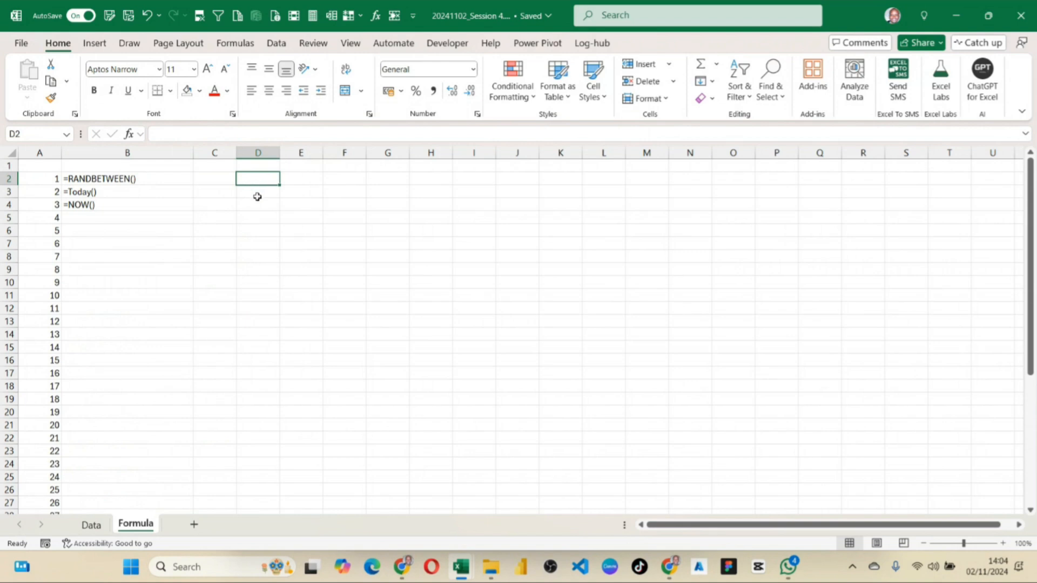
text(Dat)
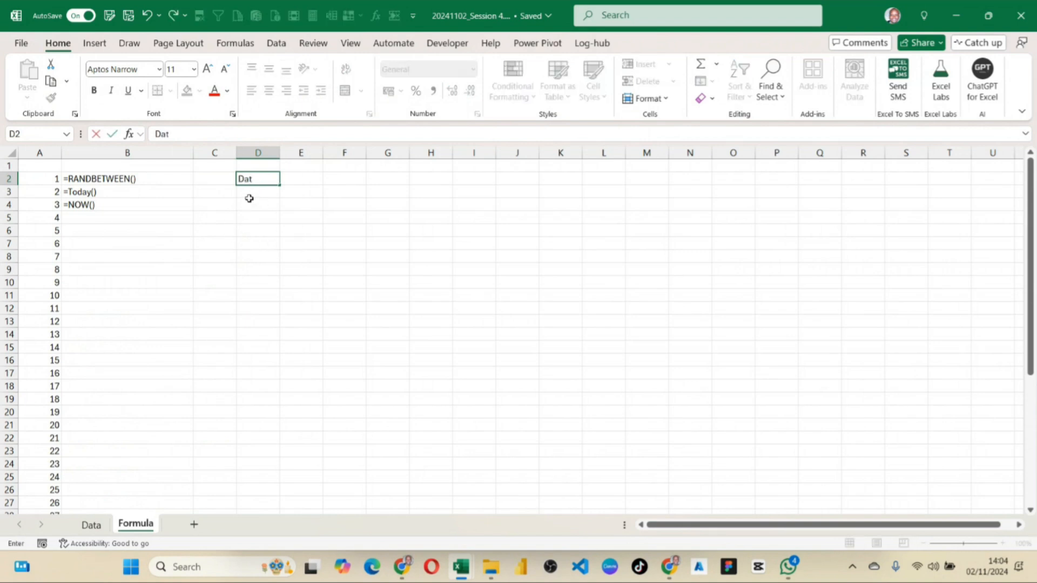
text(e Format)
key(Return)
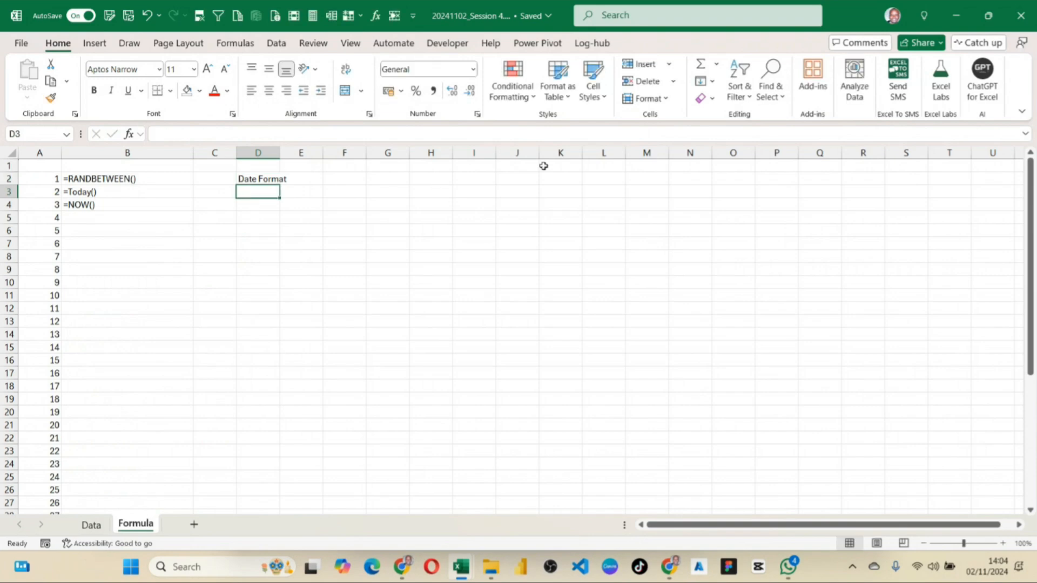
drag(280, 152, 313, 153)
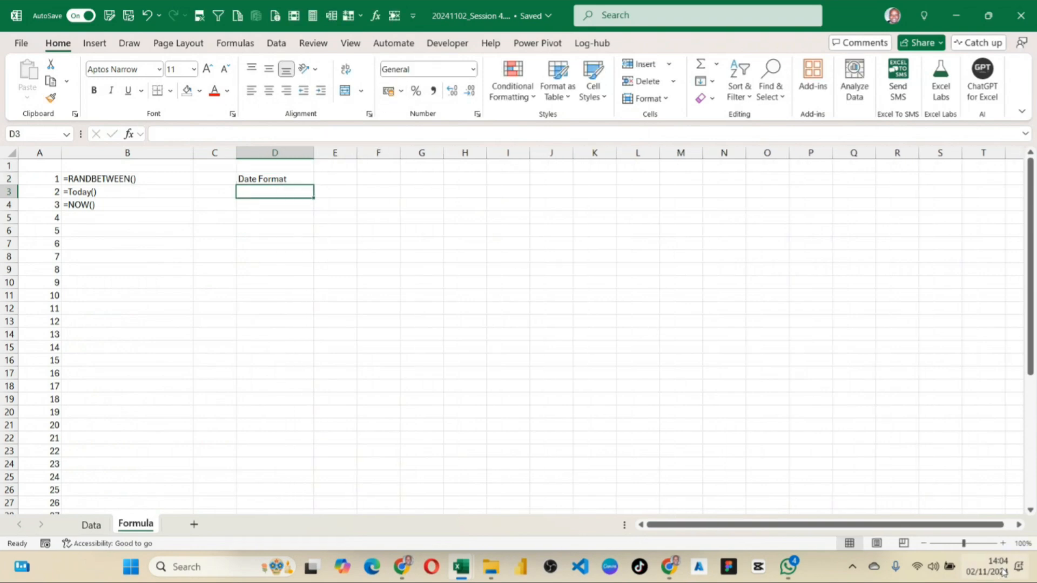
Enter the format code dd in D3 and its example value 02 in E3.
click(1002, 543)
click(1003, 543)
click(1003, 543)
scroll(525, 362, up, 1)
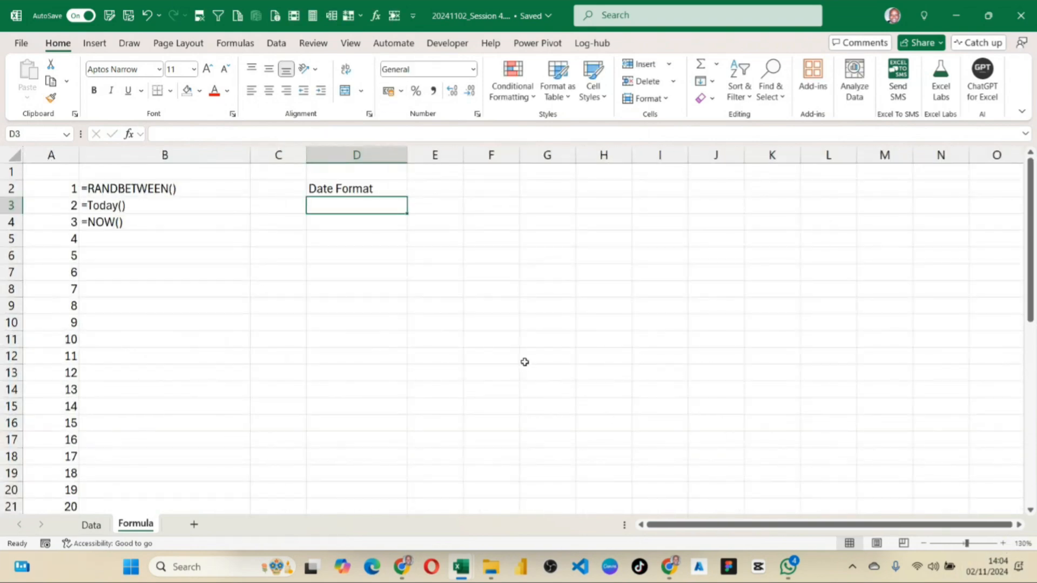
text(dd)
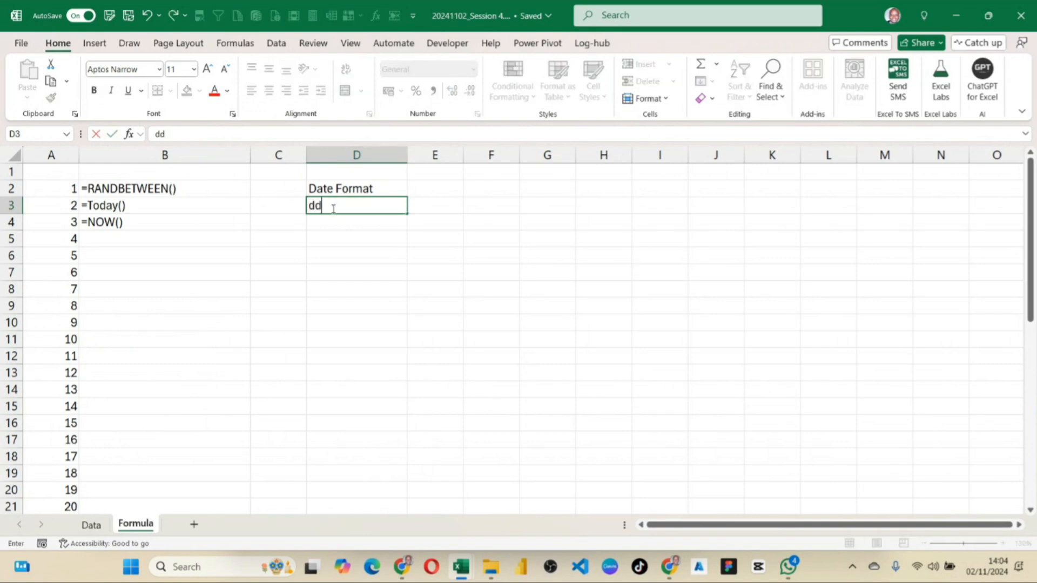
click(424, 206)
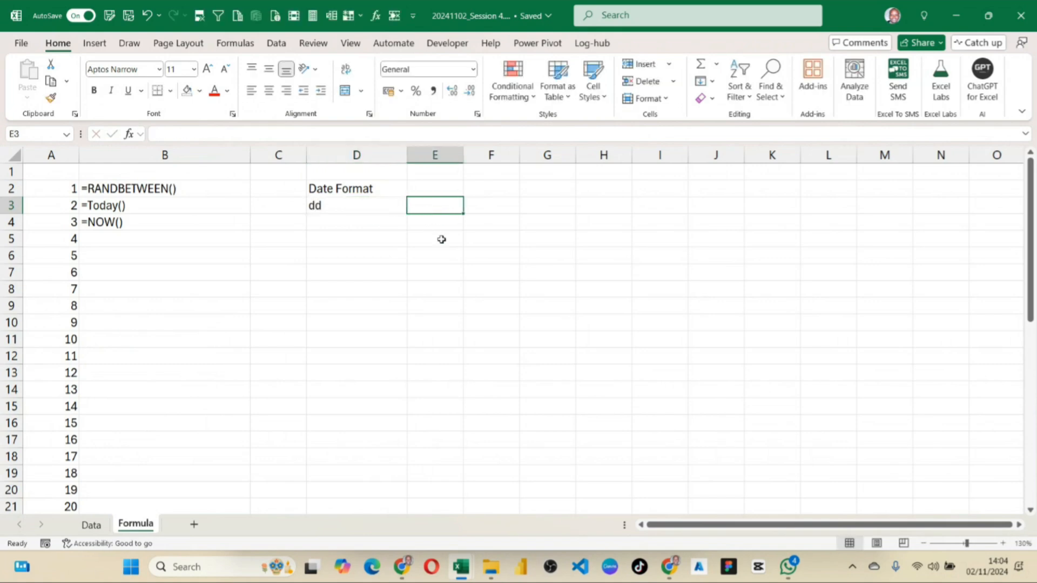
text(02)
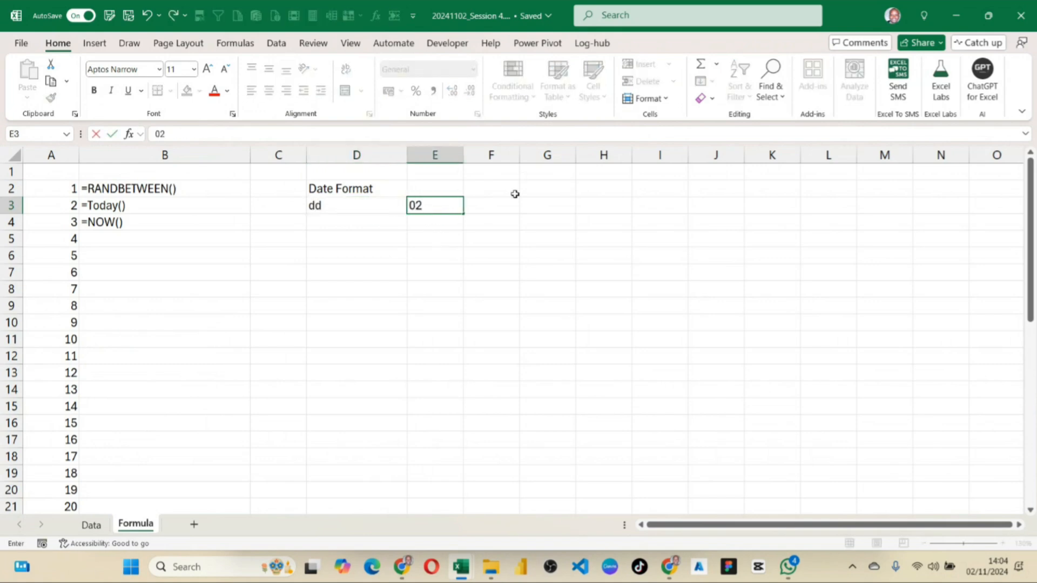
click(489, 239)
Give cell E3 the custom number format 00 to display the leading zero.
click(455, 207)
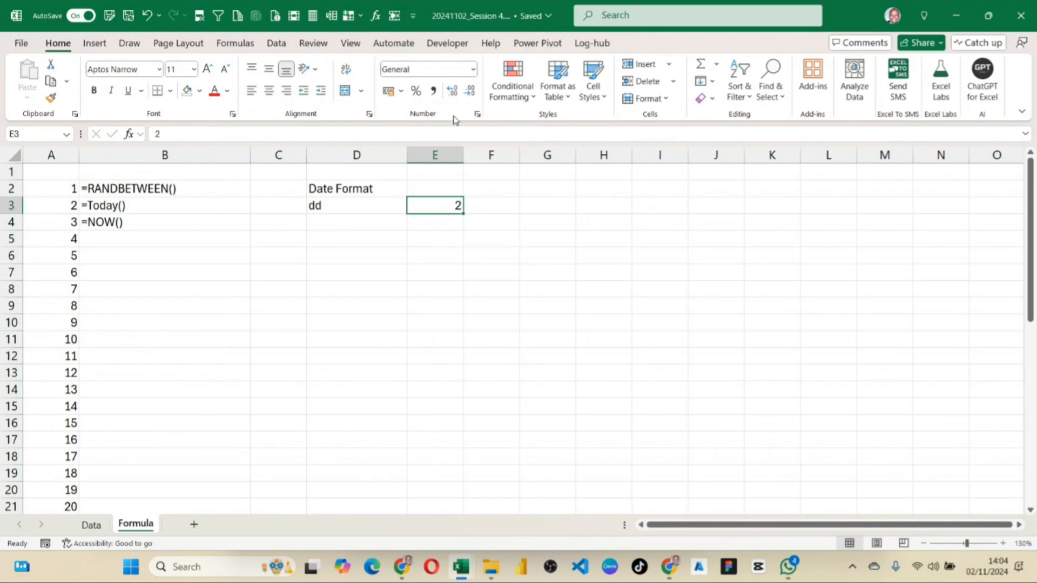
click(477, 114)
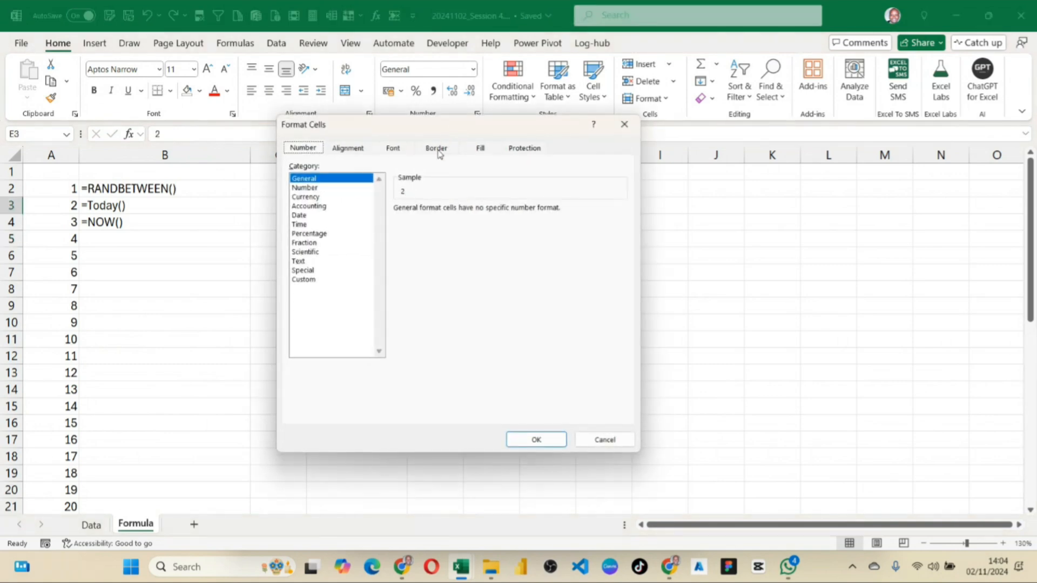
click(307, 279)
double_click(417, 220)
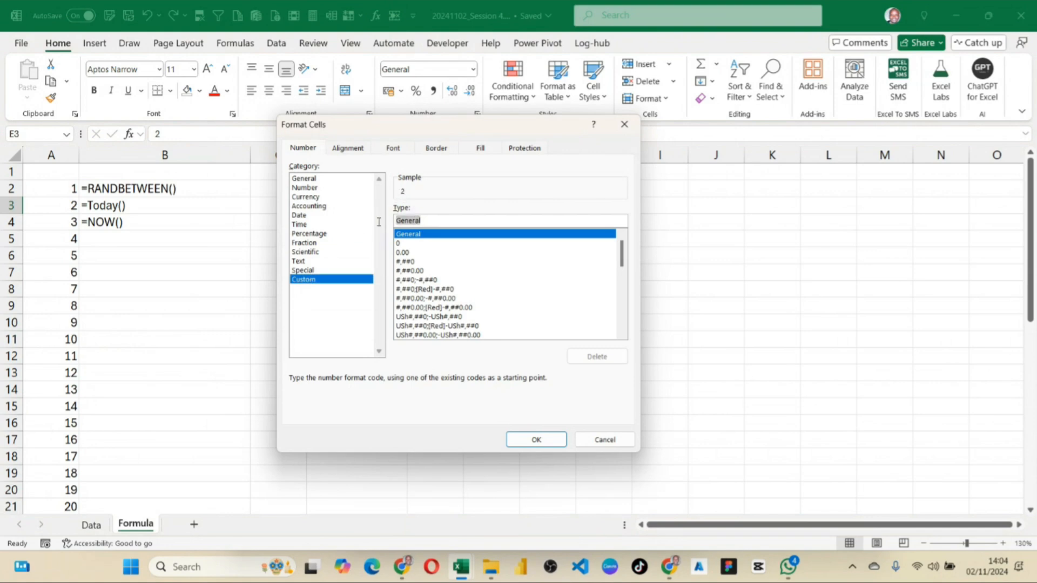
text(dd)
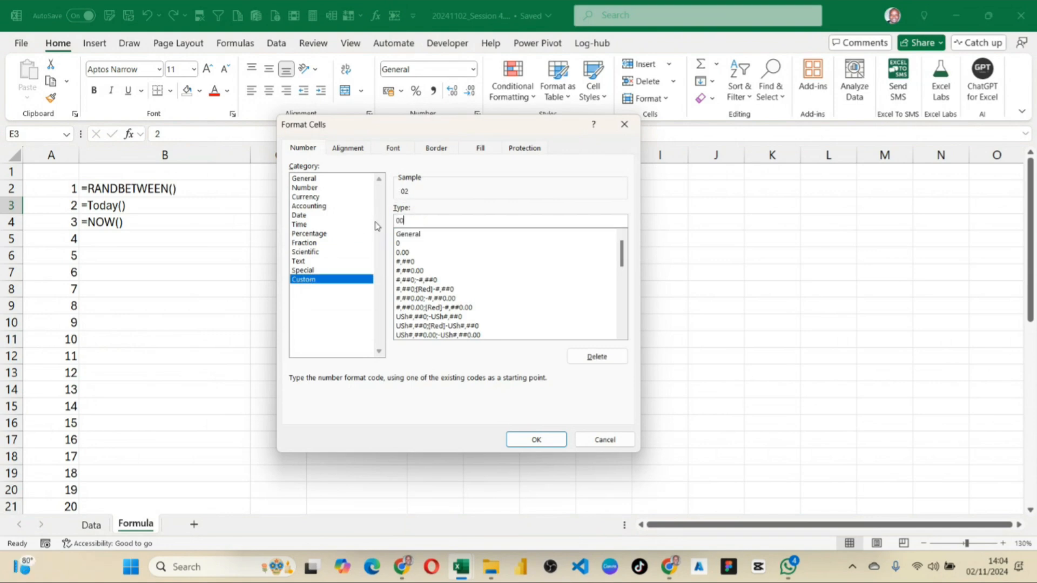
key(Return)
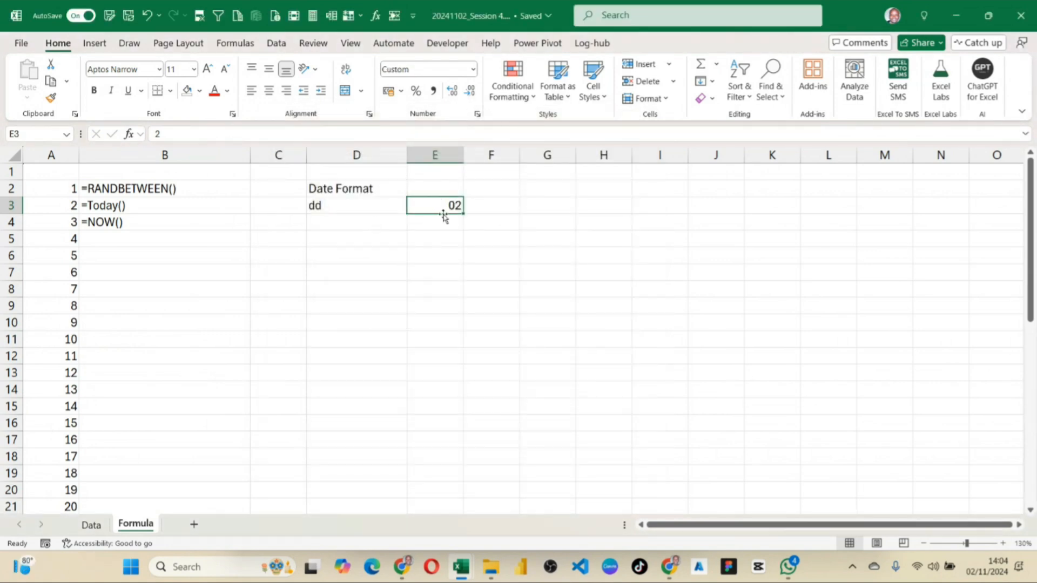
Enter the format code ddd in D4 with the example Thur in E4.
click(366, 223)
text(ddd)
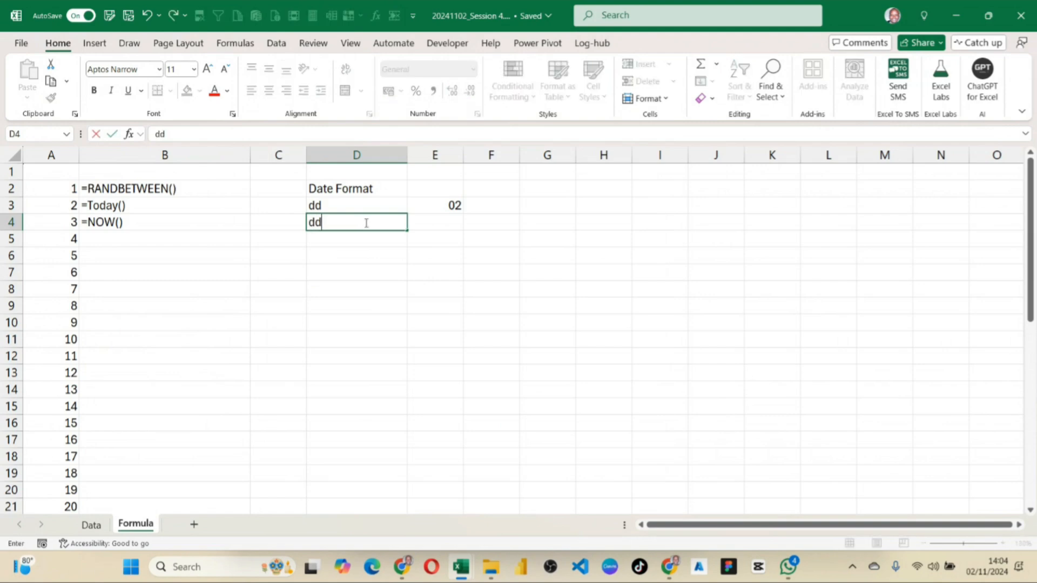
click(452, 224)
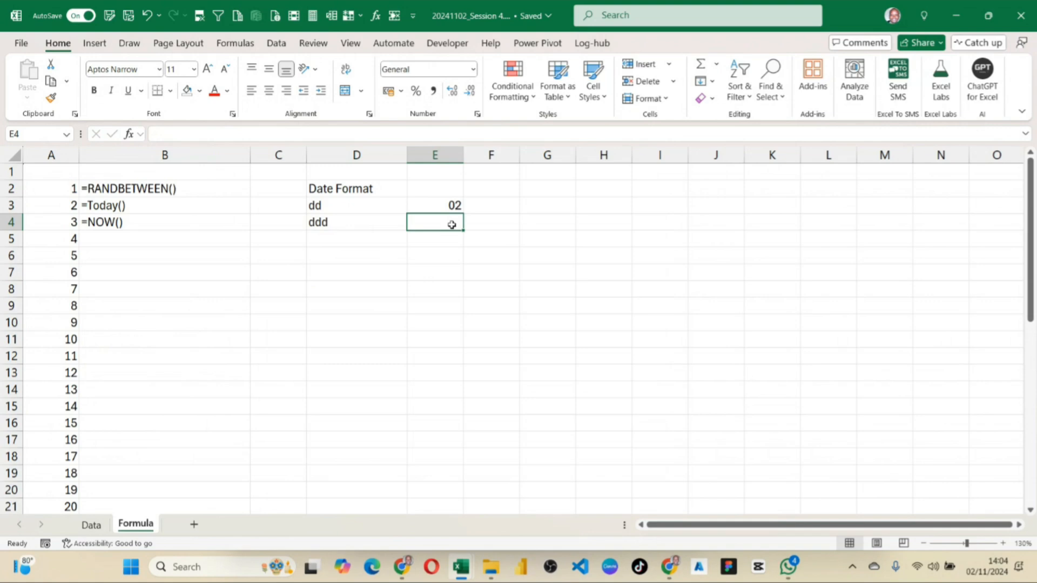
text(Thur)
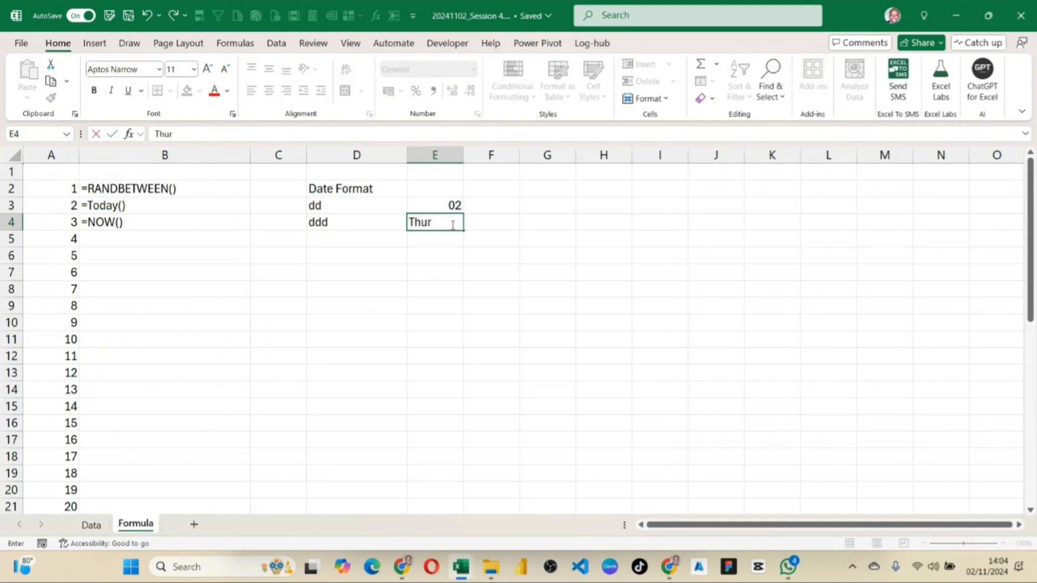
click(474, 244)
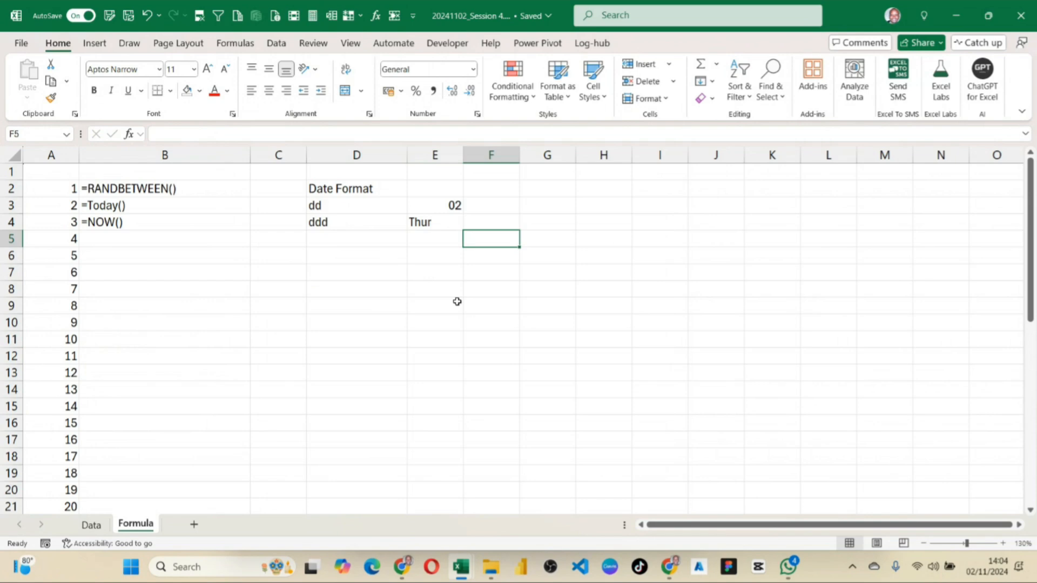
Enter the format code dddd in D5 with the example Thursday in E5.
click(325, 243)
text(ddddd)
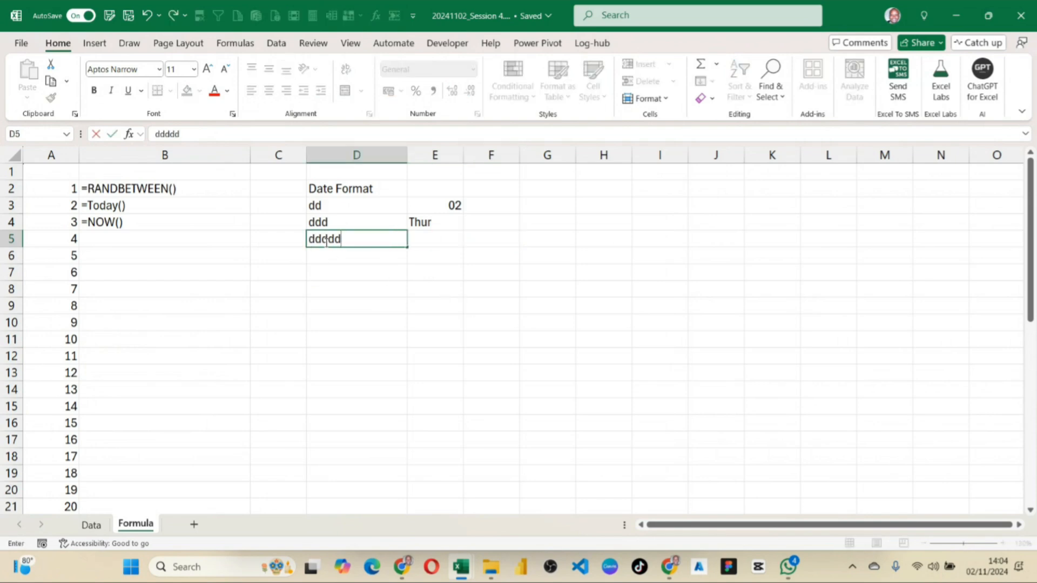
key(BackSpace)
click(421, 233)
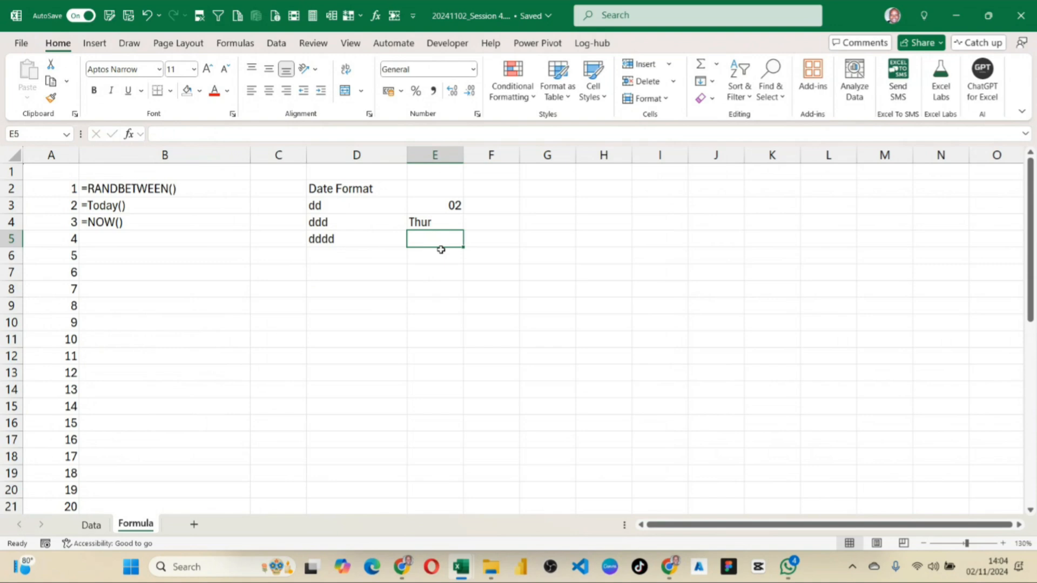
text(Thur)
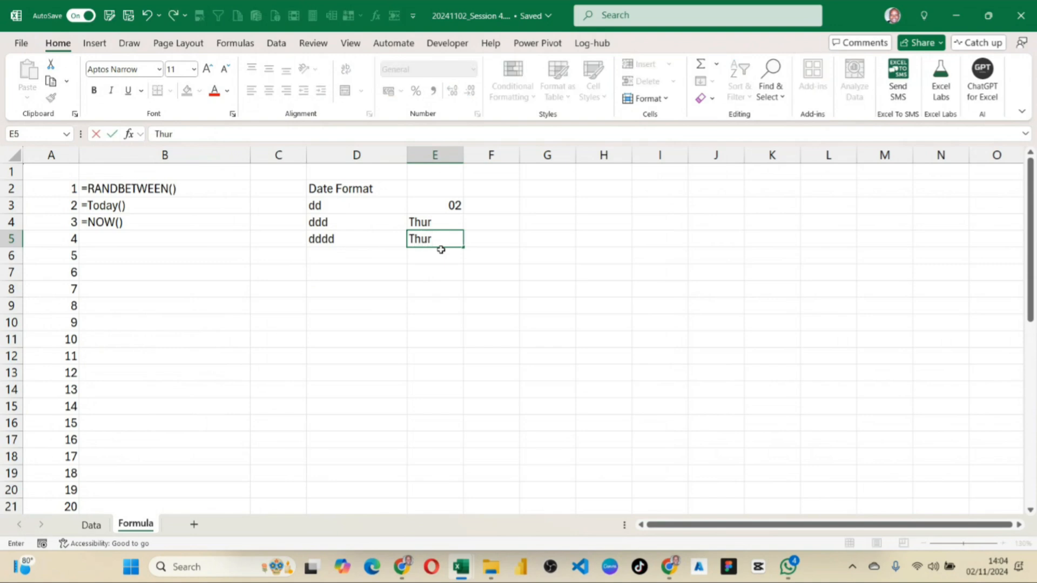
text(sday)
key(Return)
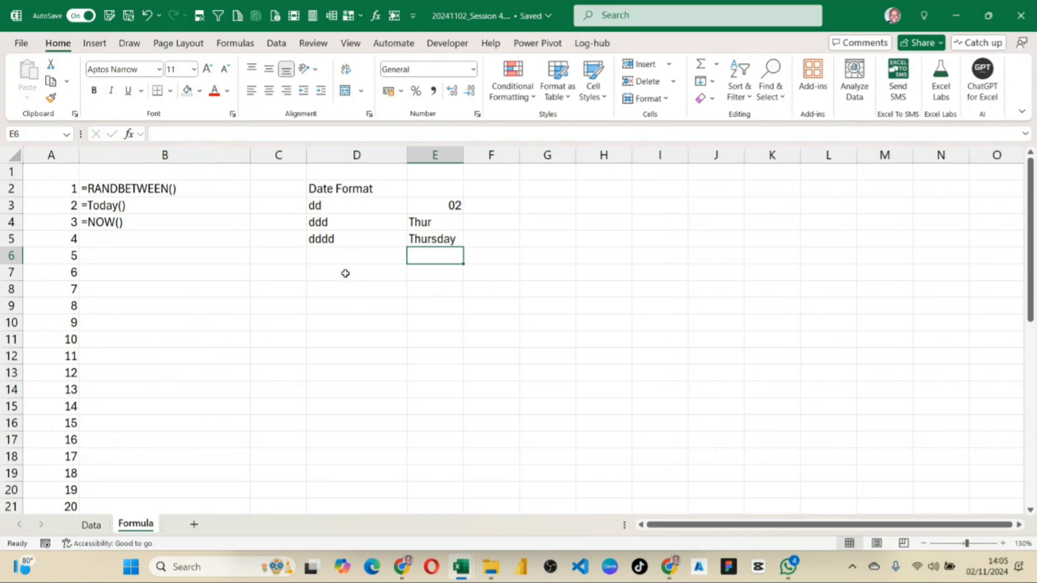
Insert blank cells at D3:E3, shifting the existing date format codes and examples down one row.
drag(322, 202, 544, 233)
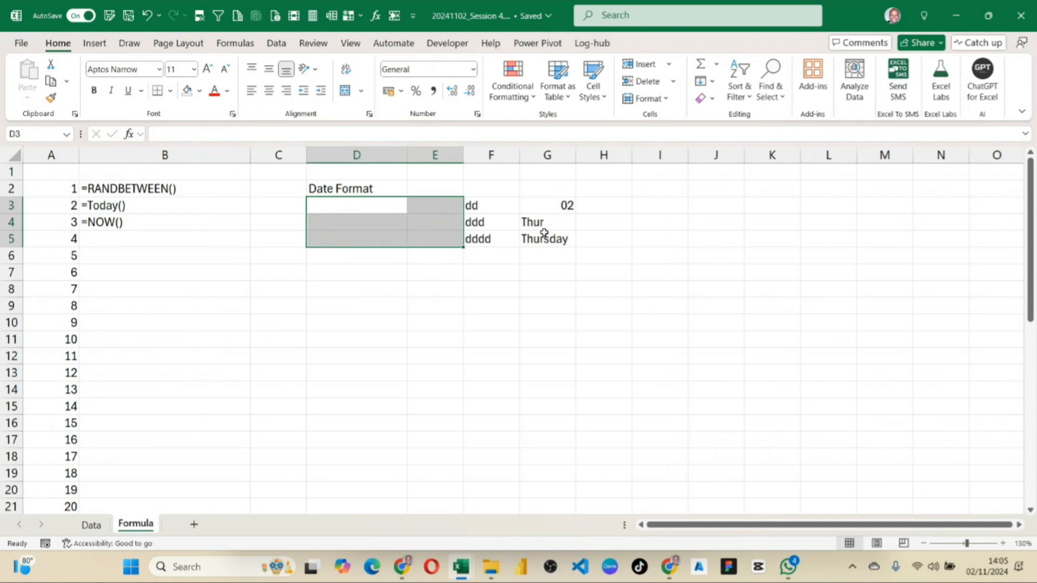
key(ctrl+z)
drag(340, 207, 433, 203)
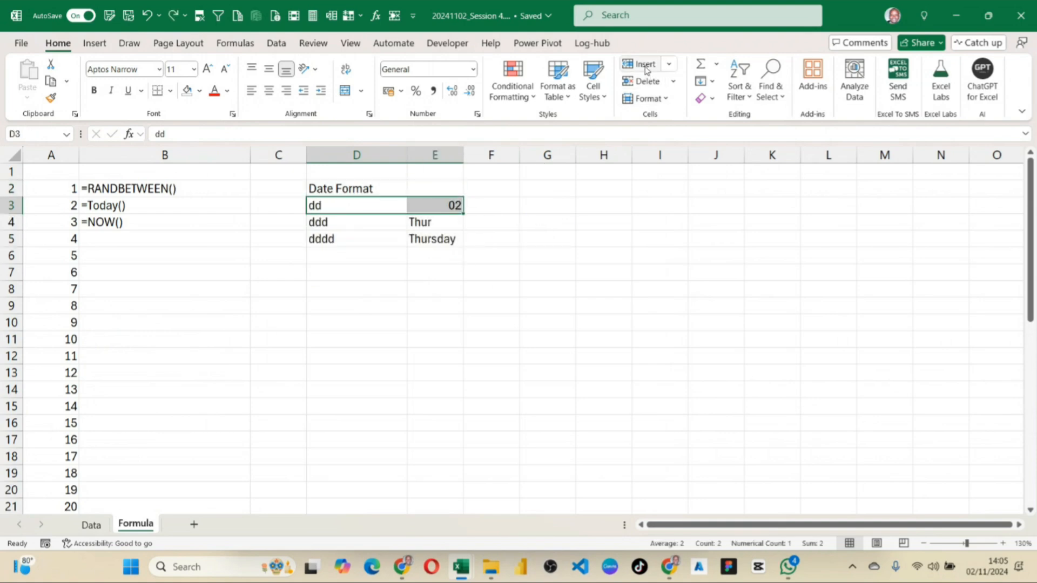
click(646, 71)
click(550, 288)
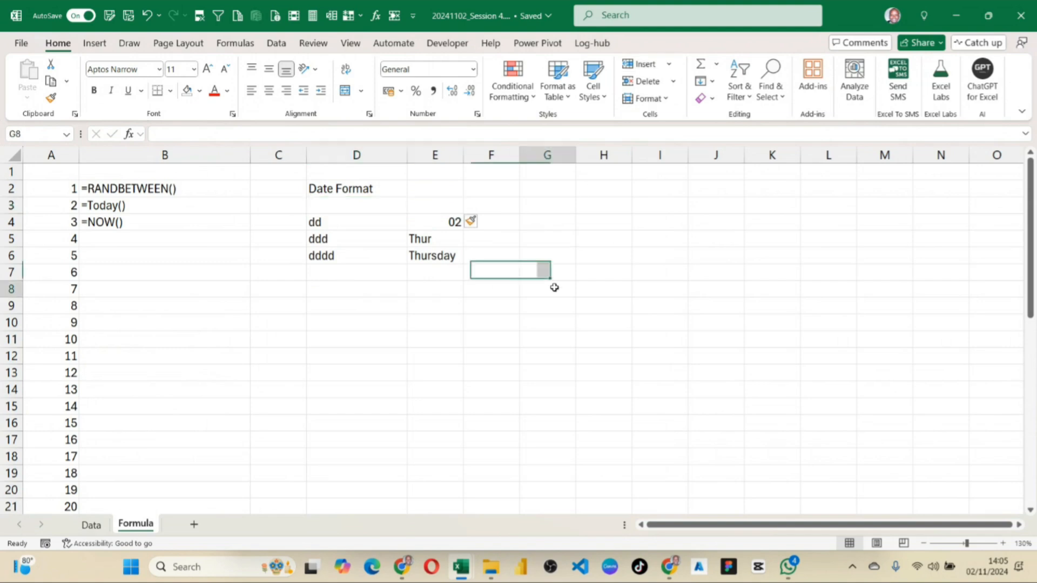
Enter the format code d in D3 with the example value 4 in E3.
click(354, 207)
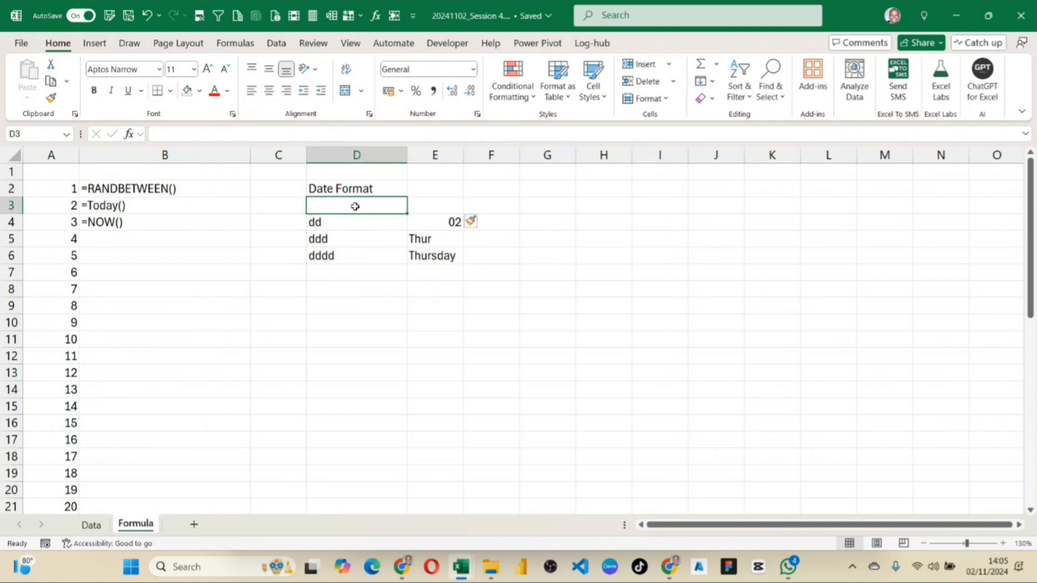
text(d)
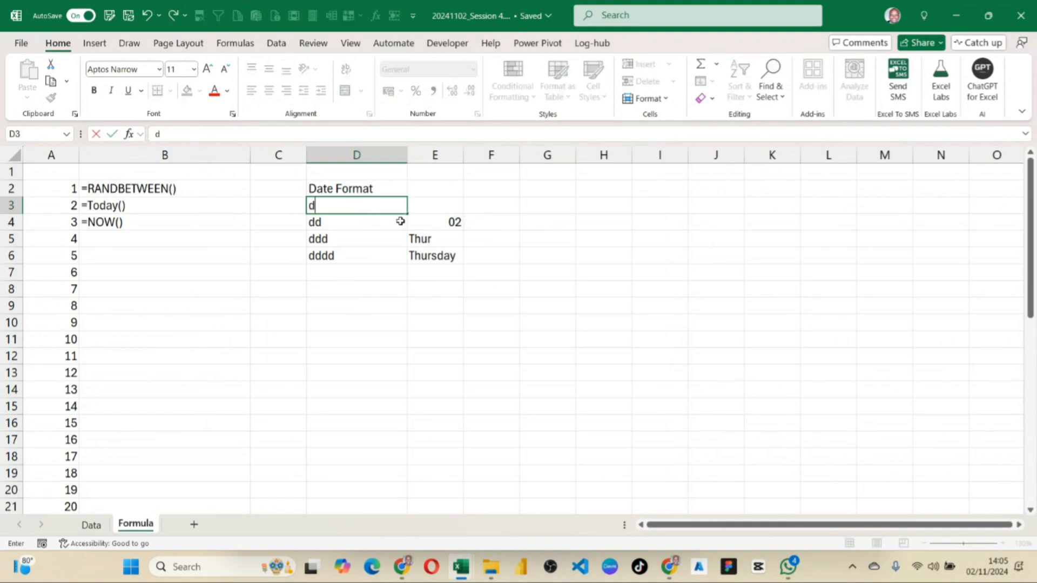
click(424, 206)
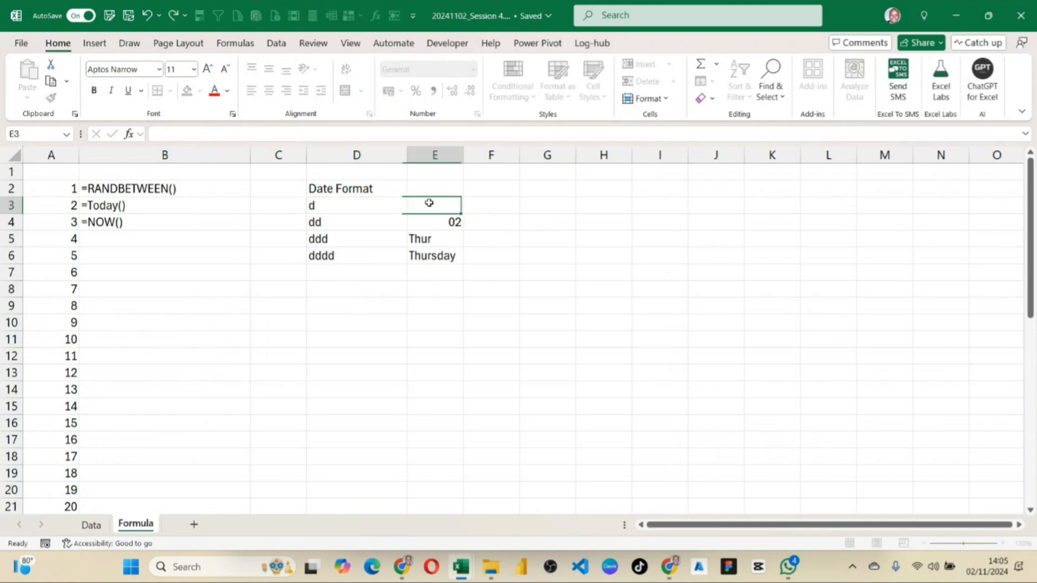
text(4)
Change the example value for the dd code in E4 to 4.
click(453, 222)
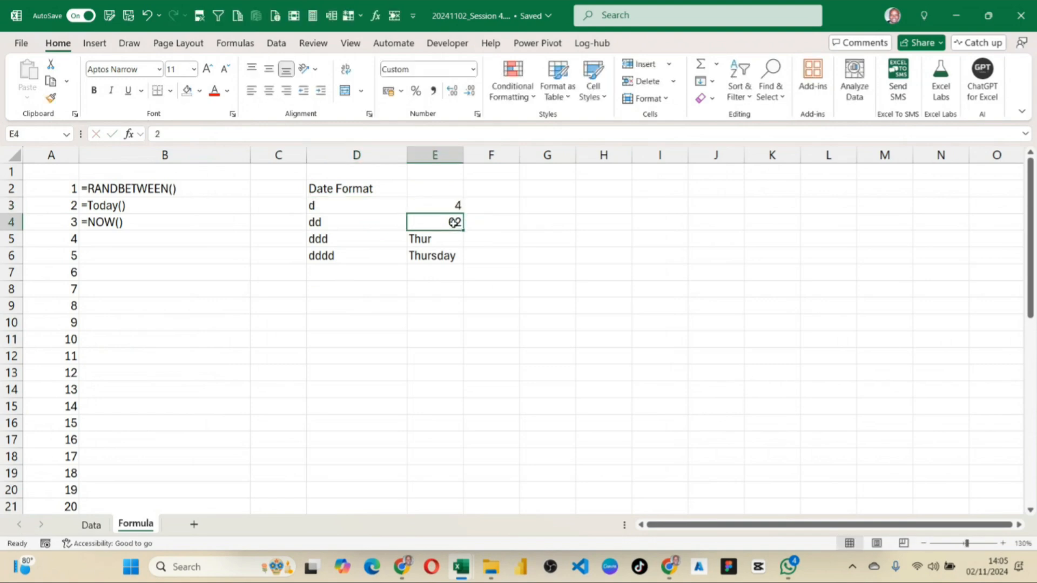
text(4)
key(Return)
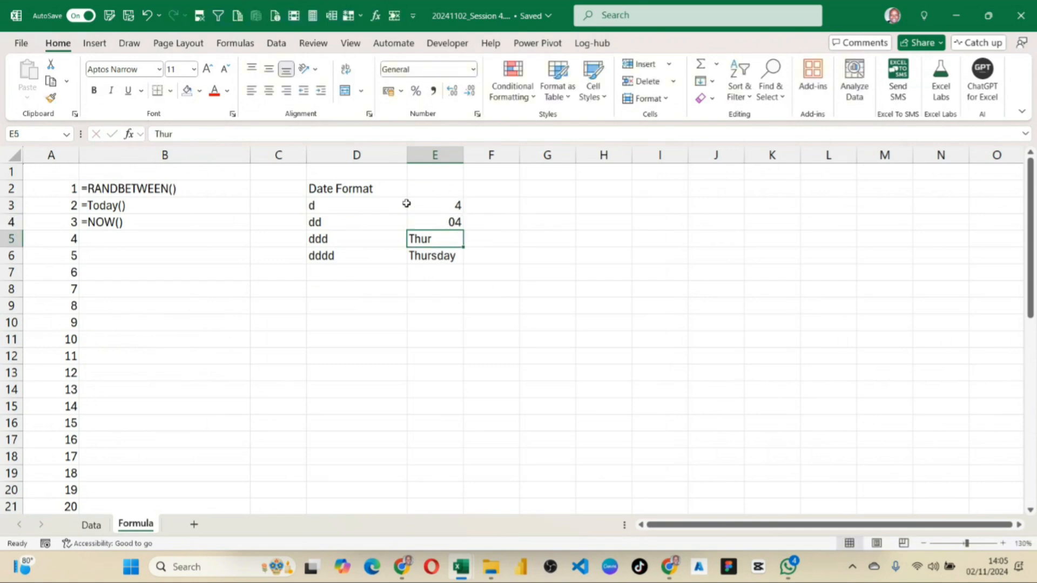
drag(335, 205, 414, 255)
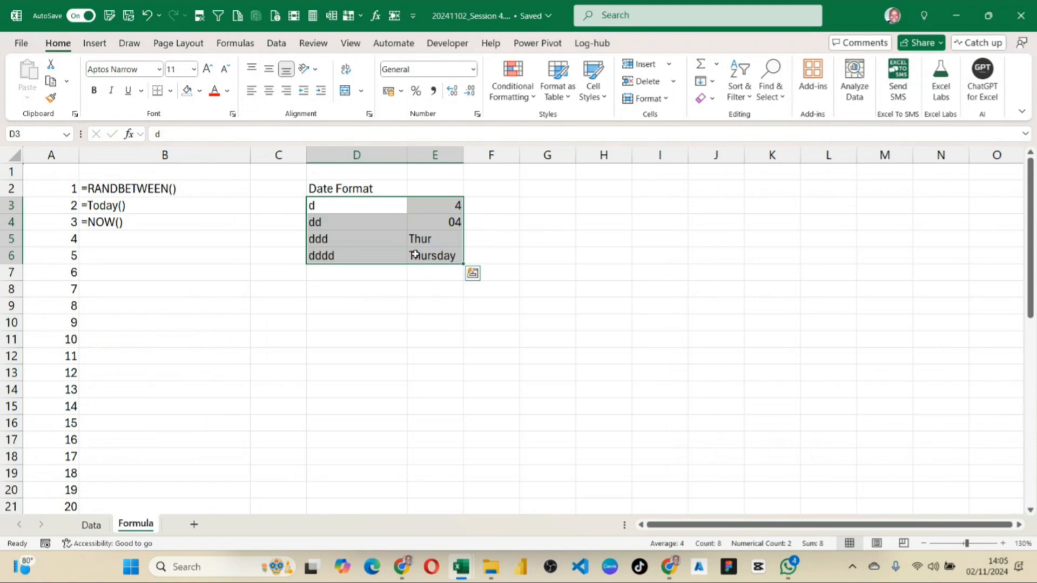
Enter the month format code m in D8 with the example value 2 in E8.
click(343, 290)
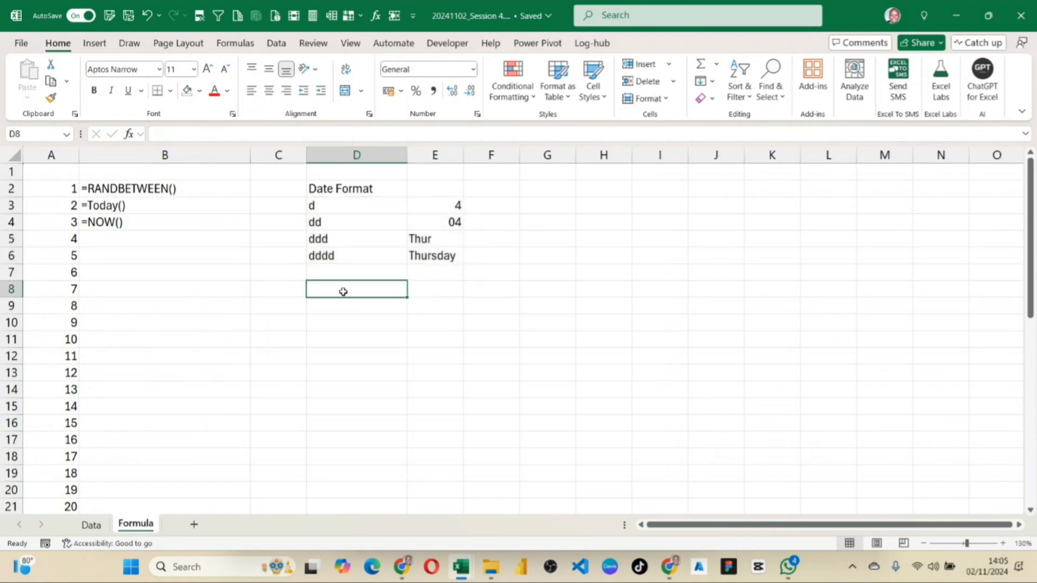
text(m)
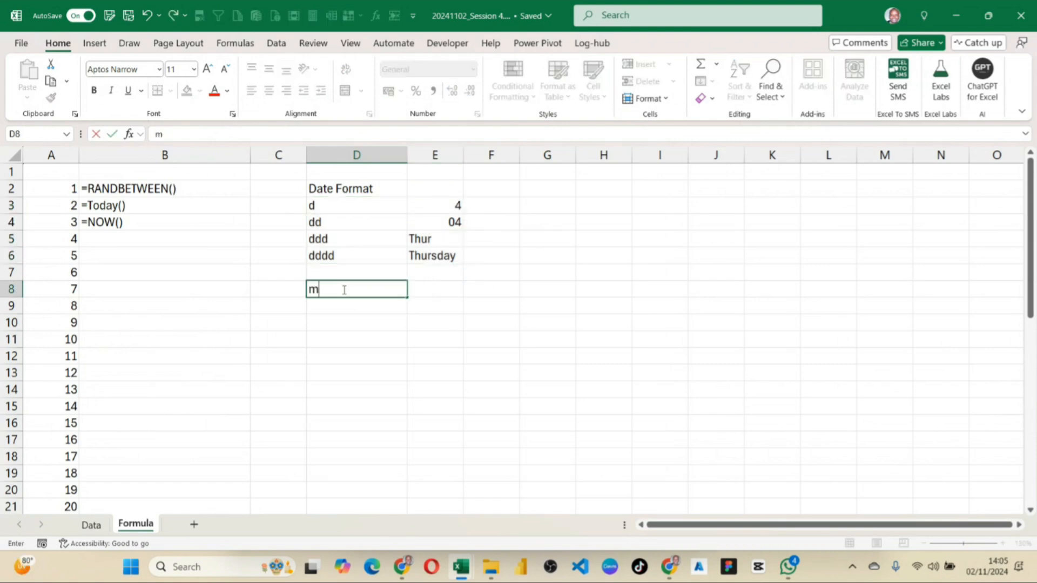
click(435, 278)
click(436, 285)
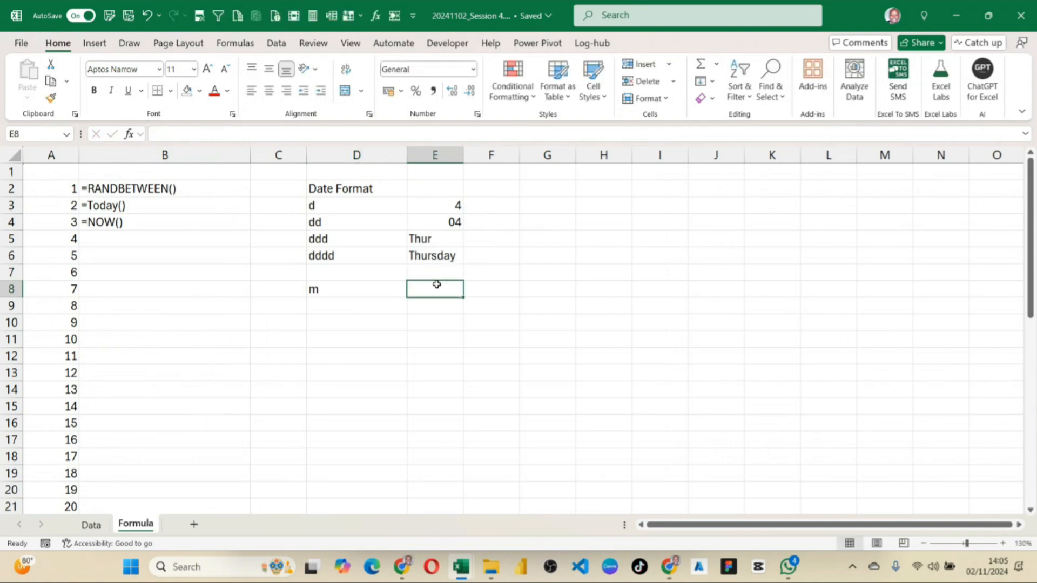
text(2)
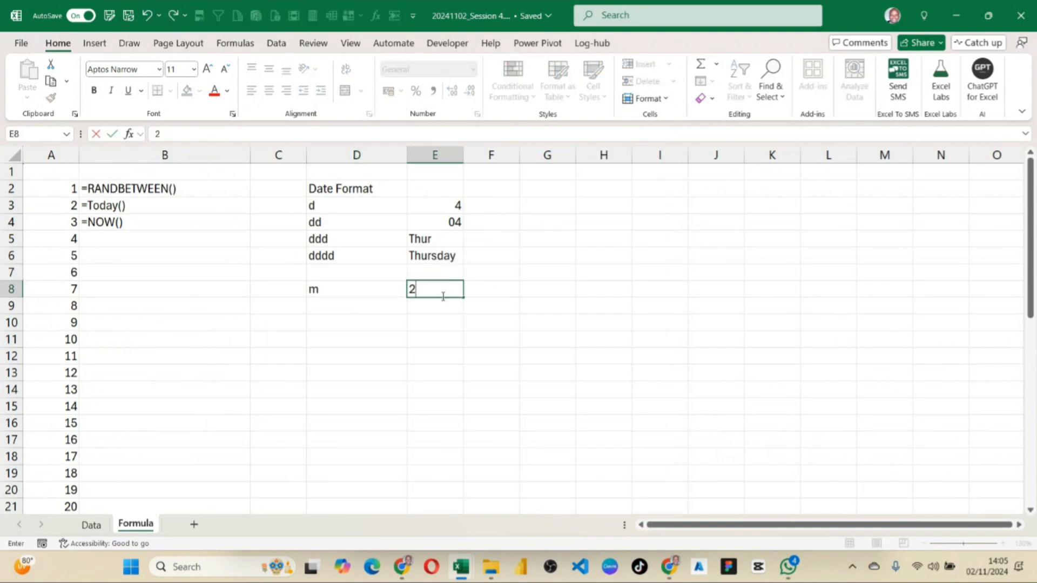
click(466, 344)
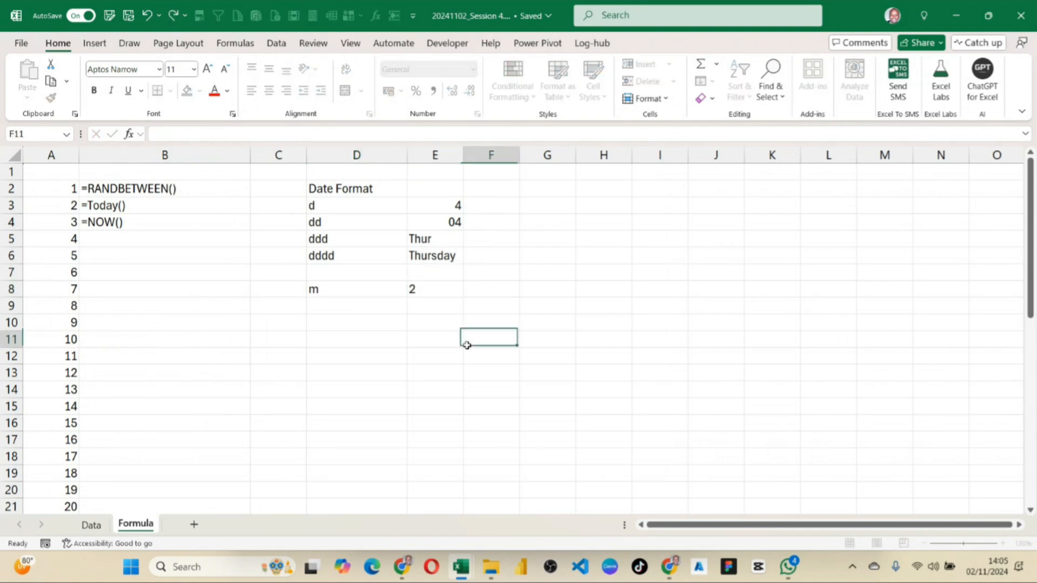
Enter the code mm in D9 and copy E4 to E9 to reuse its leading-zero format, setting the example to 02.
click(351, 307)
text(mm)
click(446, 309)
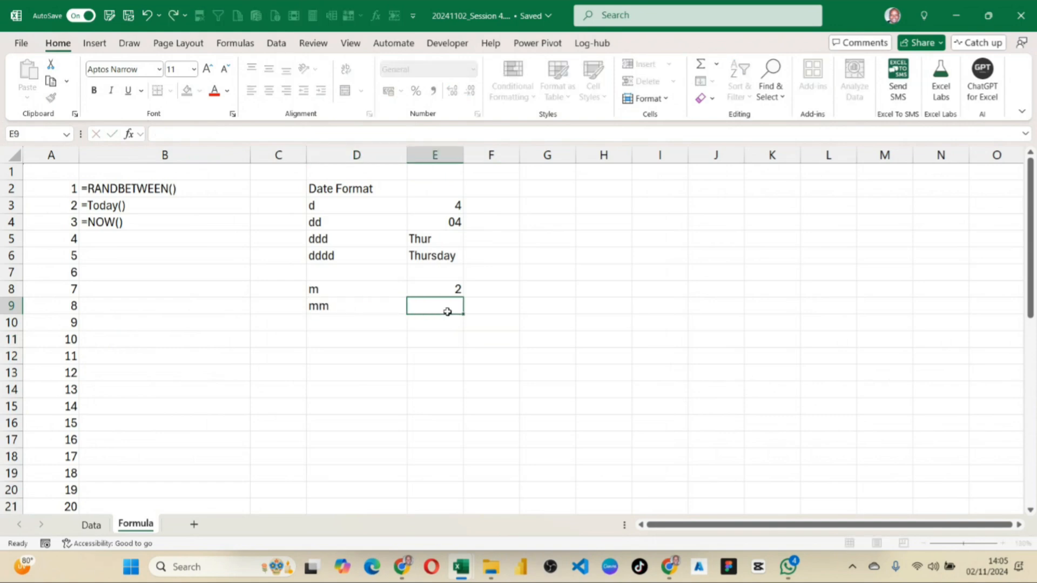
click(453, 222)
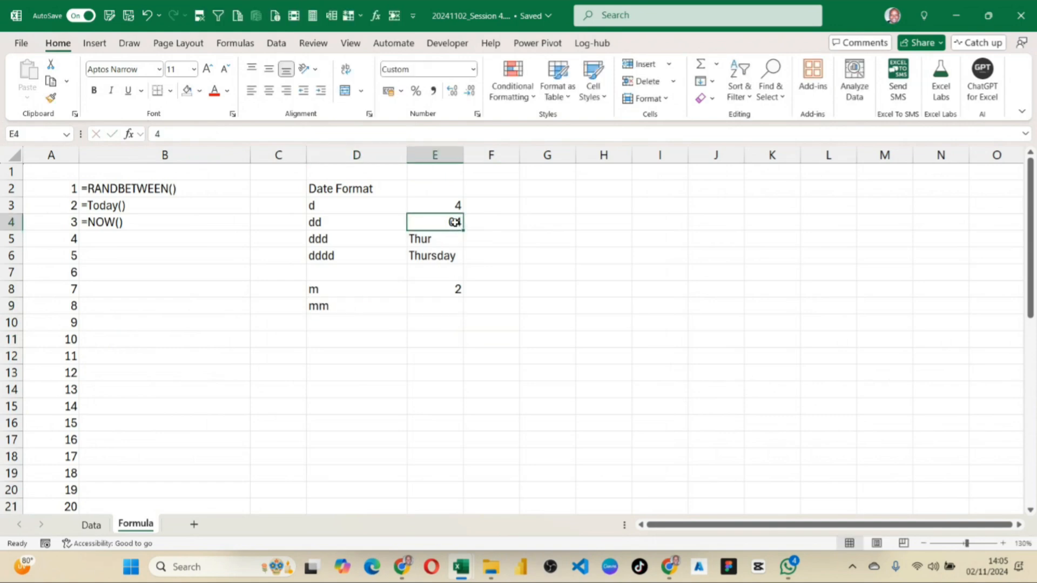
key(ctrl+c)
click(428, 306)
key(ctrl+v)
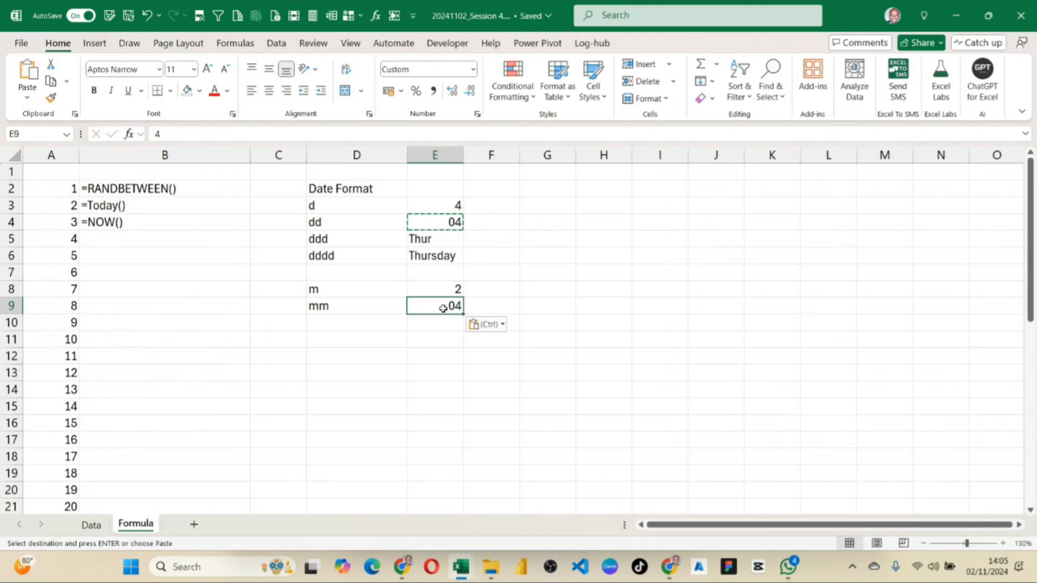
text(02)
key(Return)
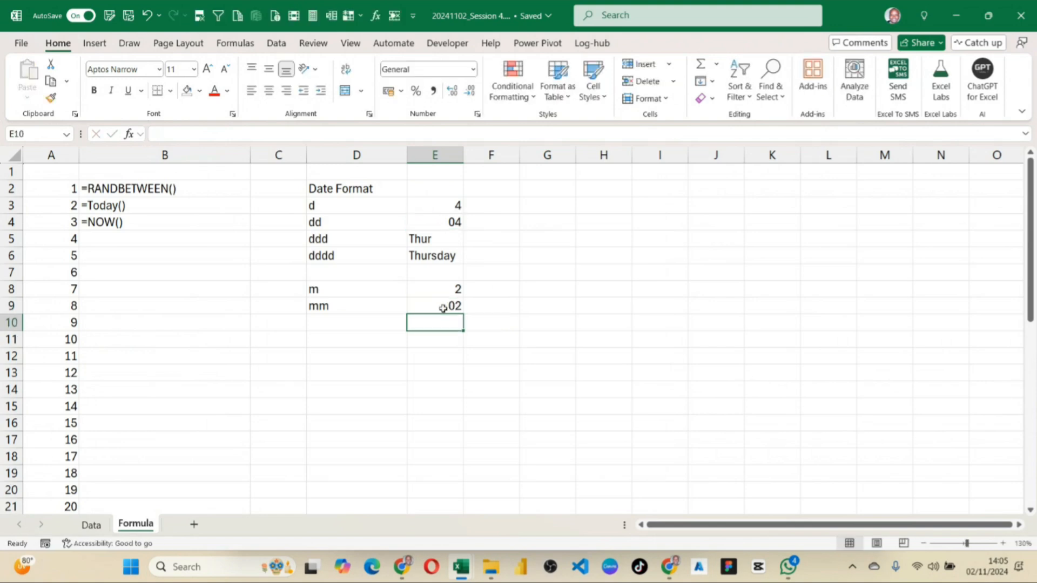
Enter the format code mmm in D10 with the example Feb in E10.
click(366, 322)
text(mm)
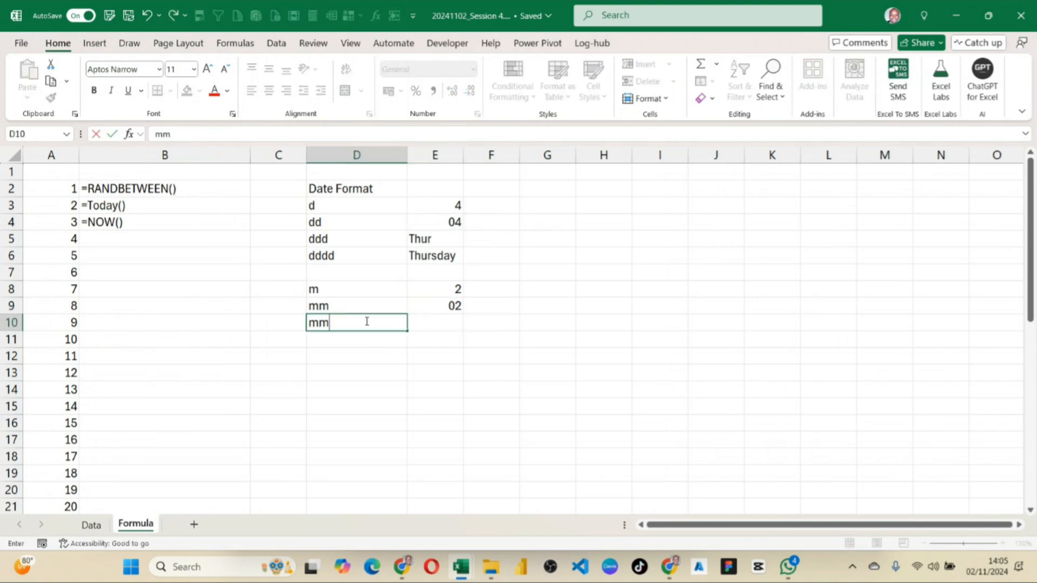
text(m)
click(451, 321)
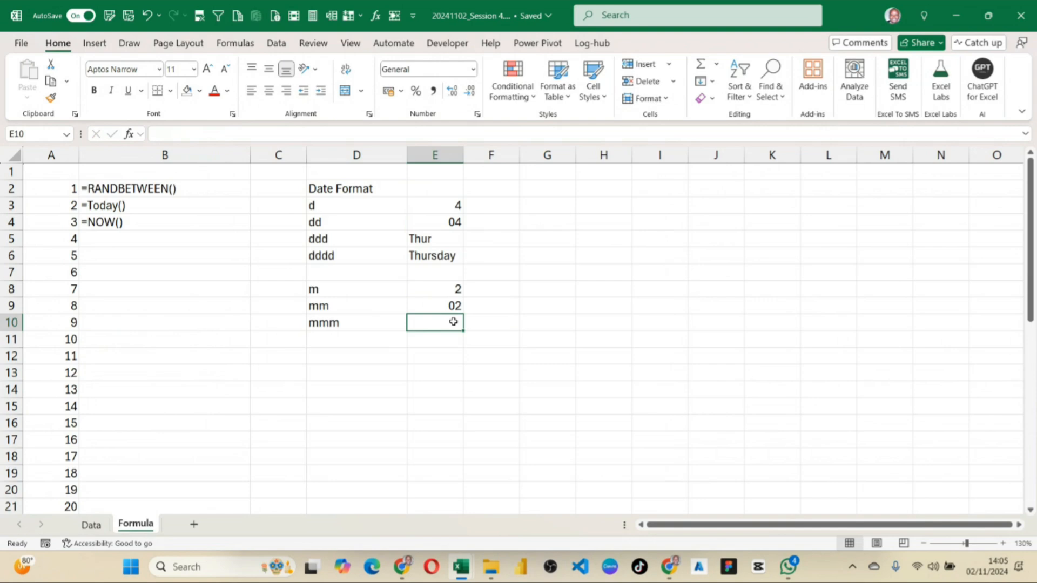
text(Feb)
click(465, 355)
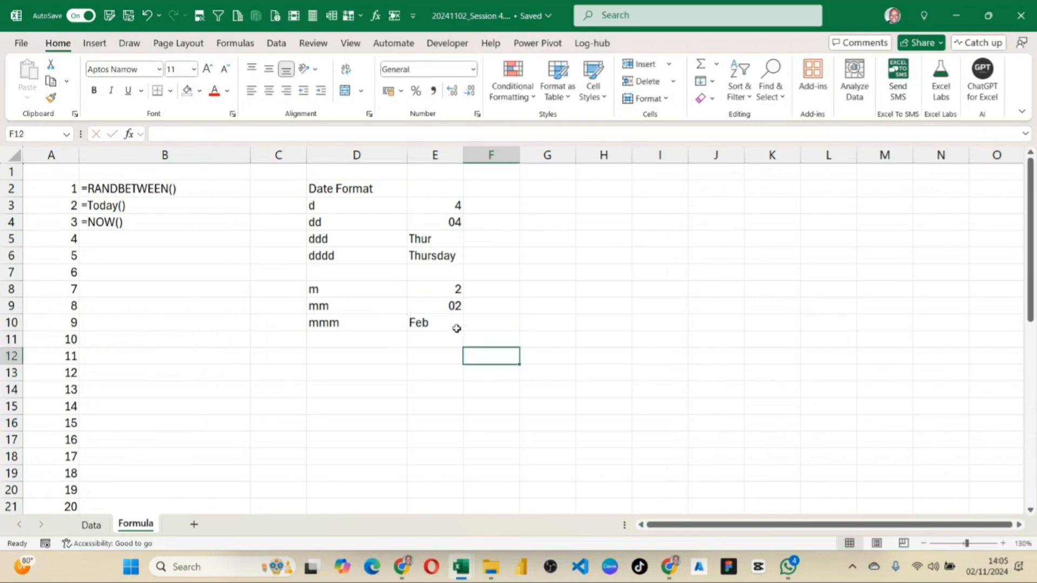
Enter the format code mmmm in D11 with the example February in E11.
click(348, 342)
double_click(354, 346)
text(mmmmm)
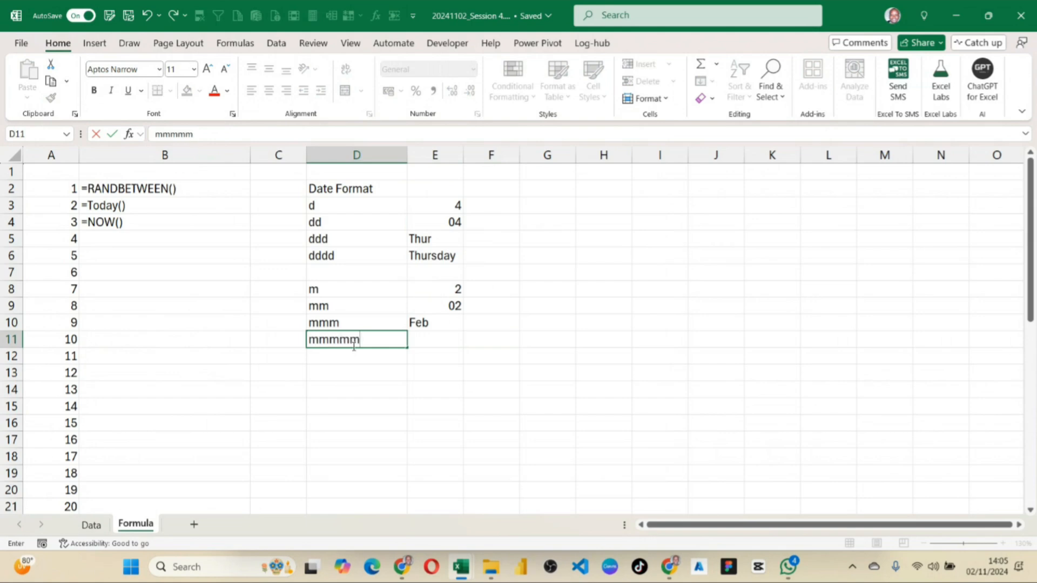
key(BackSpace)
click(437, 339)
text(Fe)
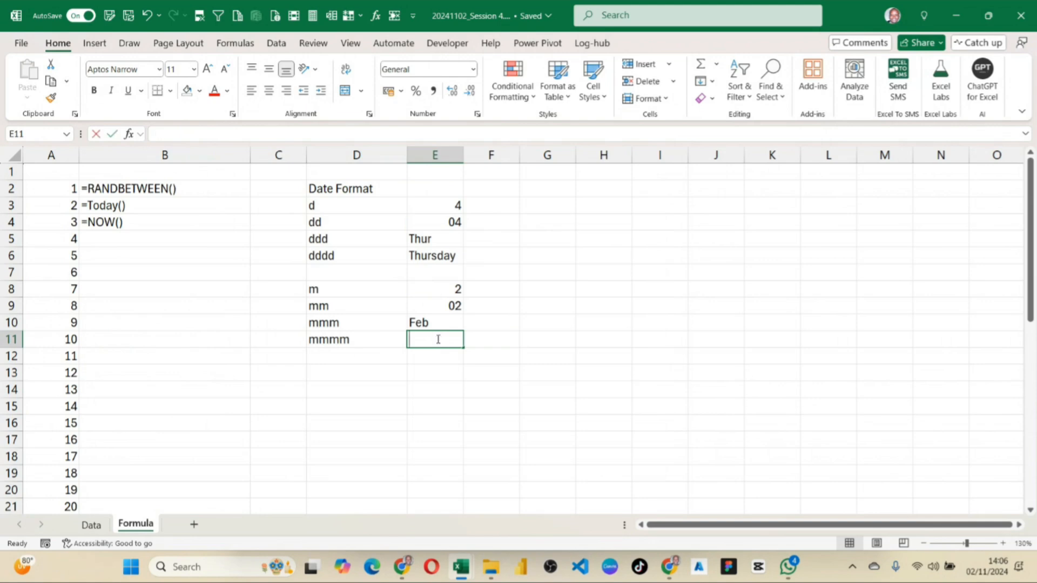
text(br)
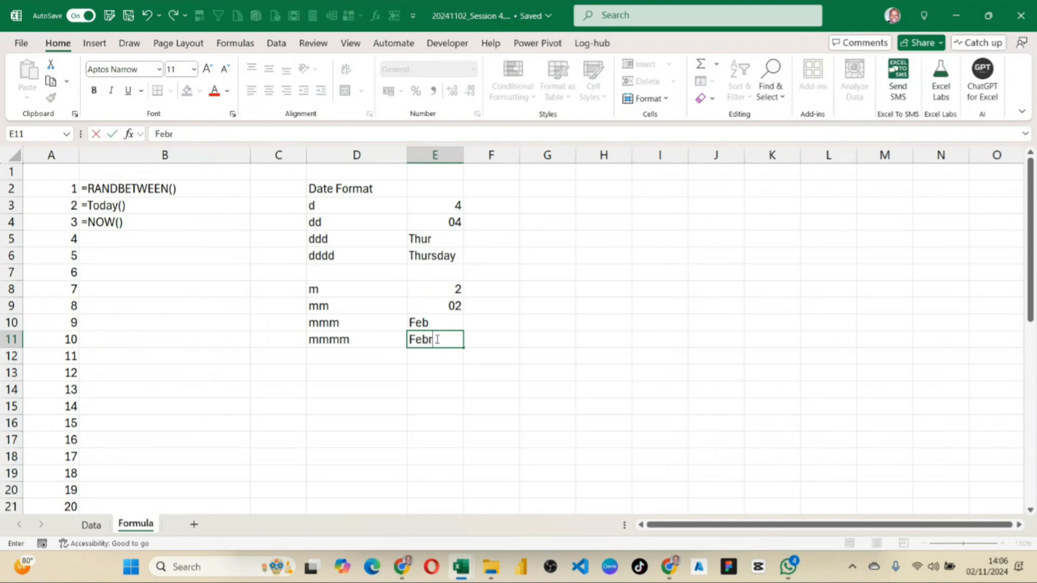
text(uary)
key(Return)
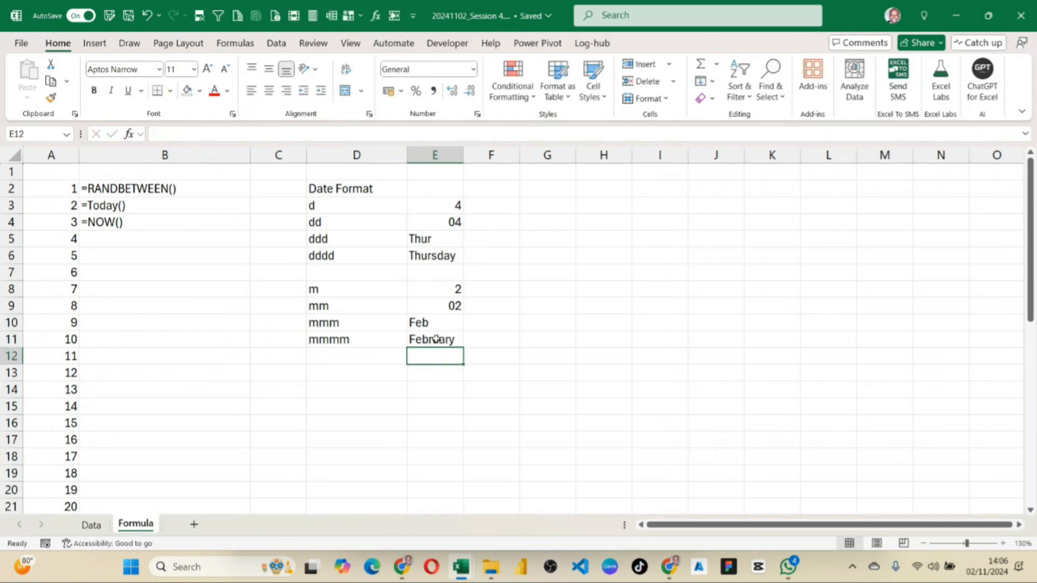
Enter the year format code y in D13 with NA as its example in E13.
click(349, 373)
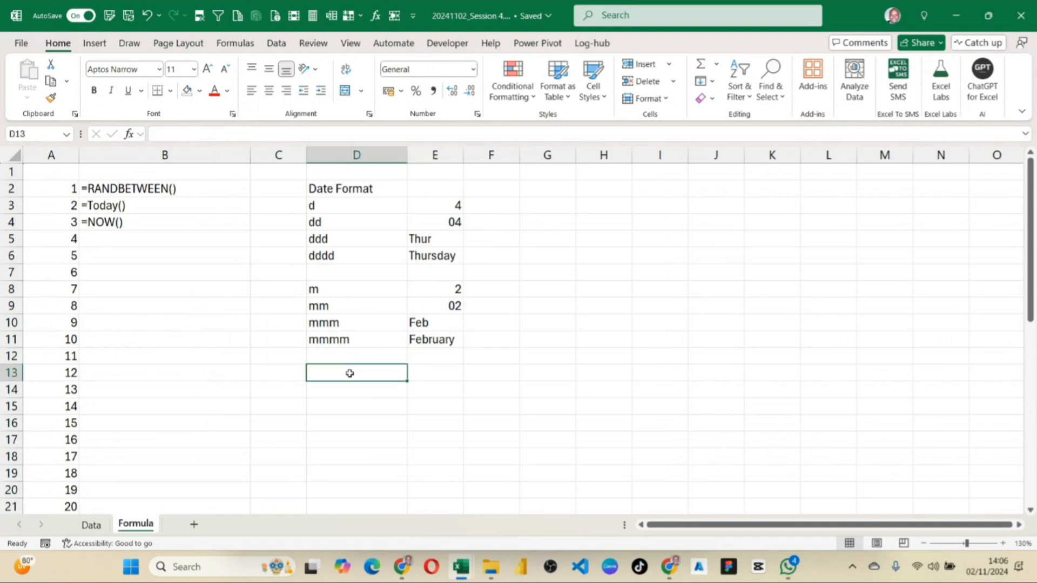
text(y)
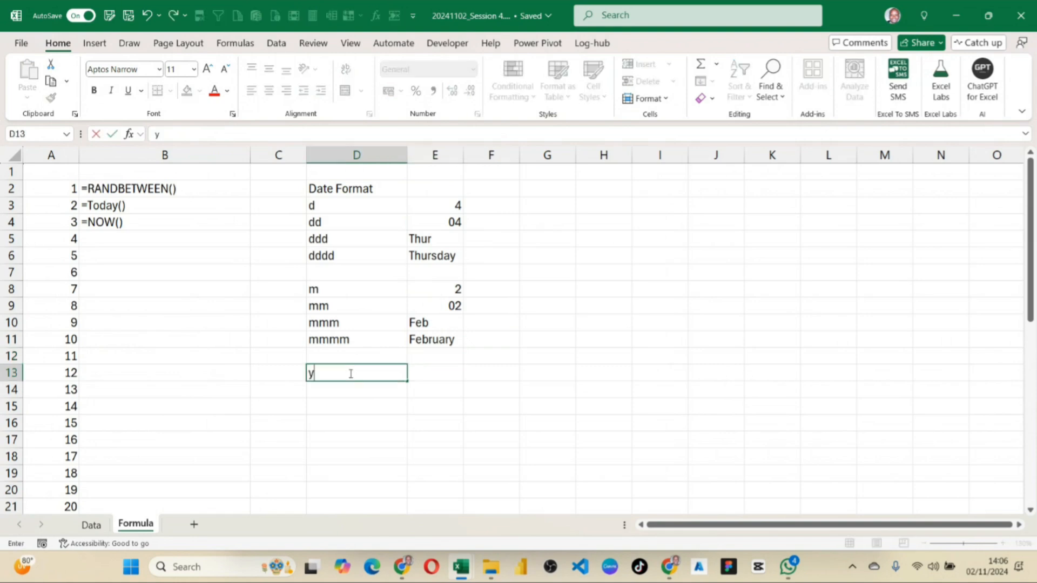
click(428, 369)
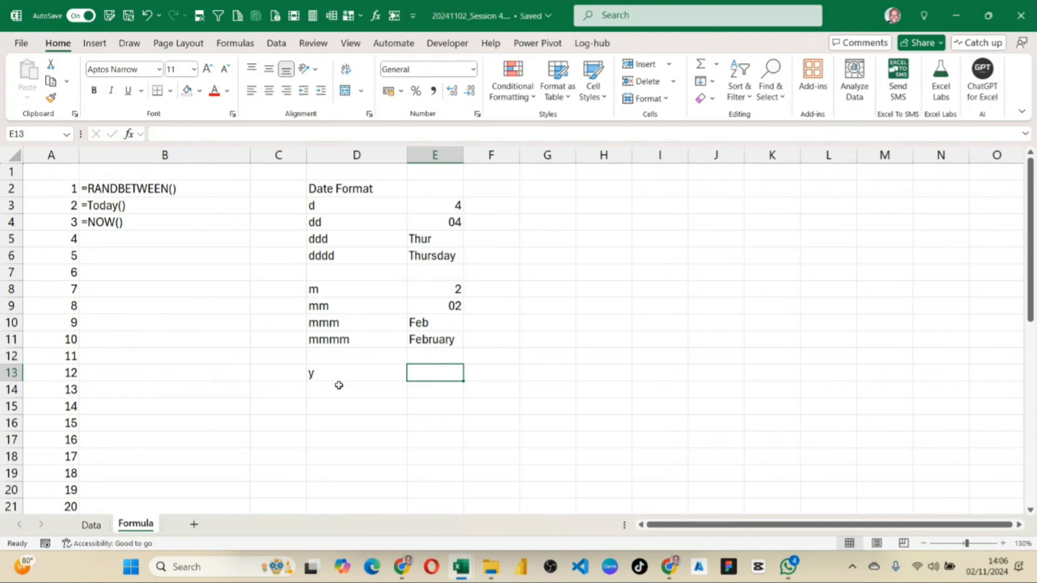
click(336, 390)
click(418, 375)
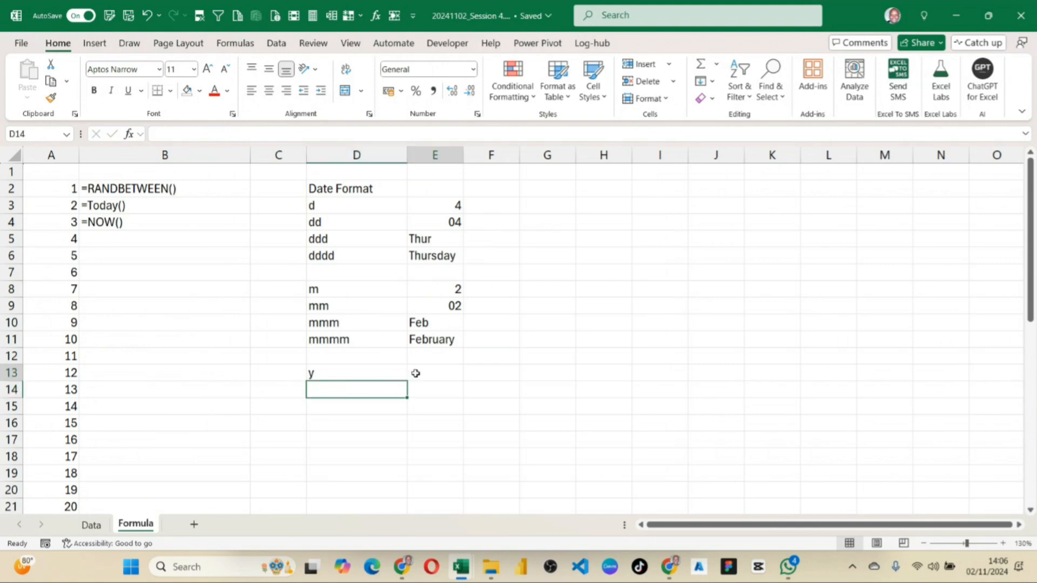
text(NA)
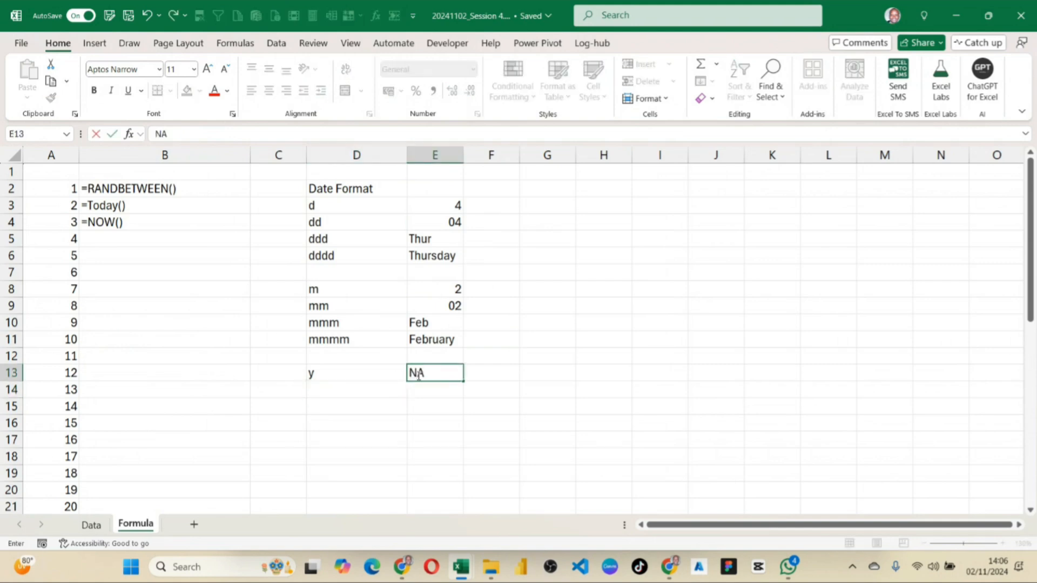
key(Return)
Enter the format code yy in D14 with the example value 24 in E14.
click(343, 393)
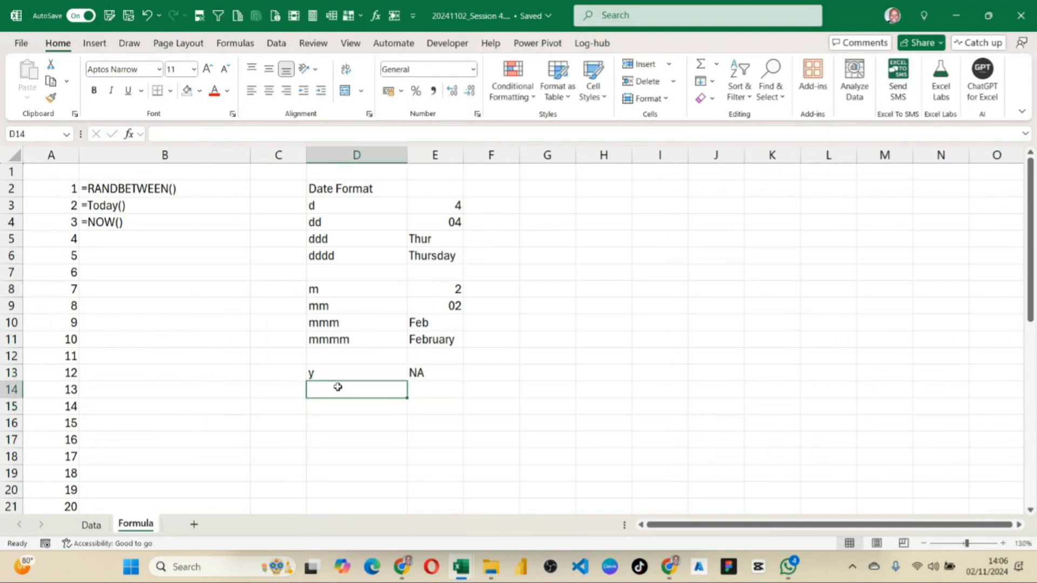
text(yy)
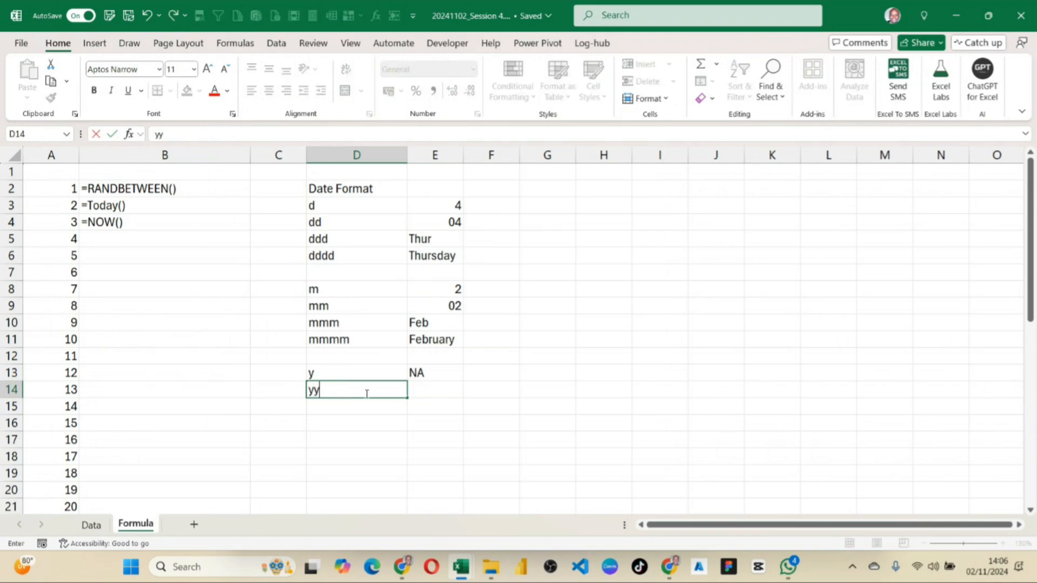
click(432, 394)
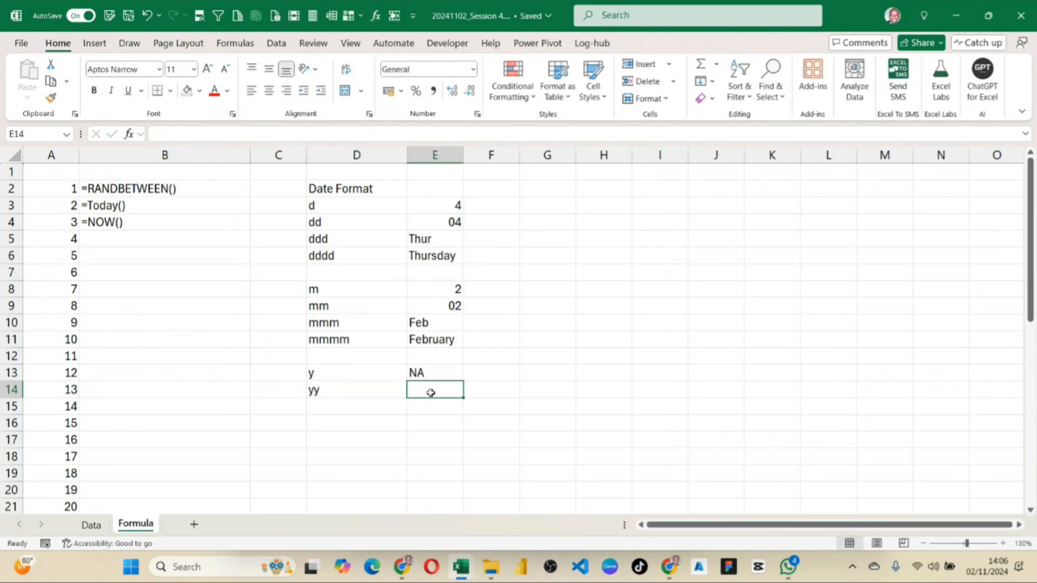
text(24)
key(Return)
key(Up)
Enter the format code yyy in D15 with the example value 2024 in E15.
click(372, 410)
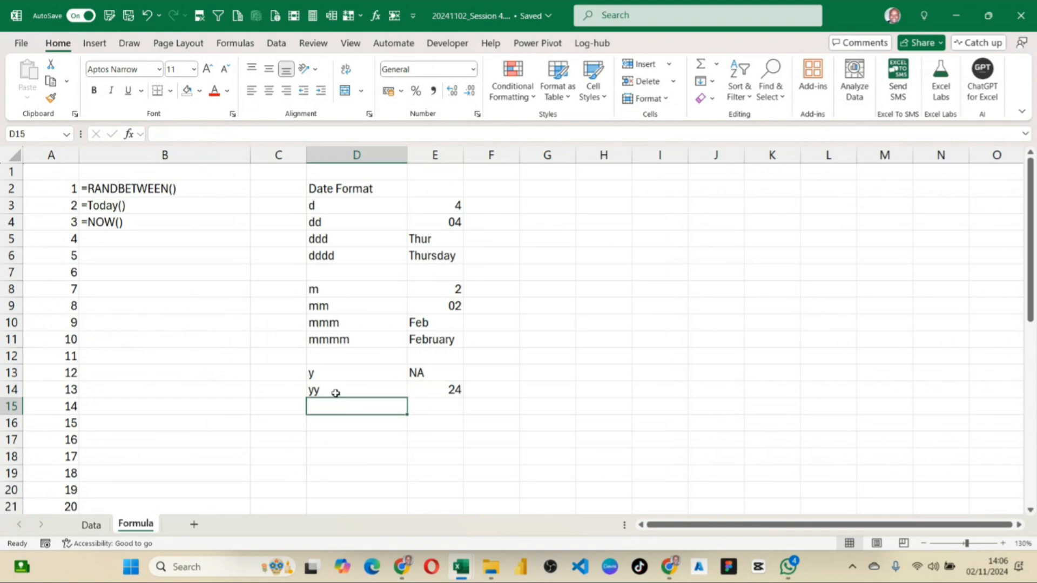
text(yyyy)
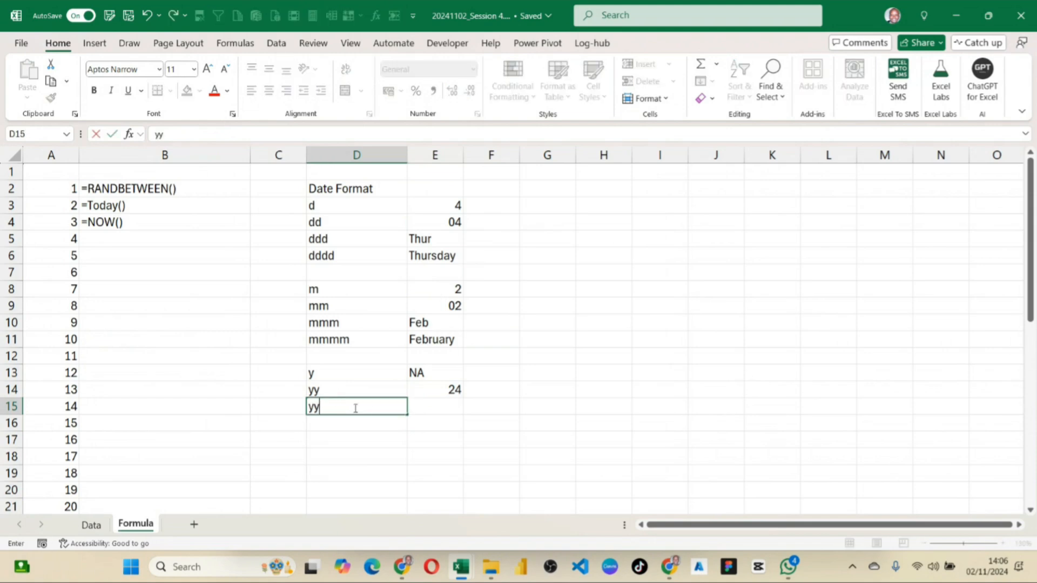
click(444, 408)
text(202)
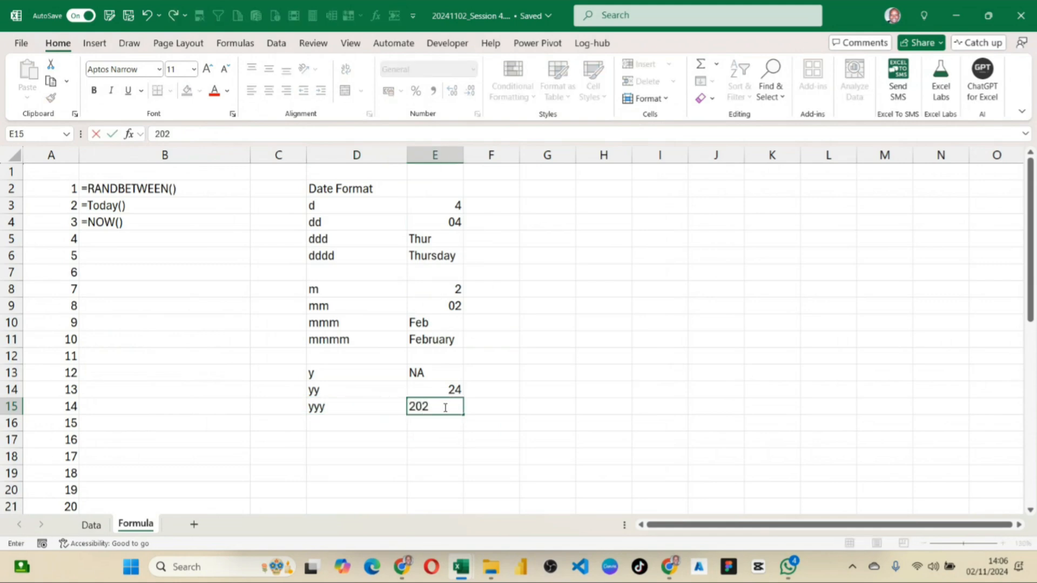
text(4)
Enter the format code yyyy in D16 with the example value 2024 in E16.
click(353, 426)
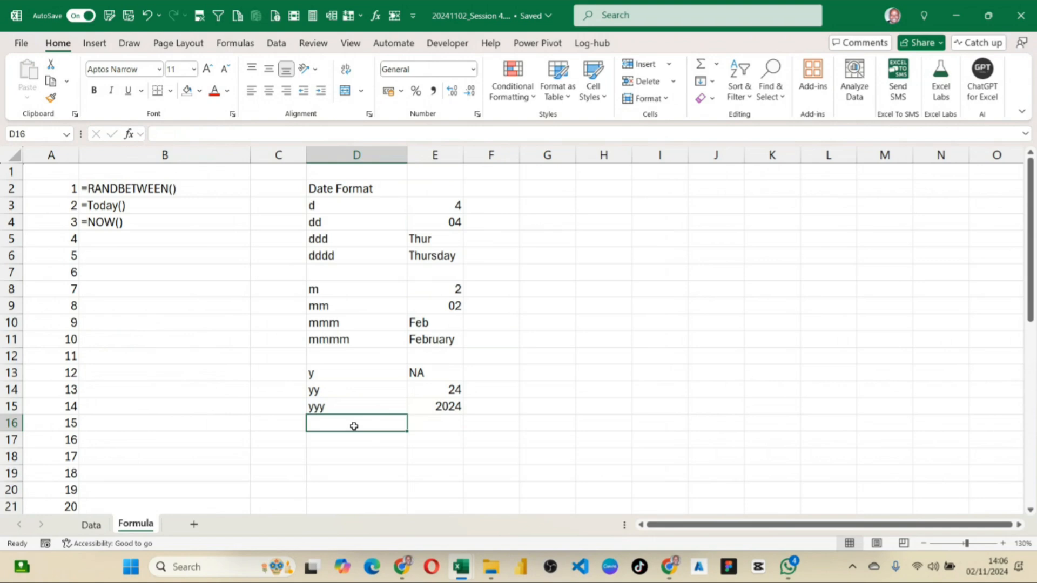
text(yyy)
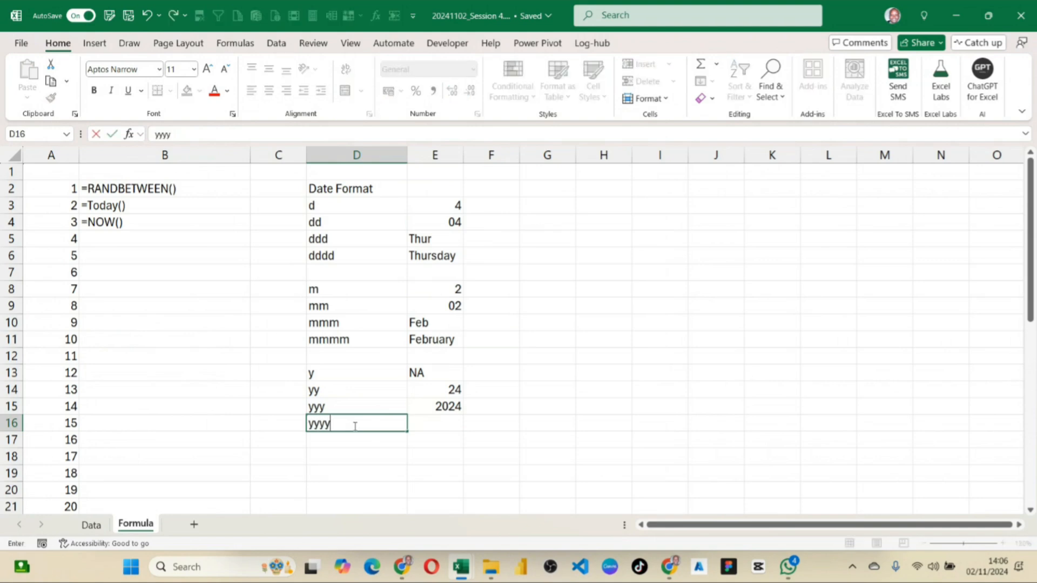
text(y)
click(450, 425)
text(2024)
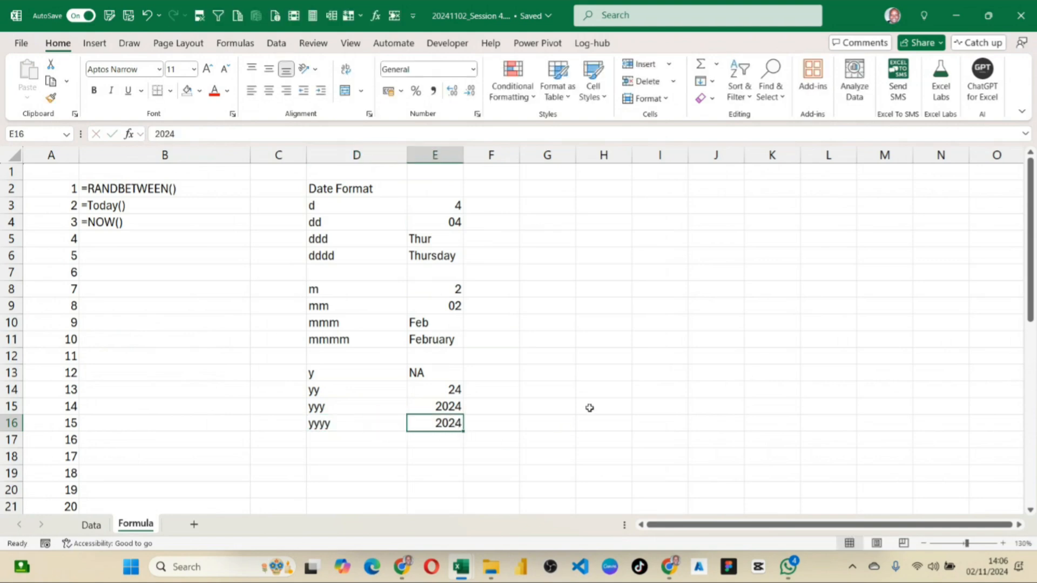
click(591, 392)
Enlarge the Formula sheet to 140% and highlight the date format codes and examples in D3:E16.
drag(322, 206, 448, 407)
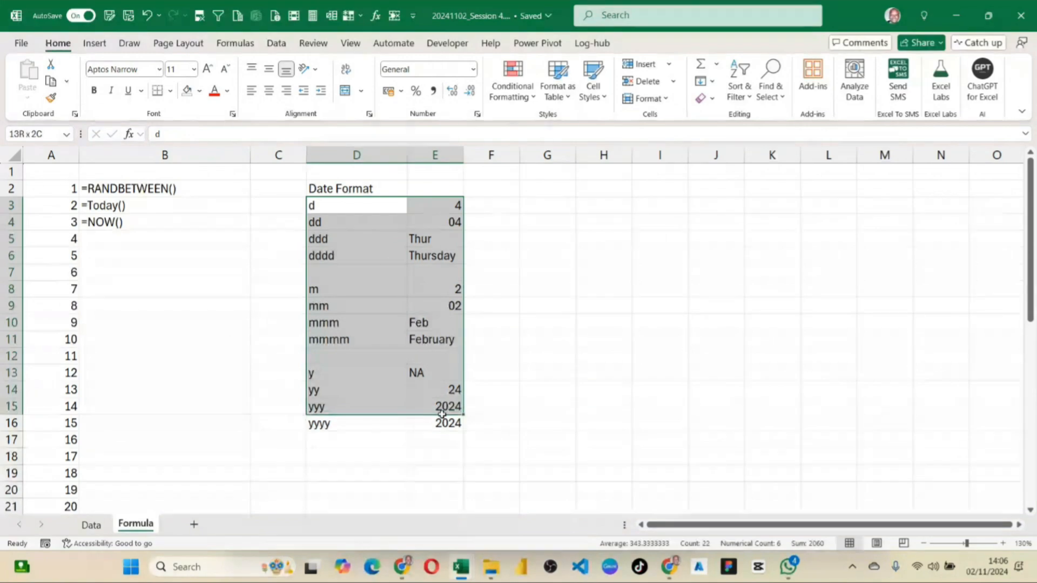
click(1003, 543)
click(503, 231)
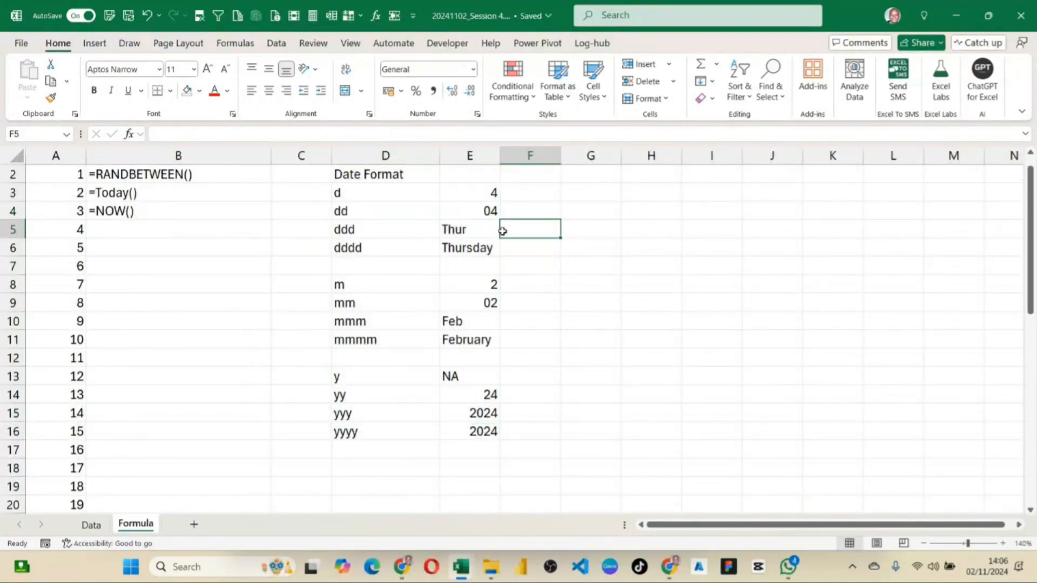
drag(348, 191, 497, 435)
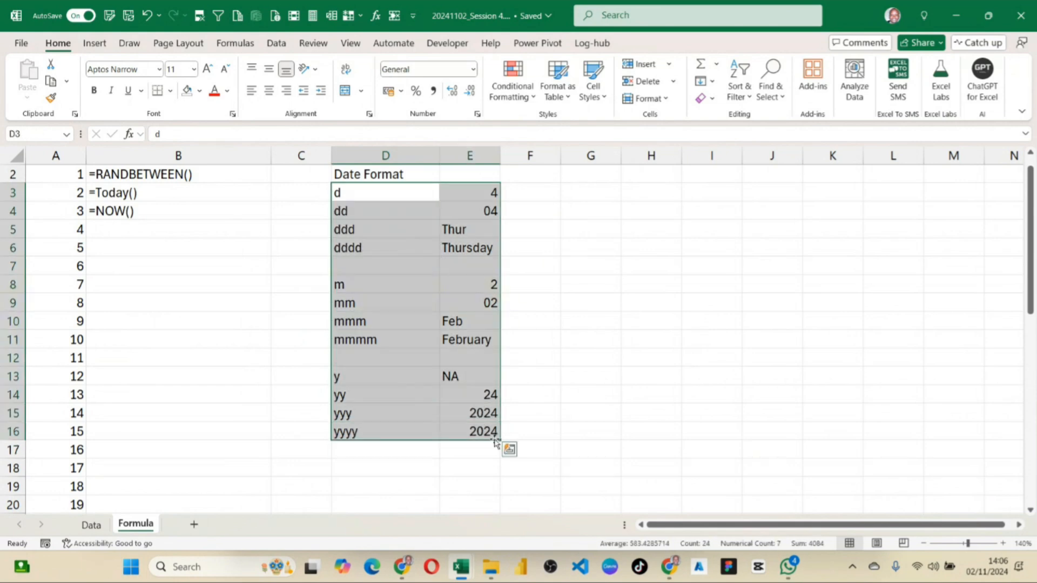
Re-enter the RANDBETWEEN formula in A2 of the Data sheet unchanged to regenerate the random dates.
click(91, 525)
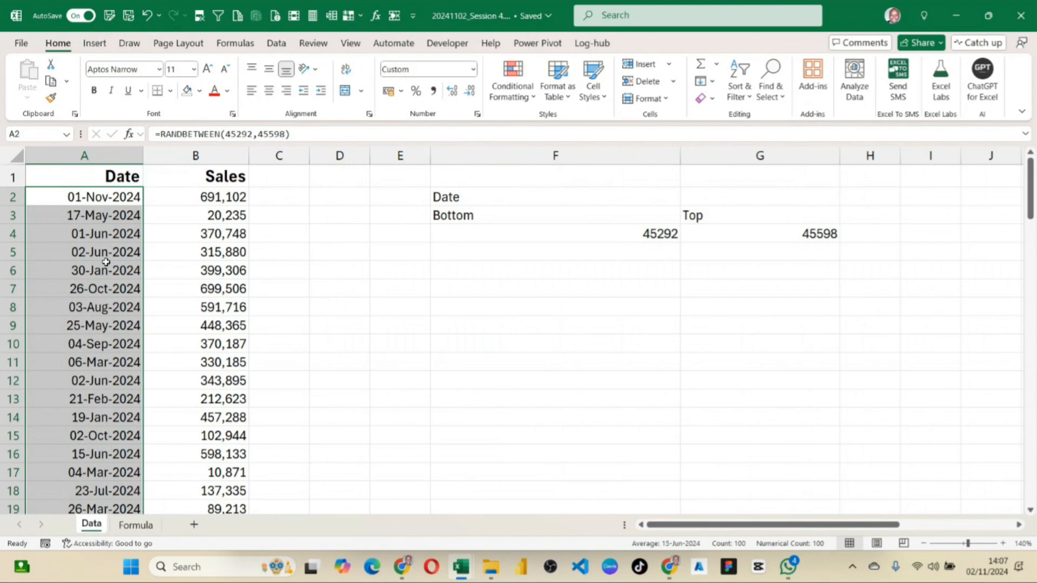
click(339, 289)
drag(441, 176, 776, 251)
click(102, 198)
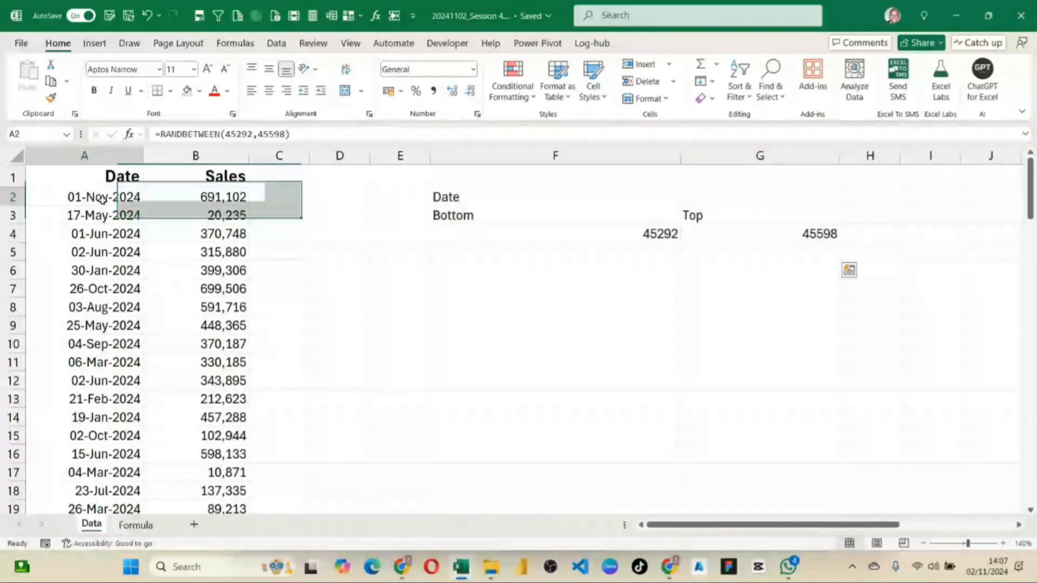
double_click(102, 199)
key(Return)
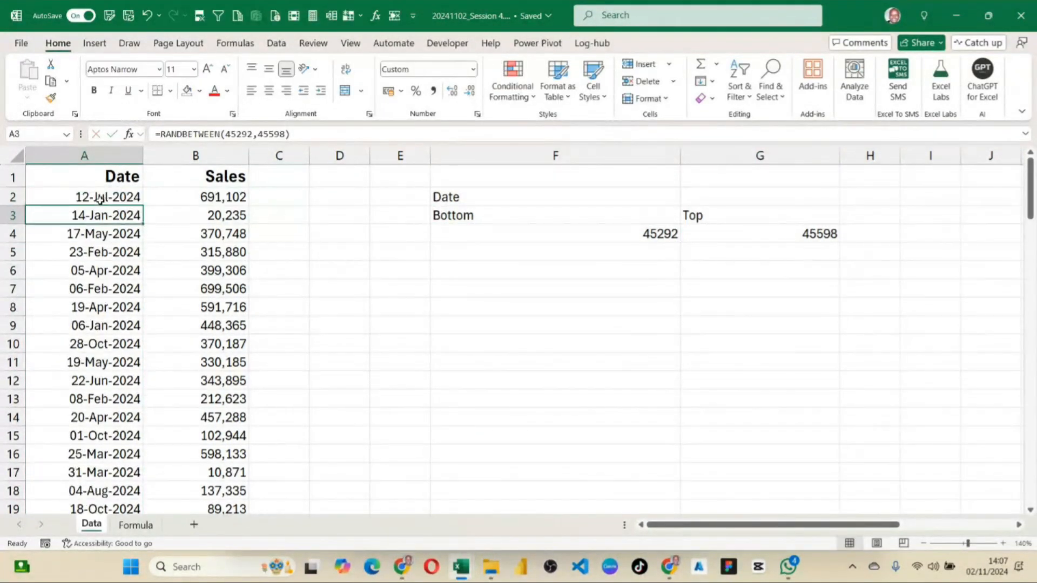
Replace the RANDBETWEEN formulas in A2:A101 with their values and check that the date cells hold static dates.
click(128, 192)
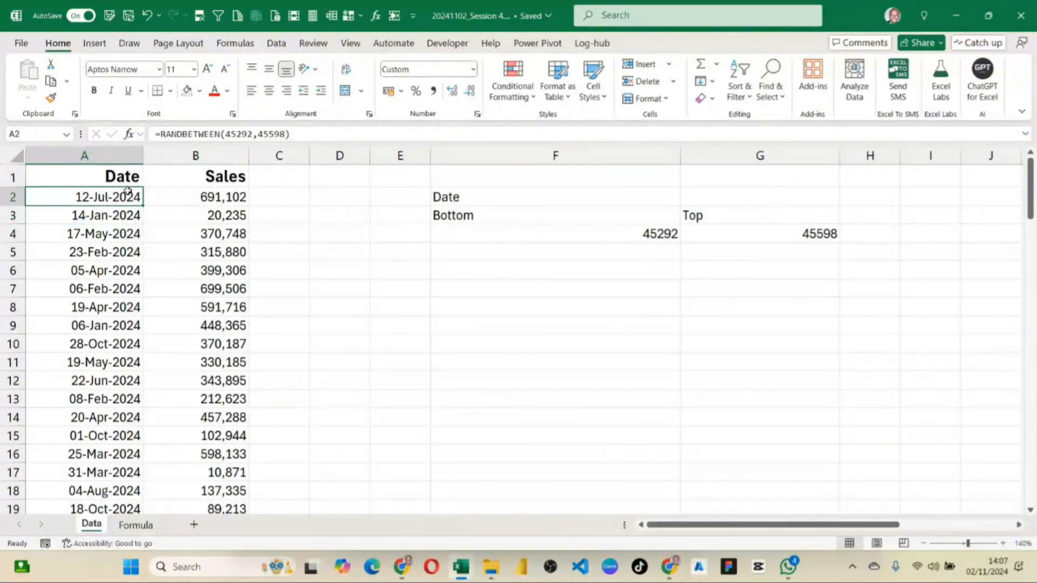
key(ctrl+shift+Down)
key(ctrl+c)
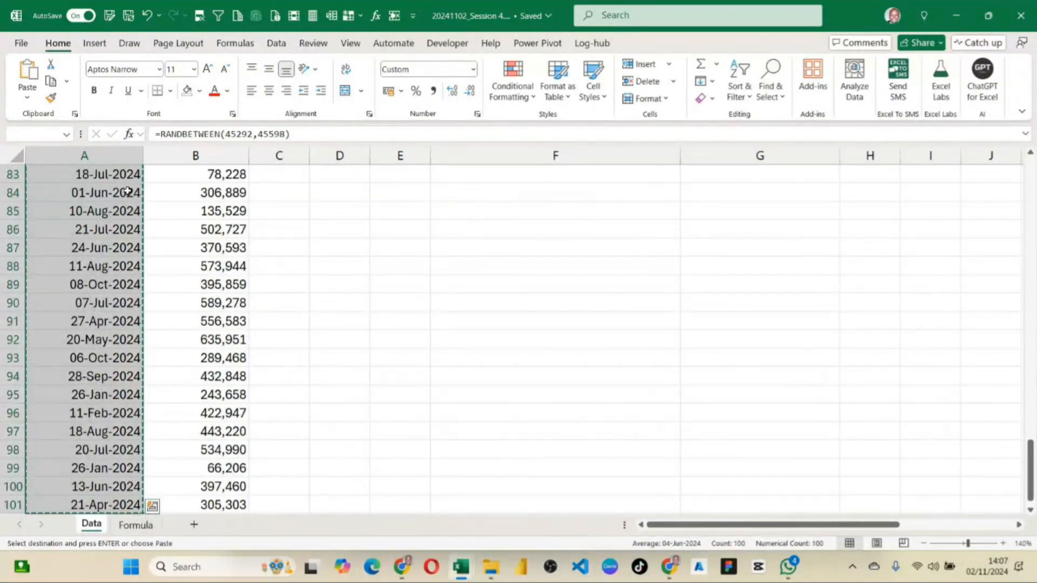
click(27, 98)
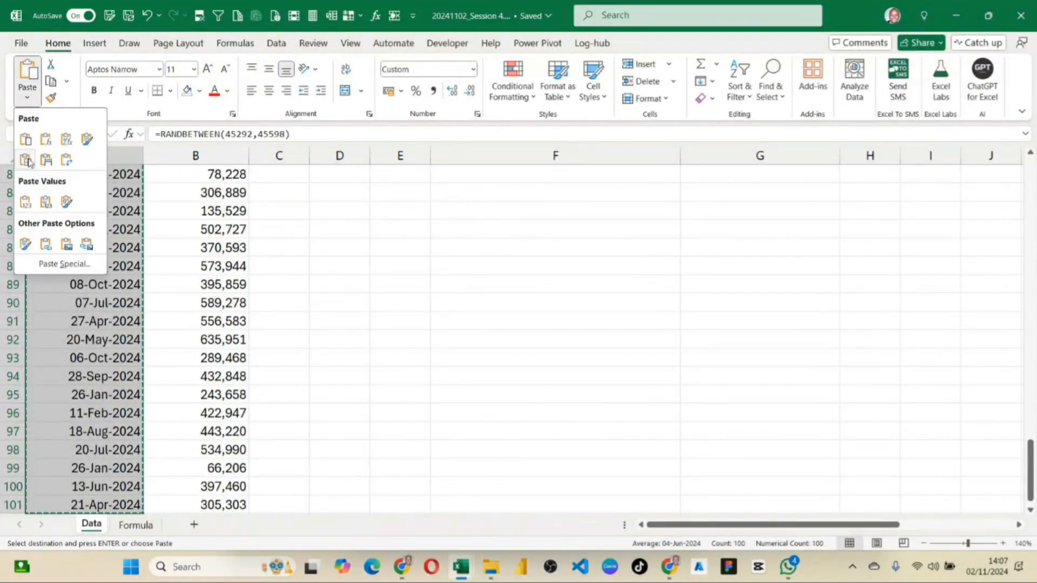
click(25, 202)
click(95, 215)
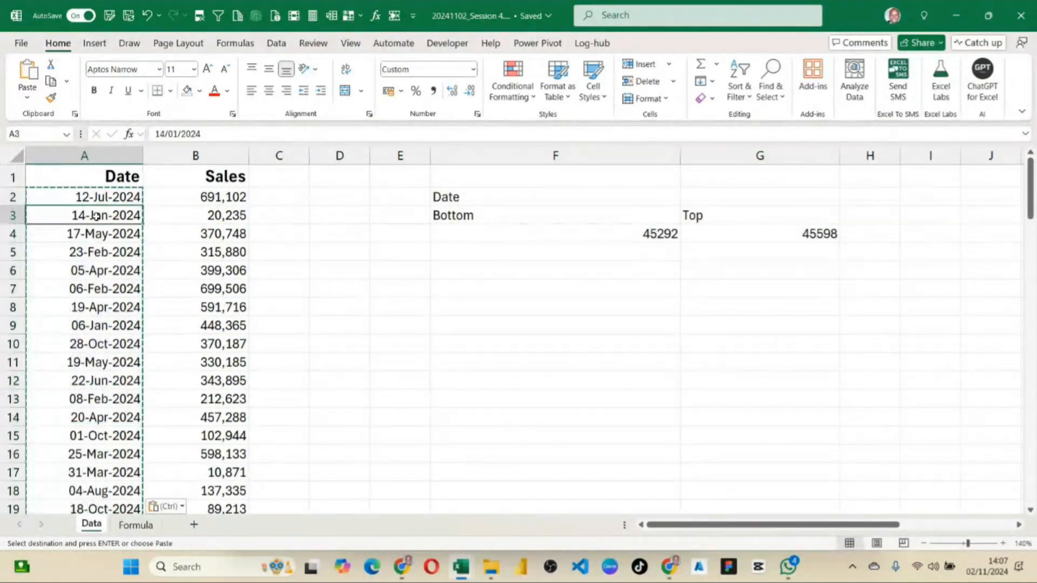
double_click(105, 197)
click(201, 214)
click(100, 231)
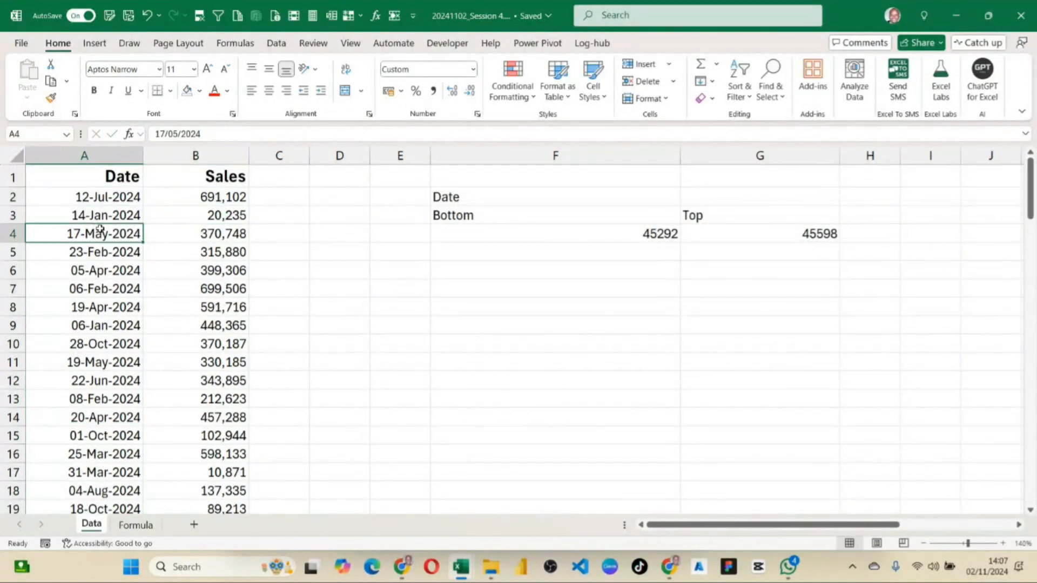
Clear the helper cells E1:I10 holding the Bottom and Top date numbers.
drag(414, 182, 944, 341)
key(Delete)
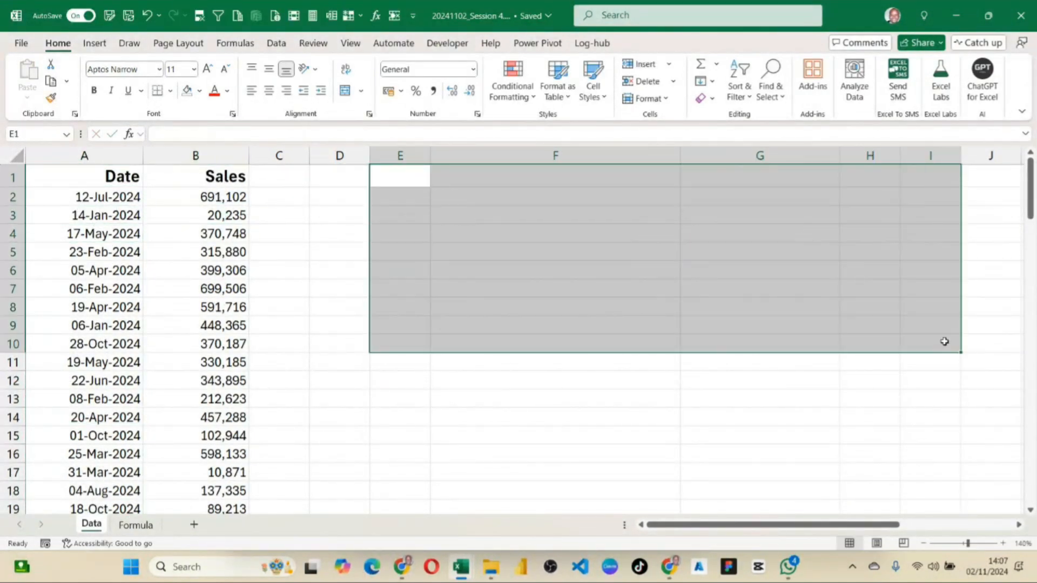
click(278, 325)
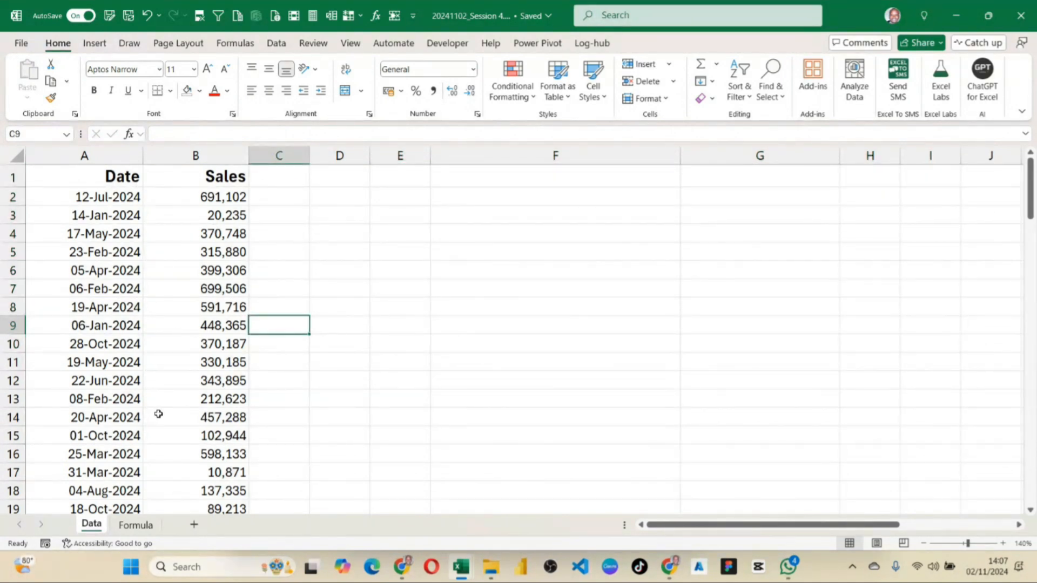
Narrow the Sales and Date columns so they fit their contents with a little spare room.
double_click(248, 155)
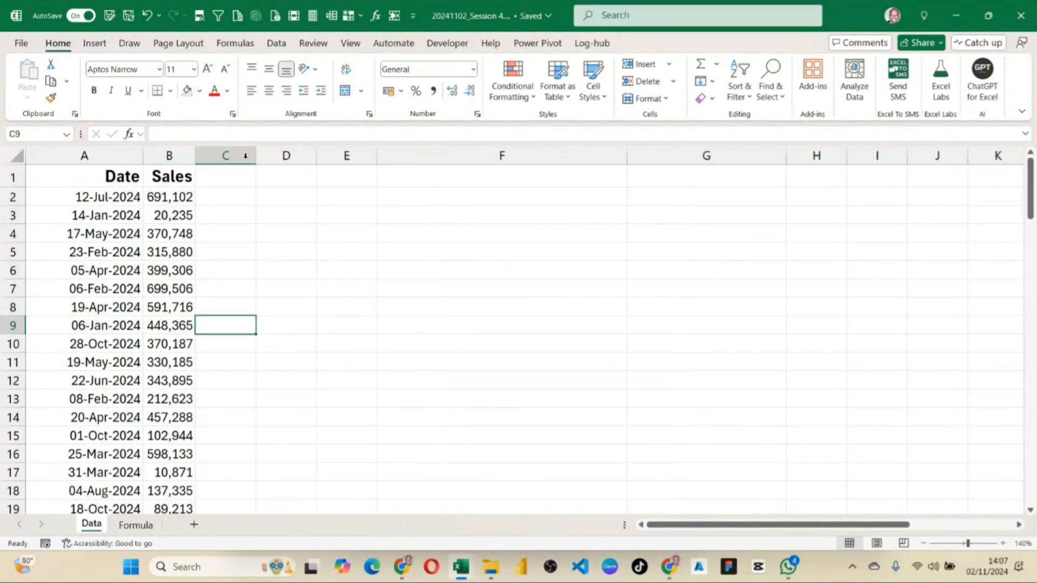
drag(195, 155, 222, 156)
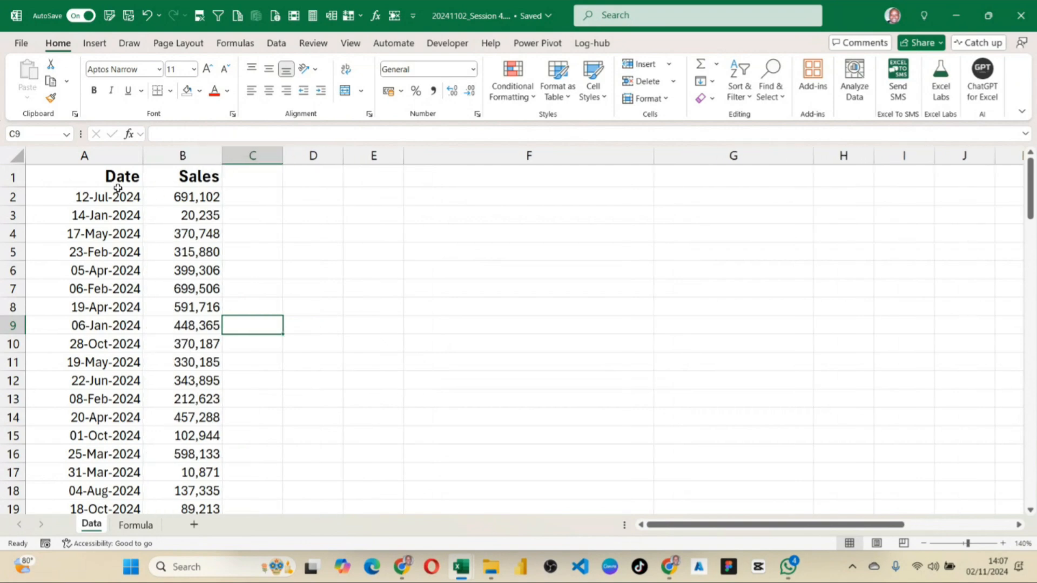
drag(142, 155, 124, 157)
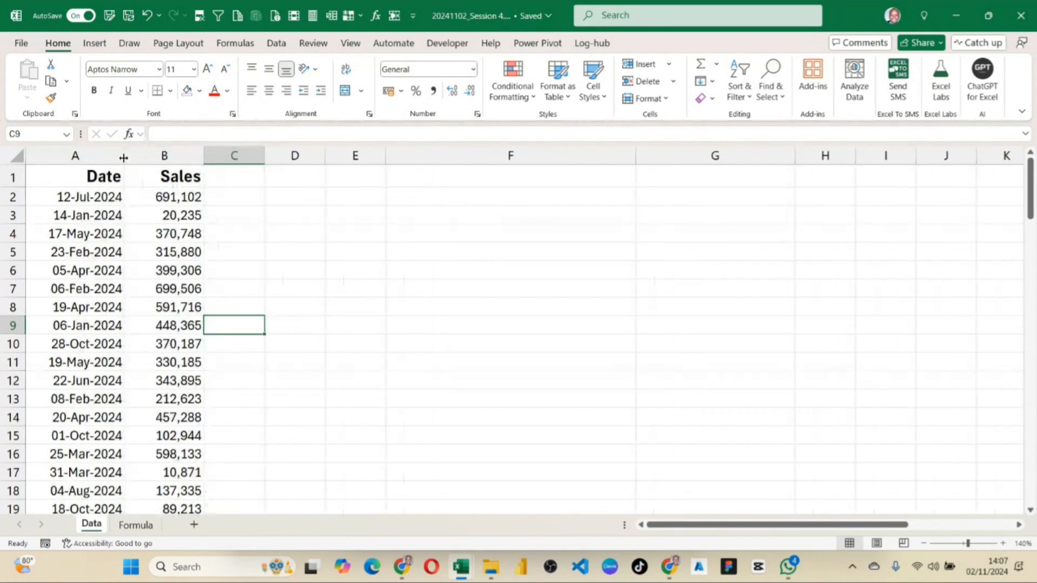
Examine the Date and Sales records down the list and check whether the headers stay in view.
scroll(135, 249, down, 7)
scroll(135, 249, up, 7)
scroll(153, 224, down, 5)
scroll(157, 221, up, 5)
click(106, 179)
scroll(200, 269, down, 4)
scroll(197, 269, up, 4)
scroll(189, 268, down, 7)
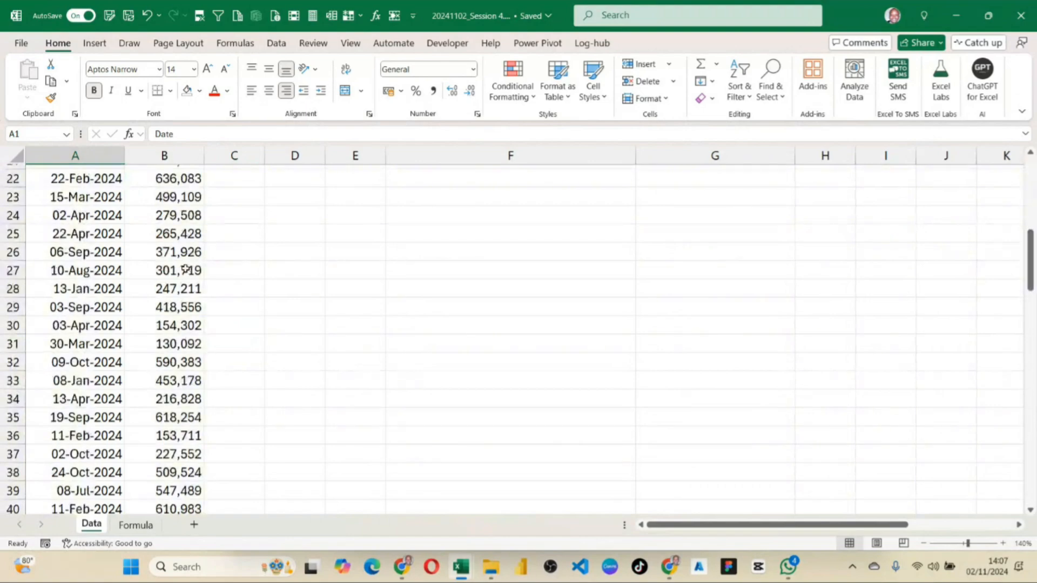
scroll(185, 270, down, 16)
scroll(185, 271, up, 20)
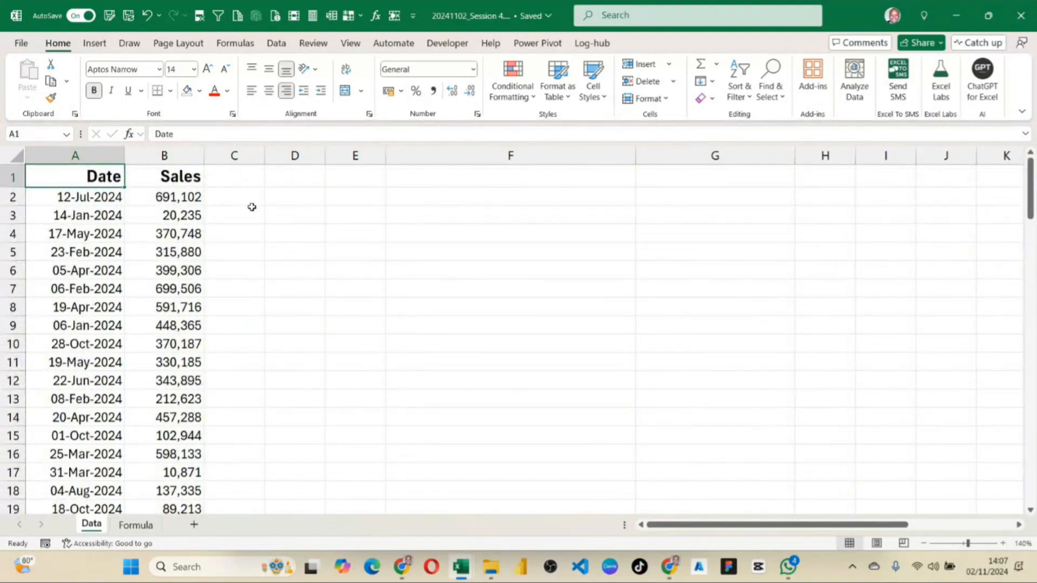
scroll(173, 270, down, 1)
scroll(173, 272, up, 1)
click(154, 247)
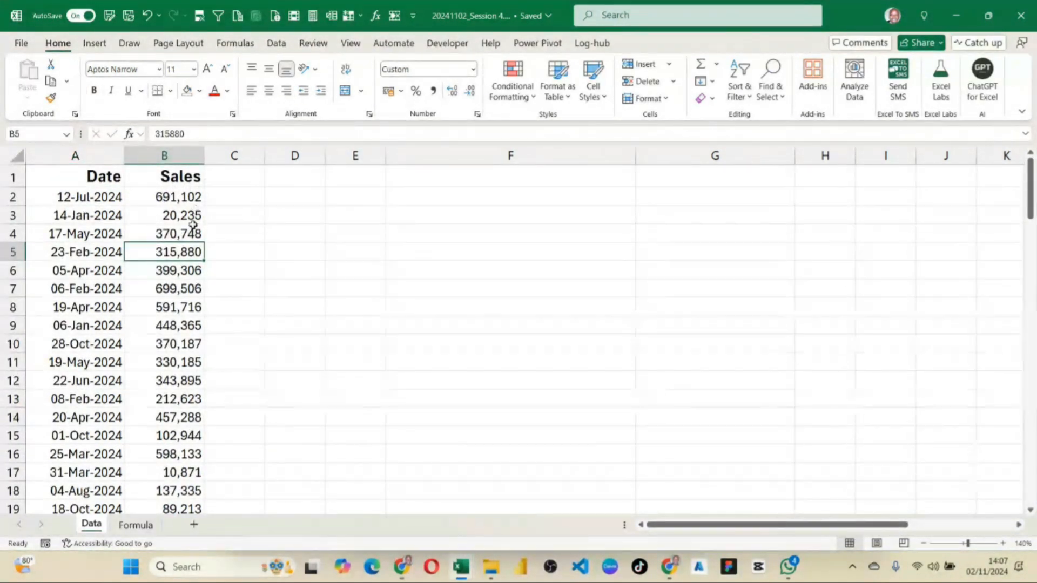
click(141, 209)
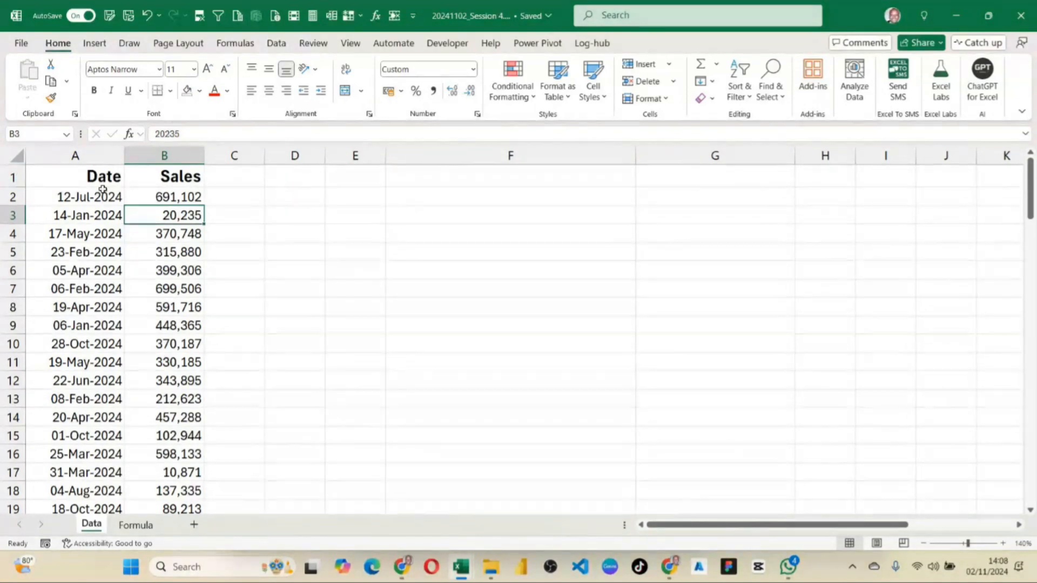
click(7, 186)
click(117, 204)
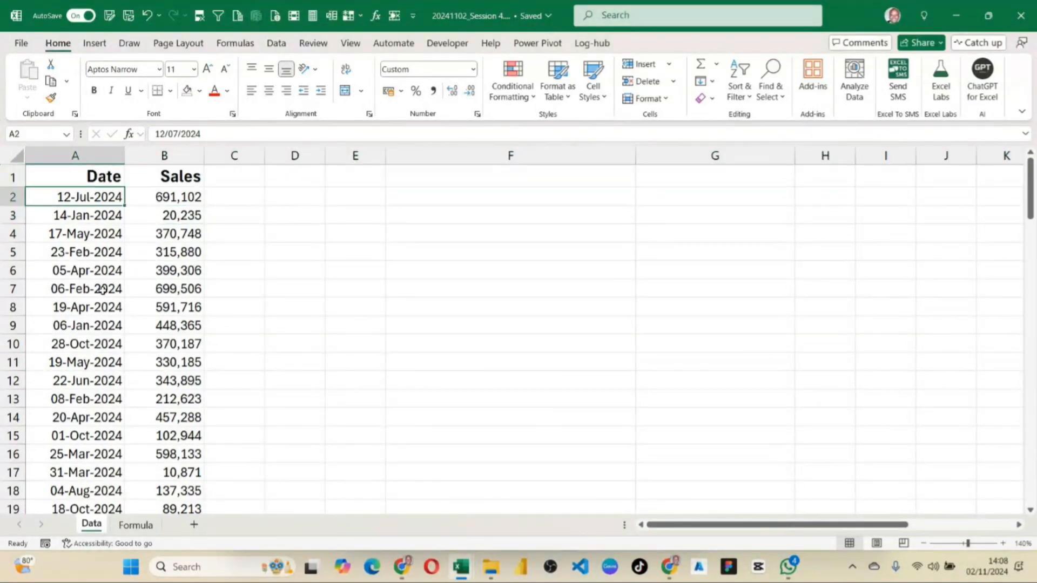
click(107, 231)
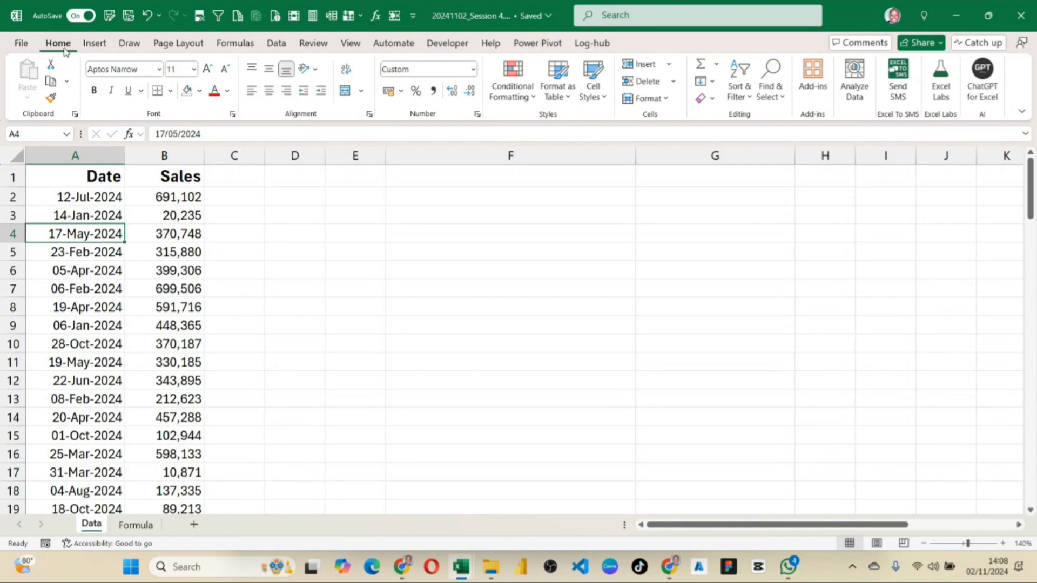
Freeze the top row of the Data sheet.
click(349, 44)
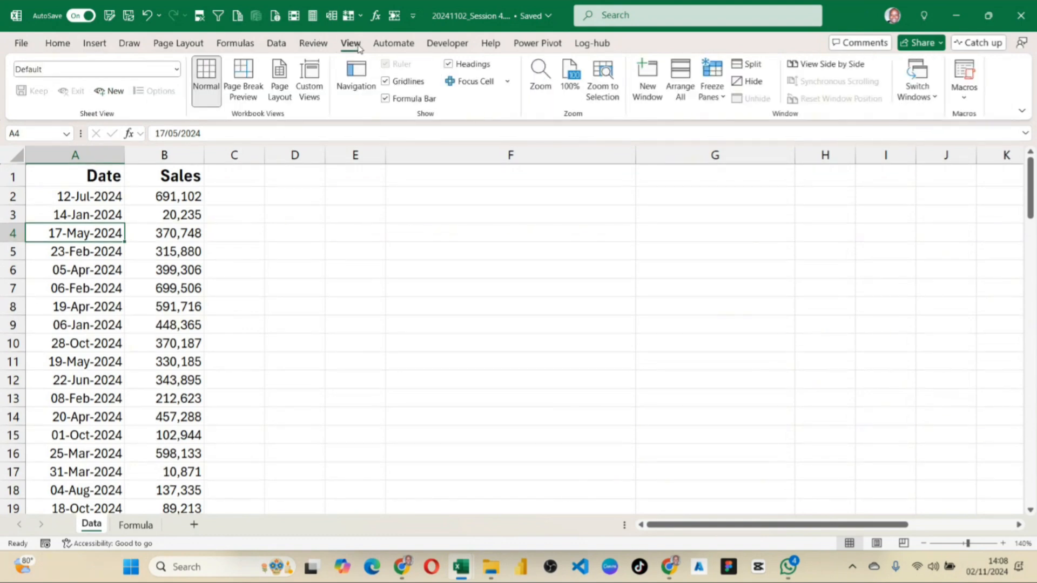
click(723, 100)
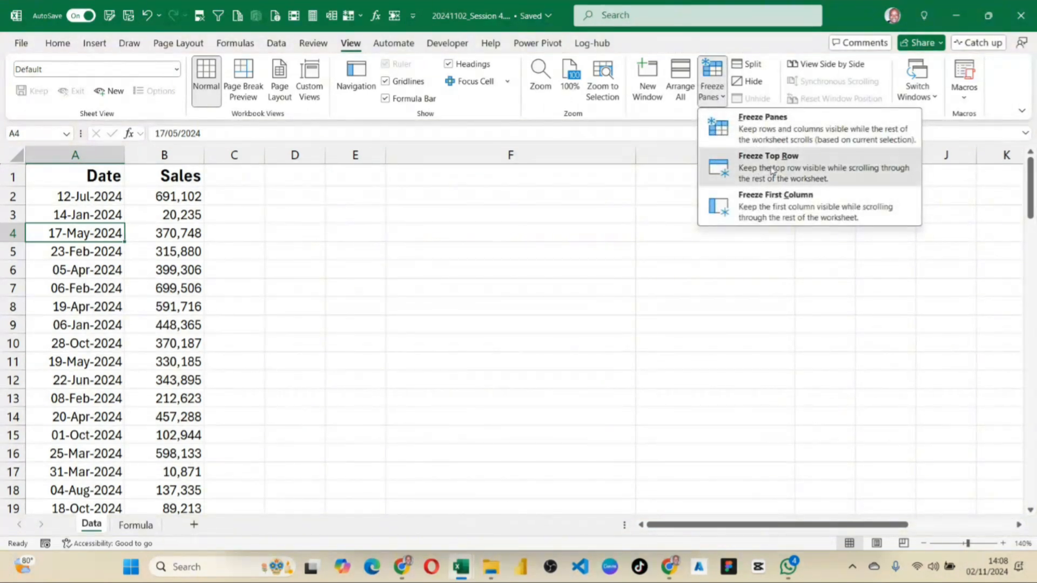
click(769, 171)
Check the frozen Date and Sales headers against records further down the list.
scroll(160, 264, down, 7)
scroll(161, 265, down, 20)
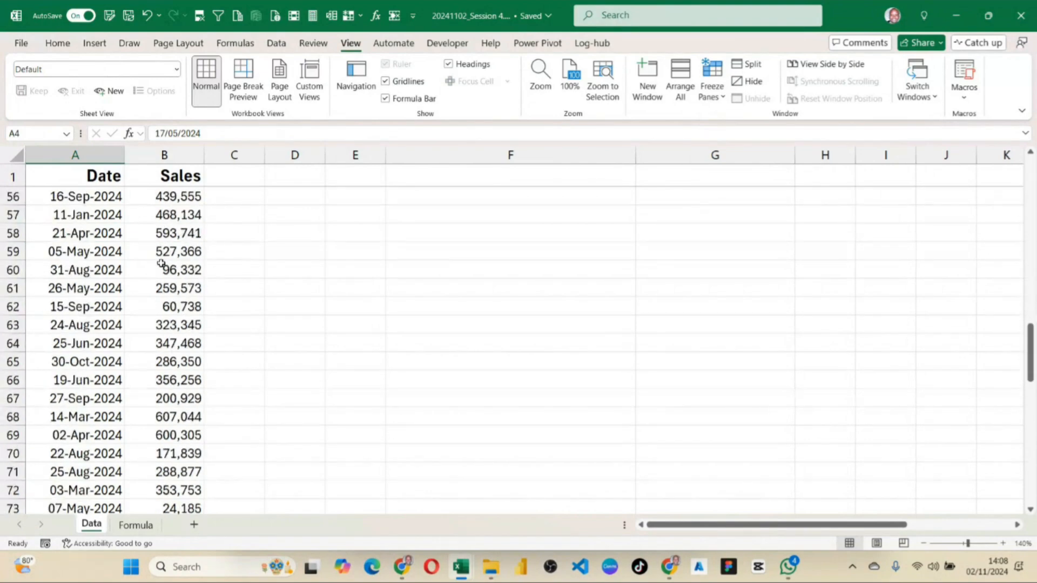
scroll(162, 264, up, 20)
scroll(167, 259, down, 16)
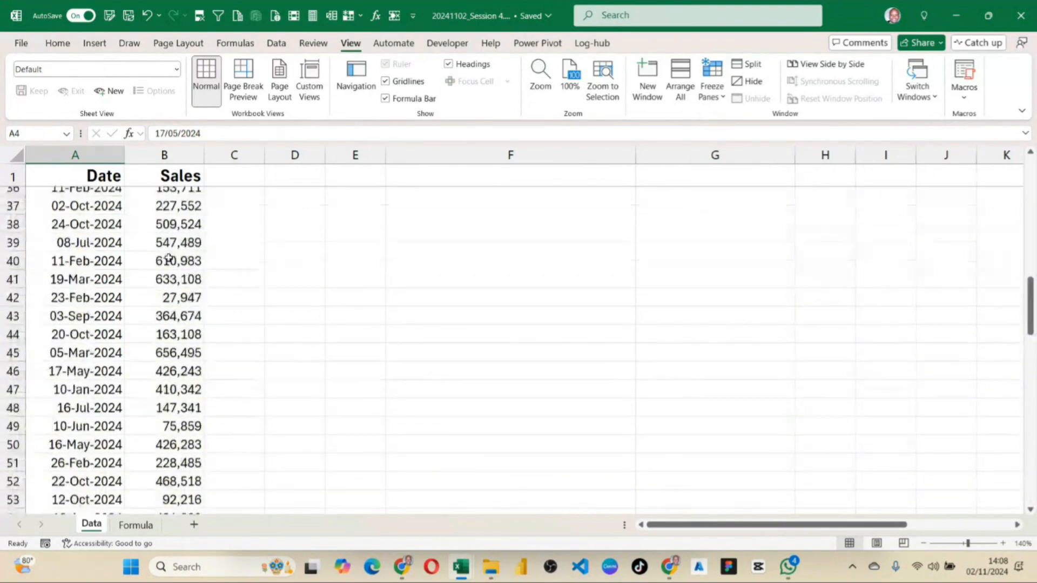
scroll(173, 256, up, 15)
scroll(178, 253, up, 9)
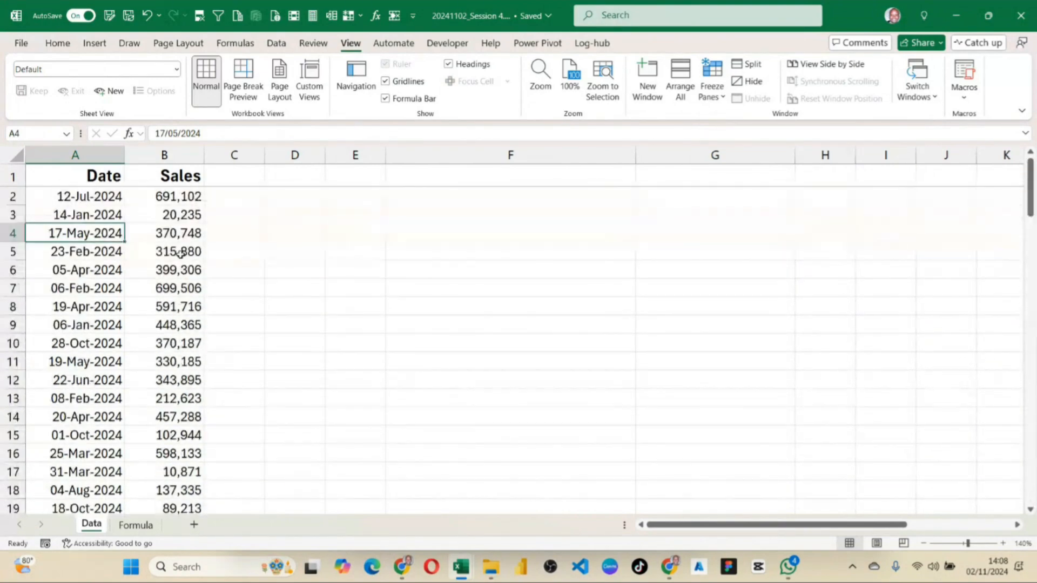
scroll(185, 227, down, 20)
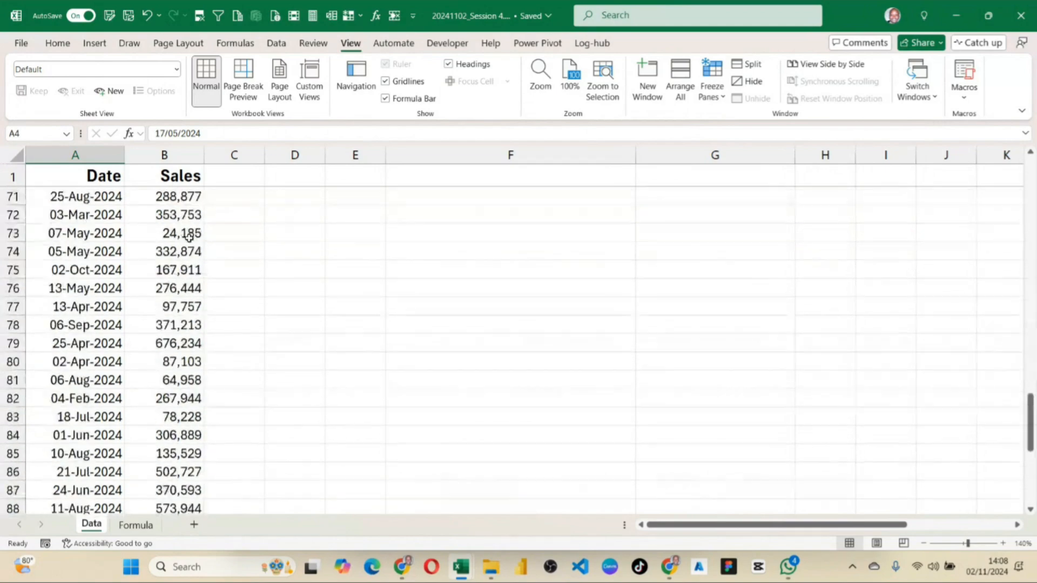
scroll(189, 238, up, 3)
scroll(189, 238, up, 20)
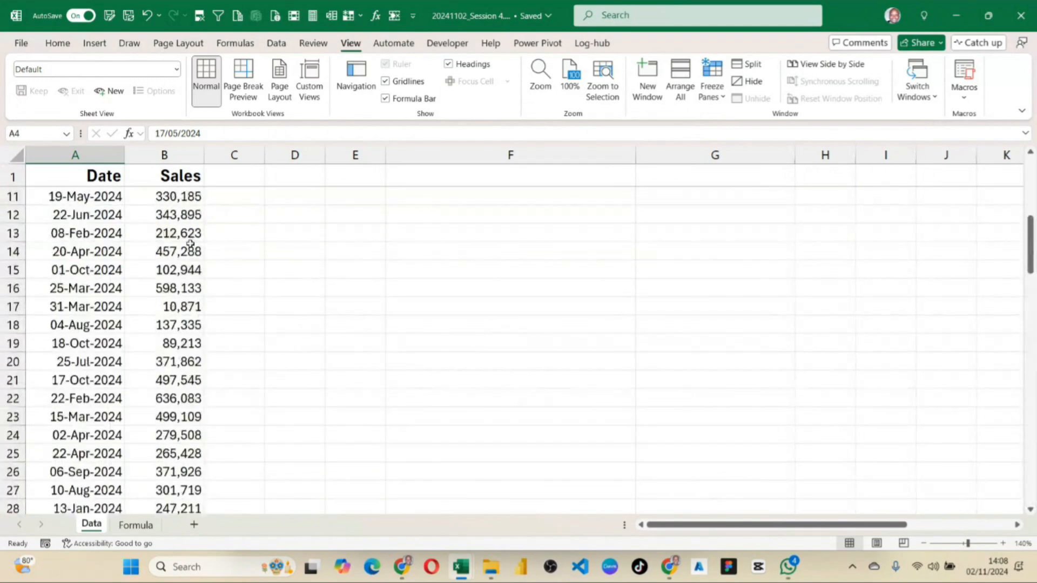
Add the text entry =Text(select cell, "ddd") as item 4 in cell B5 of the Formula sheet.
click(138, 232)
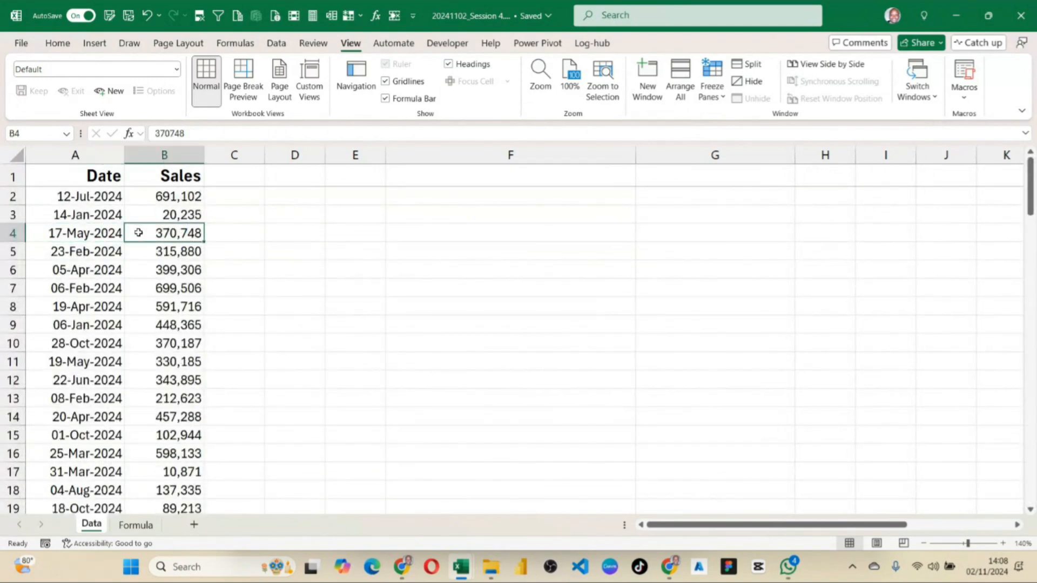
click(138, 524)
click(141, 233)
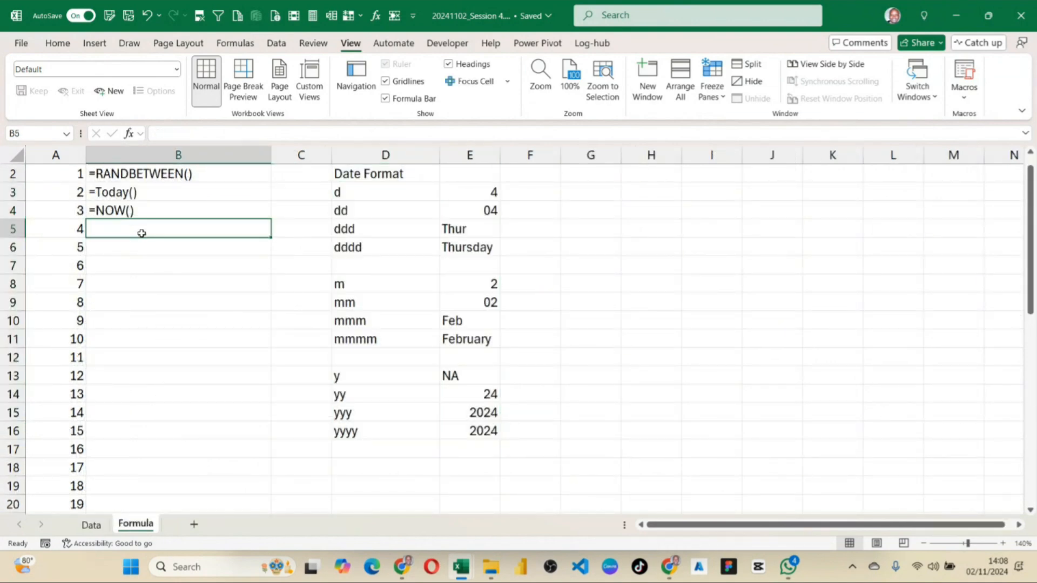
text(')
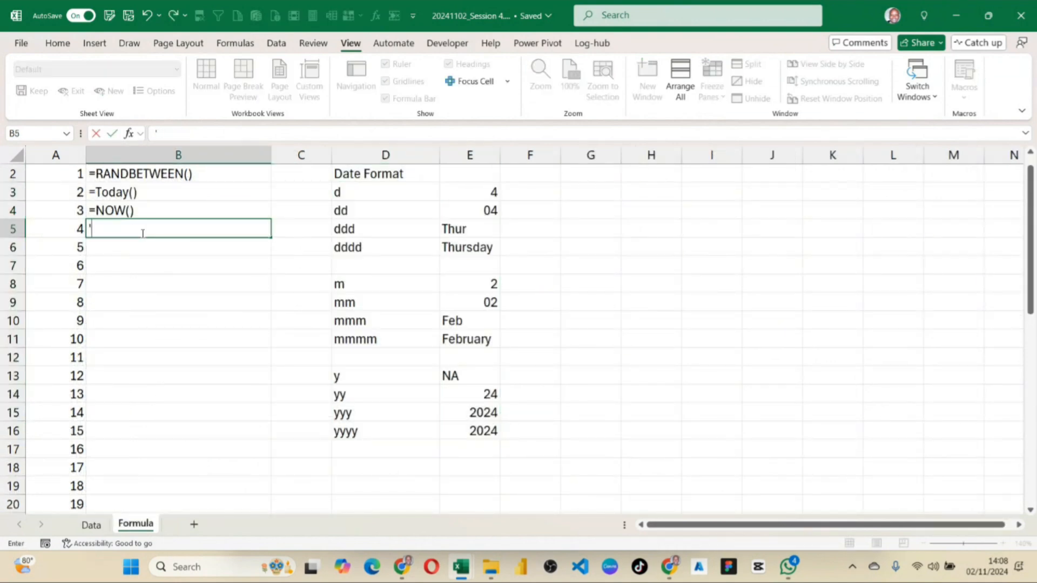
text(Text)
text(=)
click(128, 226)
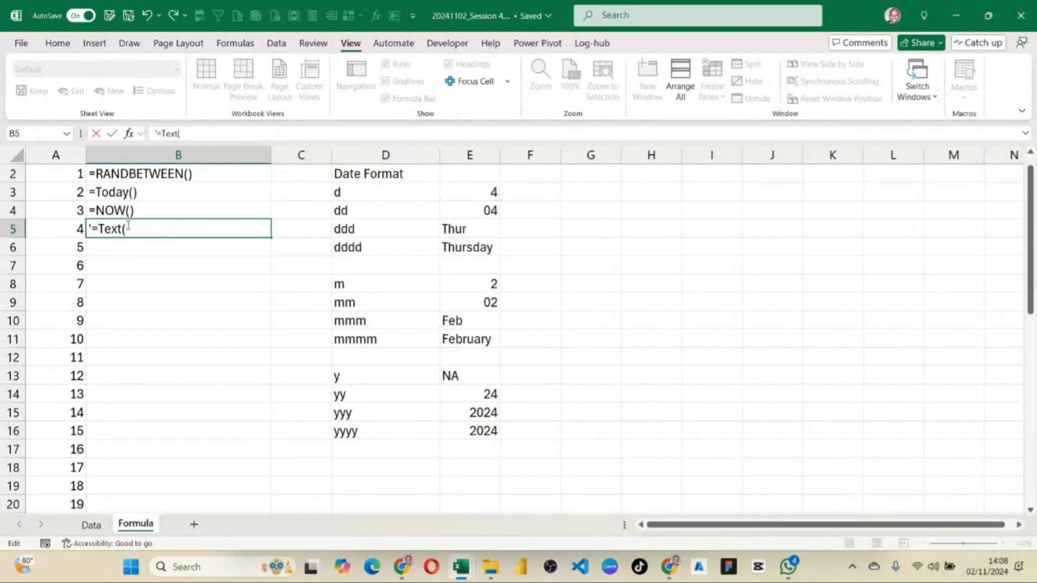
text((select cell)
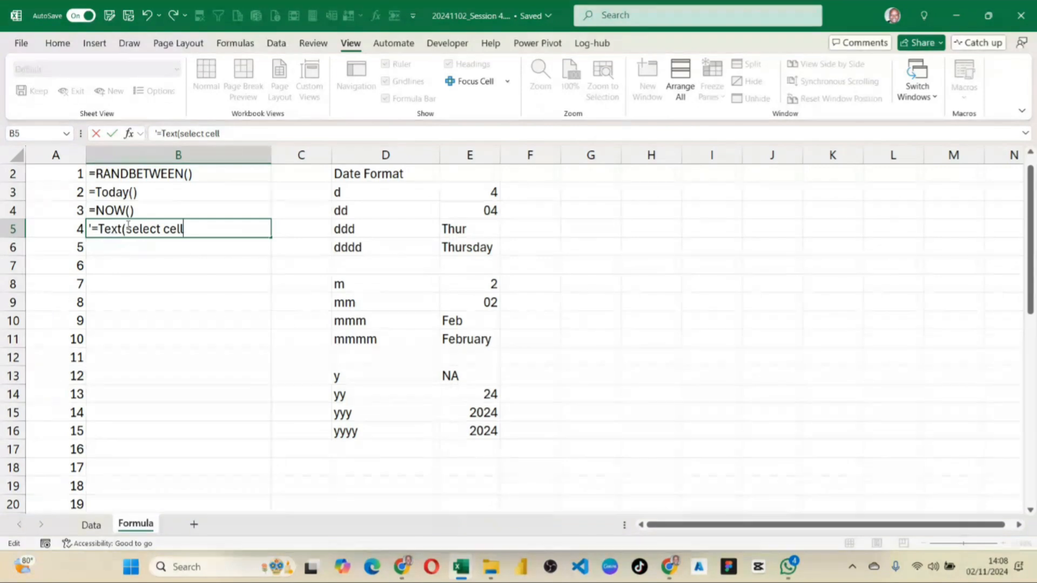
text(, "ddd)
key(Return)
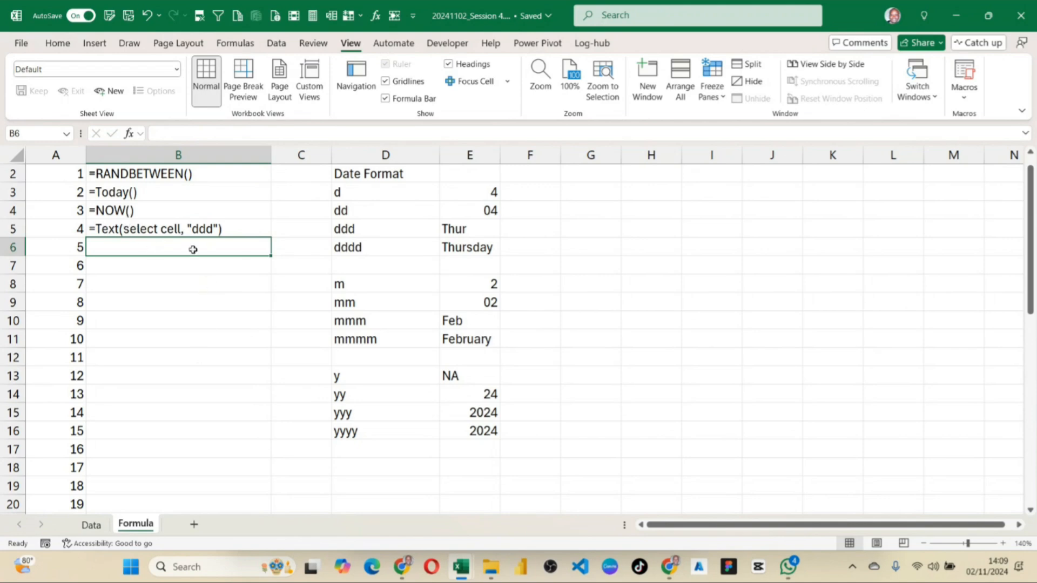
click(187, 233)
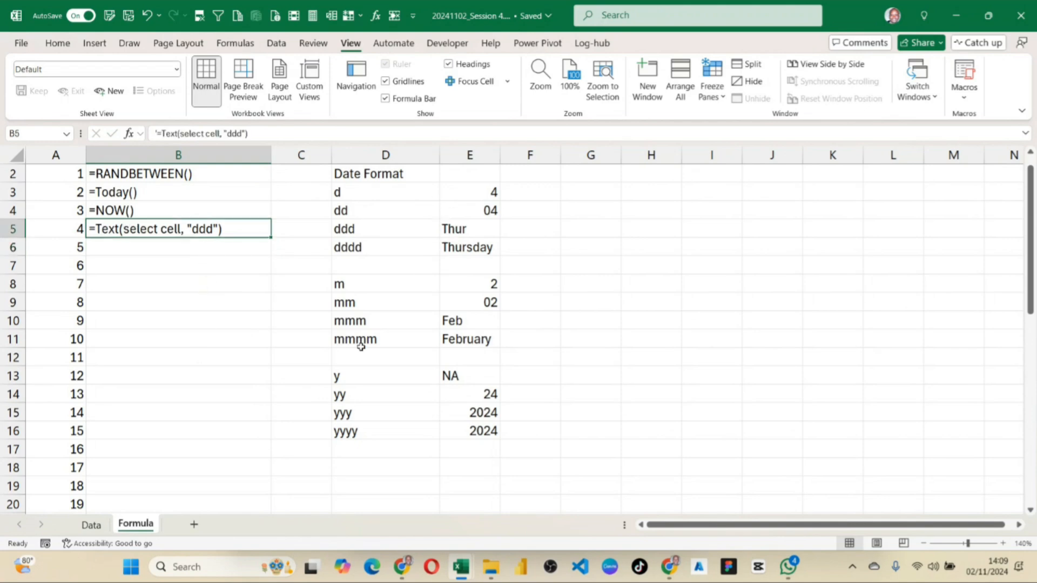
Add the column headers Day, Month and Year in cells C1 to E1 of the Data sheet.
click(91, 525)
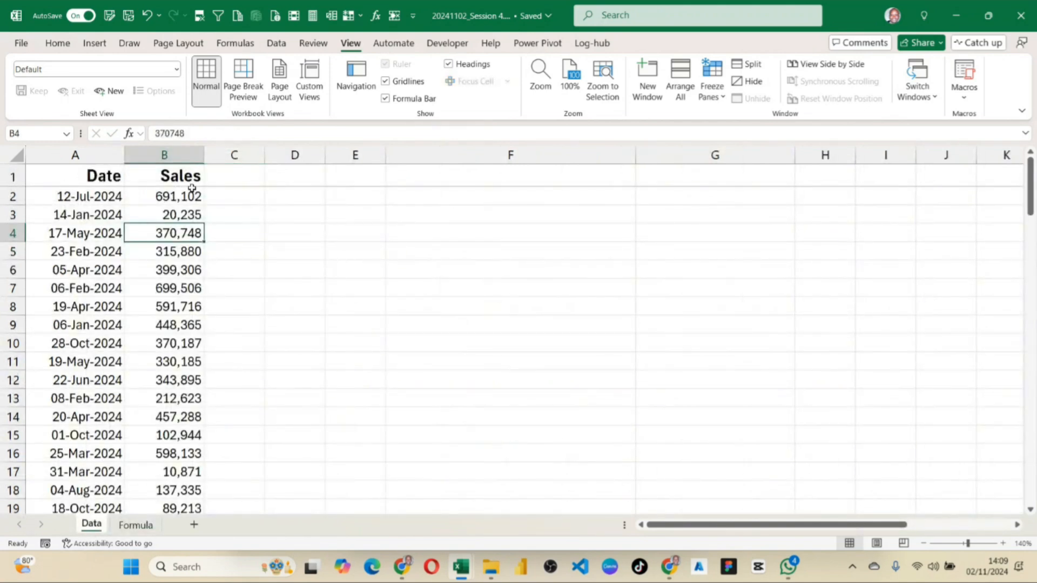
drag(89, 196, 89, 233)
click(232, 178)
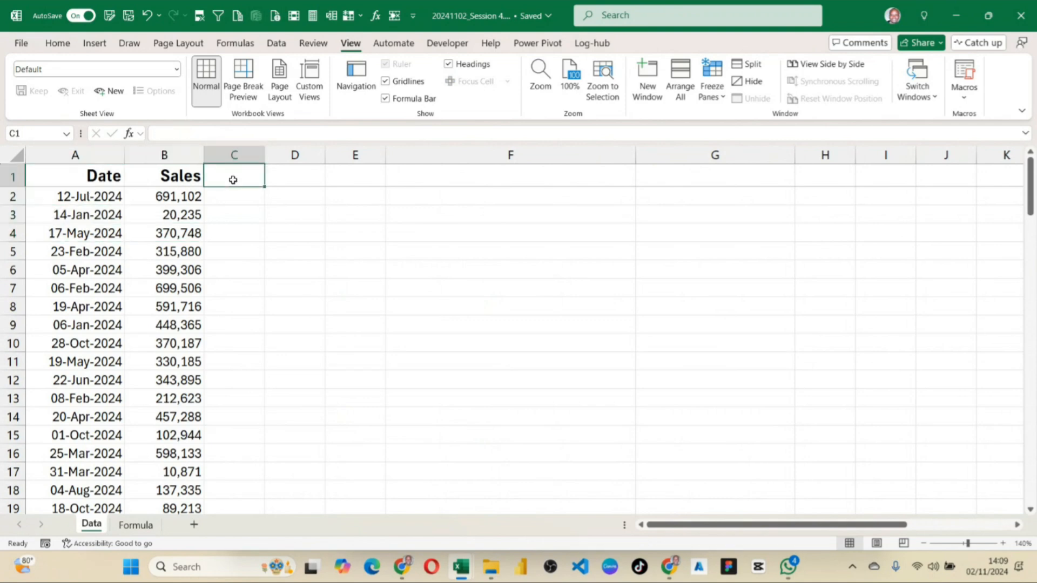
text(Da)
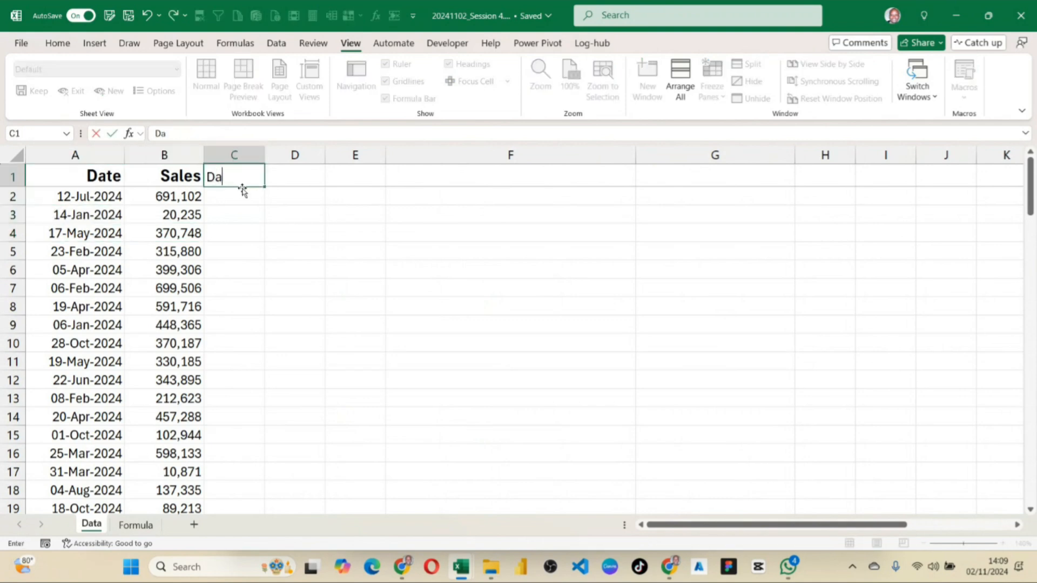
text(y)
key(Tab)
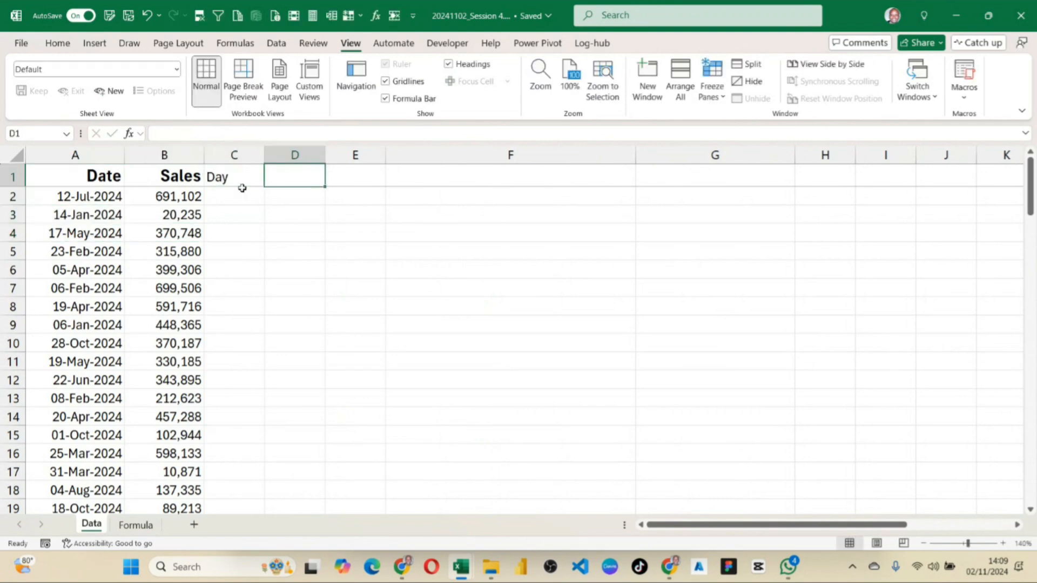
text(Months)
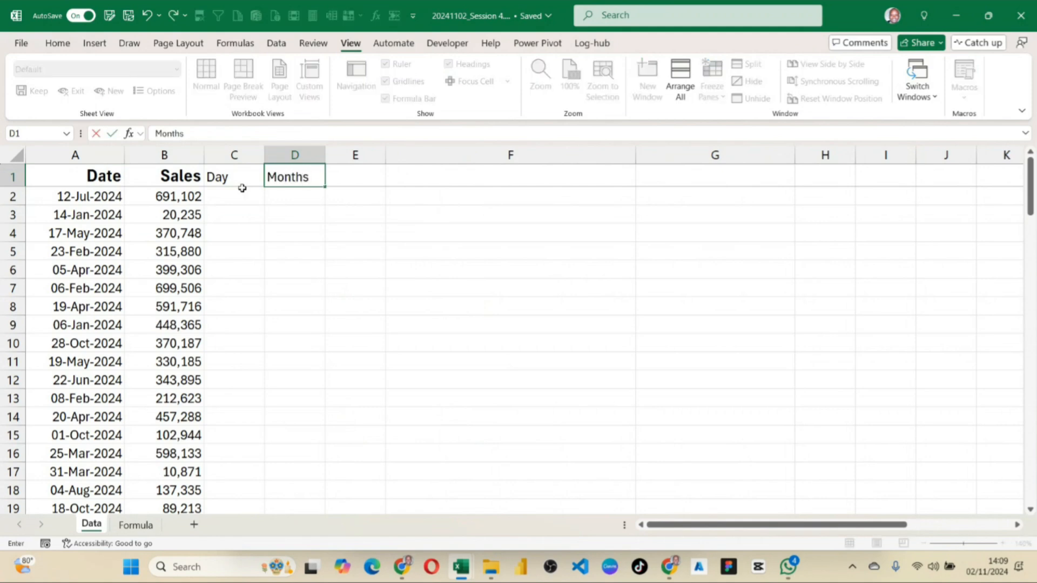
key(BackSpace)
key(Tab)
text(Yea)
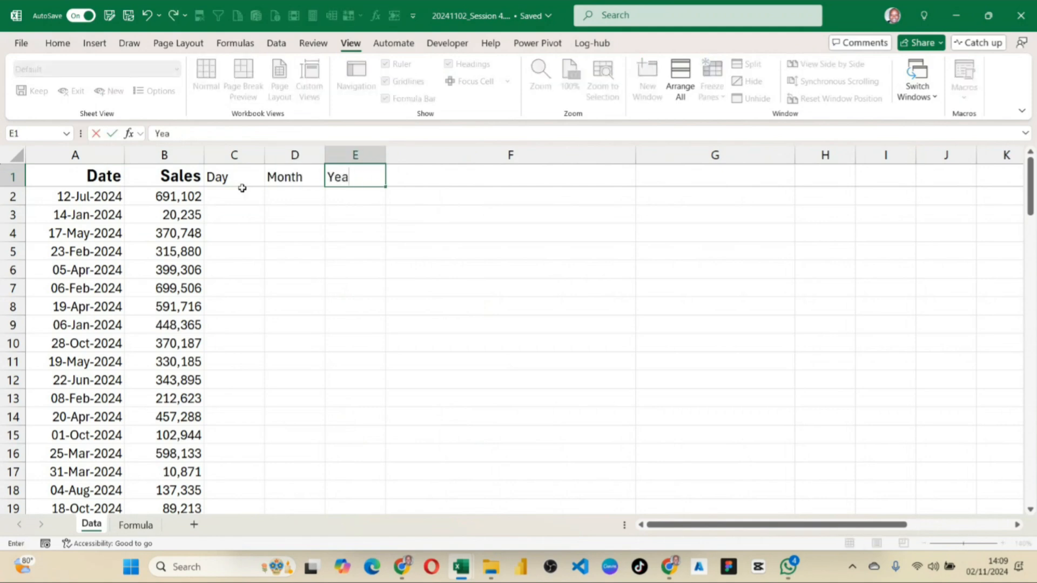
key(Return)
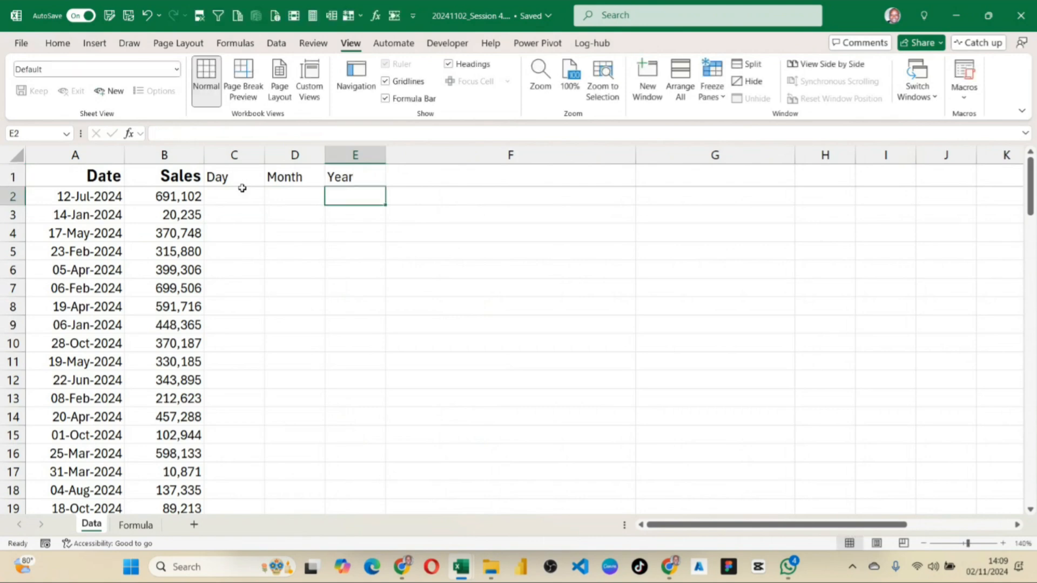
Copy the Sales header's formatting onto the Day, Month and Year headers.
click(345, 181)
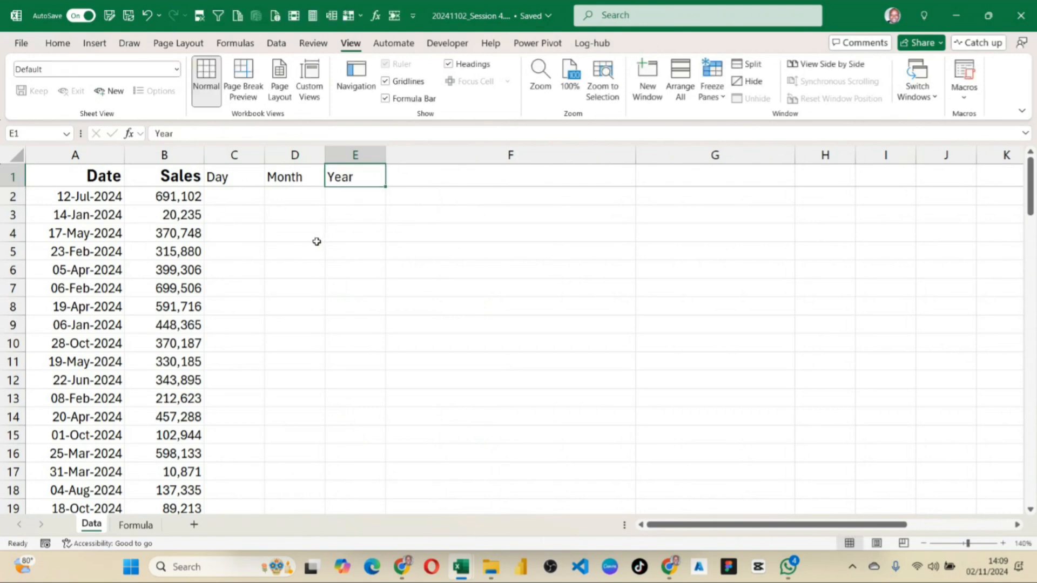
click(224, 178)
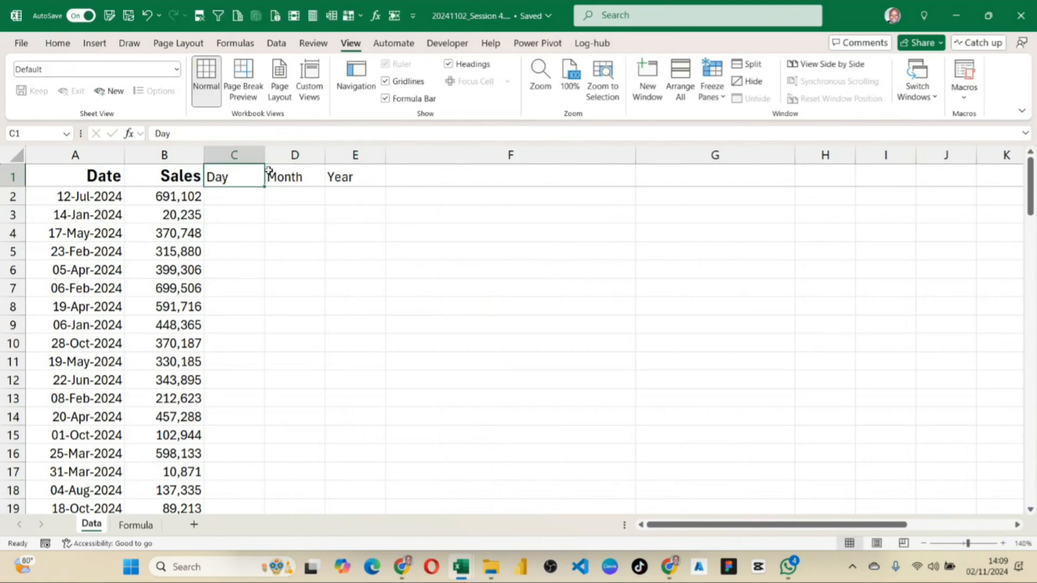
key(Left)
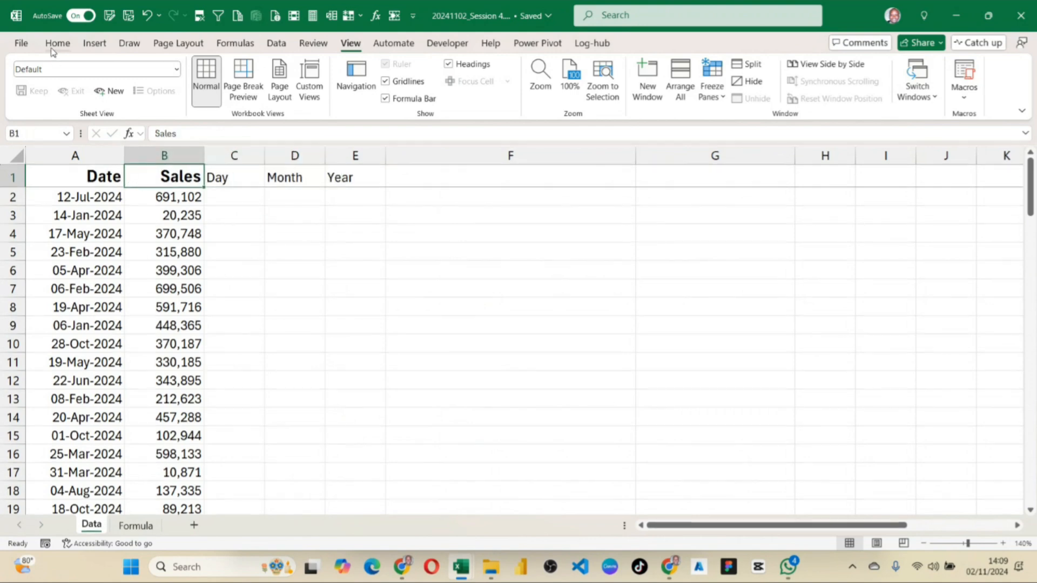
click(52, 49)
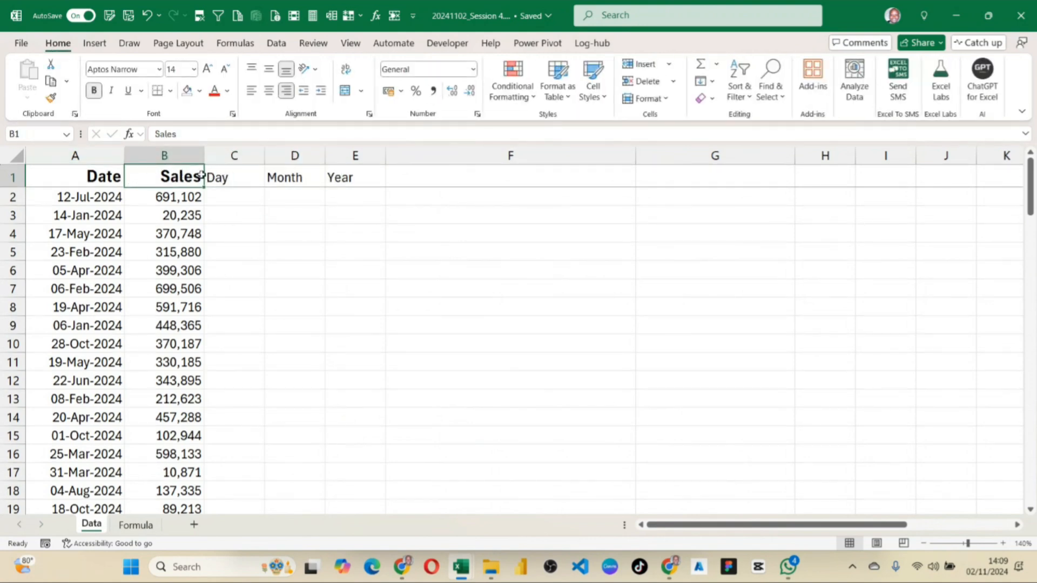
click(52, 98)
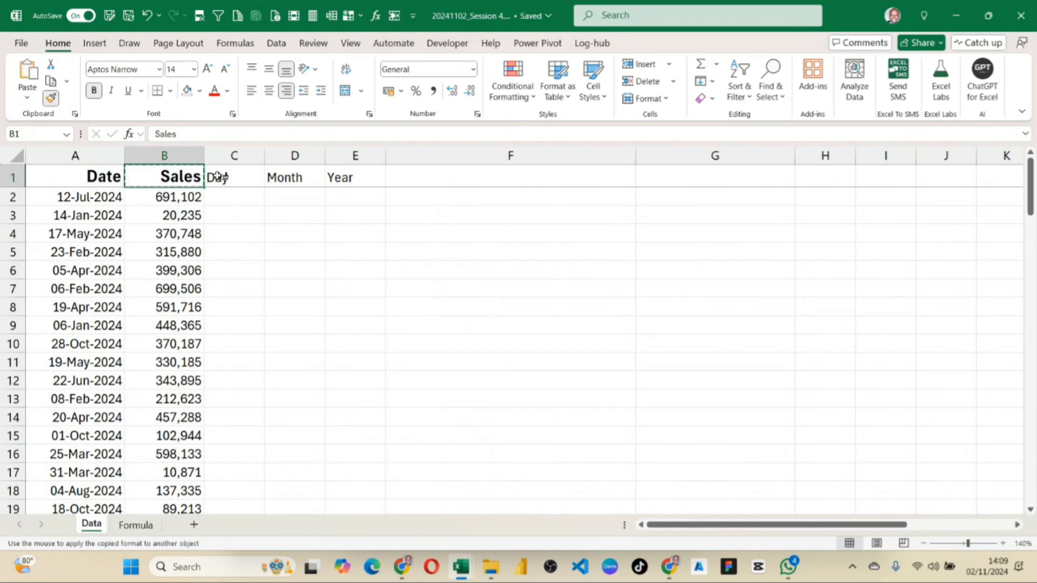
drag(216, 177, 348, 178)
click(373, 243)
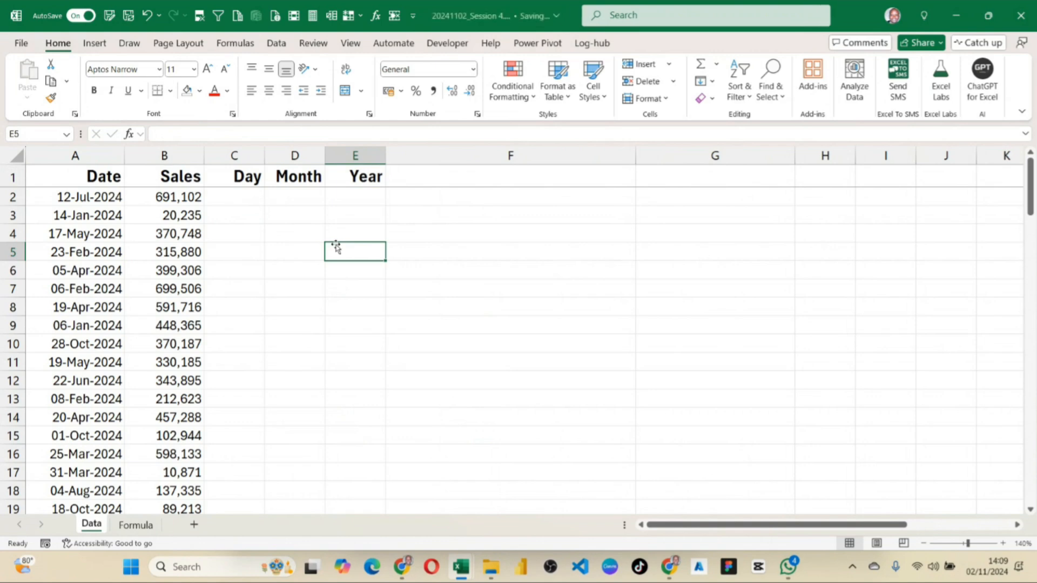
drag(275, 337, 275, 326)
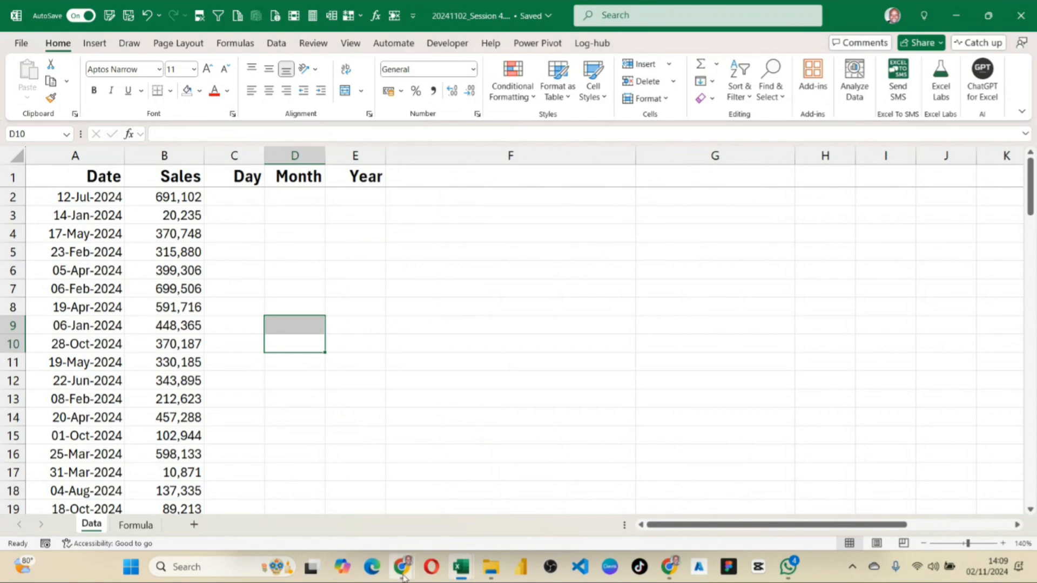
mouse_move(402, 567)
mouse_move(344, 528)
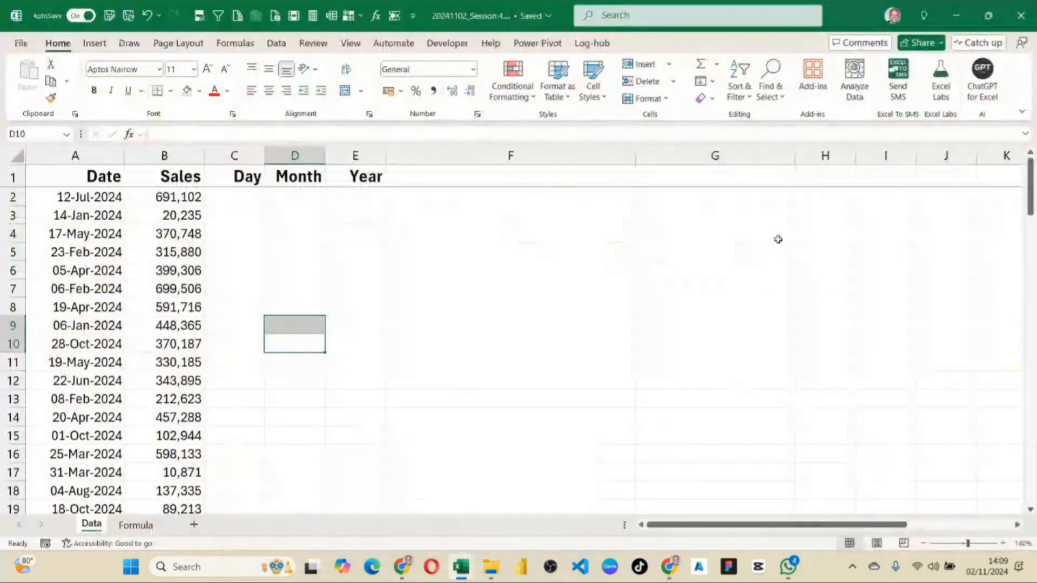
scroll(257, 233, down, 9)
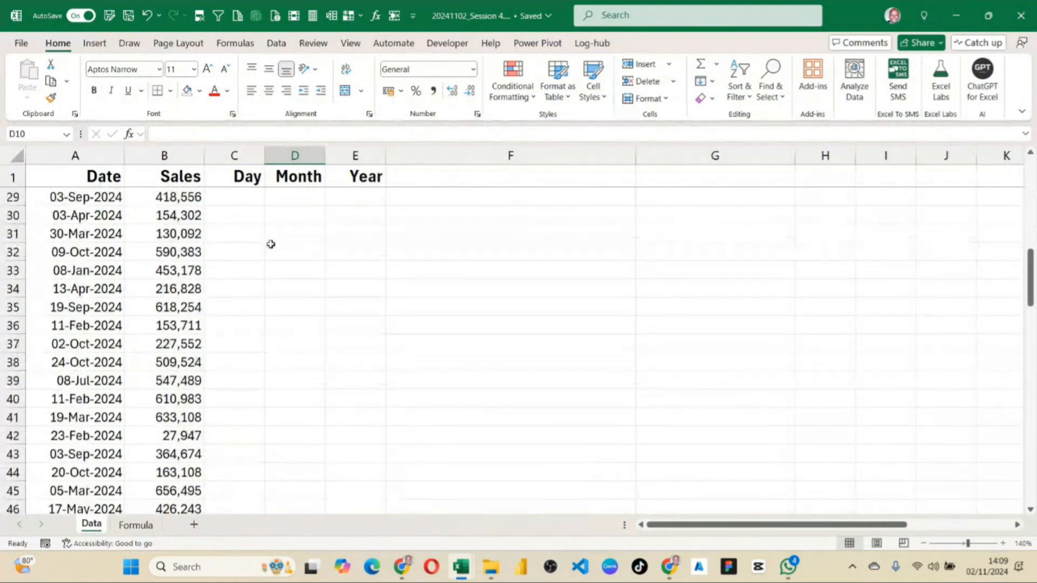
click(262, 270)
scroll(266, 275, up, 9)
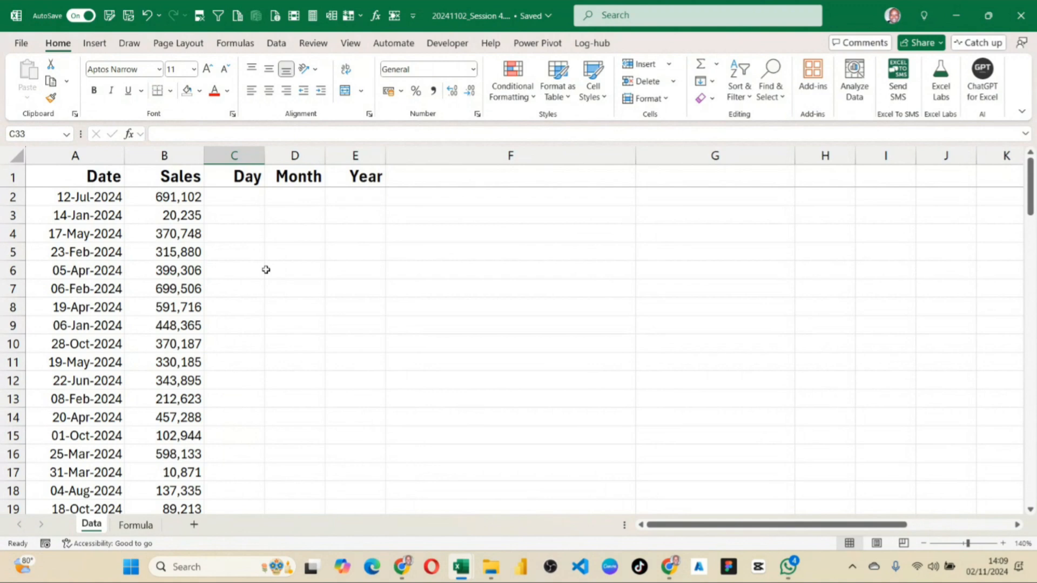
Enter the formula =TEXT(A2,"d") in cell C2 to extract the day number from the first date.
click(226, 199)
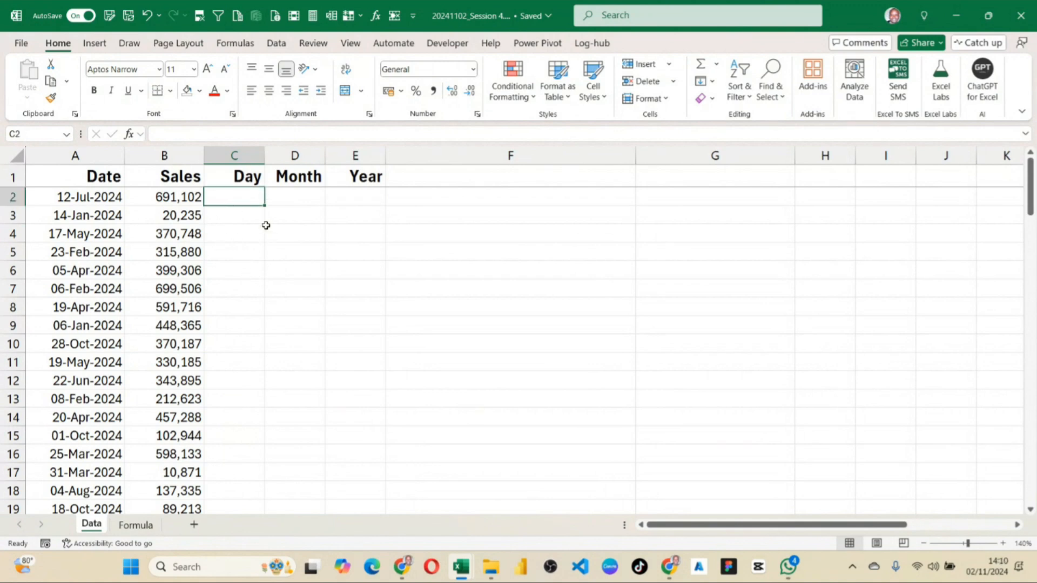
click(101, 199)
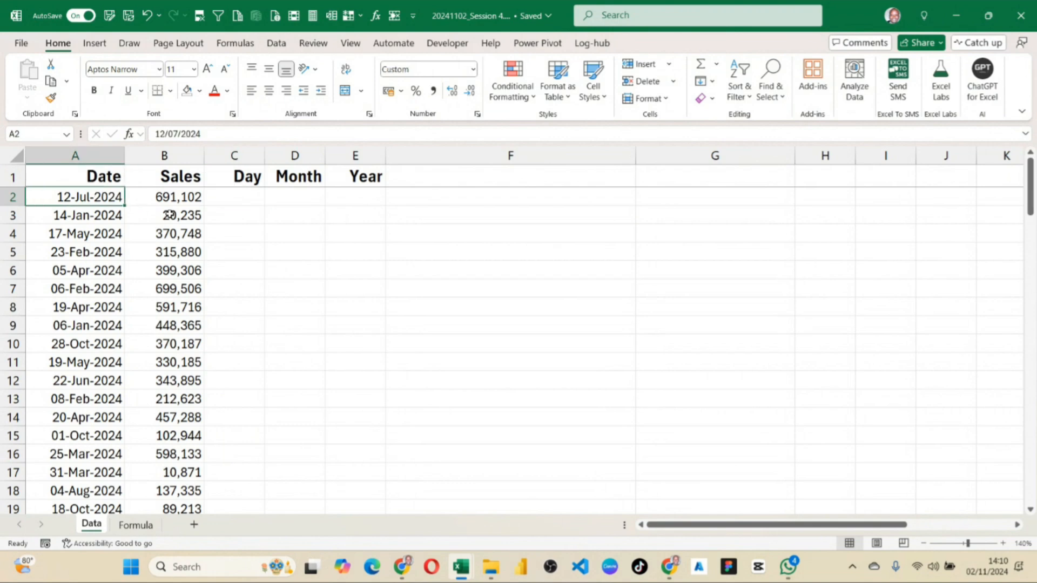
click(253, 202)
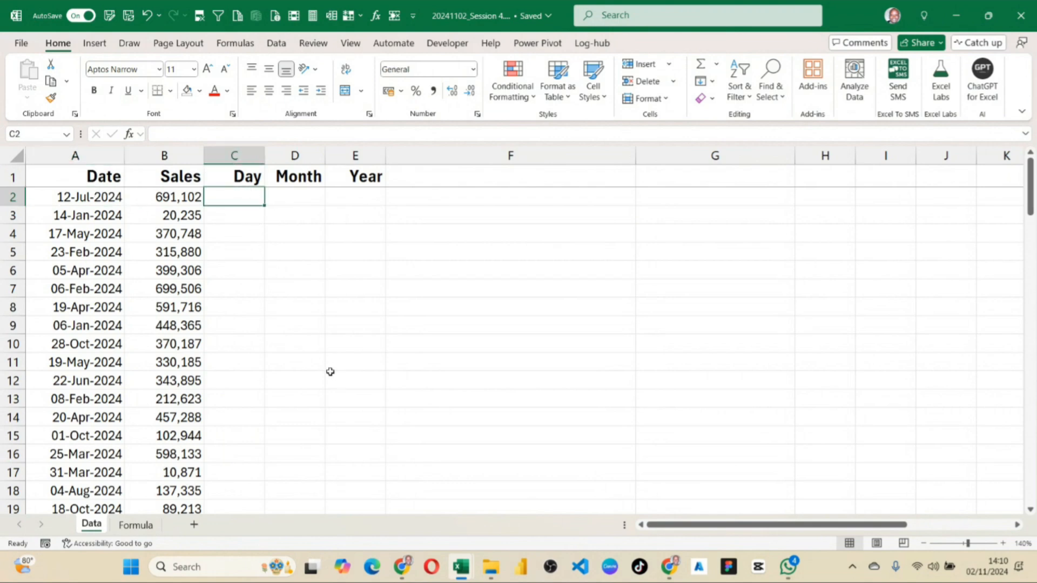
text(=)
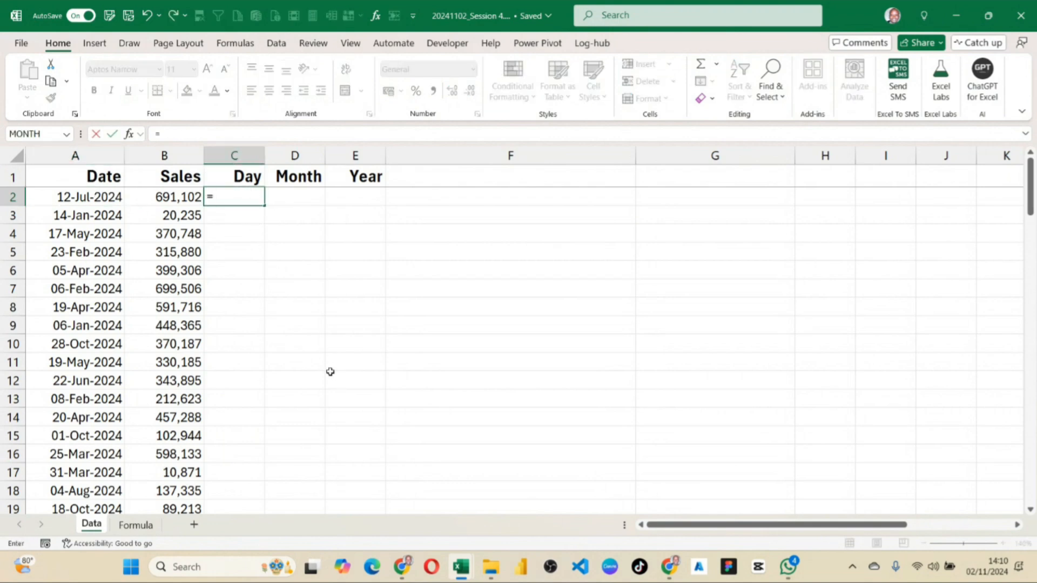
text(text)
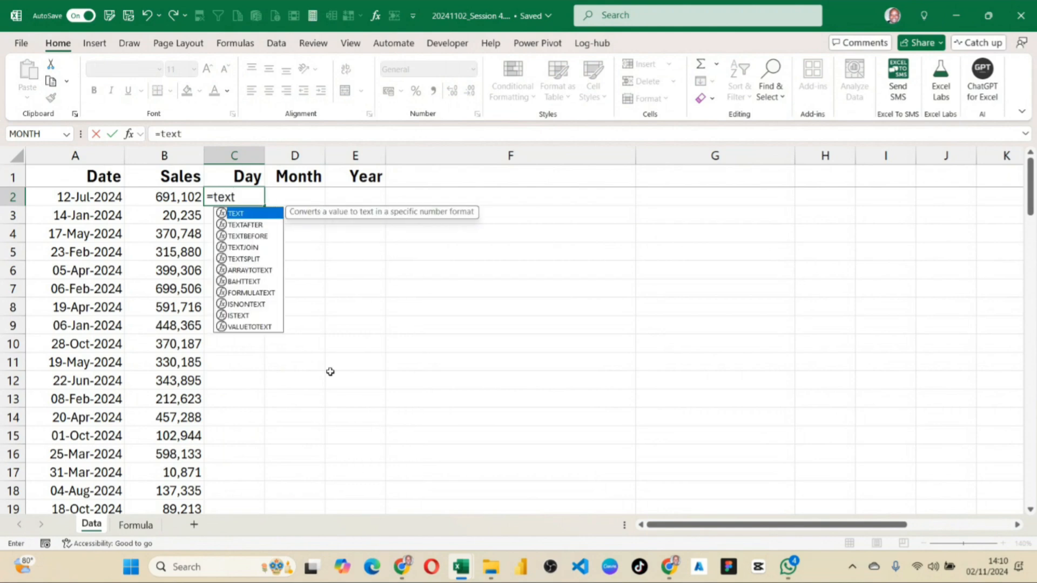
text(()
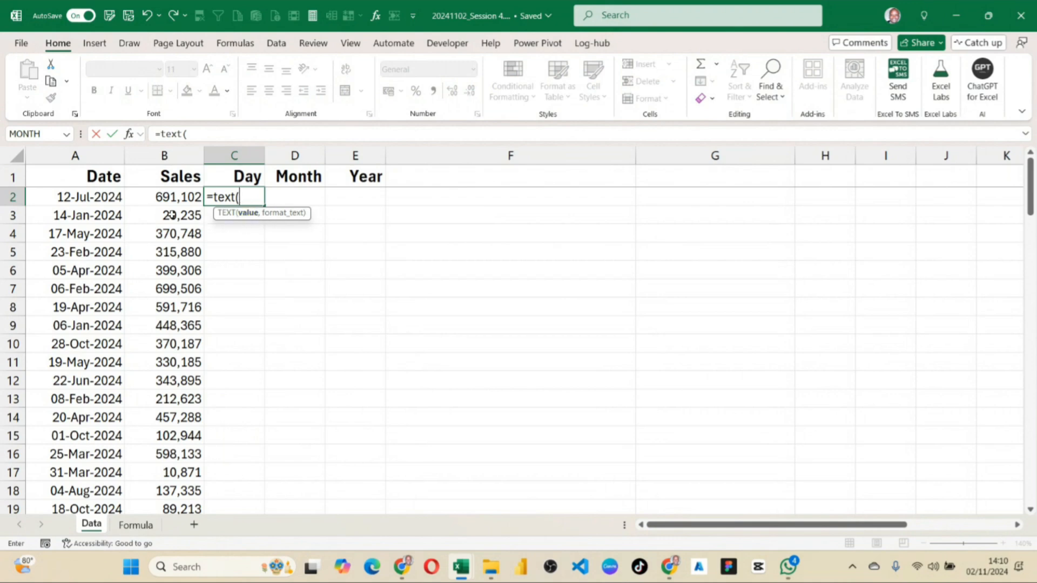
click(107, 197)
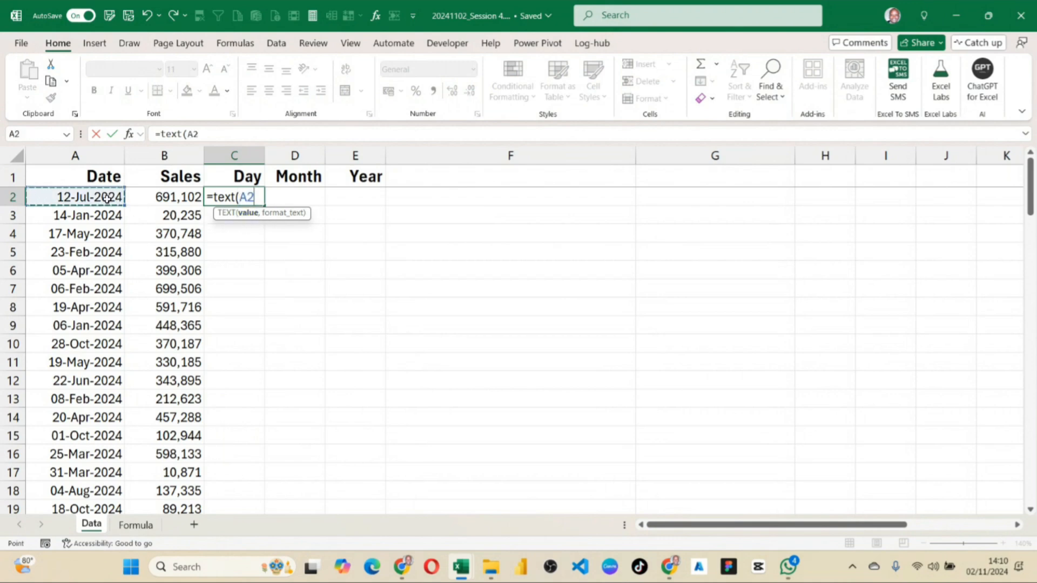
text(,)
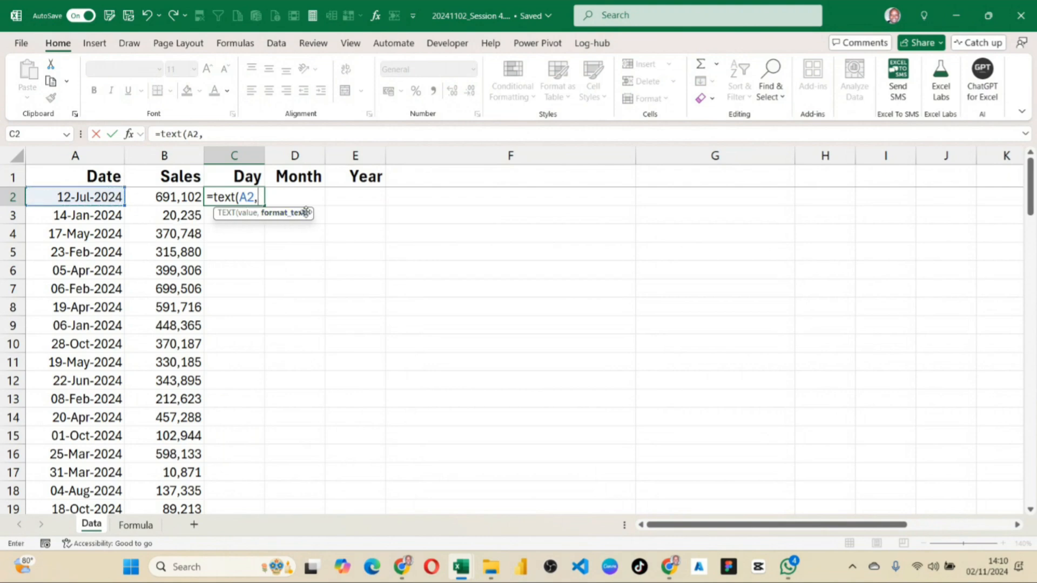
text("d"))
key(Return)
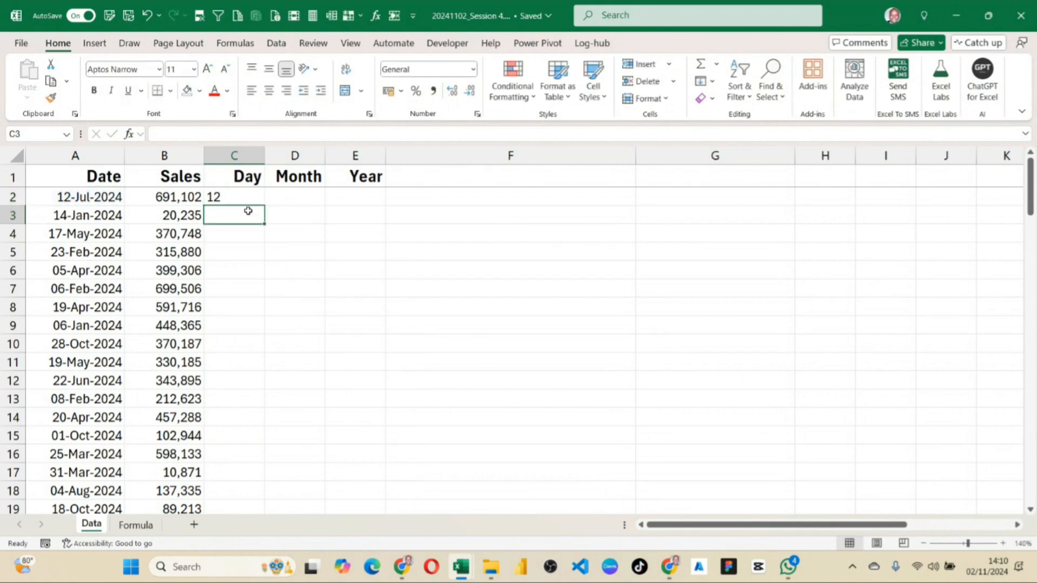
Fill the Day formula from C2 down to C11 and inspect the copied formula in C6.
click(243, 195)
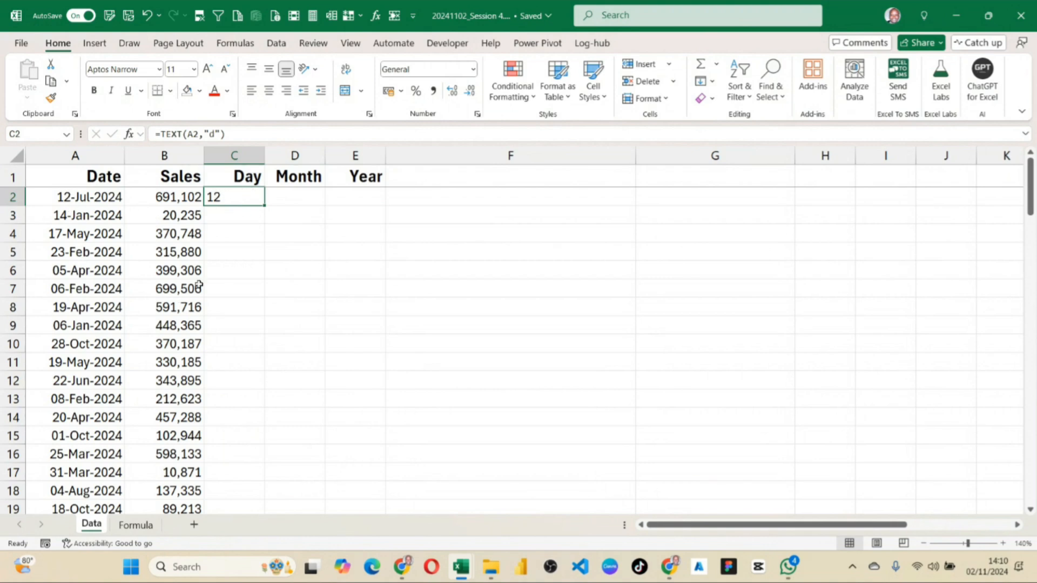
drag(265, 206, 274, 372)
click(227, 270)
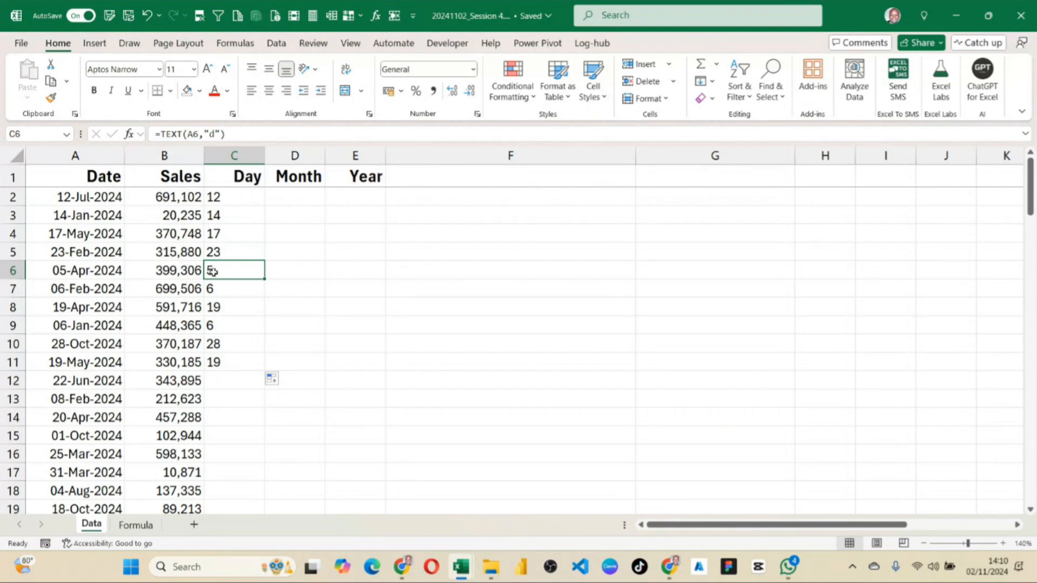
Change the Day formula in C2 to =TEXT(A2,"dd") for a two-digit day number.
click(1003, 543)
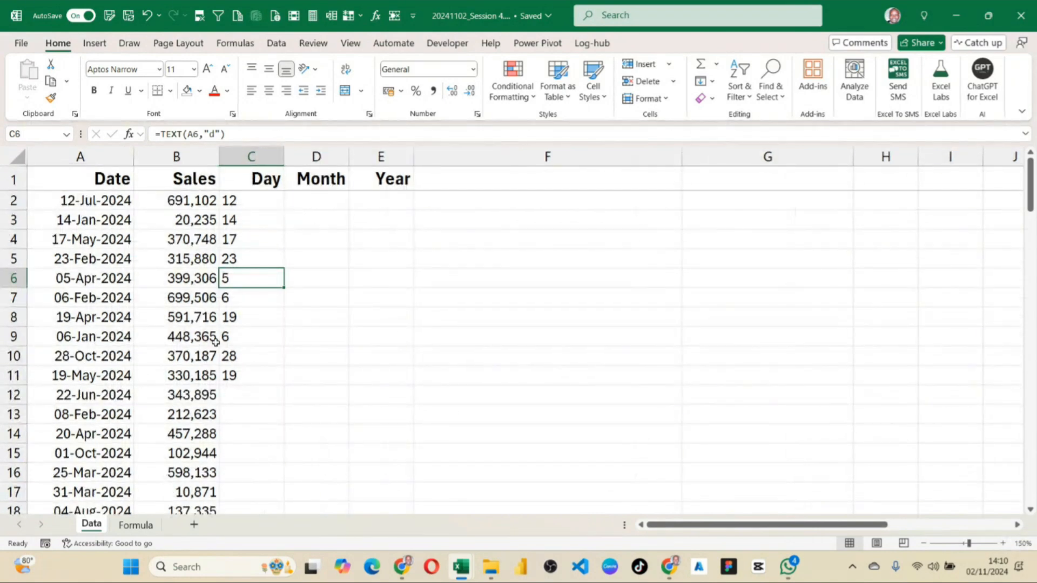
click(240, 205)
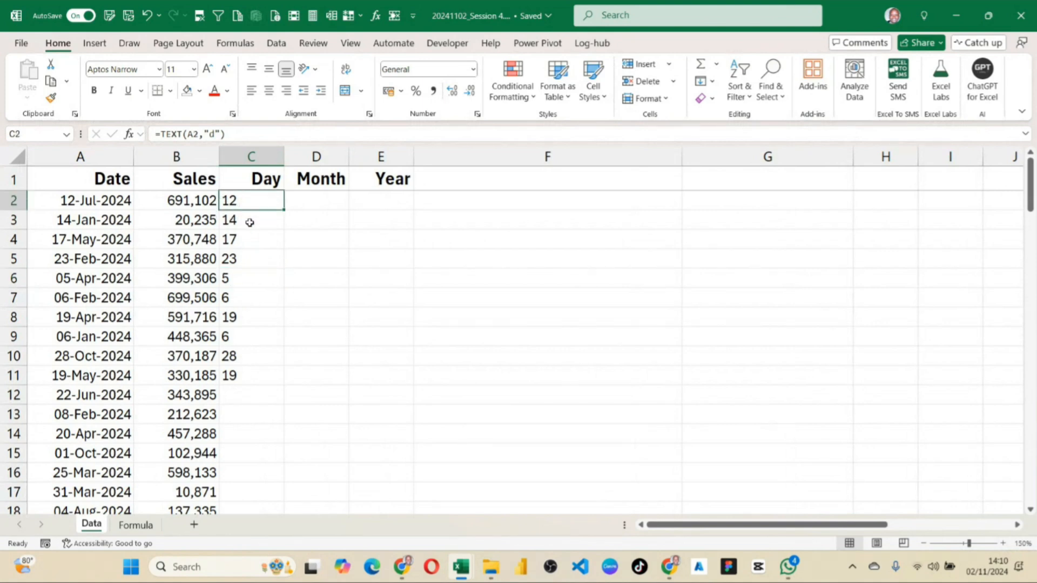
click(215, 134)
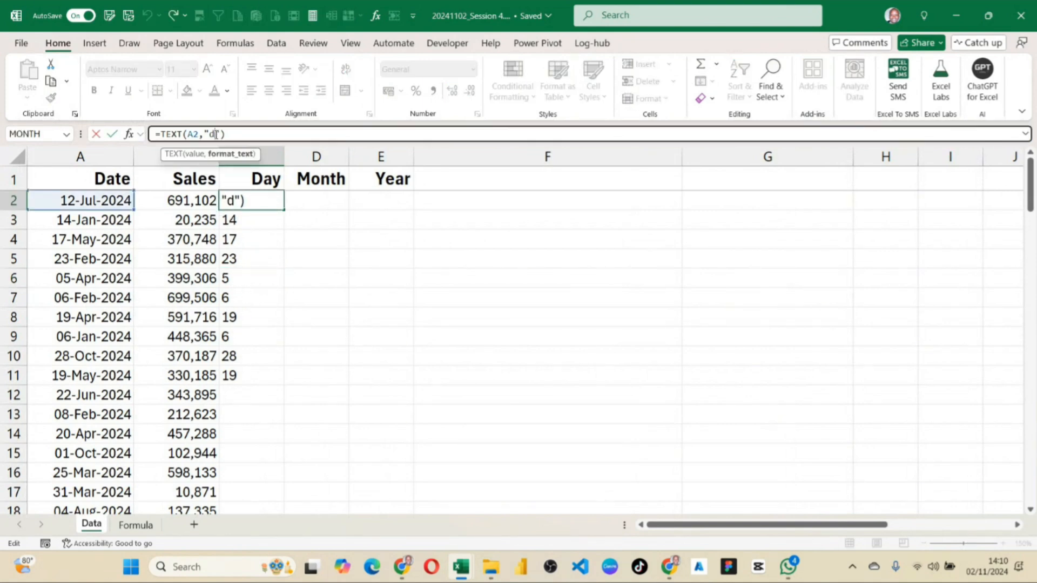
text(d)
key(Return)
click(273, 209)
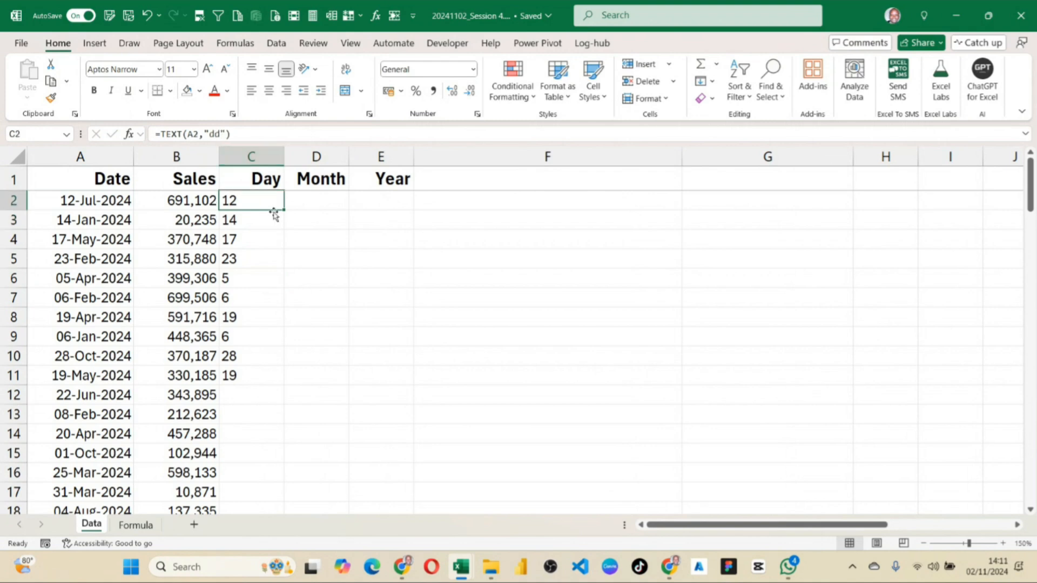
Fill the two-digit day formula from C2 down to C11 and inspect the single-digit days in C6, C7 and C9.
drag(284, 213, 285, 386)
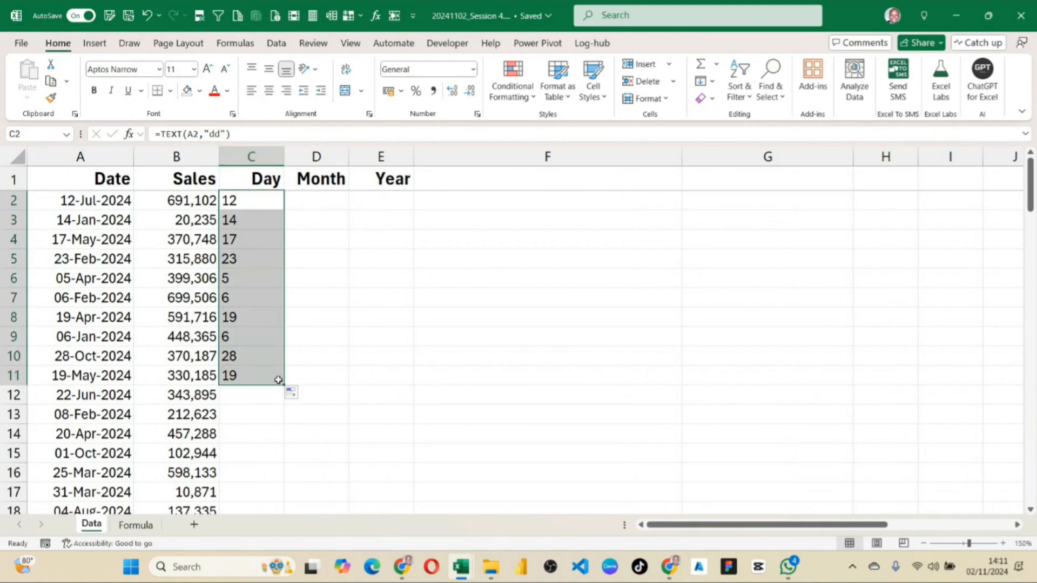
click(233, 276)
click(233, 297)
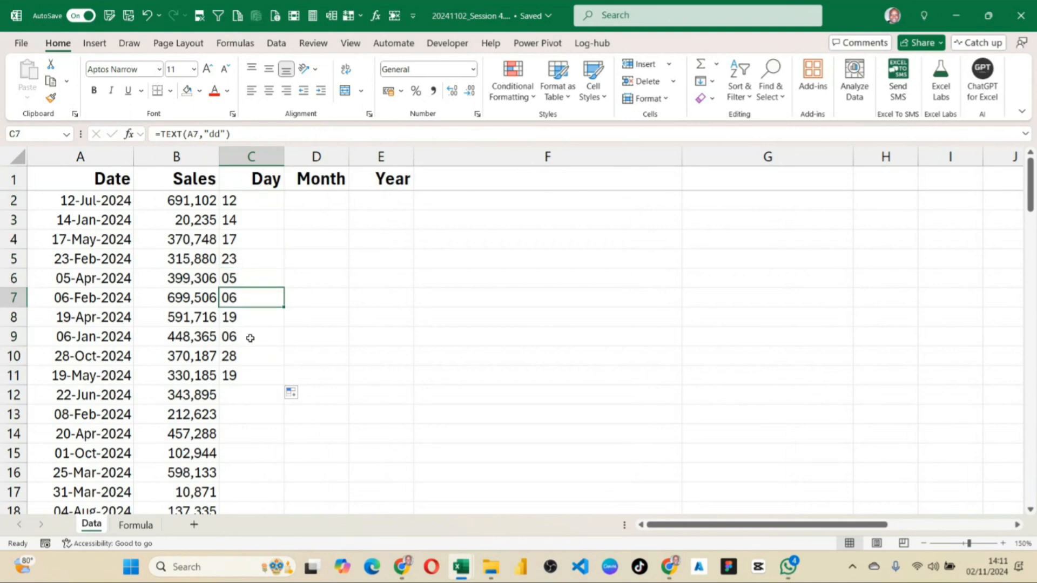
click(248, 341)
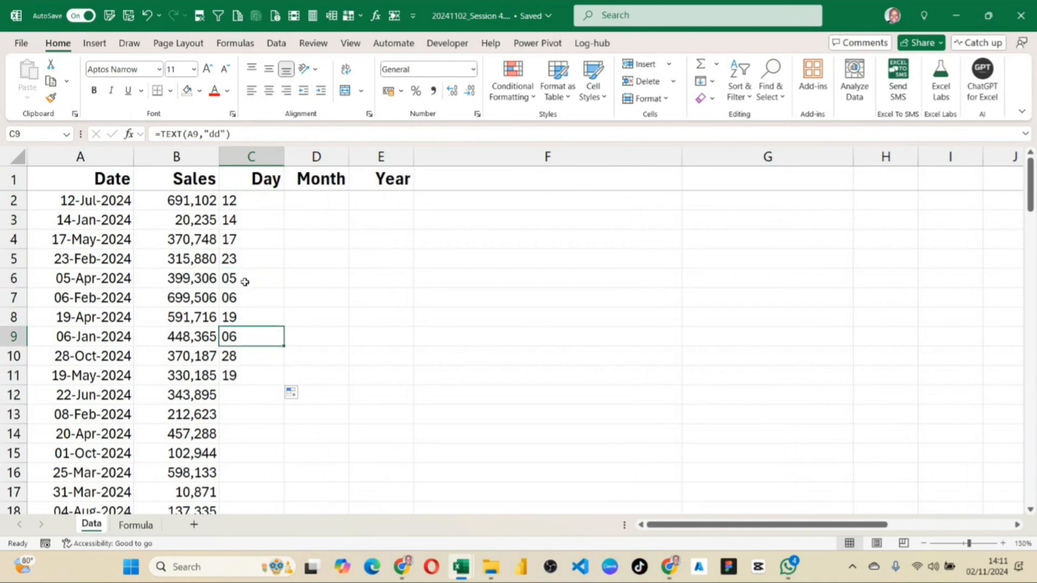
Change the formula in C2 to =TEXT(A2,"dddd") to return the full weekday name.
click(252, 200)
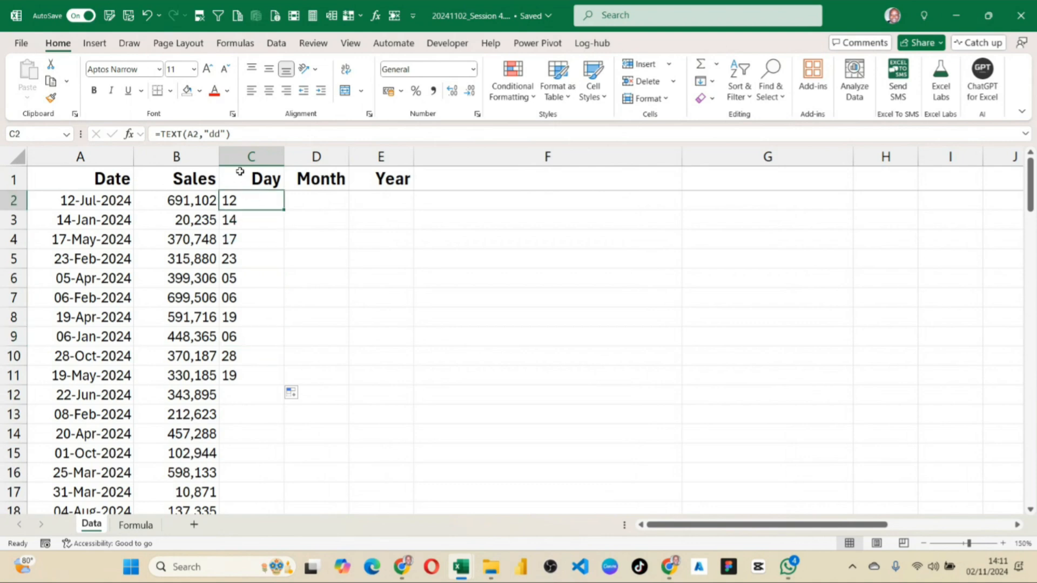
click(220, 134)
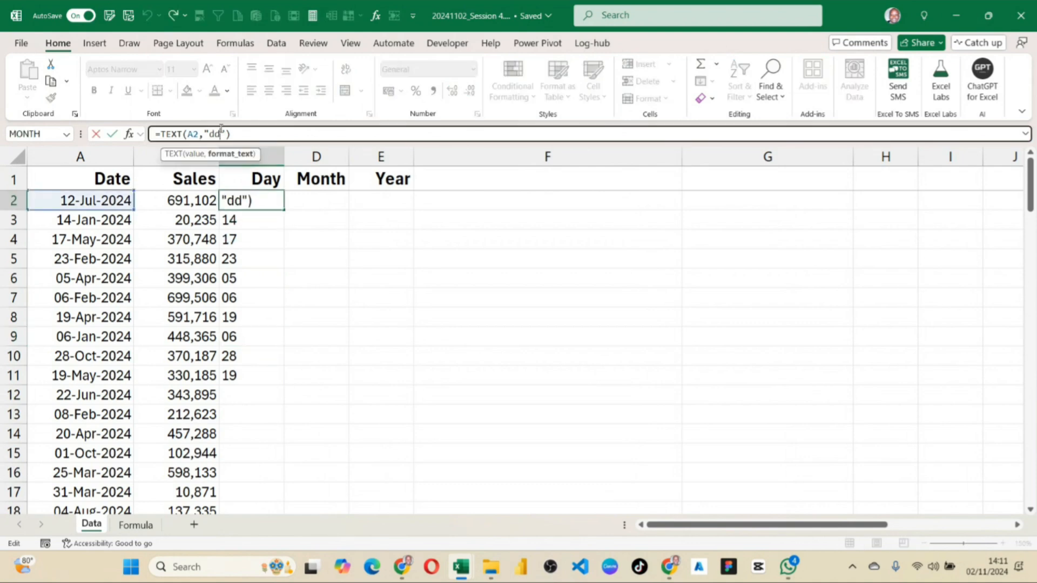
text(dd)
key(Return)
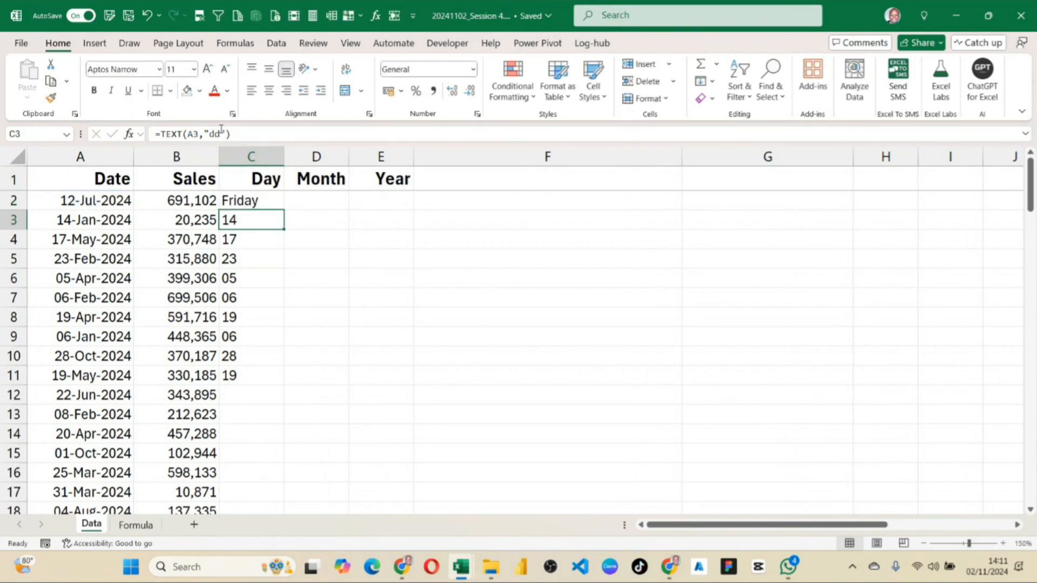
Fill the weekday-name formula from C2 down to C11 and check several results against their dates.
click(250, 203)
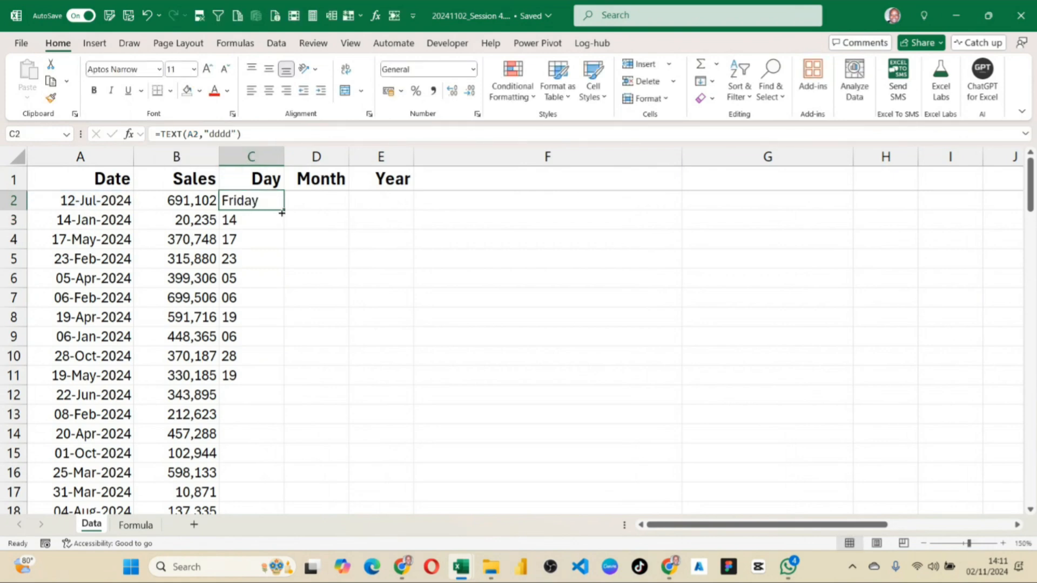
drag(284, 210, 273, 378)
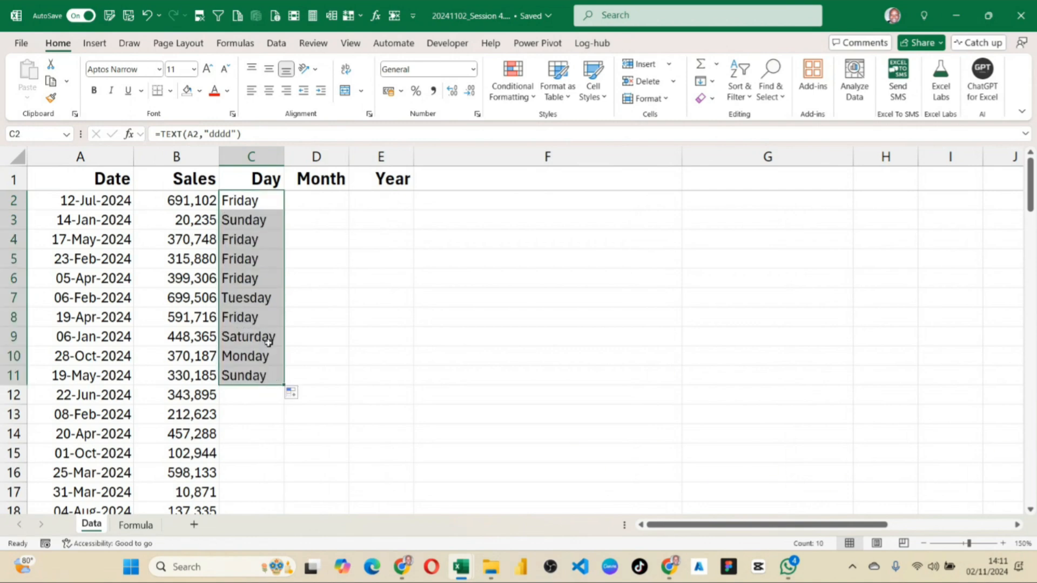
click(244, 241)
click(243, 259)
click(241, 278)
click(241, 297)
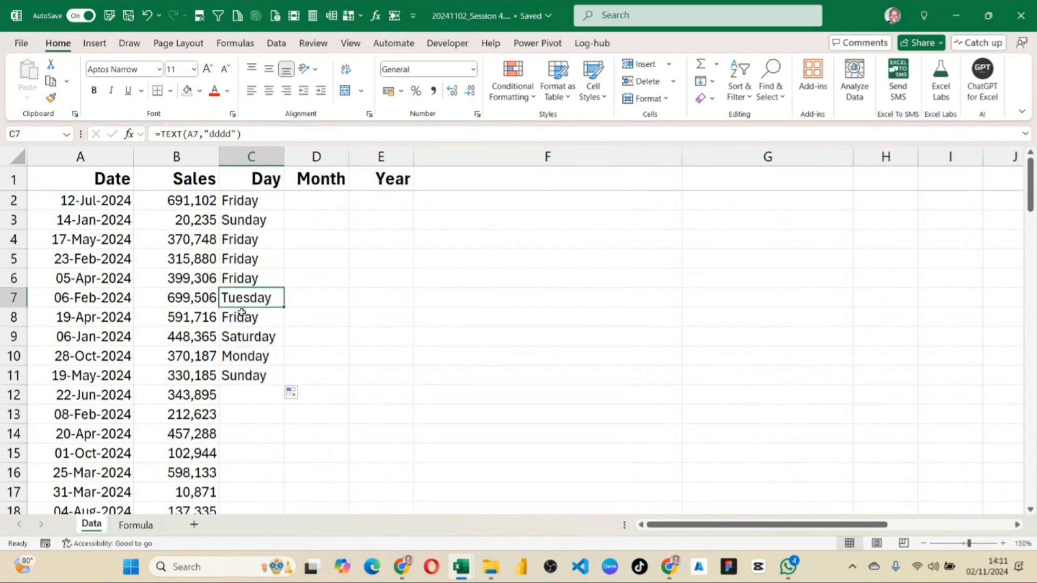
click(241, 317)
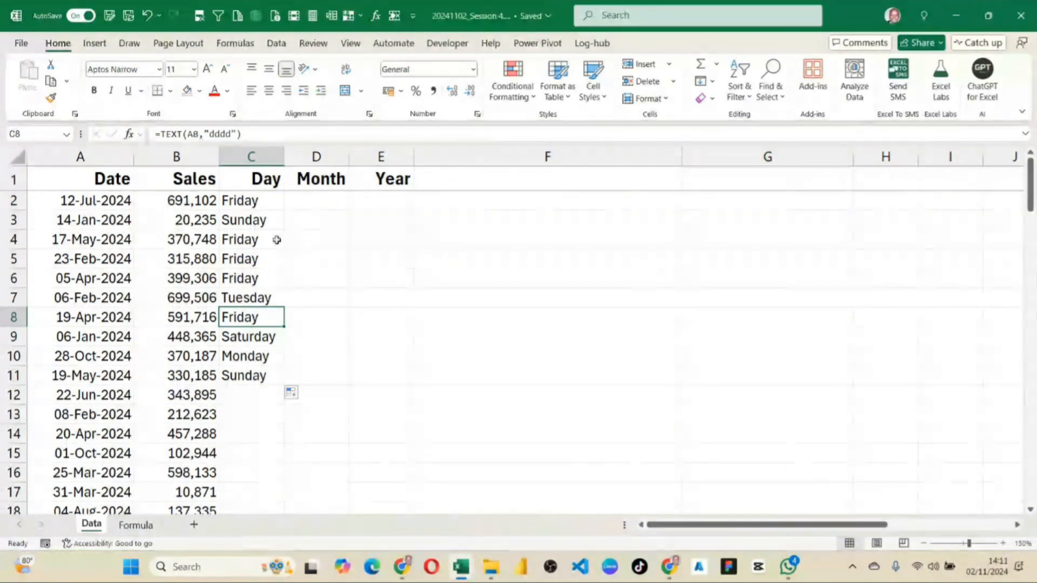
click(260, 195)
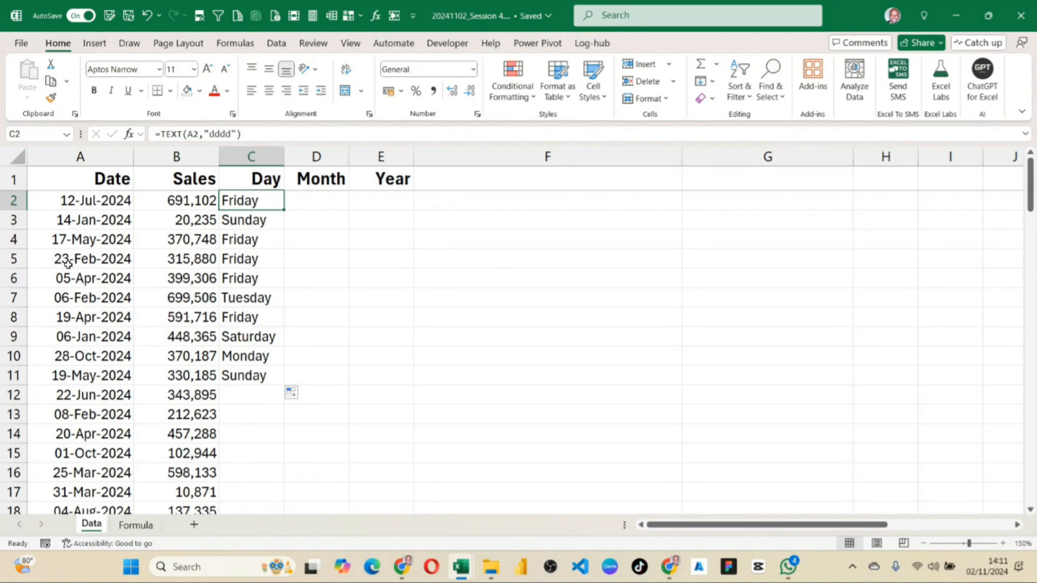
click(87, 259)
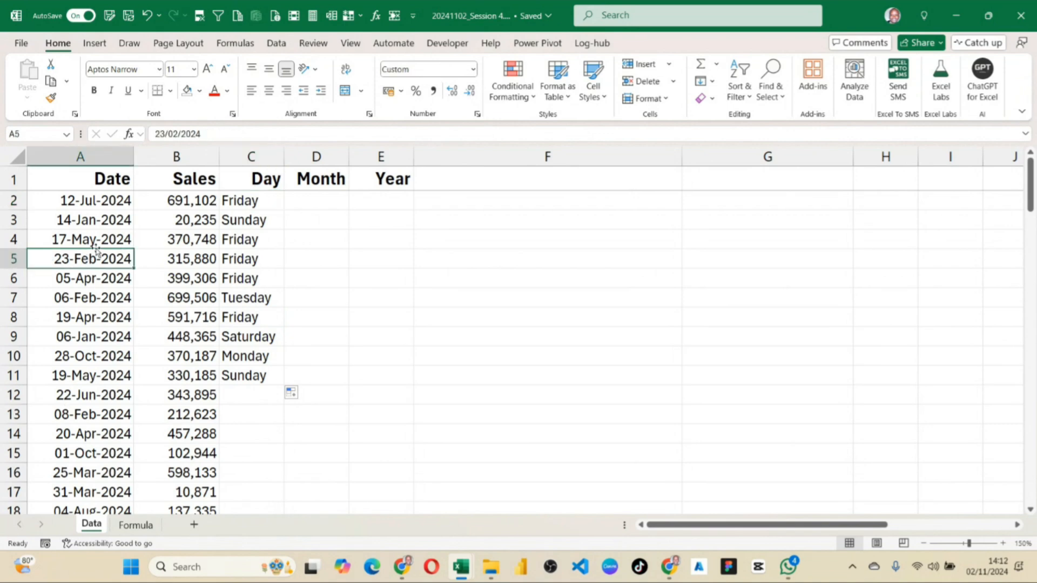
click(258, 263)
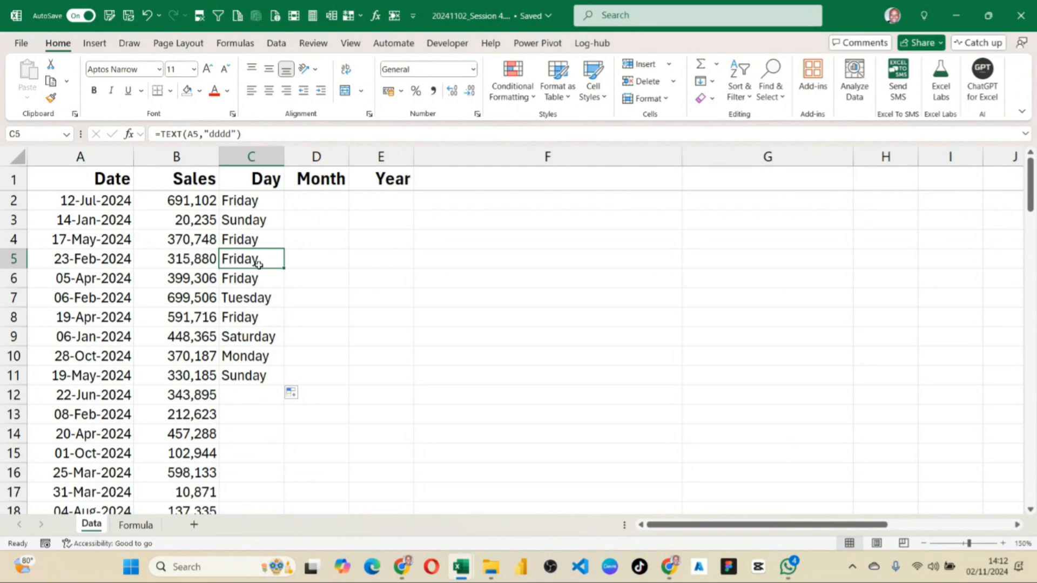
Extend the weekday formula from C11 down to the last data row and review the filled Day column.
click(269, 373)
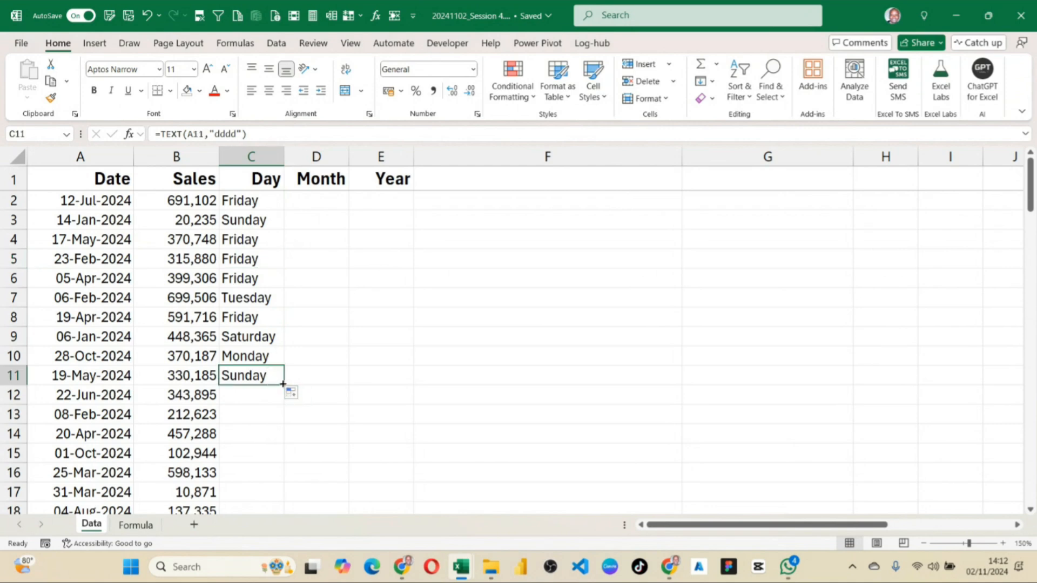
double_click(284, 384)
scroll(283, 384, down, 20)
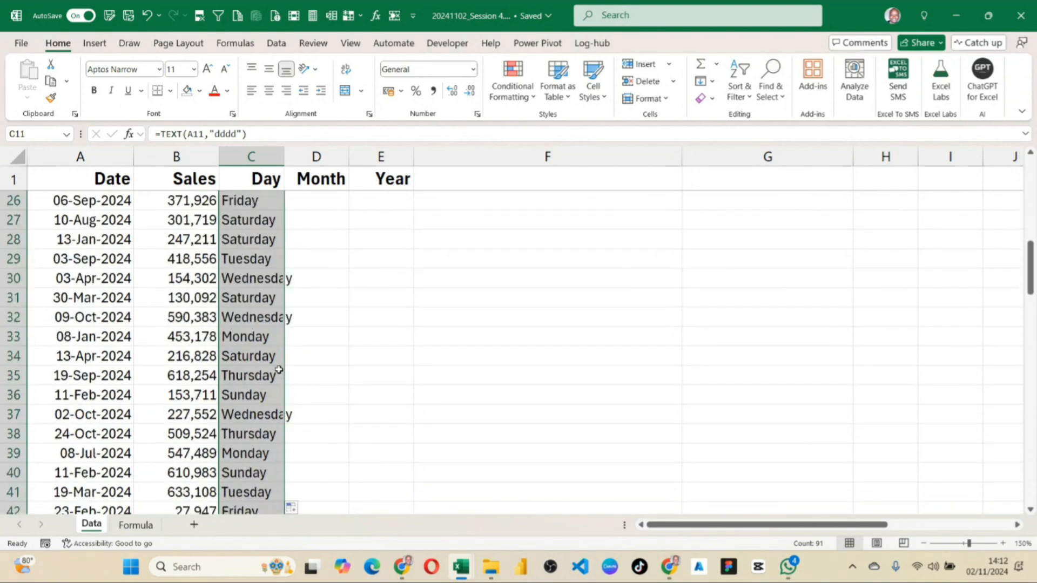
scroll(278, 378, down, 8)
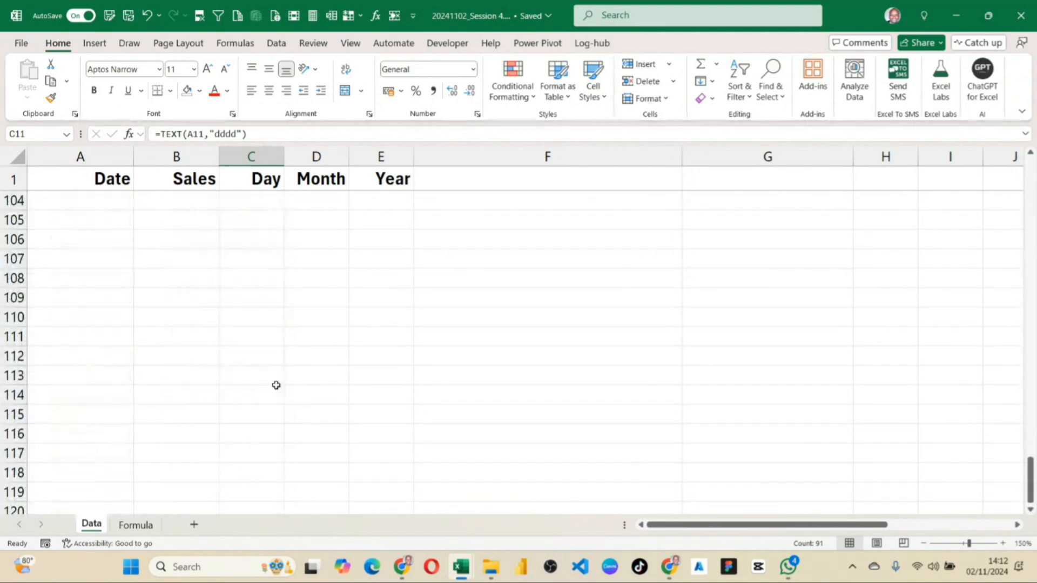
scroll(276, 385, up, 20)
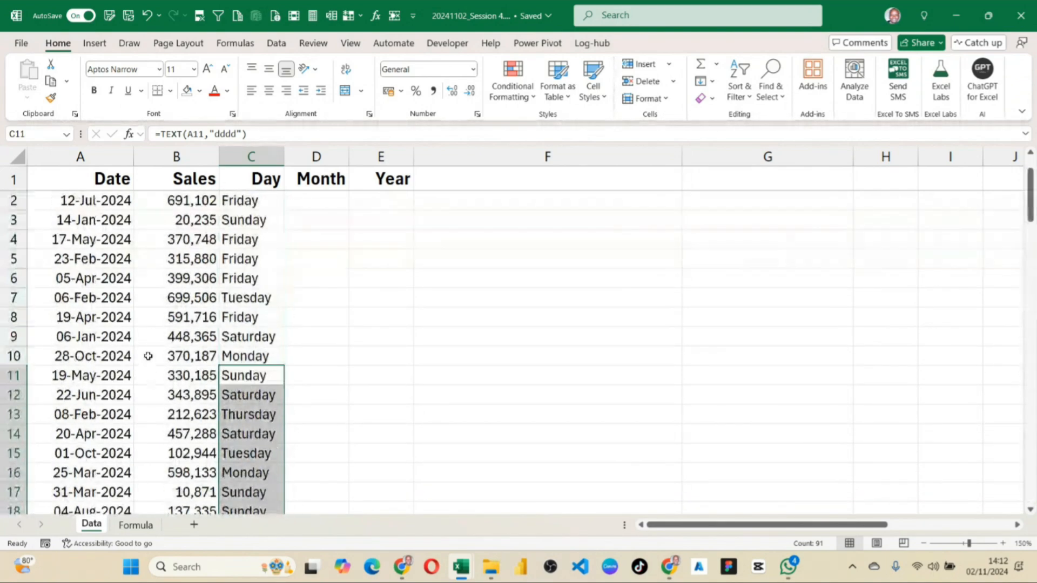
click(93, 201)
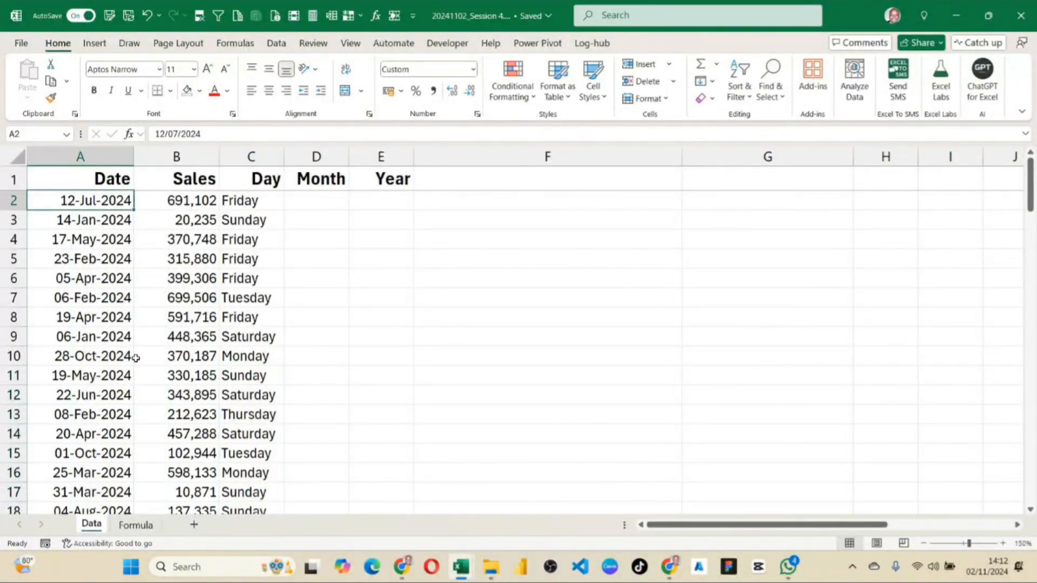
Check the Google Meet call in Chrome, then return to the Session 4 workbook with the first Month cell, D2, selected.
click(318, 202)
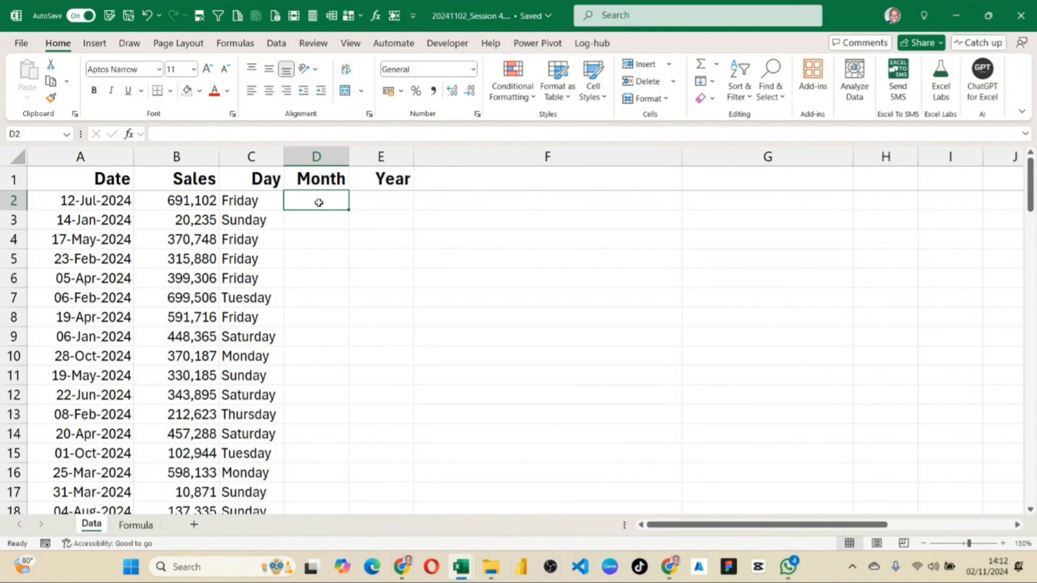
click(404, 564)
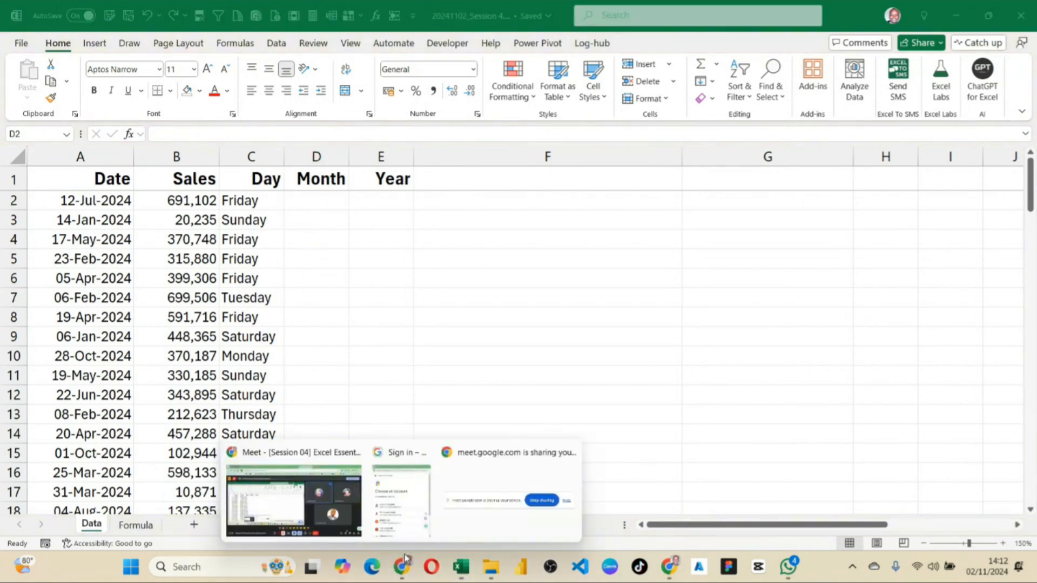
click(347, 501)
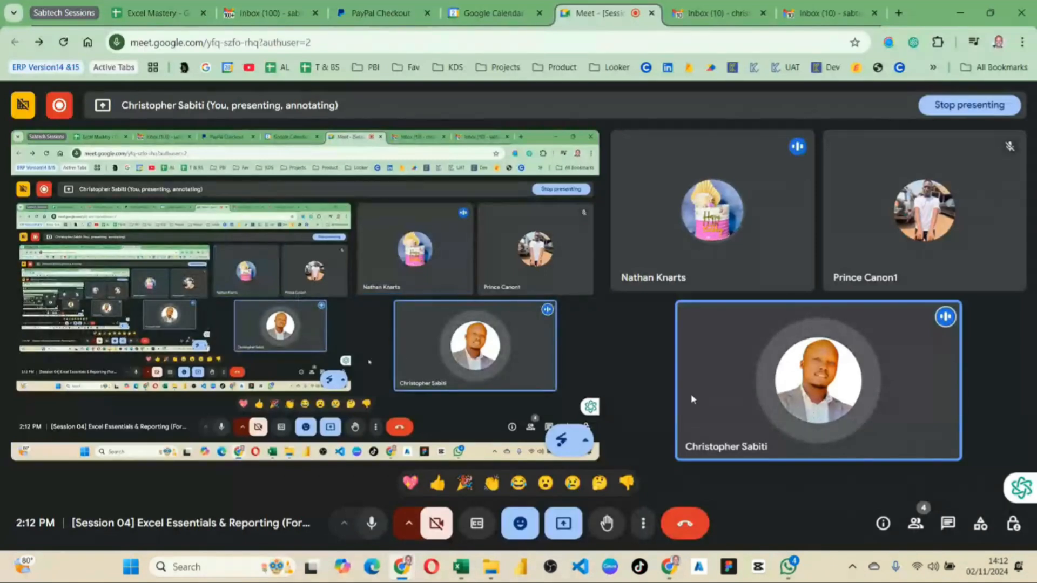
click(462, 573)
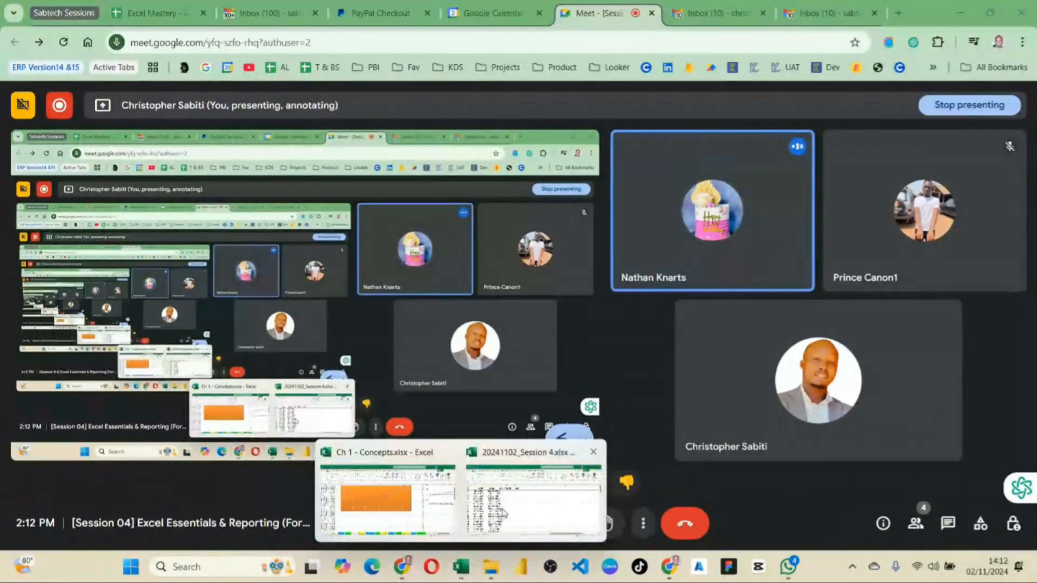
click(543, 502)
text(=)
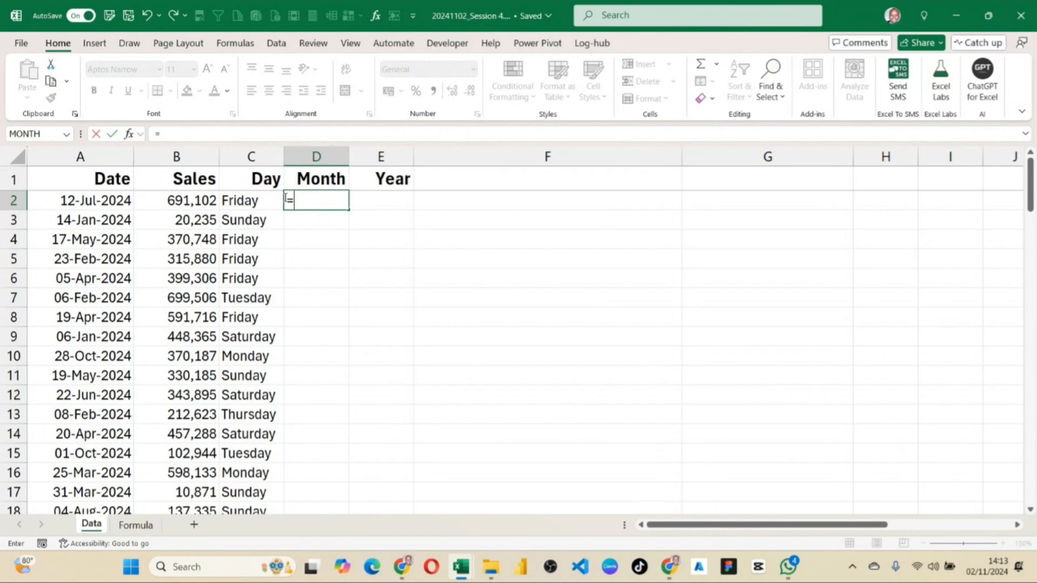
key(Escape)
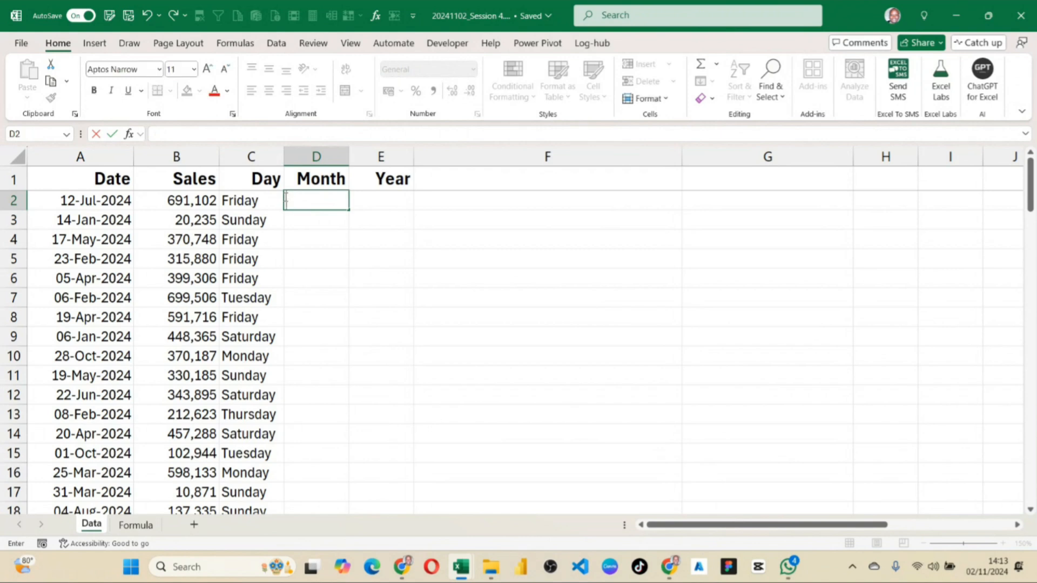
Examine the TEXT formula in C2, including its "dddd" format argument.
click(263, 205)
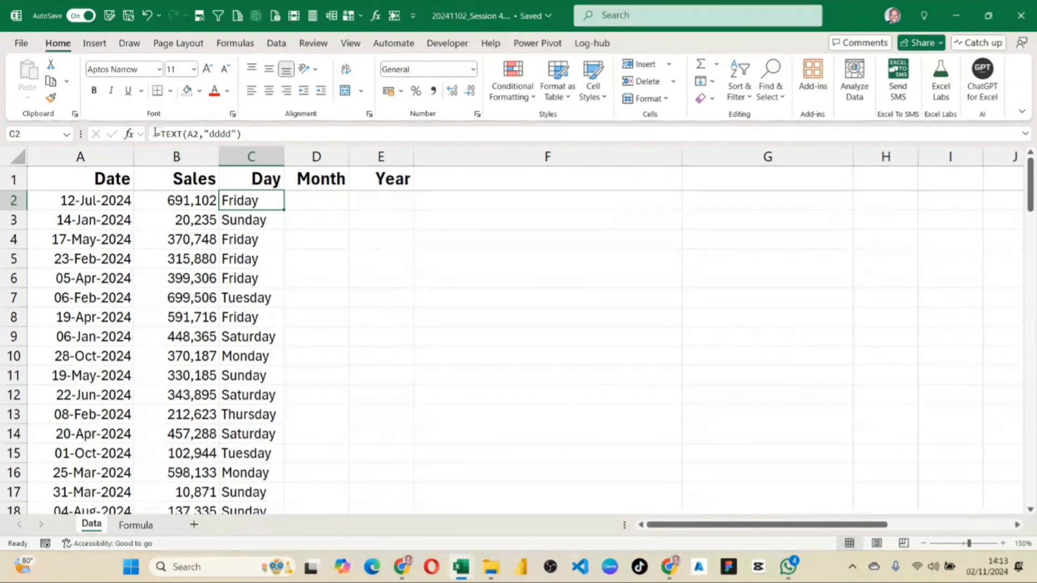
drag(155, 133, 251, 131)
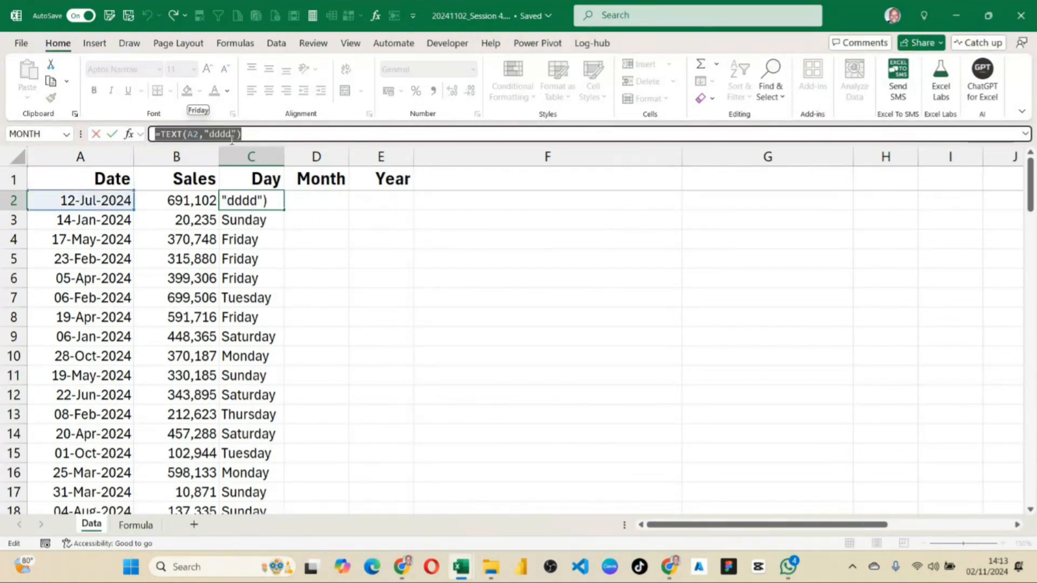
click(219, 133)
double_click(219, 133)
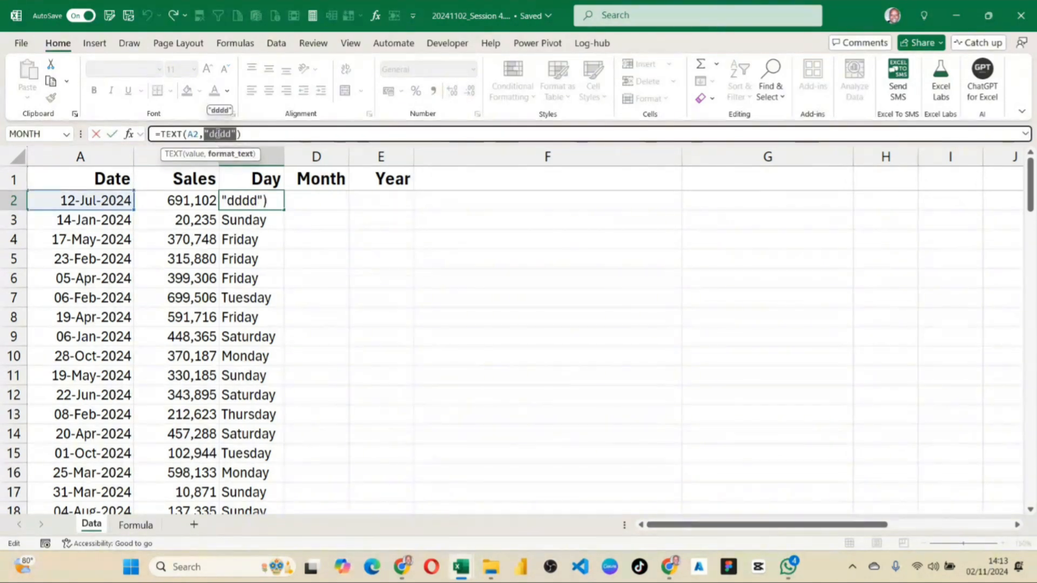
key(Return)
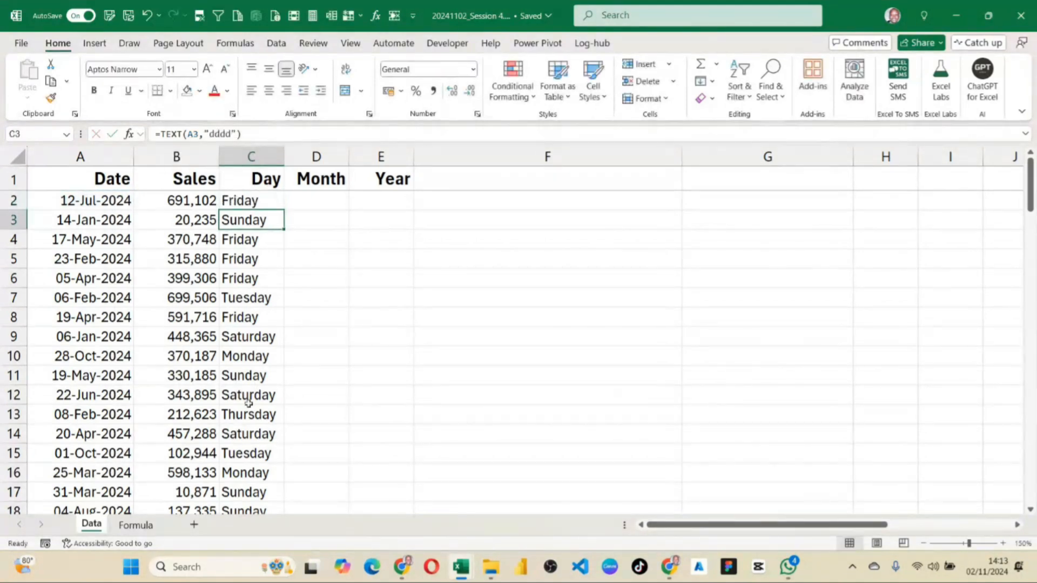
Review the month format codes m to mmmm in D8:E11 of the Formula sheet and return to the Data sheet.
click(135, 524)
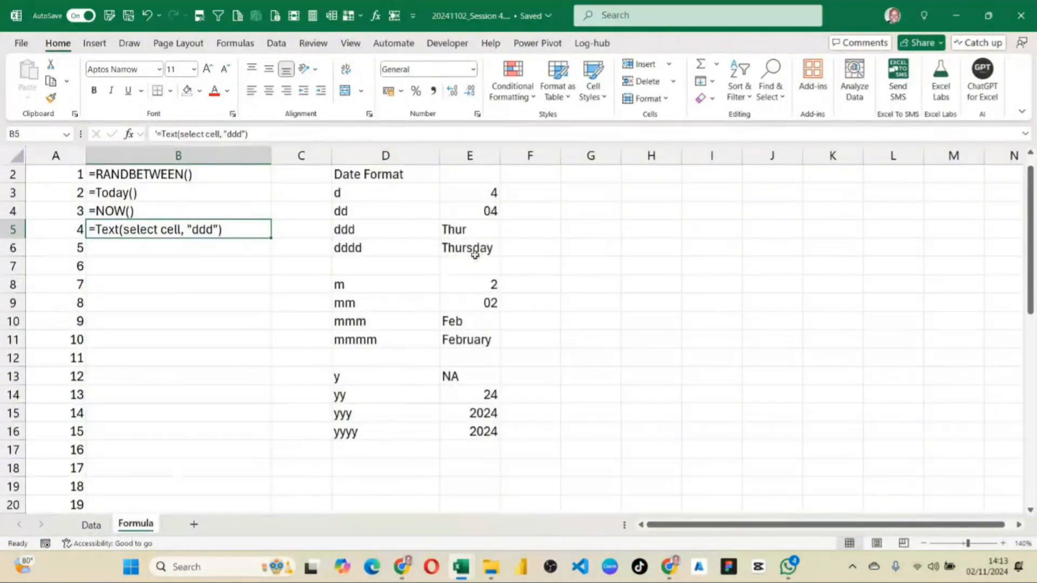
drag(344, 291, 452, 334)
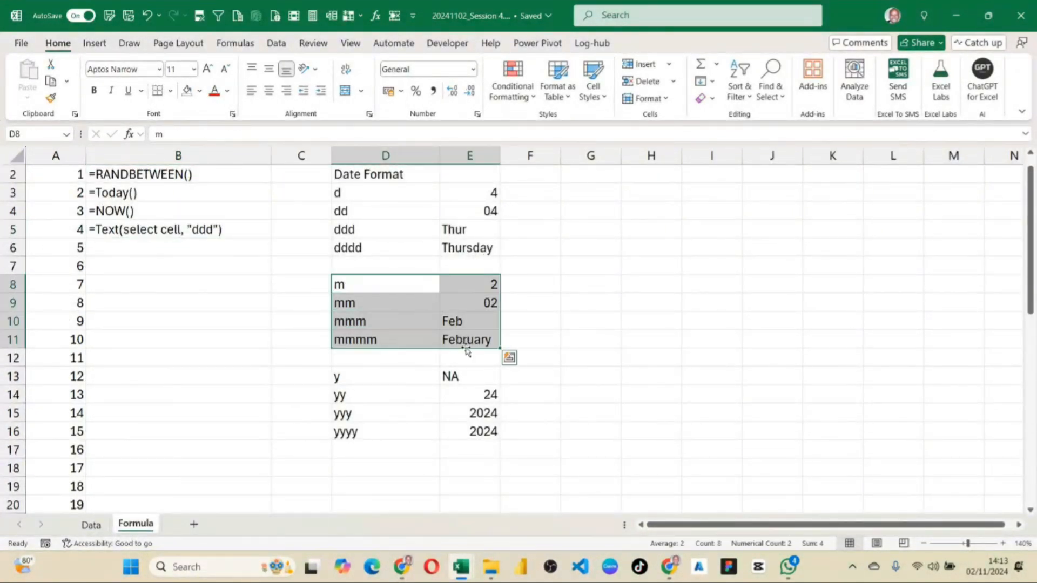
drag(373, 341, 481, 344)
click(91, 524)
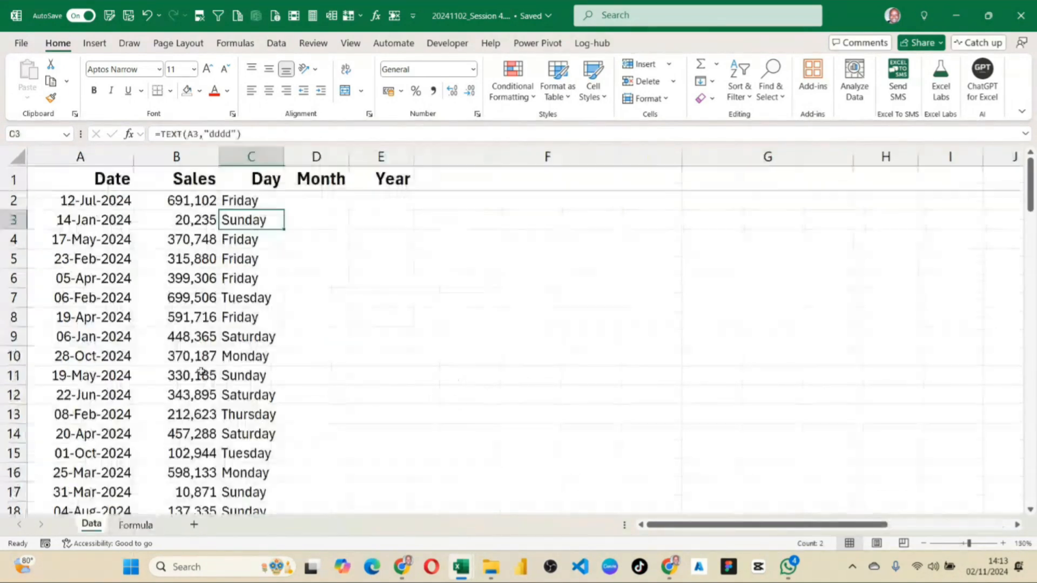
Enter the formula =TEXT(A2,mmmm) in the first Month cell, D2, with the format code unquoted.
click(334, 198)
text(=)
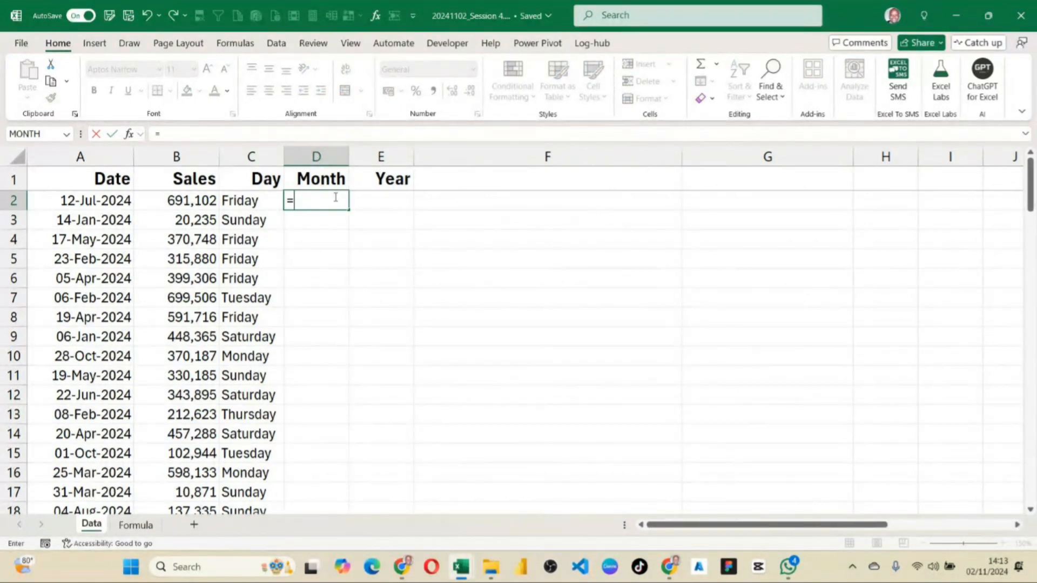
text(text)
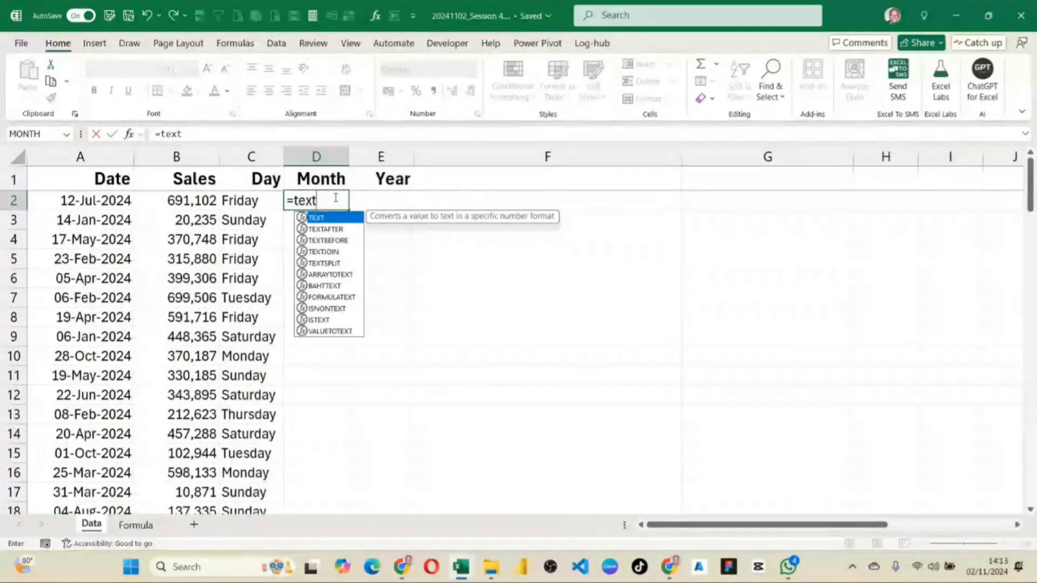
text(()
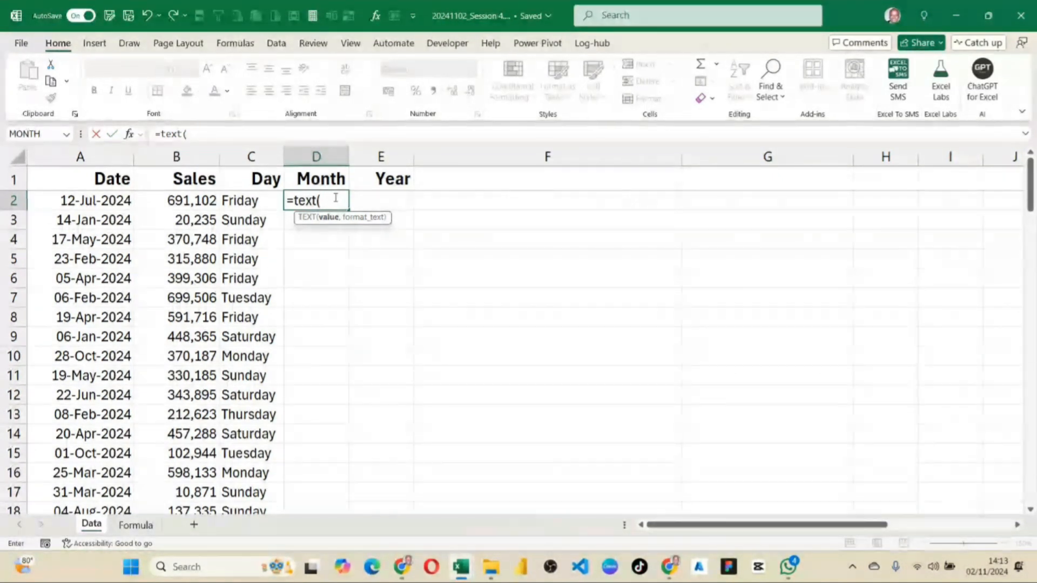
click(110, 201)
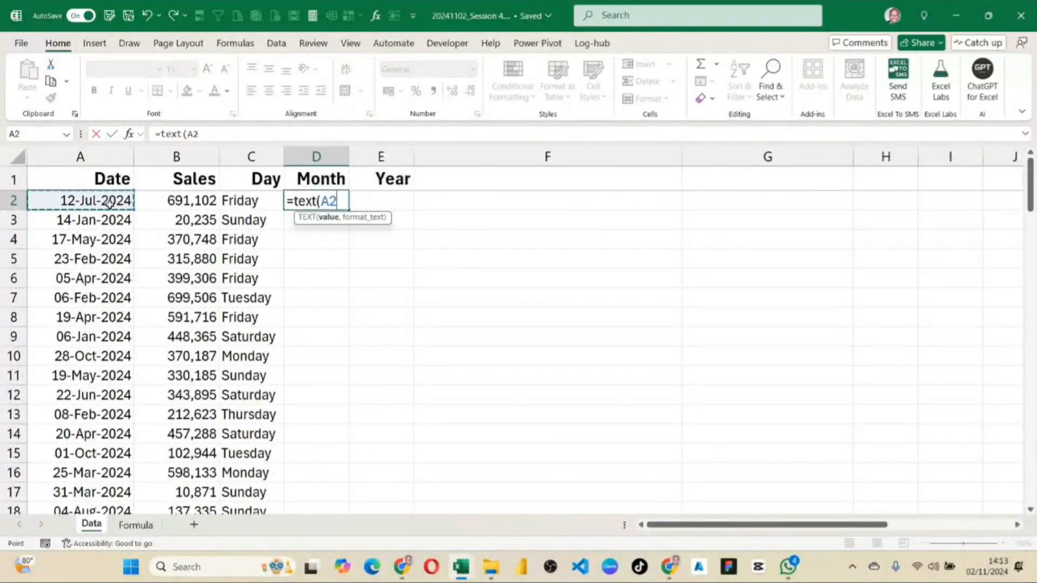
text(,)
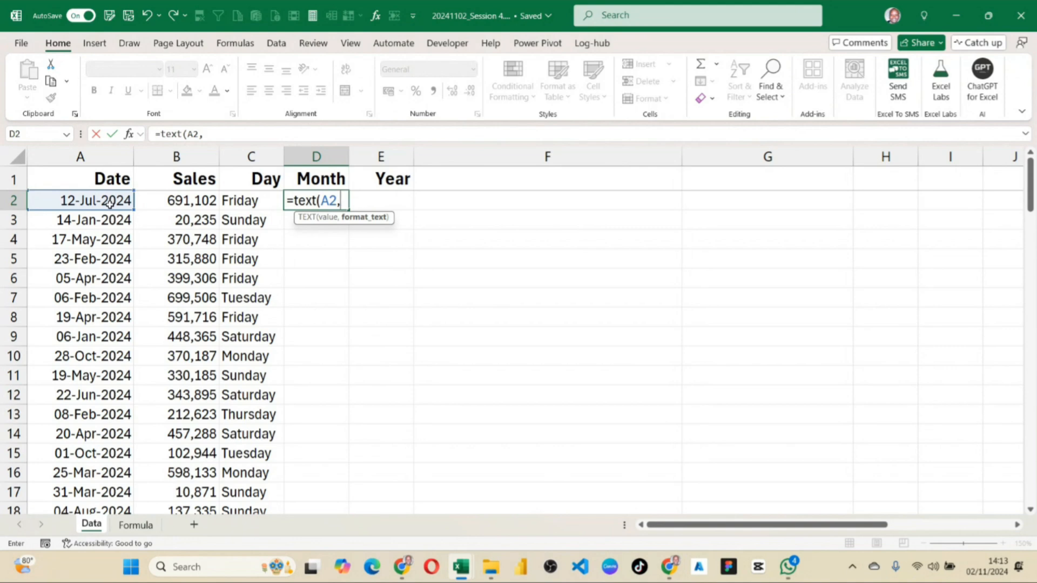
text(mm)
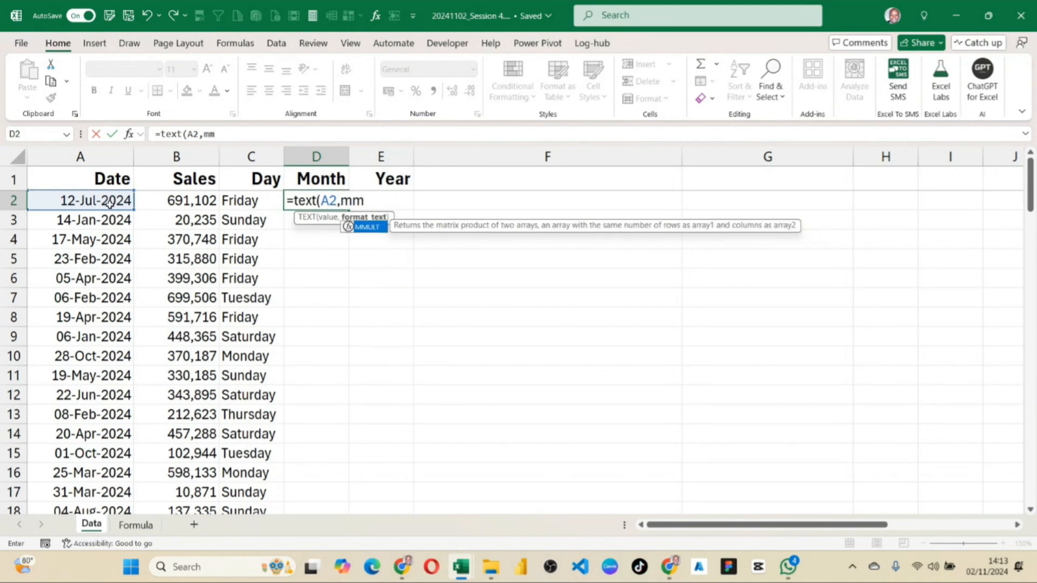
text(mm)
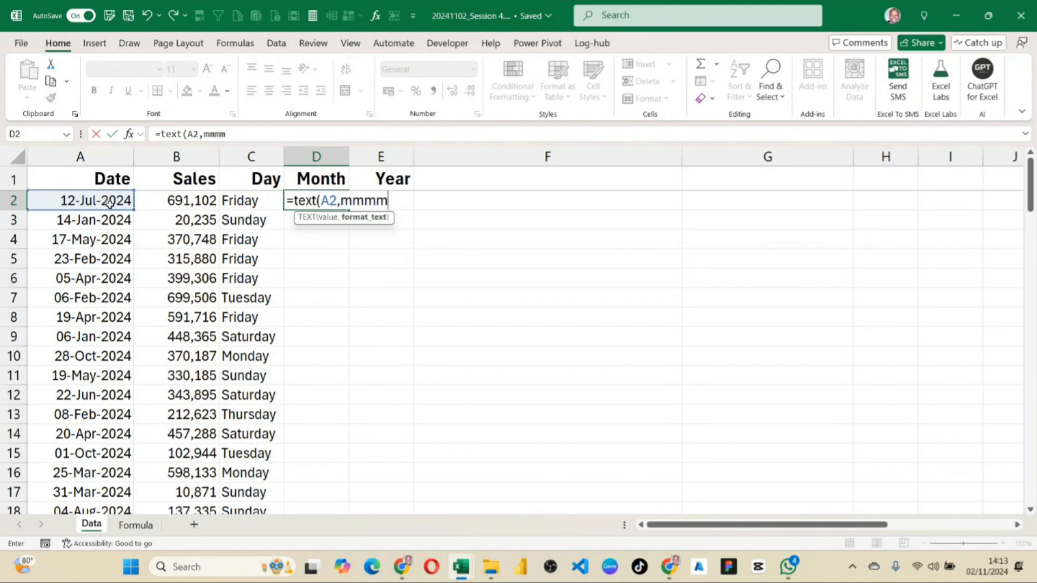
text())
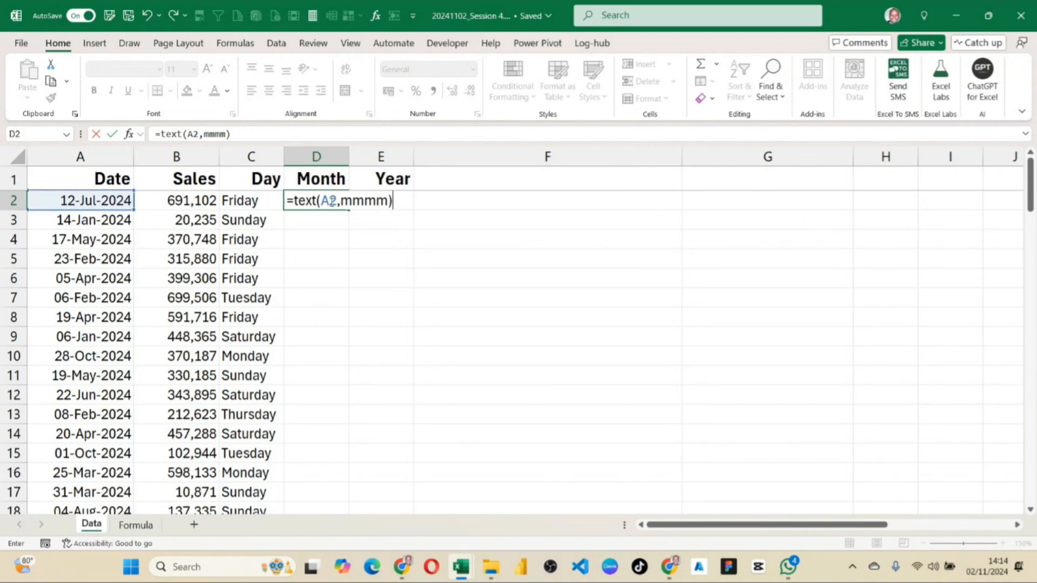
click(340, 200)
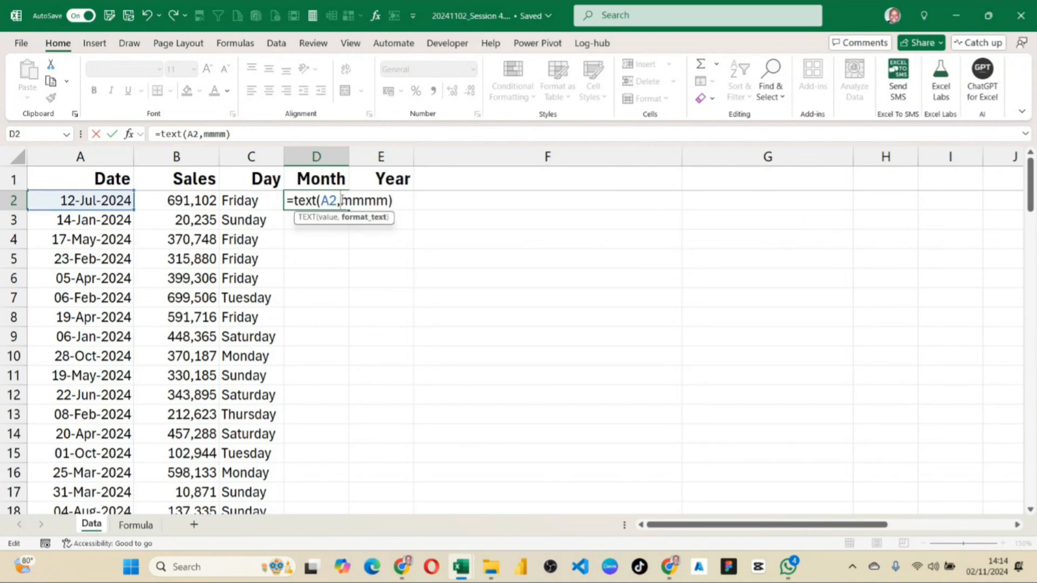
key(Return)
key(Up)
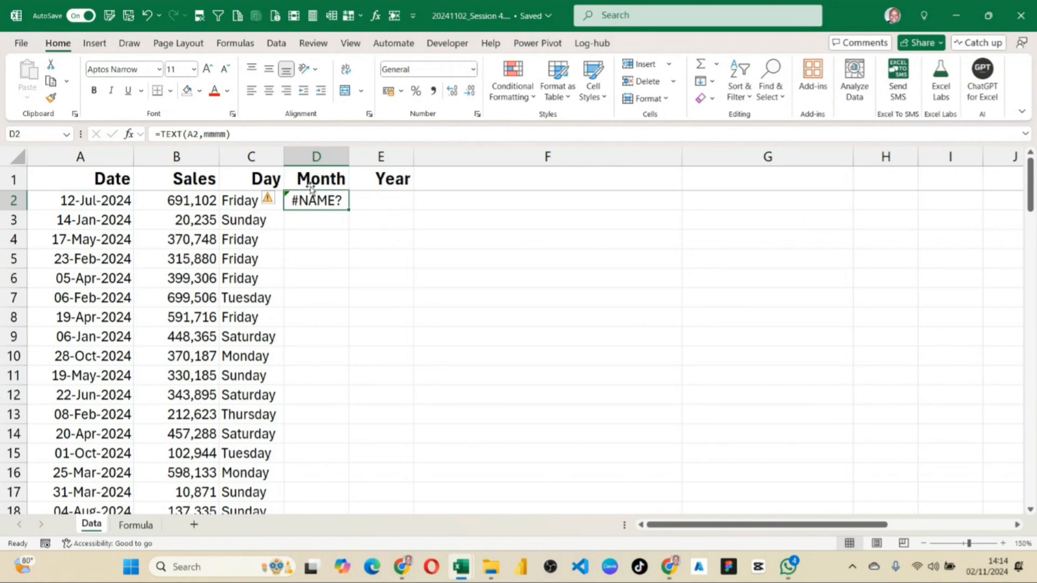
Correct the D2 formula to =TEXT(A2,"mmmm") by enclosing the format code in quotation marks.
click(204, 133)
text("mmmm)
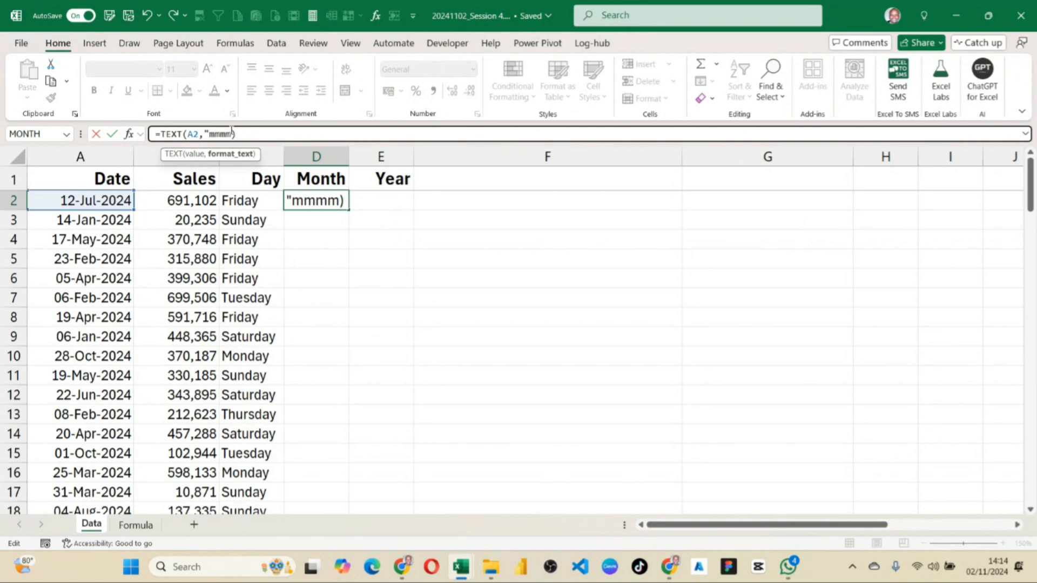
text(")
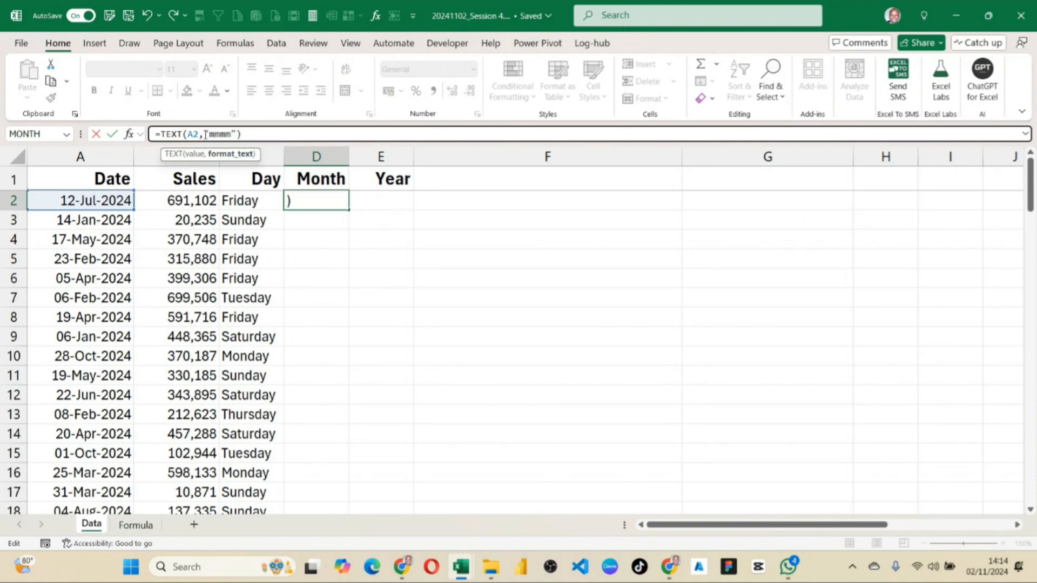
key(Return)
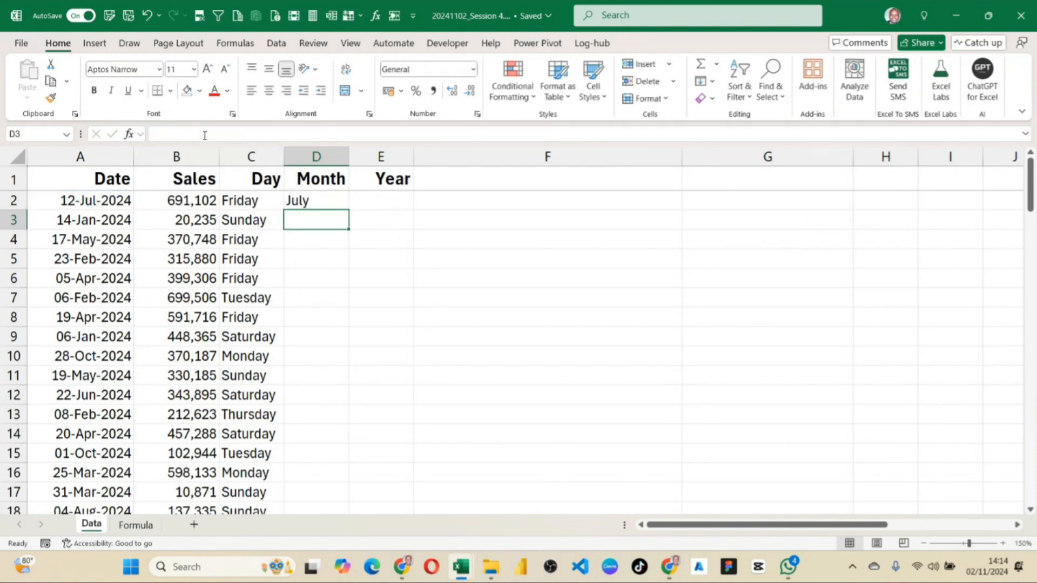
Fill the month formula from D2 down to the last data row and review the Month column.
click(332, 197)
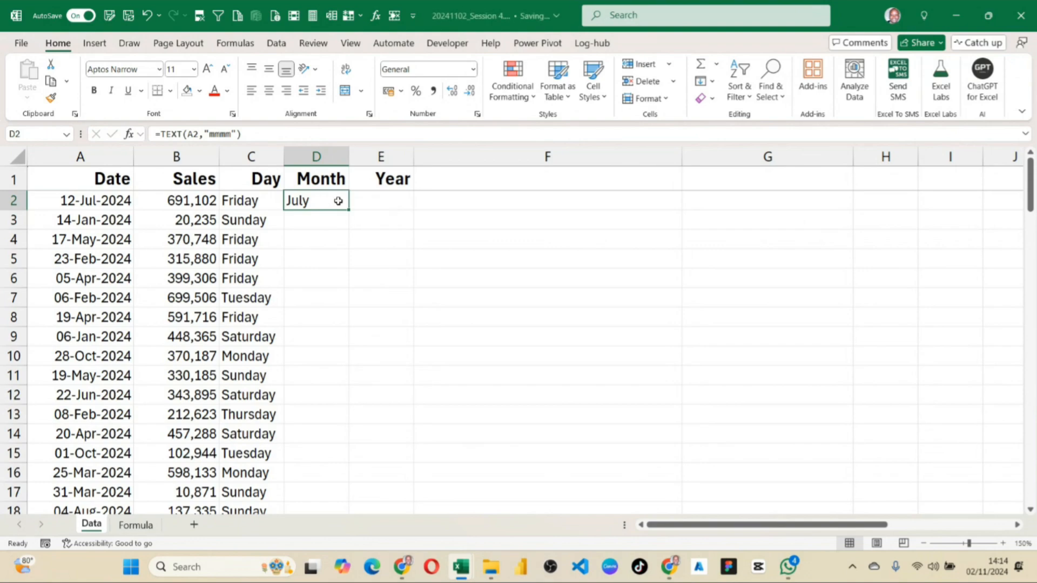
double_click(347, 212)
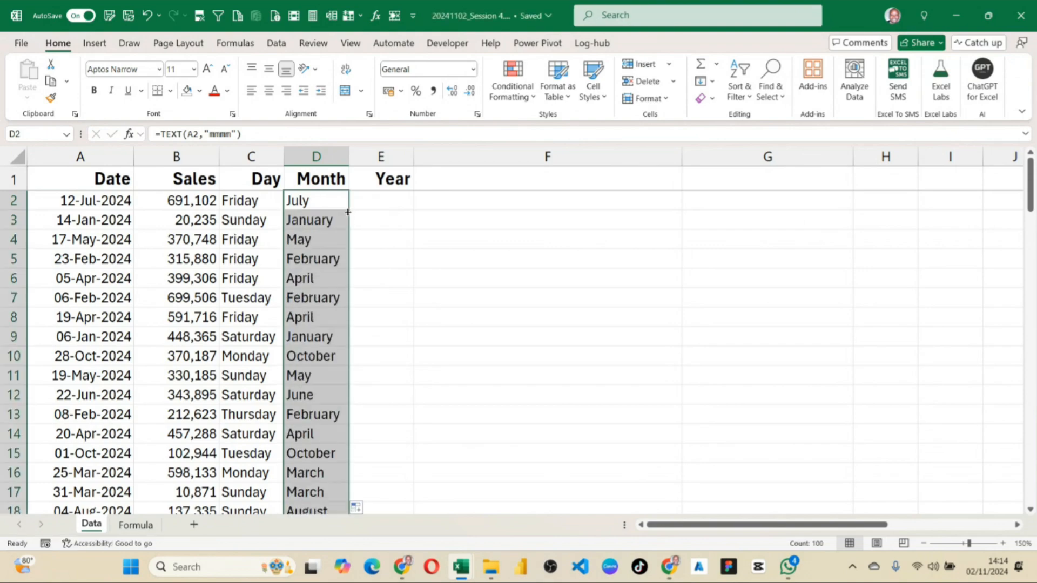
scroll(327, 313, down, 13)
scroll(330, 330, down, 20)
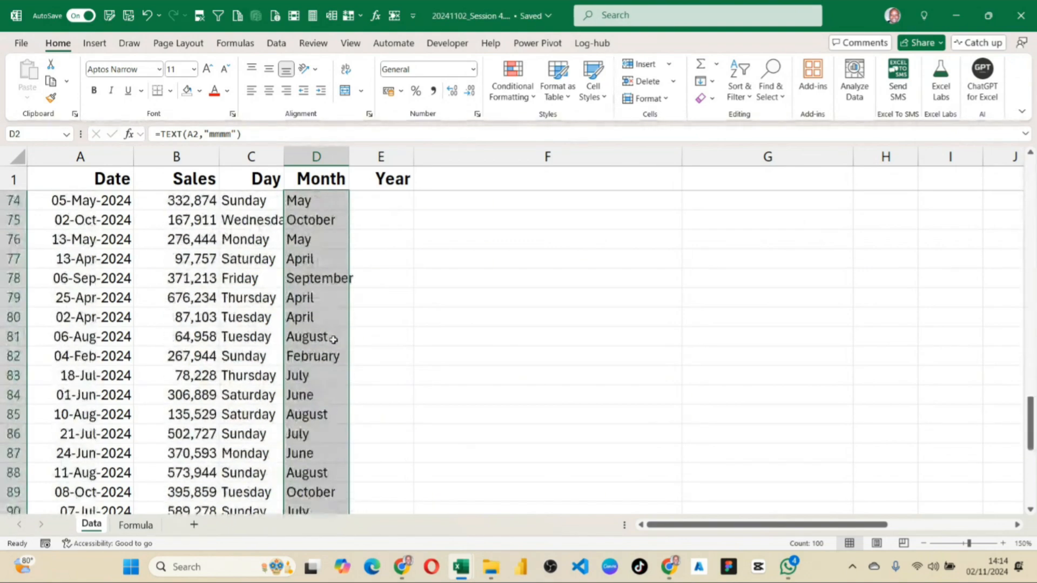
scroll(329, 381, up, 10)
scroll(327, 376, up, 20)
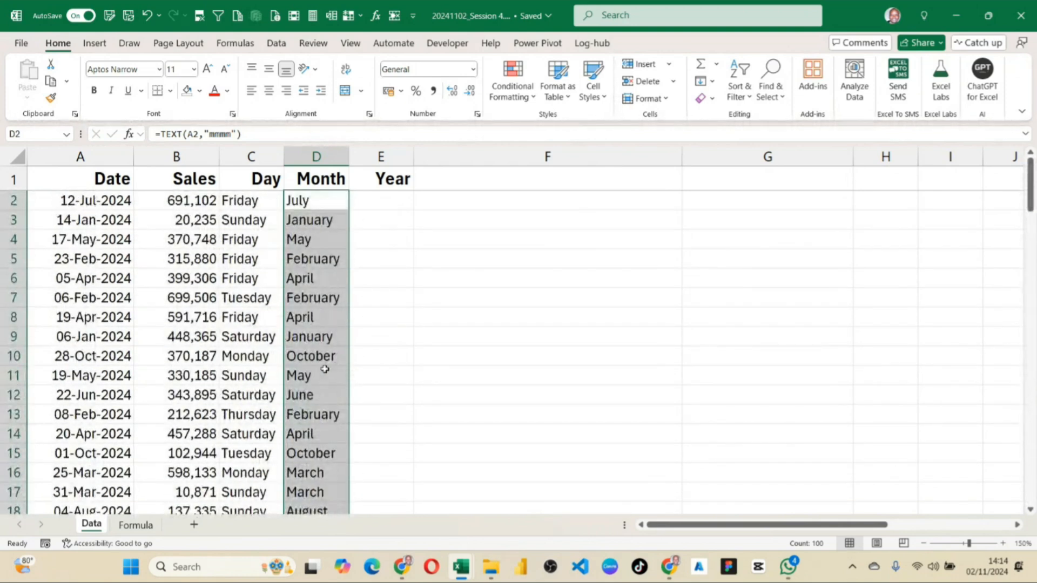
Enter =TEXT(A2,"YYYY") in the first Year cell, E2, and fill it down to the last data row.
click(372, 205)
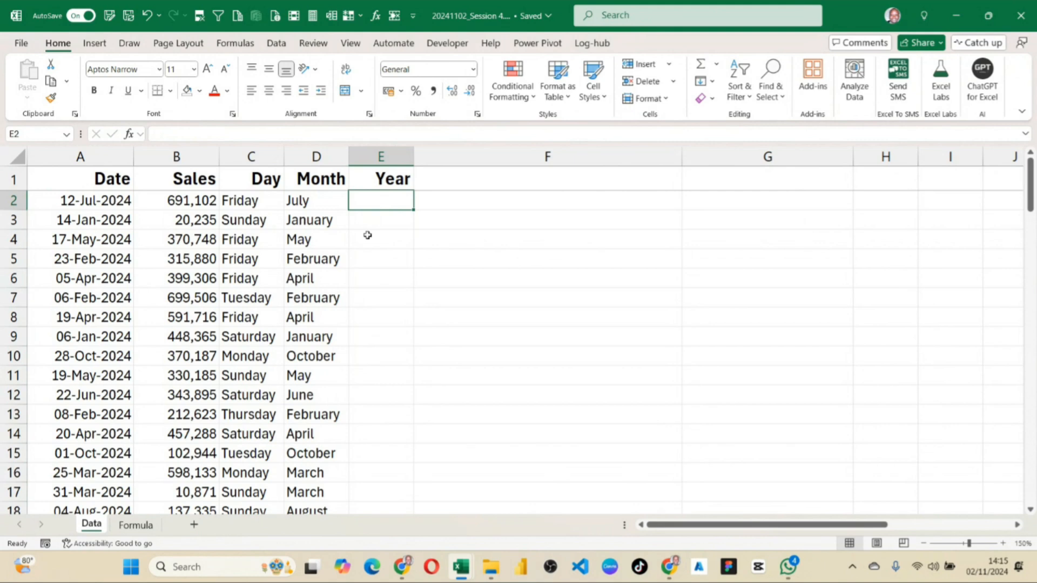
text(=text)
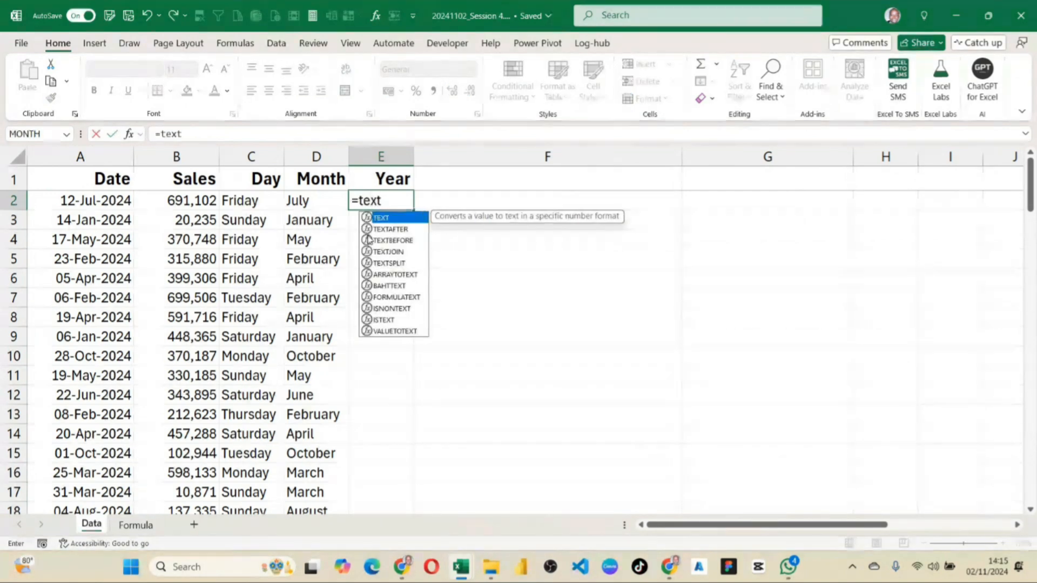
text(9)
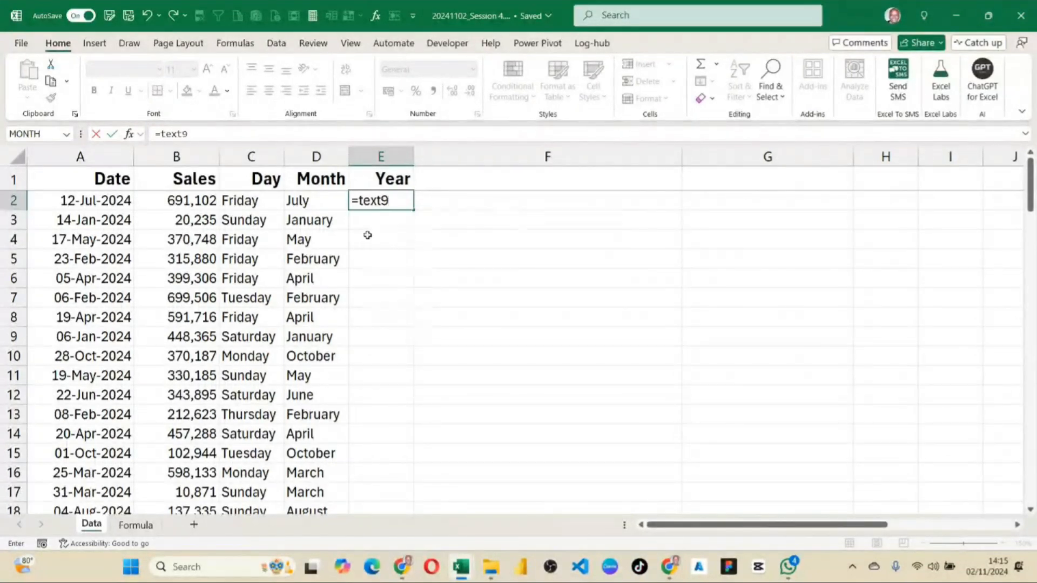
key(BackSpace)
text(()
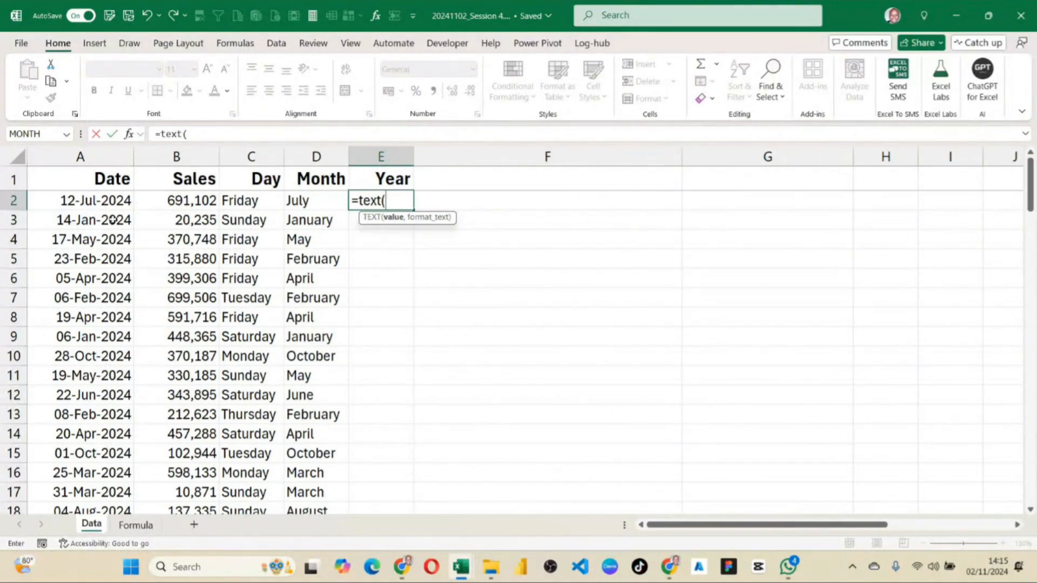
click(106, 200)
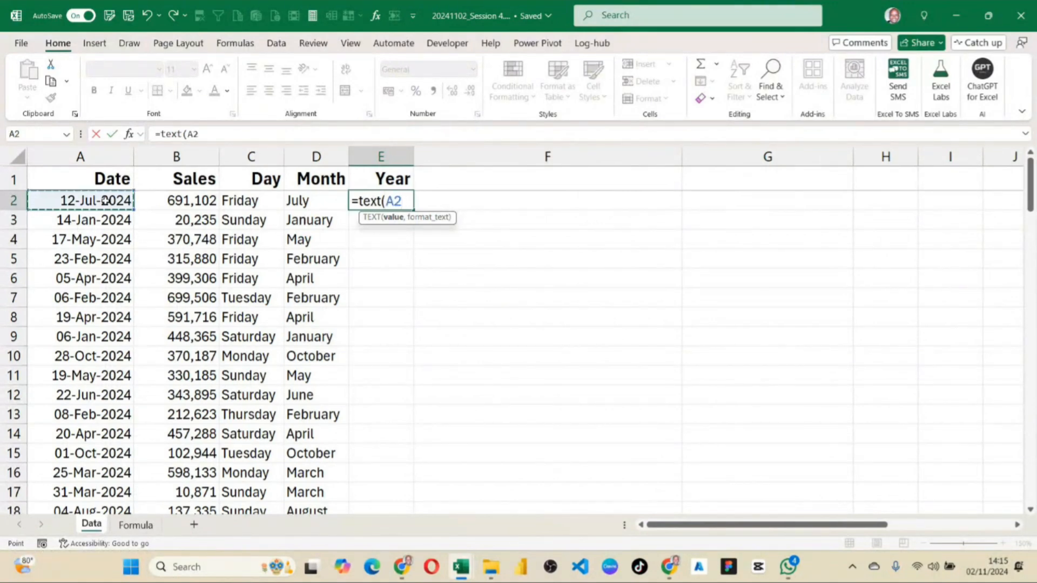
text(,)
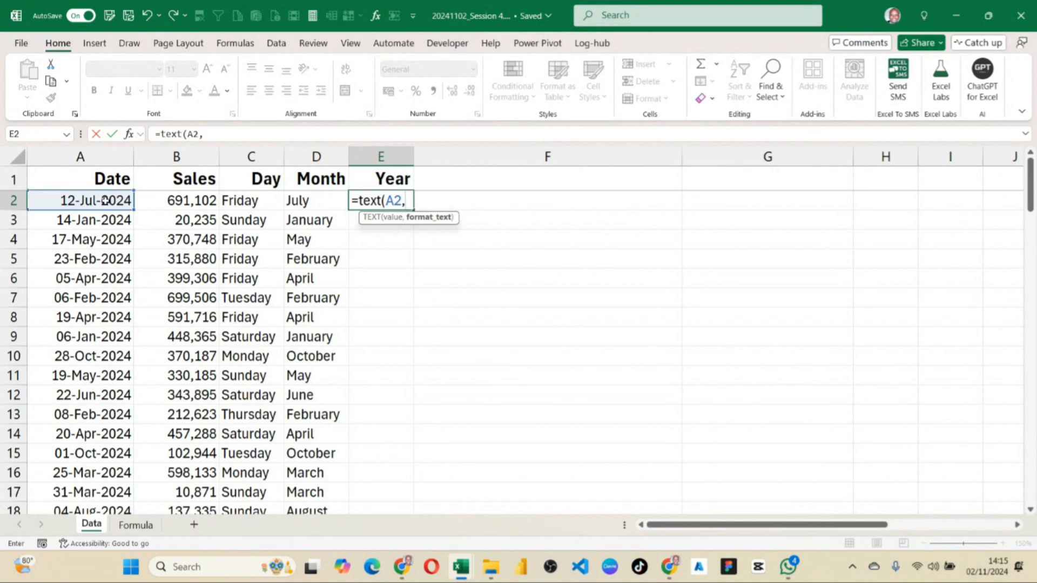
text("YYYY"))
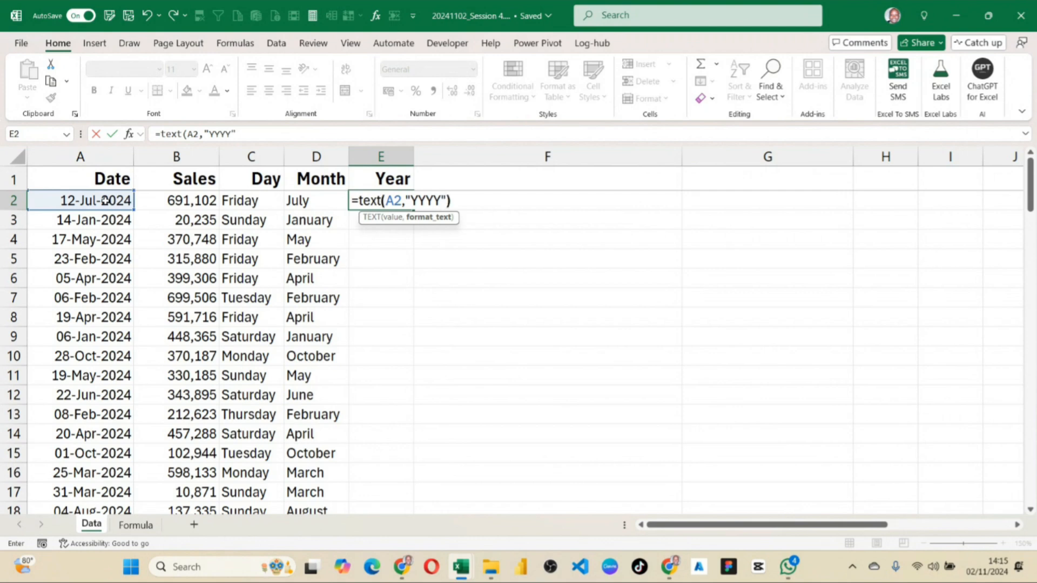
key(Return)
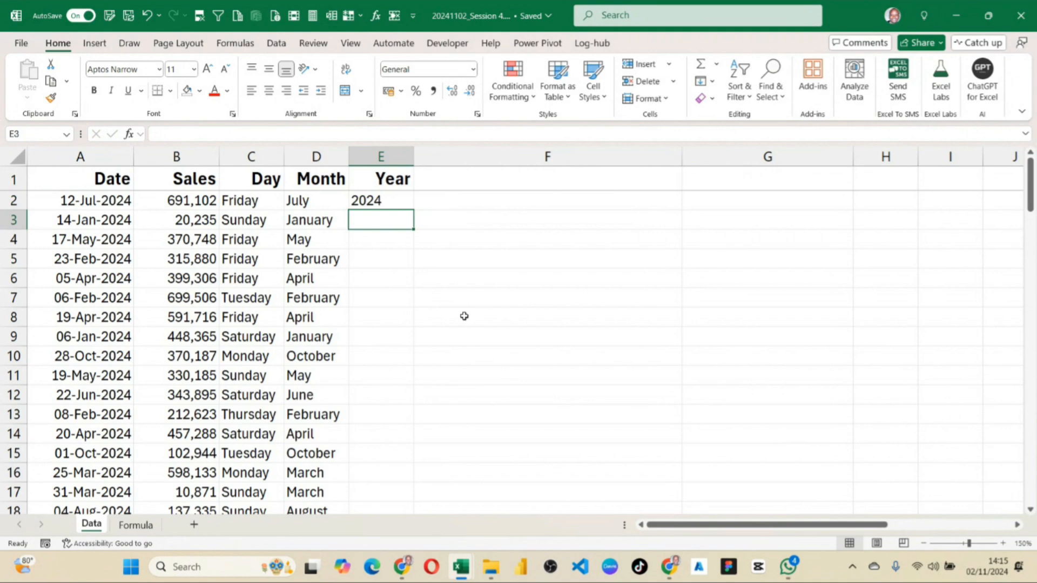
click(386, 202)
double_click(414, 209)
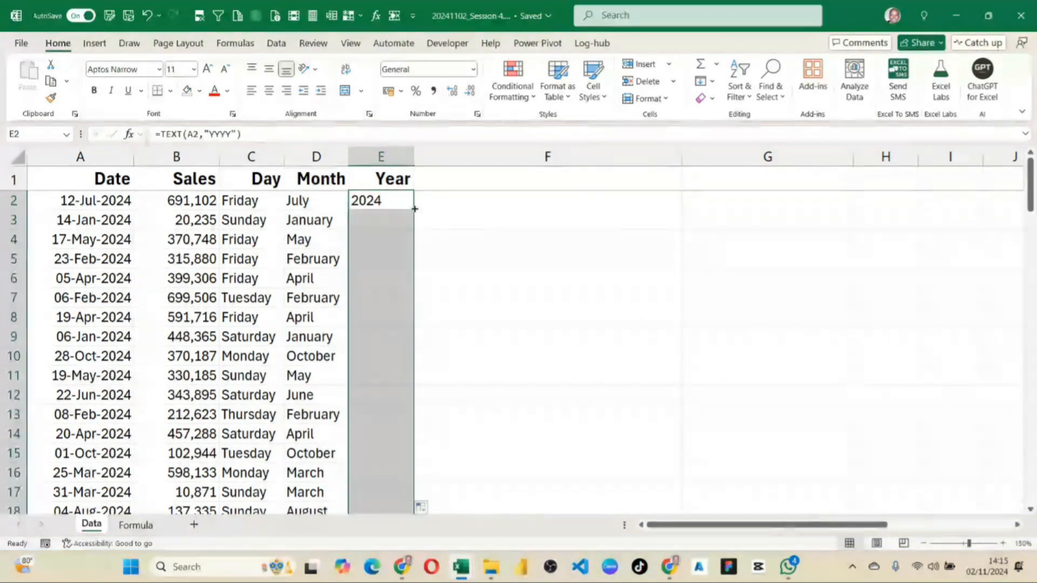
Change the date in A6 to 05/04/2020 and check the Year formula in E6.
click(123, 280)
double_click(123, 280)
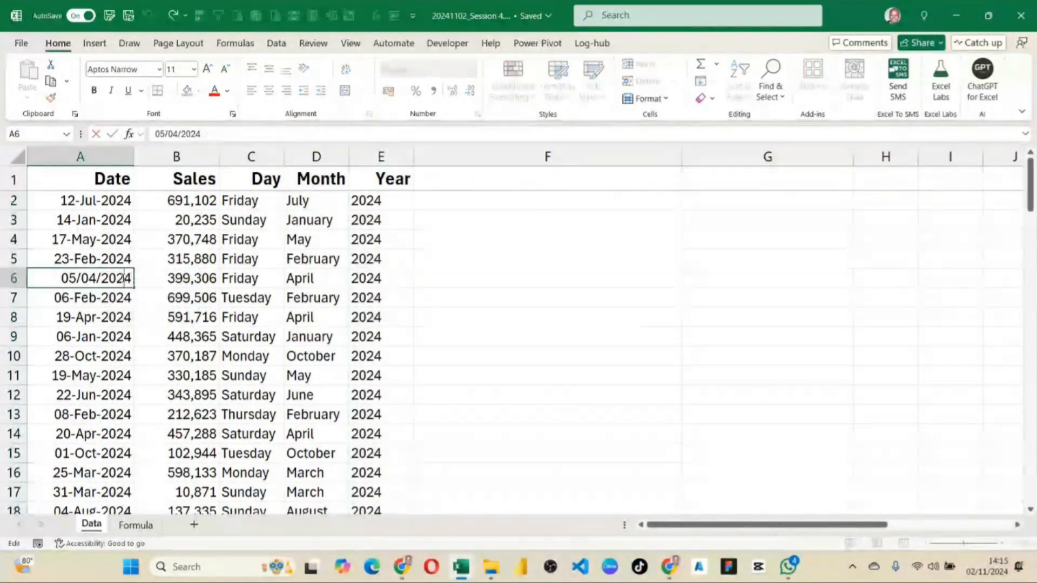
key(BackSpace)
text(0)
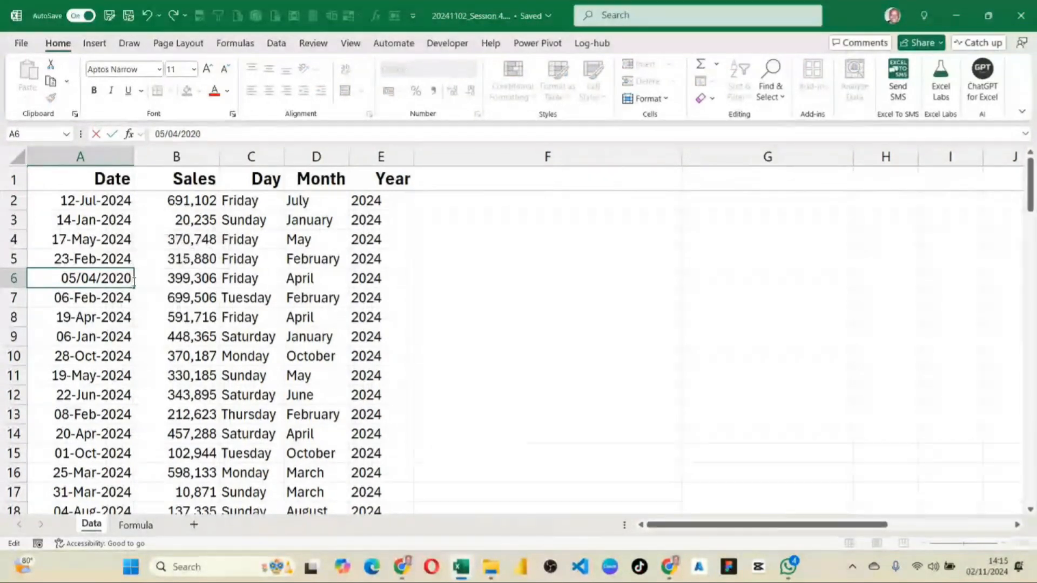
key(Return)
click(379, 285)
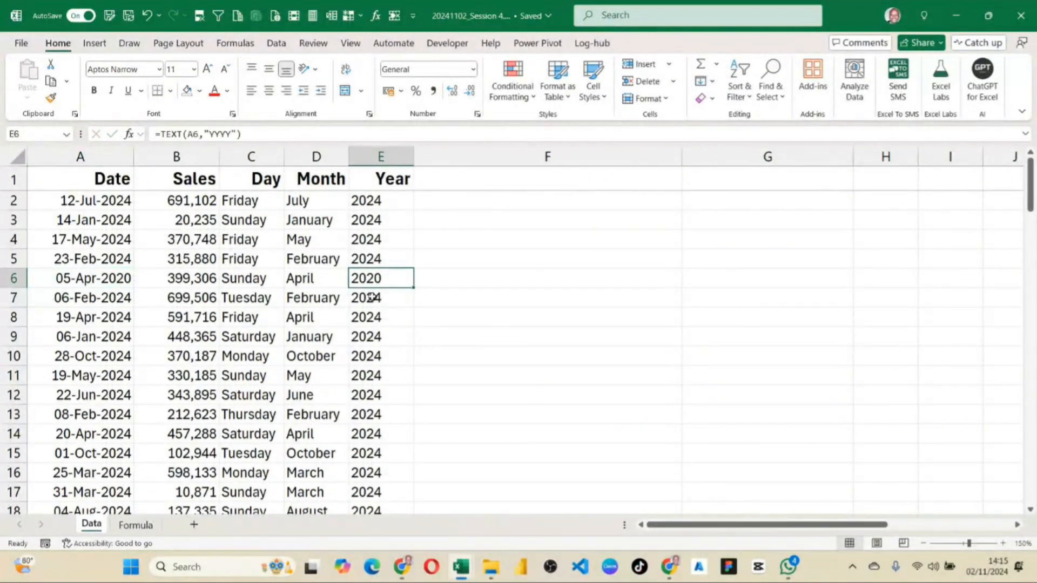
Set the date in A6 back to 05/04/2024.
double_click(118, 276)
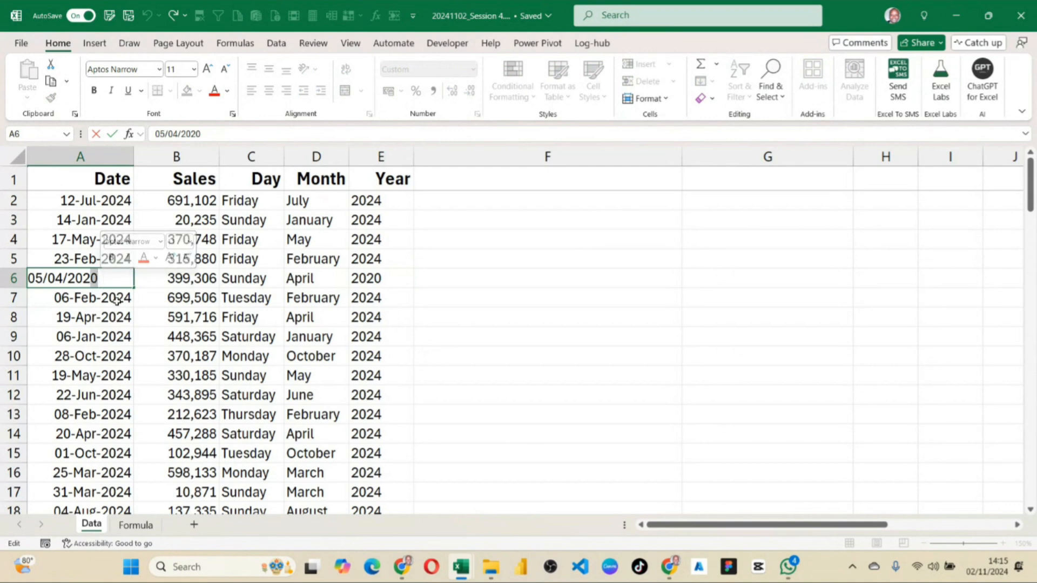
text(24)
key(Return)
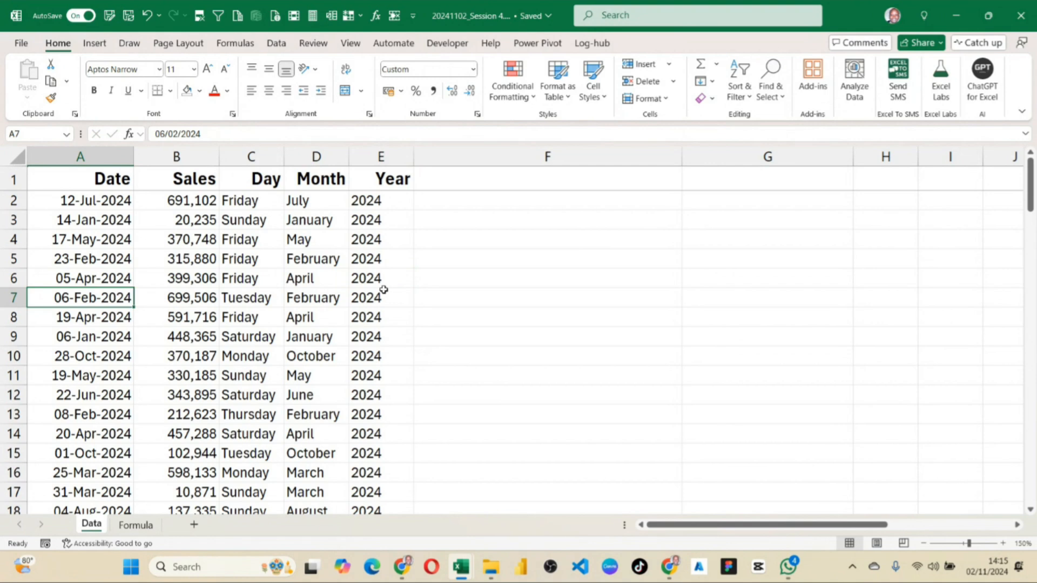
Check the TEXT formula note and date format codes on the Formula sheet, and return to the Data sheet.
click(136, 524)
click(188, 230)
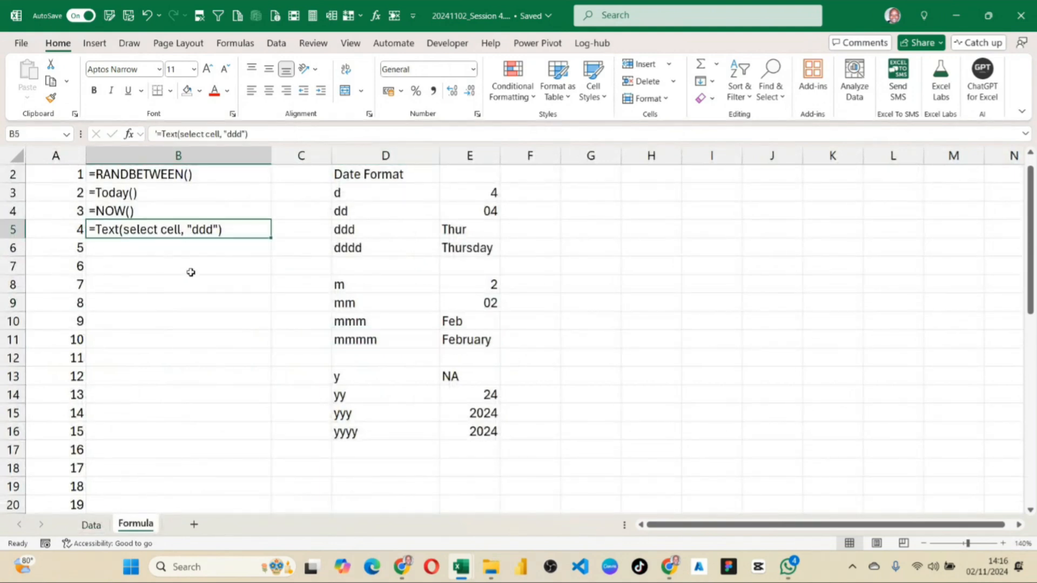
click(92, 525)
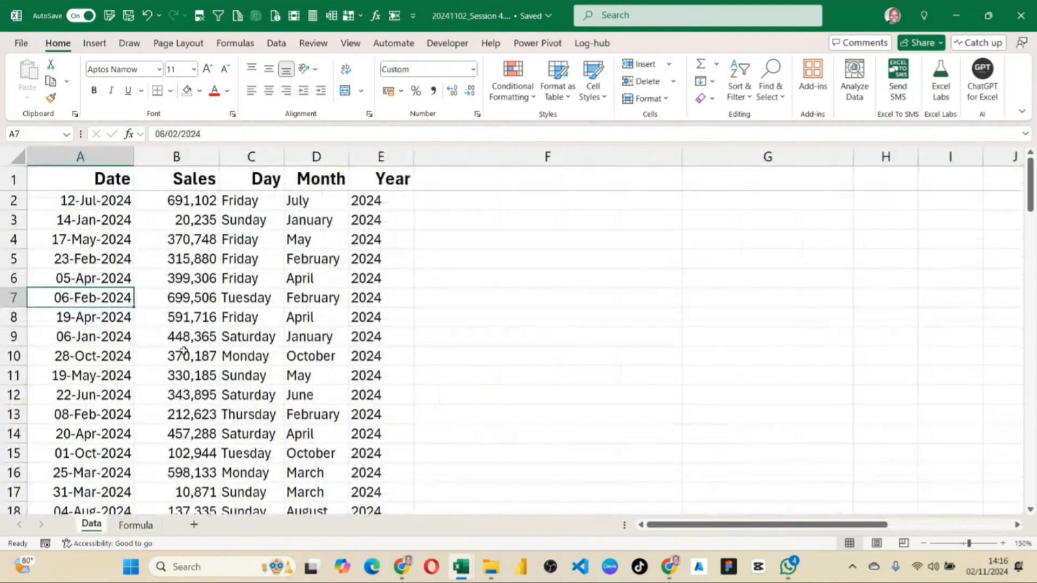
Narrow column F and shade the Day, Month and Year columns C to E light blue.
click(253, 178)
drag(278, 199, 384, 347)
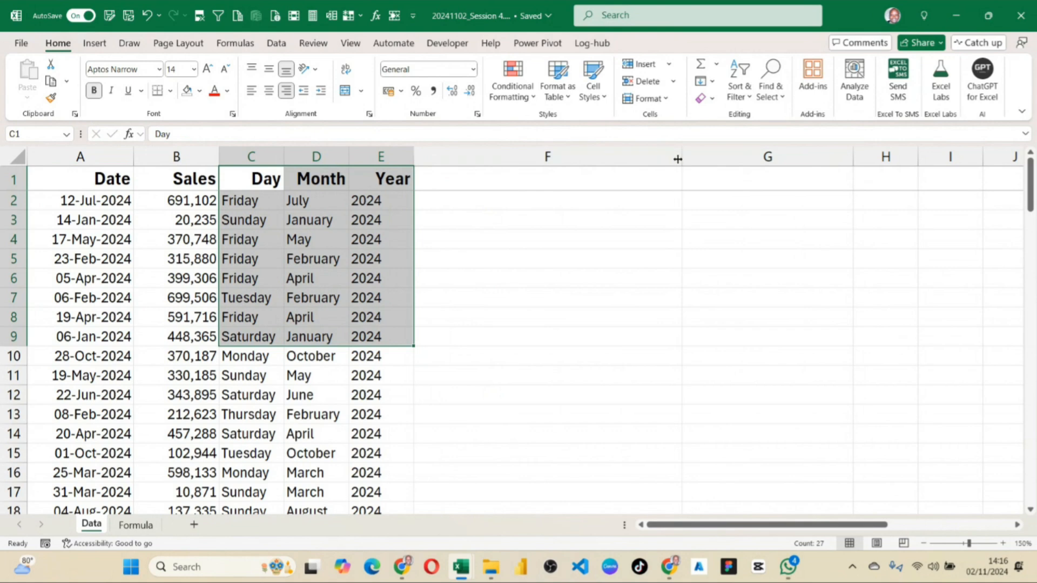
drag(676, 157, 480, 181)
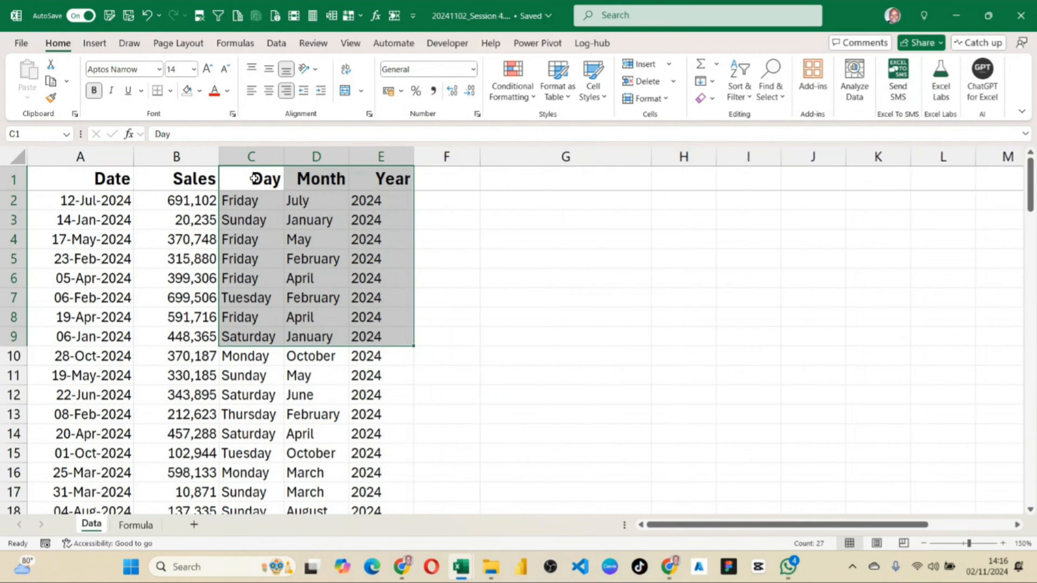
drag(245, 158, 386, 158)
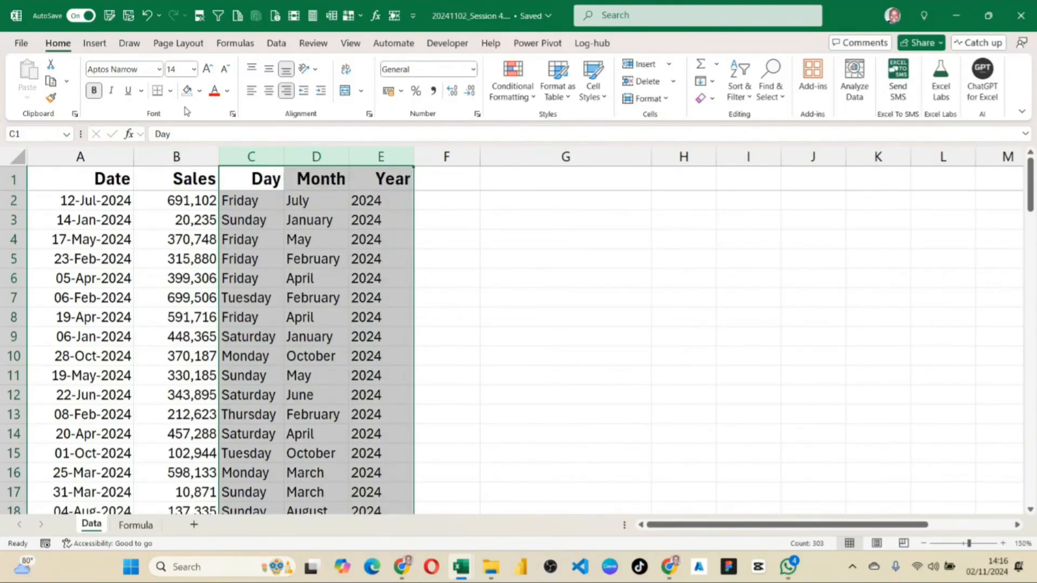
click(199, 90)
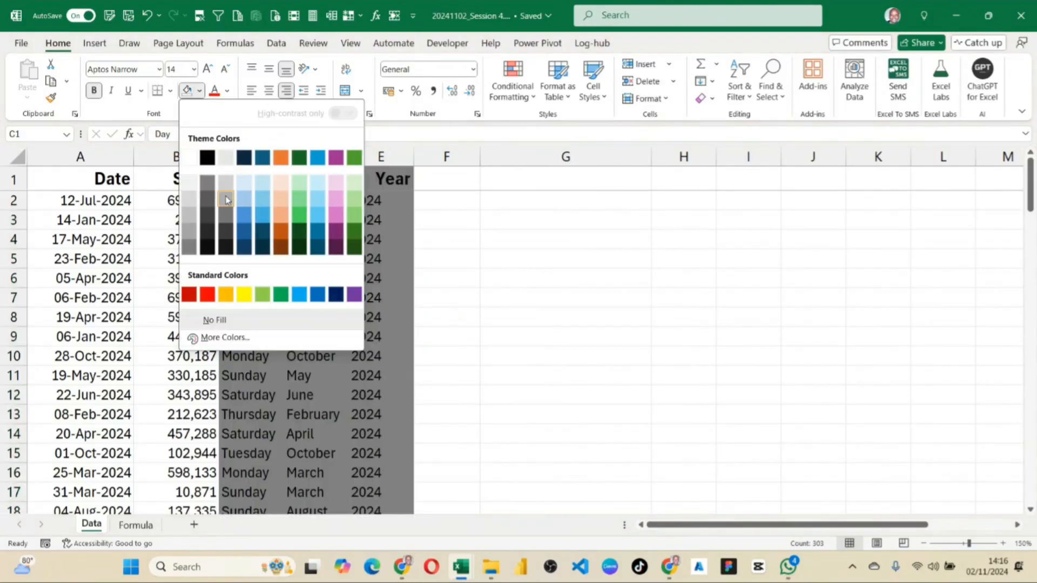
click(258, 185)
click(493, 258)
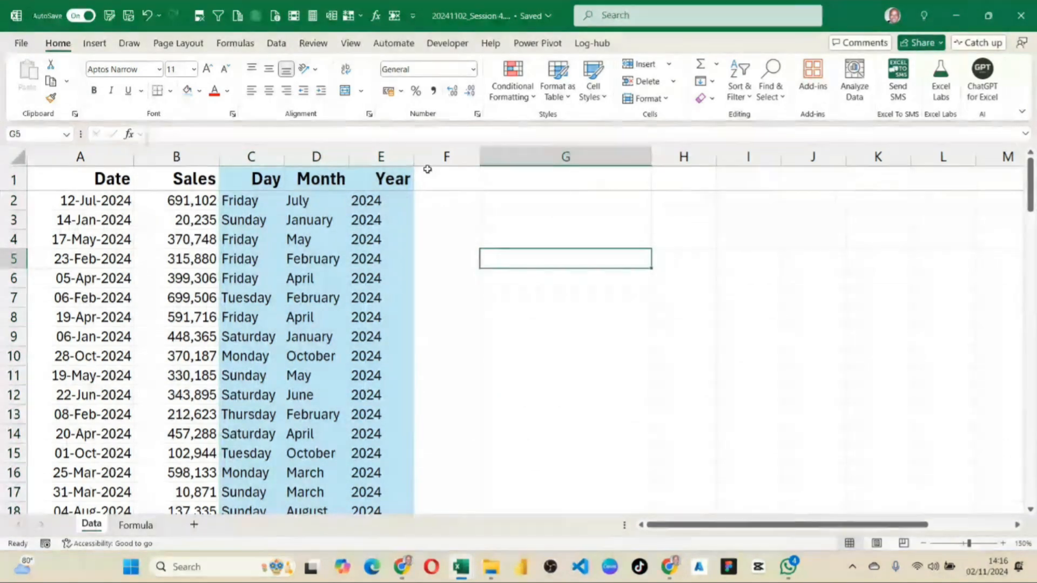
Copy the Day, Month and Year headers from C1:E1 into F1:H1.
click(259, 186)
drag(340, 184, 368, 181)
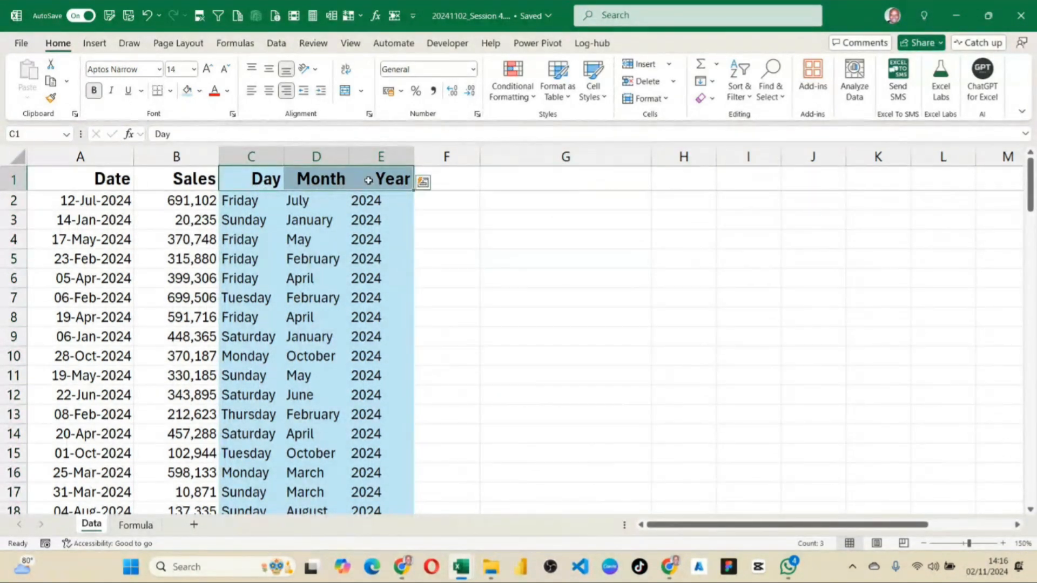
key(ctrl+c)
click(471, 181)
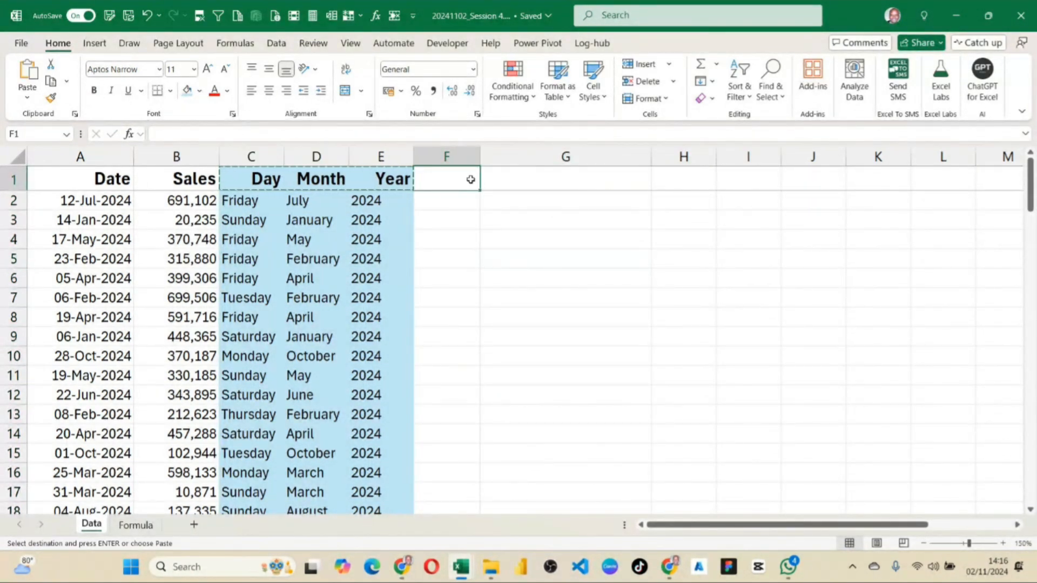
key(ctrl+v)
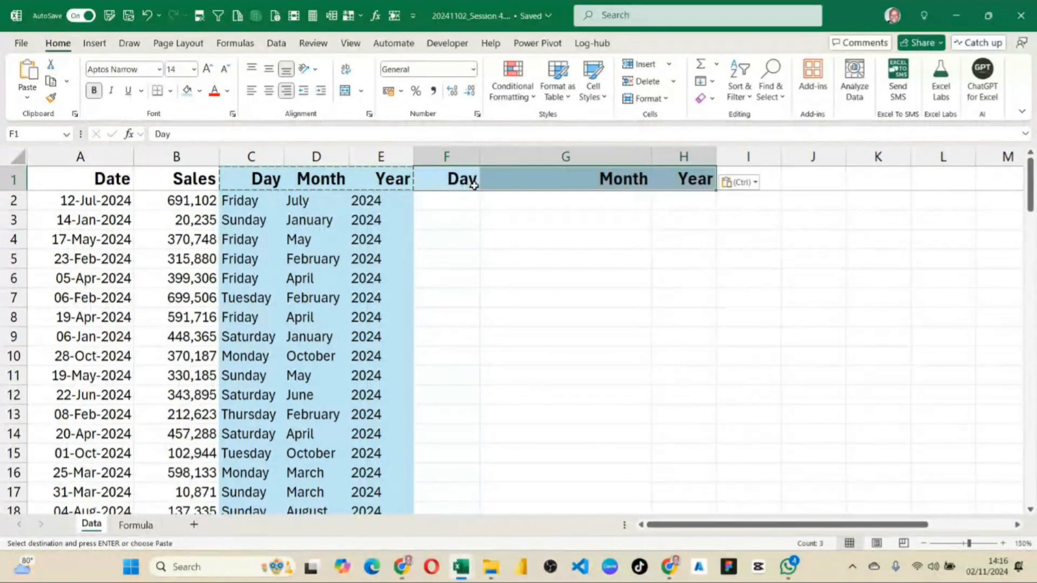
Make columns F to H equally wide and fill the headers in F1:H1 with light green.
double_click(651, 157)
drag(446, 156, 614, 158)
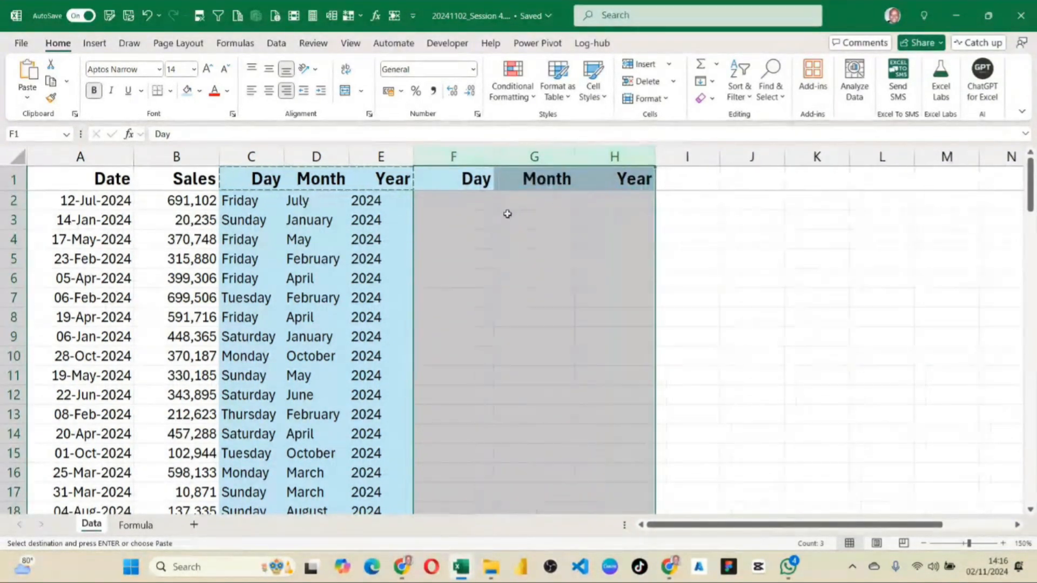
click(501, 203)
drag(475, 178, 621, 179)
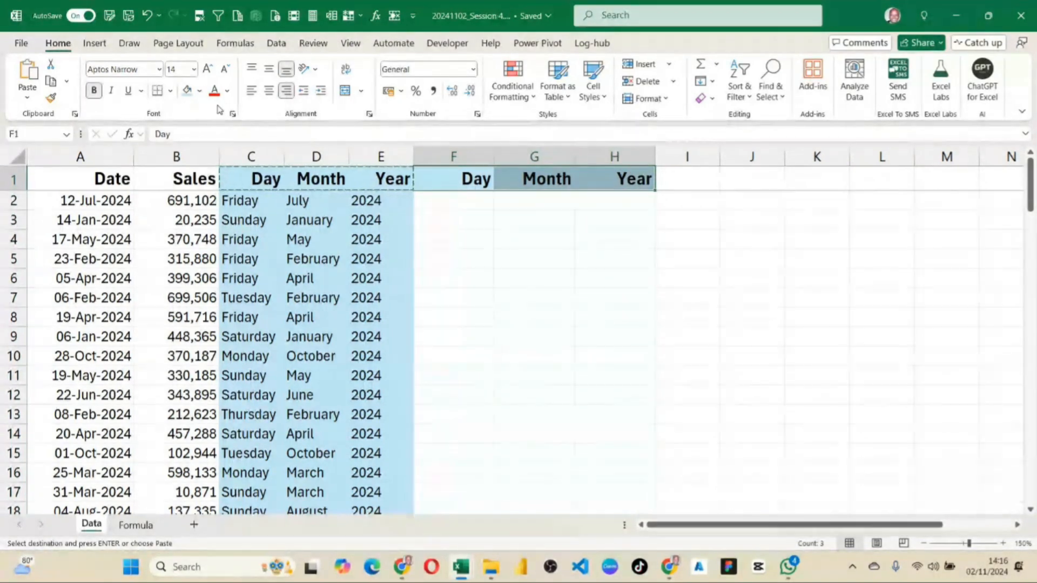
click(200, 90)
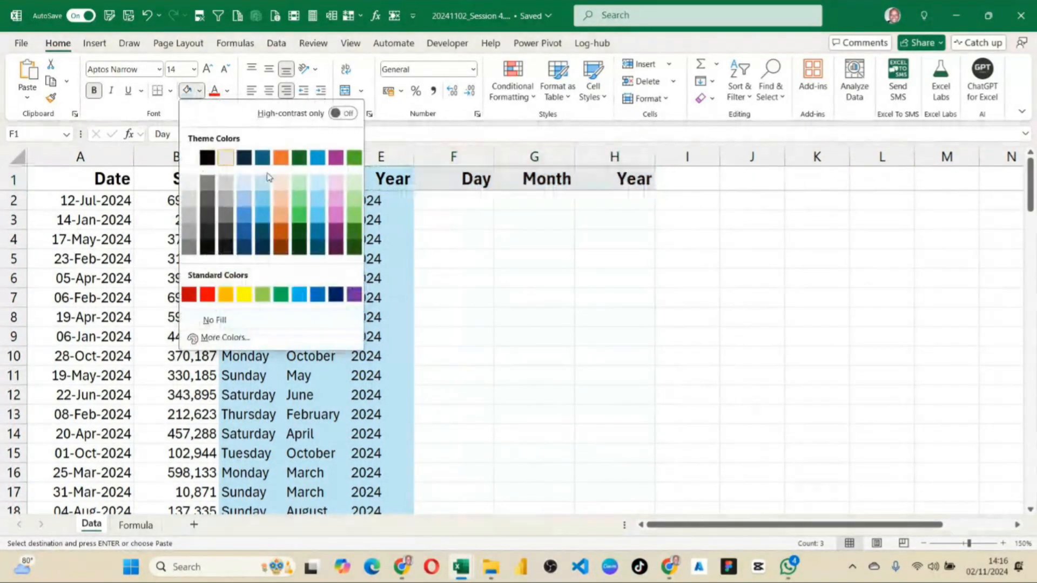
click(299, 183)
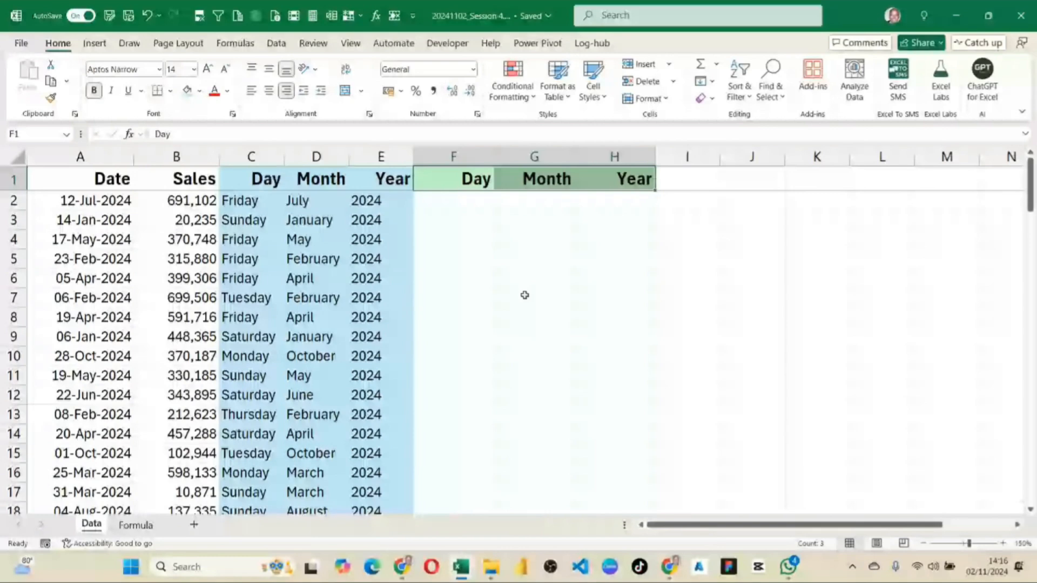
Enter =DAY(A2) in F2, the first cell under the green Day header.
click(481, 206)
text(=)
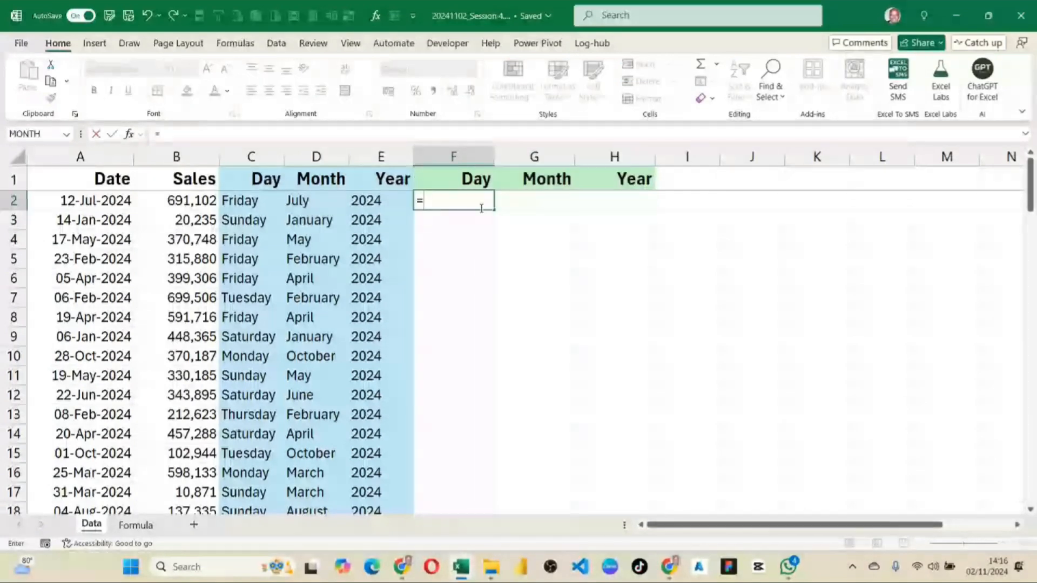
text(day)
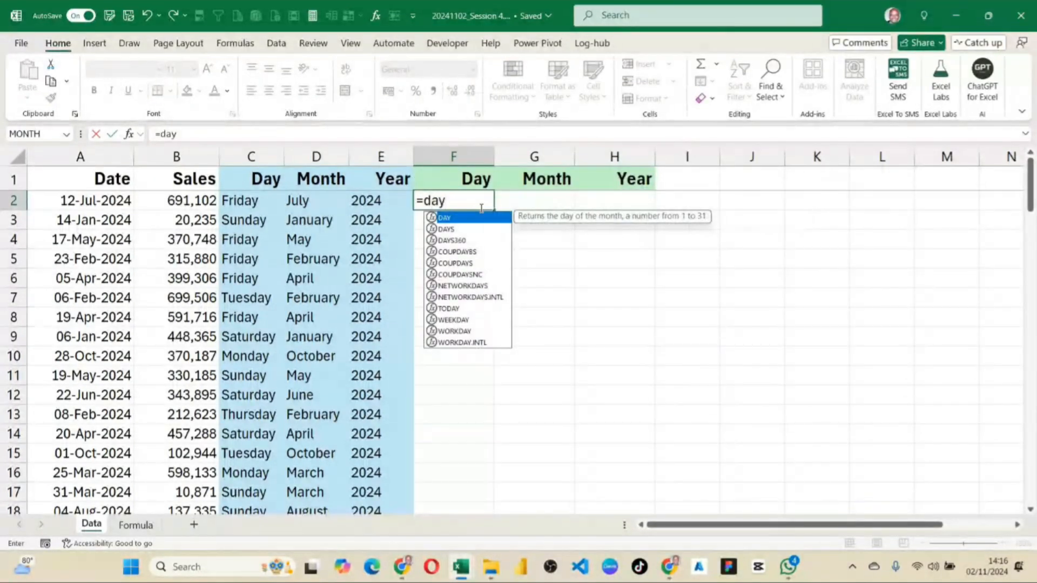
key(Tab)
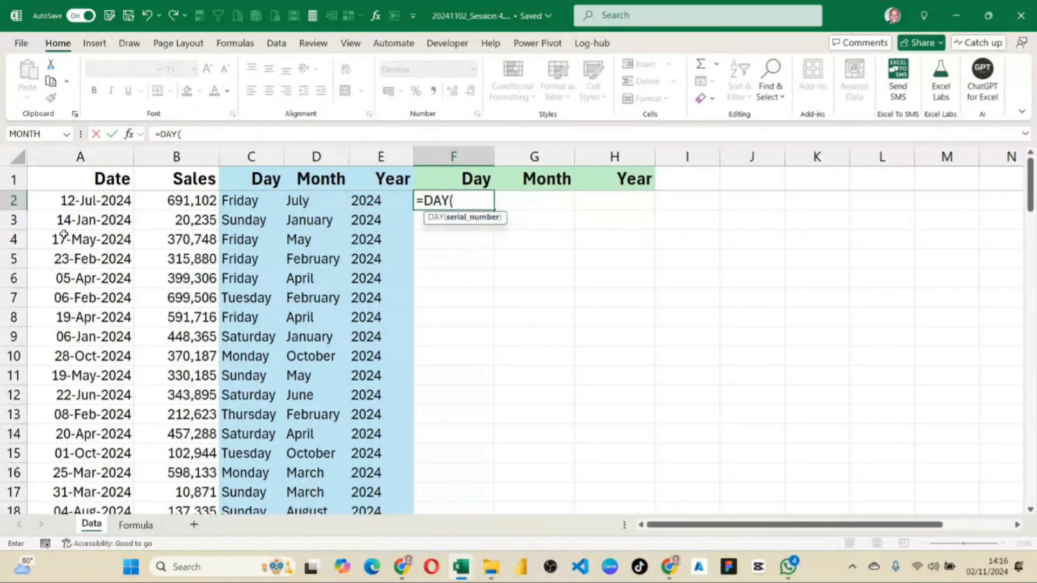
click(99, 200)
key(Return)
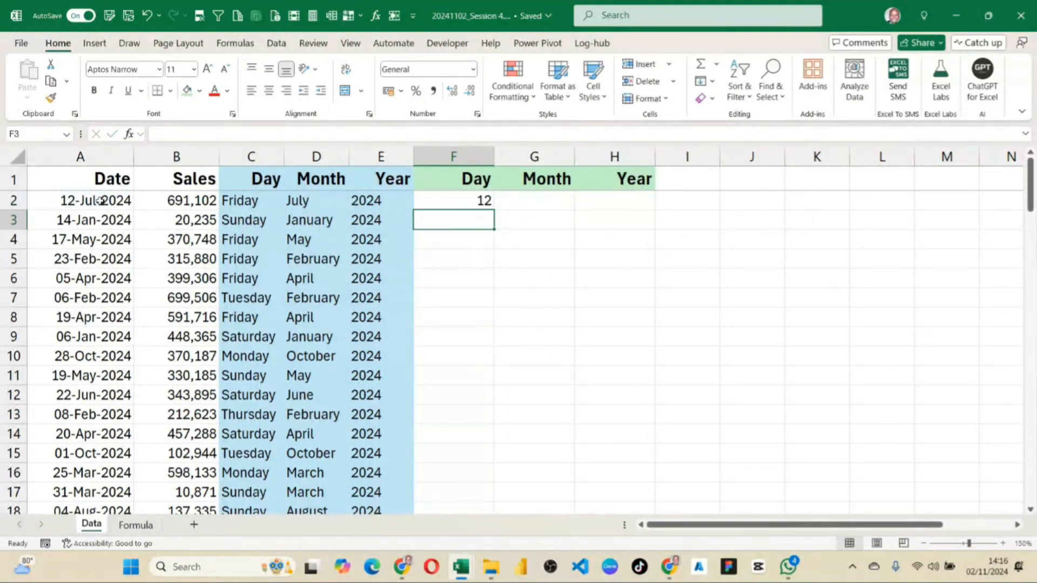
Fill the DAY formula from F2 down to the last data row and compare it with the TEXT formulas in column C.
click(444, 199)
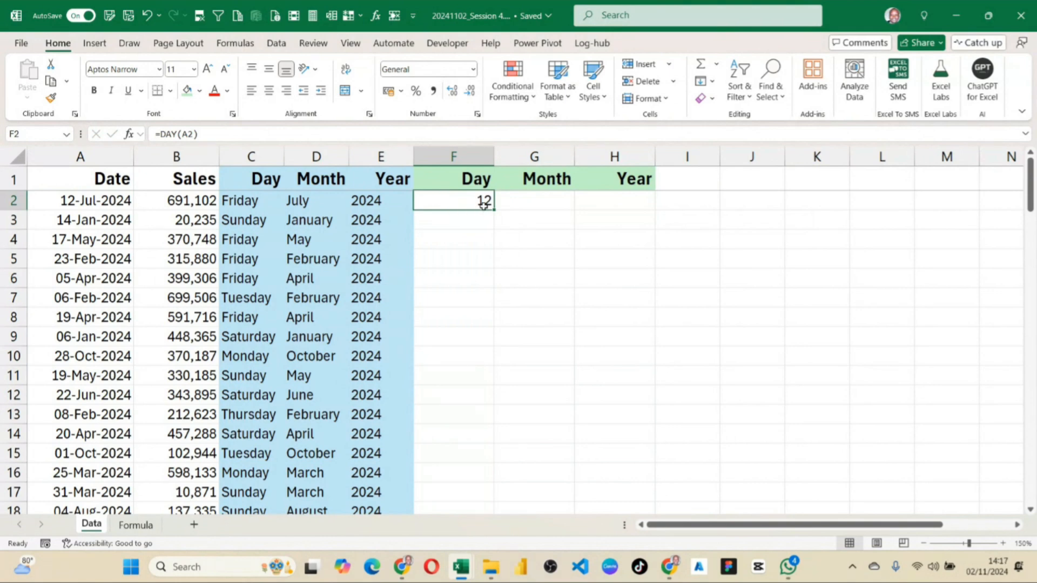
double_click(495, 212)
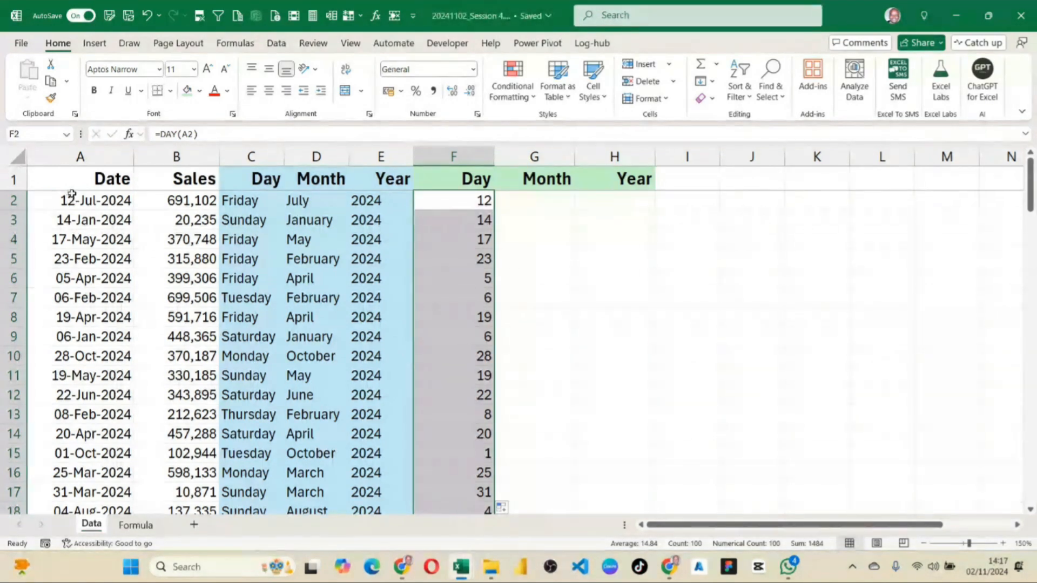
click(467, 201)
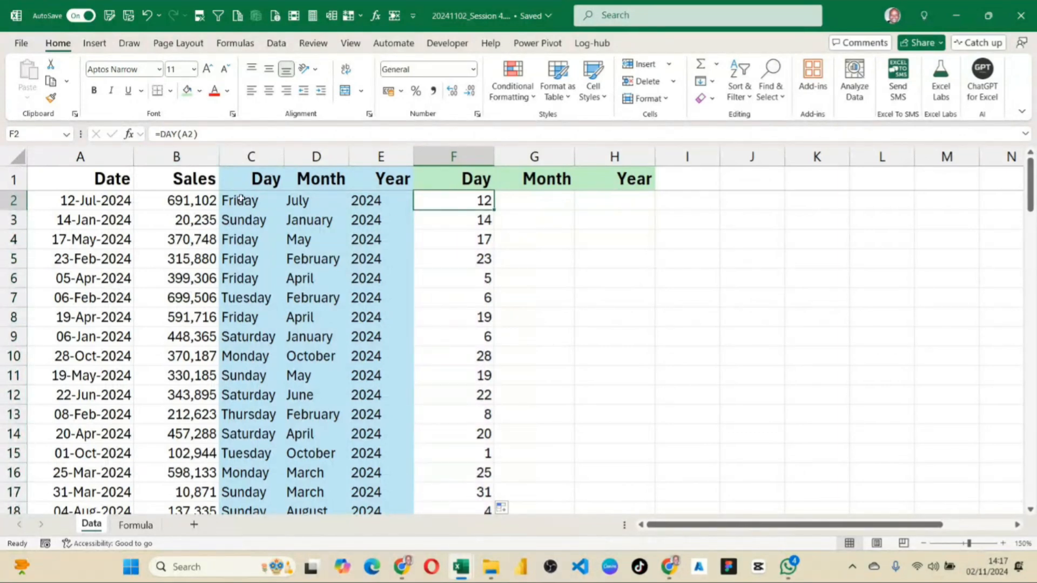
drag(240, 201, 248, 284)
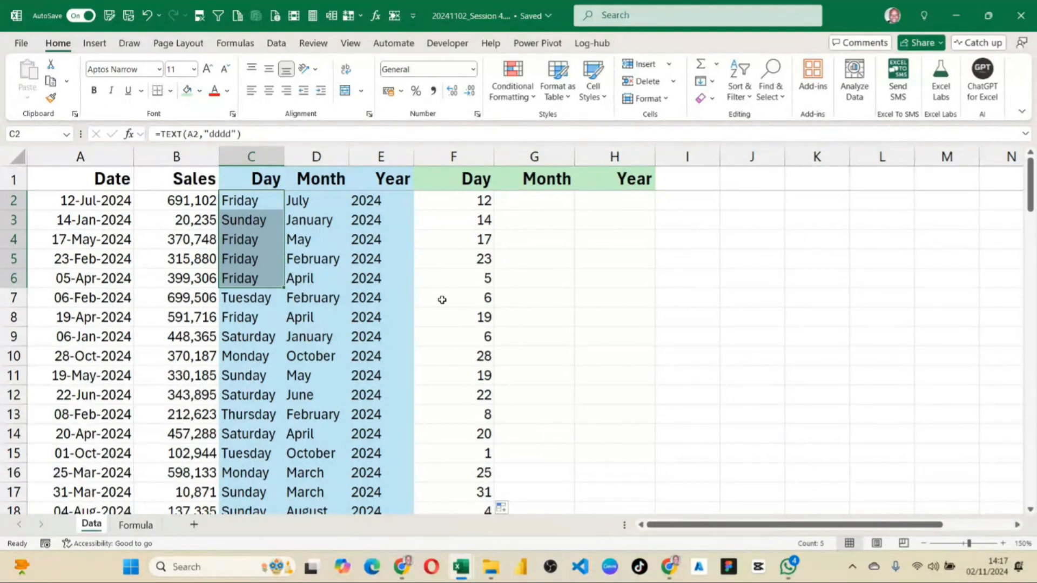
Rename the green headers in F1 and G1 as Day-F and Month-F.
click(514, 201)
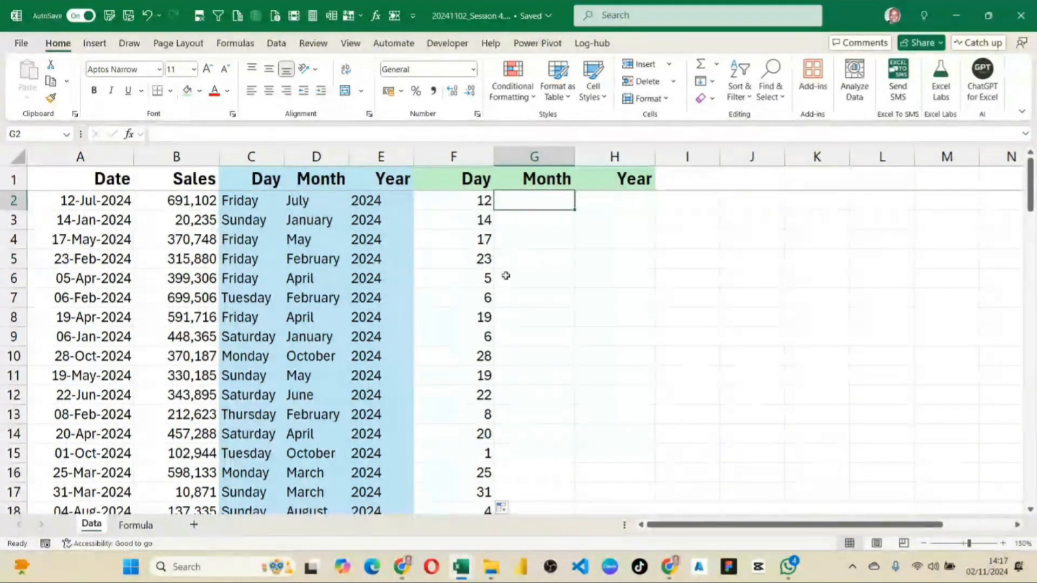
double_click(477, 181)
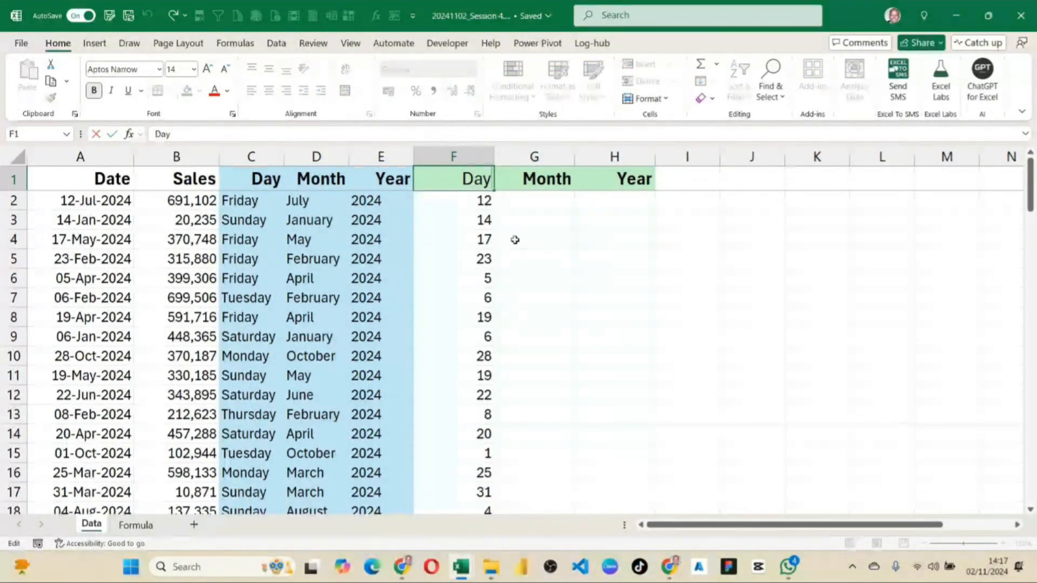
text(-F)
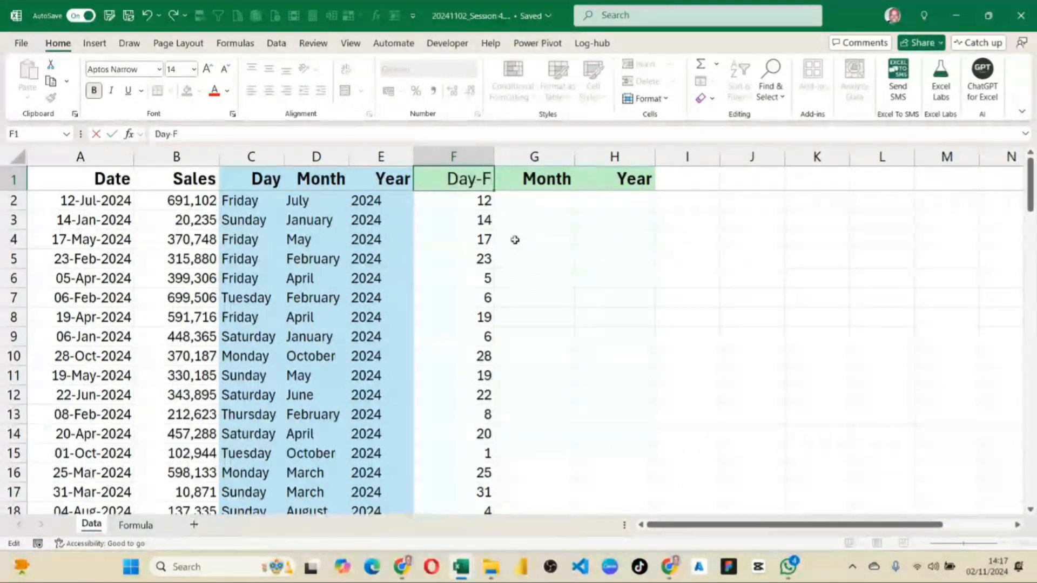
click(538, 238)
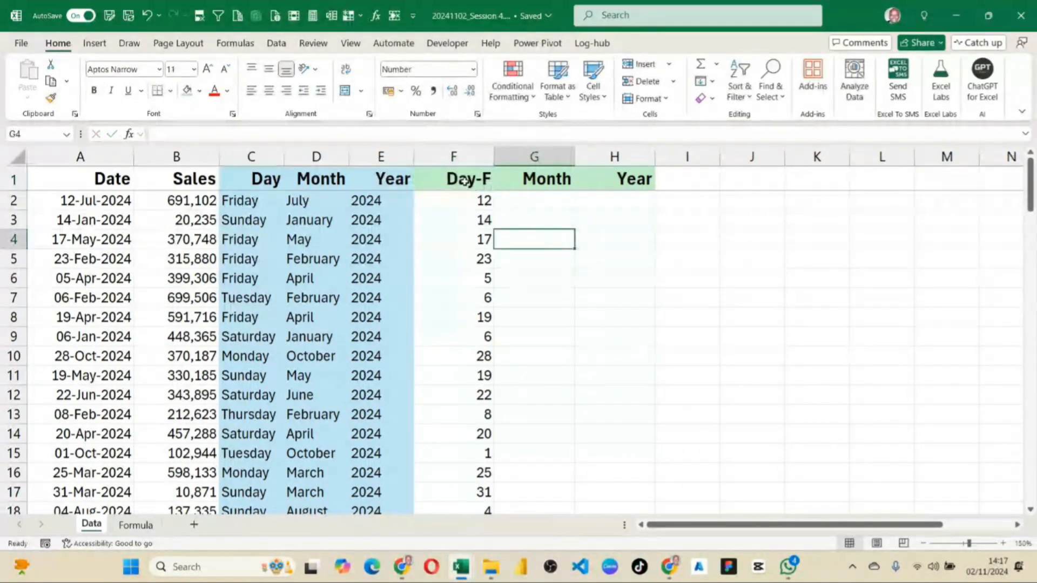
double_click(570, 176)
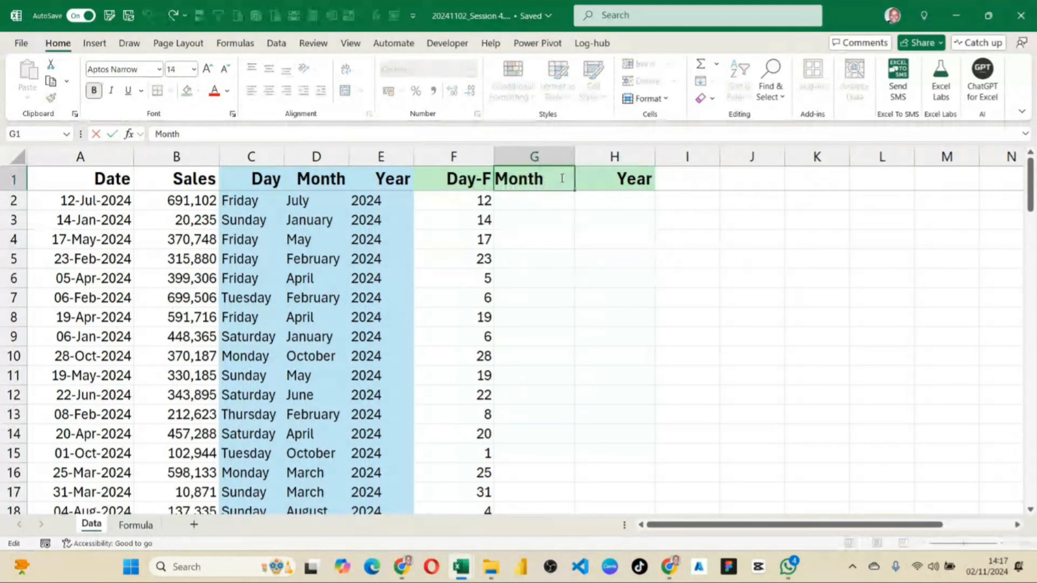
text(-F)
Enter =MONTH(A2) in G2, the first cell of the Month-F column.
click(567, 198)
text(=)
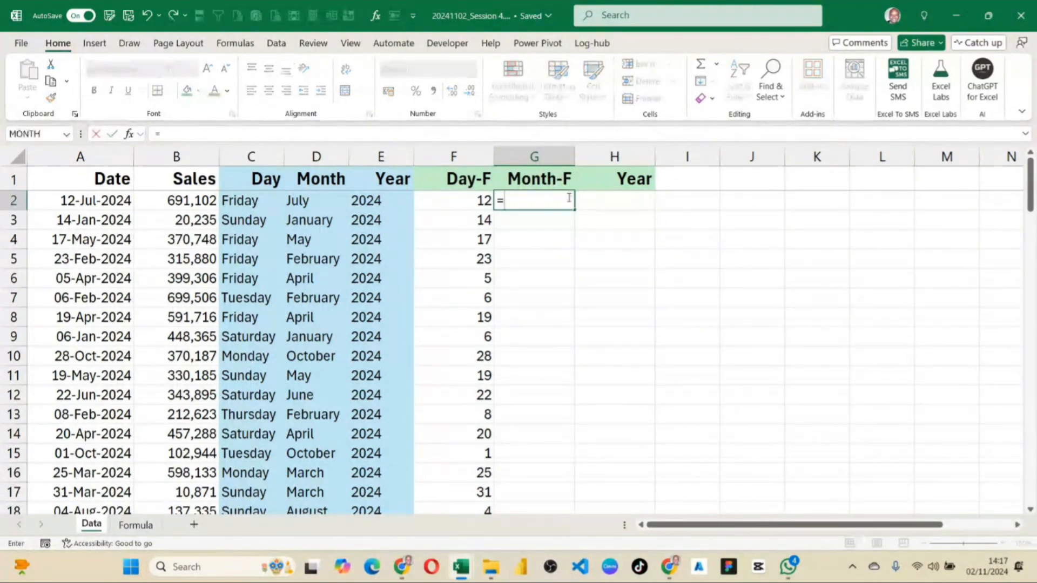
text(month)
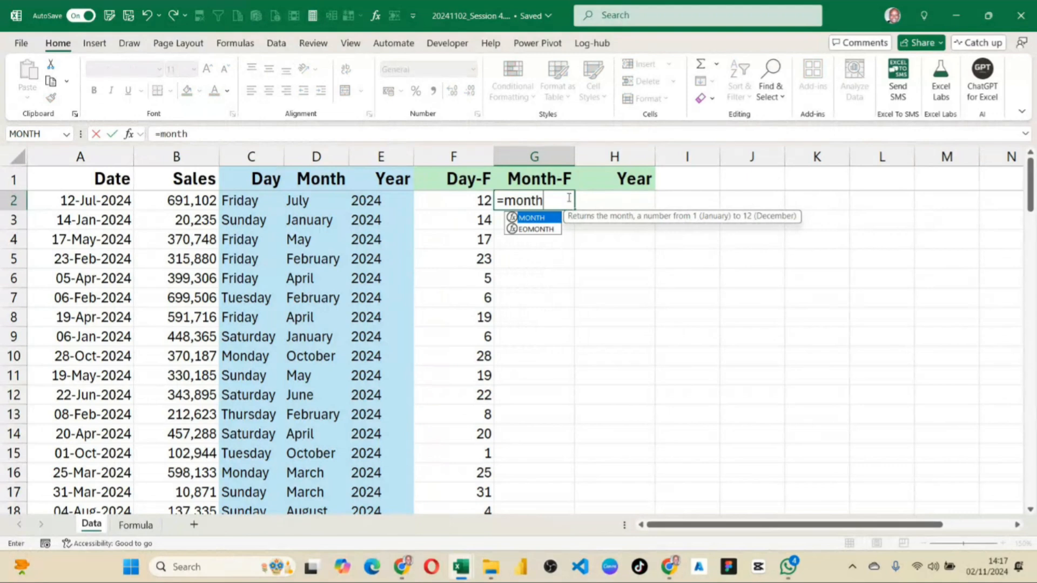
key(Tab)
key(Left)
key(Left)
key(Left)
key(Left)
key(Left)
key(Left)
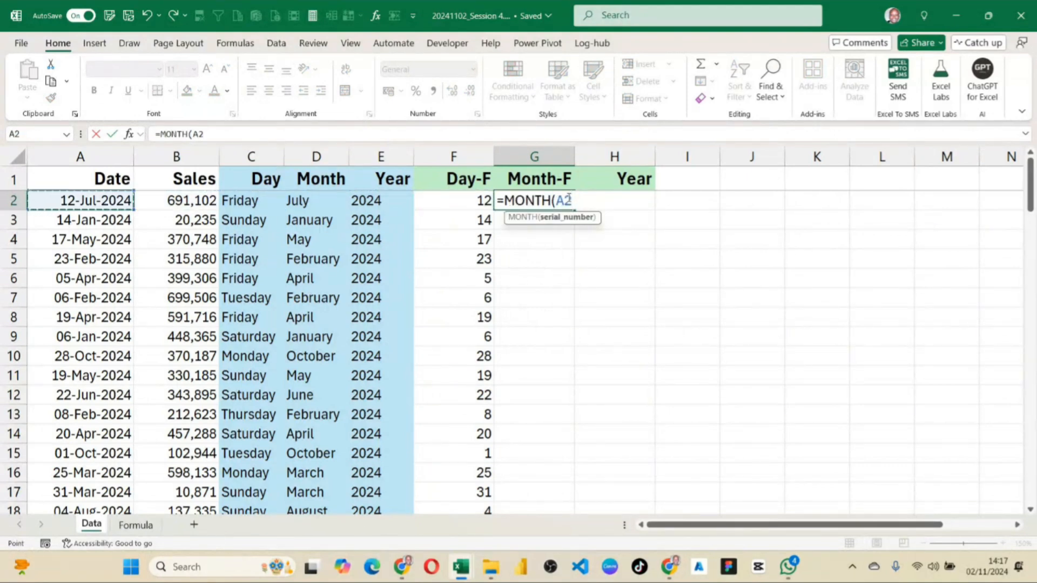
key(Return)
Fill the MONTH formula from G2 down to the last data row and review the Month-F column.
click(563, 205)
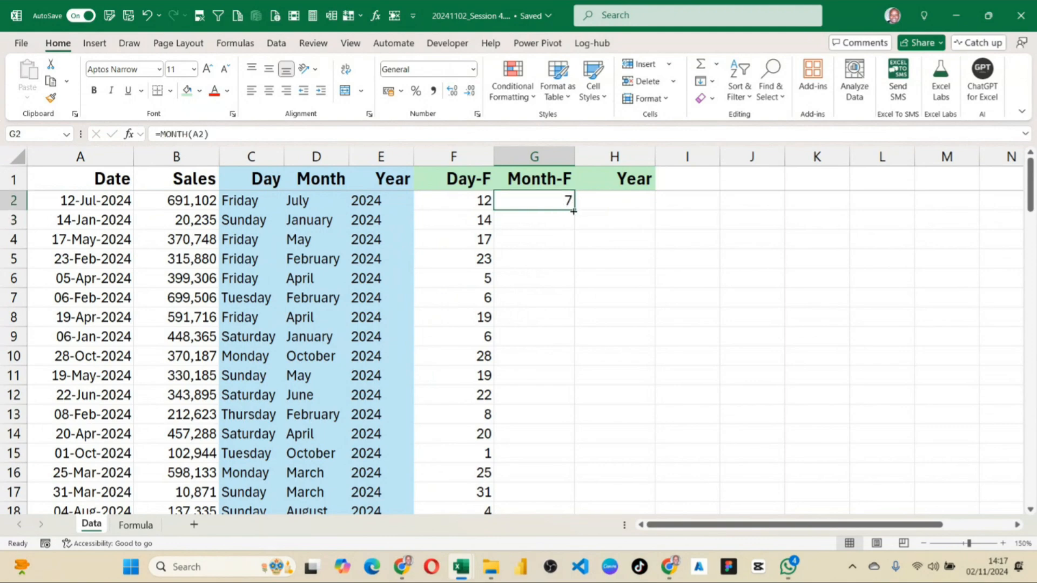
double_click(573, 211)
click(545, 275)
scroll(556, 285, down, 6)
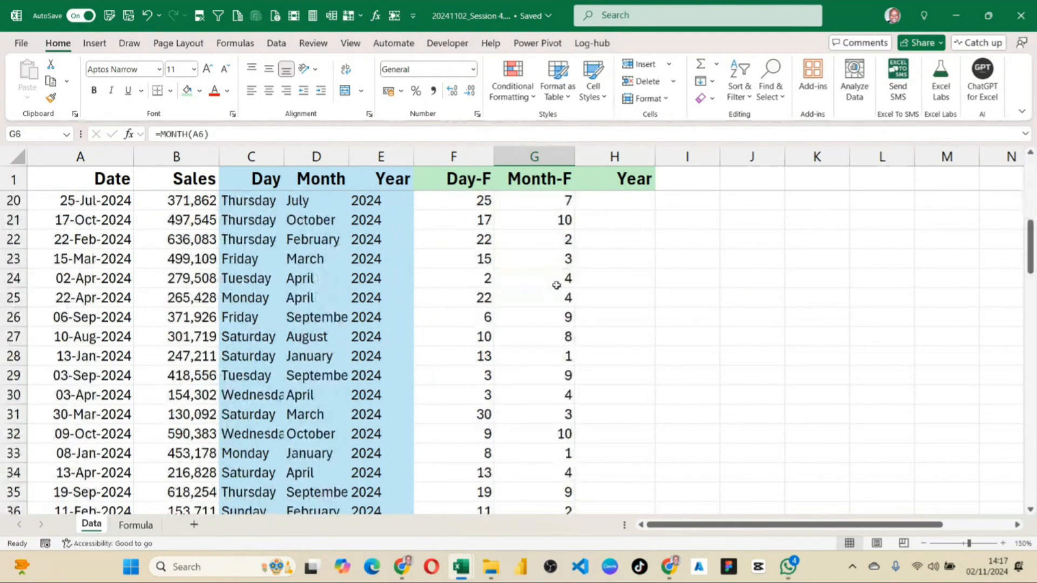
scroll(556, 285, down, 2)
scroll(564, 291, up, 8)
click(528, 203)
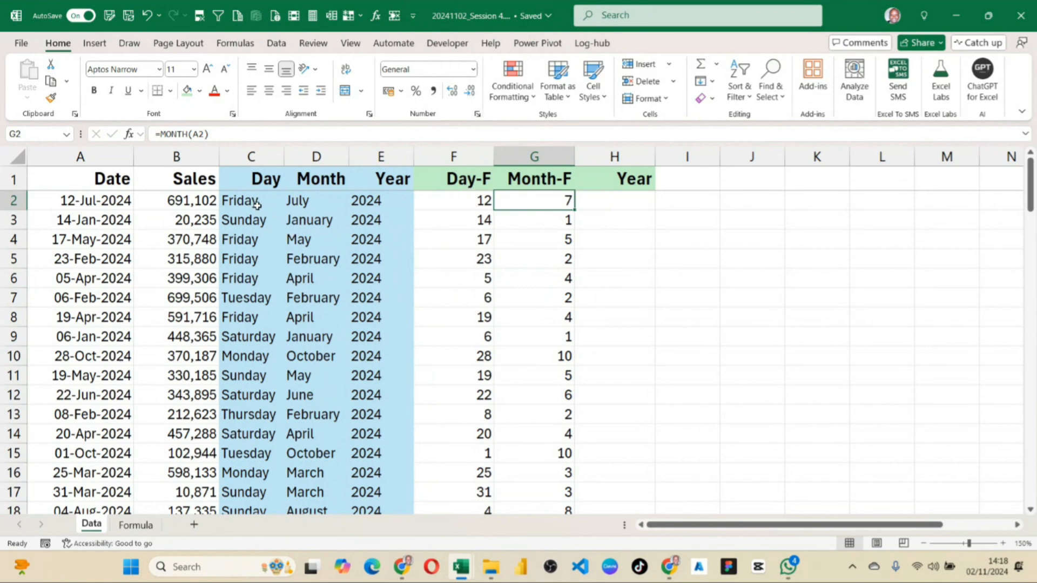
Try the custom number format dddd on the whole Day-F column.
click(454, 157)
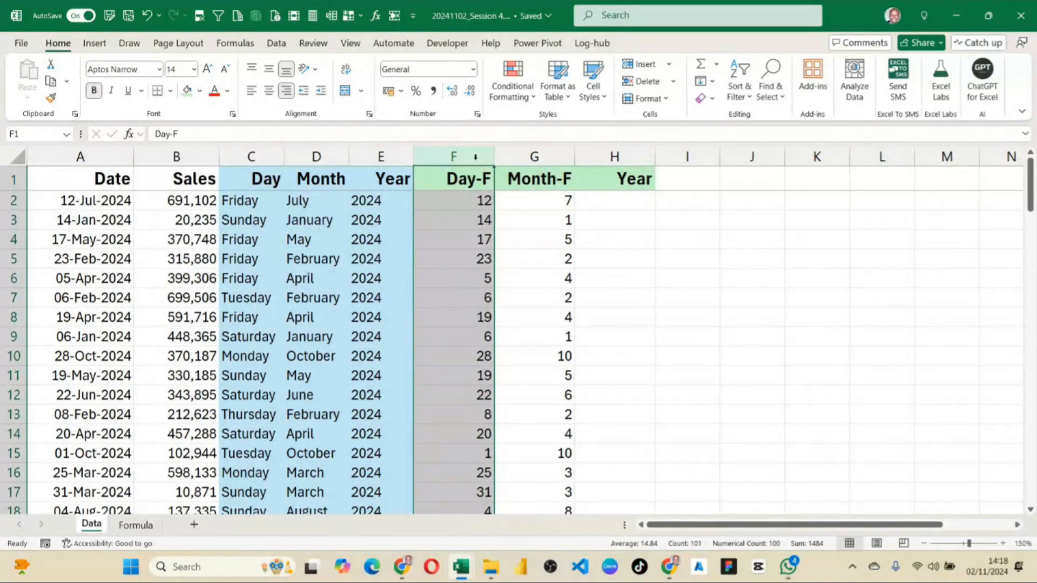
click(476, 114)
drag(458, 132, 694, 170)
click(549, 314)
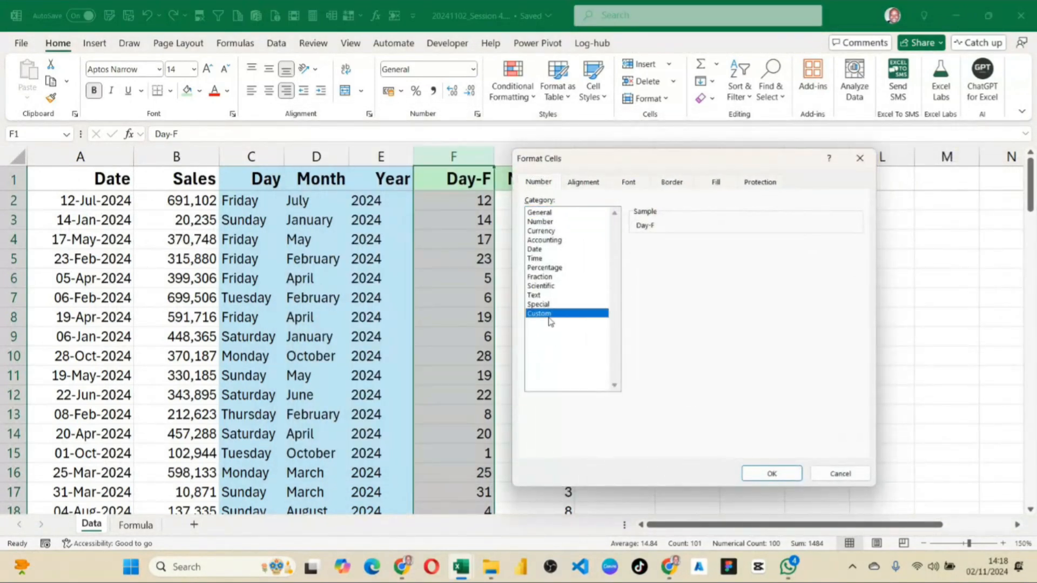
drag(658, 257, 625, 253)
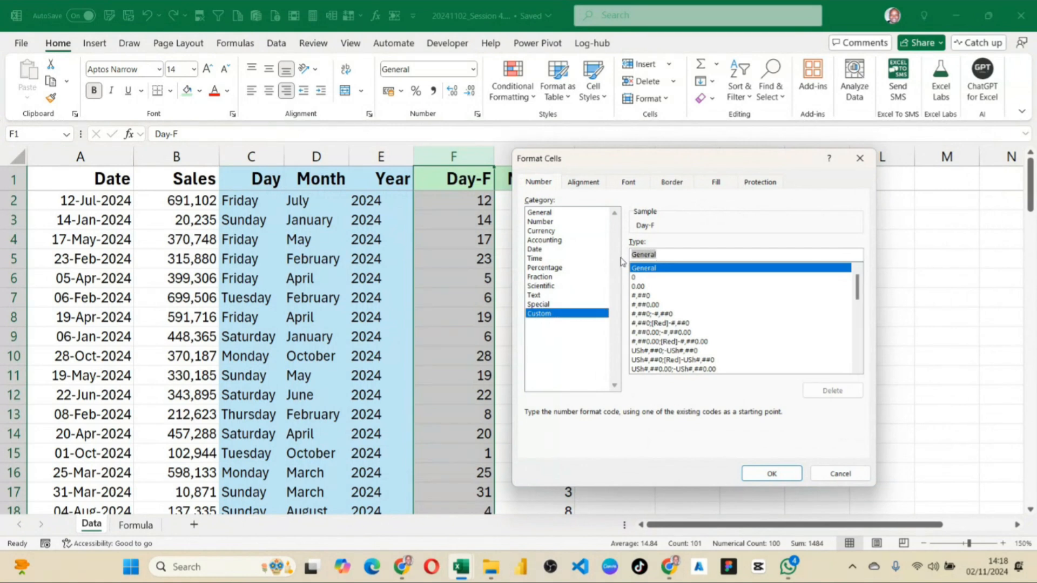
text(dddd)
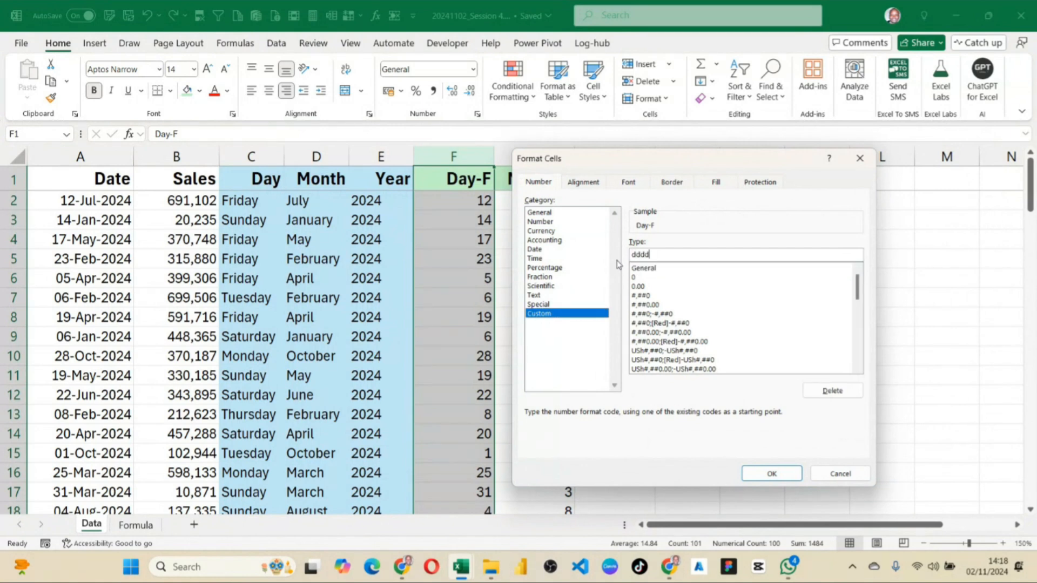
click(764, 474)
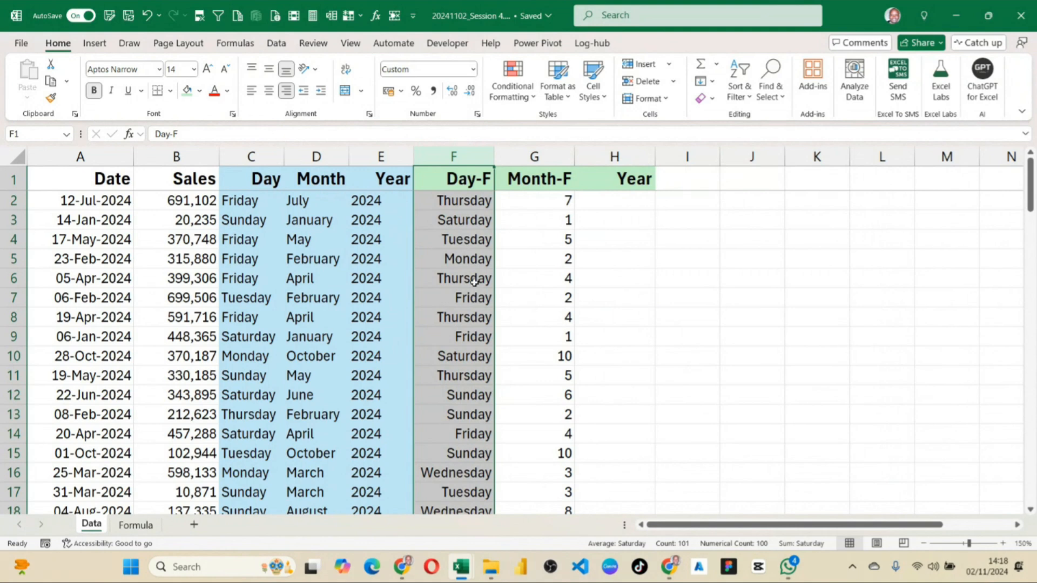
Compare the dddd-formatted DAY formula in F2 with the TEXT formula in C2.
click(468, 202)
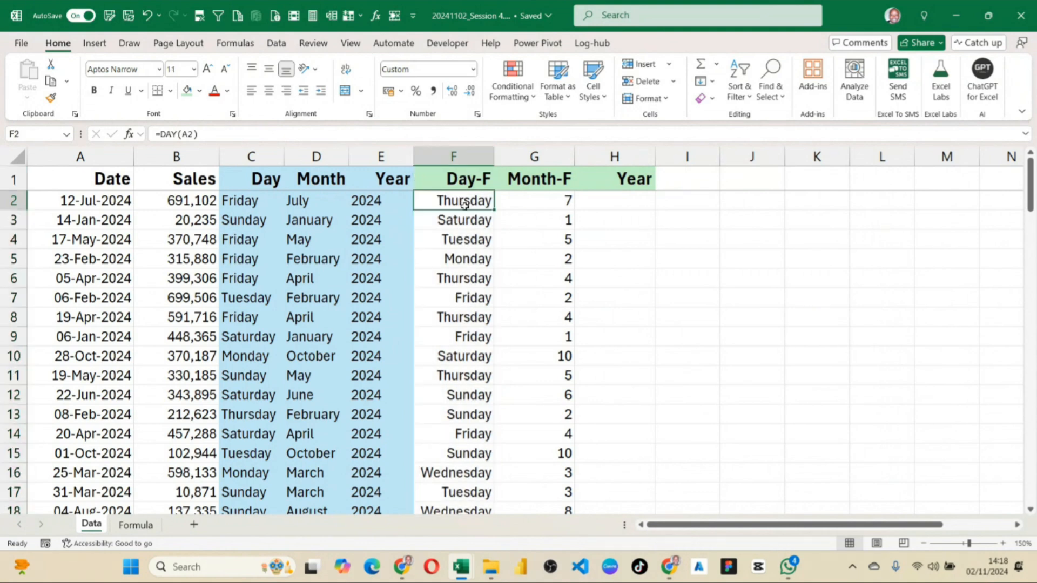
click(231, 204)
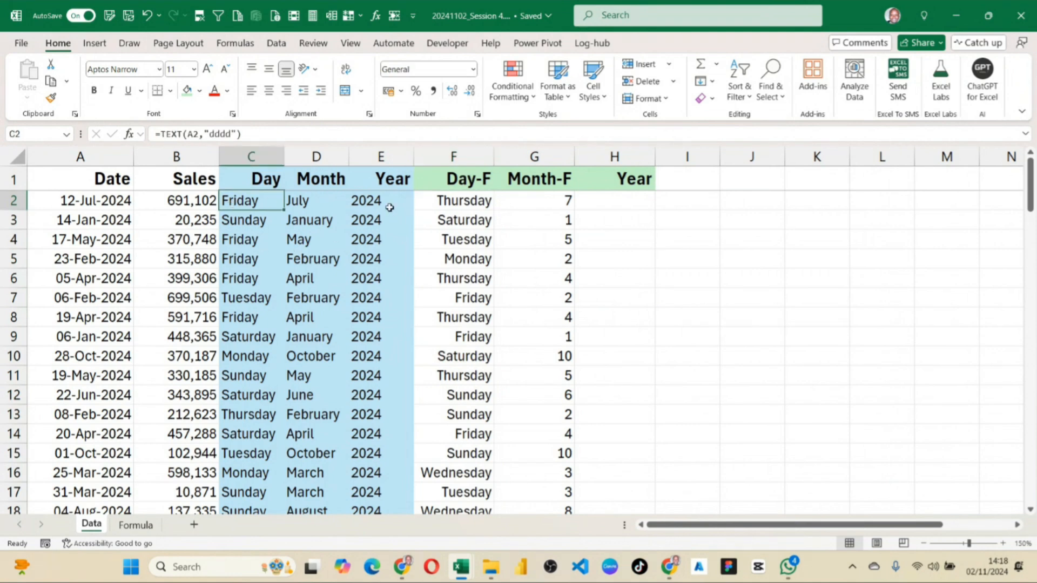
click(436, 201)
click(255, 204)
click(462, 200)
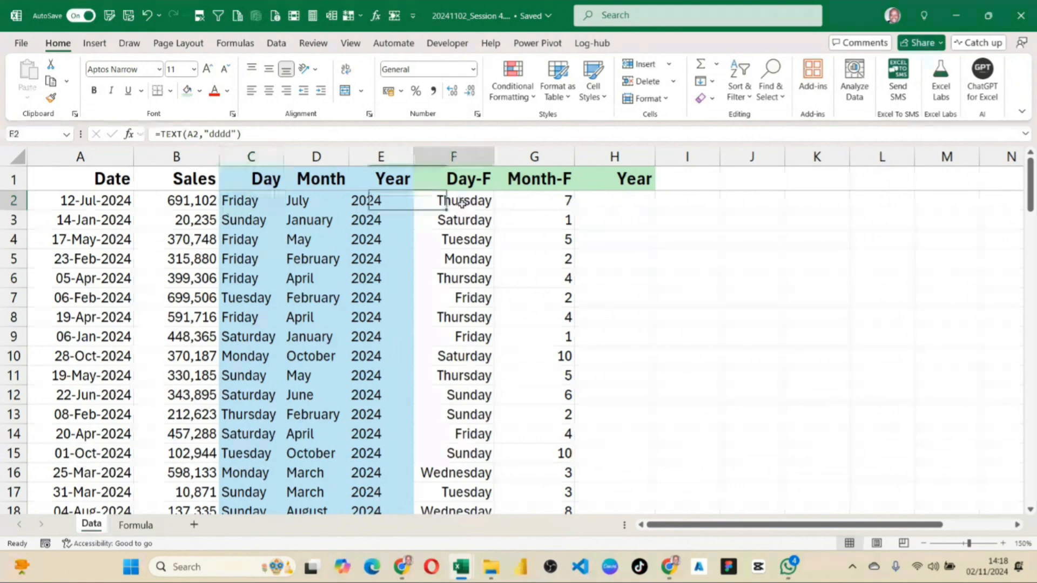
Widen column C slightly and select the entire Day-F column.
click(254, 157)
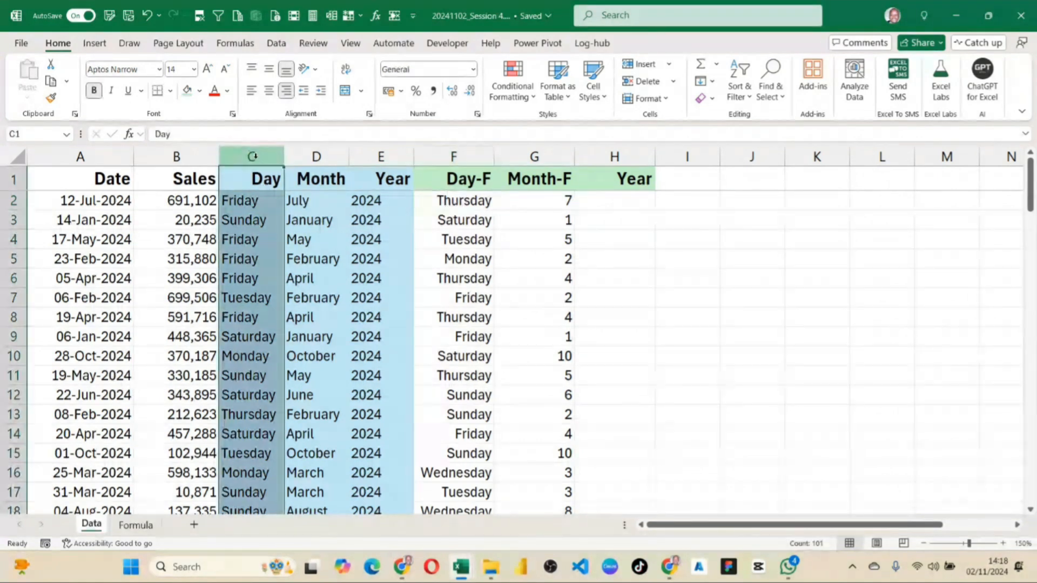
drag(284, 157, 290, 158)
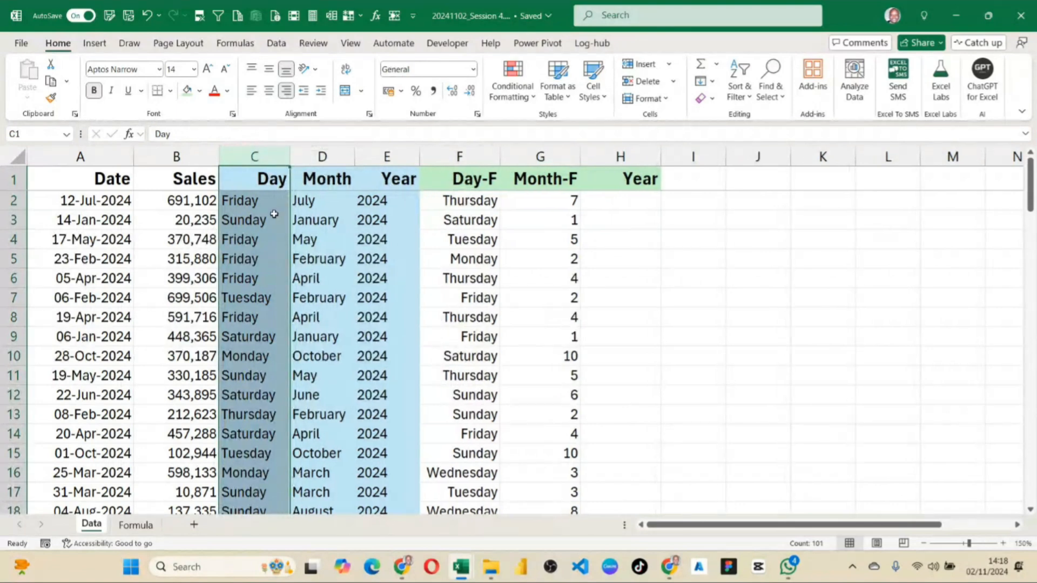
click(492, 178)
key(ctrl+space)
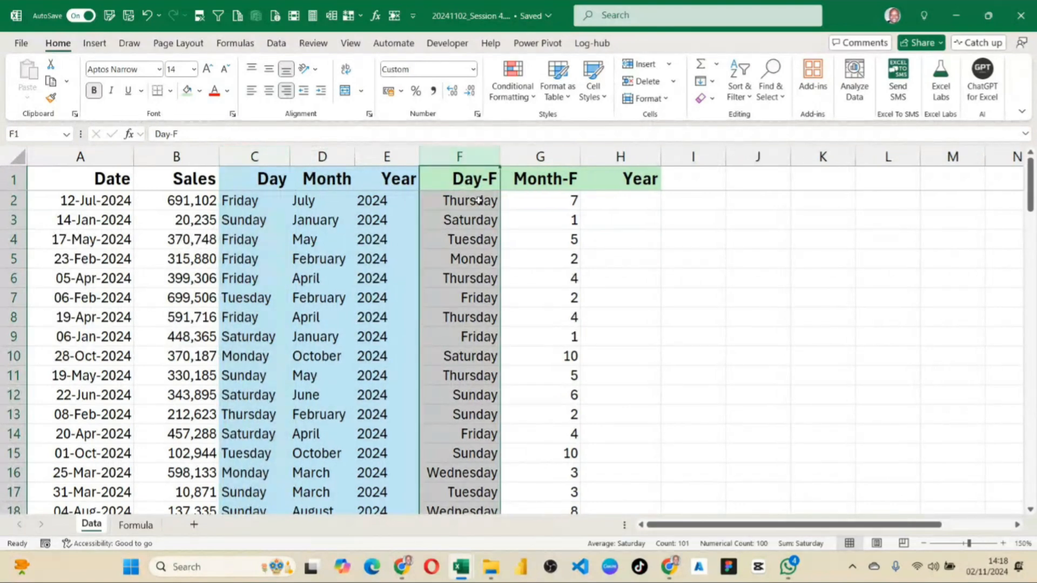
Compare the weekday names in the Day and Day-F columns row by row from row 2 to row 5.
click(478, 200)
click(239, 200)
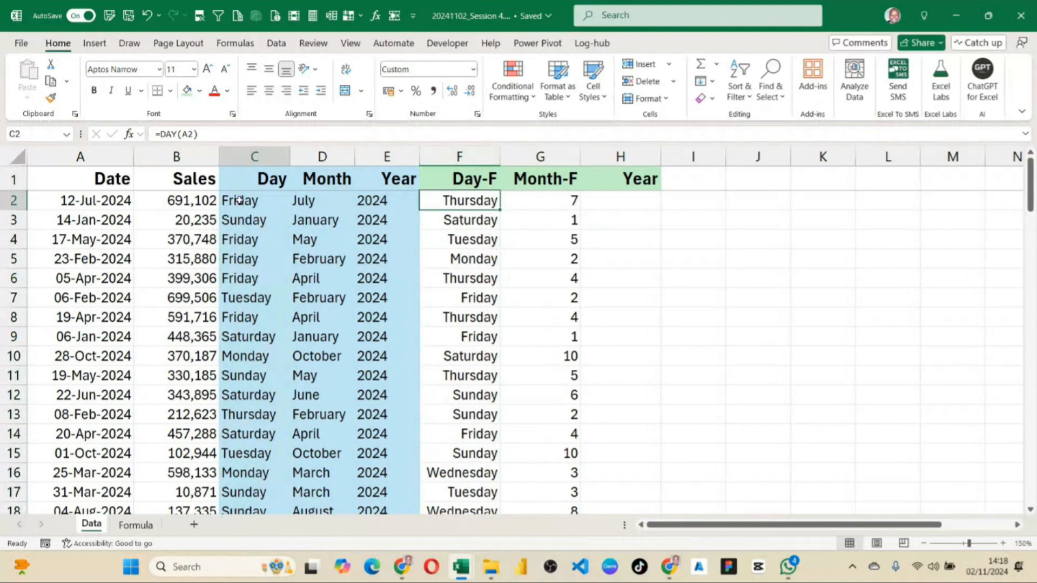
click(488, 198)
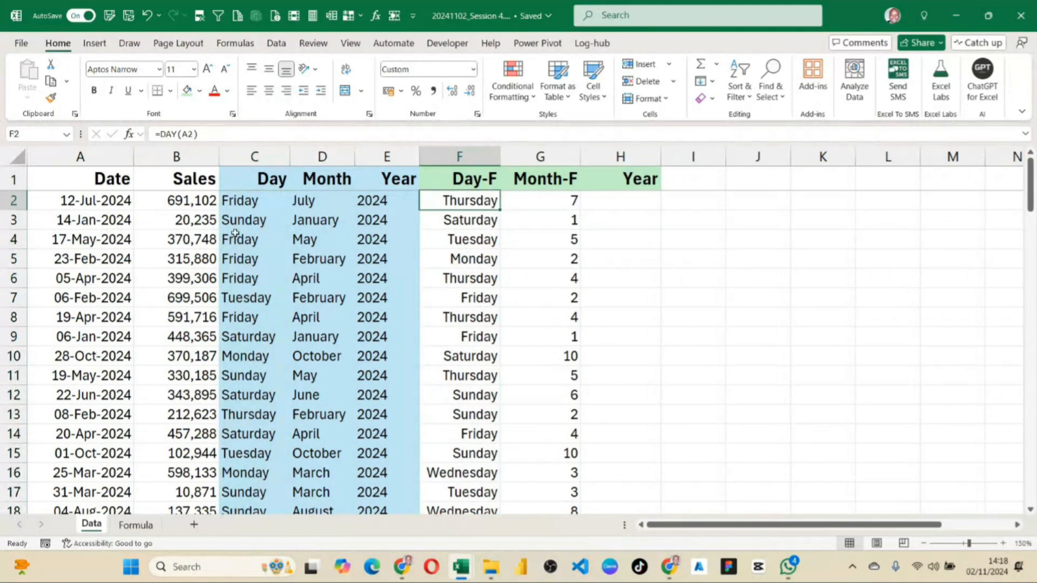
click(231, 217)
click(446, 220)
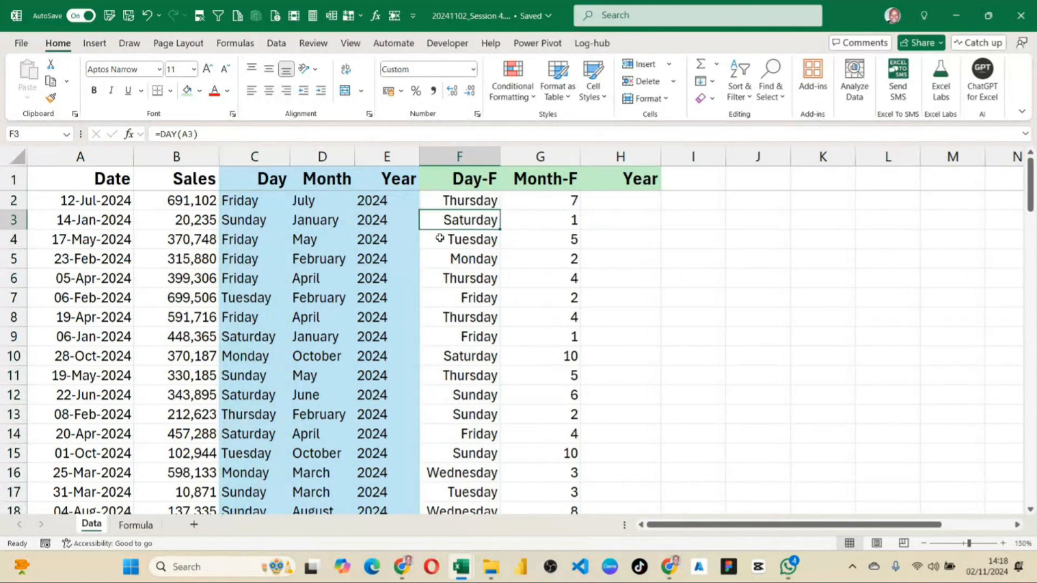
click(449, 240)
click(244, 244)
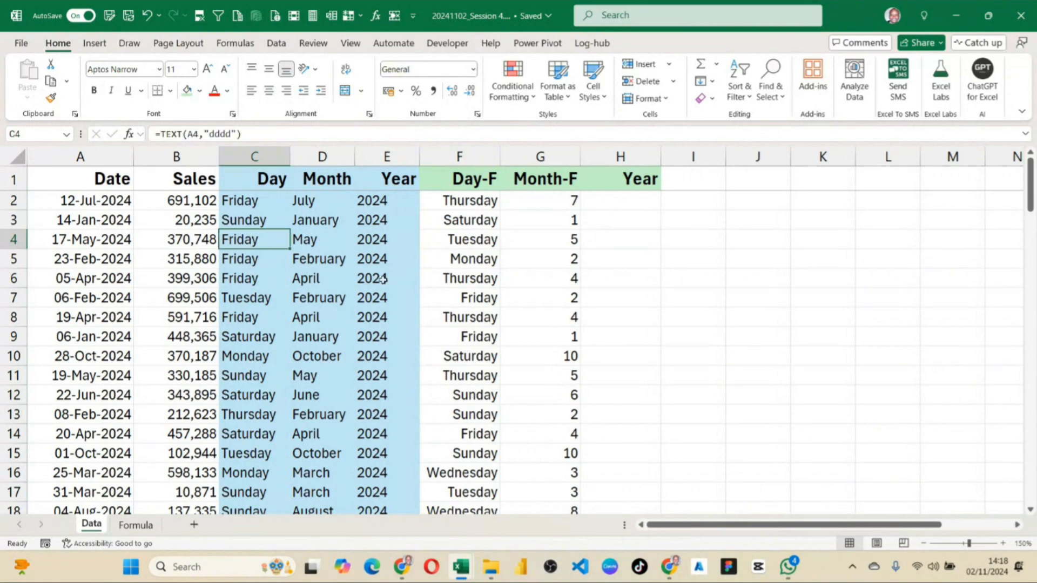
click(461, 261)
click(240, 267)
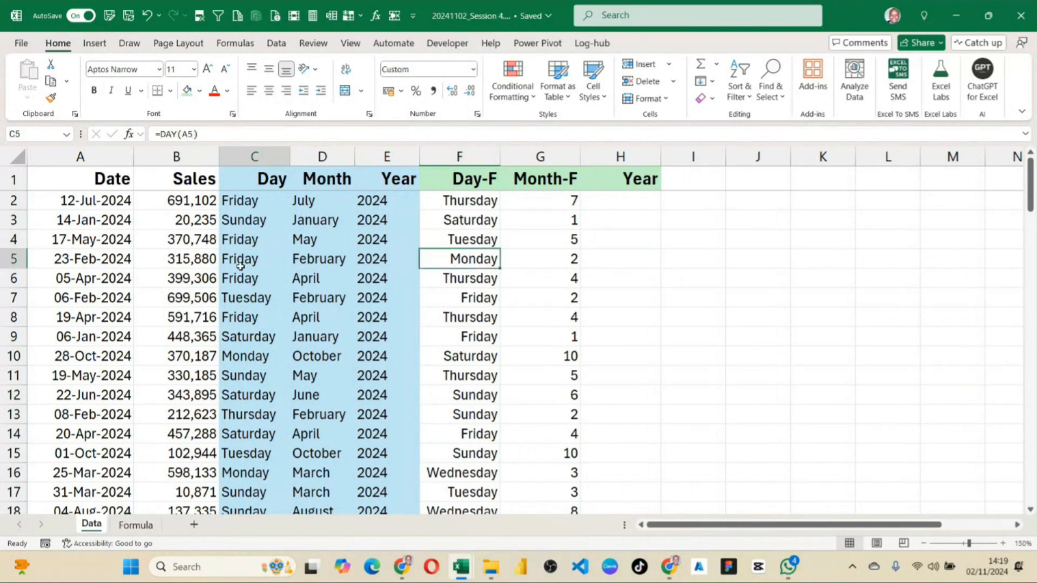
click(465, 201)
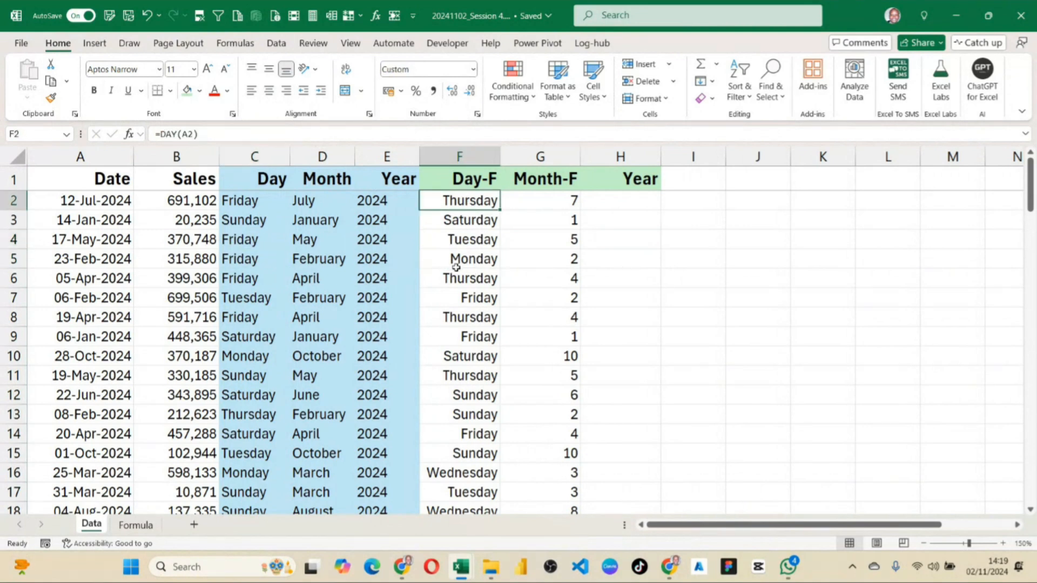
Undo the column C width change and the dddd format on Day-F, and recheck F2 against C2.
key(ctrl+z)
key(ctrl+z)
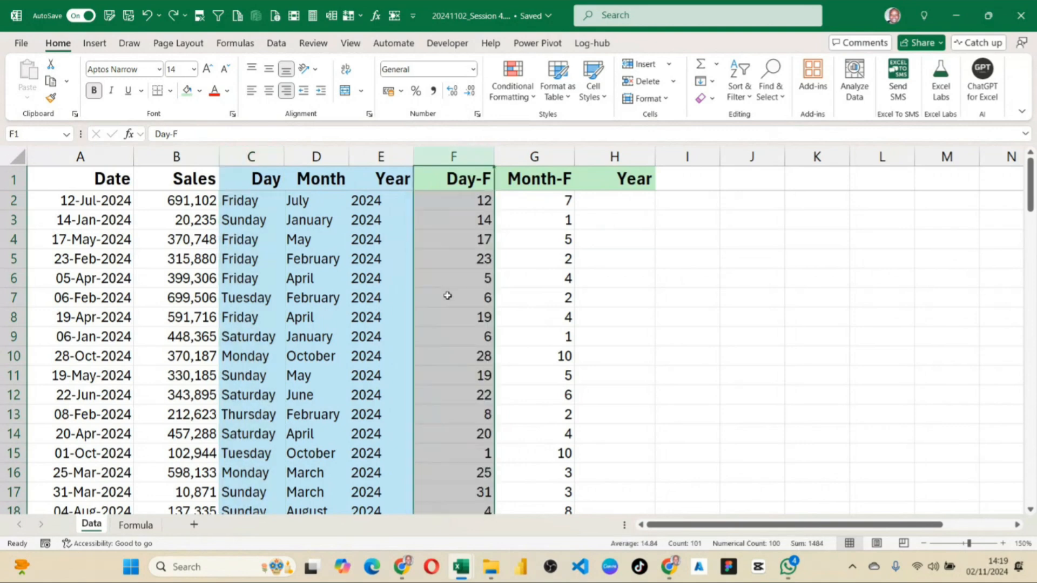
click(421, 205)
click(248, 202)
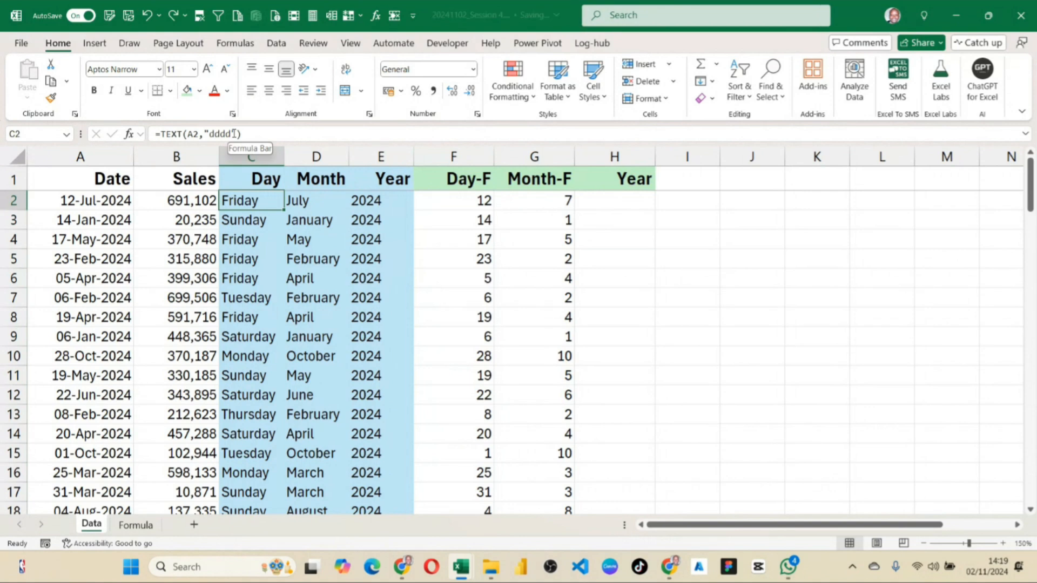
Enter =YEAR(A2) in H2, the first cell of the green Year column.
click(605, 203)
text(=y)
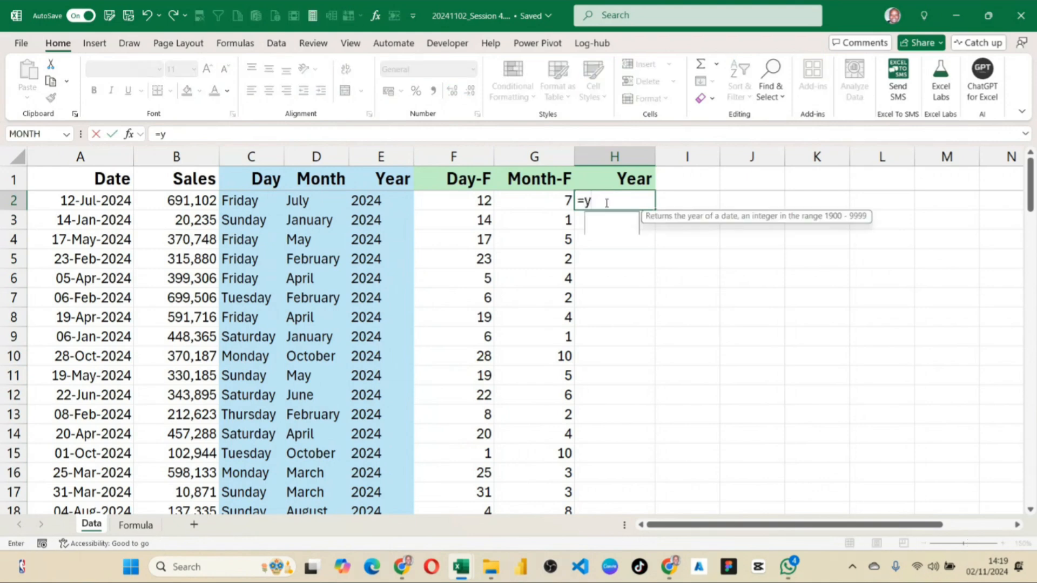
text(ear)
key(Tab)
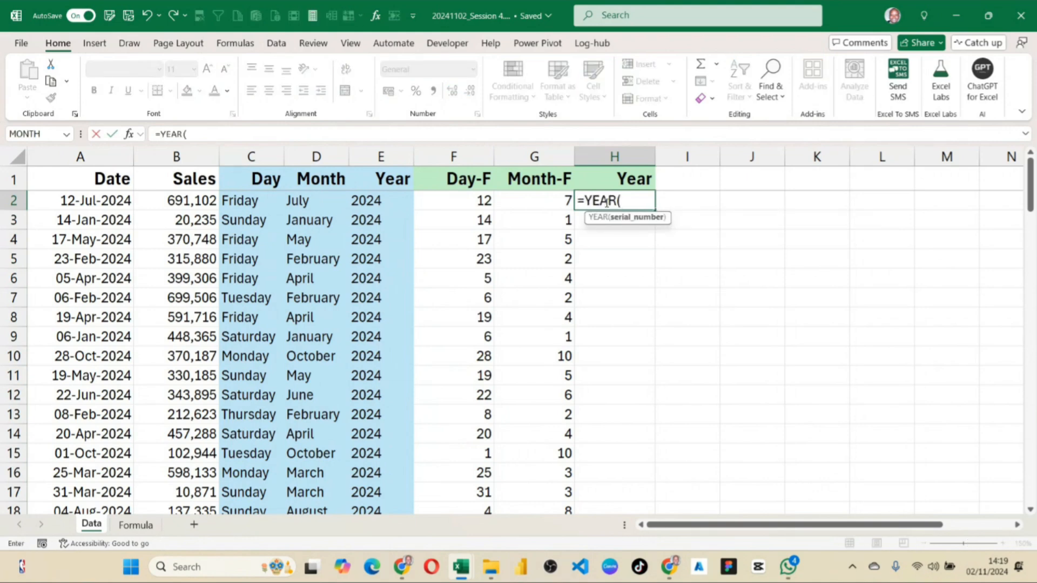
click(607, 203)
key(Left)
key(Left)
key(Left)
key(Left)
key(Left)
key(Left)
key(Left)
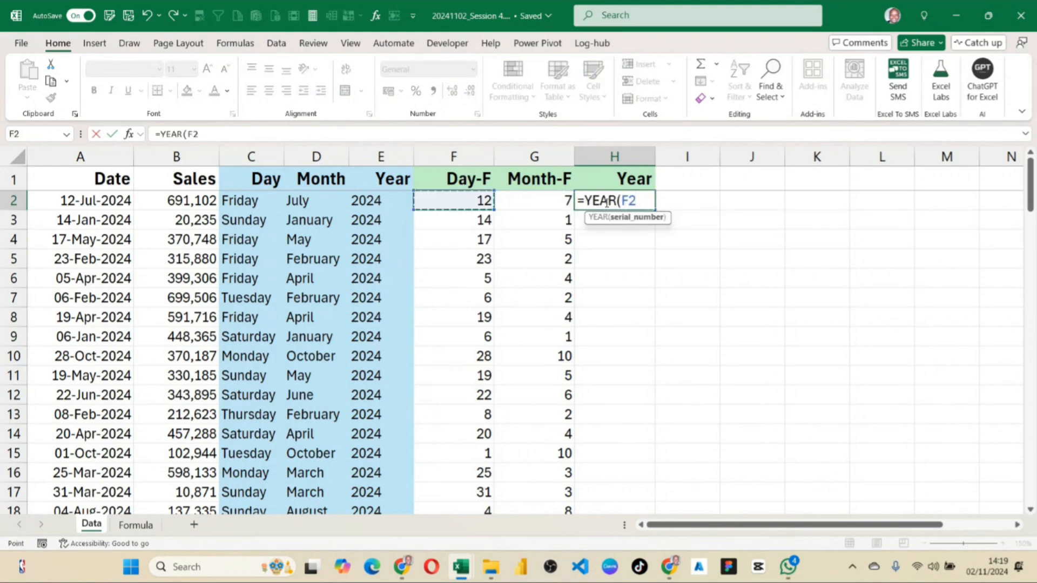
key(Return)
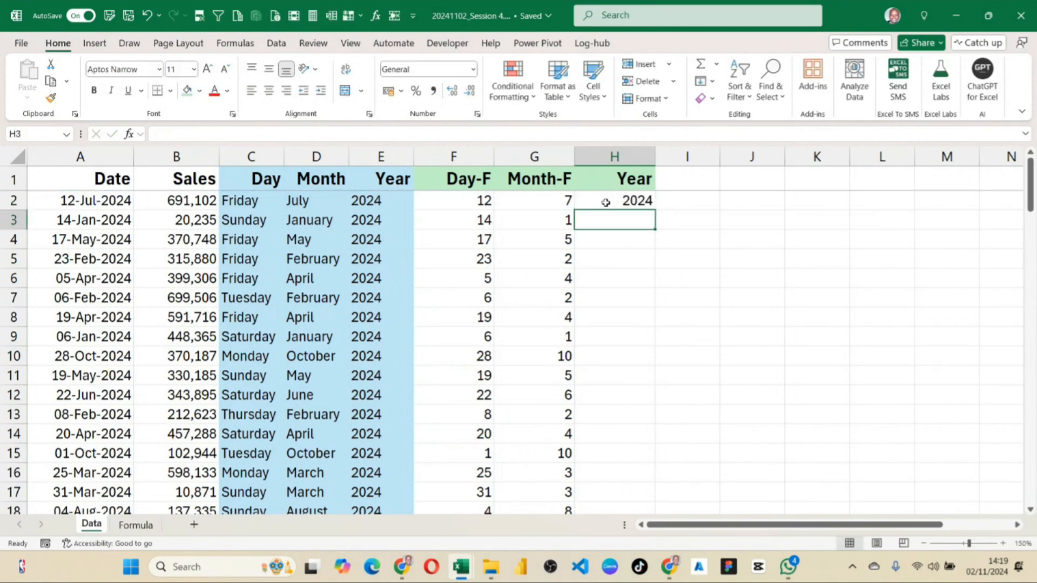
Fill the YEAR formula from H2 down to the last data row and review the column.
click(617, 202)
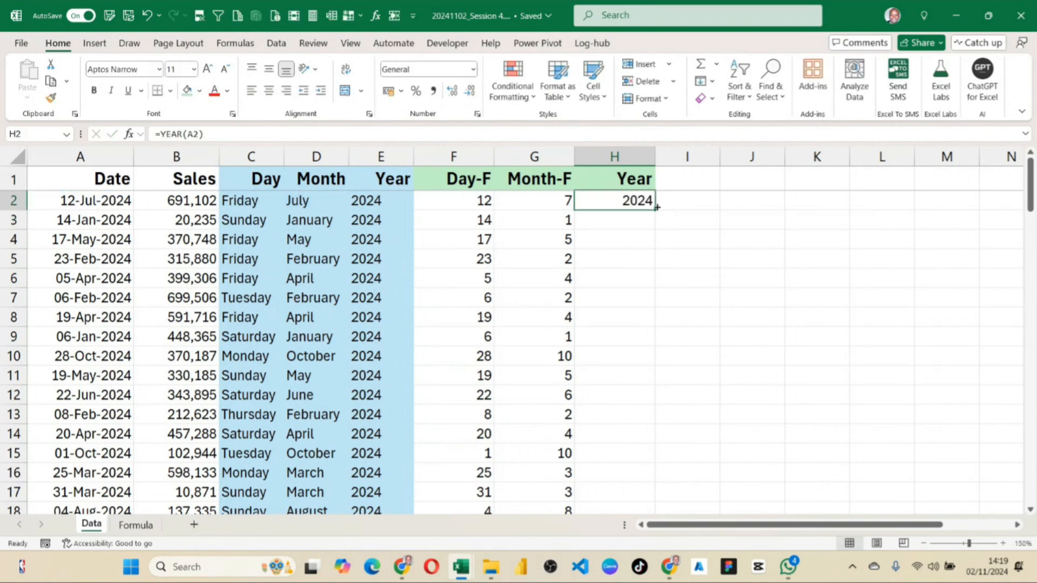
double_click(654, 210)
scroll(633, 346, down, 8)
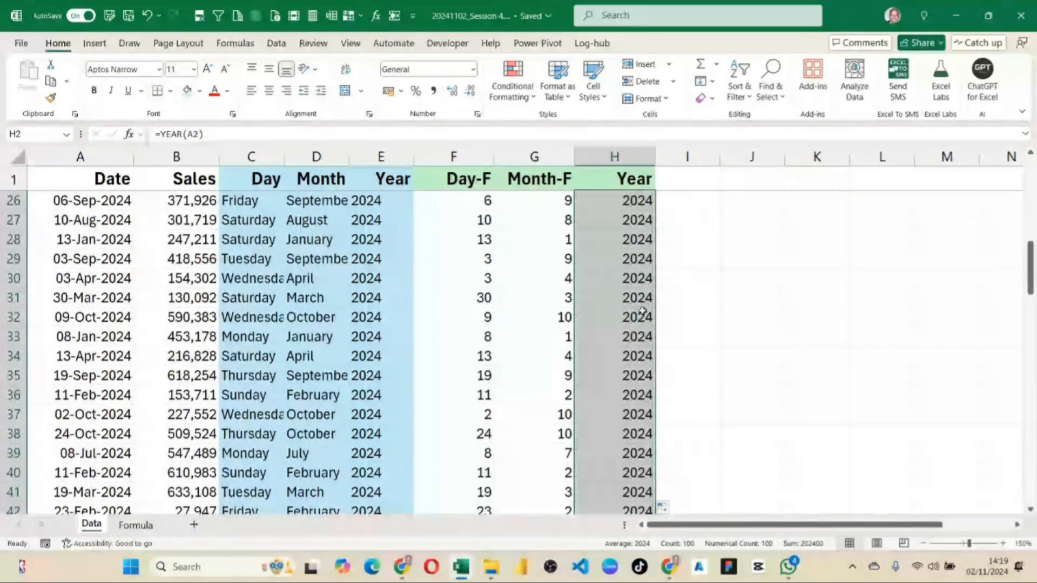
scroll(685, 322, up, 8)
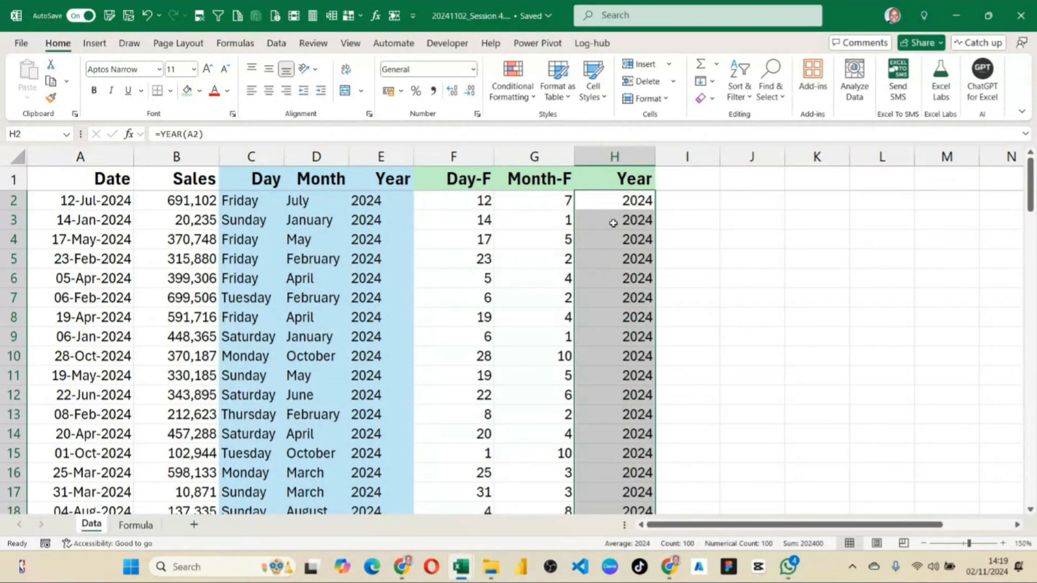
Compare the Month-F and Day-F function results with the Month and Day TEXT results in columns D and C.
click(551, 202)
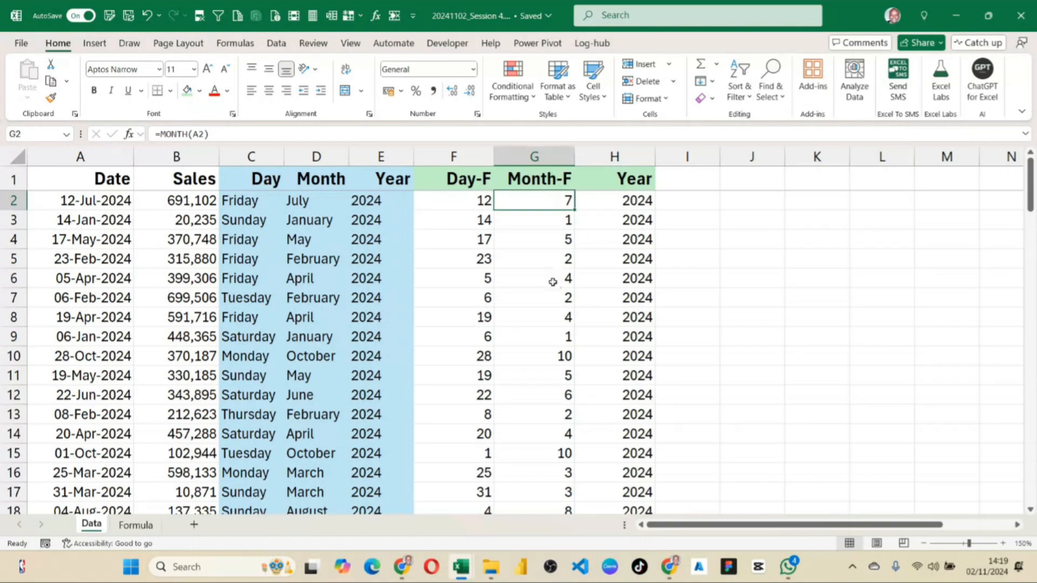
shift+click(567, 341)
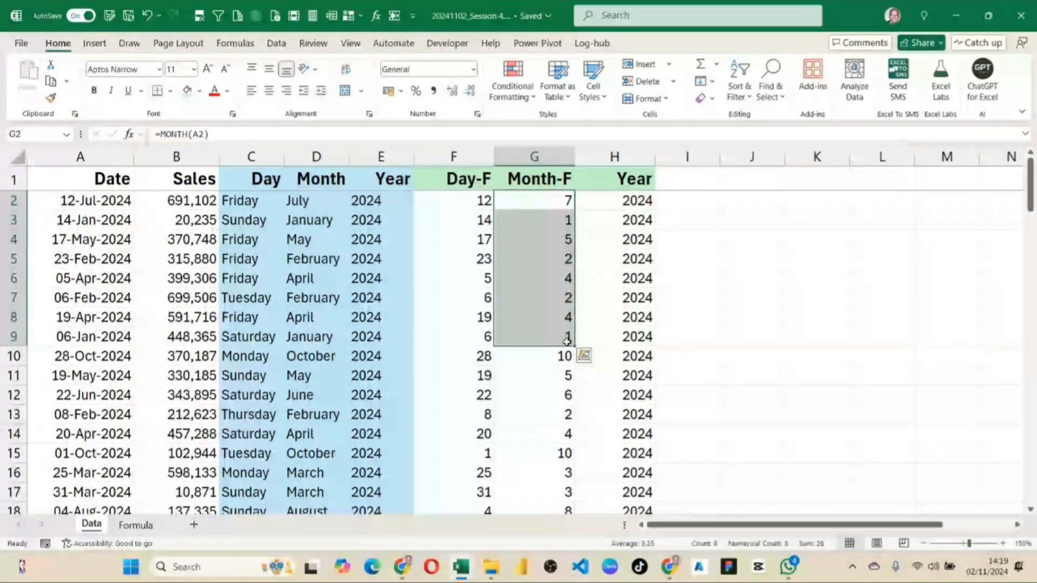
drag(313, 201, 353, 361)
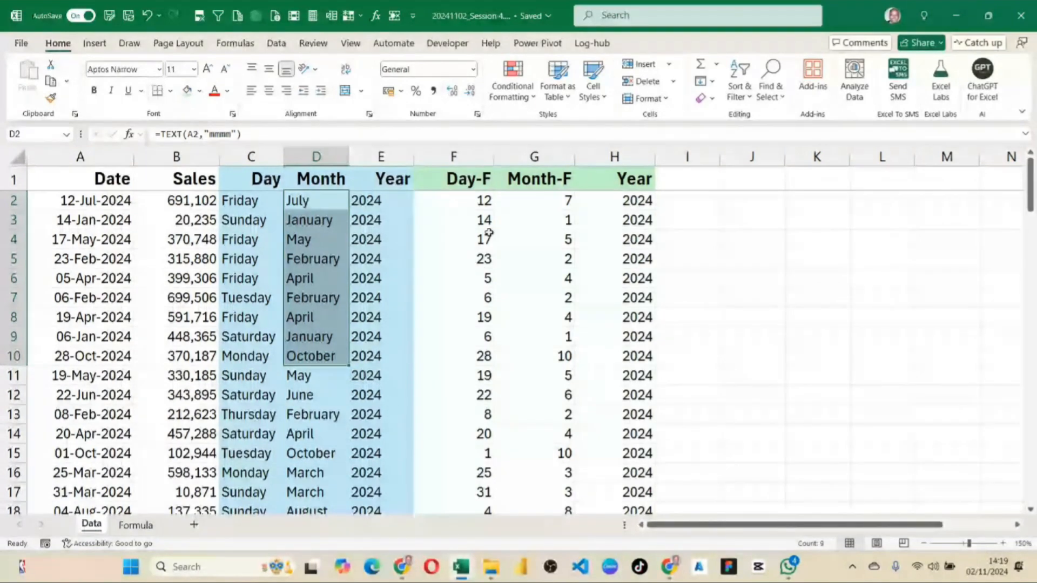
drag(478, 201, 462, 340)
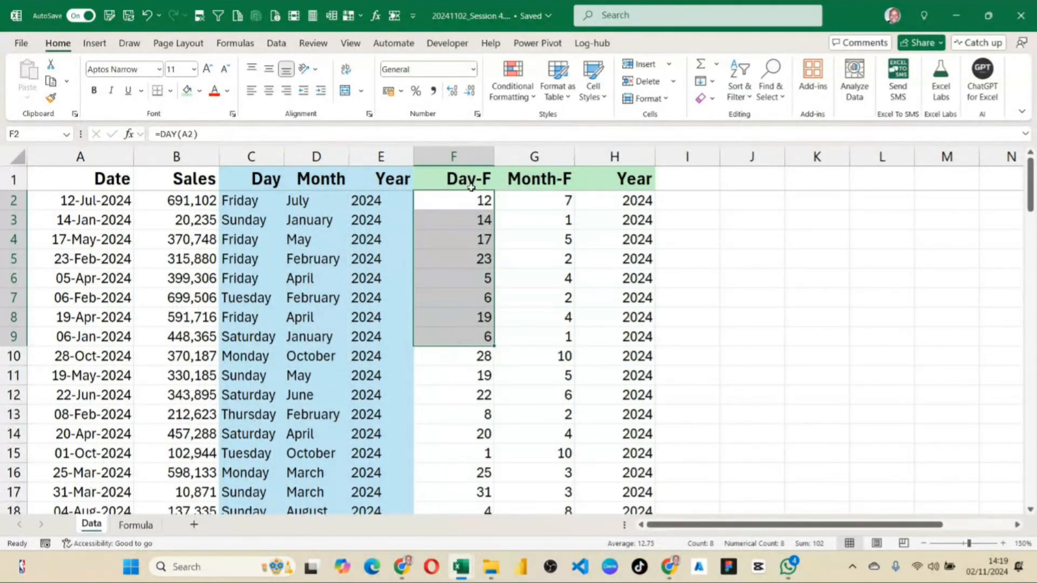
click(475, 201)
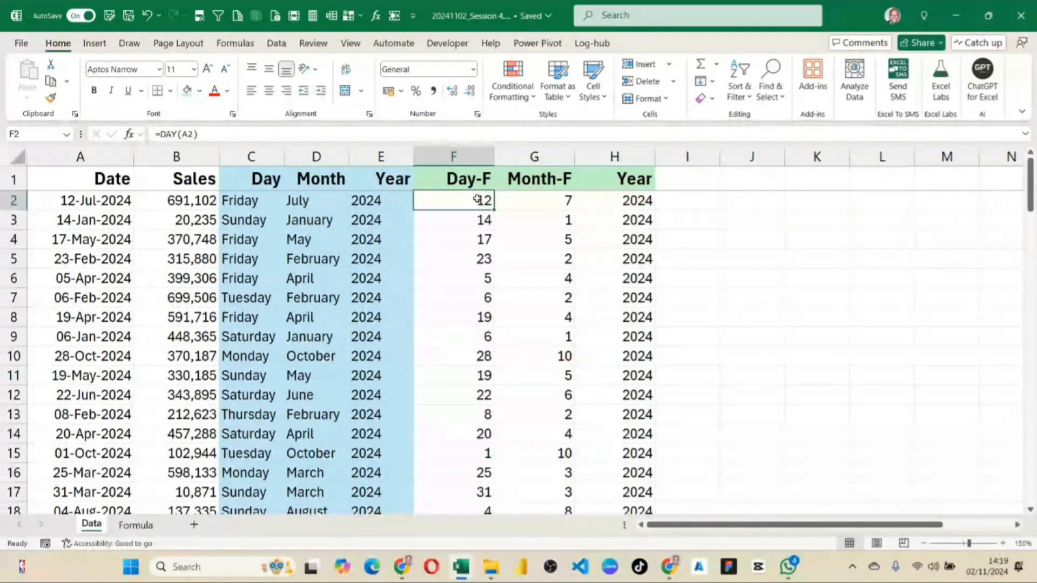
drag(241, 199, 260, 269)
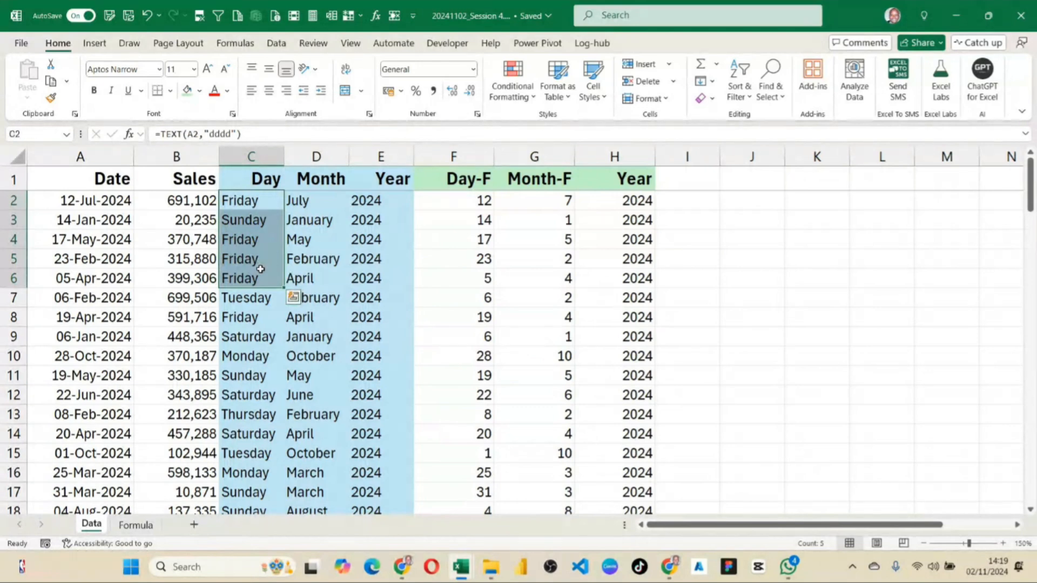
click(248, 200)
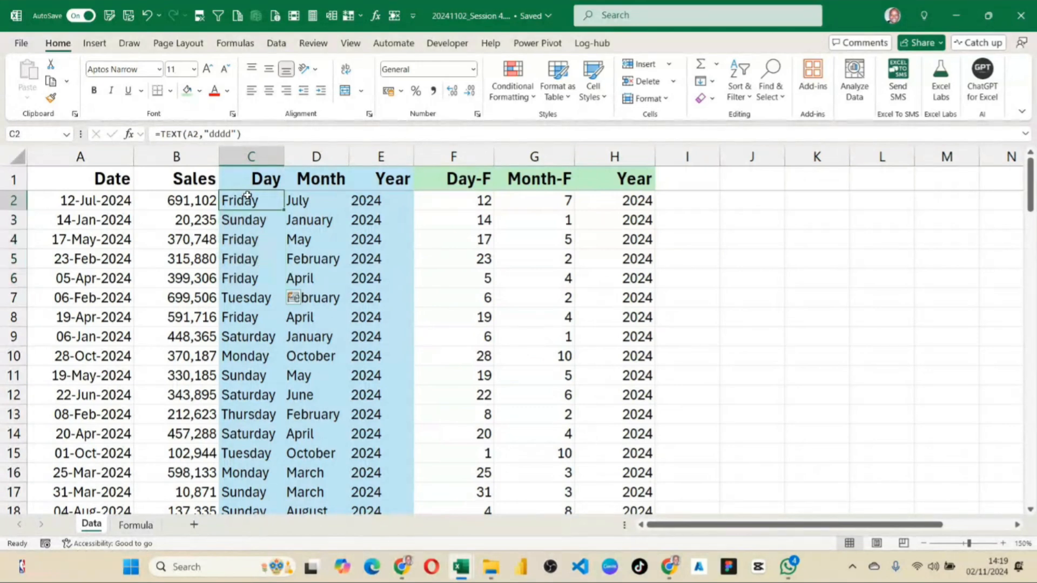
Apply the light green header fill to the Day-F, Month-F and Year columns from F1 down to the last data row.
click(445, 171)
key(ctrl+shift+Down)
key(ctrl+shift+Right)
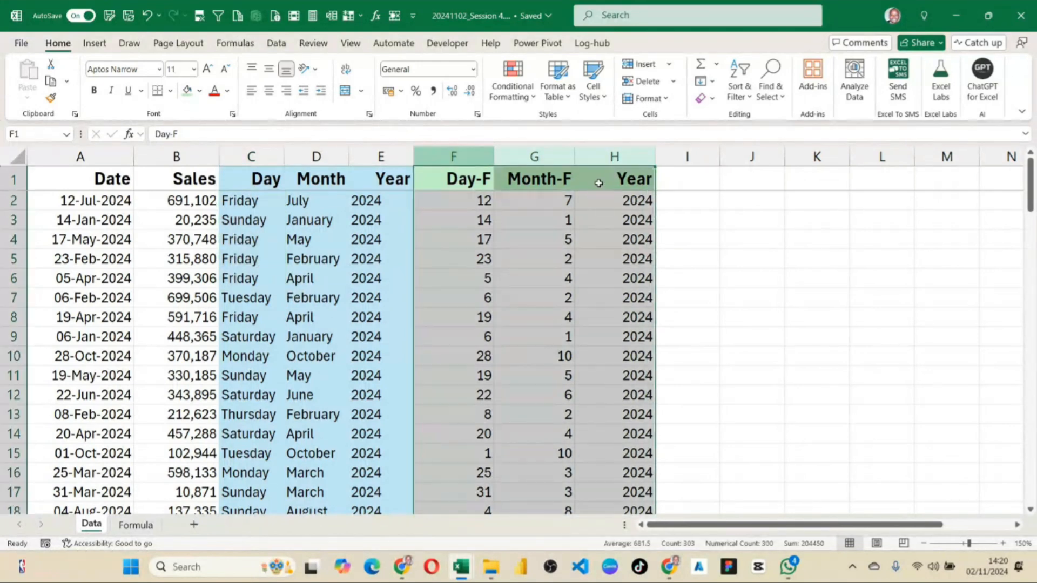
click(191, 95)
click(518, 260)
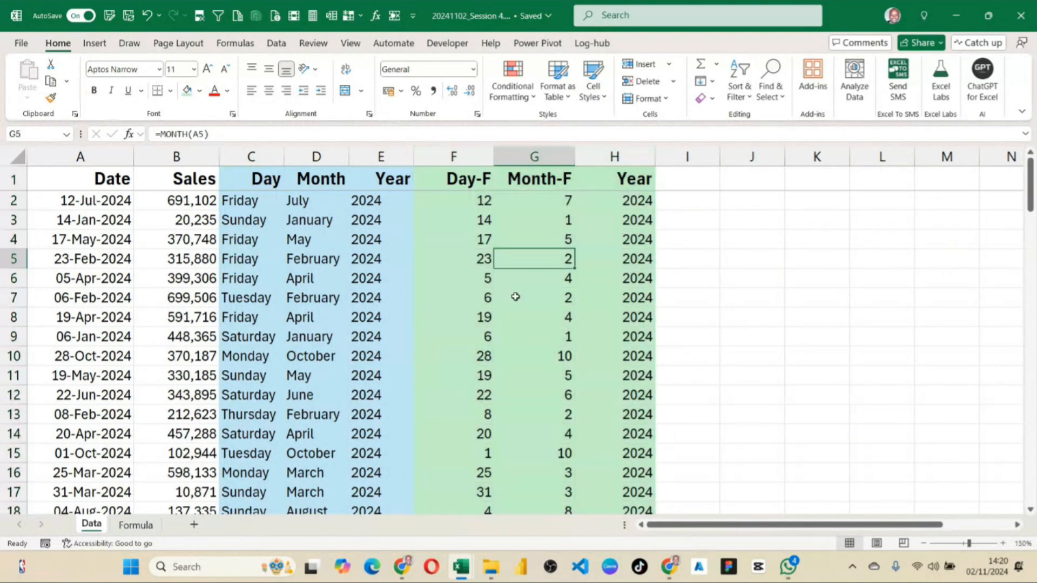
Apply a light orange fill to the Day-F, Month-F and Year function columns from F1 down to the last data row.
drag(469, 157, 610, 177)
click(199, 91)
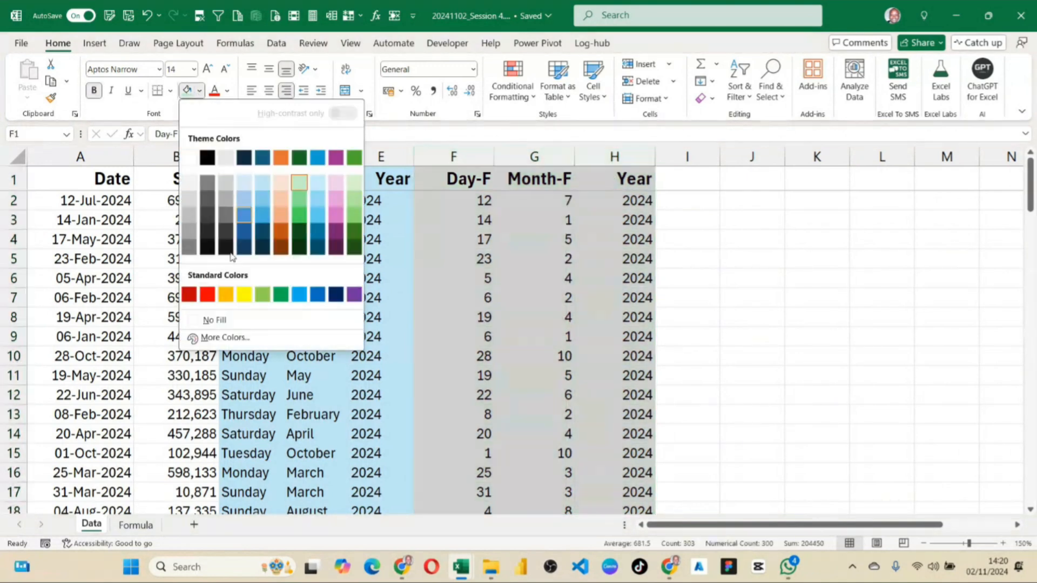
click(281, 182)
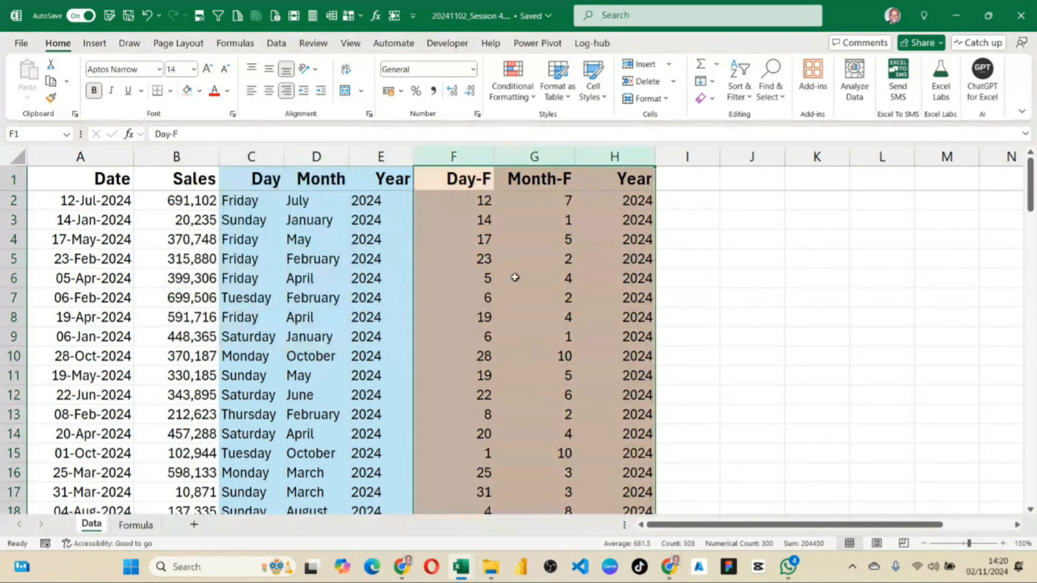
click(528, 278)
scroll(530, 310, down, 7)
scroll(530, 310, up, 7)
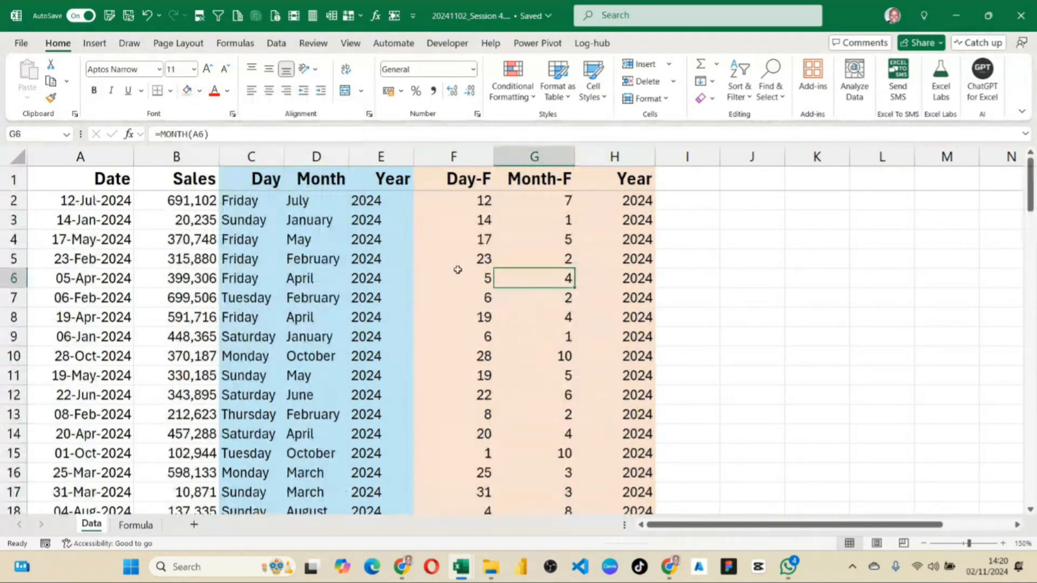
scroll(368, 396, down, 5)
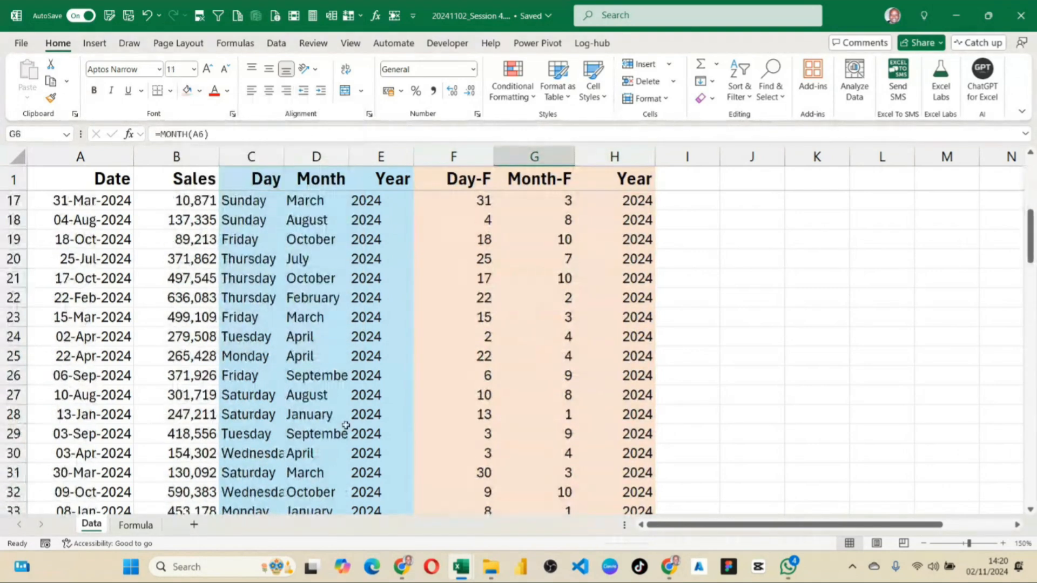
Copy the text of the DAY formula in F2 of the Data sheet.
click(136, 525)
click(116, 250)
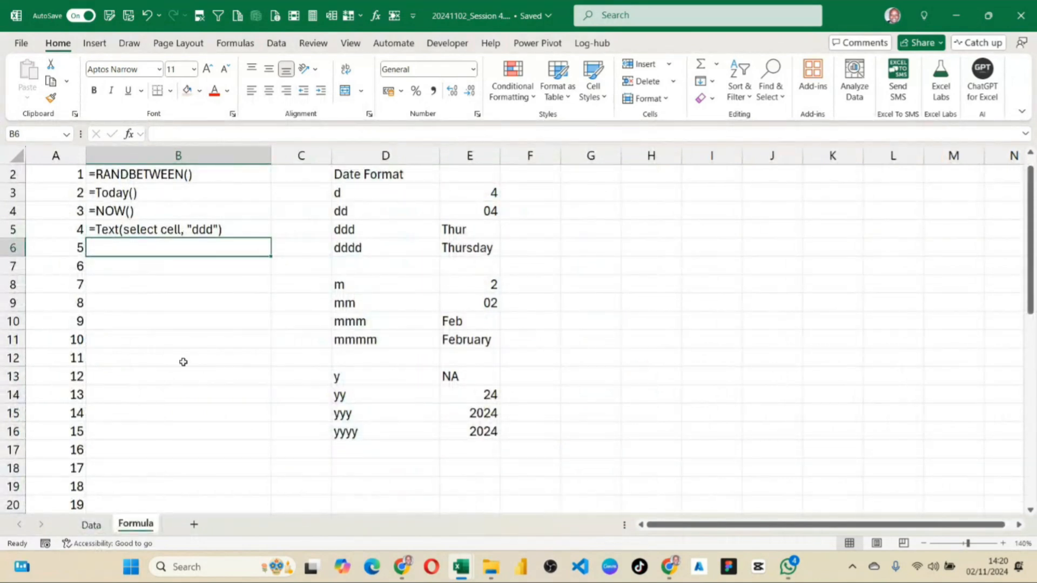
click(91, 525)
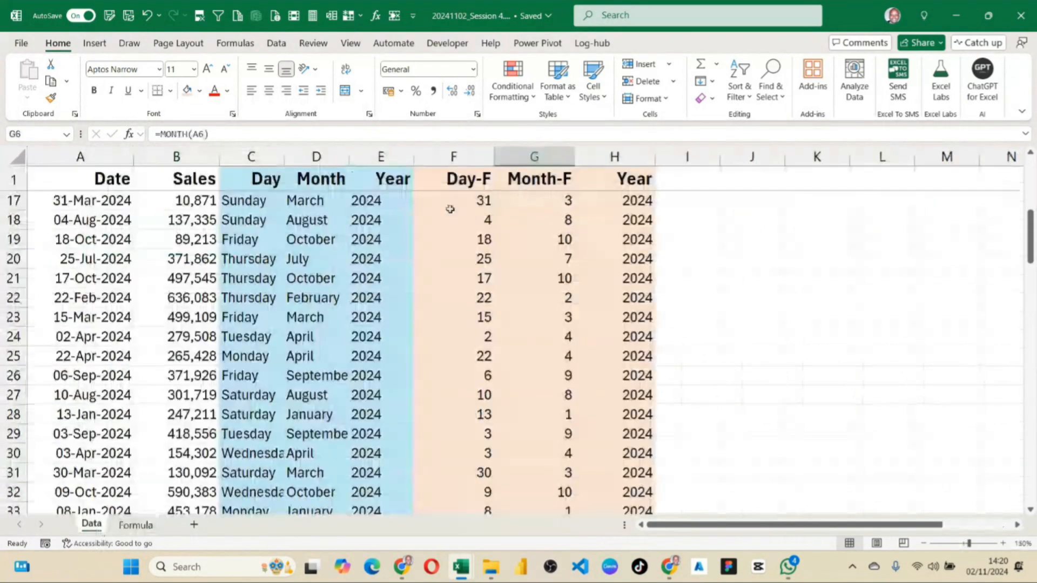
drag(463, 199, 605, 194)
click(542, 328)
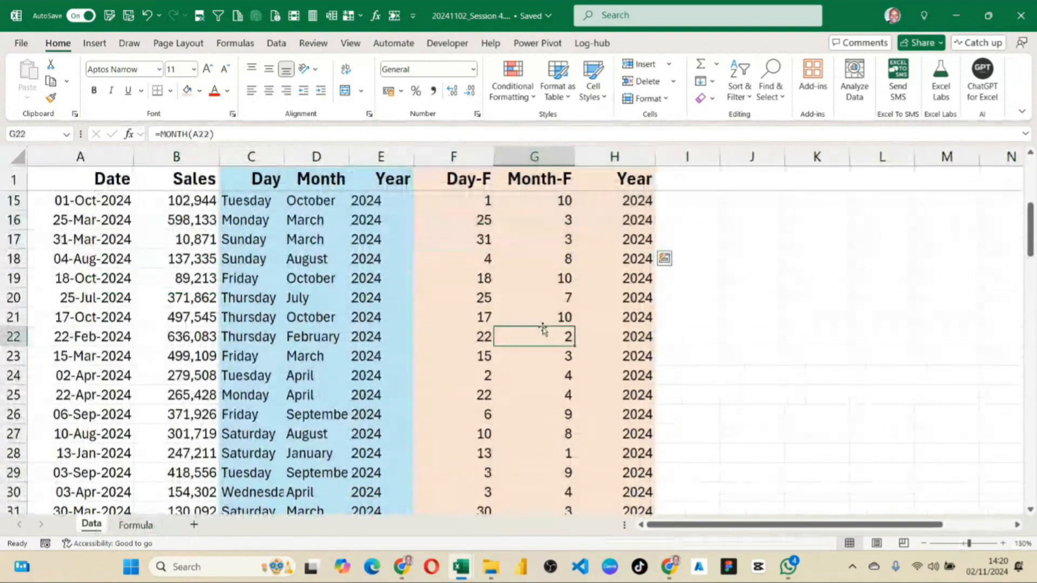
key(Up)
key(Left)
key(Up)
key(Up)
key(Up)
key(Up)
key(Up)
key(Up)
key(Up)
key(Up)
key(Up)
key(Up)
key(Up)
key(Up)
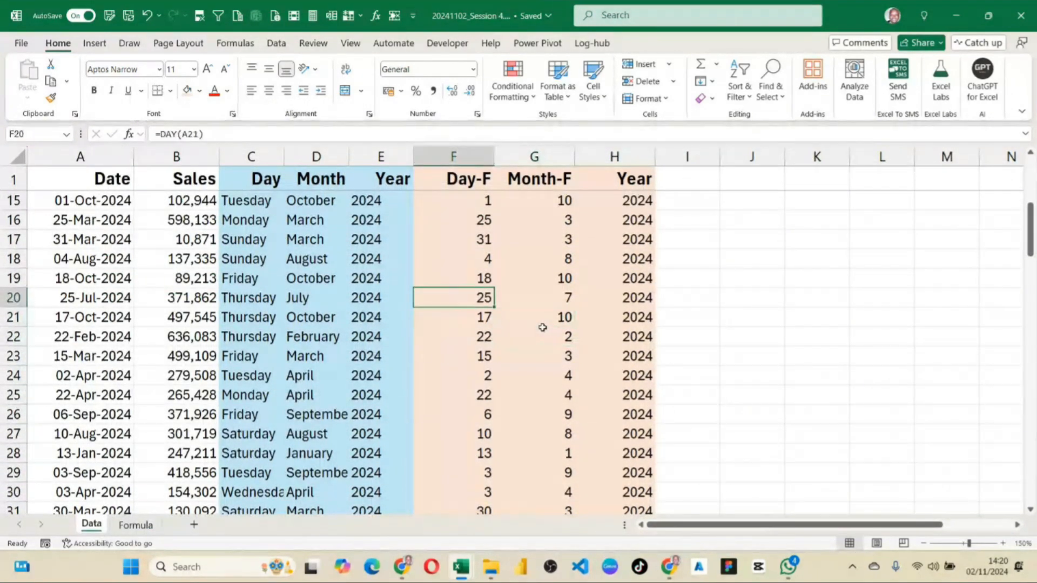
key(Up)
key(Up)
key(Up)
key(Up)
key(Up)
key(Up)
key(Up)
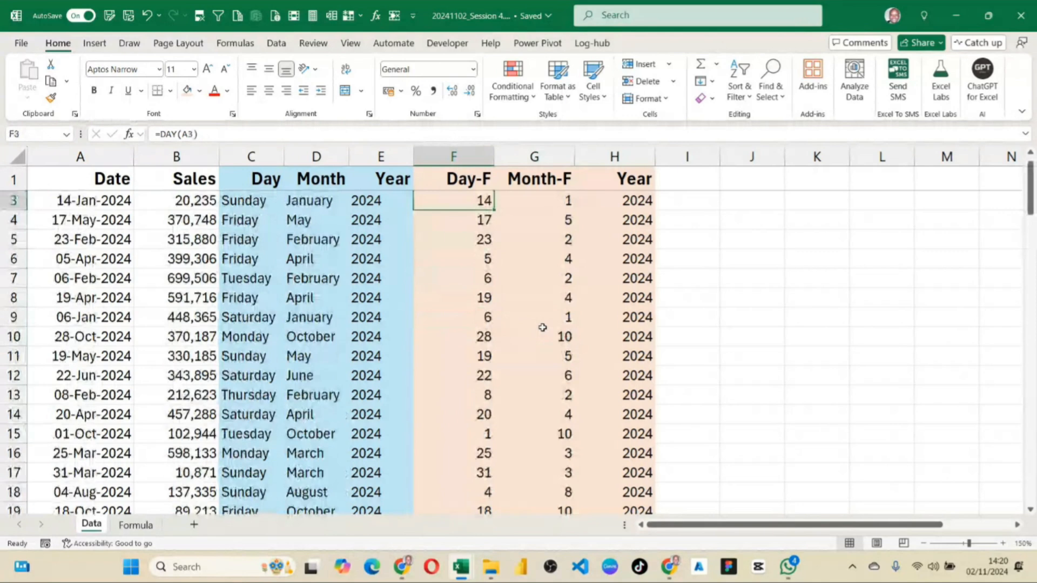
drag(197, 135, 155, 134)
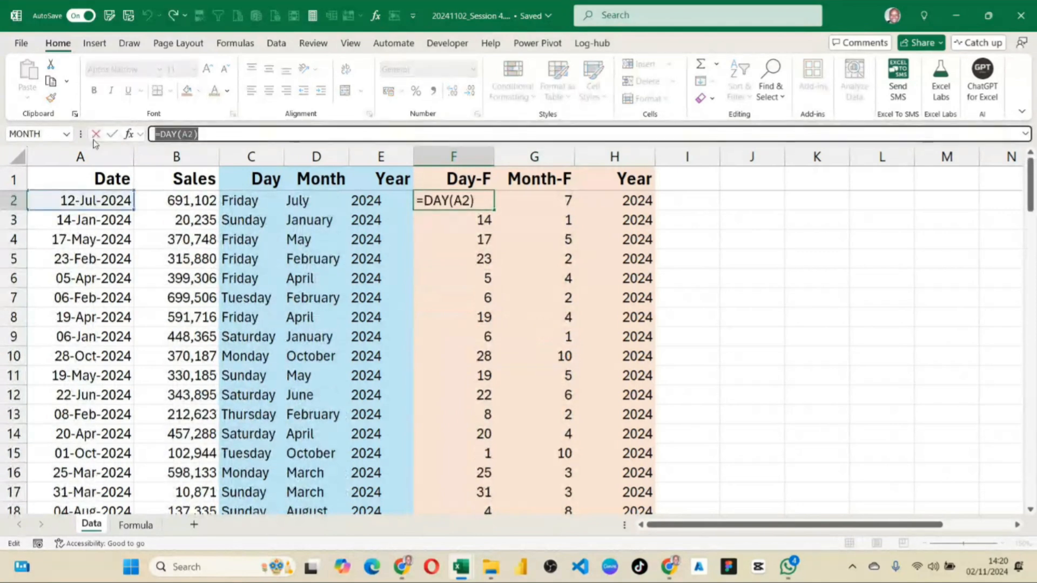
key(Return)
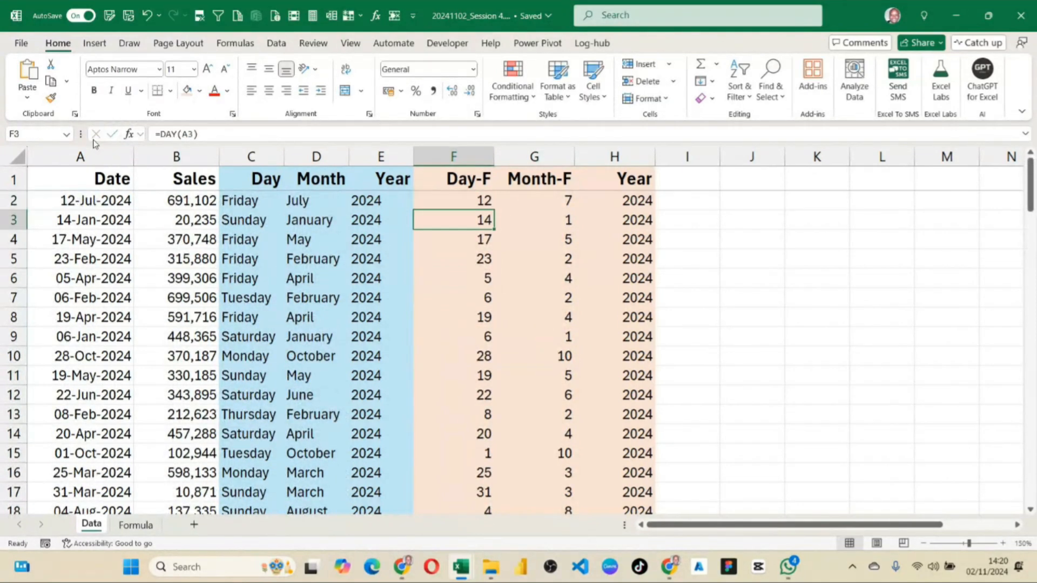
Record =DAY(A2) as plain text in B6 of the Formula sheet, using a leading apostrophe.
click(136, 524)
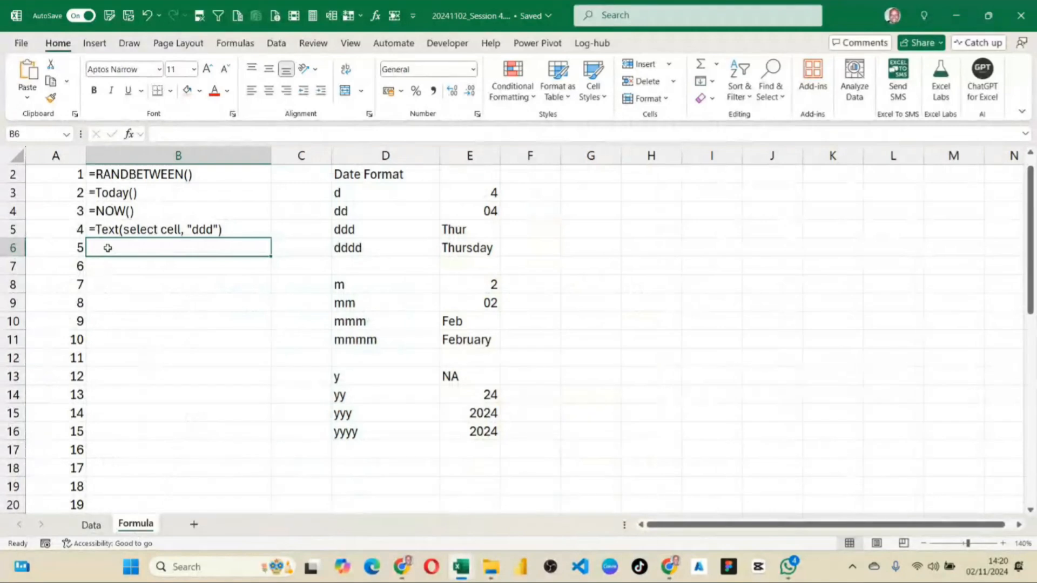
double_click(109, 248)
text(')
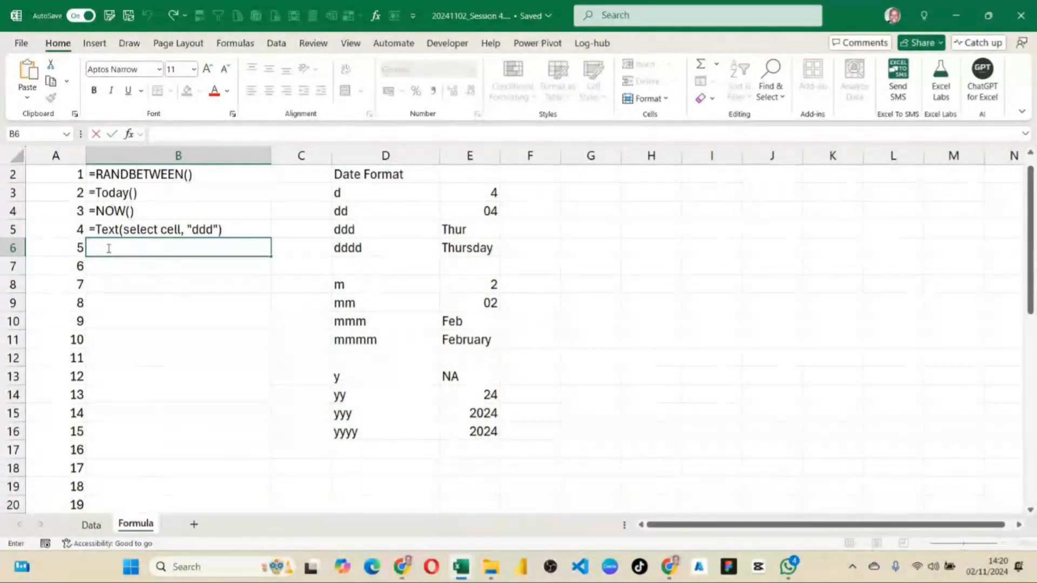
text(=DAY(A2))
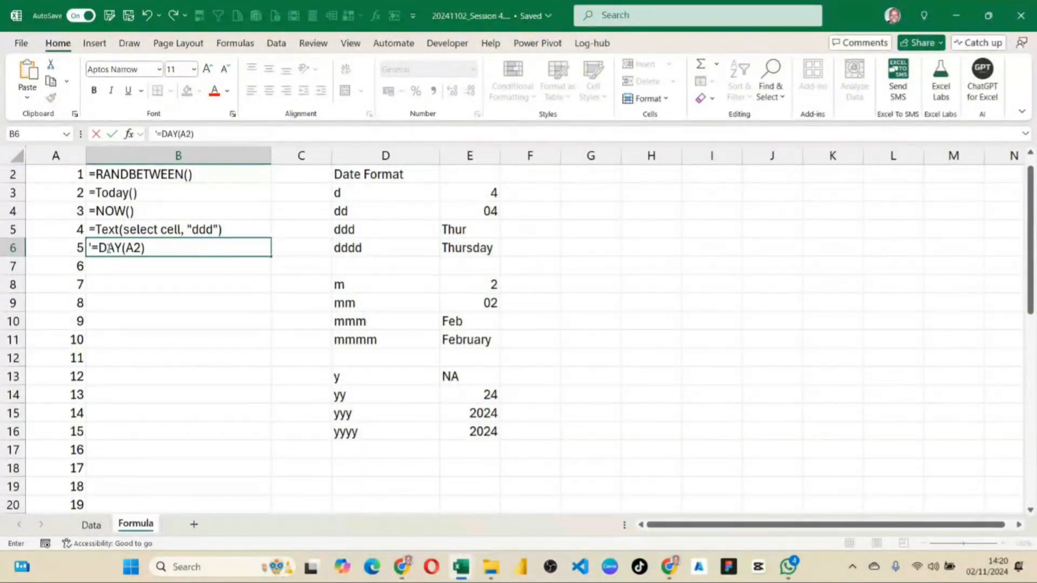
key(Return)
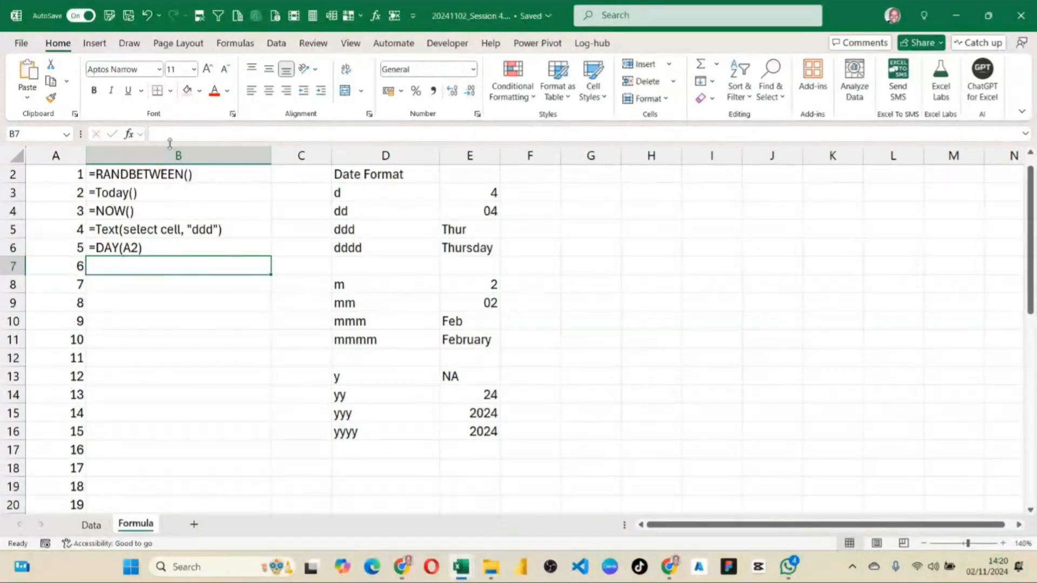
Copy the MONTH formula from G2 of the Data sheet and record =MONTH(A2) as plain text in B7 of the Formula sheet.
click(91, 524)
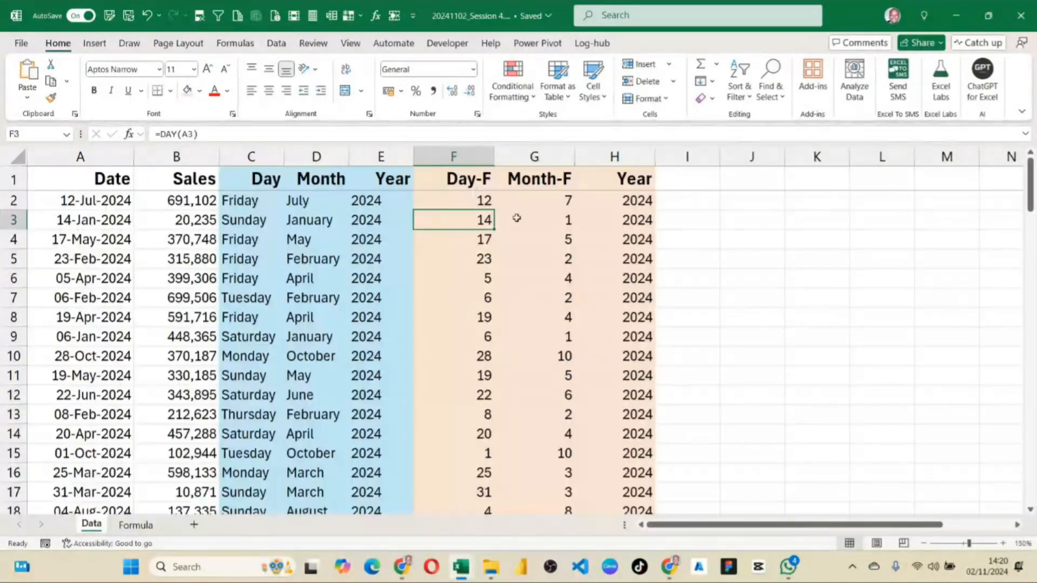
click(537, 200)
drag(281, 134, 58, 135)
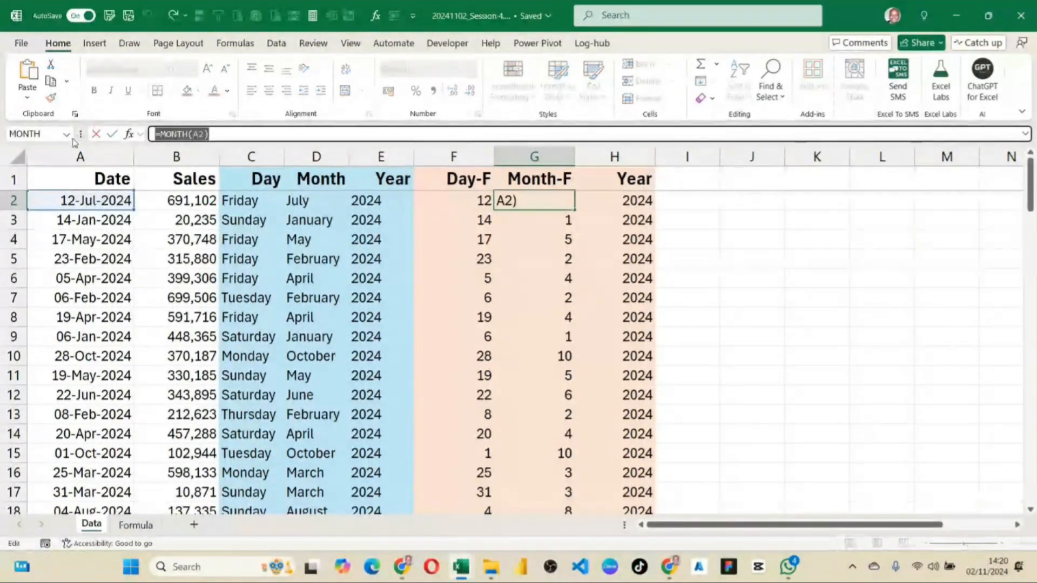
key(Return)
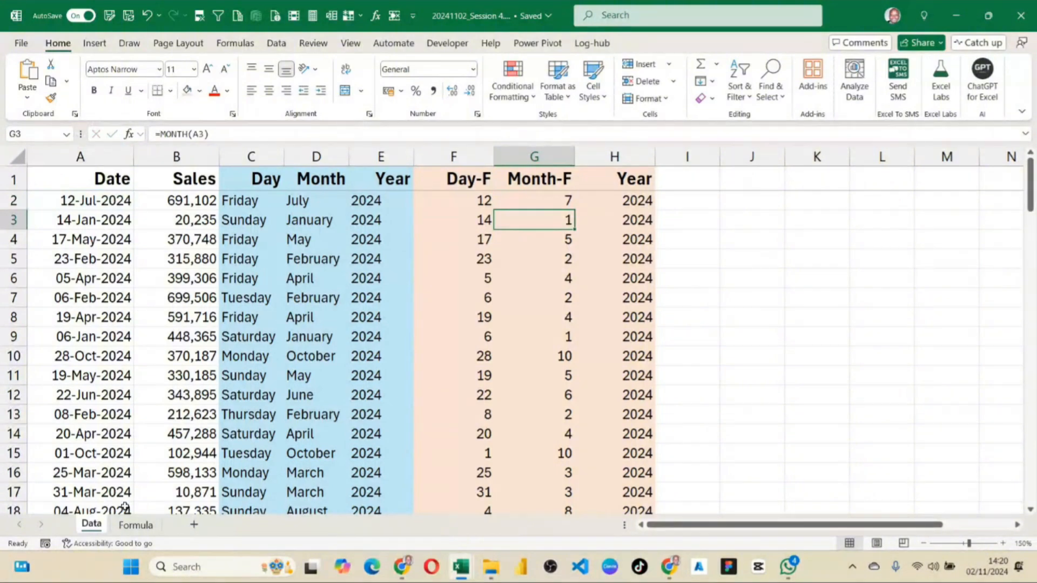
click(134, 524)
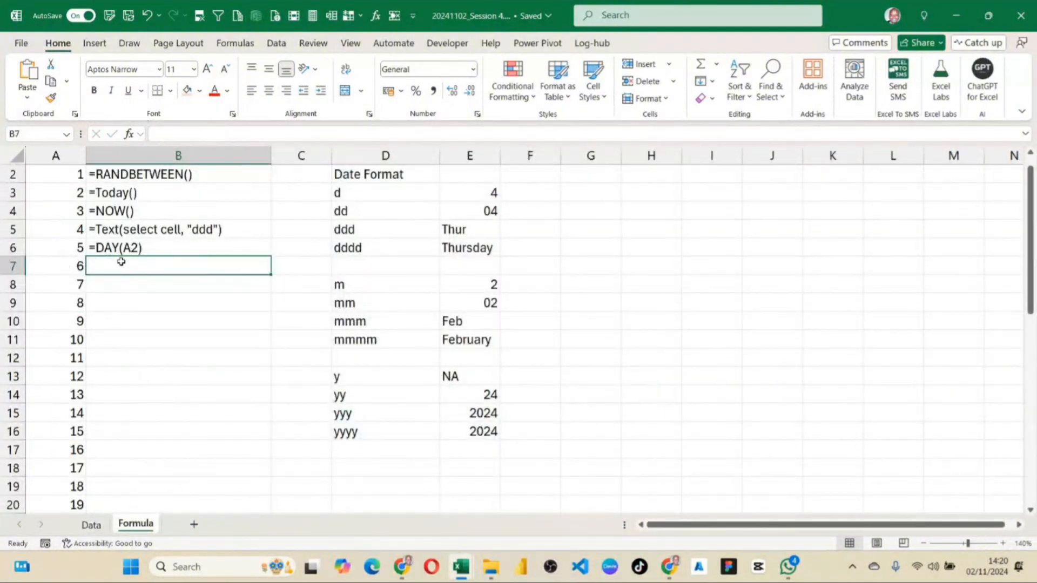
text(')
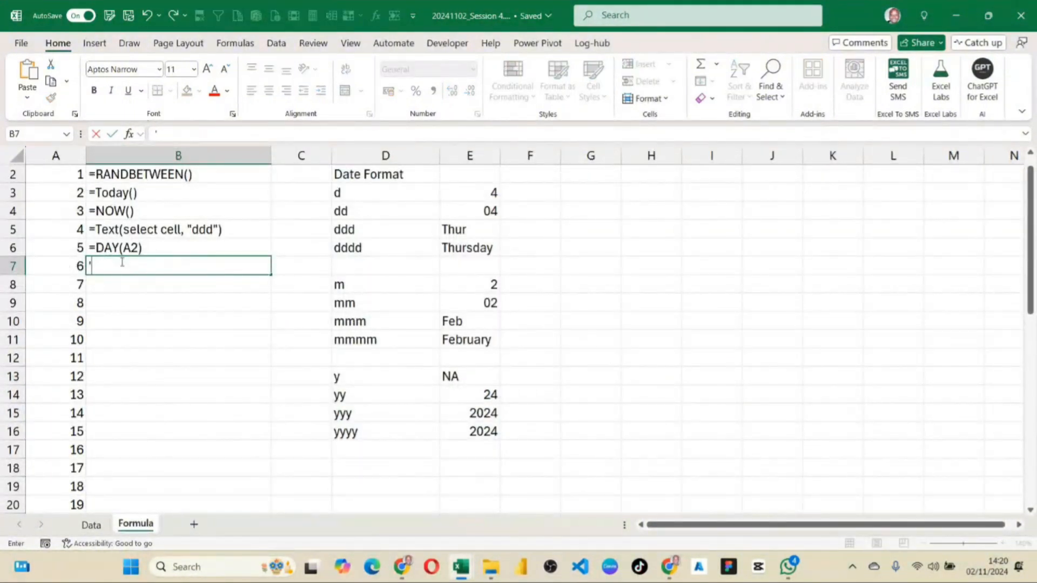
text(=MONTH(A2))
key(Return)
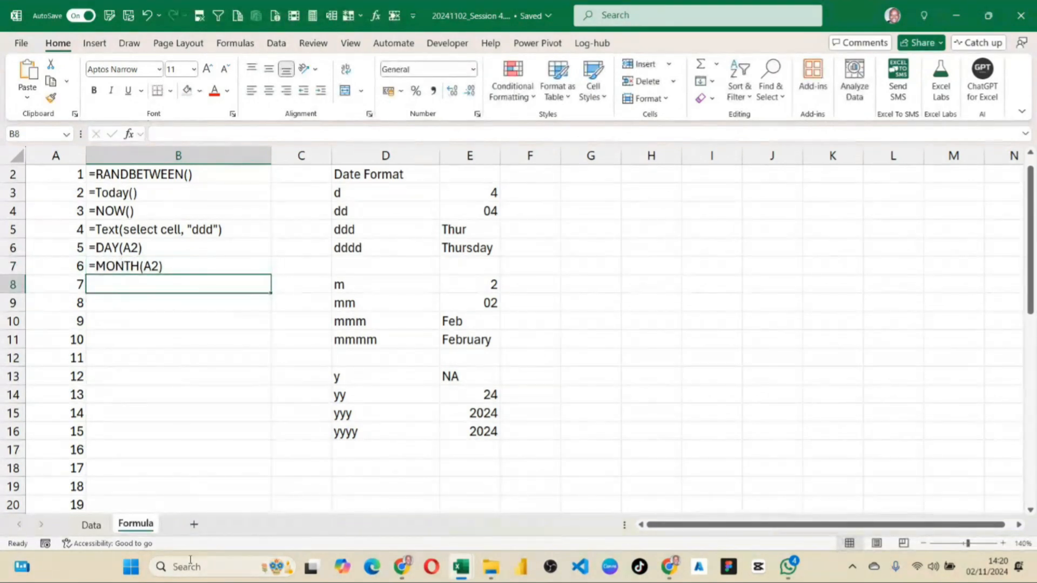
Copy the YEAR formula from H2 of the Data sheet and record =YEAR(A2) as plain text in B8 of the Formula sheet.
key(ctrl+Page_Up)
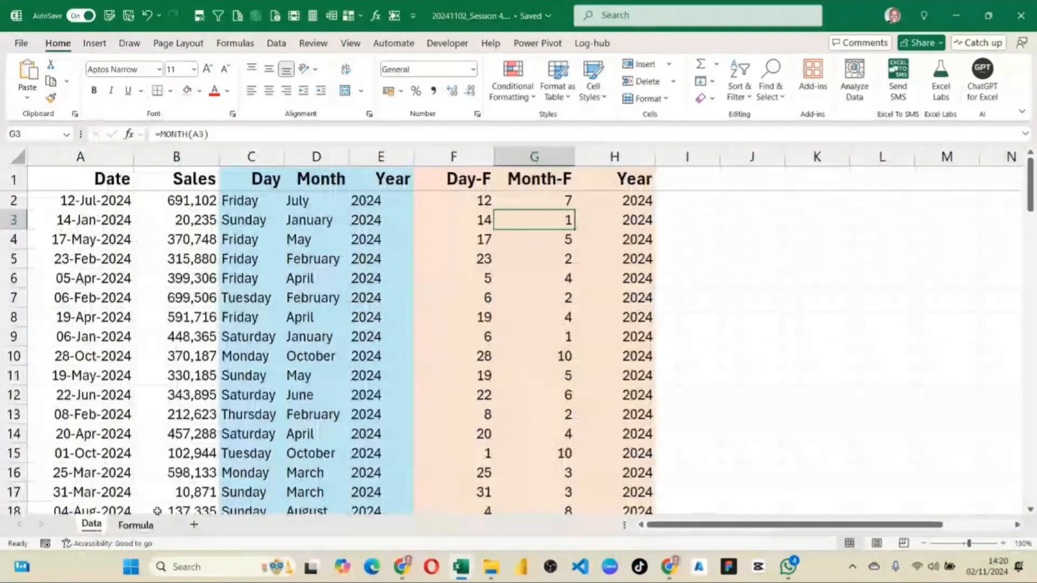
click(611, 202)
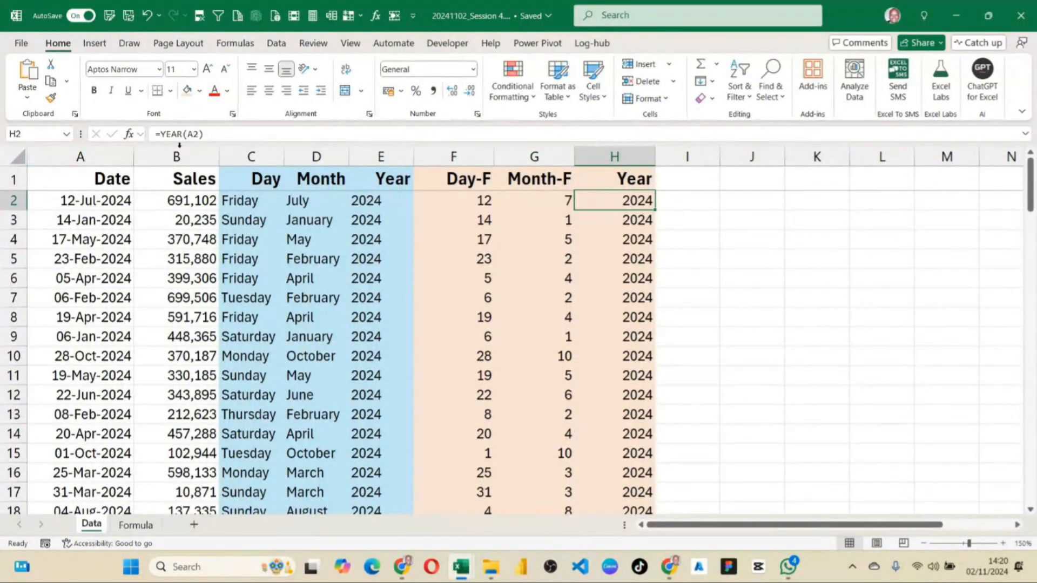
drag(205, 137, 116, 125)
key(ctrl+c)
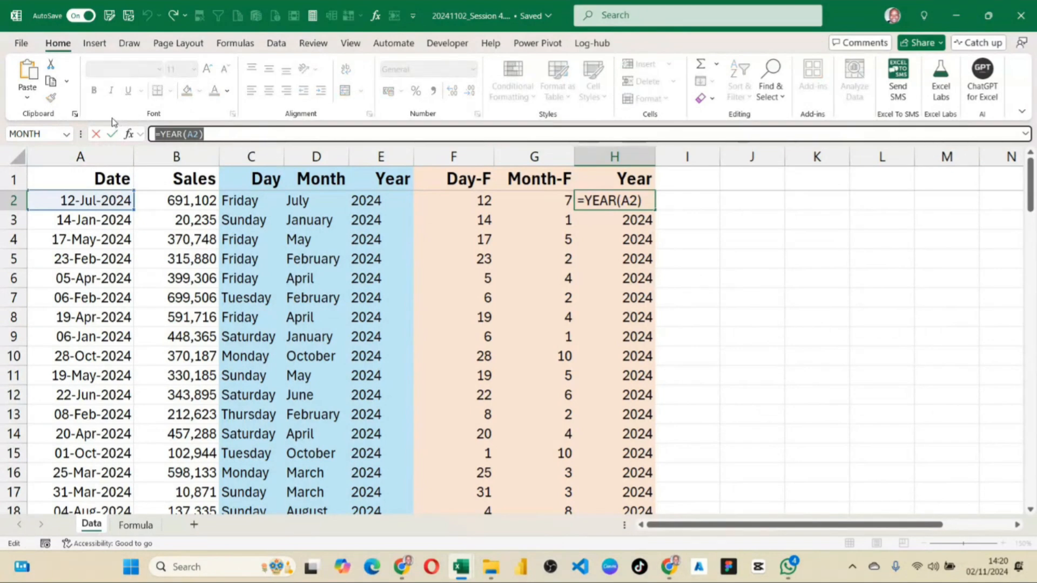
key(Return)
click(135, 525)
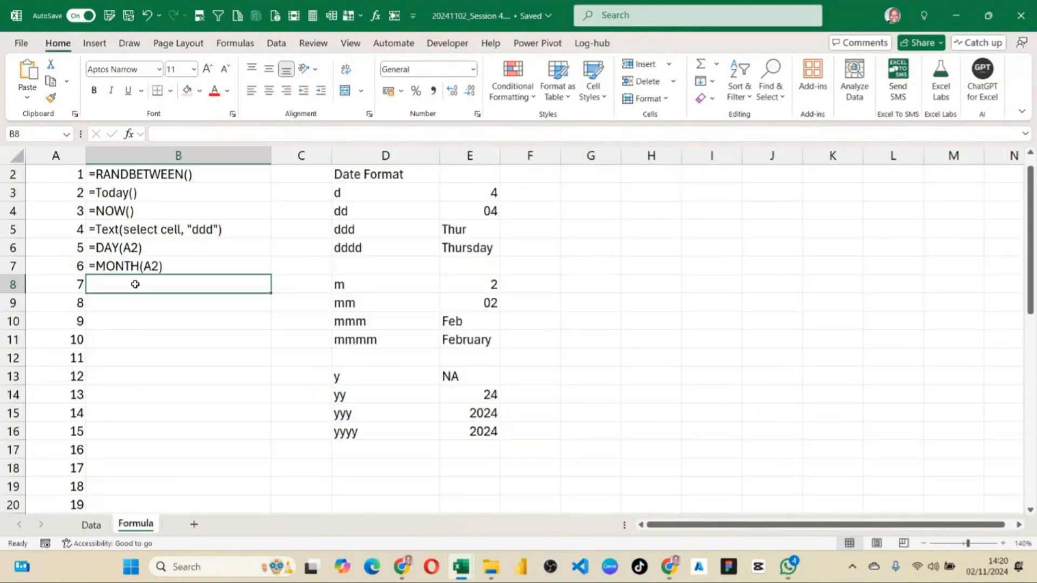
text(')
key(ctrl+v)
key(Return)
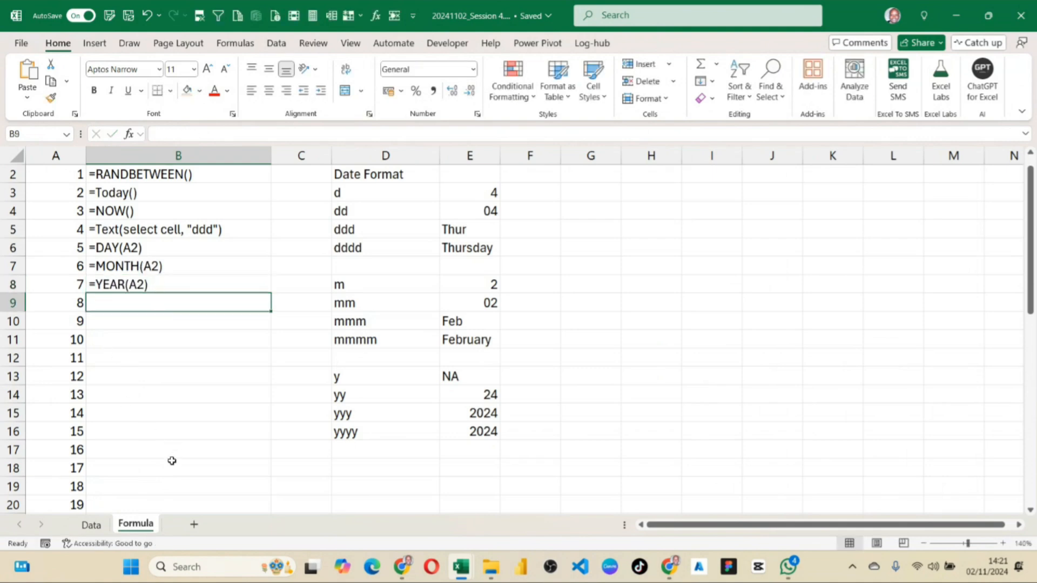
click(91, 524)
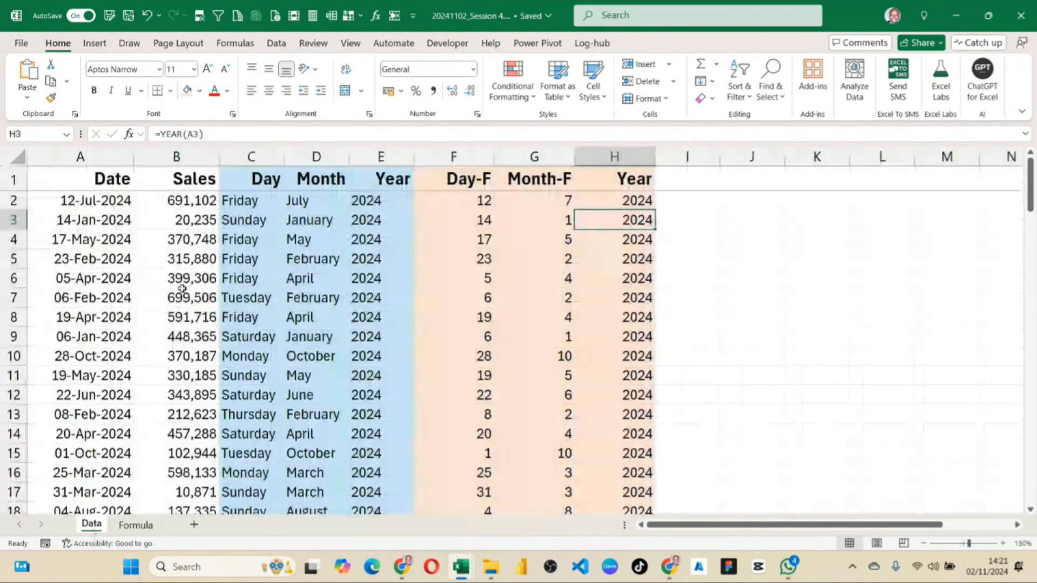
click(178, 259)
scroll(308, 324, down, 4)
scroll(316, 338, up, 4)
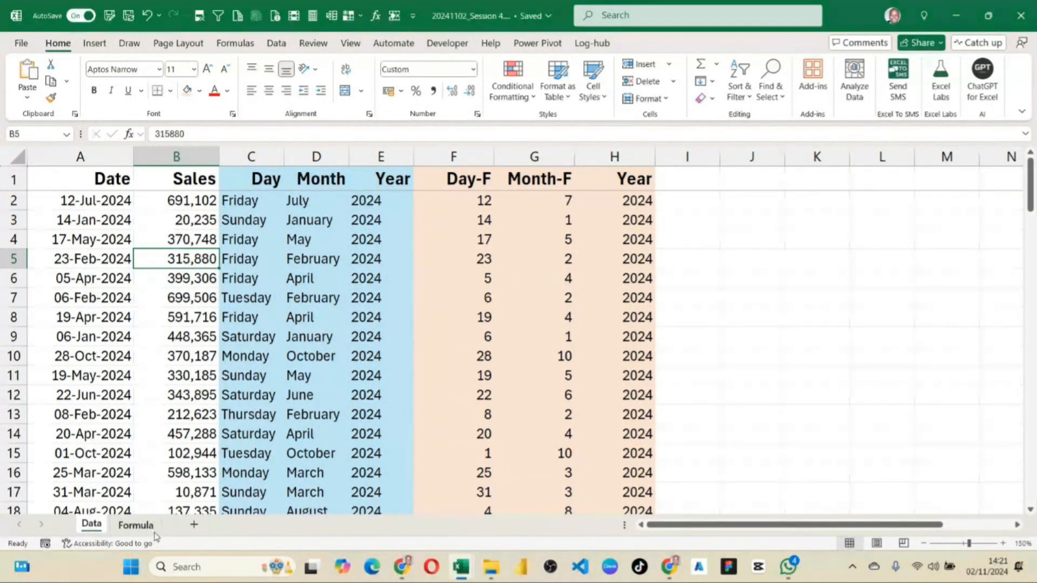
Add a new worksheet after the Formula sheet and name it Aggregation.
click(135, 525)
click(186, 524)
double_click(185, 528)
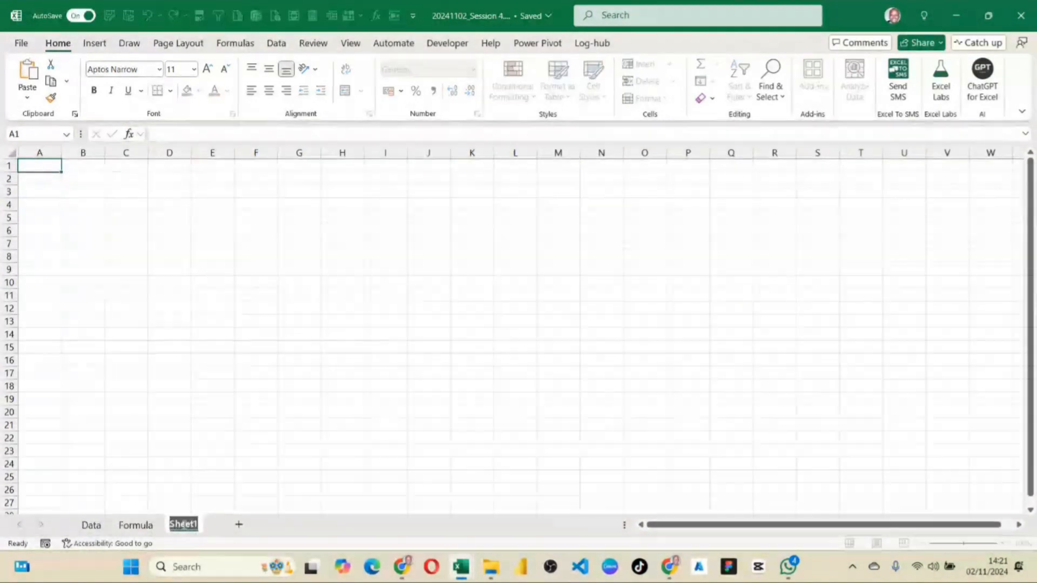
text(Aggre)
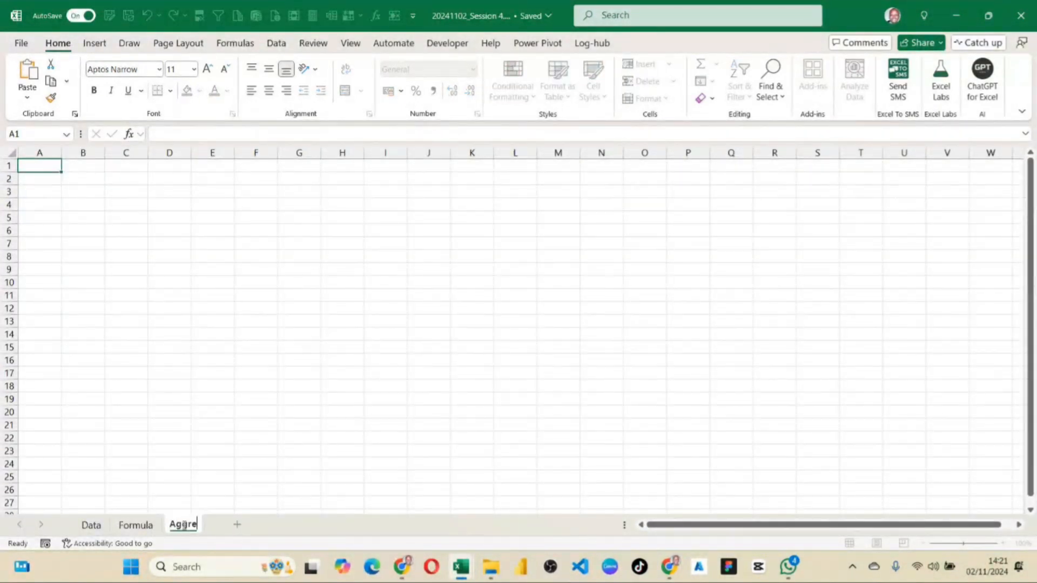
text(gation)
key(Return)
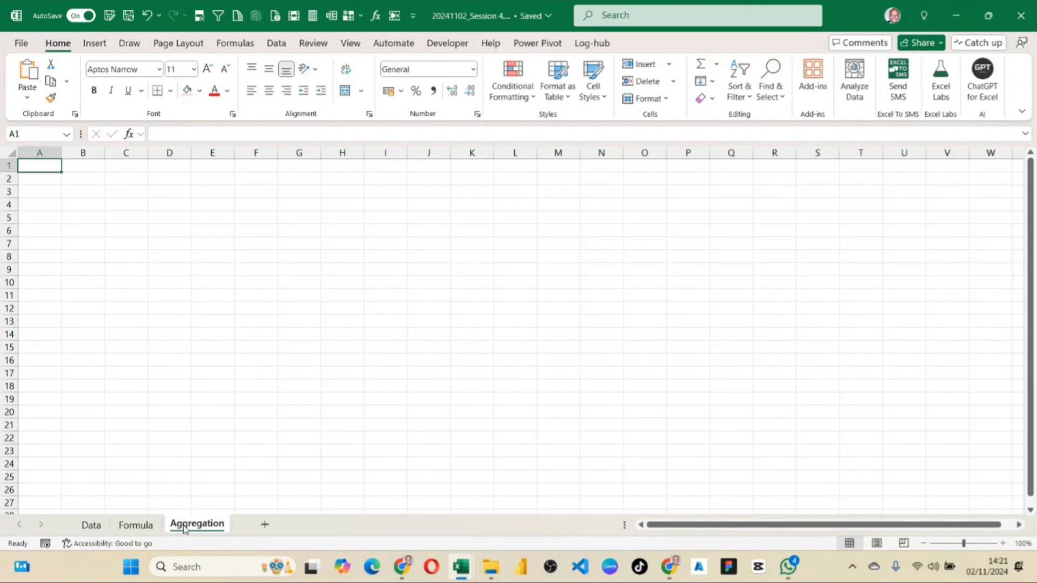
Zoom the Aggregation sheet to 120%, enter the label Sum in B2 and select C2 beside it.
click(298, 295)
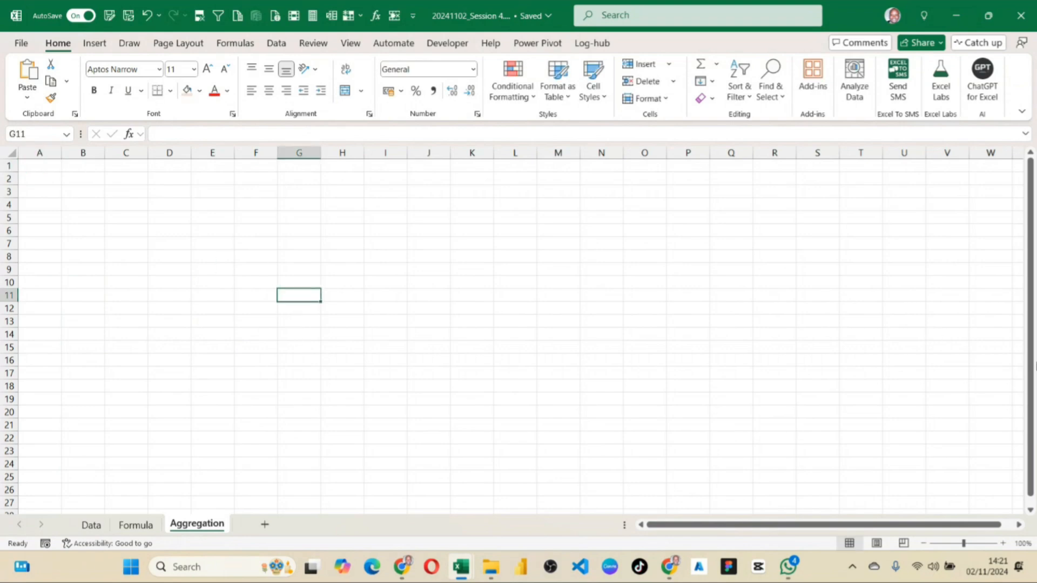
click(1003, 543)
click(1003, 543)
click(400, 252)
click(102, 180)
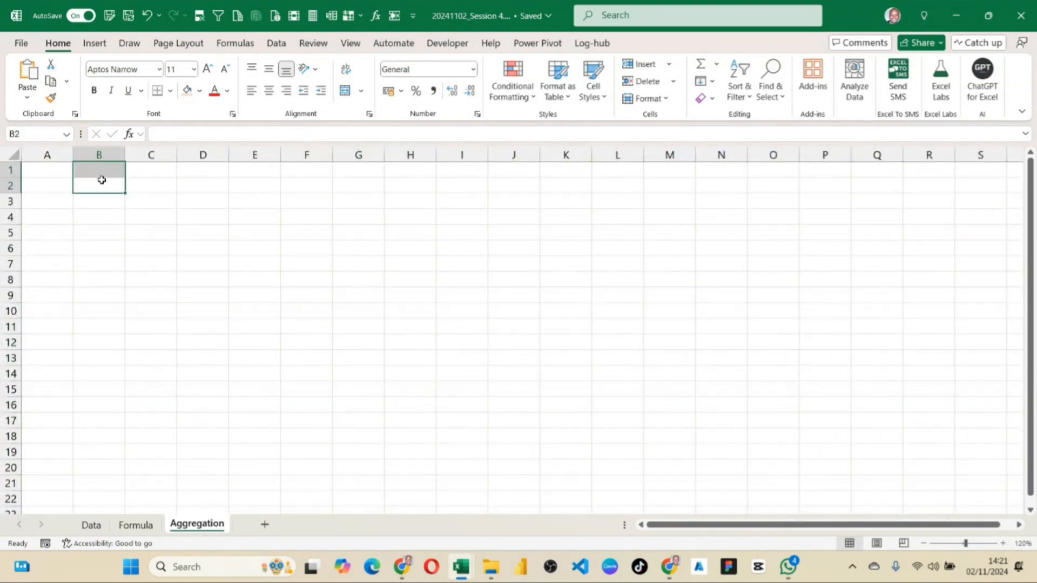
text(Sum)
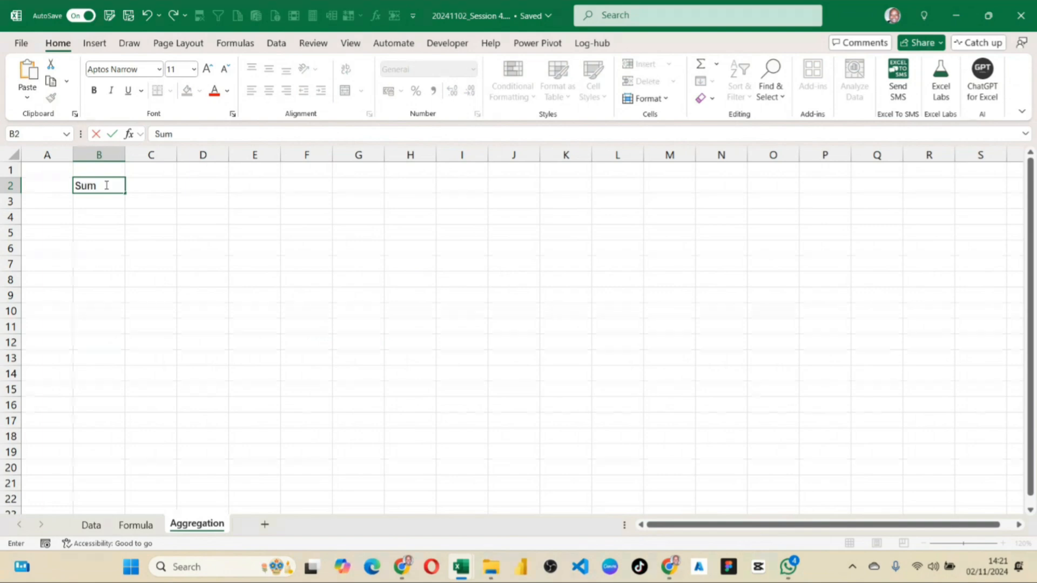
key(Return)
click(155, 184)
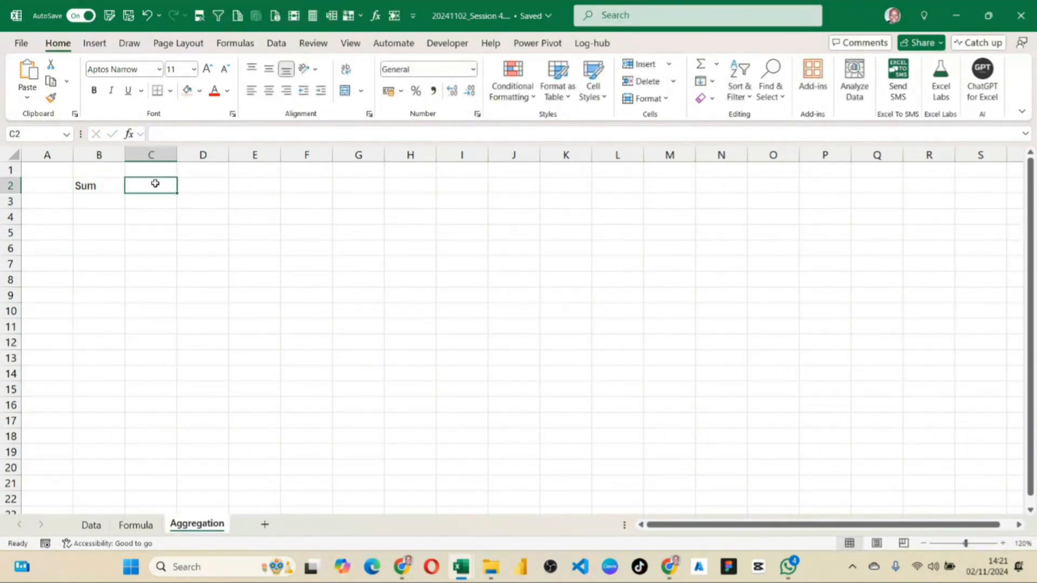
Enter the labels Average, Max Sales and Min Sales in C2, D2 and E2 of the Aggregation sheet.
text(Averag)
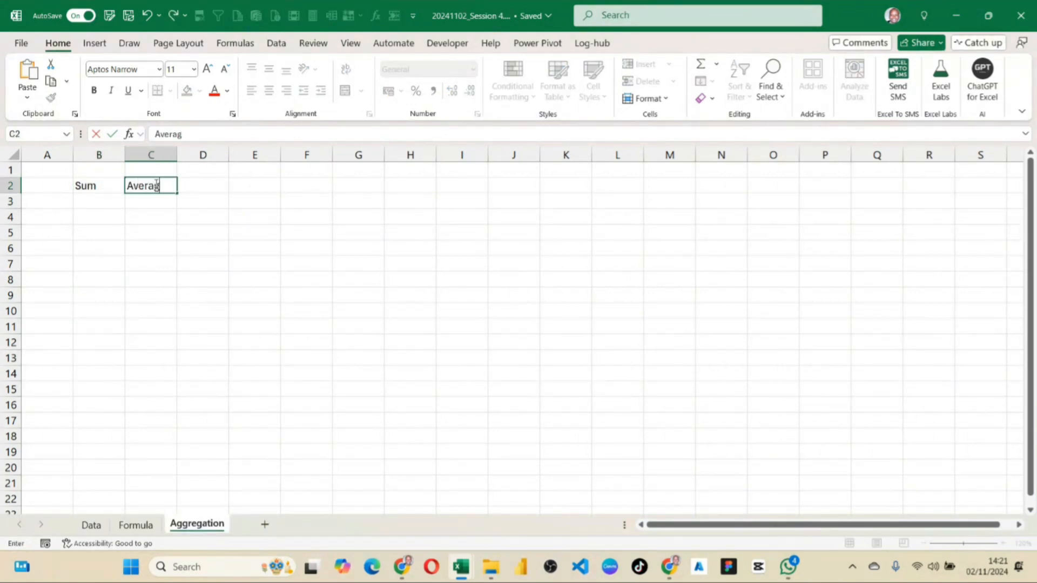
text(e)
key(Tab)
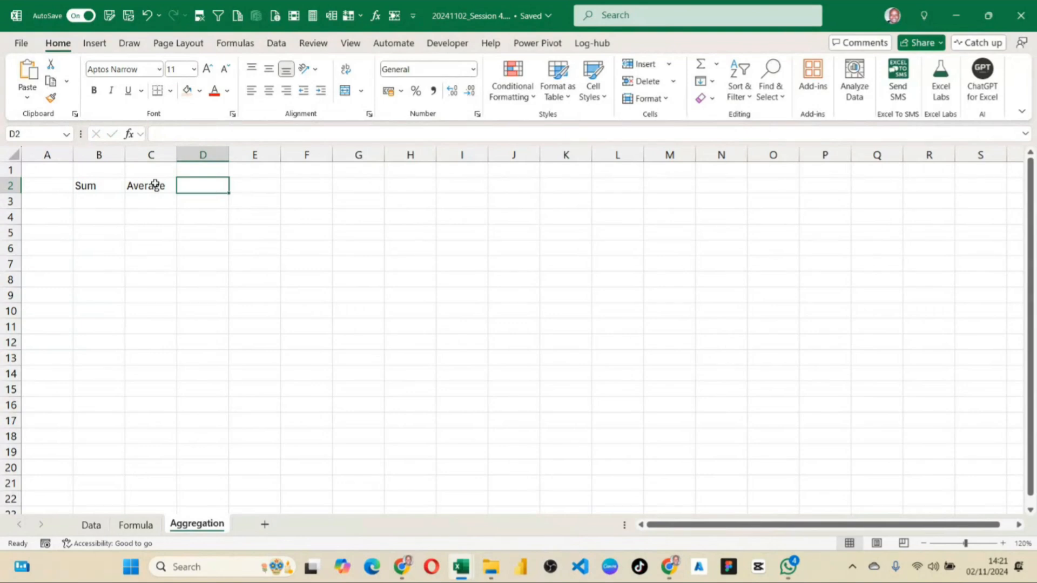
text(Max Sales)
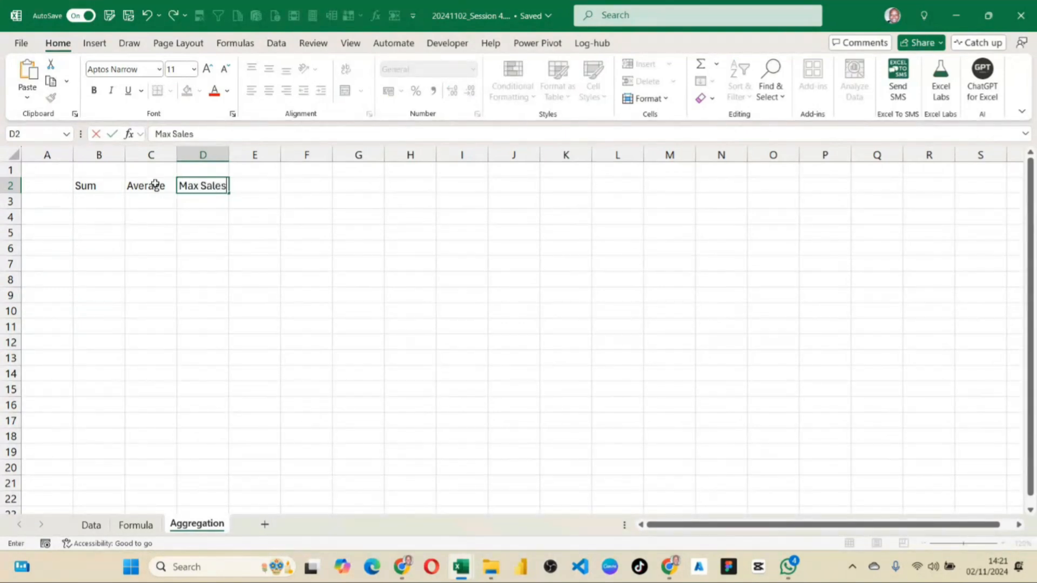
key(Tab)
text(M)
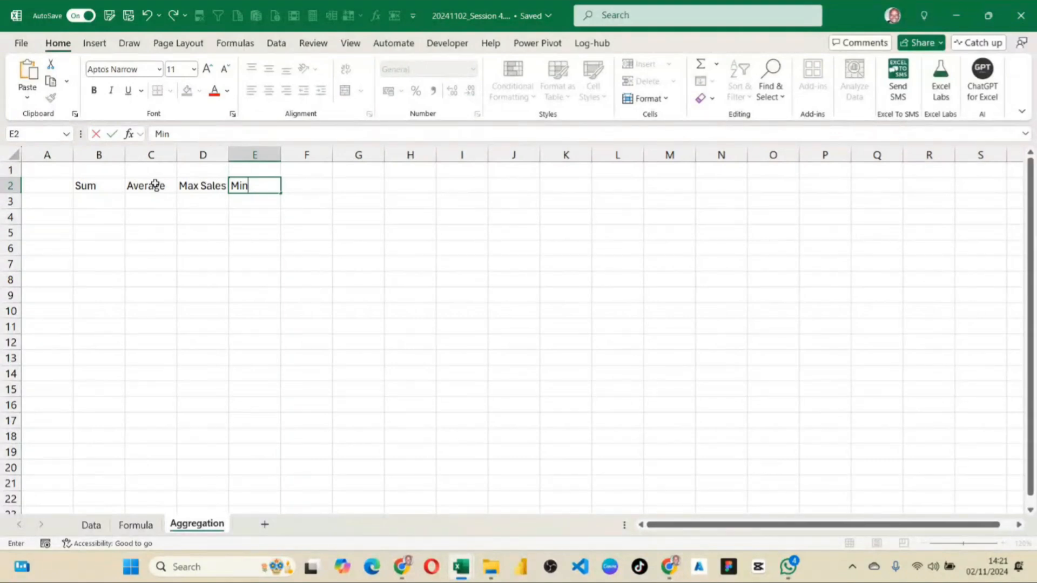
text(in Sales)
key(Return)
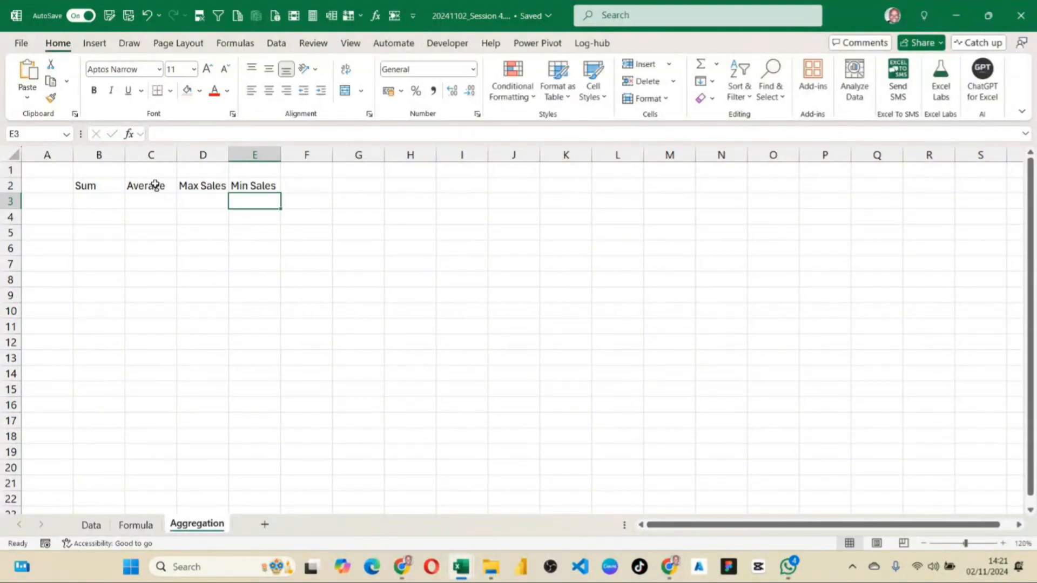
Widen columns D and E equally to give the Max Sales and Min Sales labels more room, and select B3.
drag(216, 155, 304, 155)
click(244, 231)
click(128, 204)
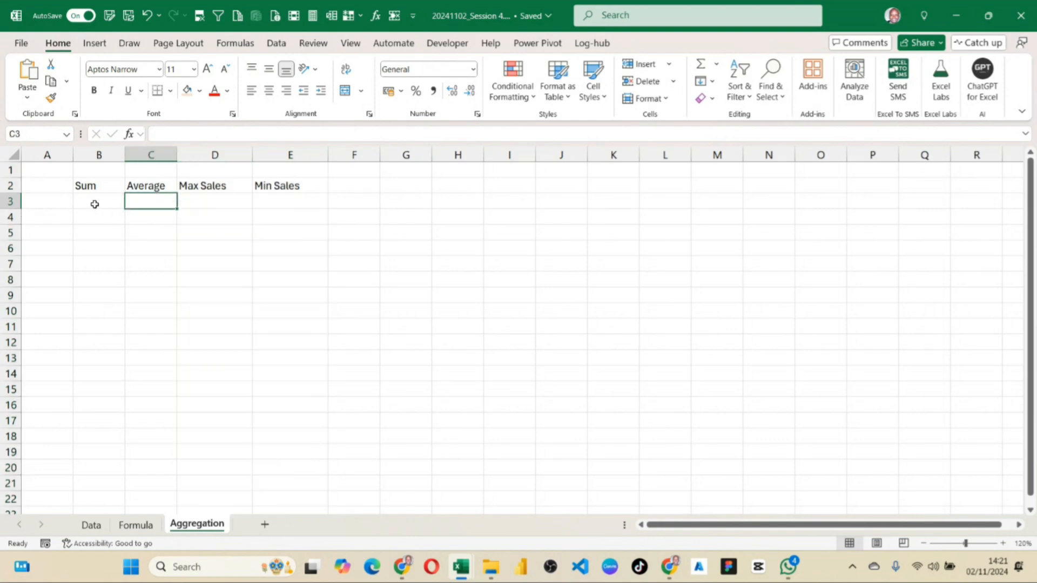
click(90, 203)
Enter the label Count Dates in F2 and fit the width of column F to it.
drag(78, 186, 324, 191)
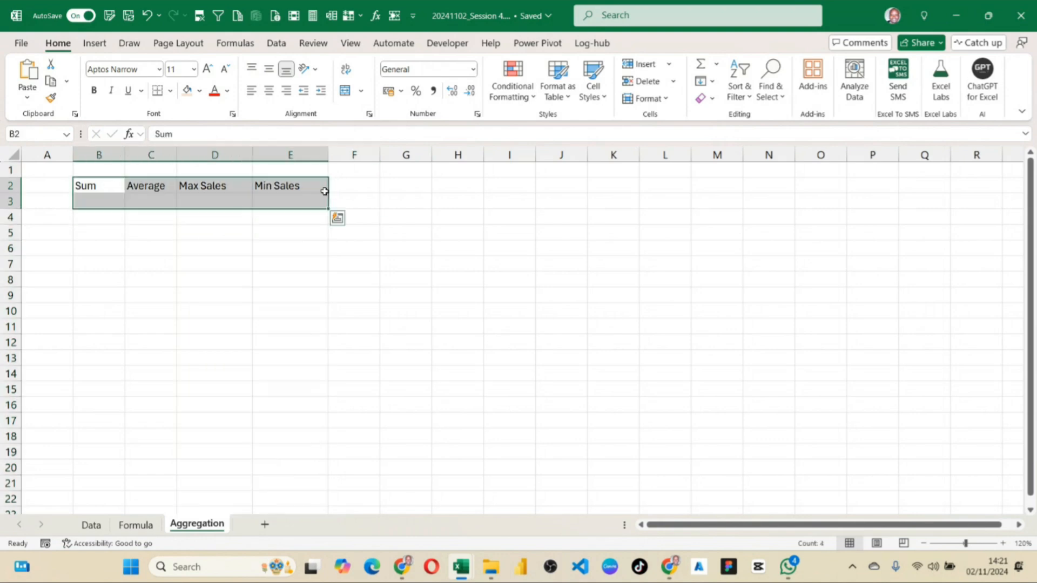
click(716, 65)
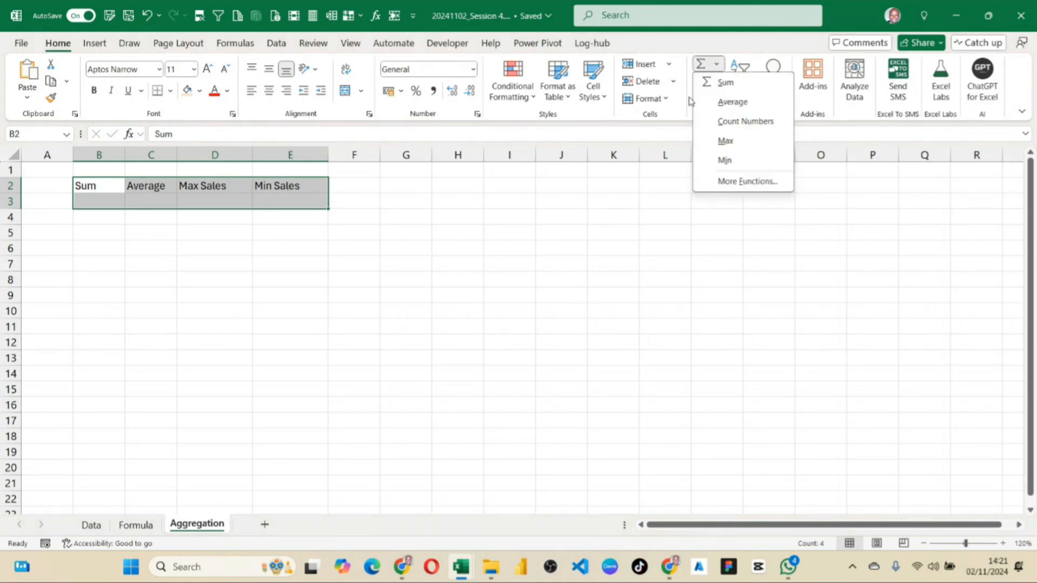
click(377, 239)
click(356, 186)
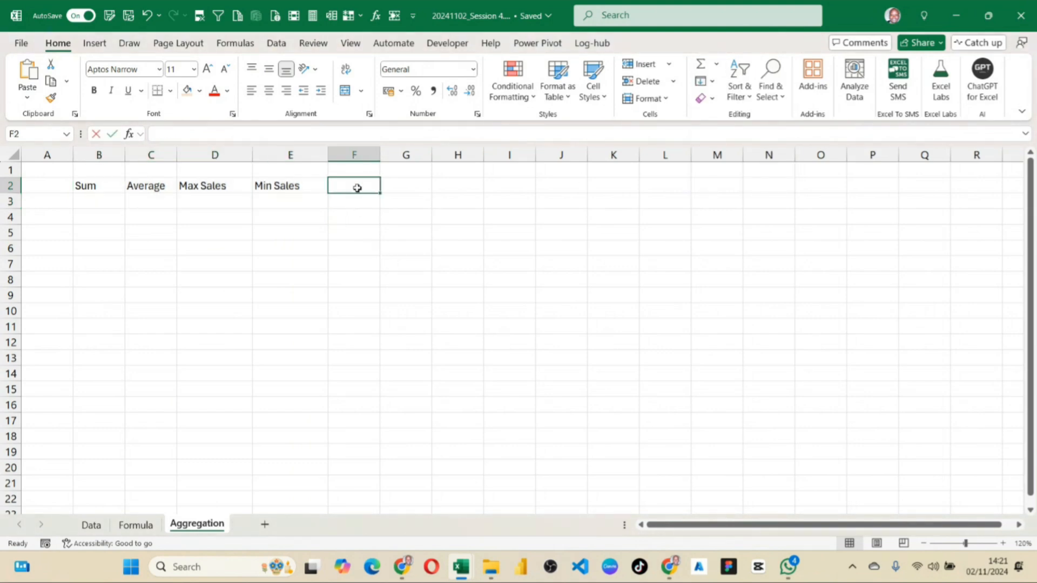
text(Count Dates)
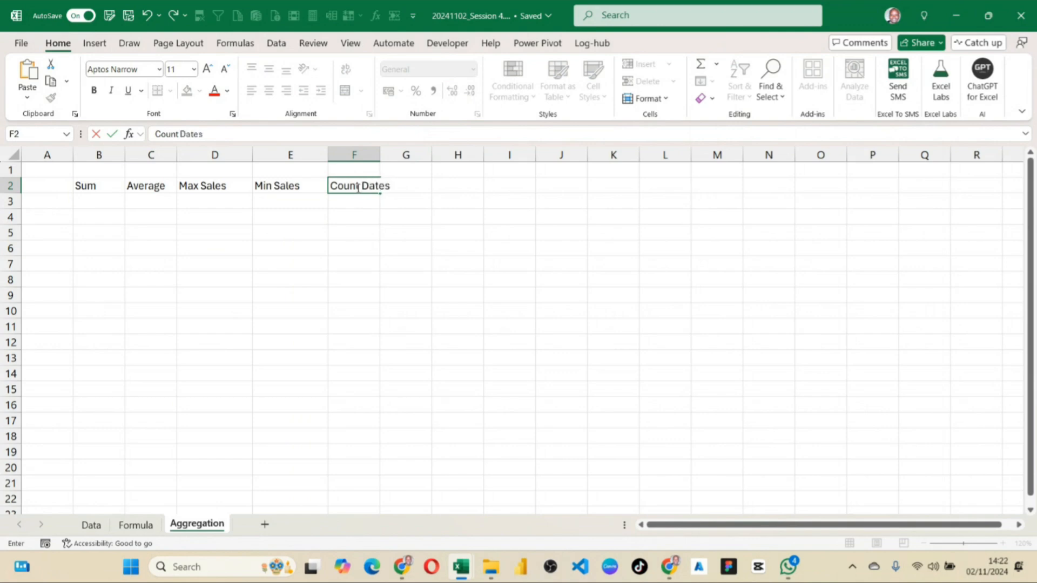
key(Tab)
double_click(379, 155)
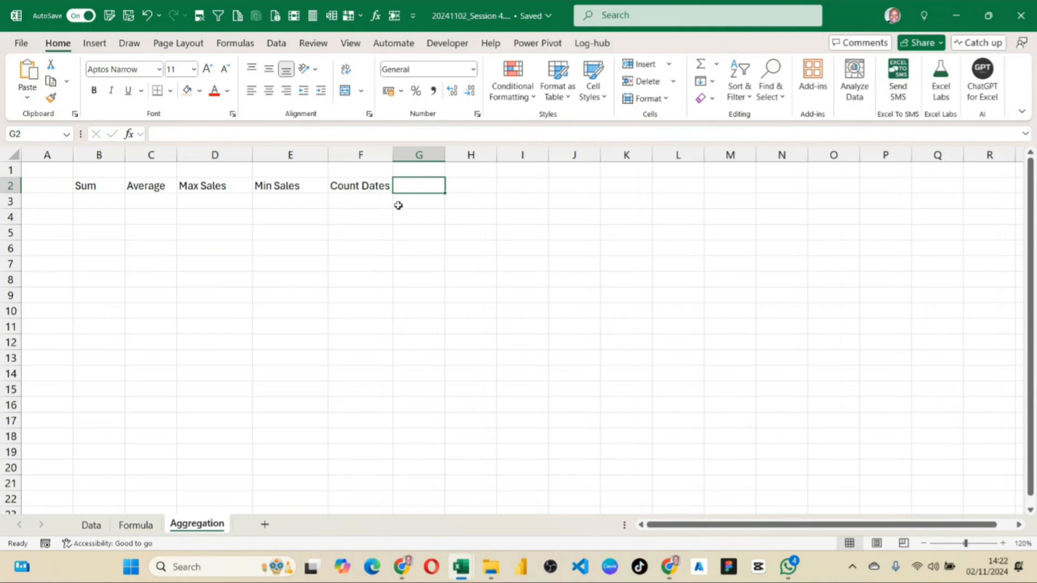
Shorten the label in F2 to Count.
double_click(364, 187)
double_click(369, 187)
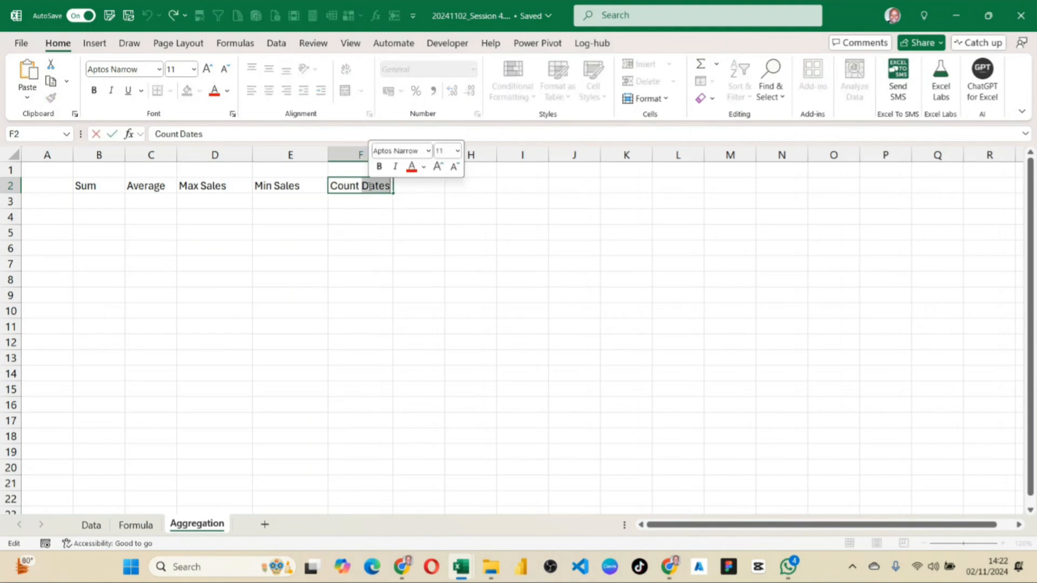
key(BackSpace)
click(377, 261)
click(401, 174)
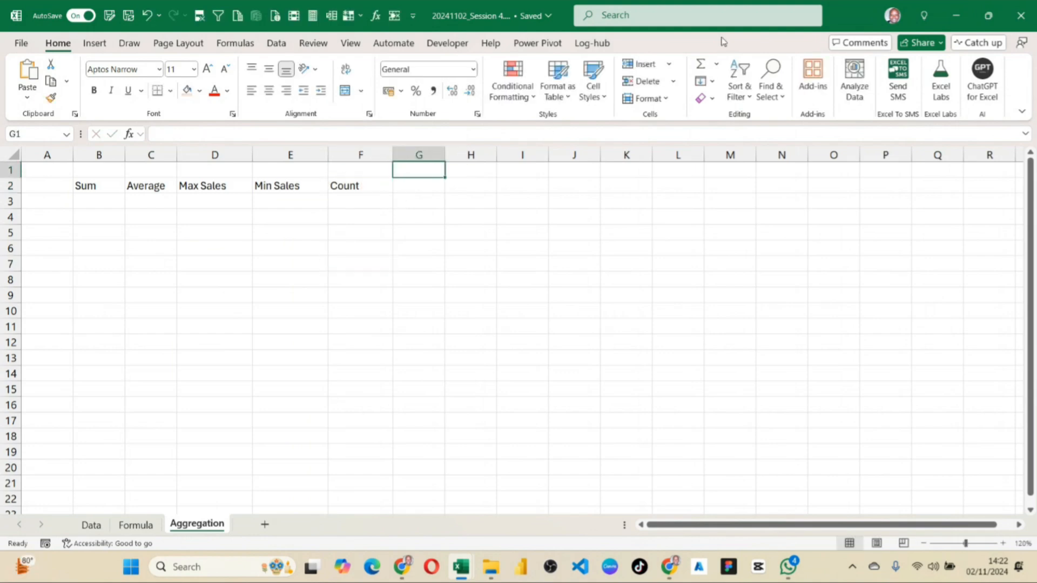
click(716, 63)
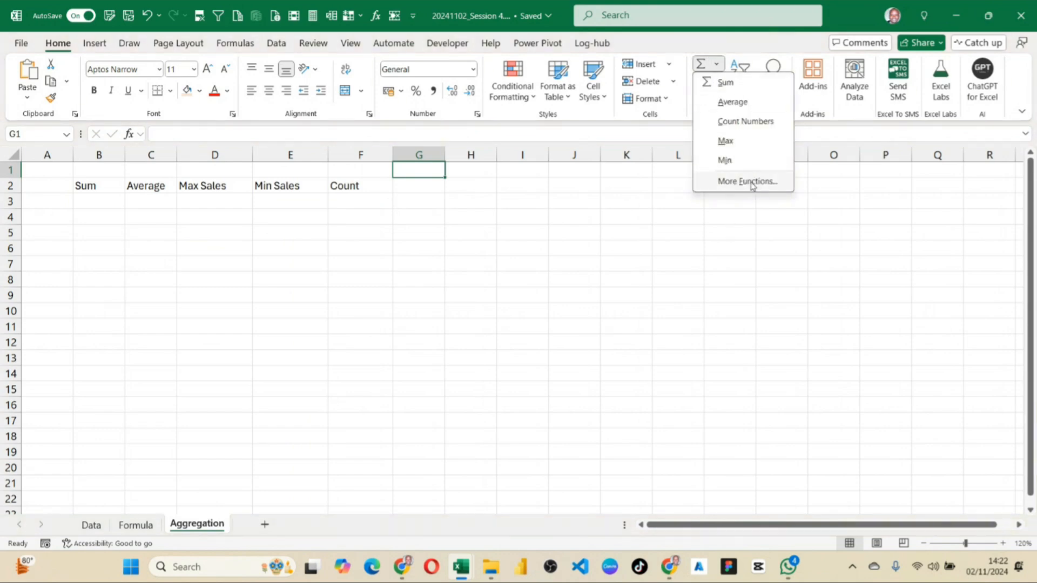
key(Escape)
click(92, 199)
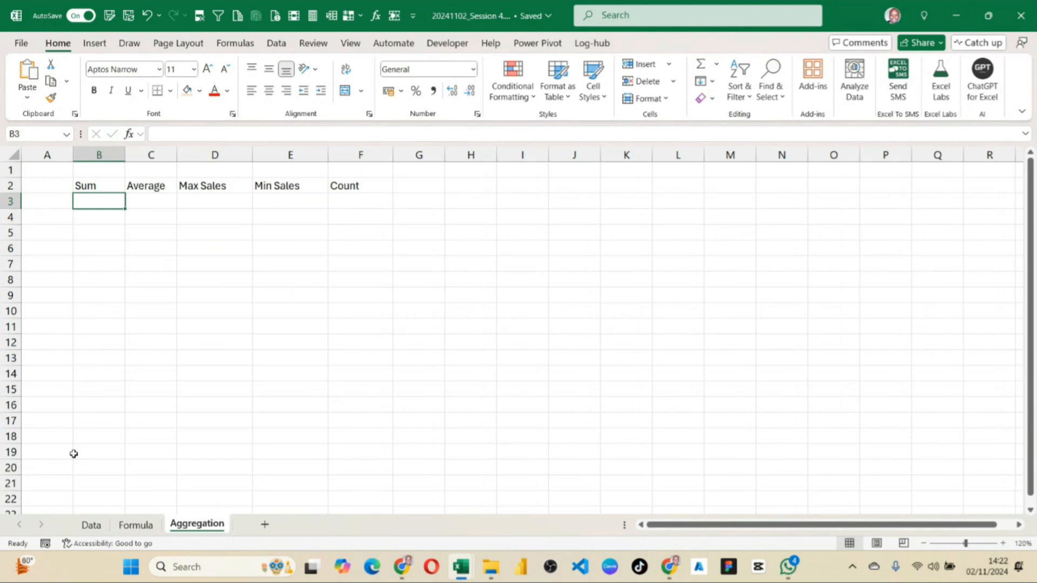
Select the whole Sales column on the Data sheet and add Minimum and Maximum to the status bar statistics.
click(136, 526)
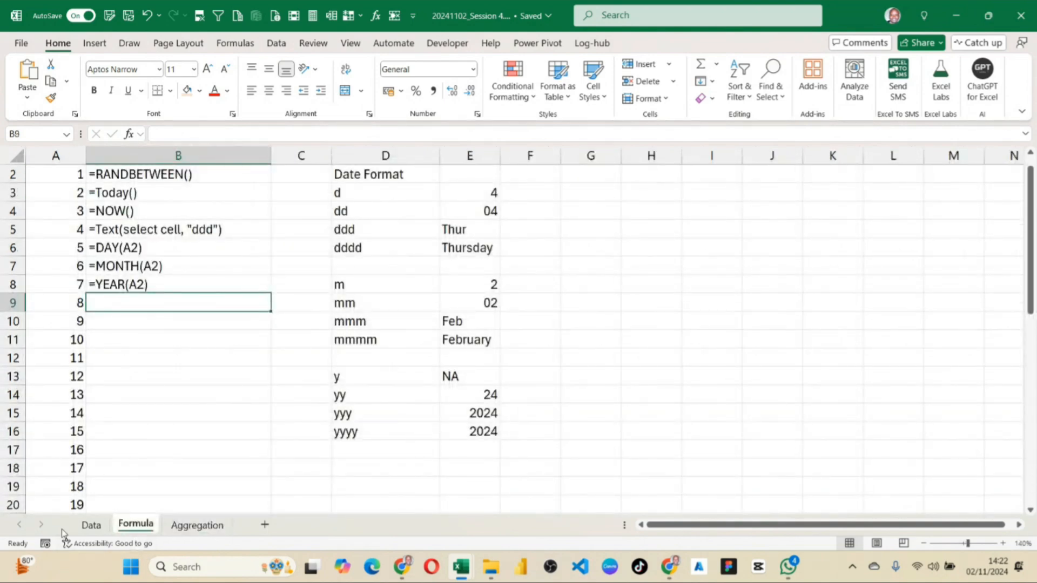
click(91, 525)
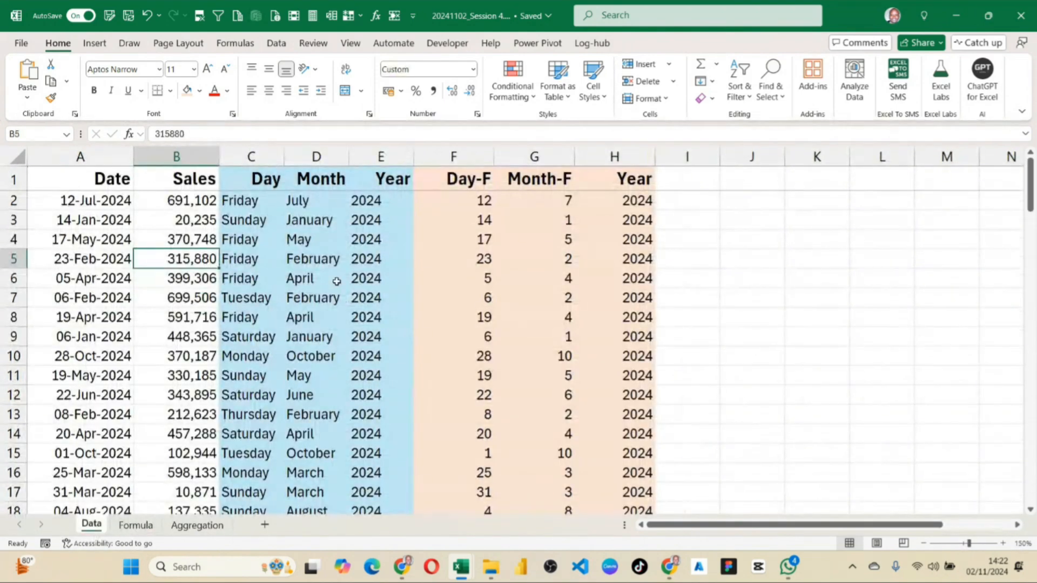
scroll(336, 282, down, 5)
scroll(337, 282, up, 5)
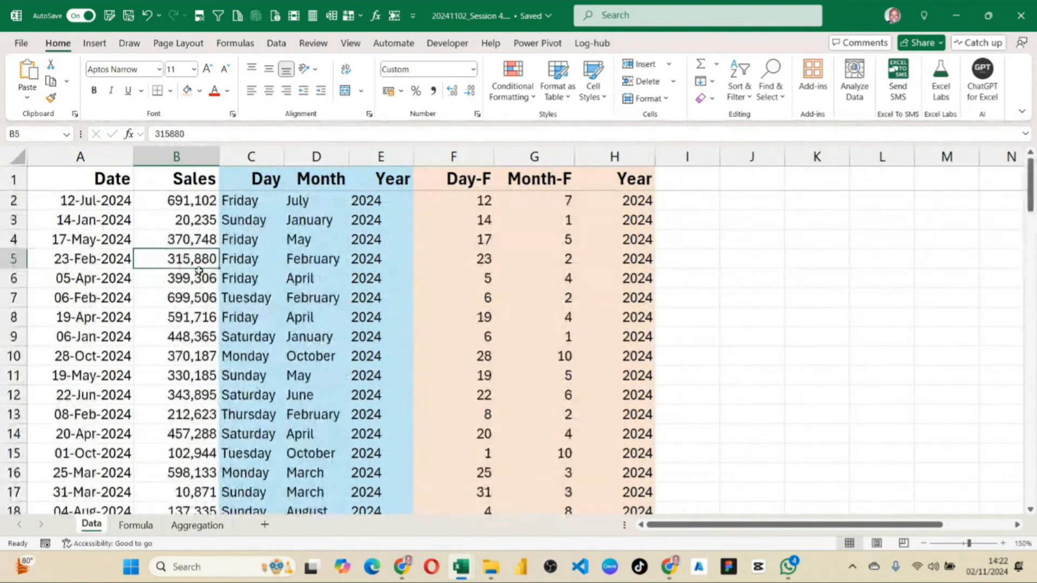
click(176, 155)
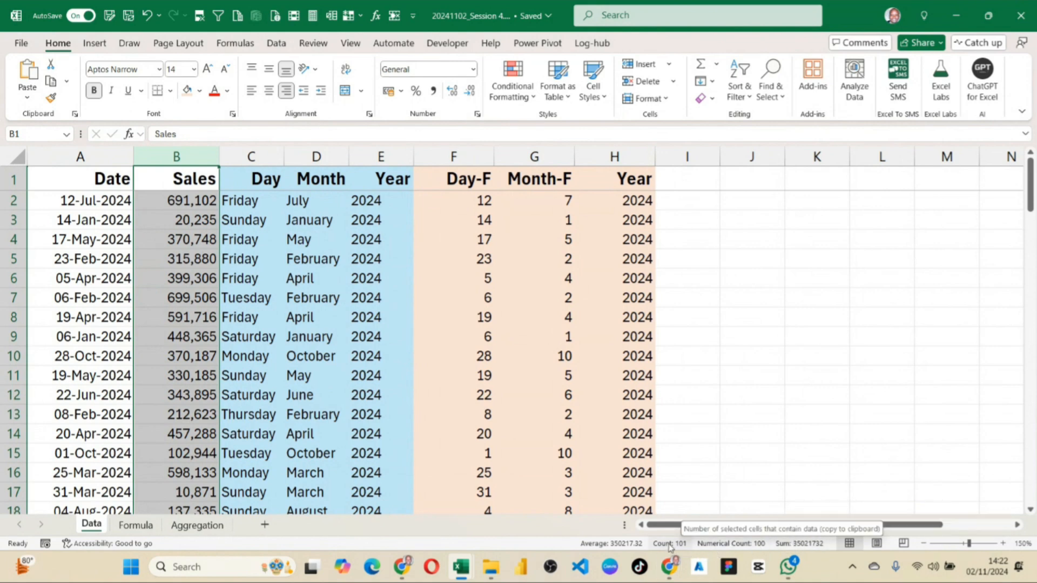
right_click(728, 544)
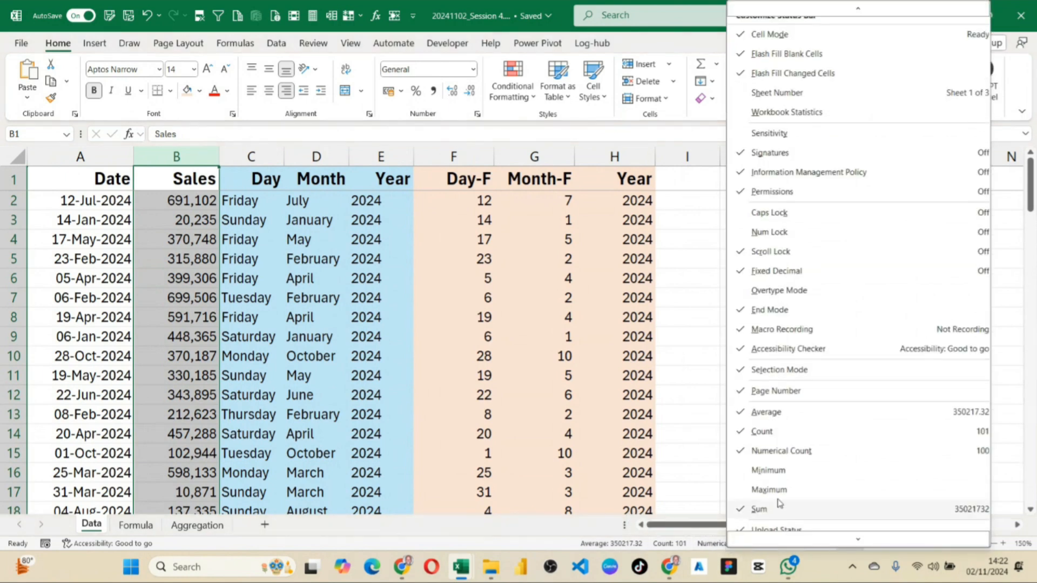
scroll(786, 380, down, 1)
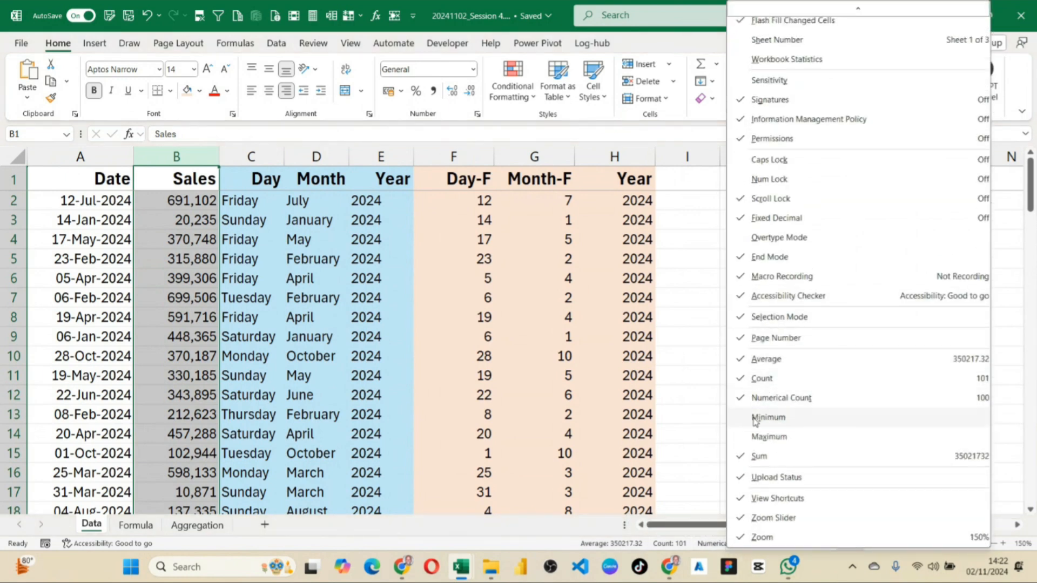
click(758, 437)
click(758, 418)
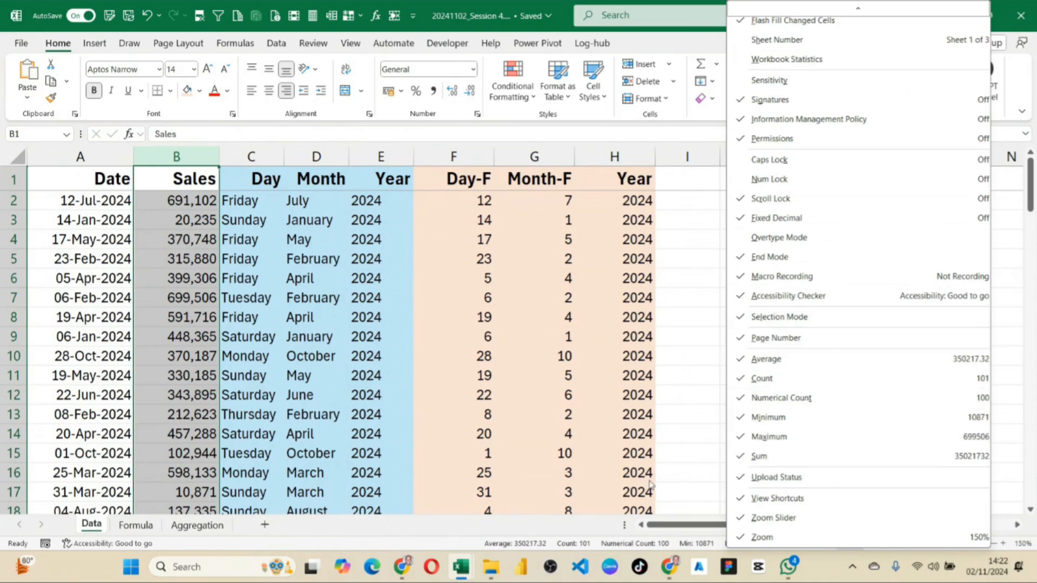
click(611, 547)
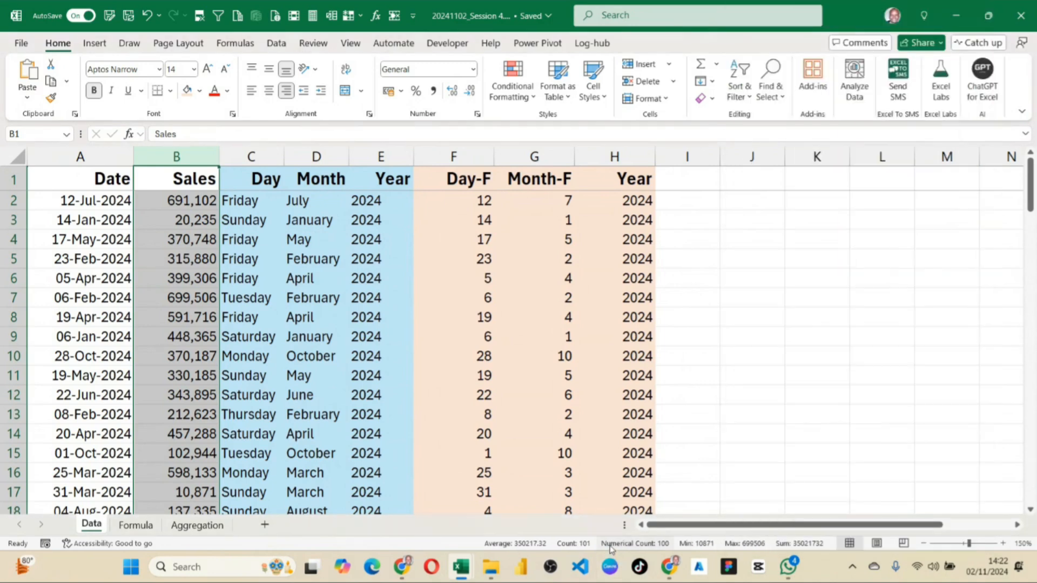
Copy the Sales column's maximum from the status bar and paste it into K4.
click(751, 546)
click(812, 235)
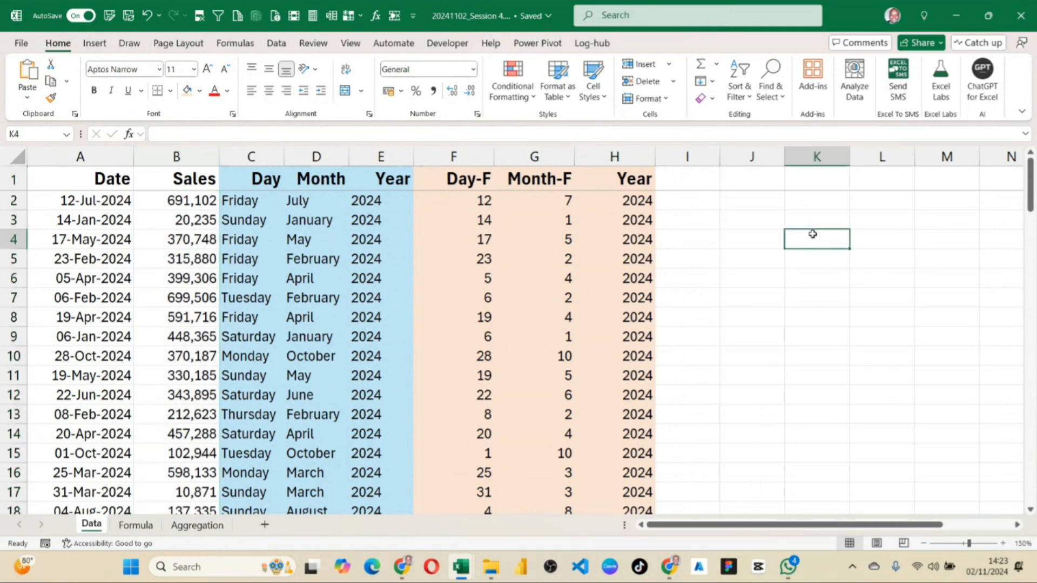
text(699506)
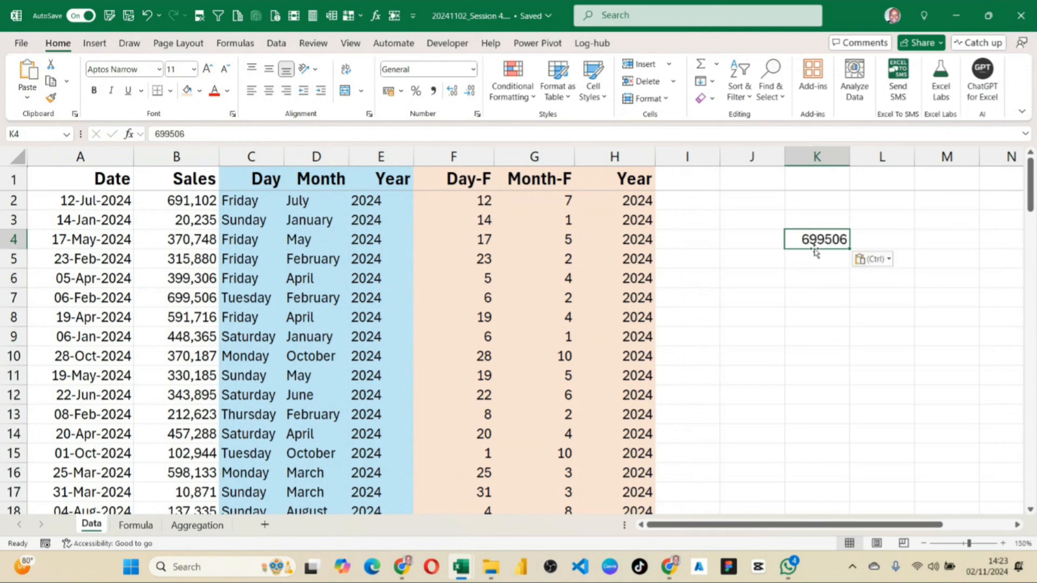
click(813, 297)
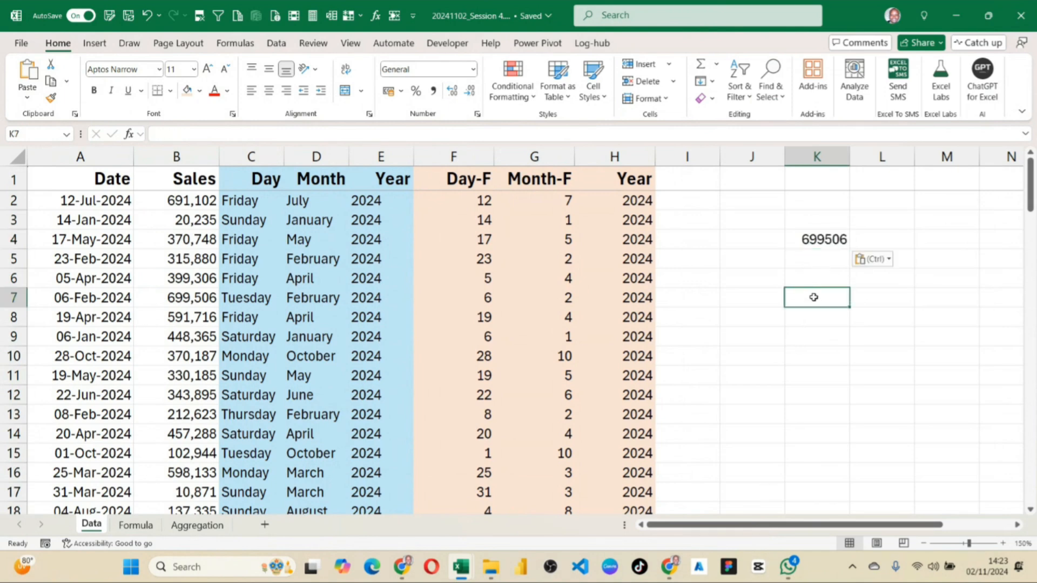
Copy the Sales column's sum from the status bar into K5 and fit the width of column K.
click(146, 157)
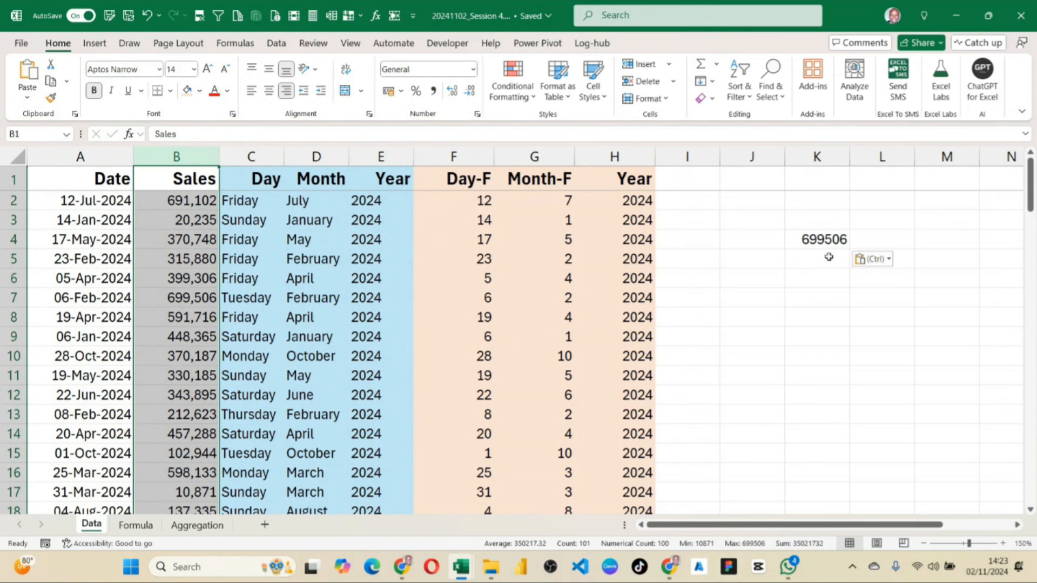
click(809, 544)
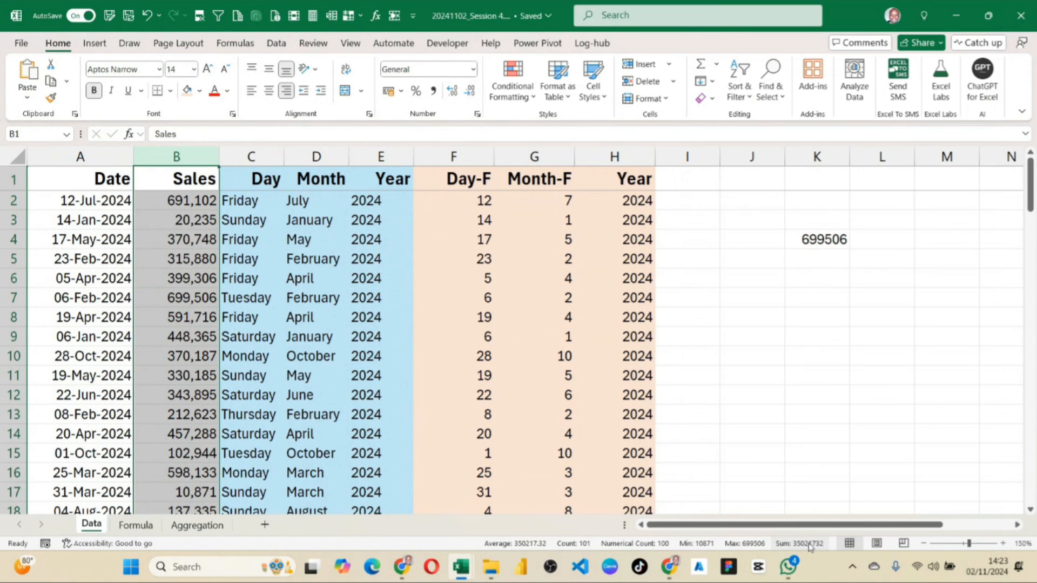
click(825, 257)
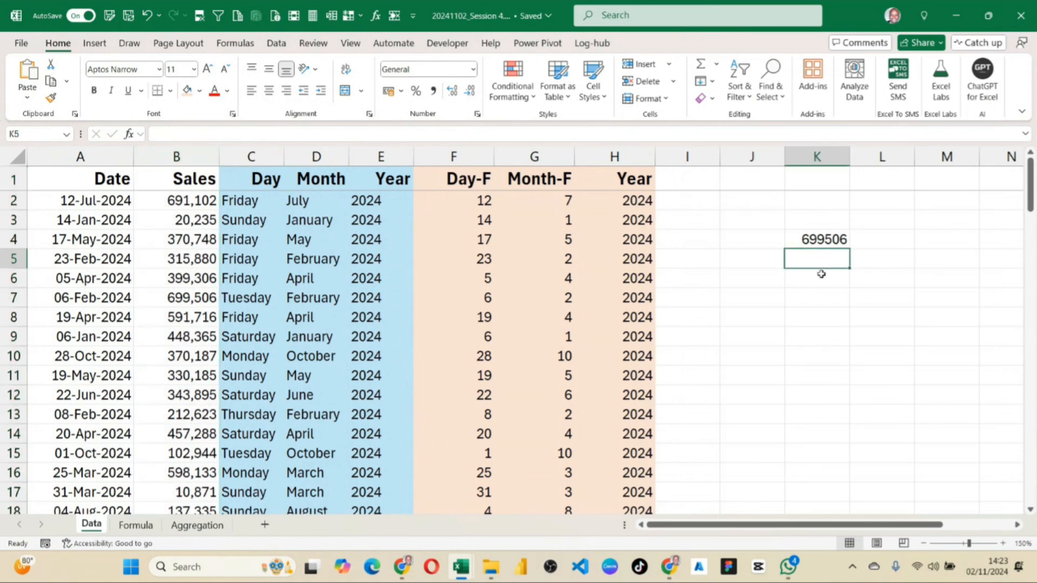
text(35021732)
double_click(847, 159)
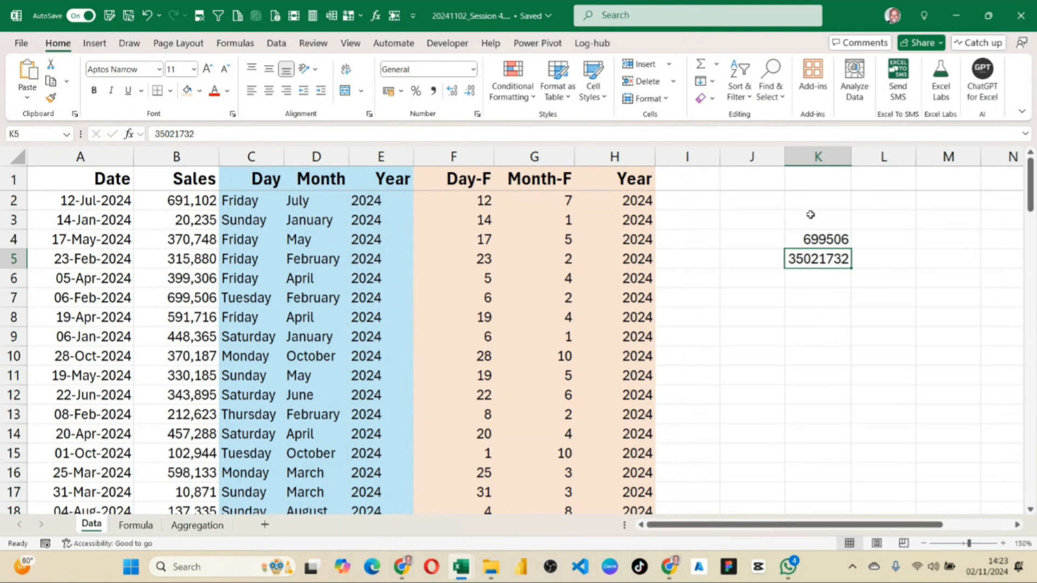
Delete the pasted maximum and sum from column K.
drag(809, 214, 841, 285)
key(Delete)
click(428, 456)
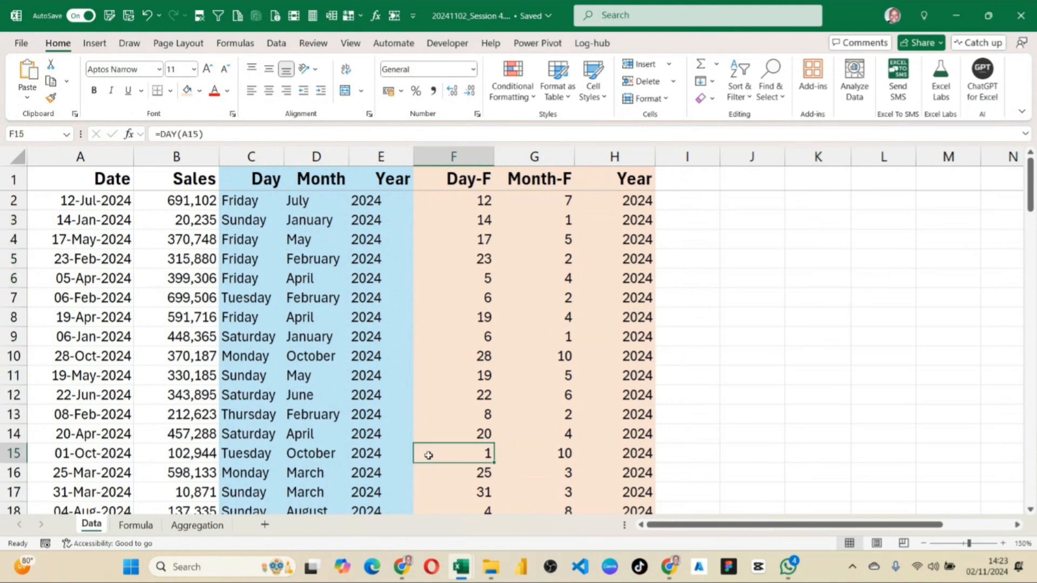
Total the Sales values in cell B102 of the Data sheet, directly below the last row, with =SUM(B2:B101).
click(132, 526)
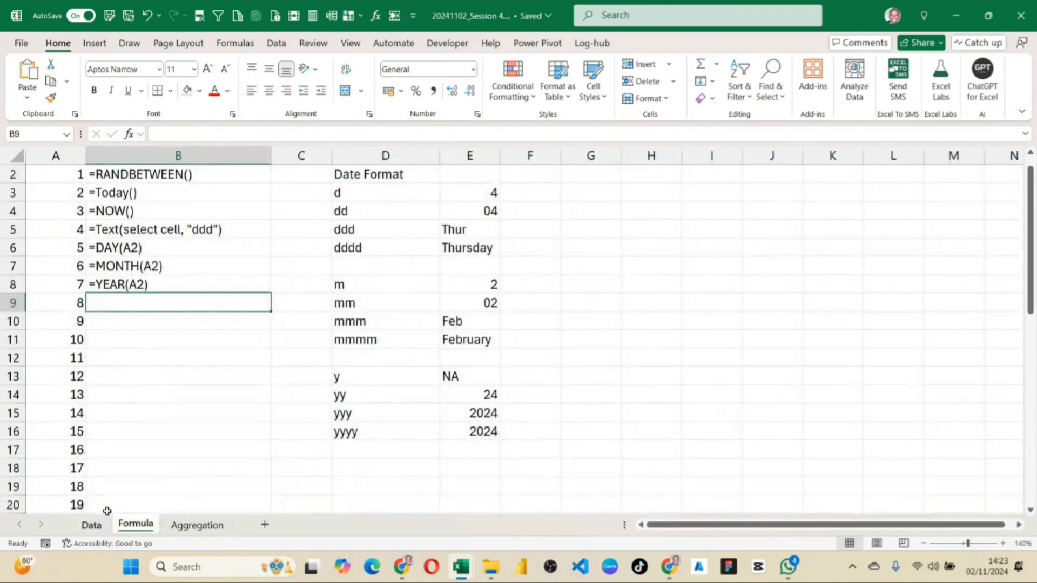
click(96, 527)
click(201, 220)
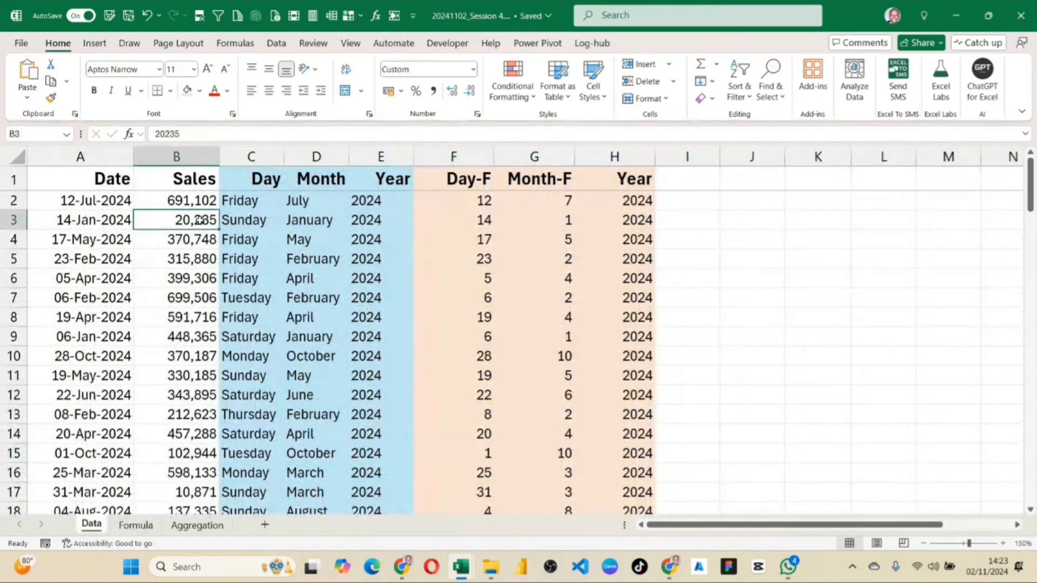
key(ctrl+Down)
scroll(181, 319, down, 3)
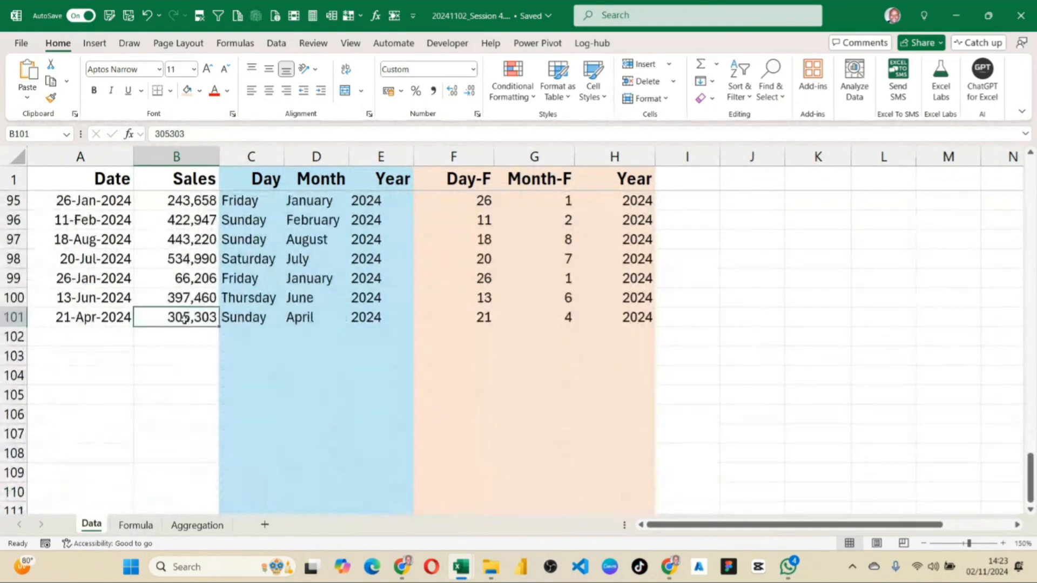
click(191, 339)
text(=)
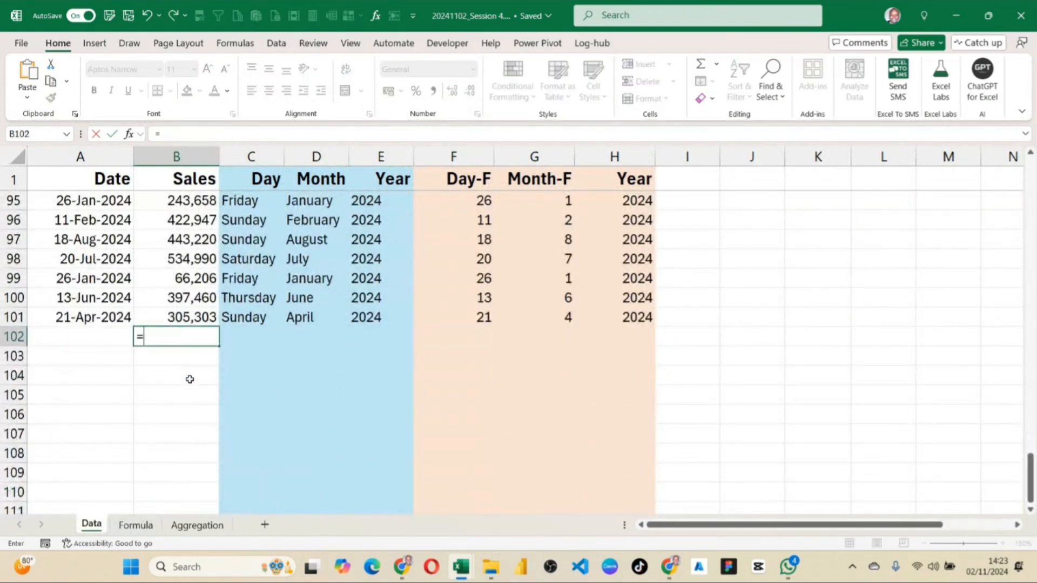
text(sum)
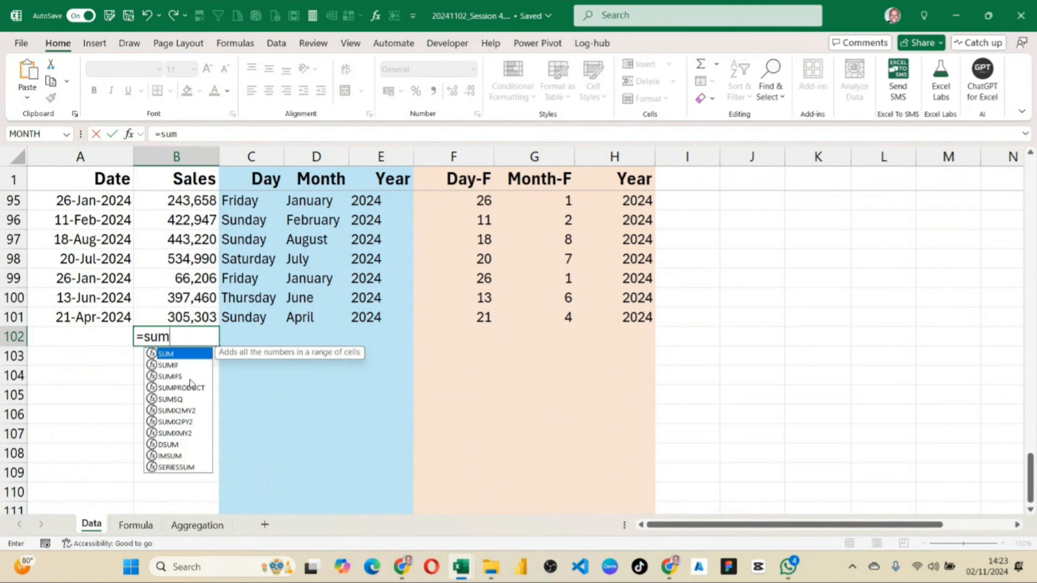
key(Tab)
click(186, 317)
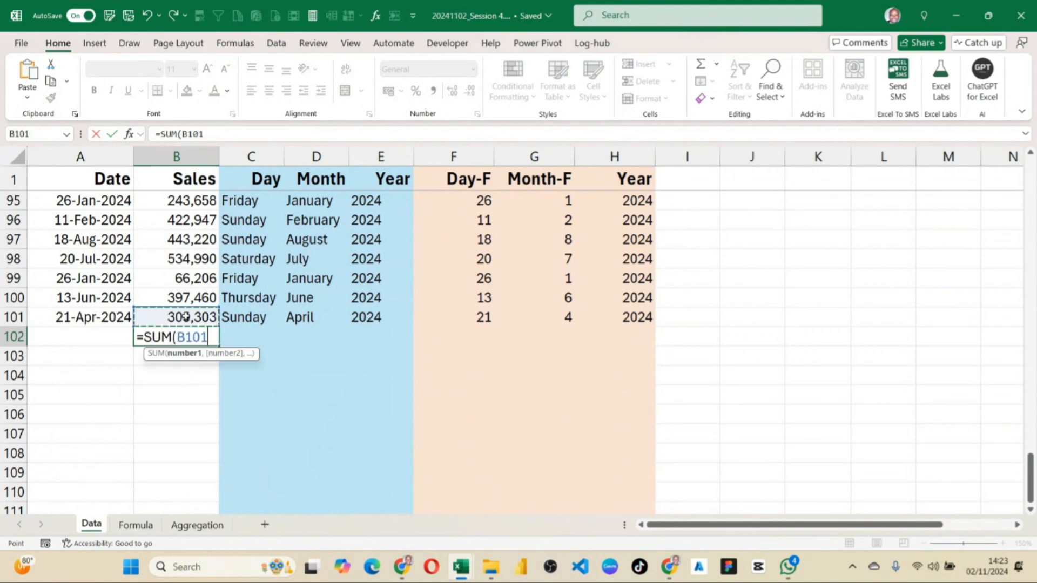
drag(185, 317, 169, 202)
key(Return)
key(Up)
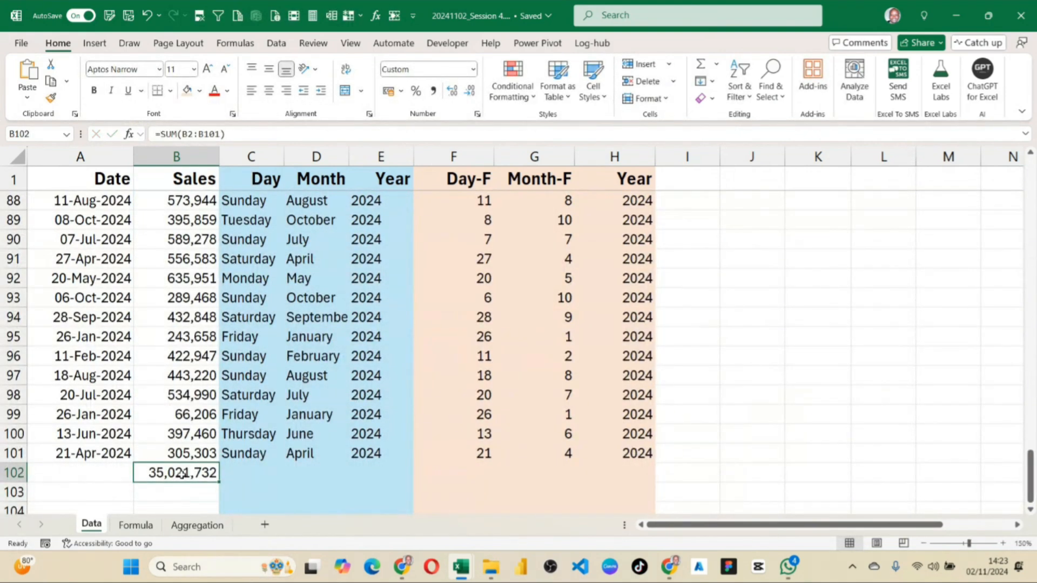
Replace the sum formula in B102 with =AVERAGE(B2:B101) to average the Sales values.
text(=a)
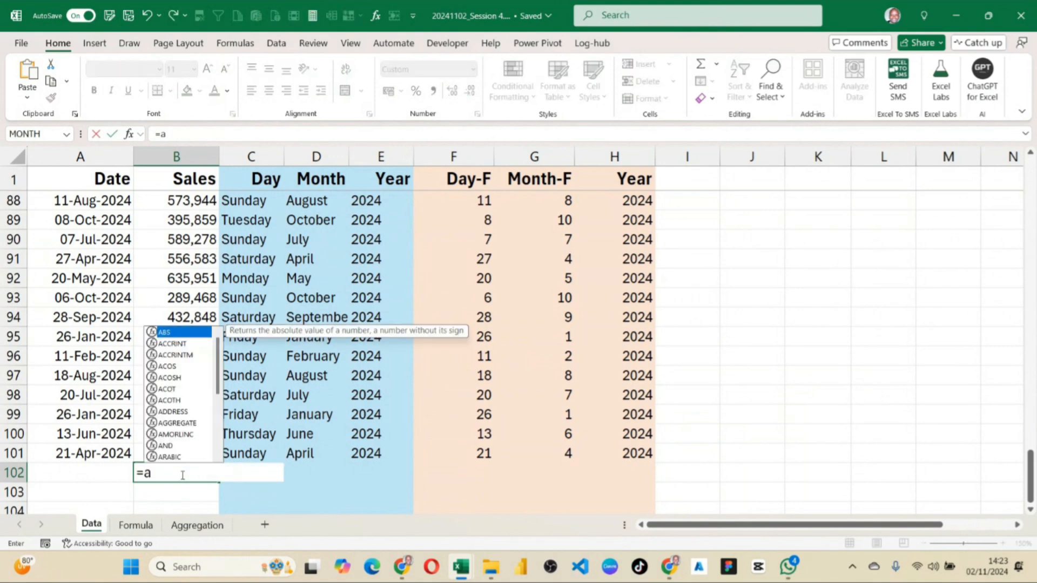
text(v)
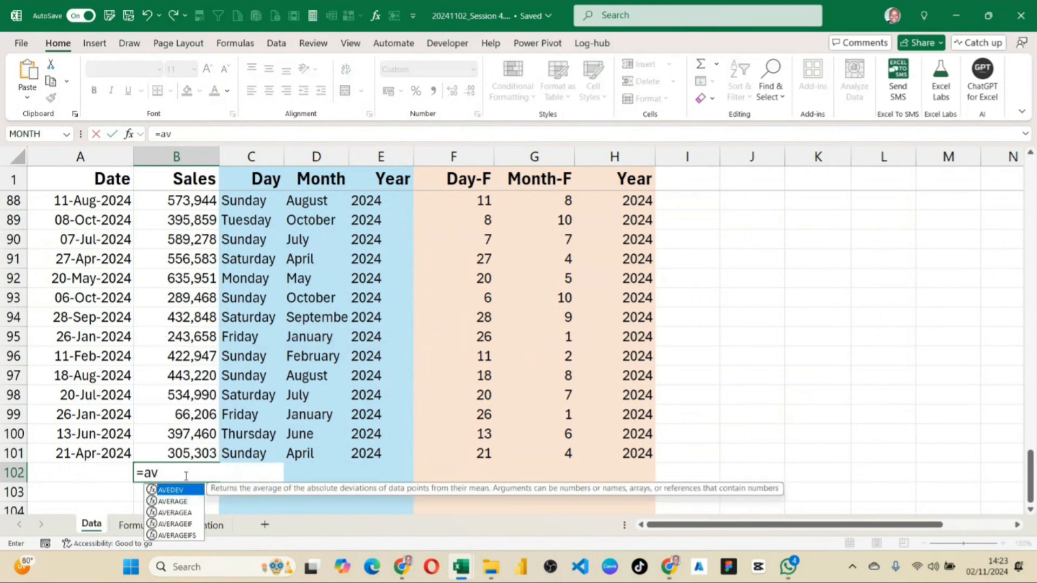
click(189, 502)
double_click(189, 503)
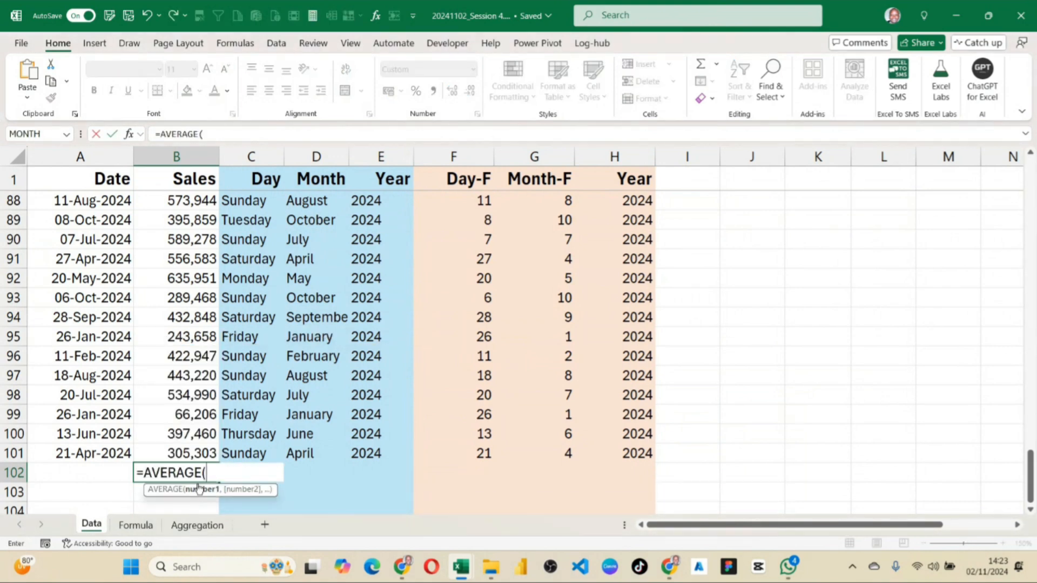
drag(186, 454, 172, 322)
key(ctrl+shift+Up)
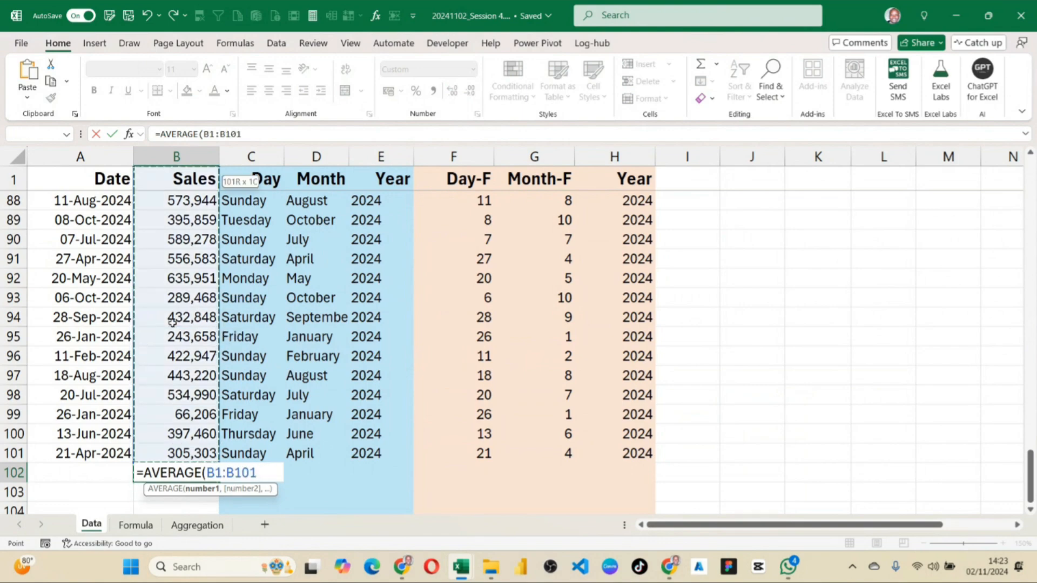
key(shift+Down)
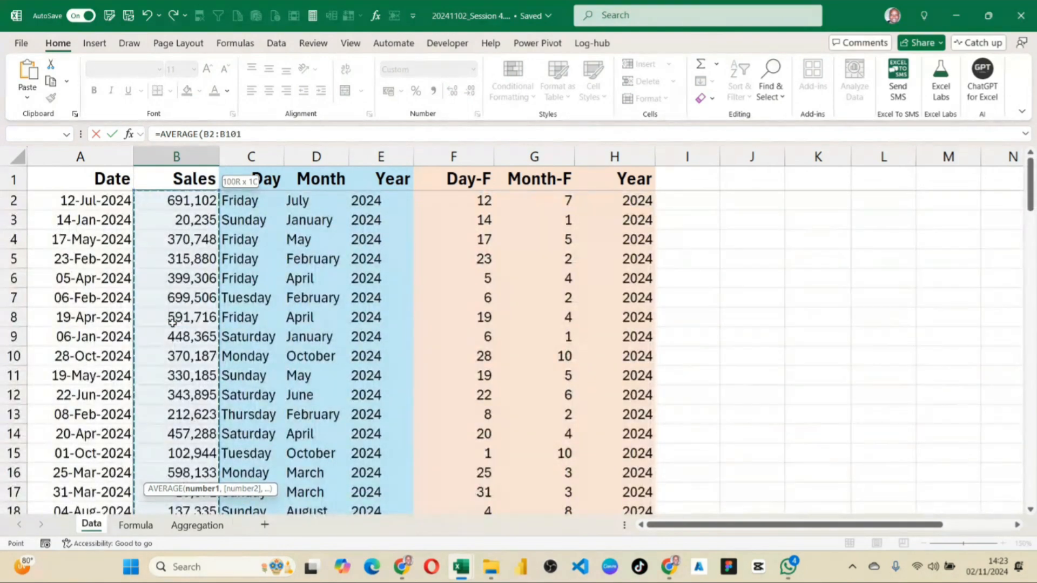
key(Return)
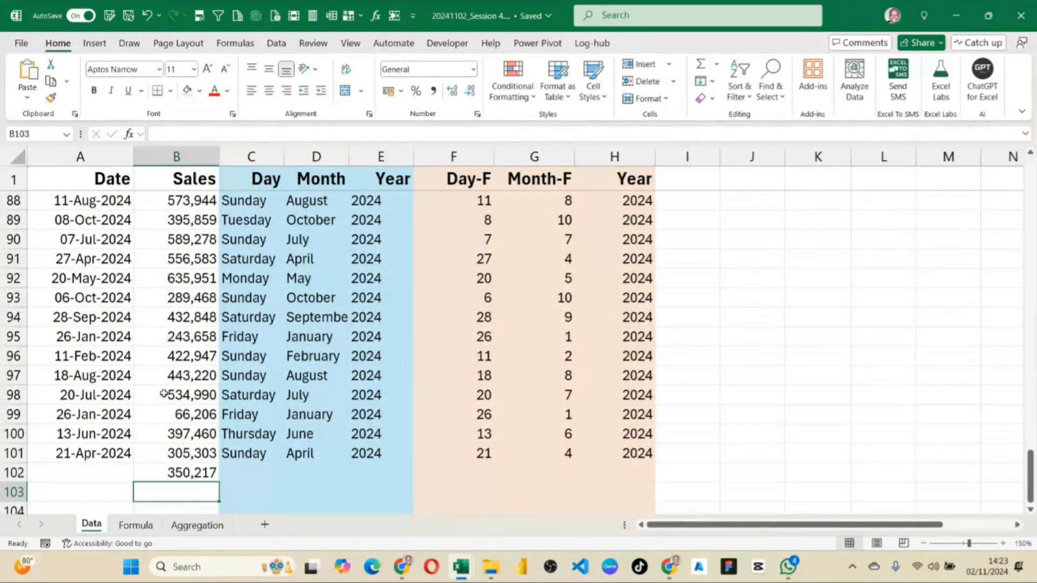
Clear the average formula from cell B102.
click(188, 471)
key(Delete)
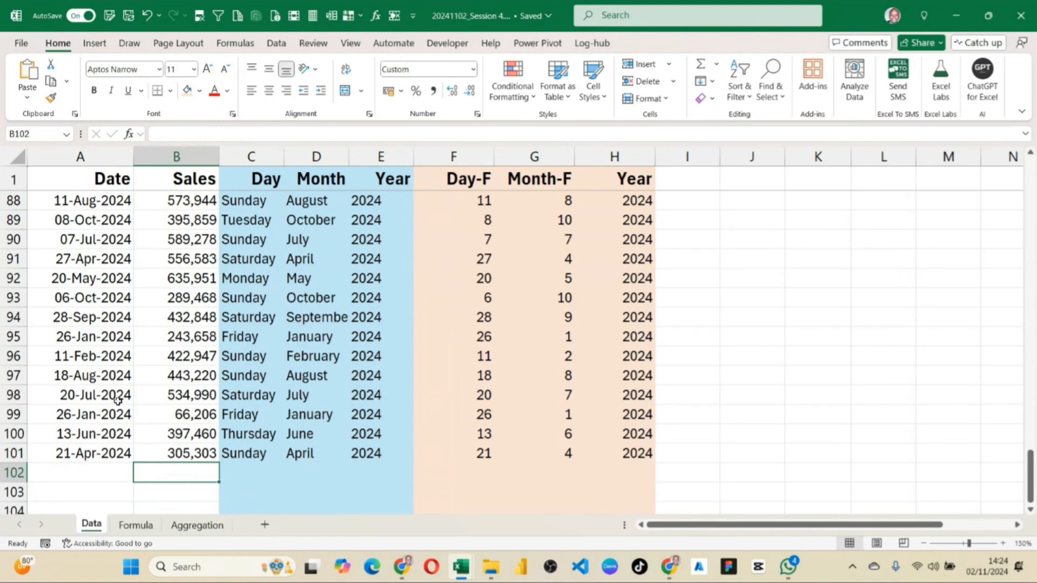
scroll(119, 404, down, 1)
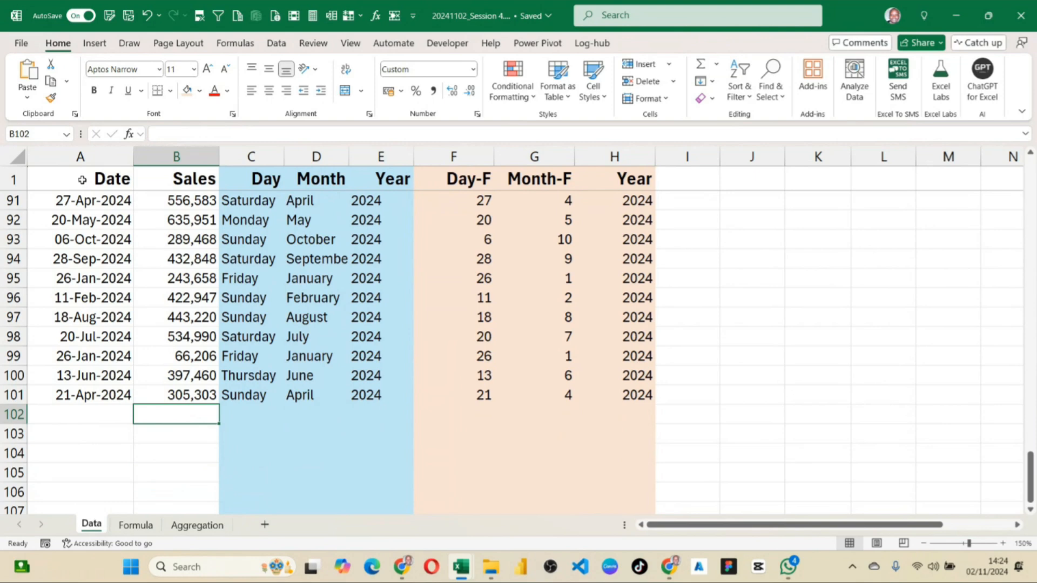
Copy the Date and Sales range A1:B6 from the Data sheet to K1 on the Aggregation sheet and fit columns K and L.
drag(85, 186, 148, 280)
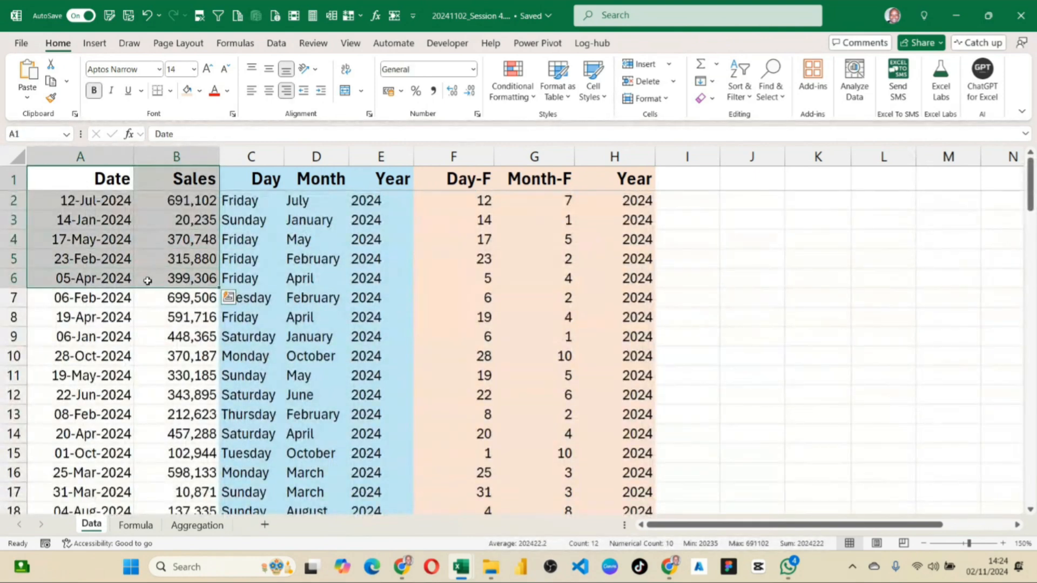
key(ctrl+c)
click(197, 524)
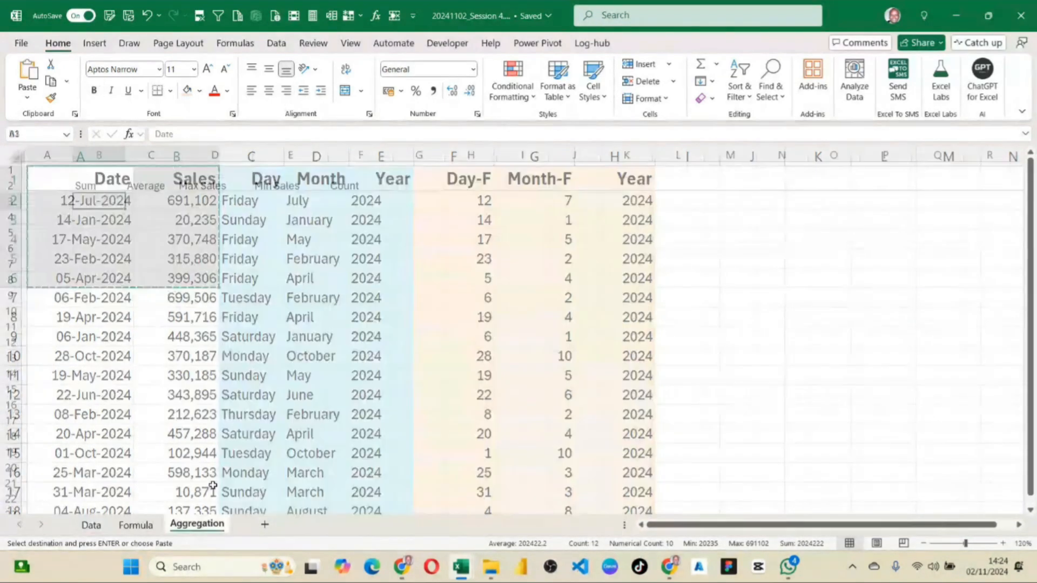
click(612, 172)
key(ctrl+v)
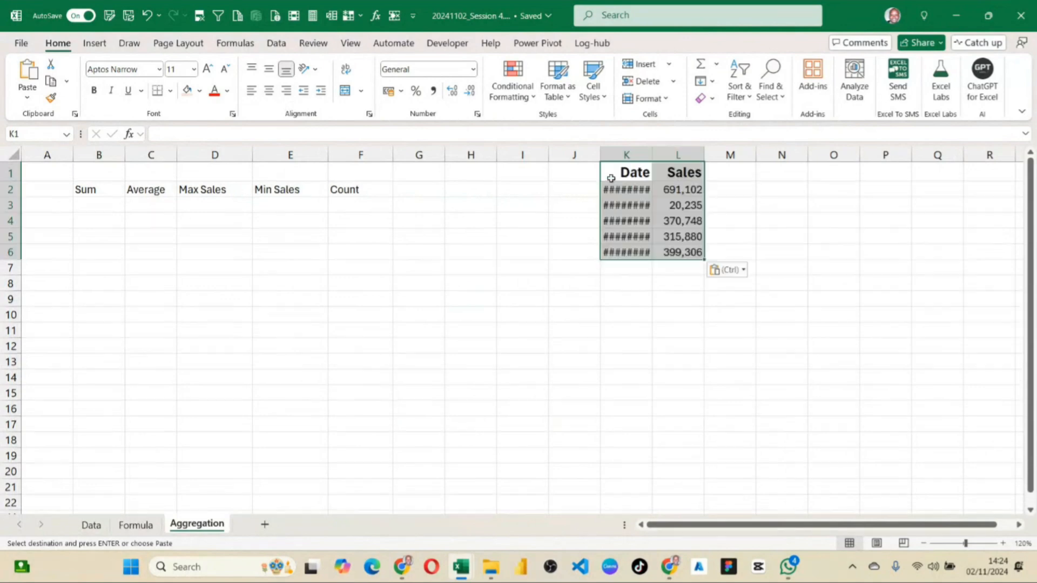
double_click(652, 155)
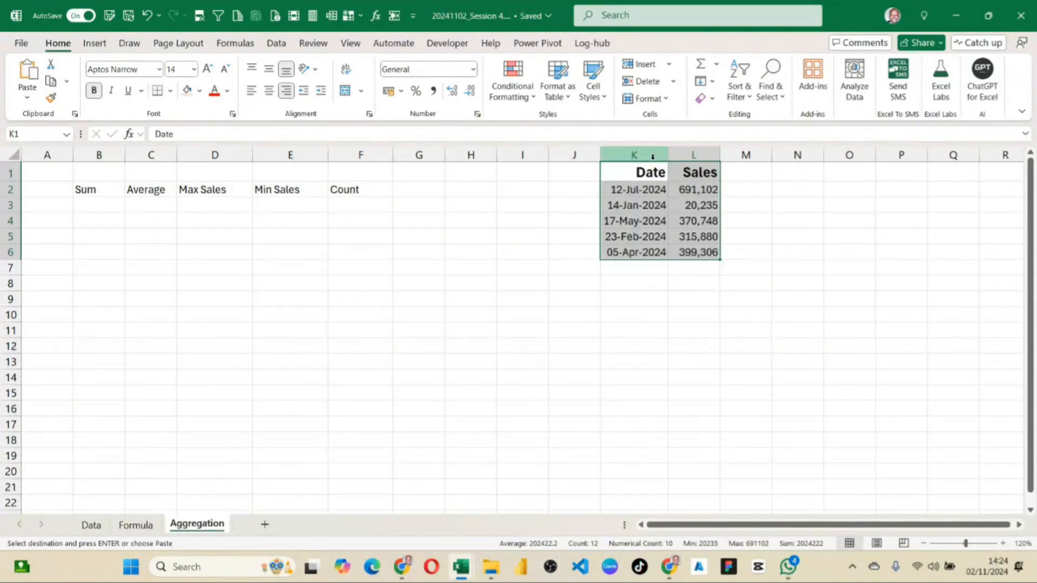
double_click(720, 155)
click(759, 390)
Enter the label Average in K7, below the copied dates.
click(713, 267)
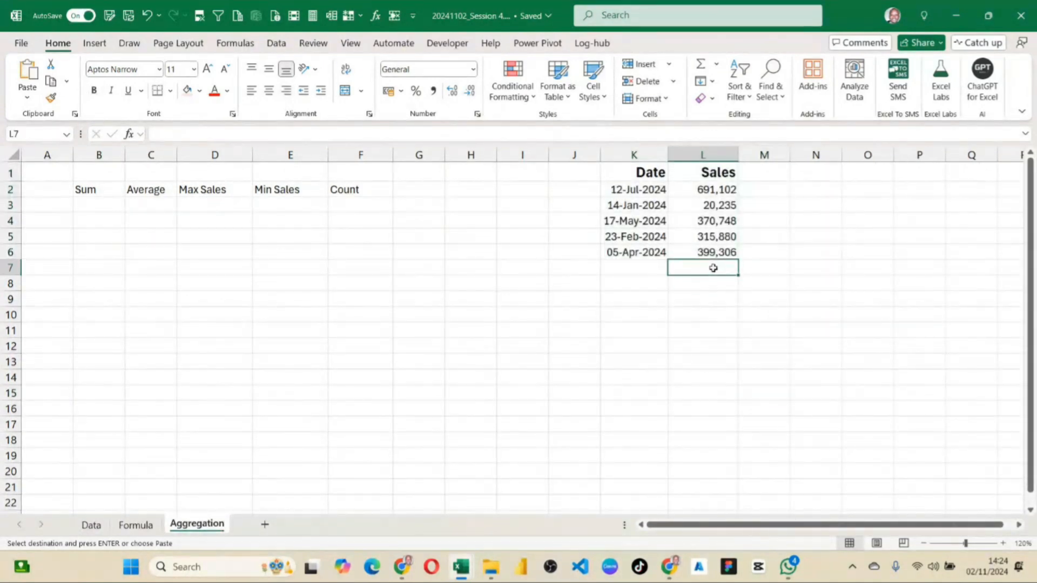
click(621, 269)
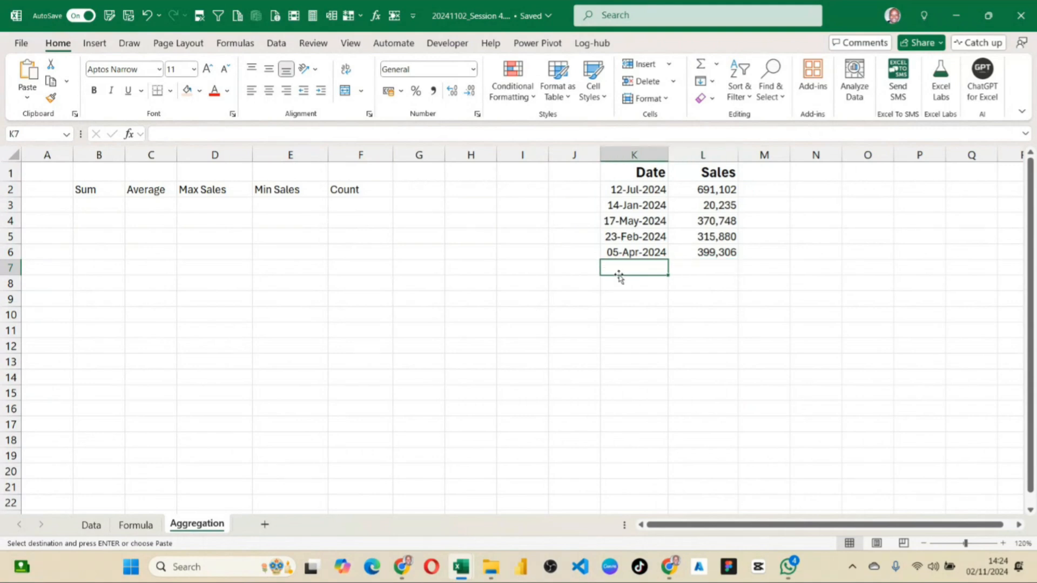
text(A)
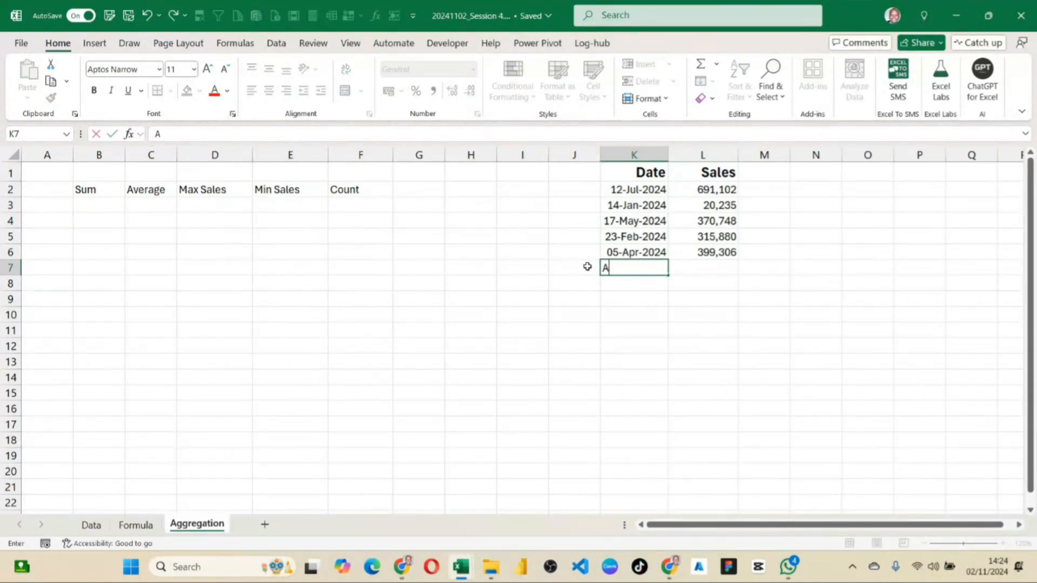
text(verage)
key(Return)
Start an AVERAGE formula in L7 with L2 as its first argument.
click(726, 269)
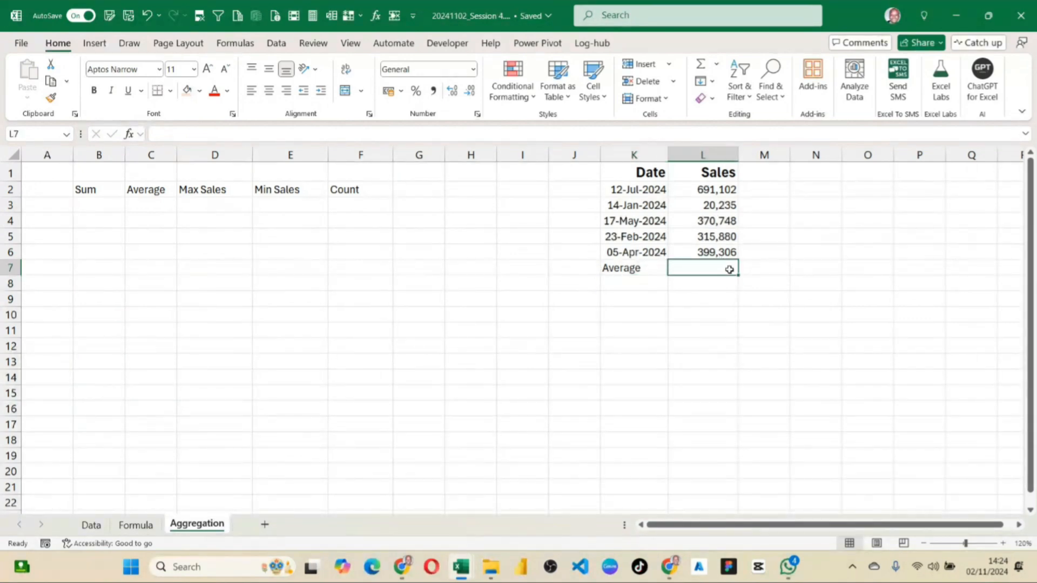
text(=avr)
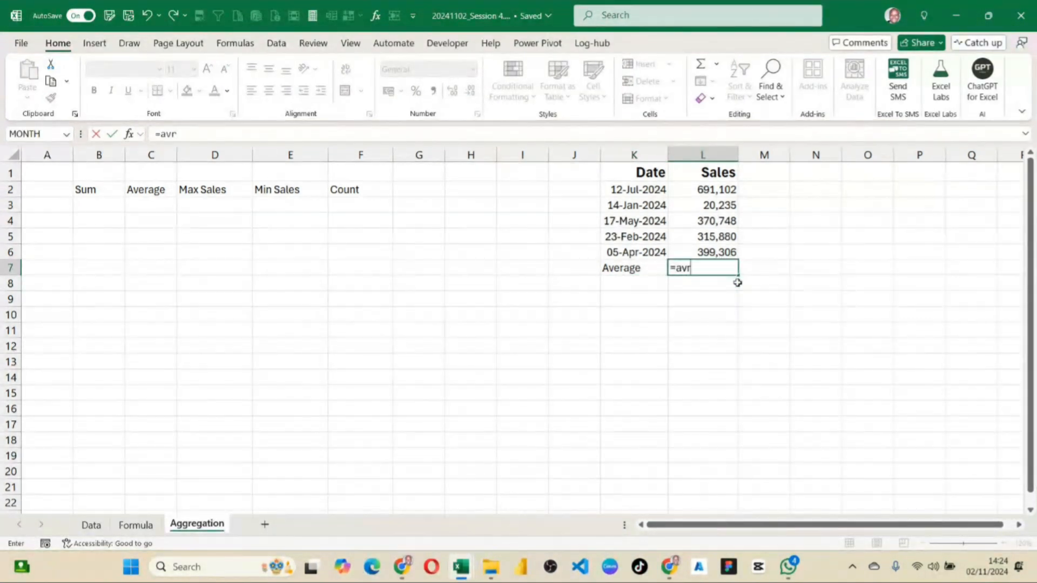
key(BackSpace)
text(ea)
key(BackSpace)
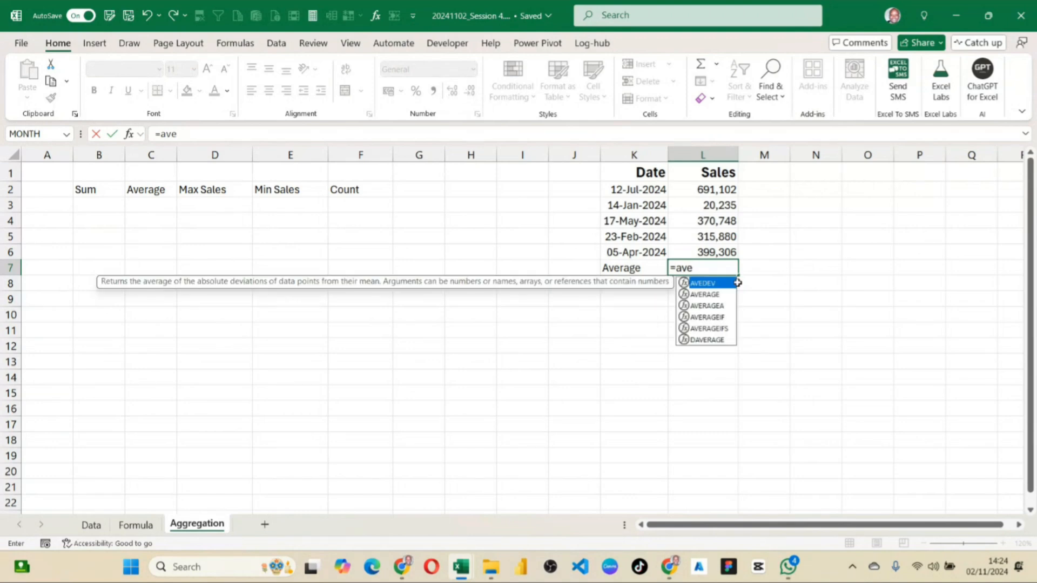
key(Down)
key(Tab)
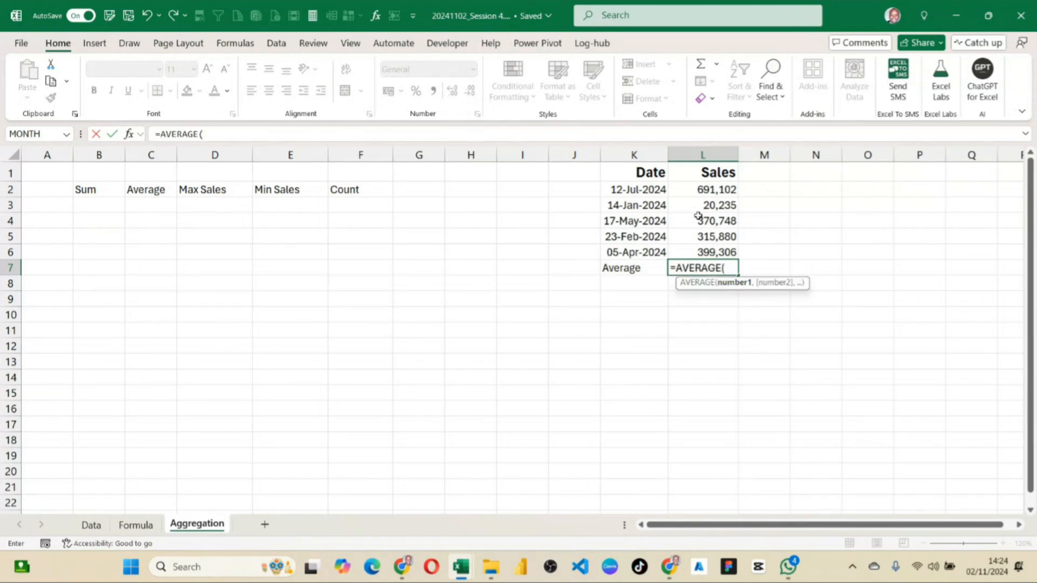
click(718, 190)
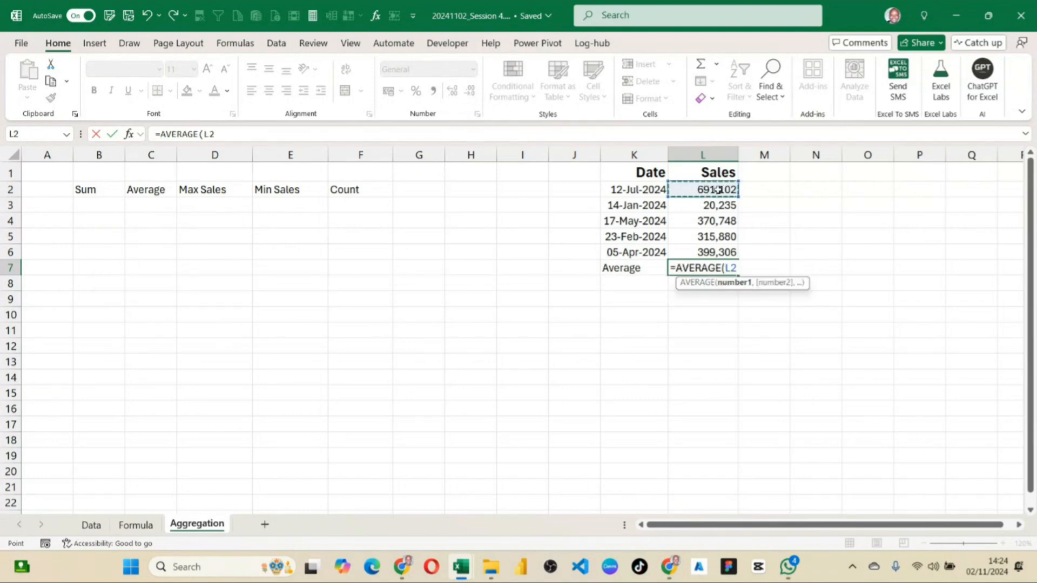
text(,)
click(721, 204)
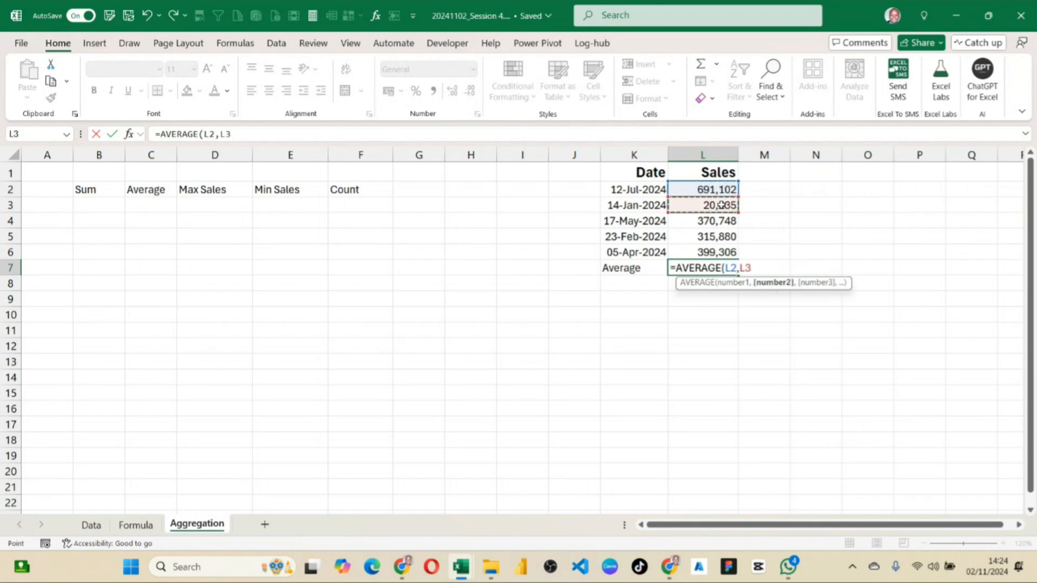
text(,)
click(719, 219)
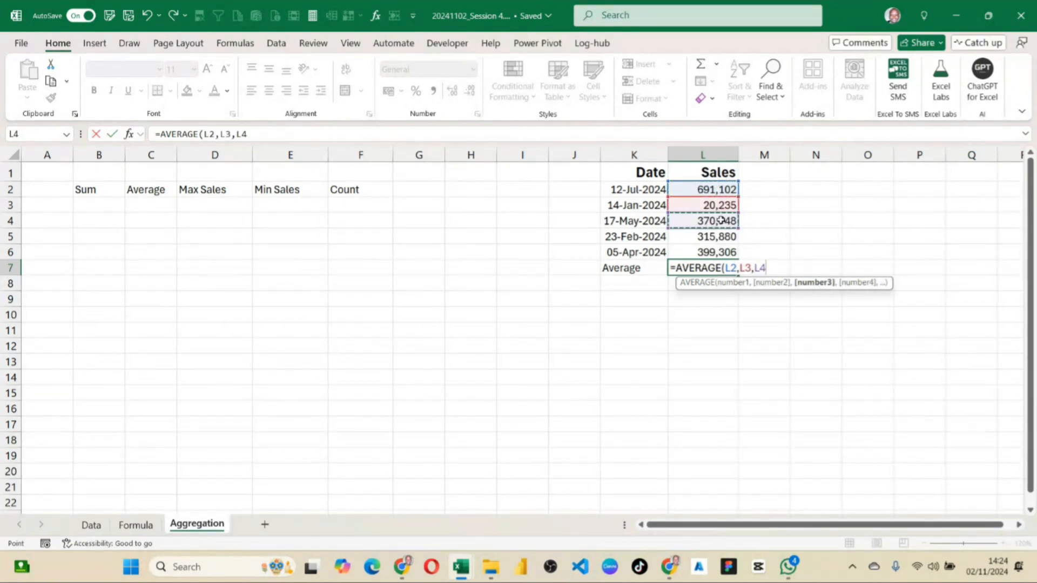
key(BackSpace)
key(ctrl+z)
key(ctrl+z)
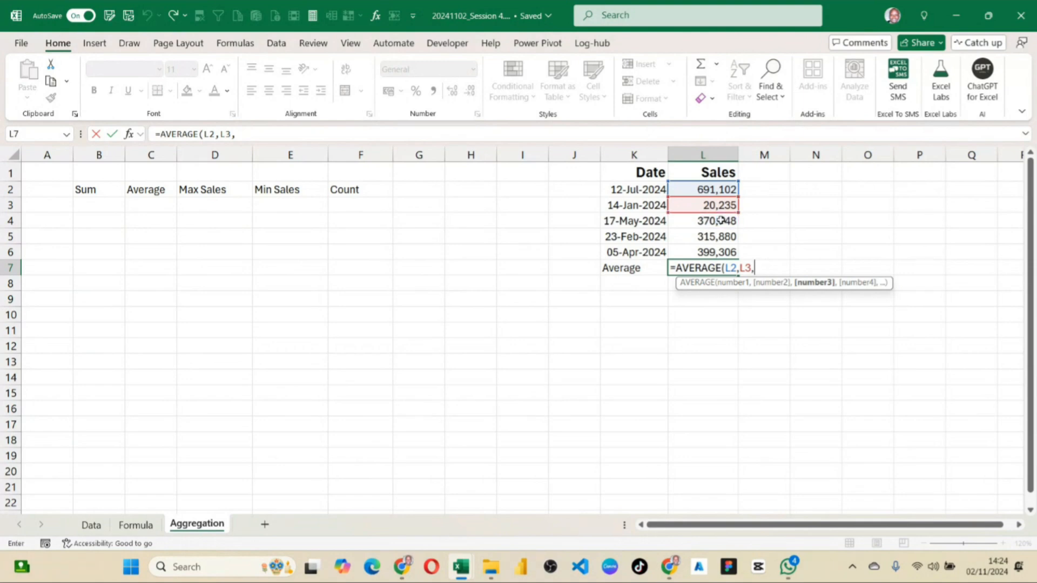
key(ctrl+z)
key(BackSpace)
key(BackSpace)
key(BackSpace)
key(BackSpace)
key(BackSpace)
key(BackSpace)
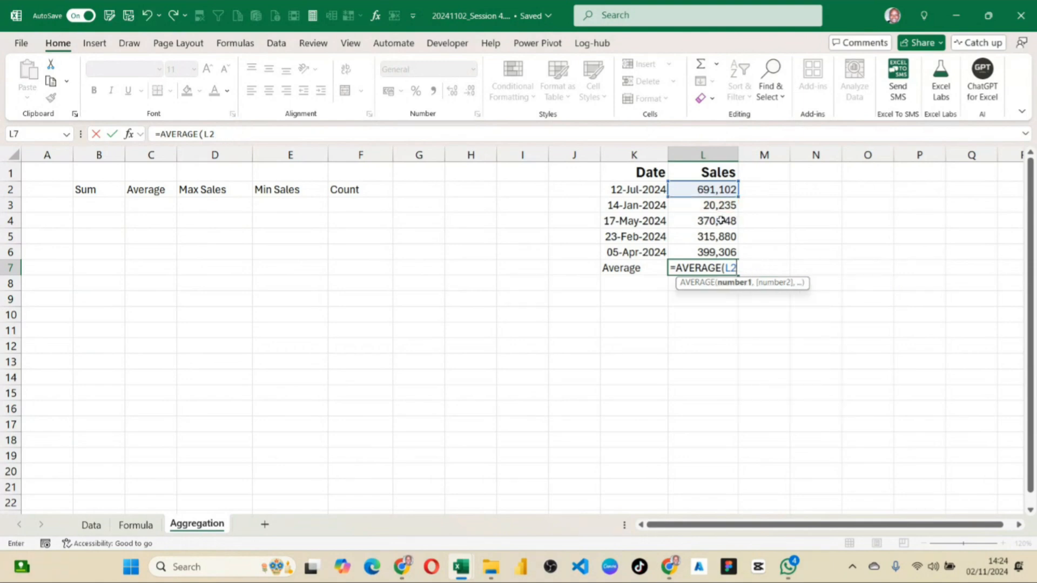
Add L5 as the second argument and complete the formula in L7 as =AVERAGE(L2,L5).
text(,)
click(721, 236)
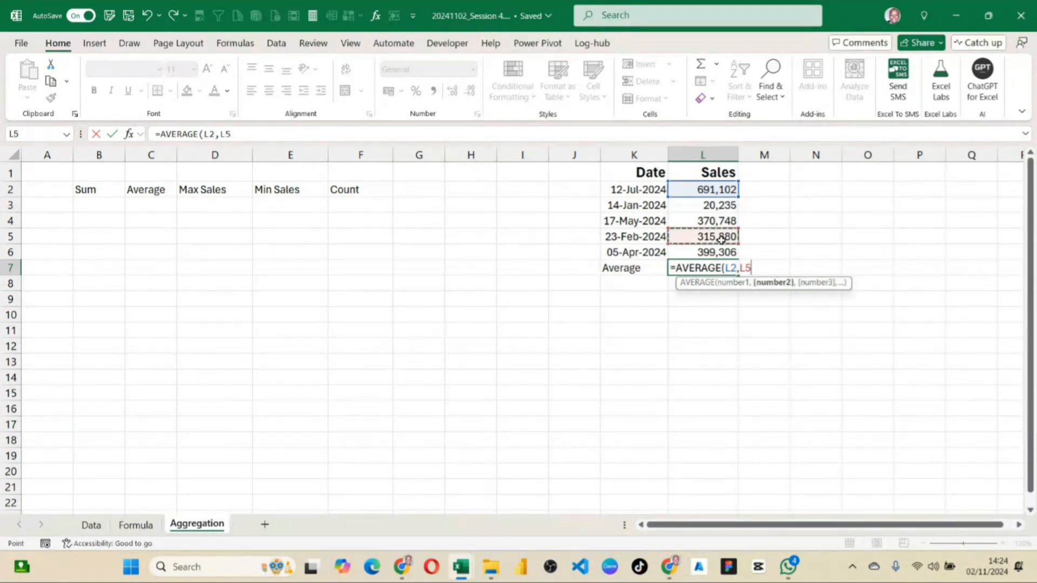
key(Return)
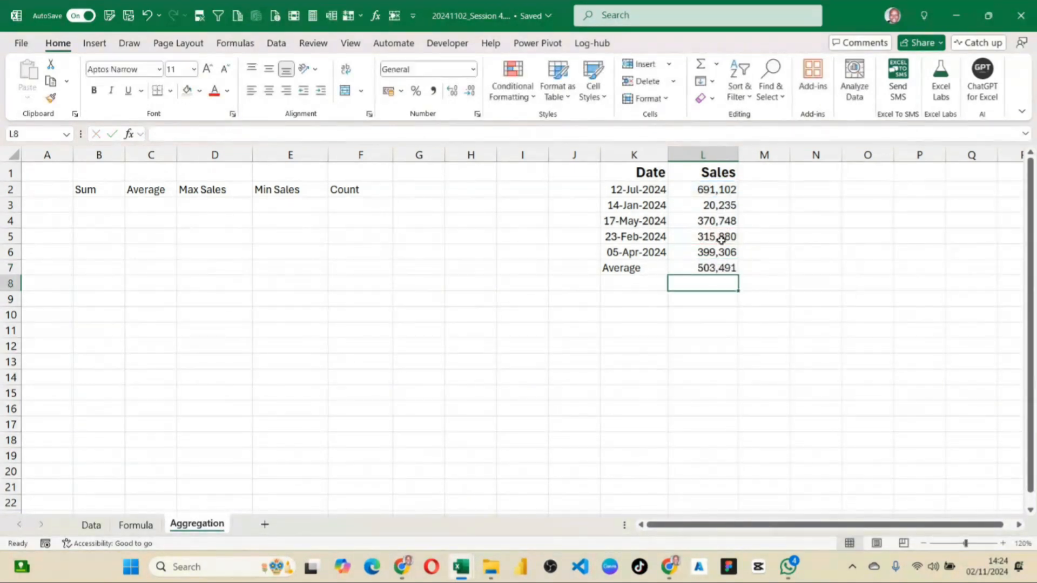
click(706, 269)
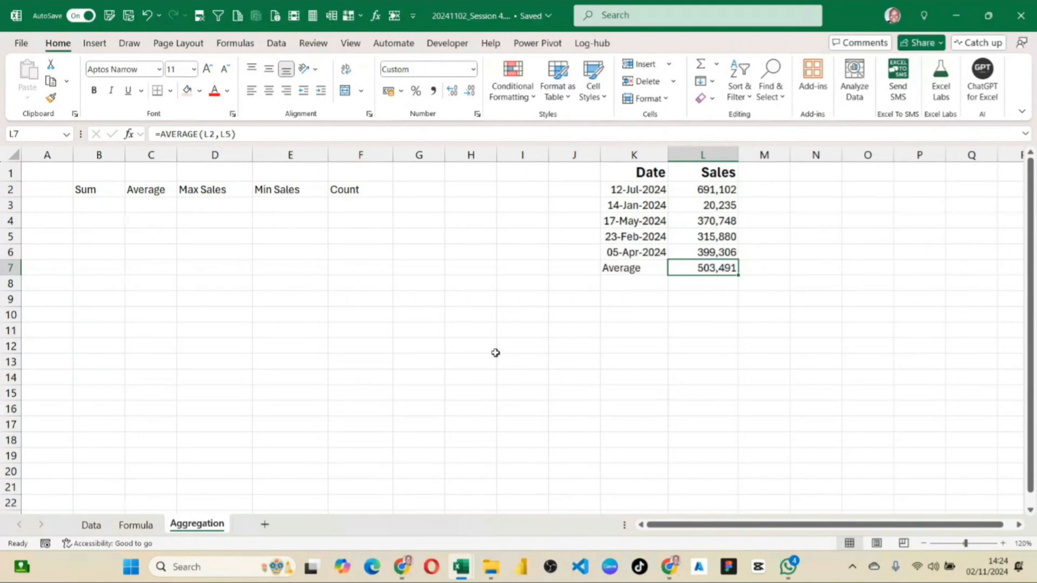
Change the formula in L7 to =AVERAGE(L2:L6) and fill the Average row K7:L7 with light orange.
click(236, 134)
key(BackSpace)
key(BackSpace)
key(BackSpace)
key(BackSpace)
key(BackSpace)
key(BackSpace)
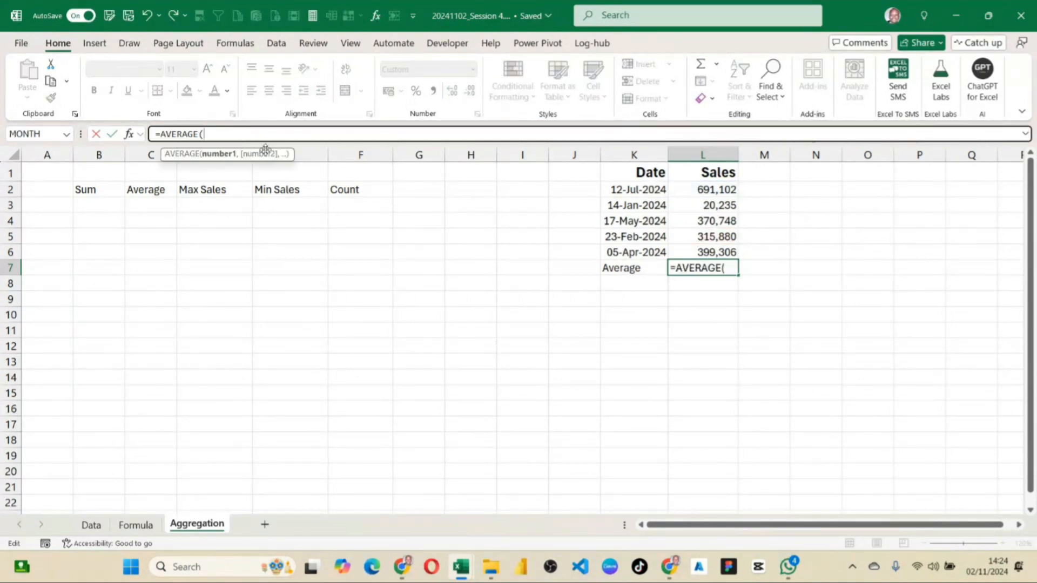
click(725, 269)
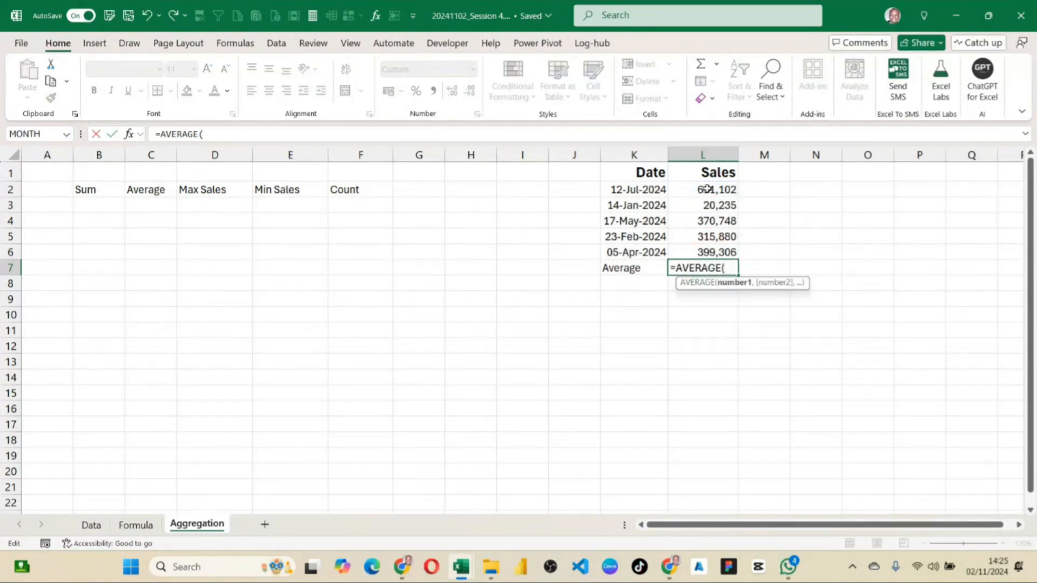
drag(707, 189, 711, 250)
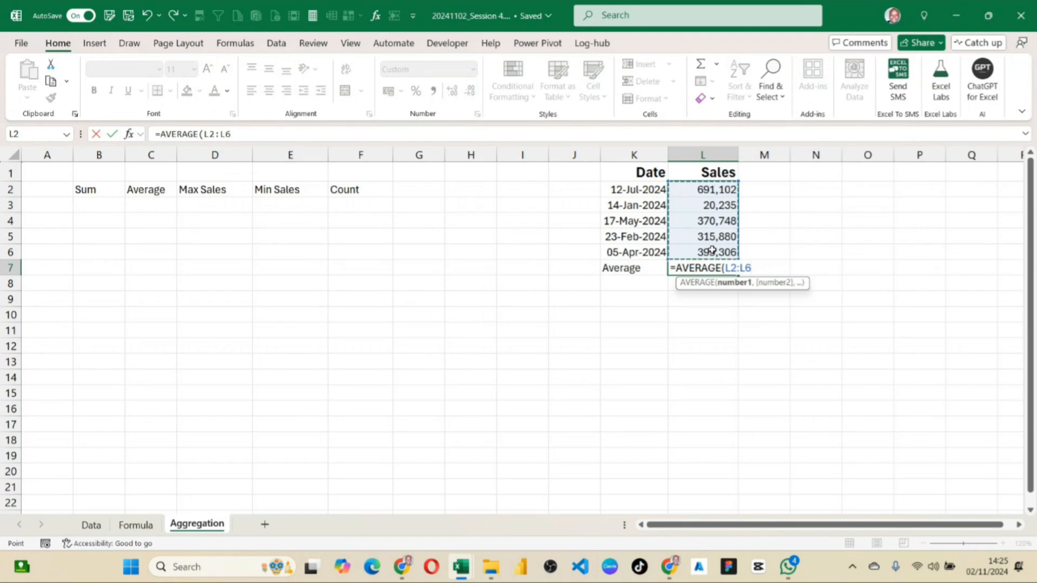
key(Return)
click(727, 268)
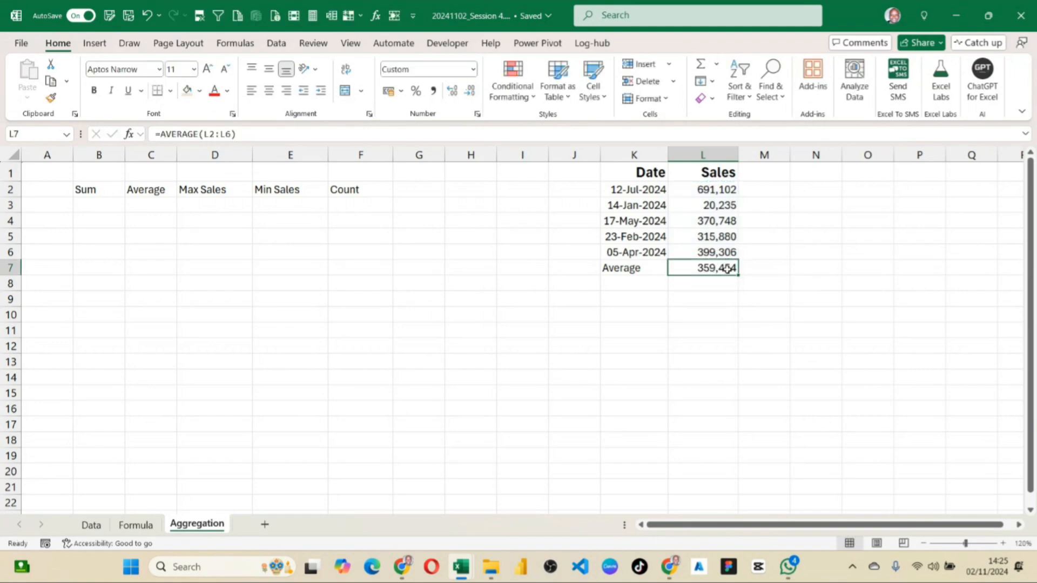
drag(633, 272, 702, 269)
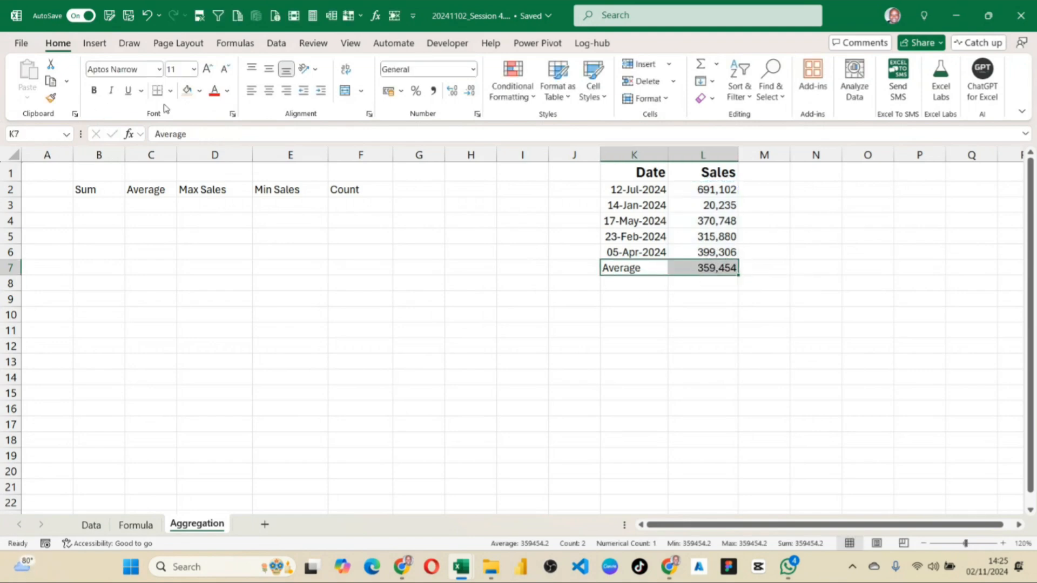
click(187, 93)
Enter the label Sum in K8 and the formula =SUM(L2:L6) in L8.
click(642, 284)
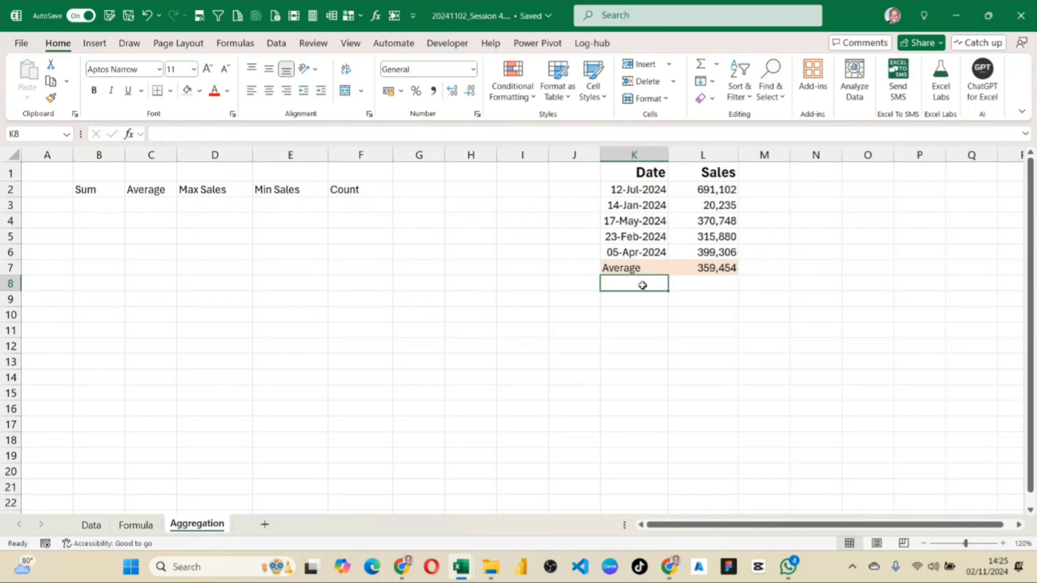
text(Su)
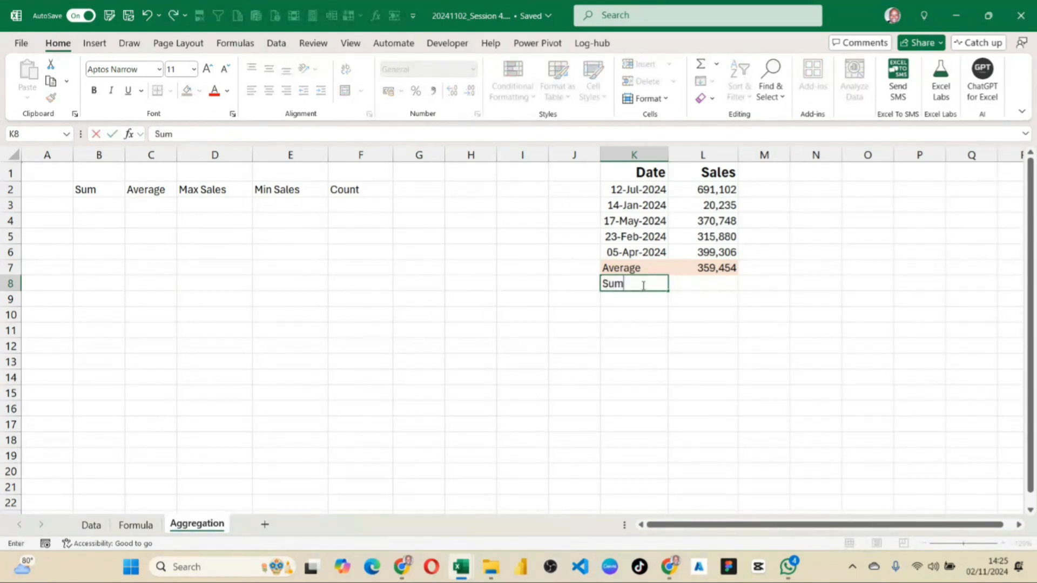
text(m)
key(Tab)
text(=SUM()
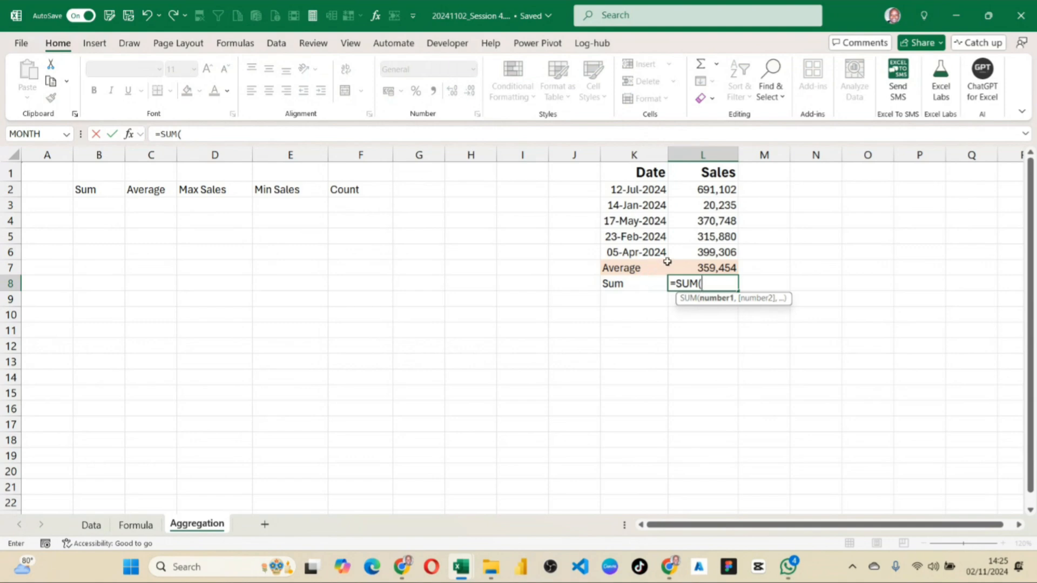
drag(724, 252, 720, 191)
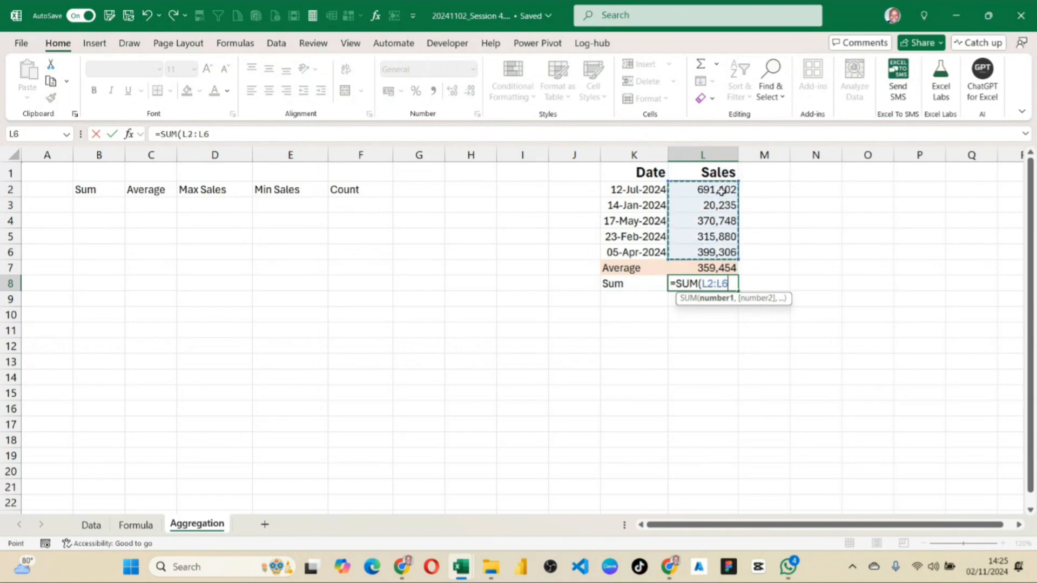
key(Return)
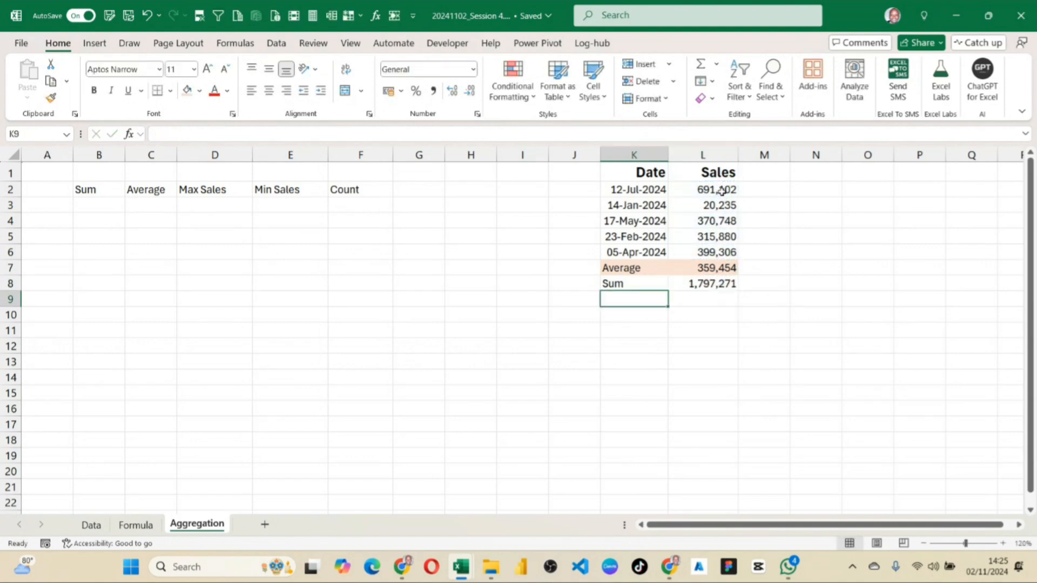
click(719, 281)
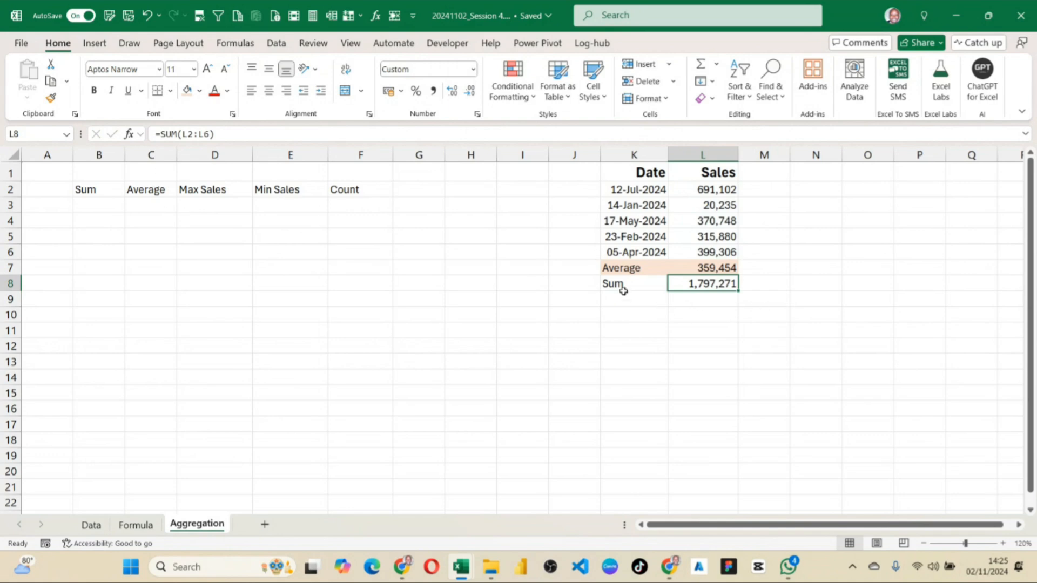
Fill the Sum row K8:L8 with light green.
drag(623, 291, 694, 283)
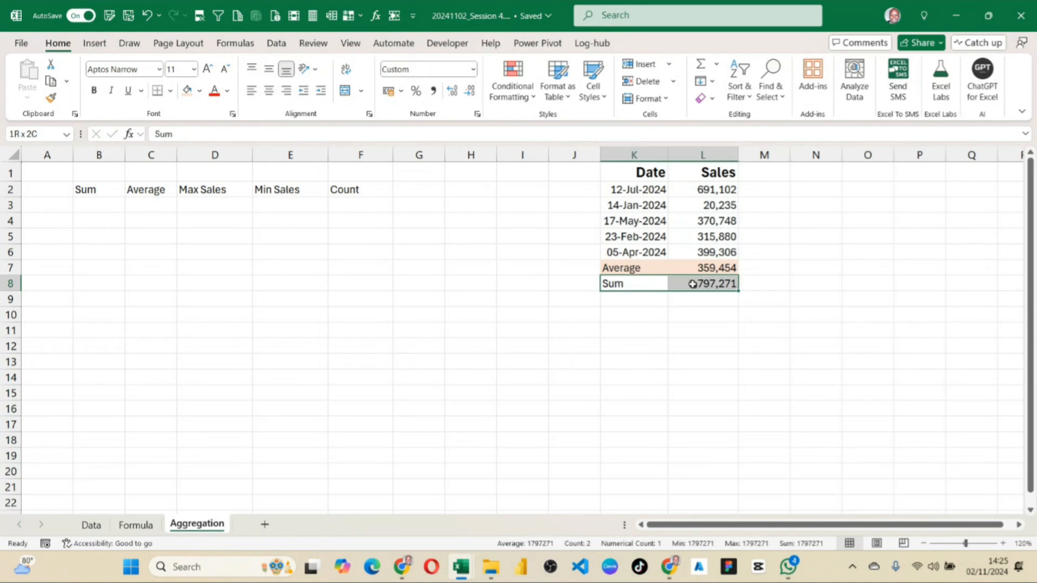
click(200, 91)
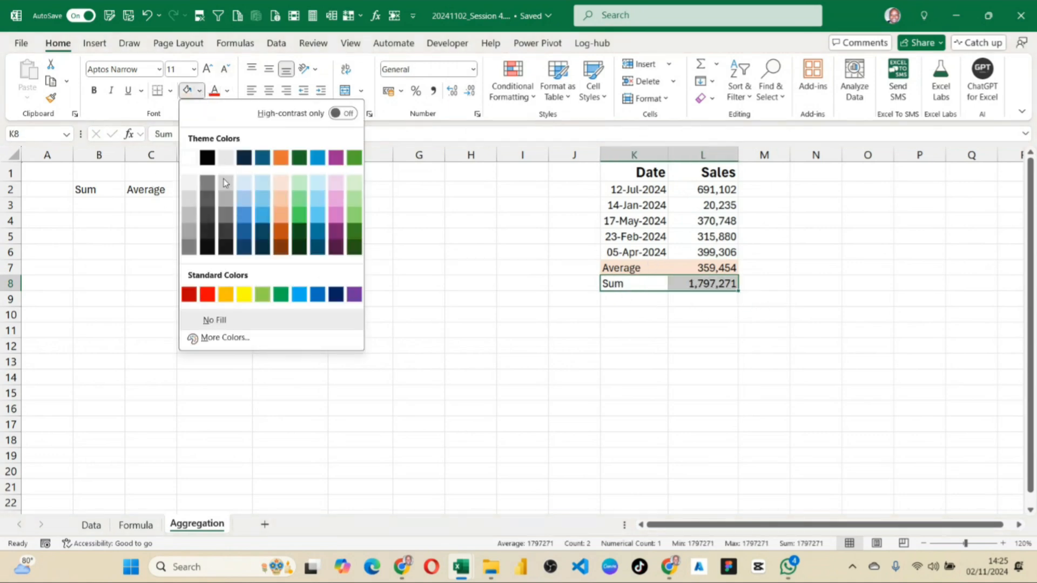
click(354, 187)
click(675, 331)
Enter the label Max in K9 and the formula =MAX(L2:L6) in L9.
click(648, 301)
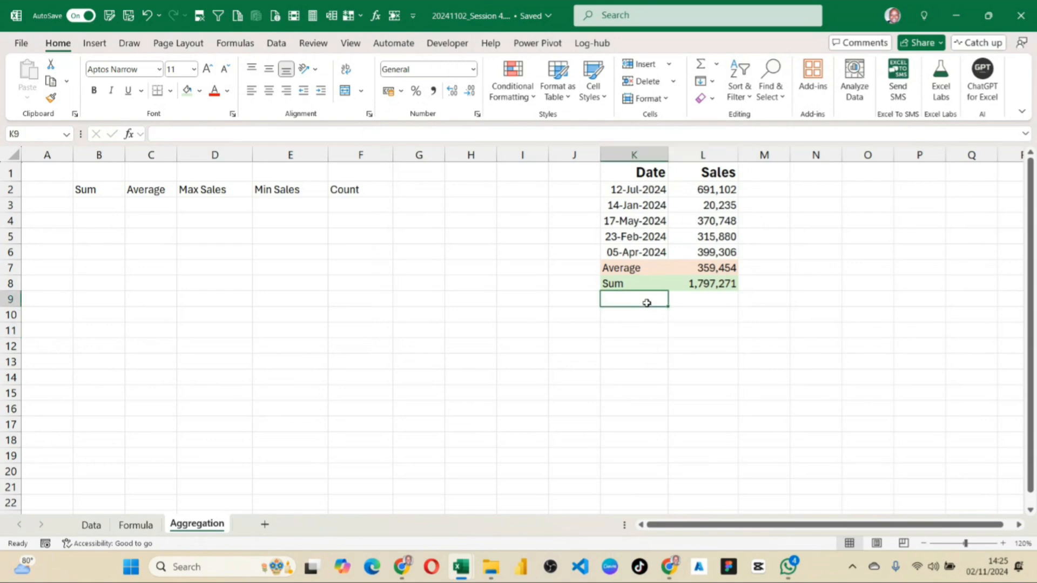
text(Ma)
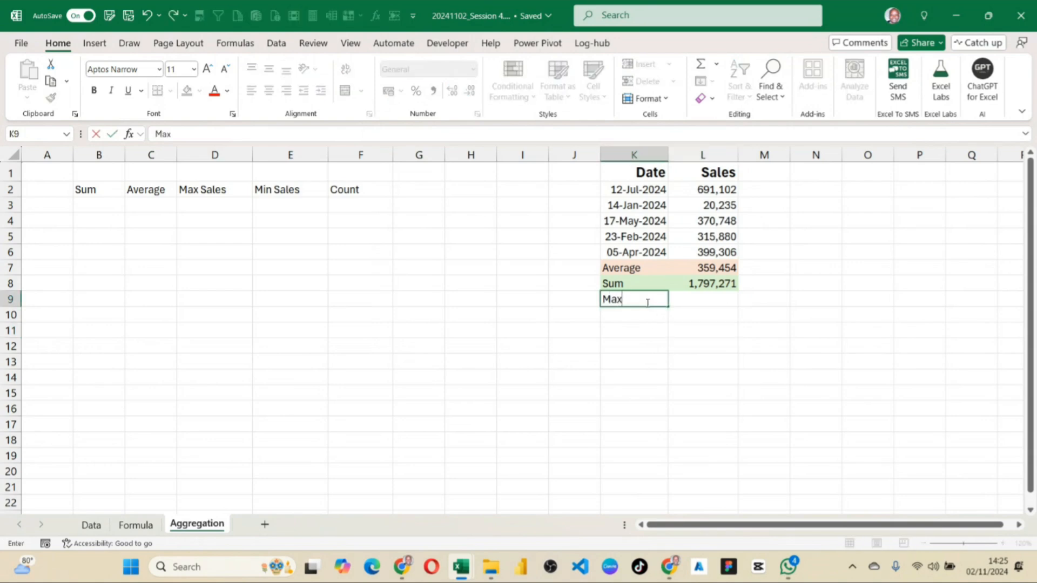
text(x)
click(686, 300)
text(=)
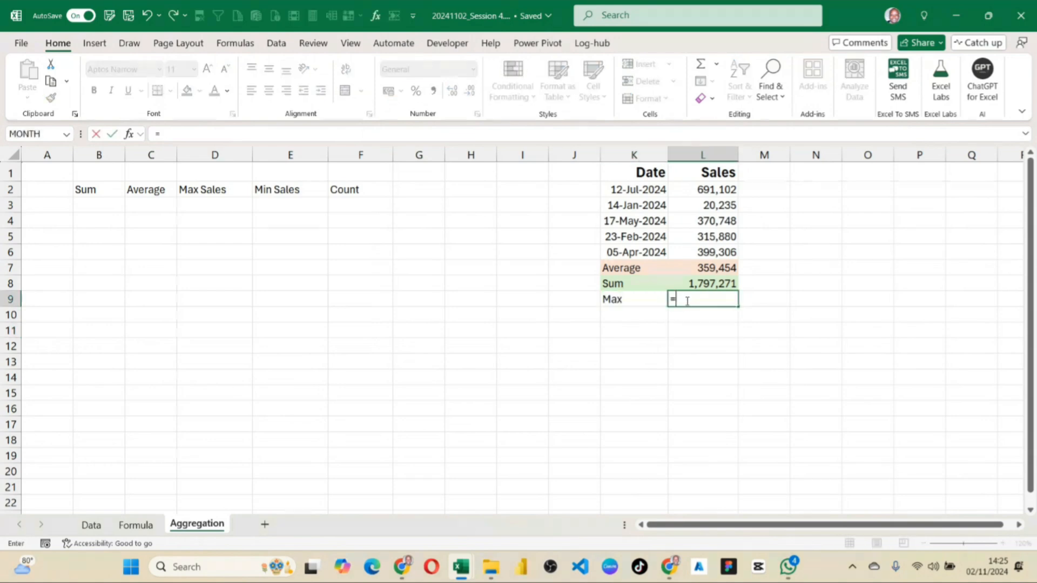
text(max)
key(Tab)
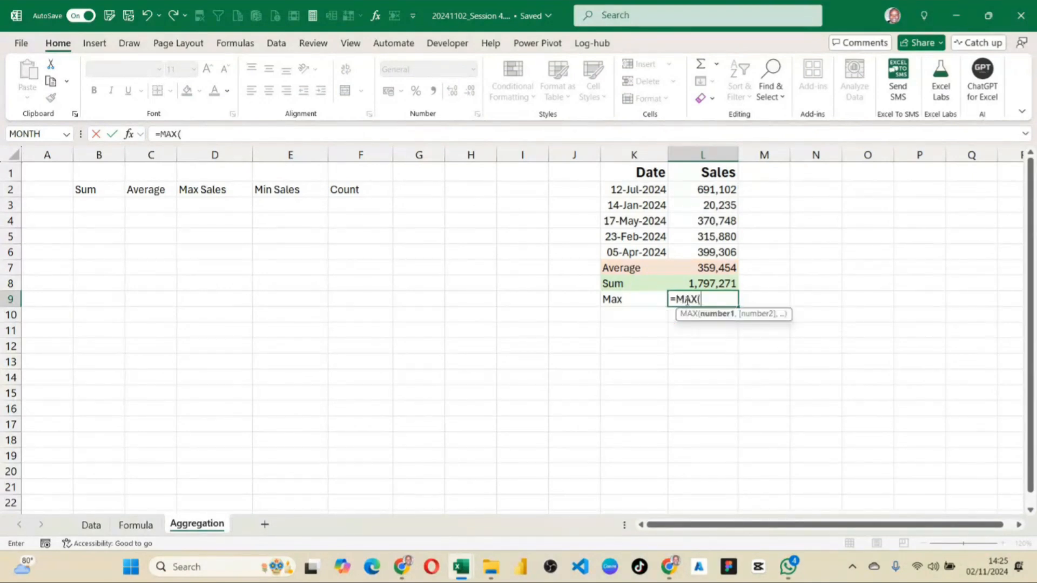
drag(703, 192, 708, 248)
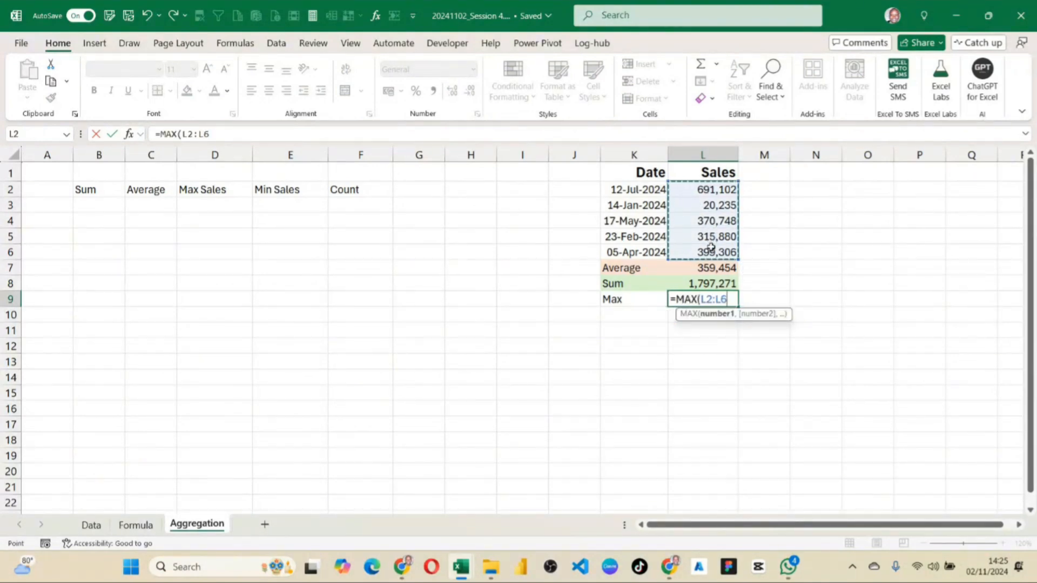
key(Return)
Try a red font colour on the Max result in L9 and its source value in L2, and undo it.
click(708, 299)
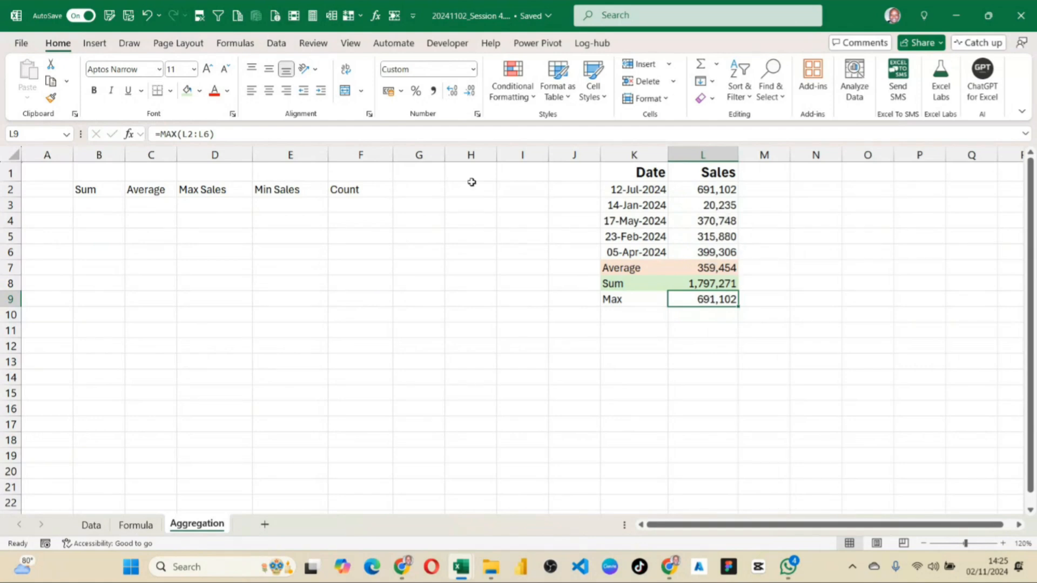
ctrl+click(722, 188)
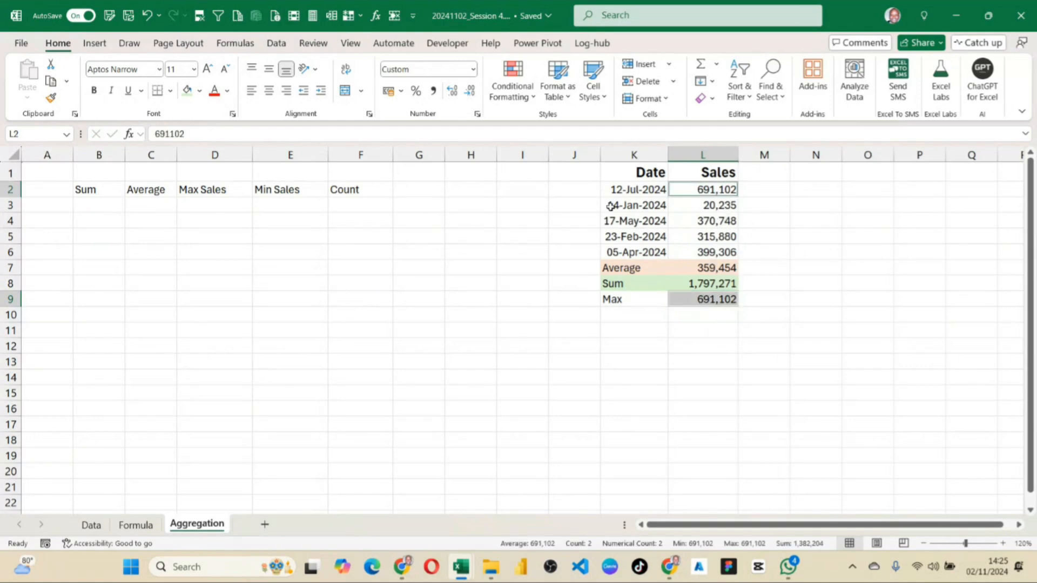
click(214, 92)
click(215, 91)
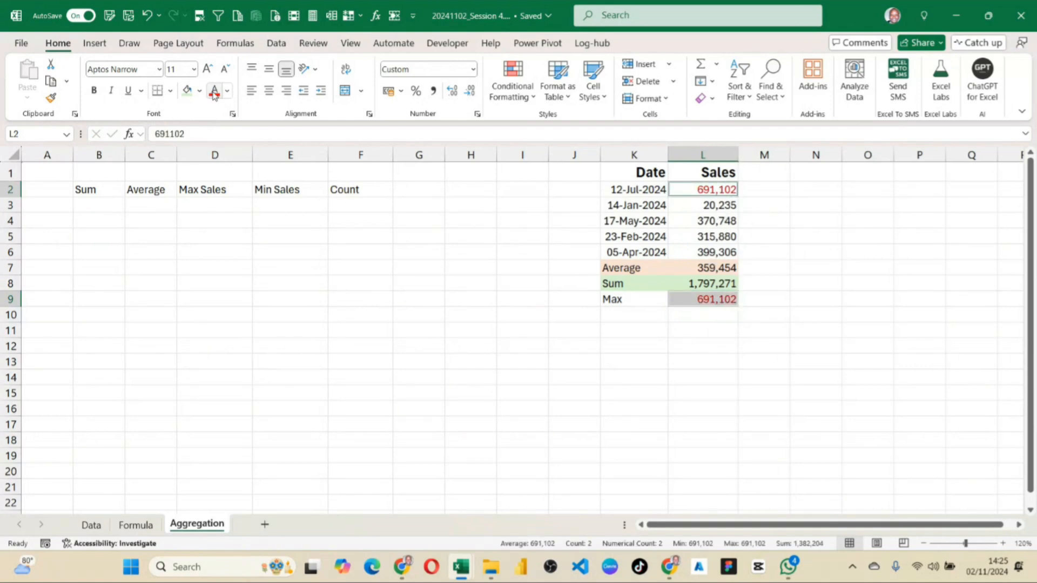
key(ctrl+z)
Fill cells L2 and L9 with the orange theme colour.
click(199, 91)
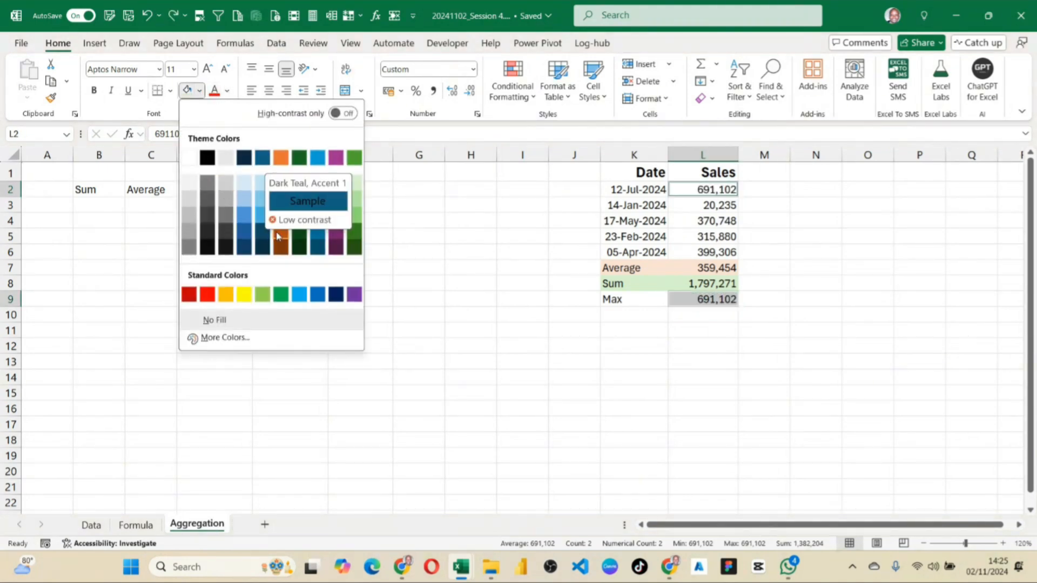
click(280, 158)
click(918, 400)
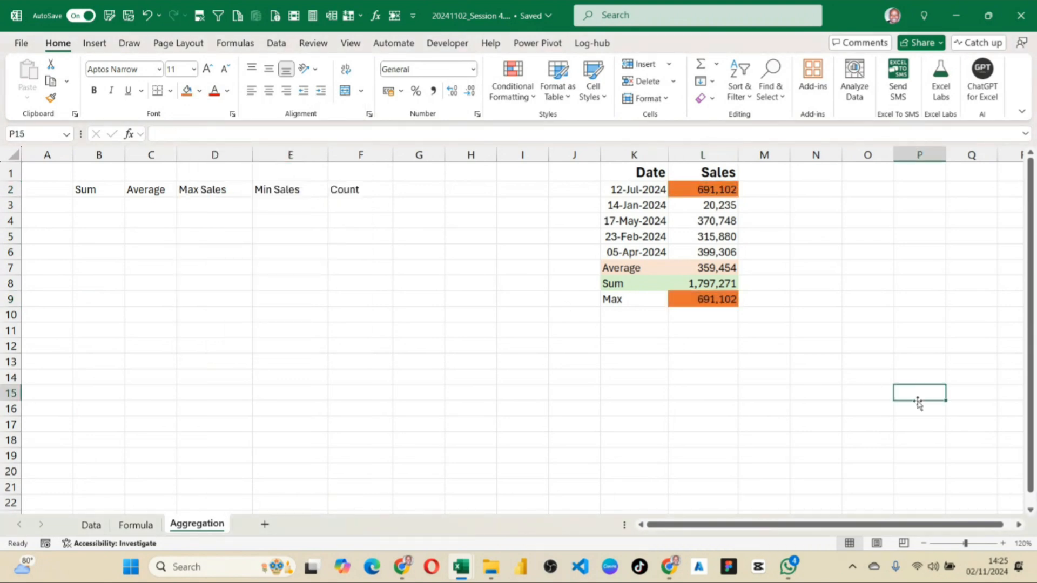
Enter the label Min in K10 and the formula =MIN(L2:L6) in L10.
click(663, 318)
text(Min)
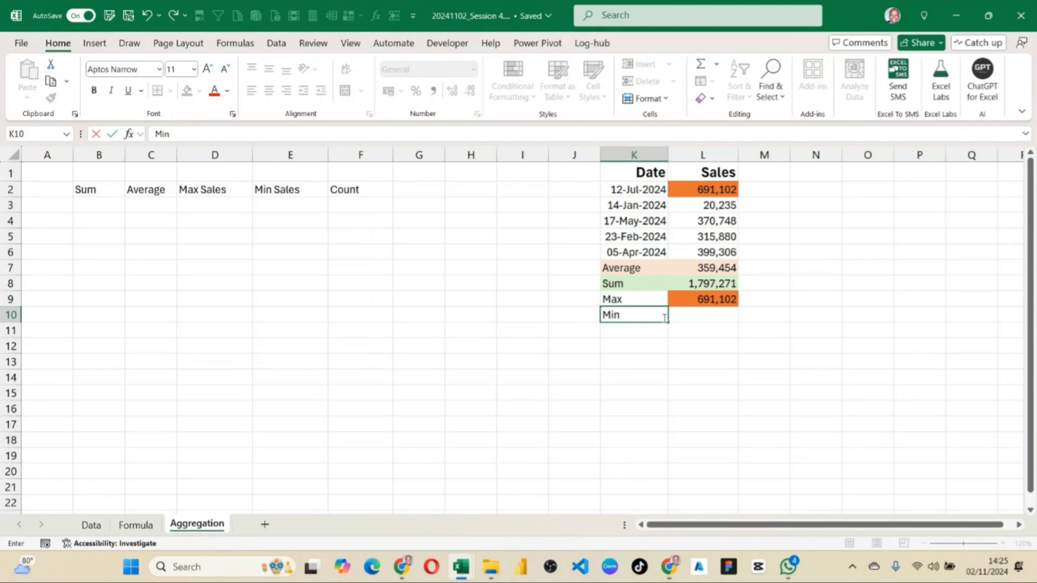
click(679, 322)
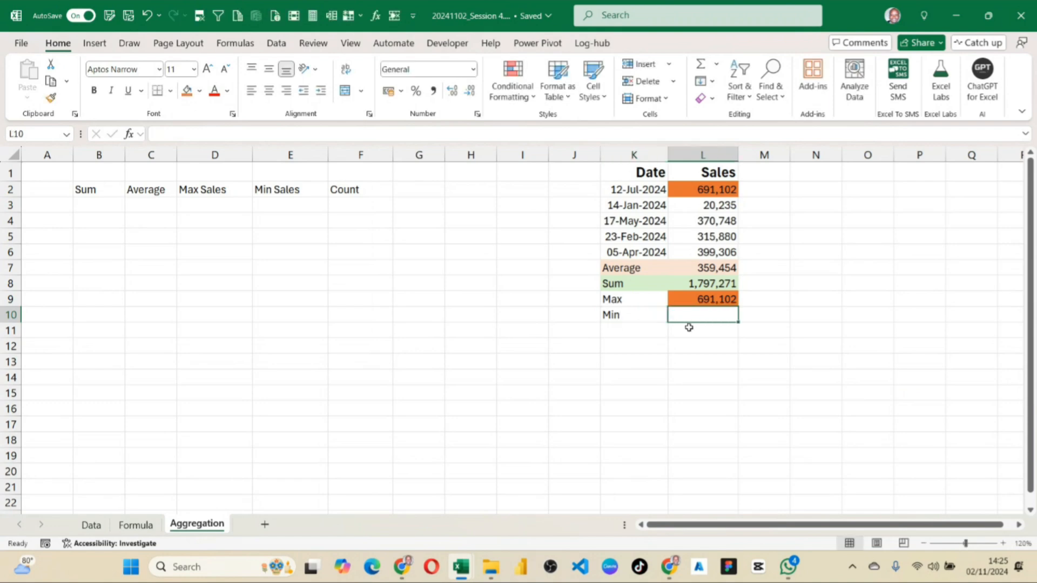
text(=min)
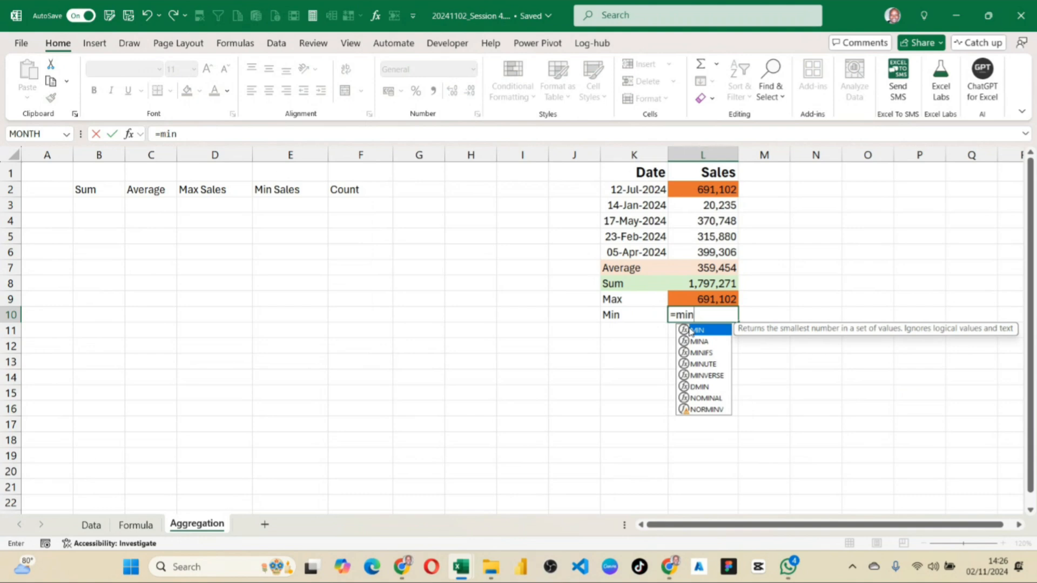
double_click(690, 330)
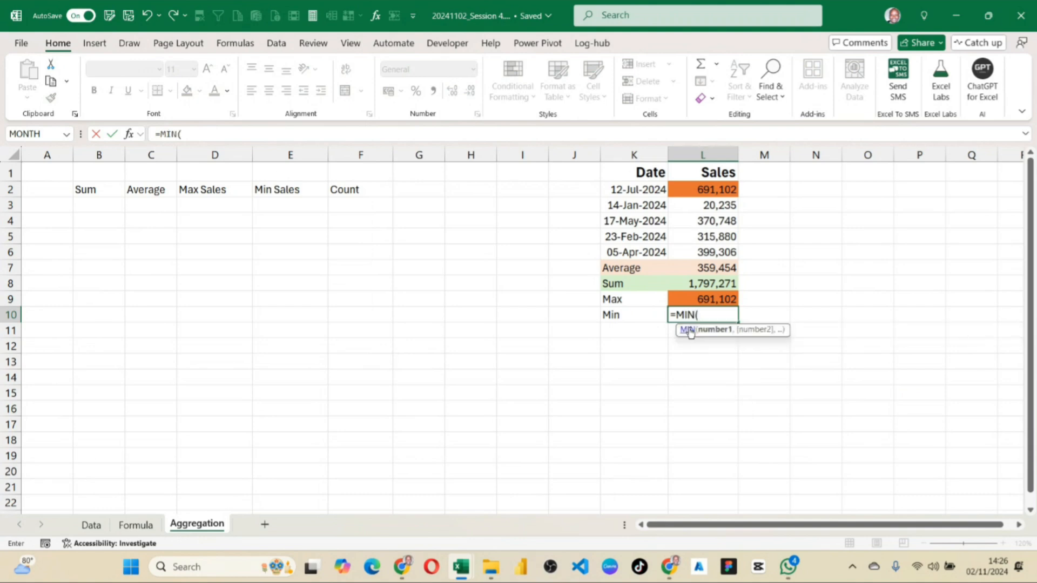
drag(713, 189, 719, 252)
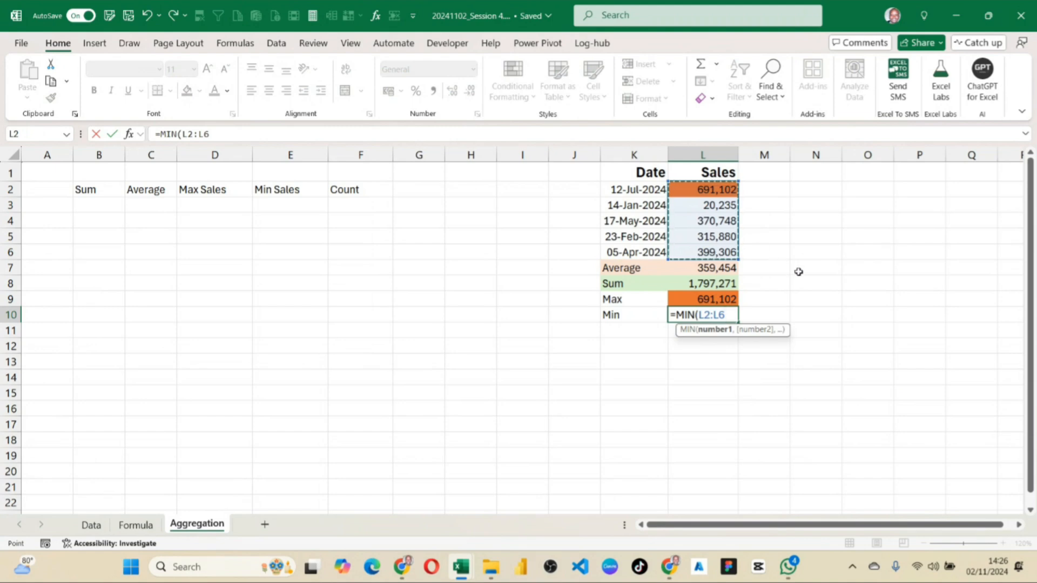
key(Return)
Fill the Min result in L10 and its source value in L3 with the standard red colour.
click(721, 313)
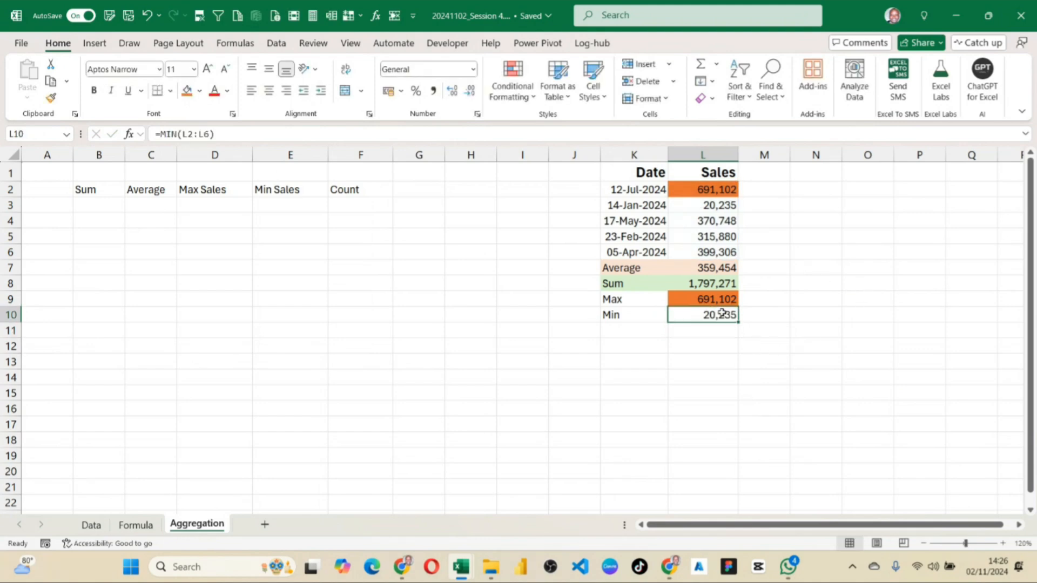
ctrl+click(721, 208)
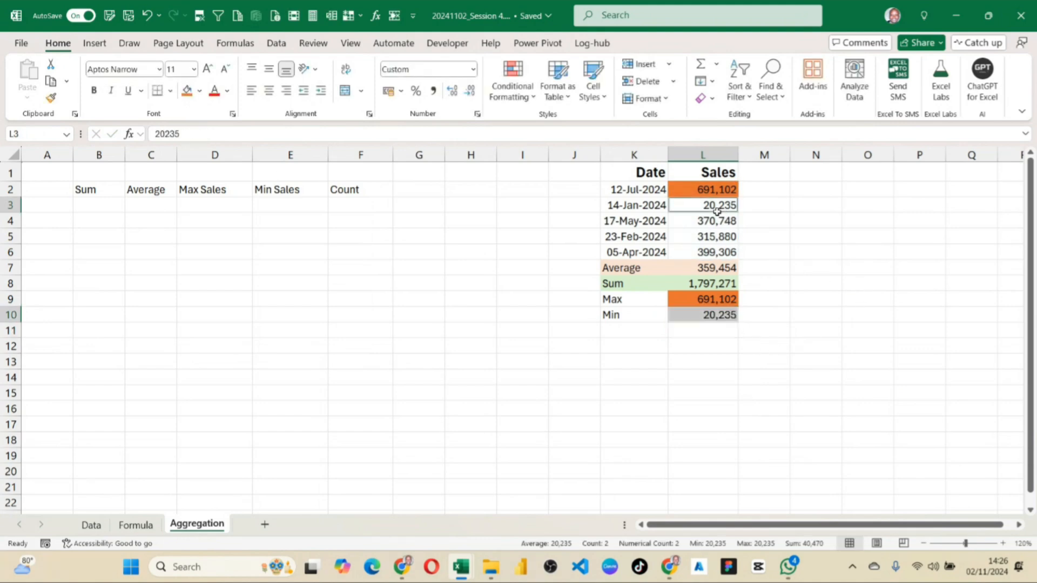
click(199, 93)
click(206, 299)
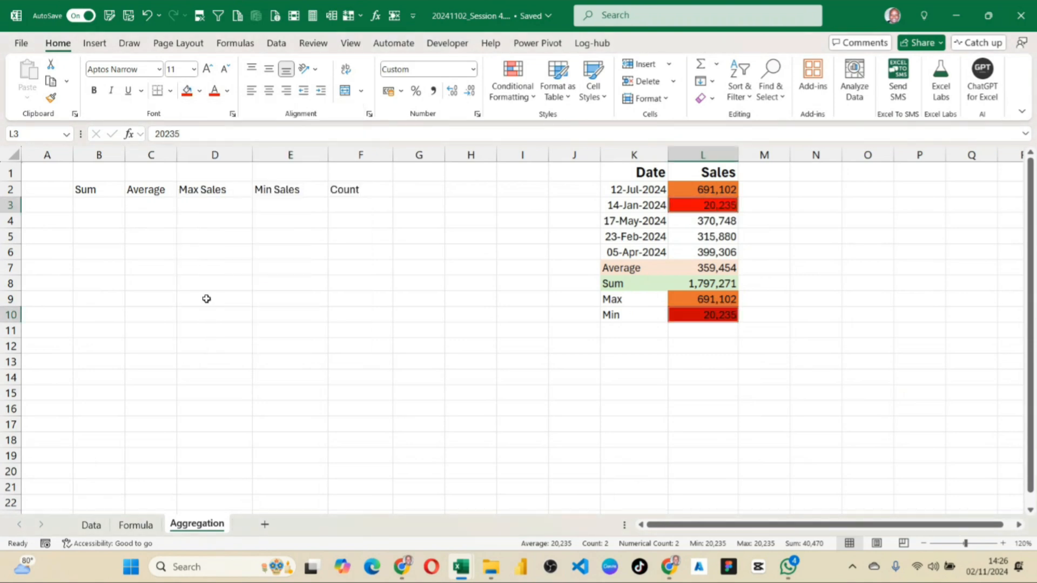
Fill the Max result in L9 and its source value in L2 with medium green.
click(694, 296)
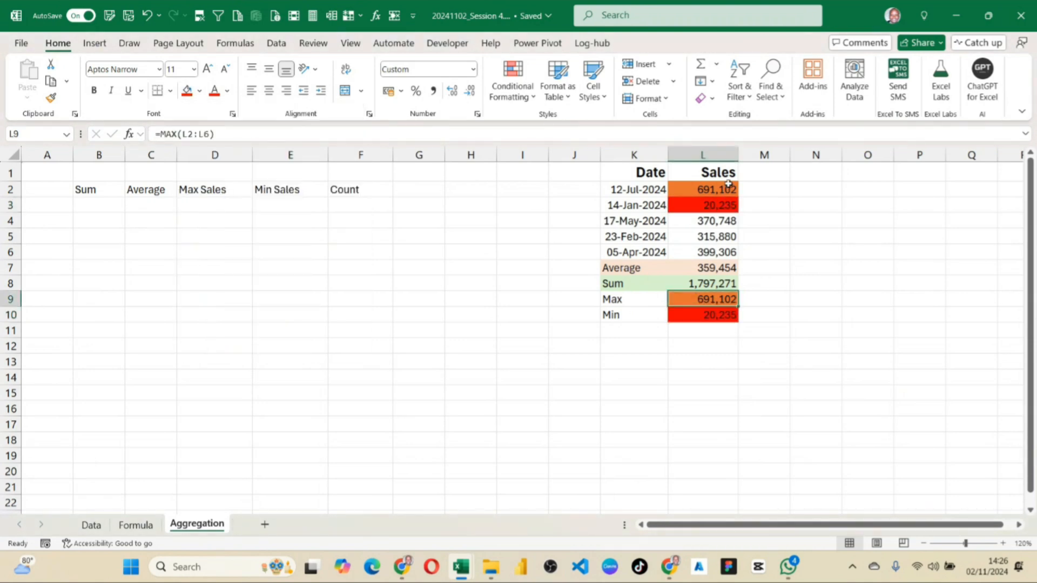
ctrl+click(728, 184)
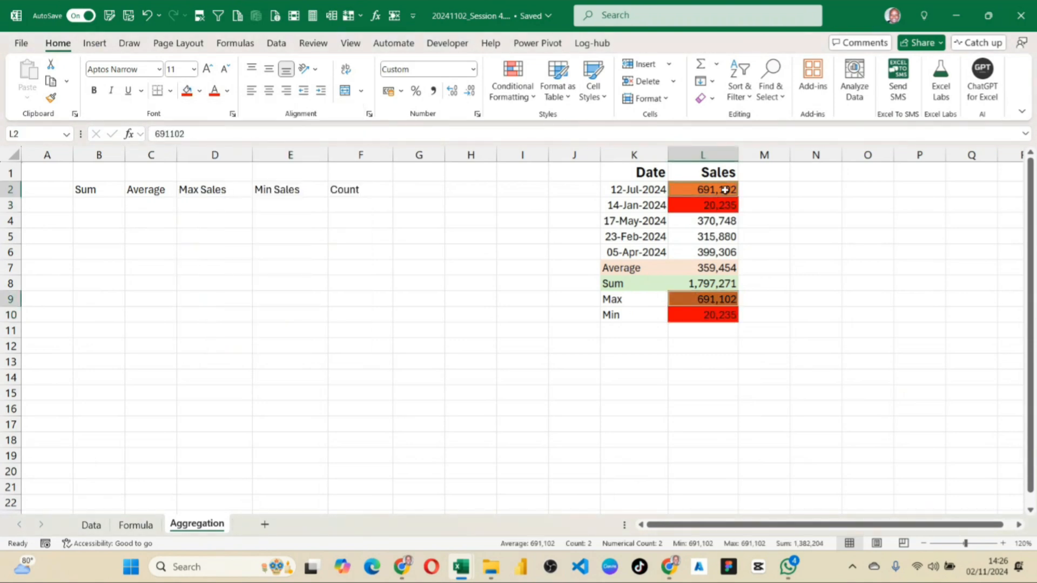
click(199, 92)
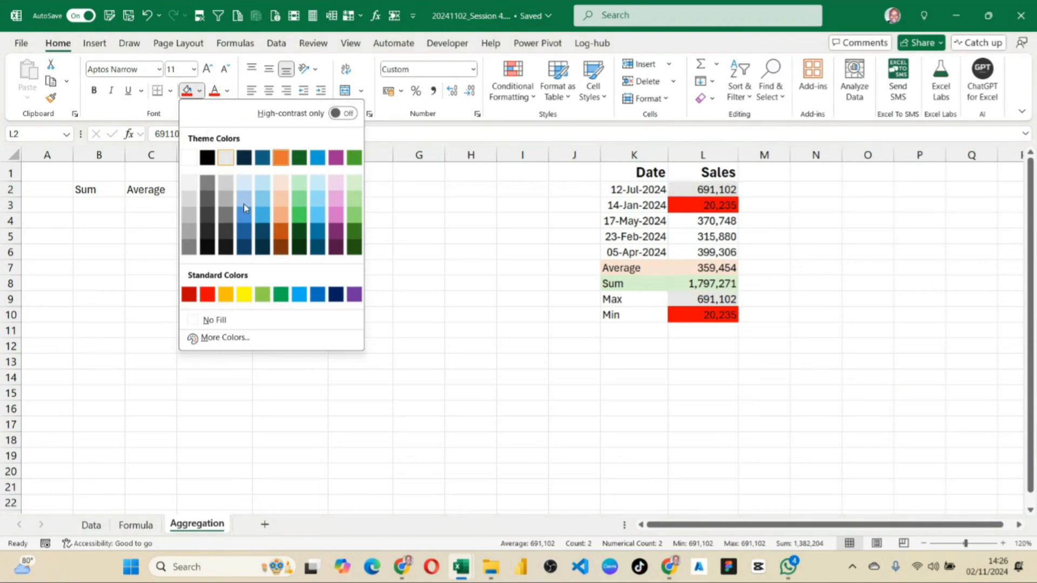
click(299, 218)
click(764, 362)
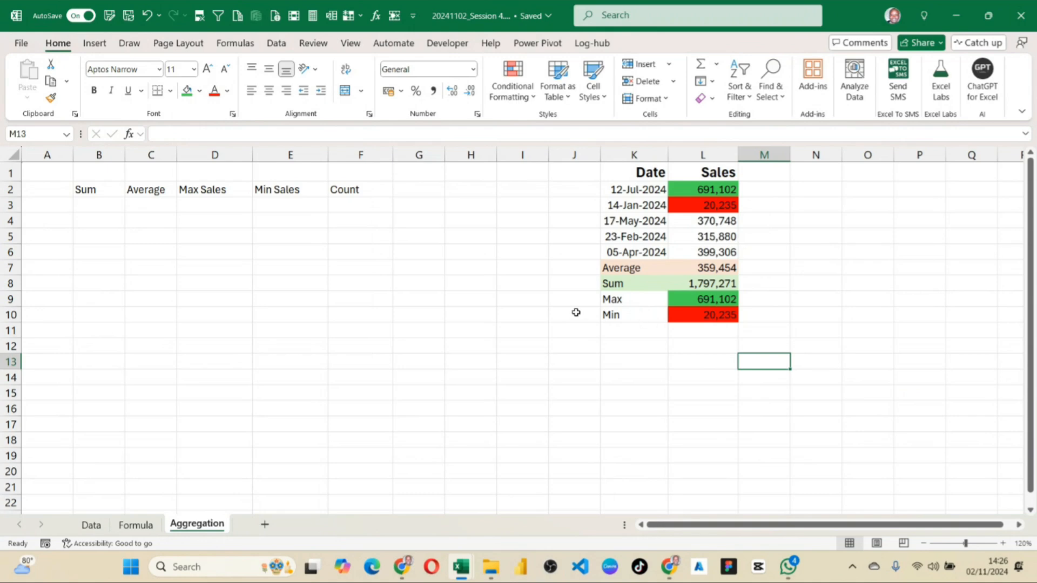
Widen column L of the small sample Sales table slightly.
drag(628, 173, 705, 309)
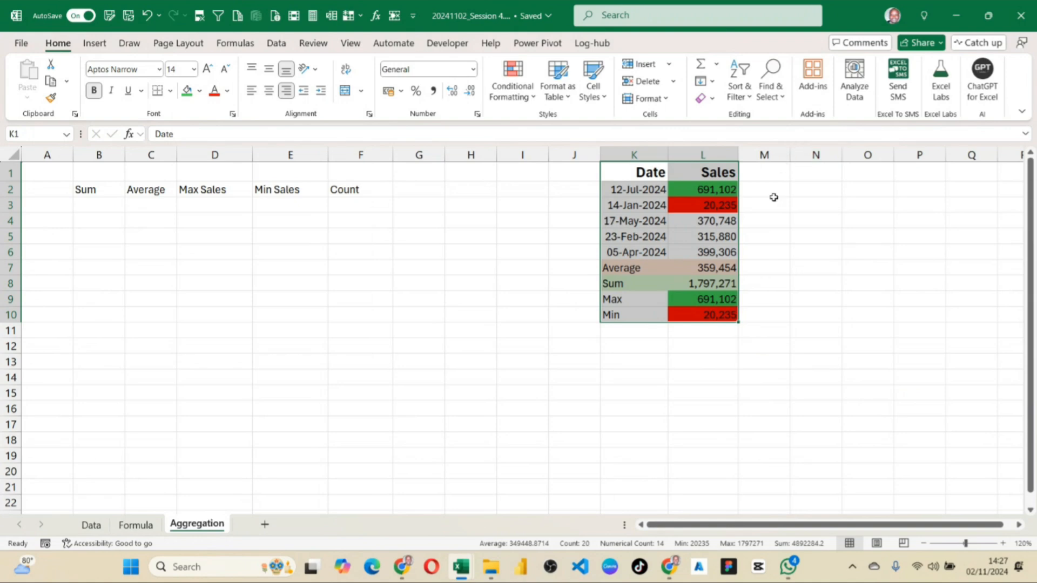
drag(739, 155, 762, 156)
On the Data sheet, copy rows 98 and 99 and paste them below the last record, starting at row 102.
click(92, 524)
scroll(145, 275, down, 19)
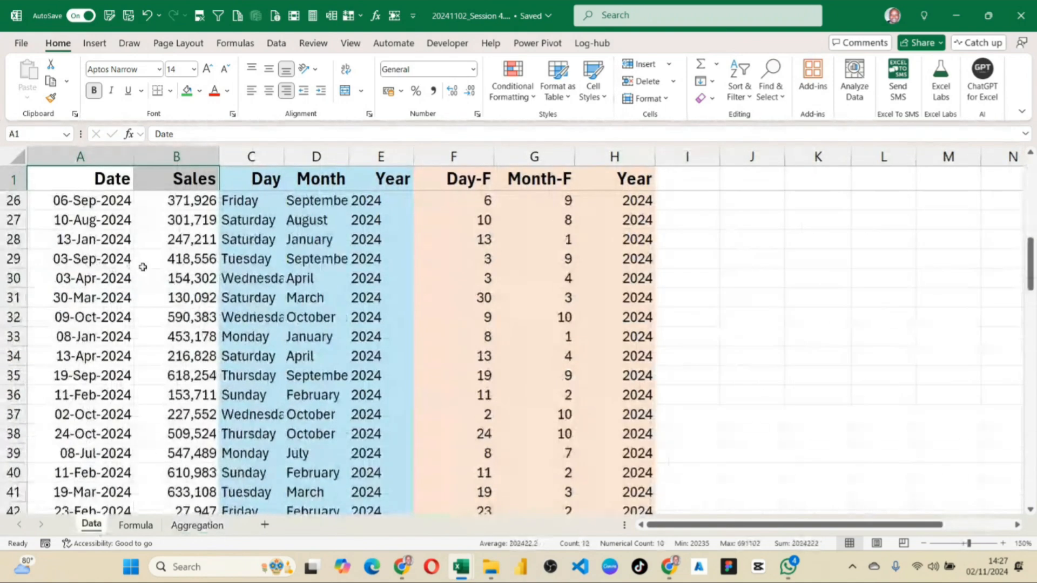
scroll(145, 284, down, 13)
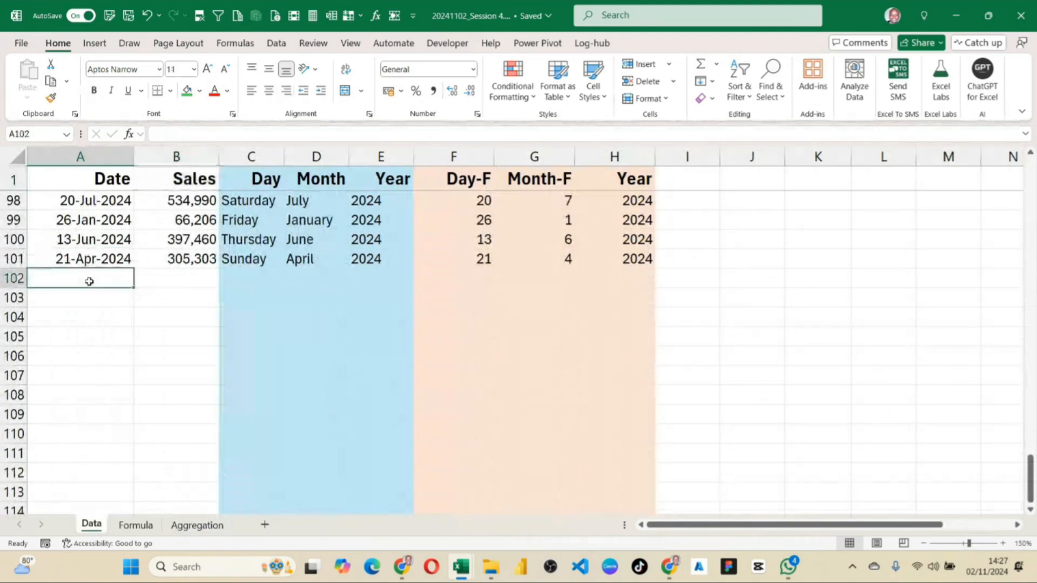
click(86, 278)
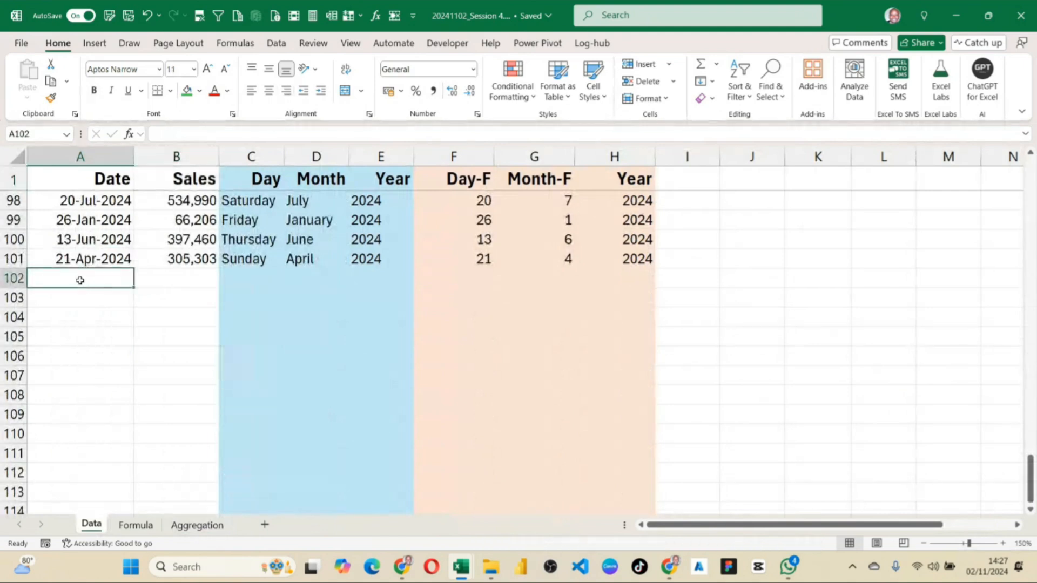
click(23, 208)
drag(23, 208, 16, 220)
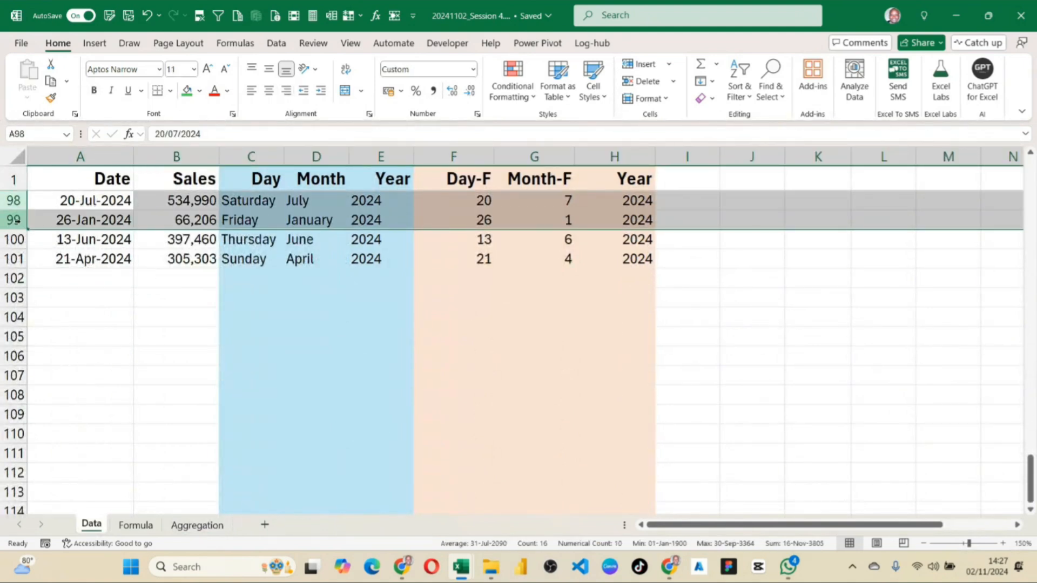
key(ctrl+c)
click(21, 279)
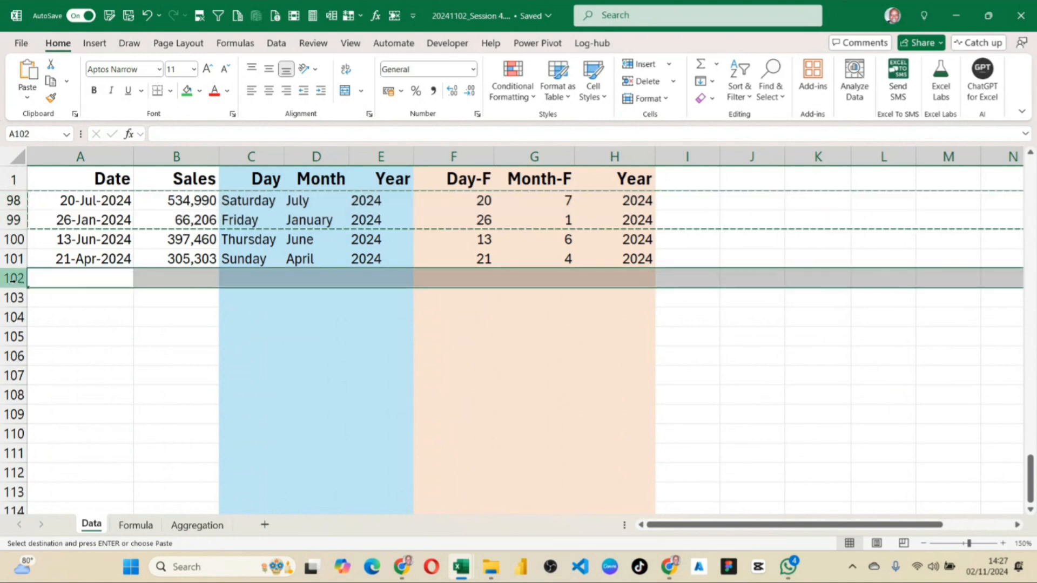
key(ctrl+v)
click(118, 341)
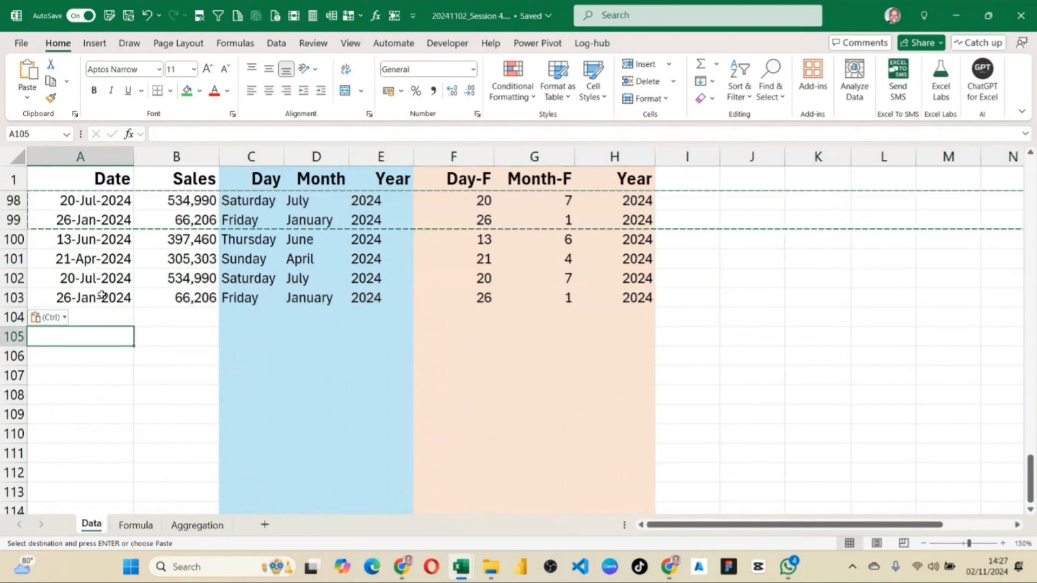
drag(145, 276, 246, 361)
click(378, 317)
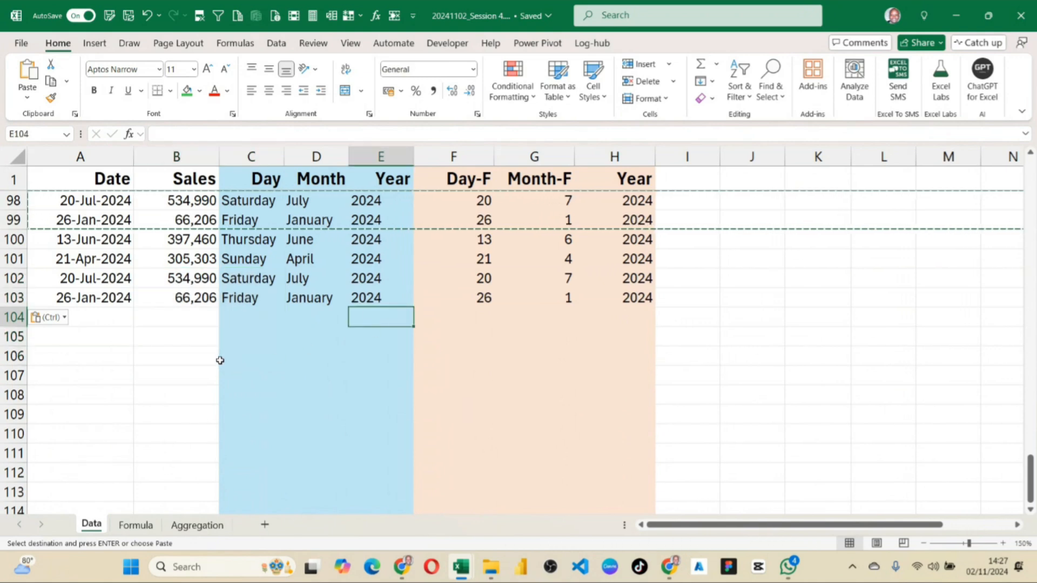
scroll(203, 296, up, 10)
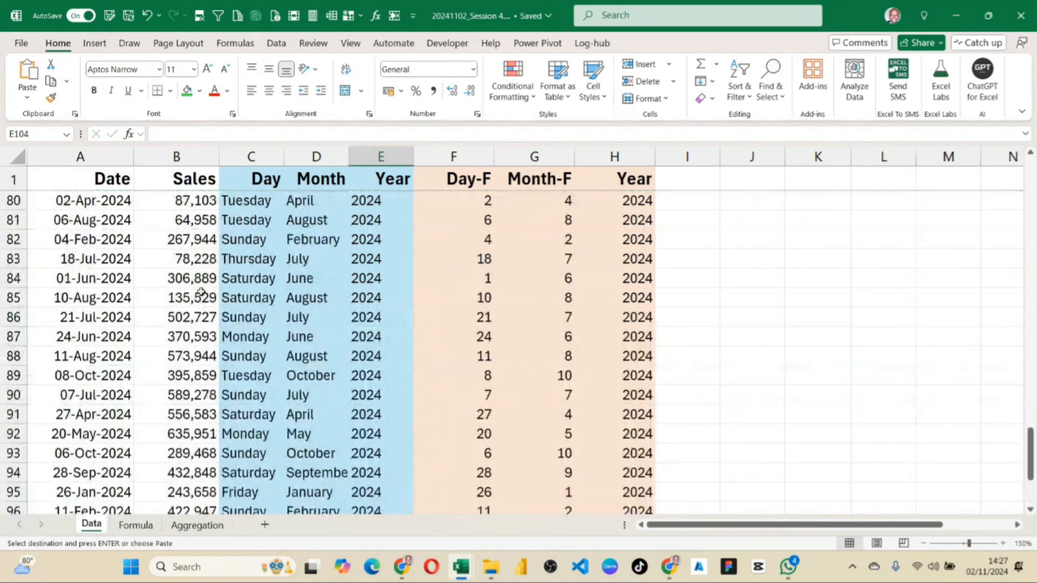
scroll(201, 296, up, 5)
scroll(192, 303, down, 8)
scroll(183, 319, up, 5)
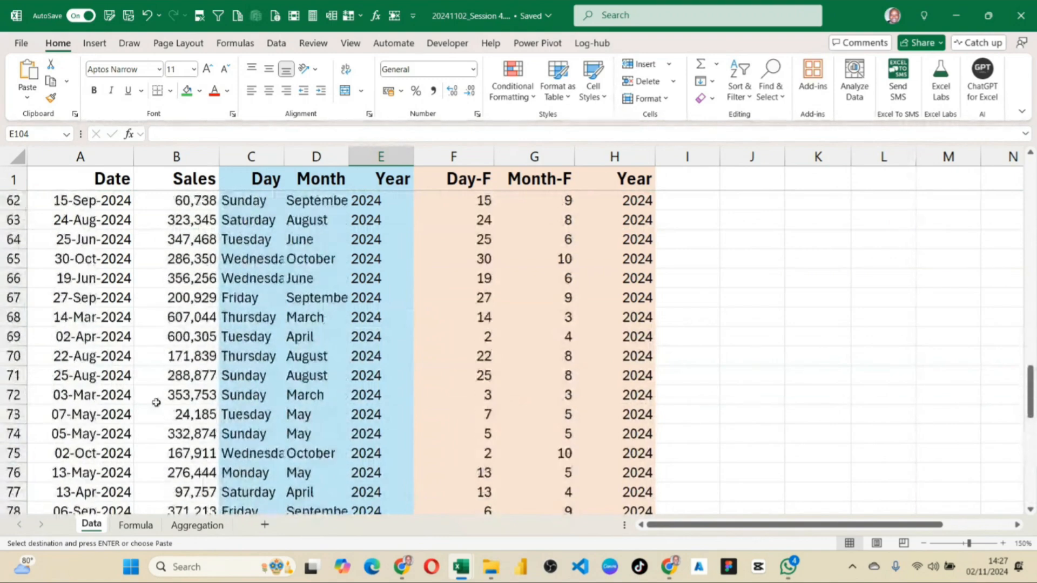
On the Aggregation sheet, apply all borders to the range B2:F7 and widen columns B to F equally.
click(181, 526)
click(204, 272)
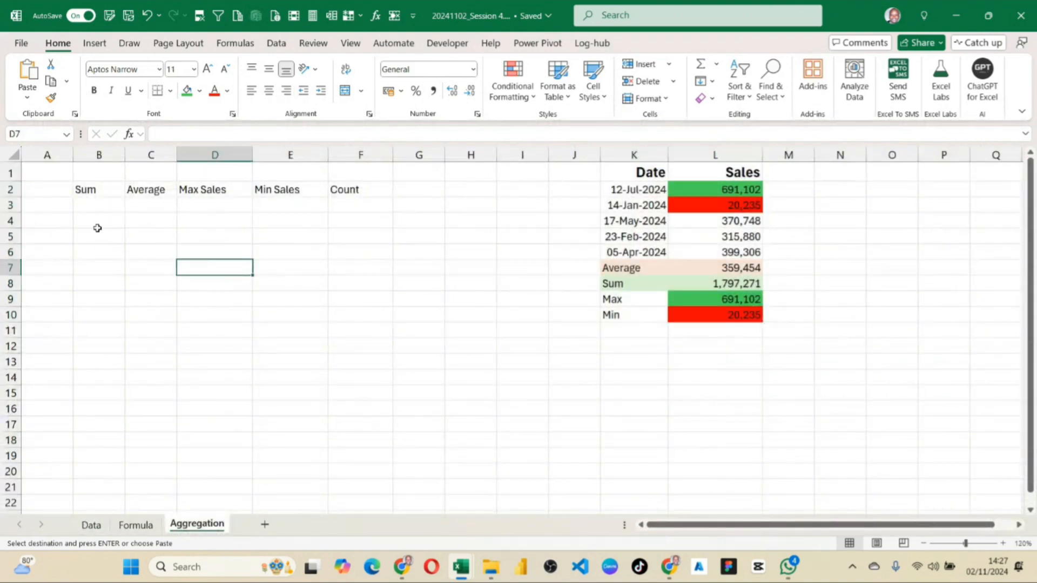
click(89, 206)
drag(81, 189, 357, 266)
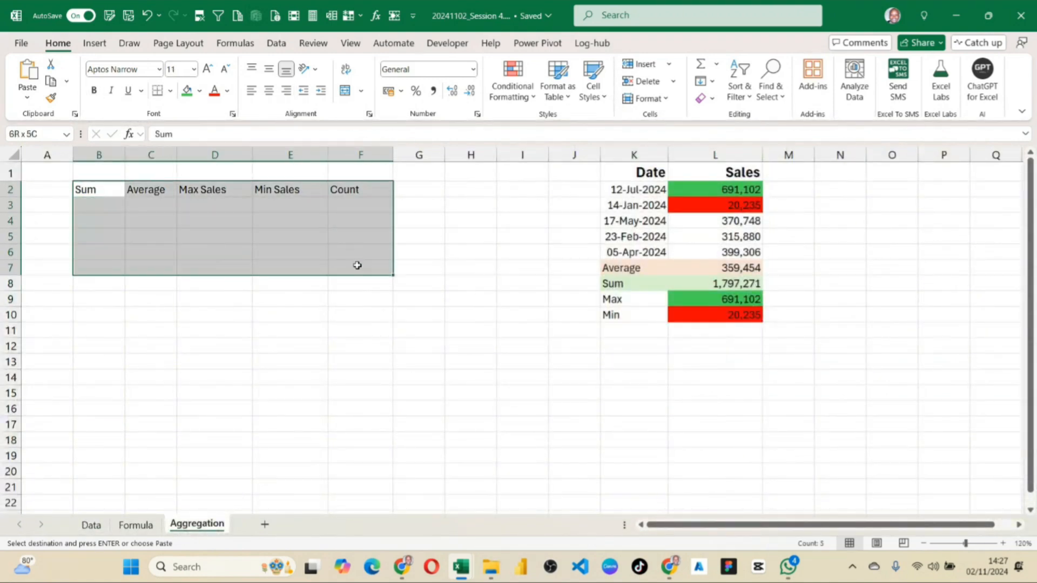
click(170, 90)
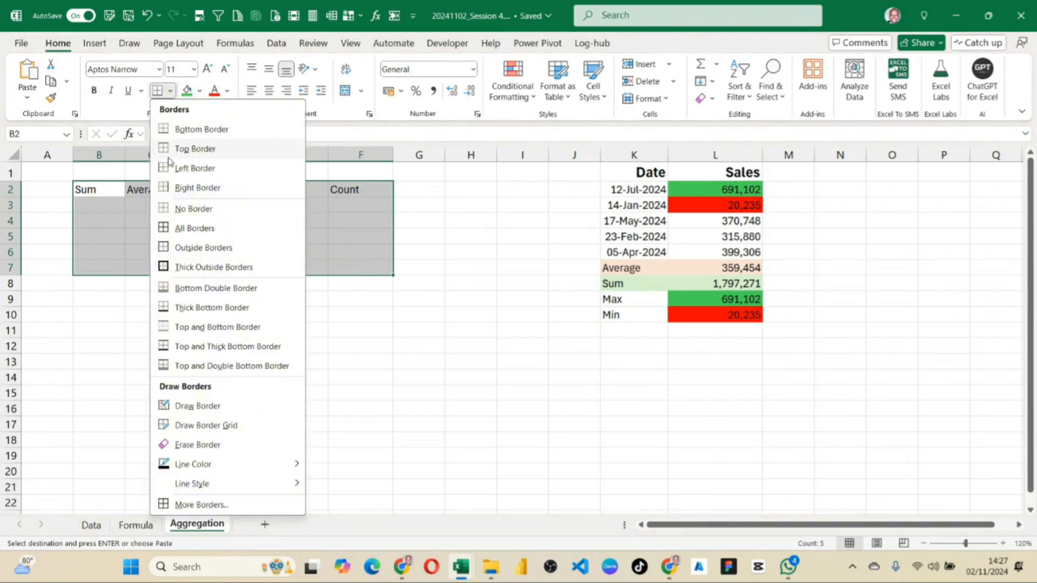
click(172, 231)
drag(102, 155, 446, 155)
click(136, 216)
Make the table headers in B2:F2 bold.
drag(76, 187, 392, 191)
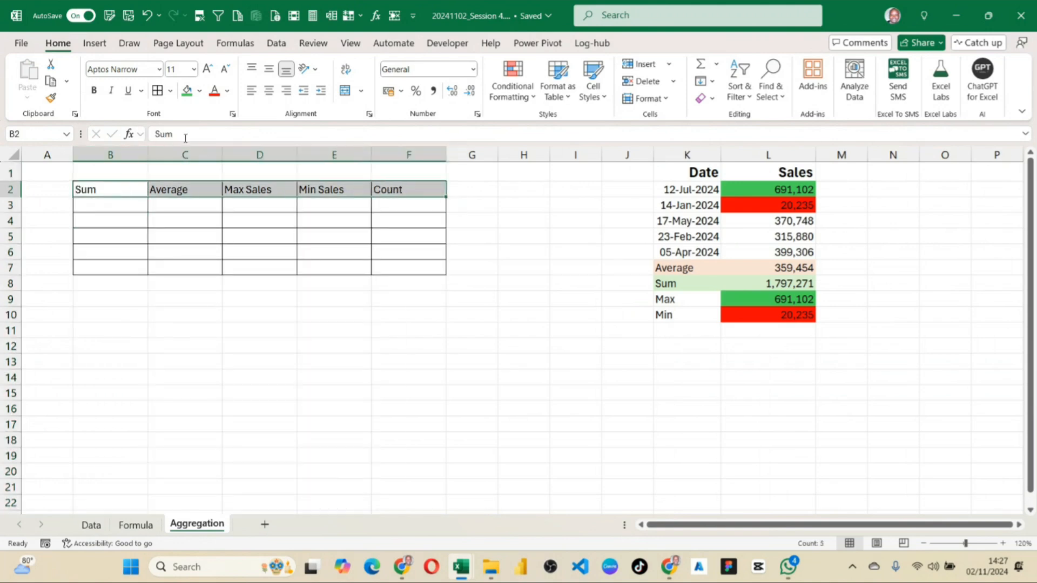
click(94, 90)
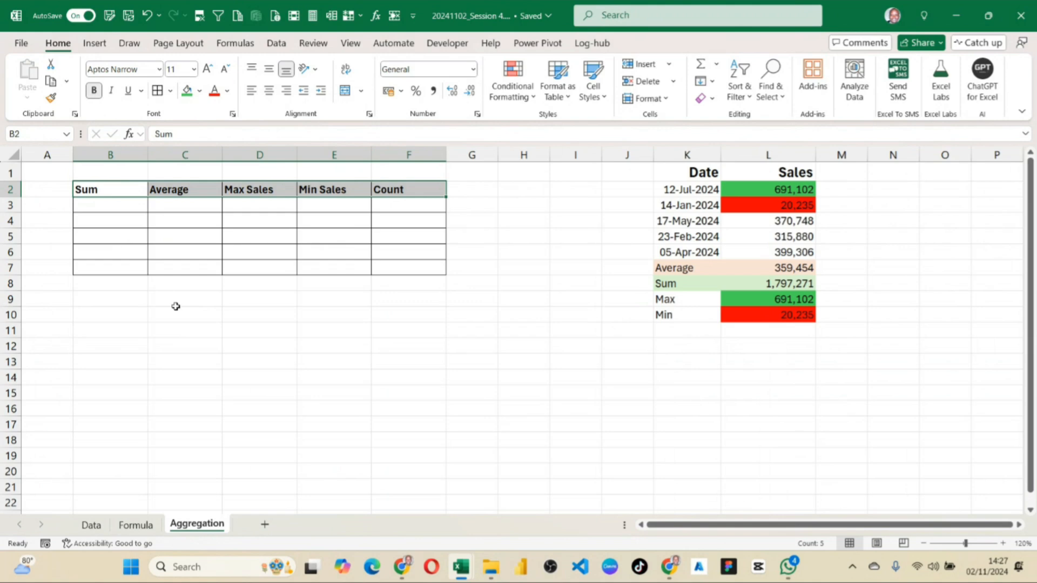
click(178, 313)
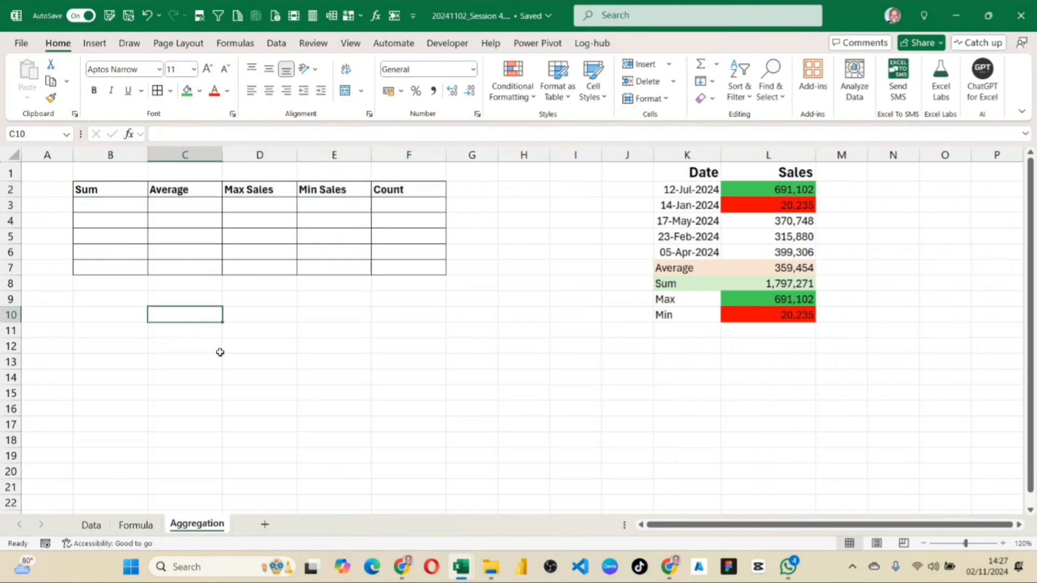
click(11, 189)
click(304, 204)
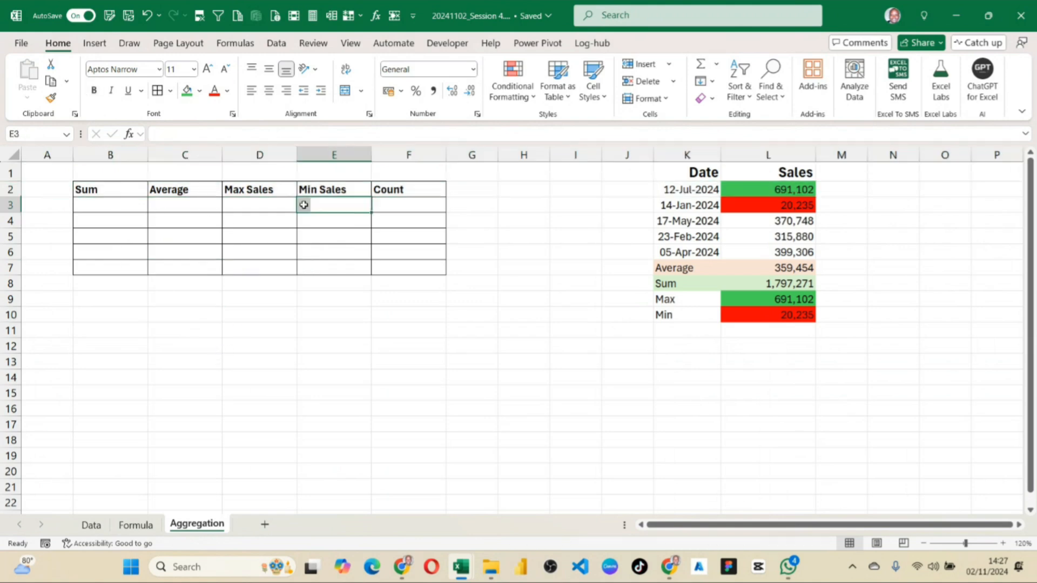
Center the table headers in B2:F2 and increase their font size by one step.
drag(109, 190, 397, 192)
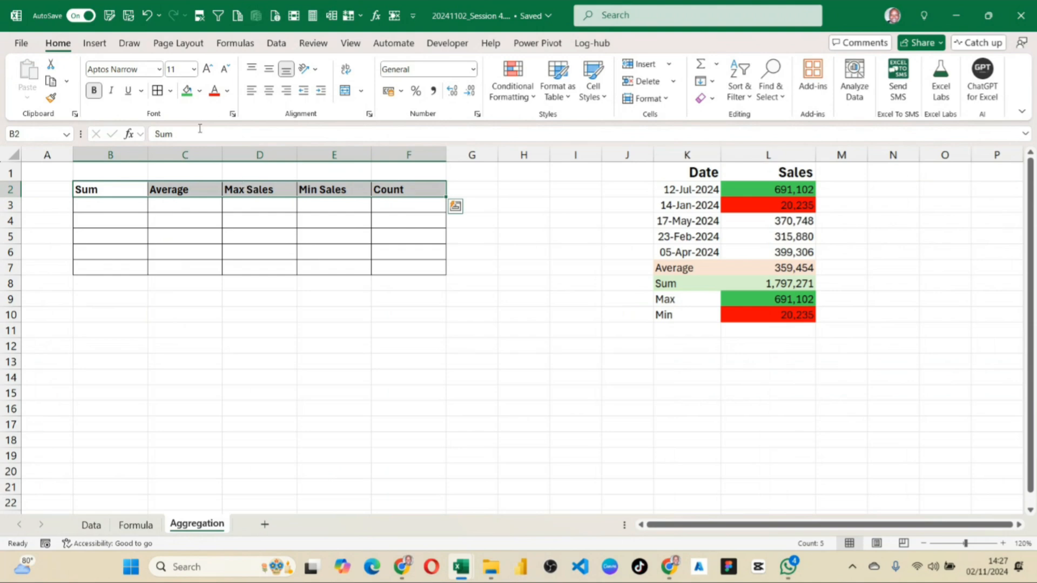
click(269, 90)
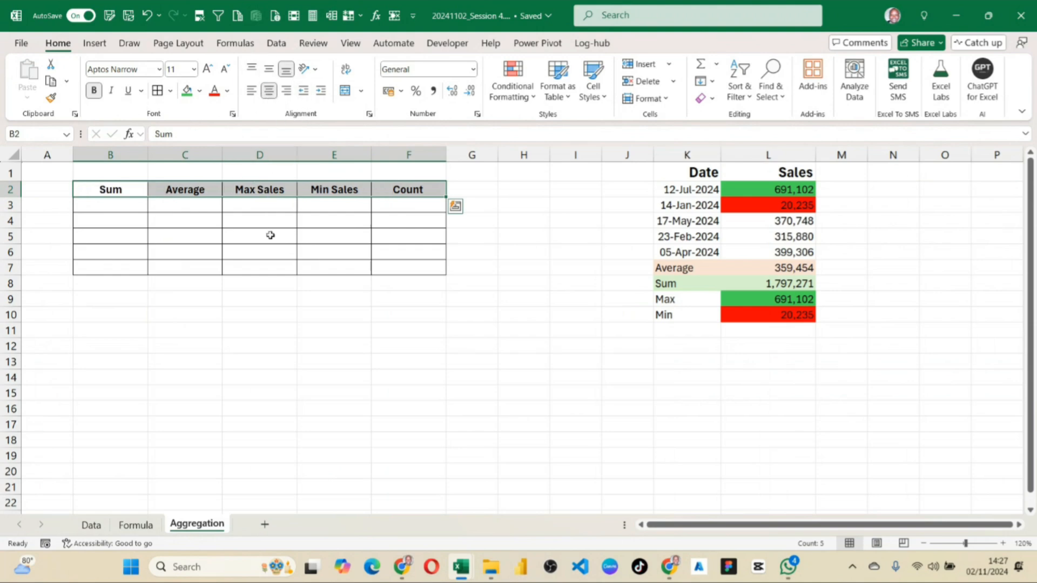
click(207, 69)
click(272, 269)
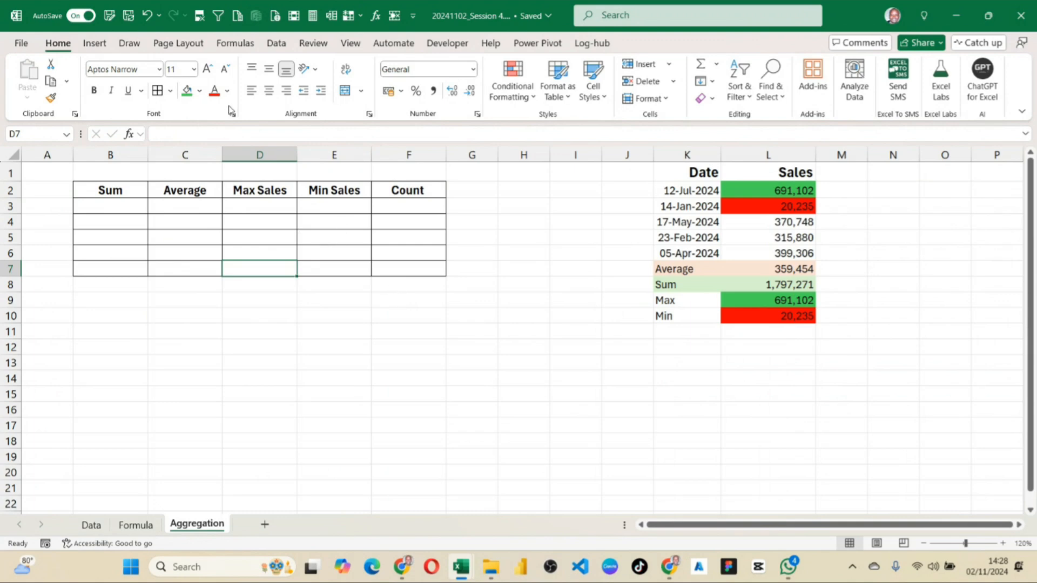
Start a SUM formula in B3 that refers to the Data sheet.
click(120, 212)
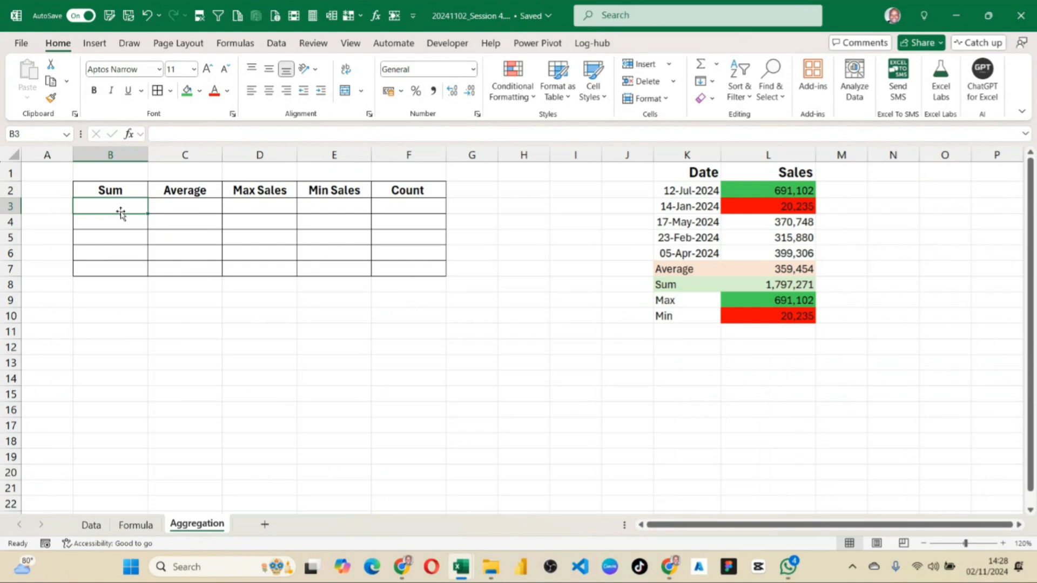
text(=sum)
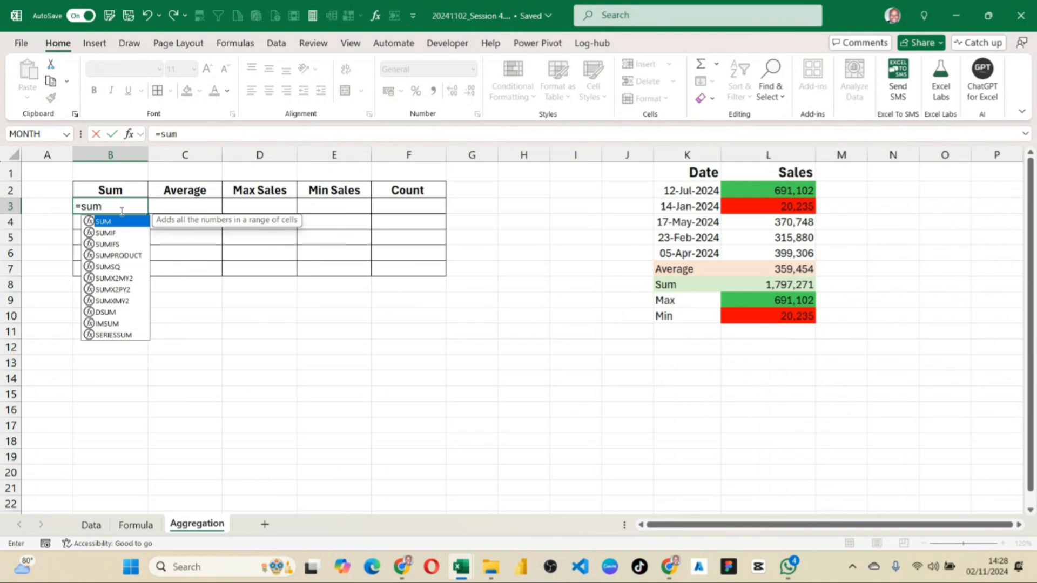
text(()
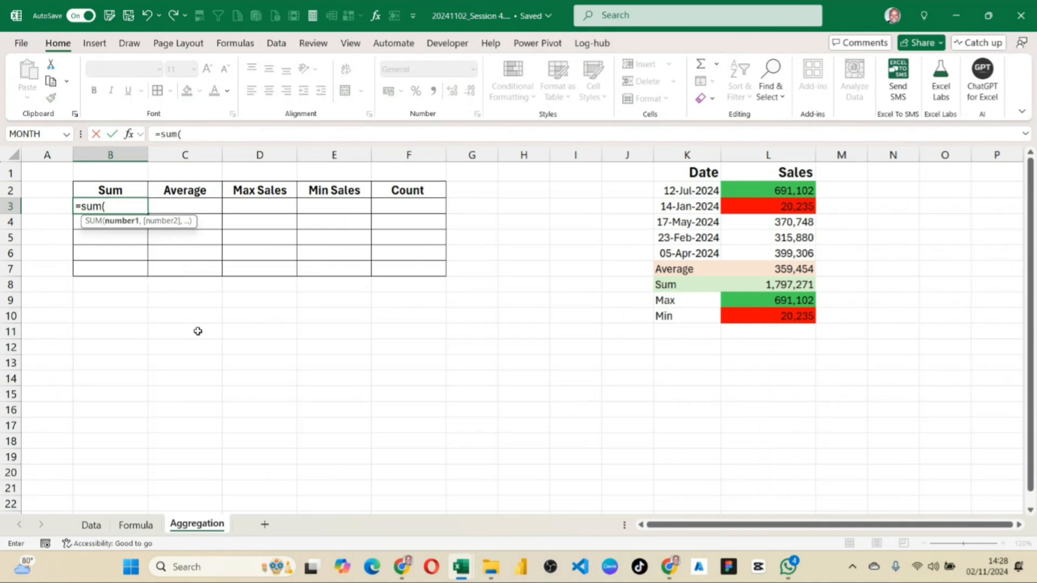
mouse_move(399, 572)
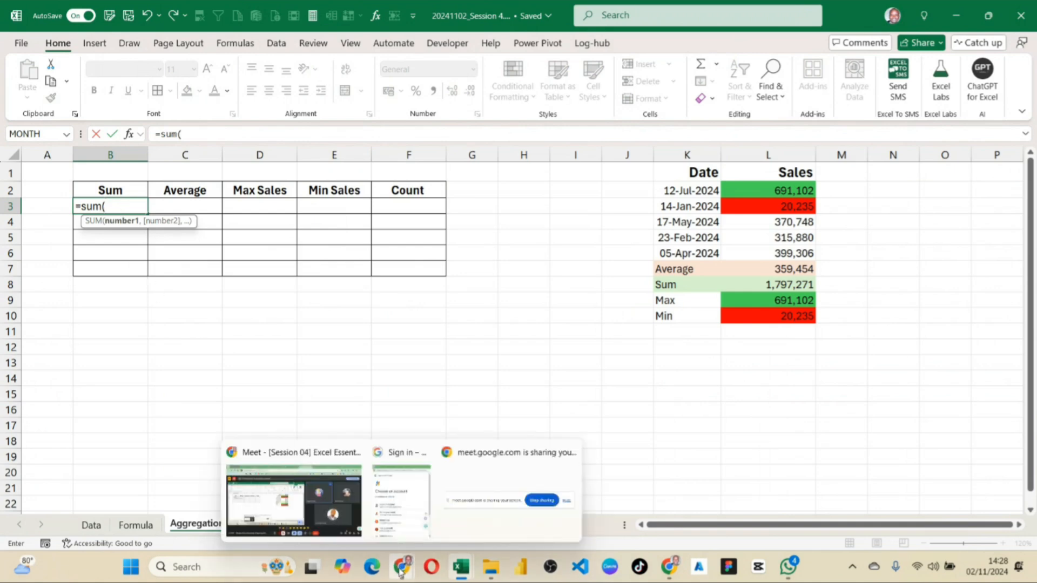
click(93, 525)
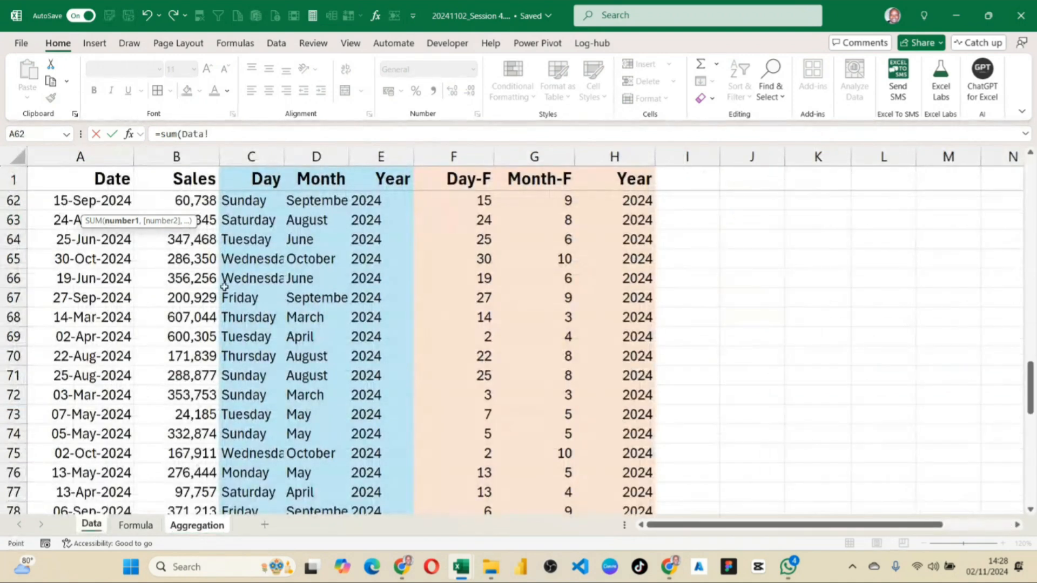
scroll(236, 219, up, 17)
scroll(236, 218, up, 3)
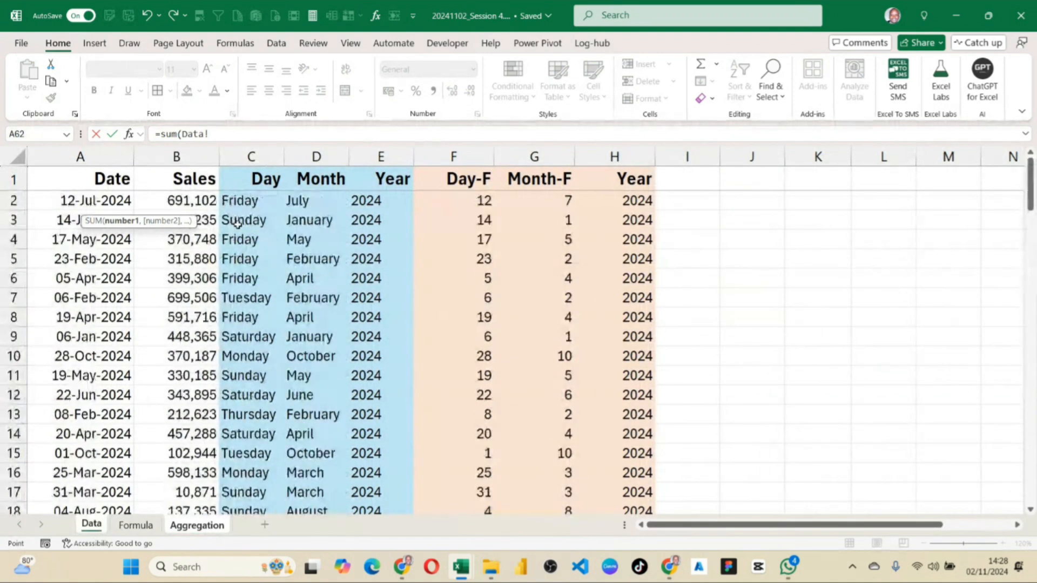
Try selecting the Sales range B2:B103 on the Data sheet as the SUM argument.
drag(185, 200, 197, 251)
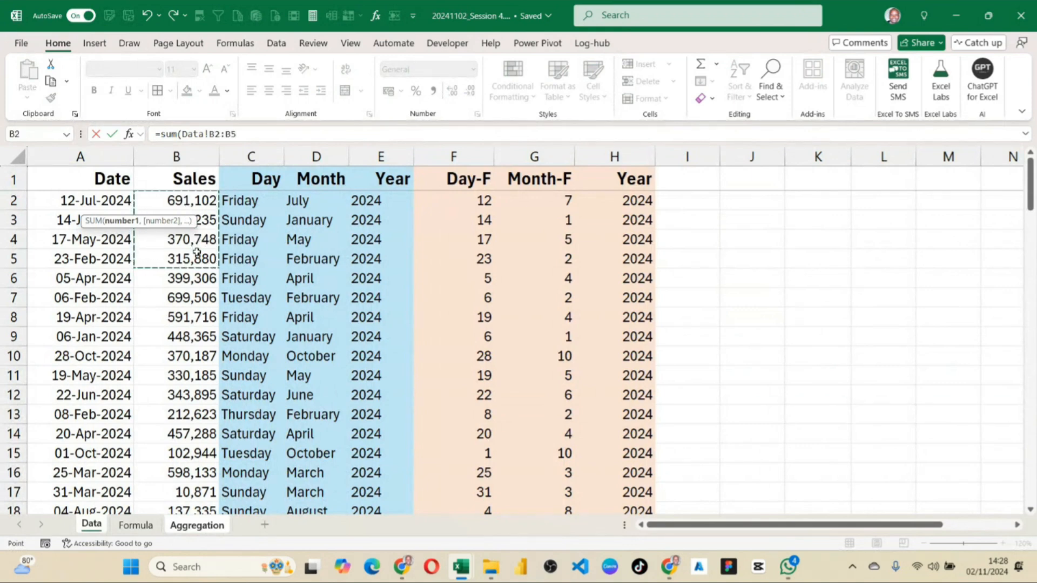
drag(198, 201, 207, 280)
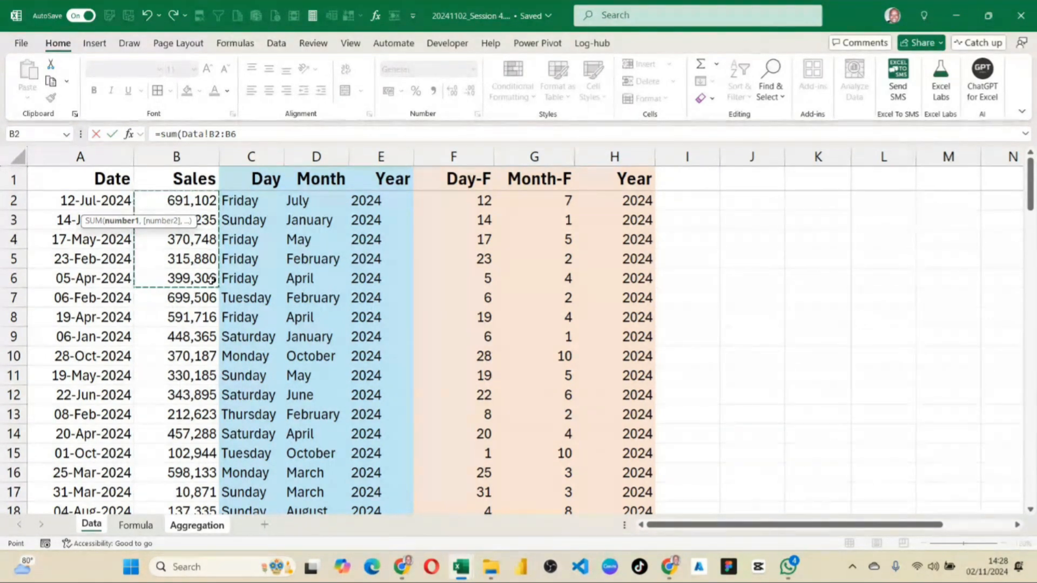
key(ctrl+shift+Down)
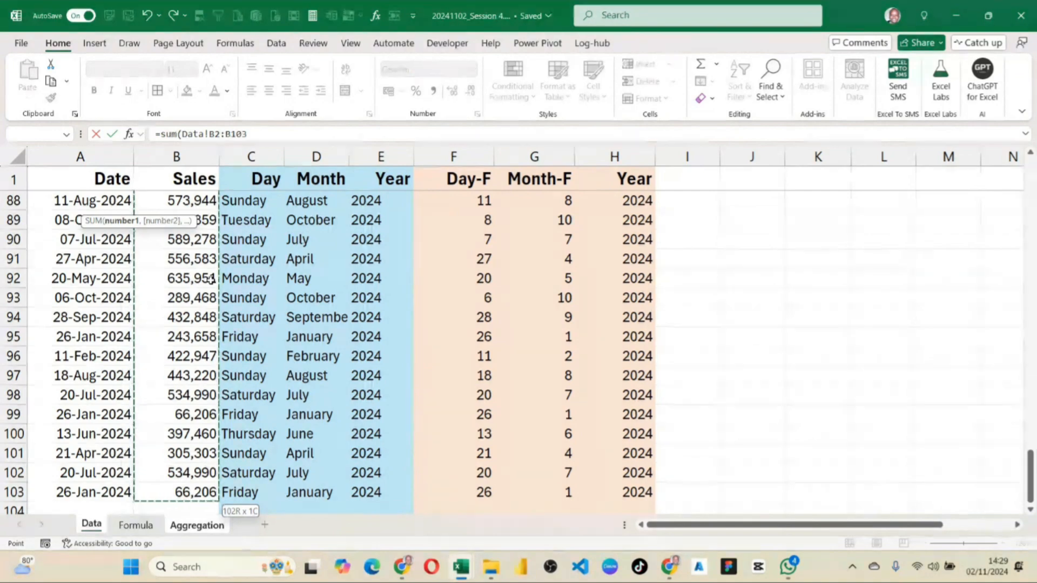
click(196, 266)
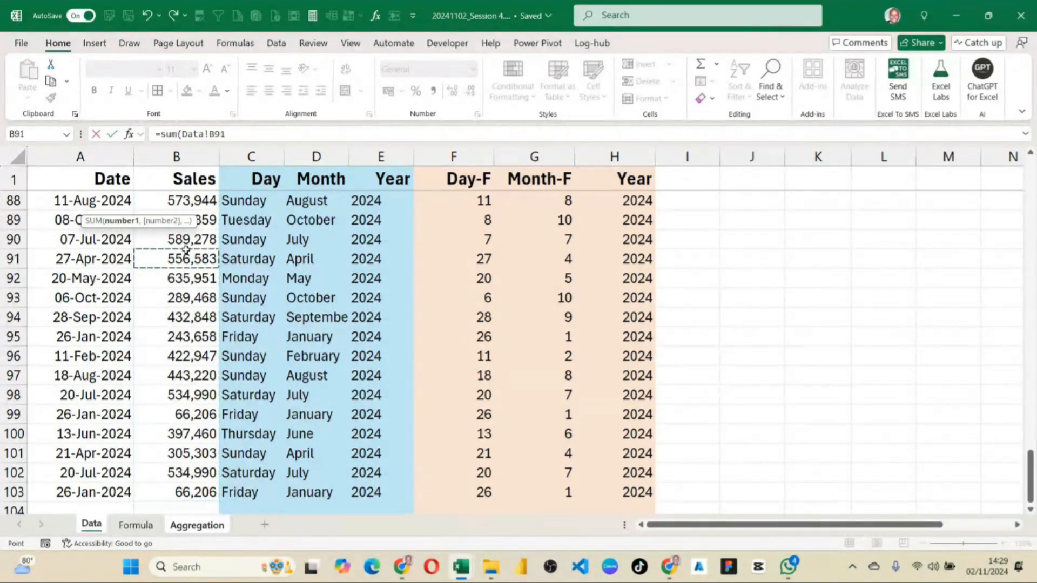
scroll(186, 243, up, 18)
scroll(184, 227, up, 11)
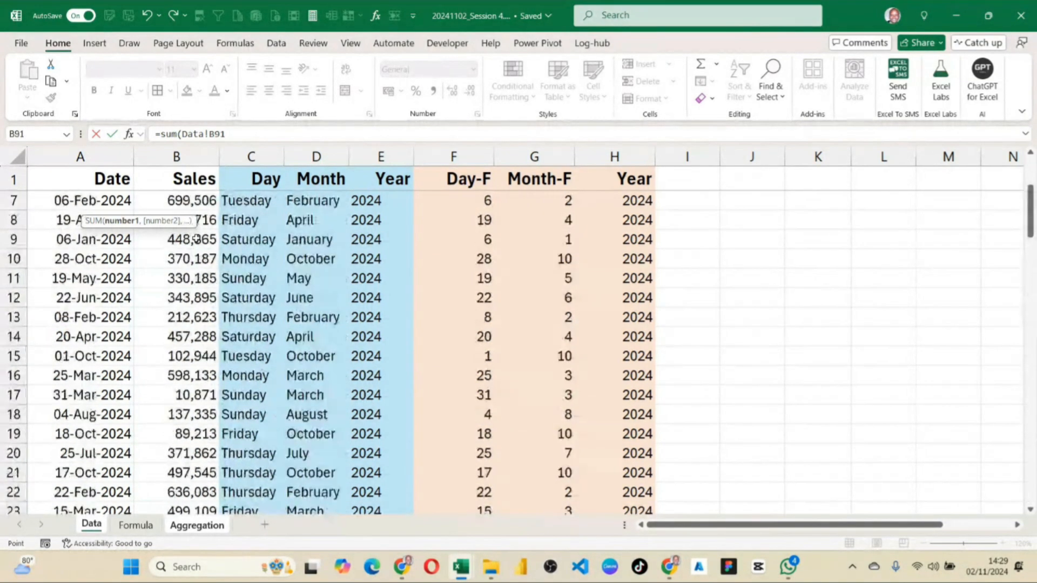
drag(187, 201, 193, 469)
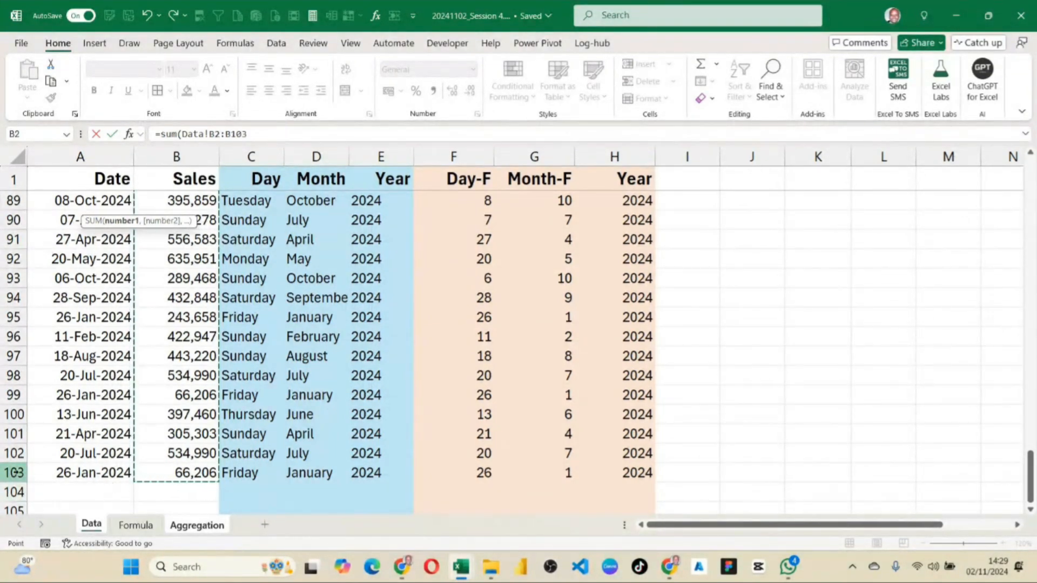
Replace the selected reference with a hand-entered B2:B103 and complete the B3 formula as =SUM(Data!B2:B103).
click(260, 133)
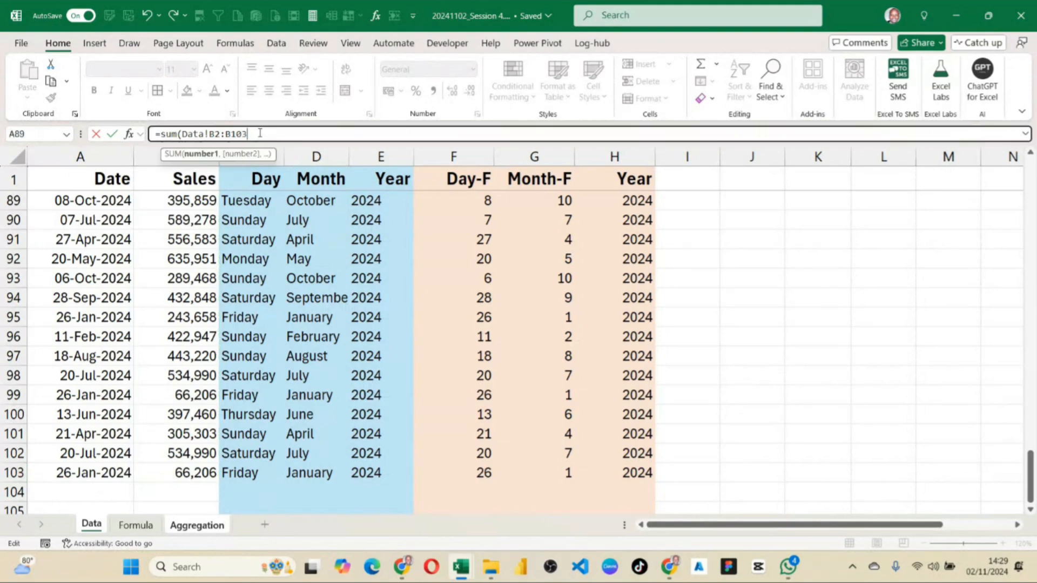
key(BackSpace)
key(BackSpace)
key(BackSpace)
key(BackSpace)
key(BackSpace)
key(BackSpace)
key(BackSpace)
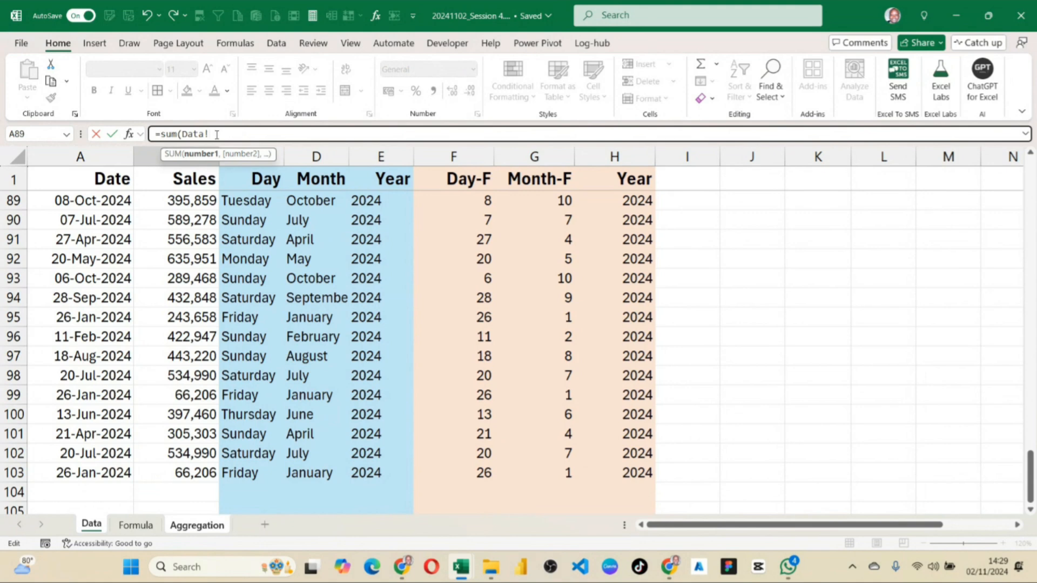
text(B2:B103))
key(Return)
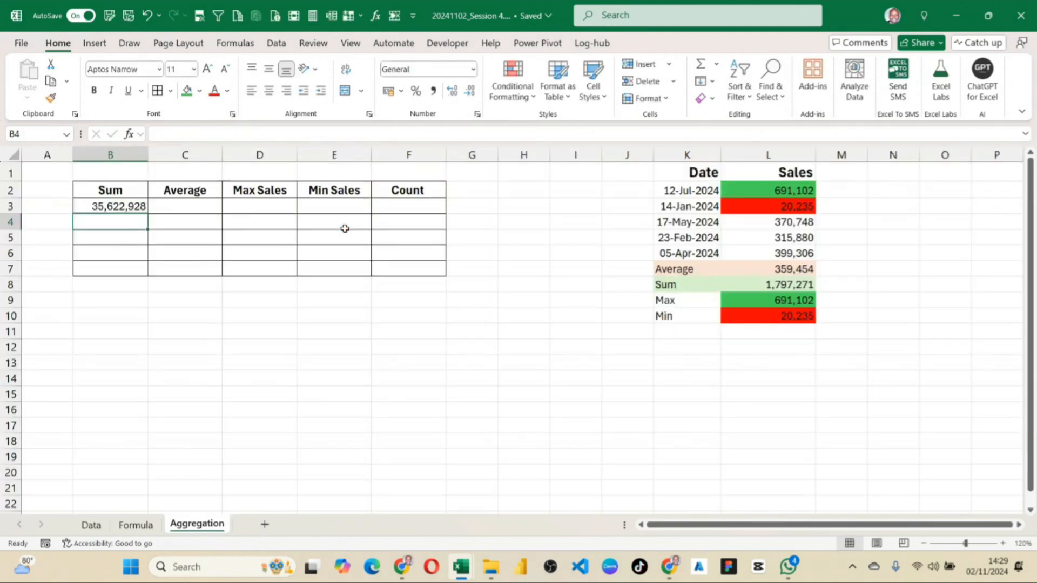
click(119, 205)
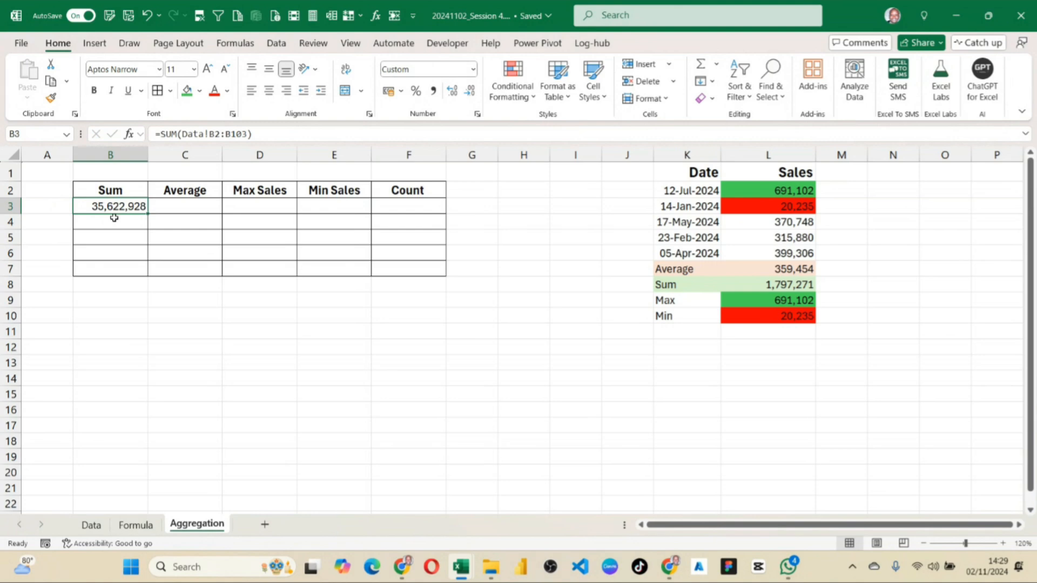
Start a formula in C3 under the Average header.
click(189, 203)
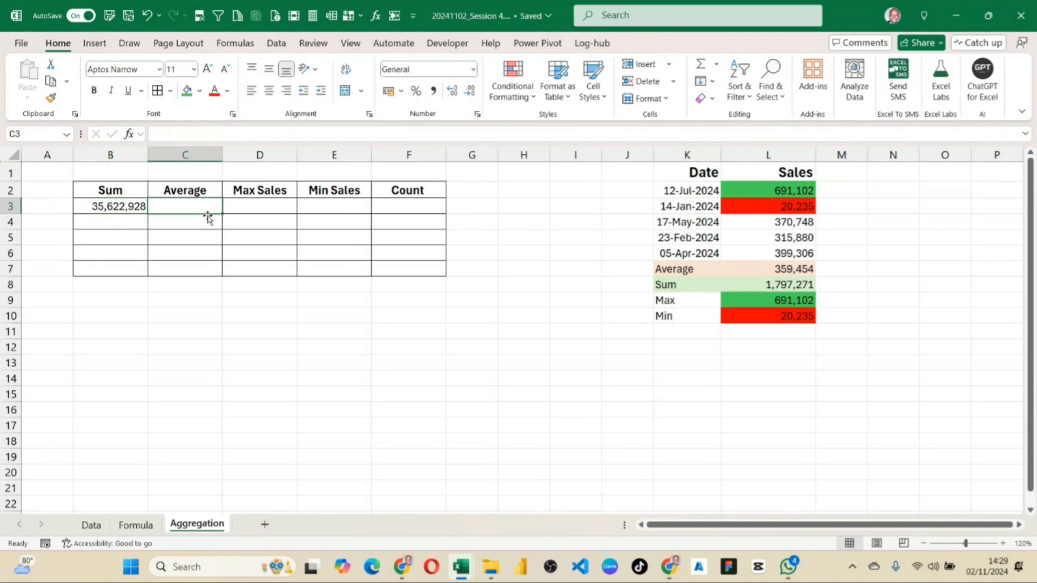
text(=)
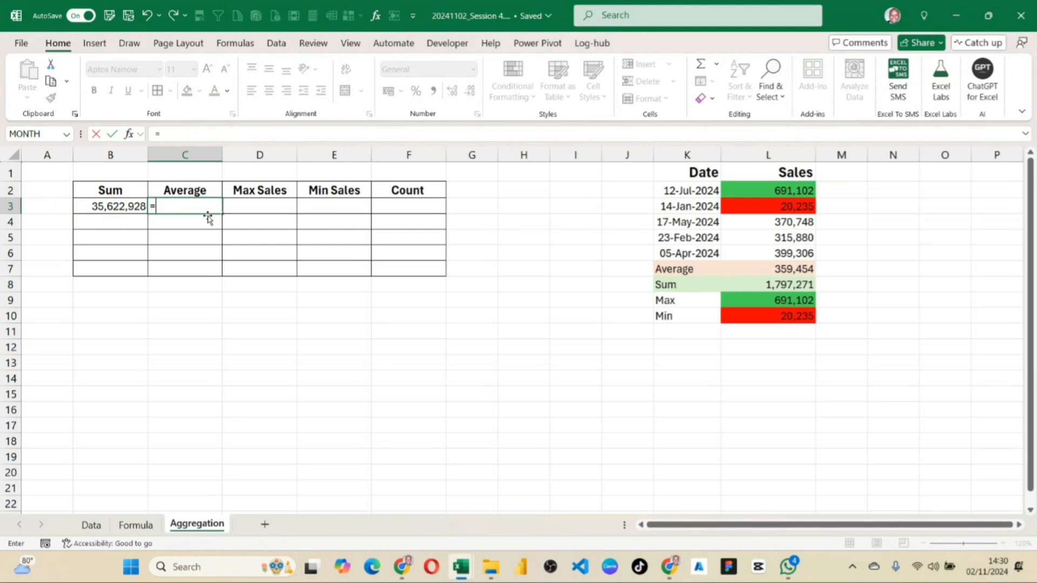
Enter the AVERAGE function in C3 and reference the first Sales value, B2, on the Data sheet.
text(Aver)
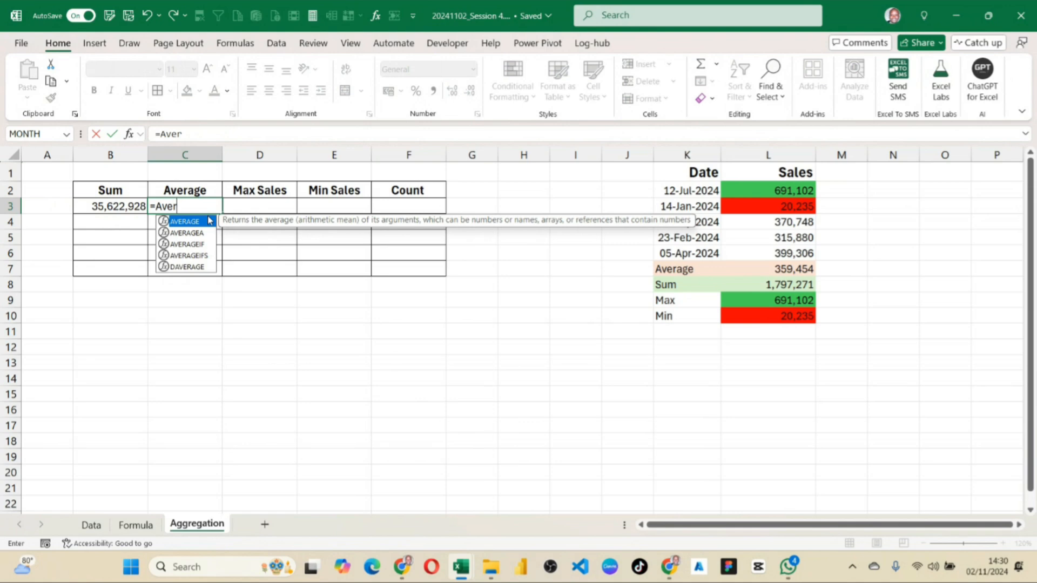
double_click(209, 221)
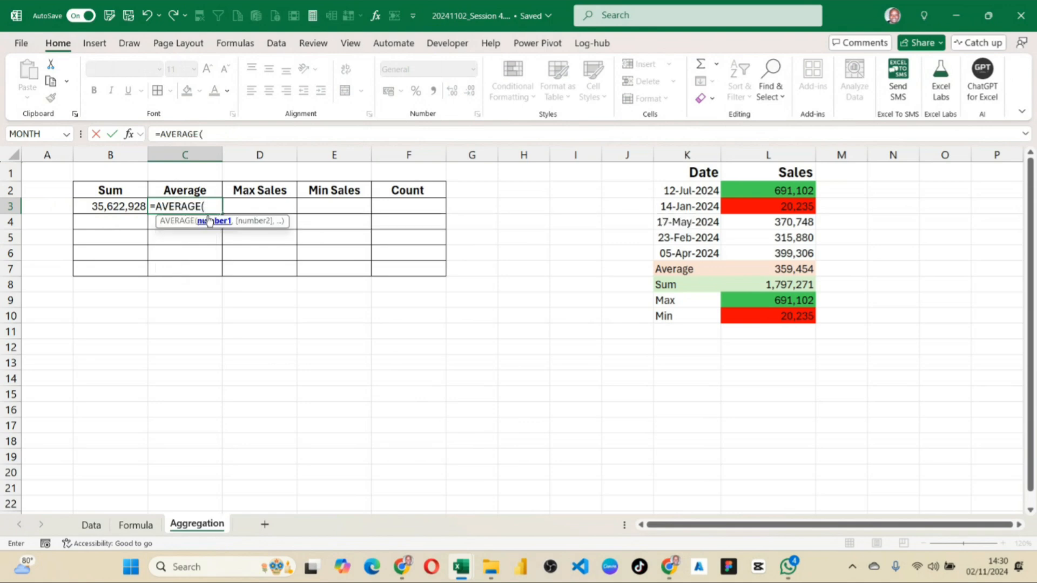
click(90, 524)
scroll(202, 214, up, 20)
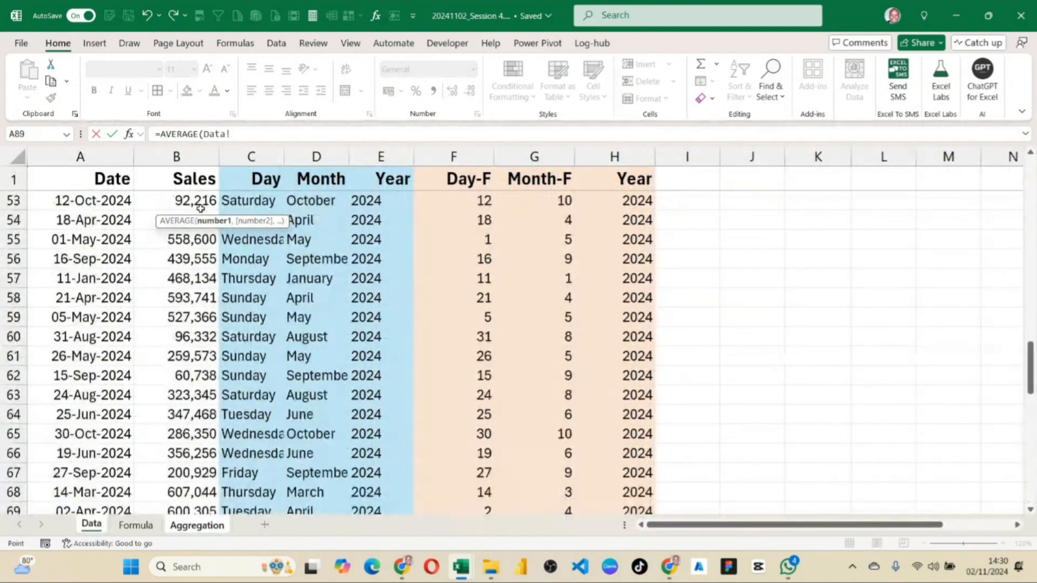
scroll(202, 214, up, 3)
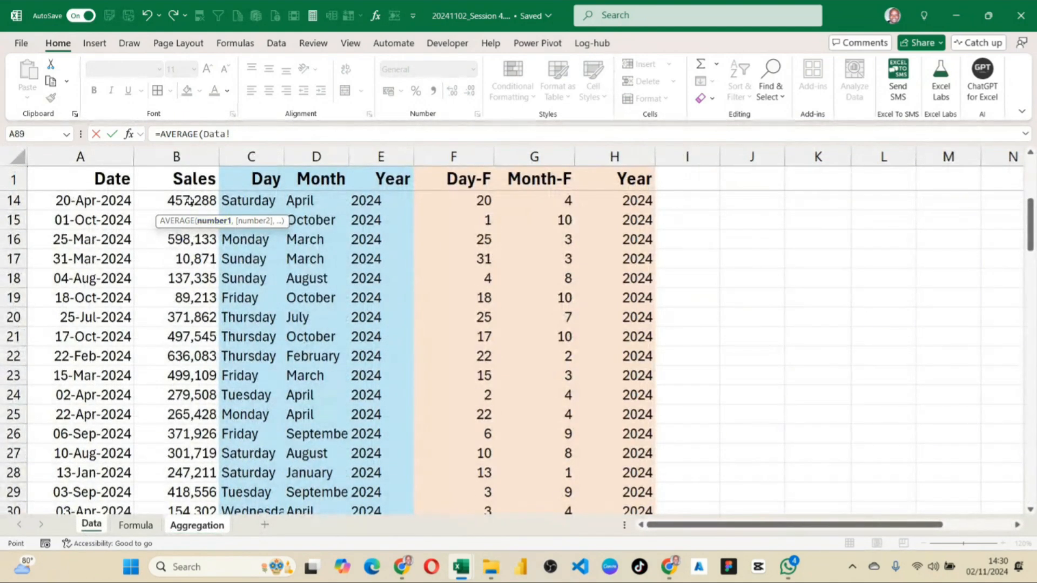
scroll(189, 201, up, 4)
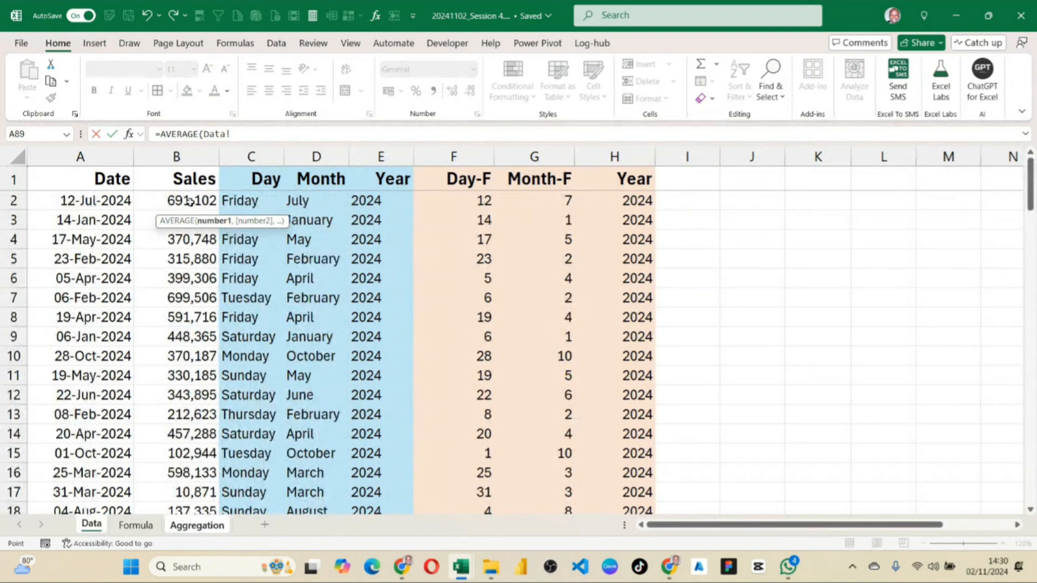
click(189, 200)
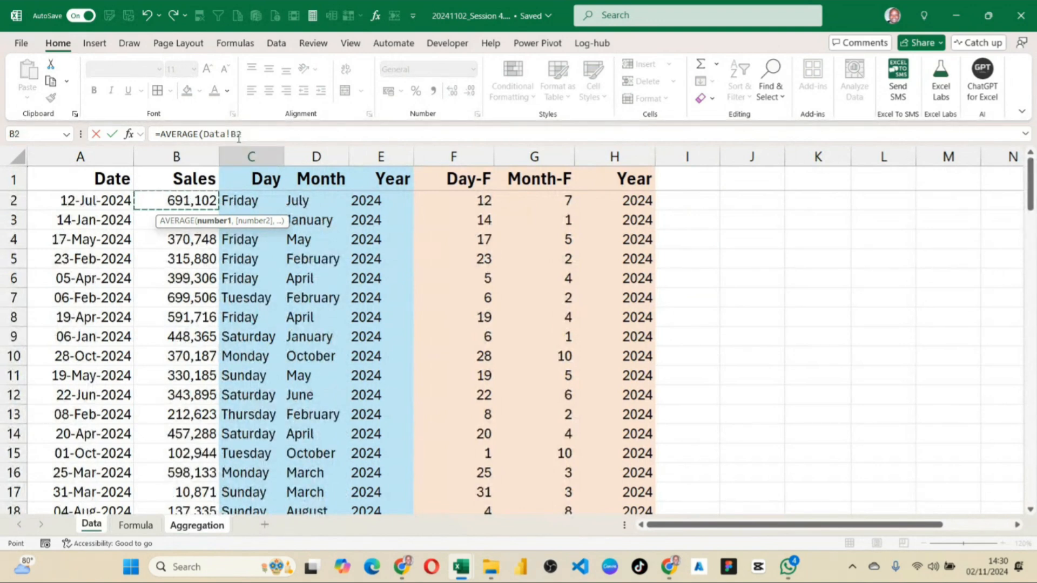
Extend the reference to B103 and complete the C3 formula as =AVERAGE(Data!B2:B103).
click(247, 134)
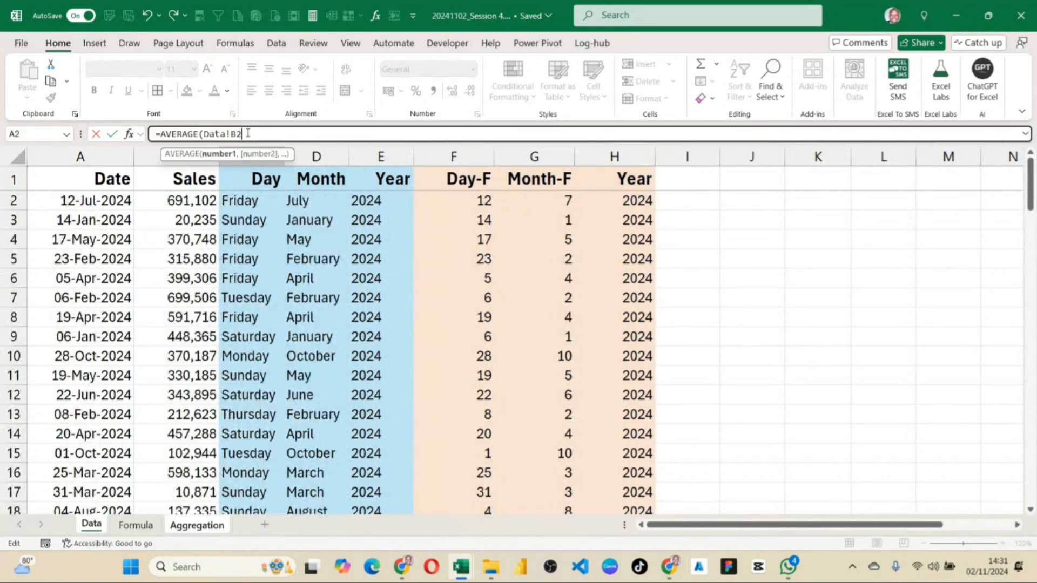
text(:B)
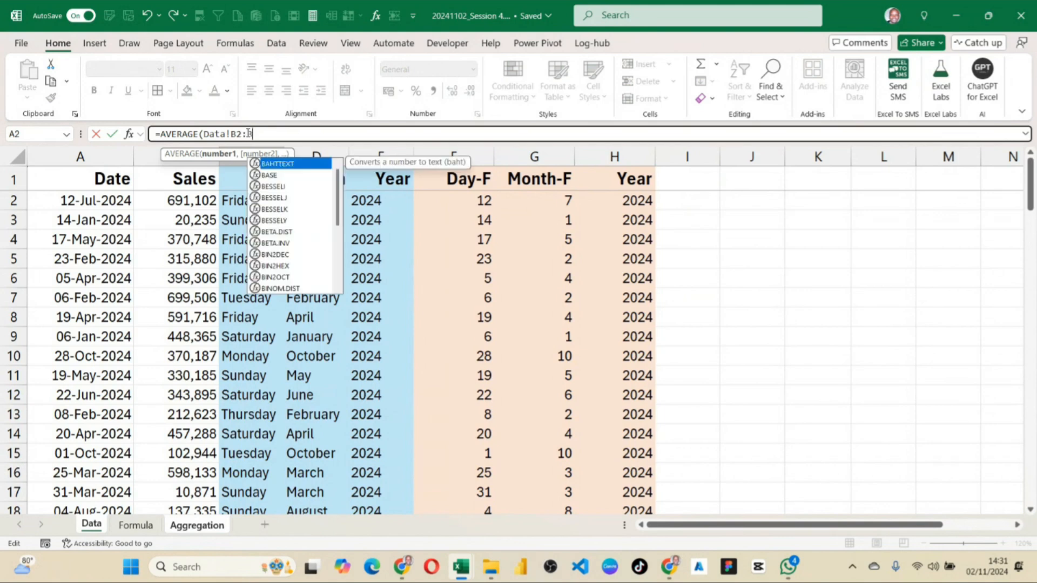
text(103))
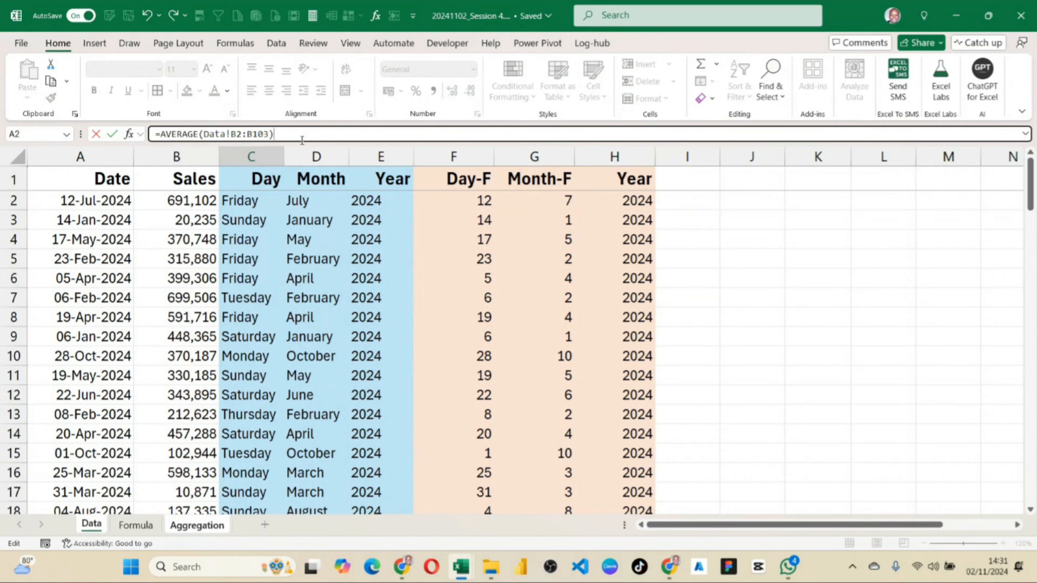
drag(274, 134, 228, 134)
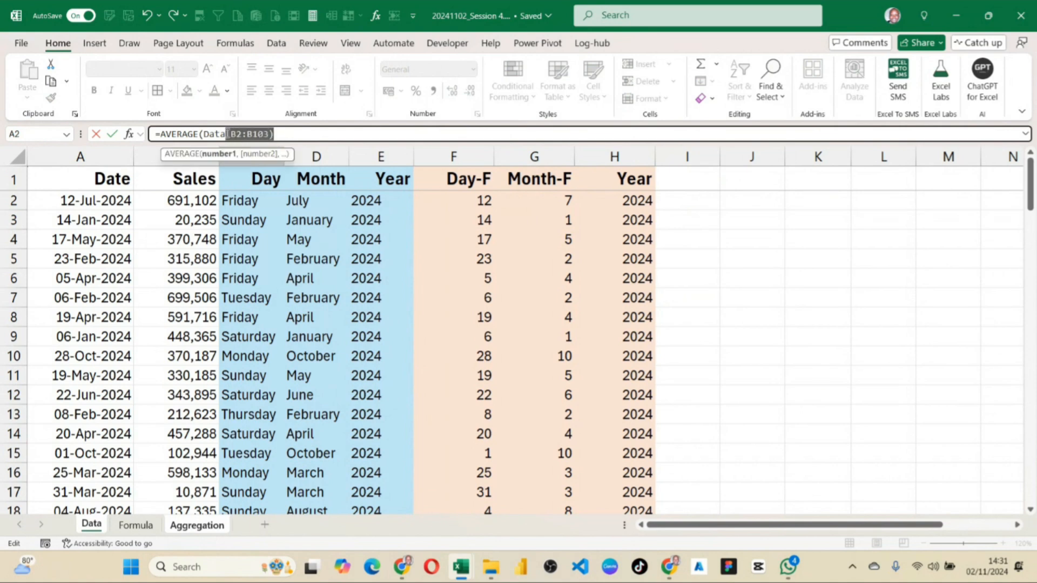
click(238, 134)
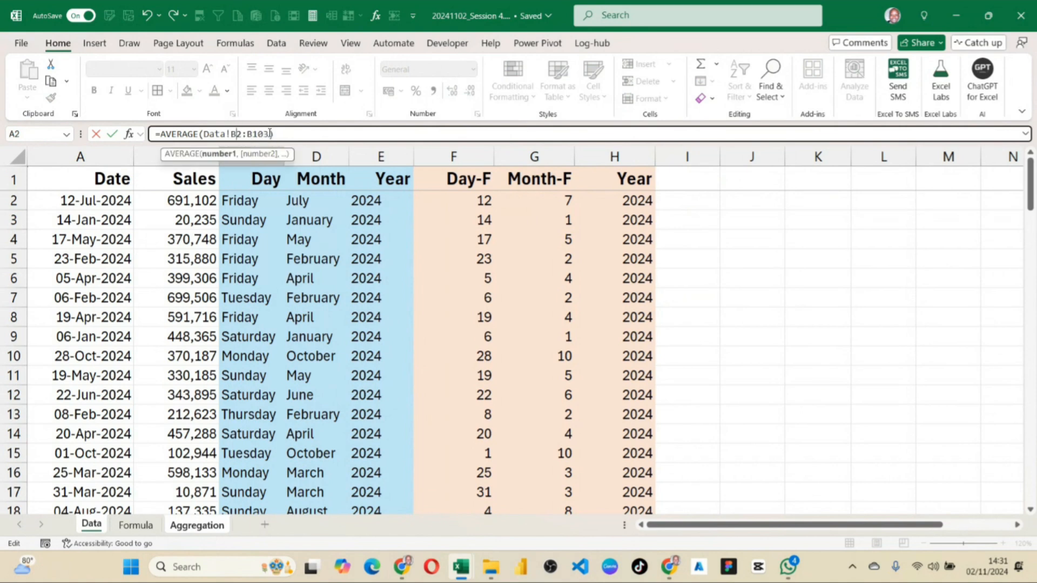
drag(271, 134, 264, 133)
click(282, 134)
key(Return)
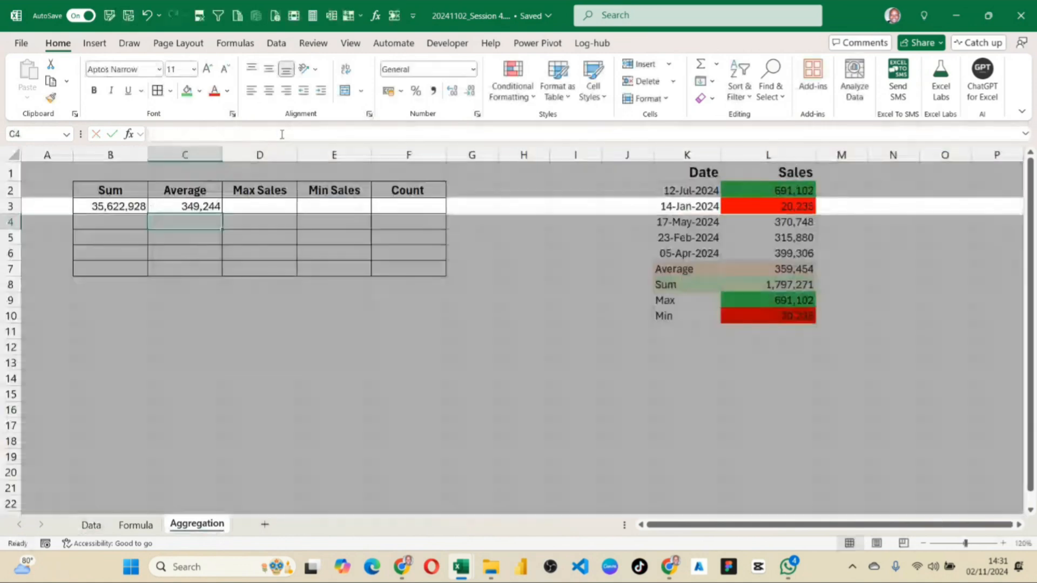
Compare the SUM formula in B3 with the AVERAGE formula in C3, focusing on their function names.
click(204, 206)
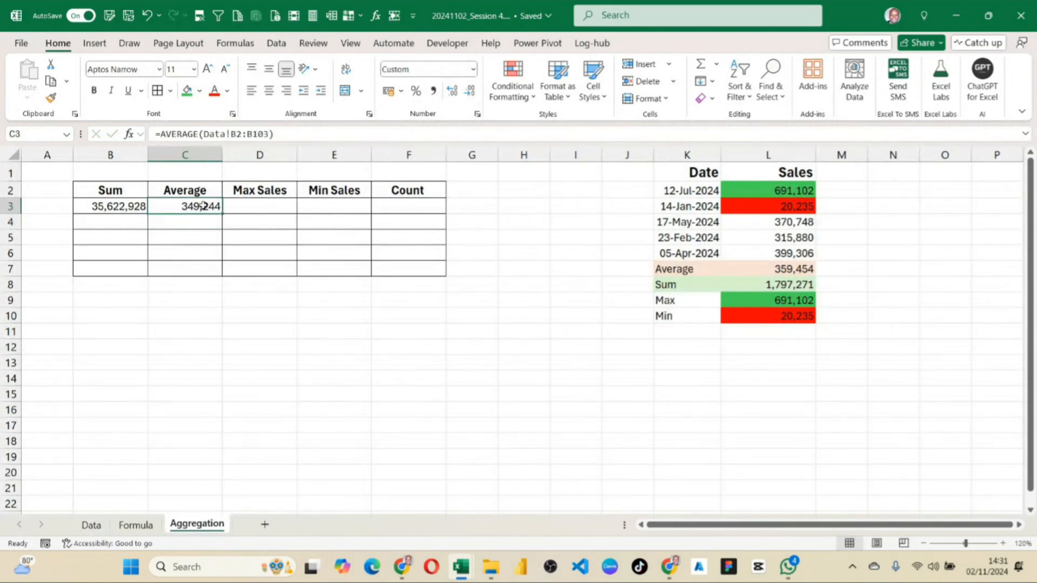
click(246, 205)
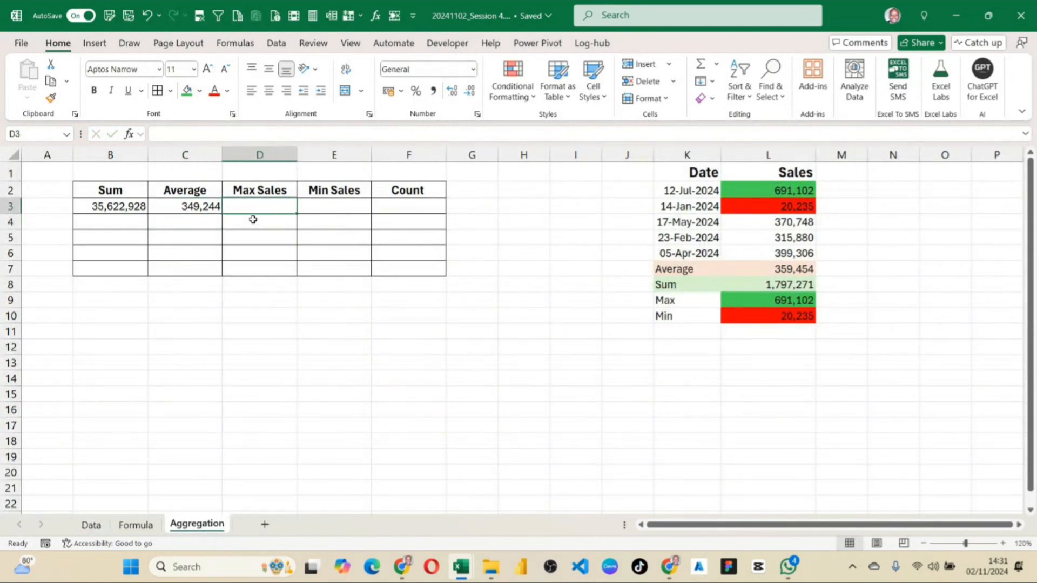
click(214, 206)
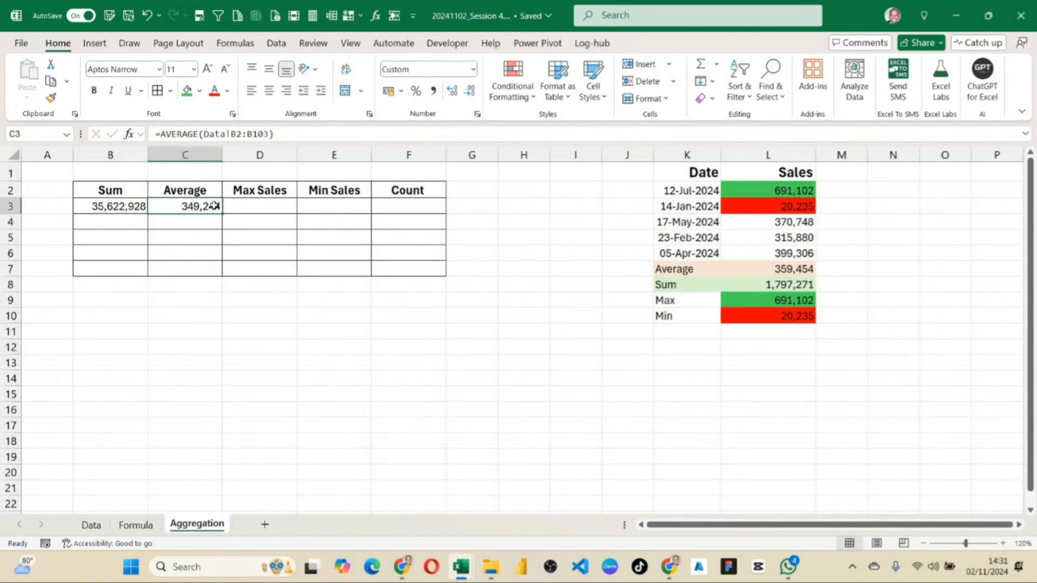
click(111, 207)
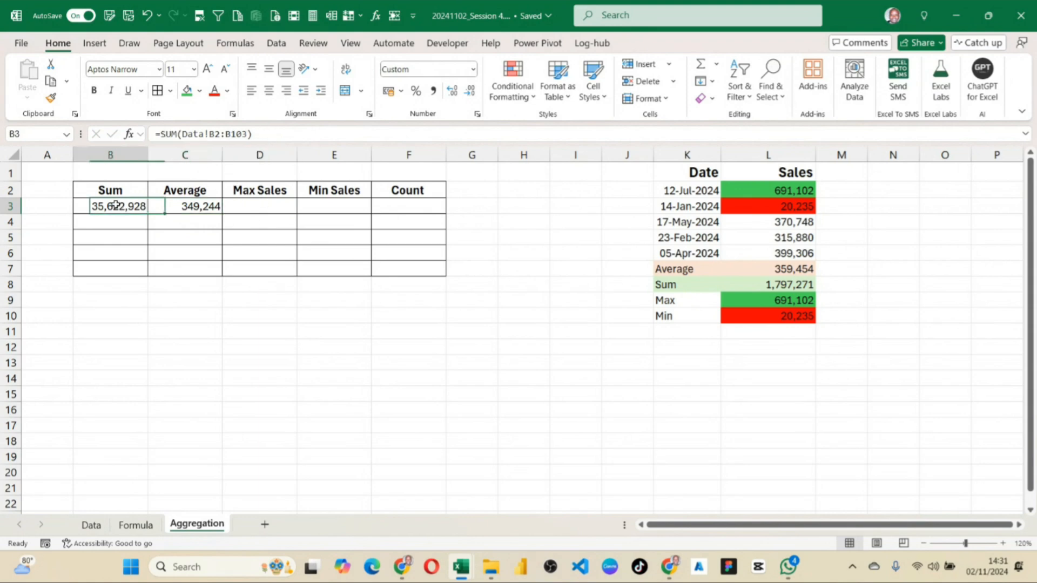
click(185, 207)
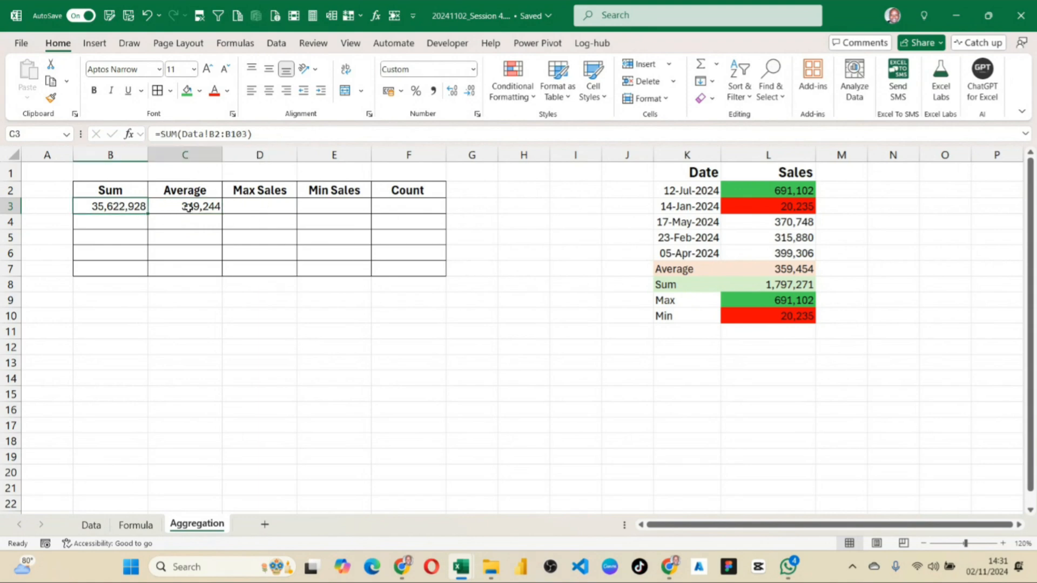
click(124, 205)
click(176, 134)
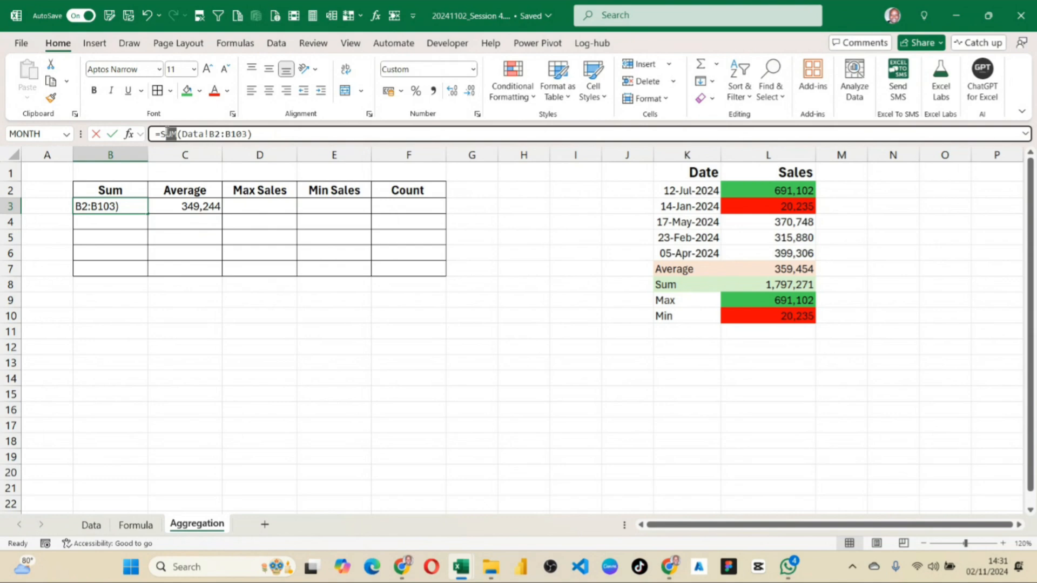
key(Return)
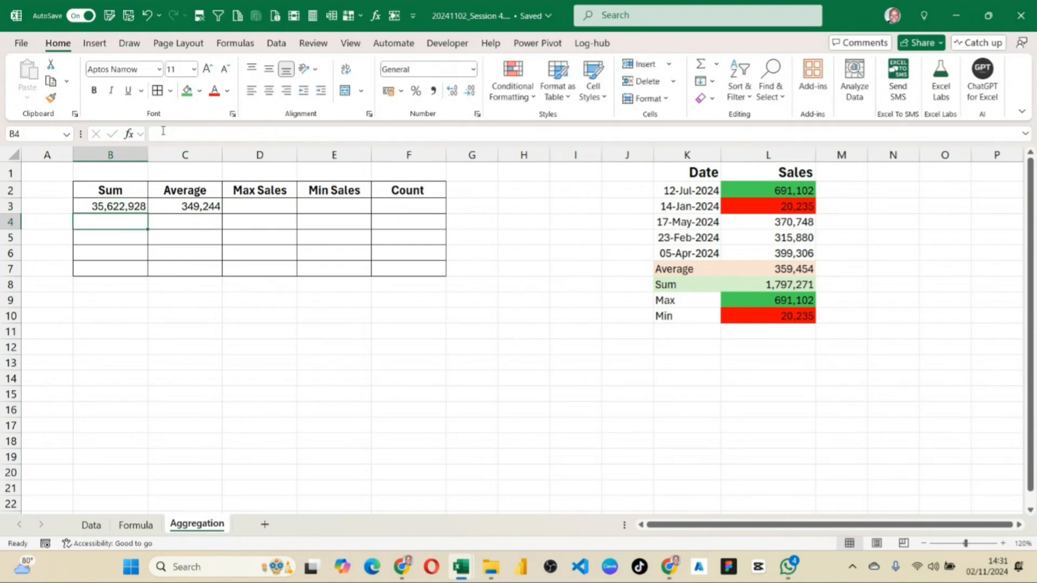
click(195, 206)
drag(199, 134, 181, 134)
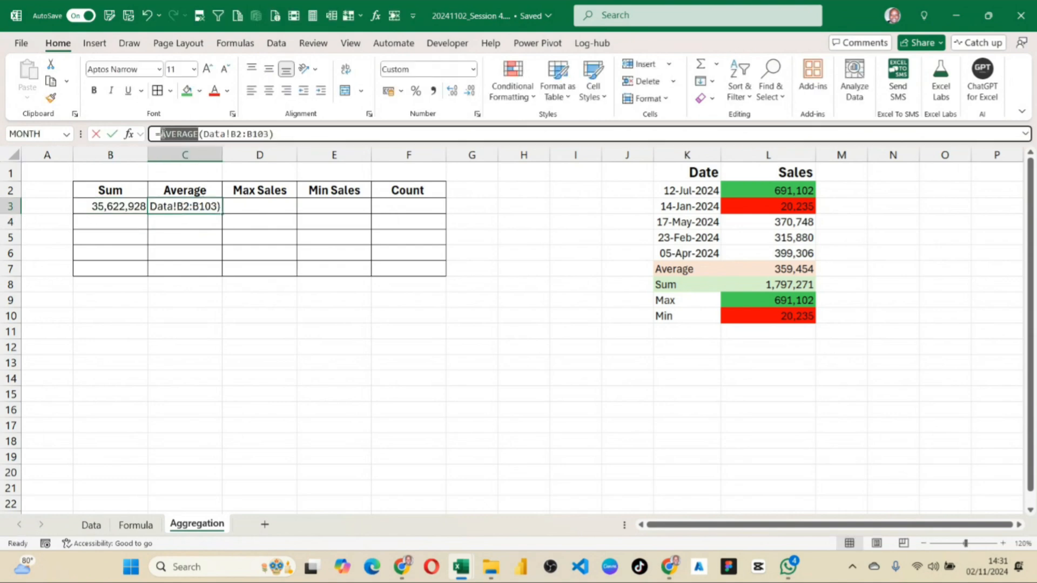
key(Return)
Copy the parenthesised argument (Data!B2:B103) from the AVERAGE formula in C3, leaving the formula intact.
click(206, 203)
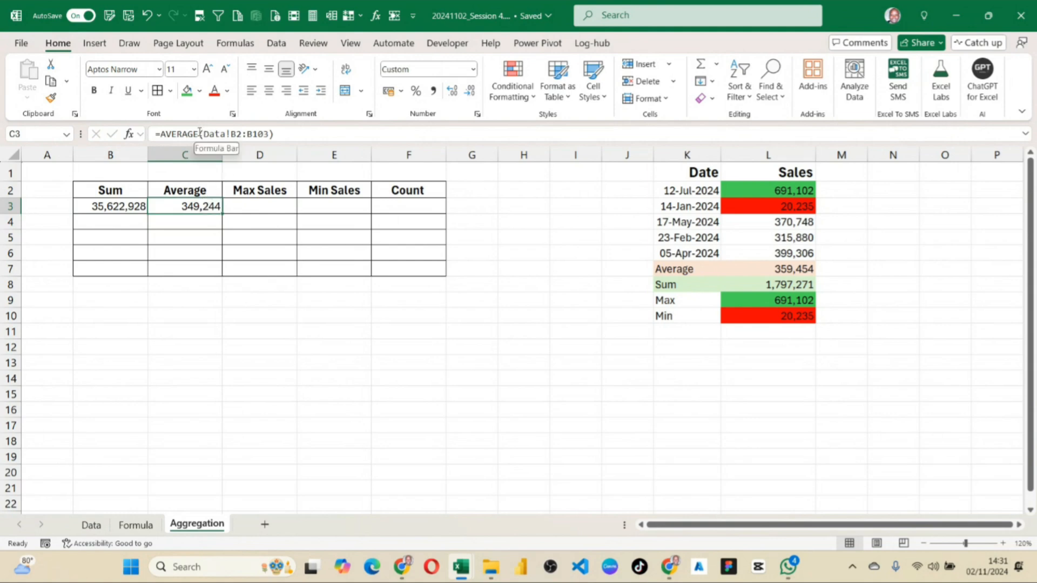
drag(273, 134, 200, 135)
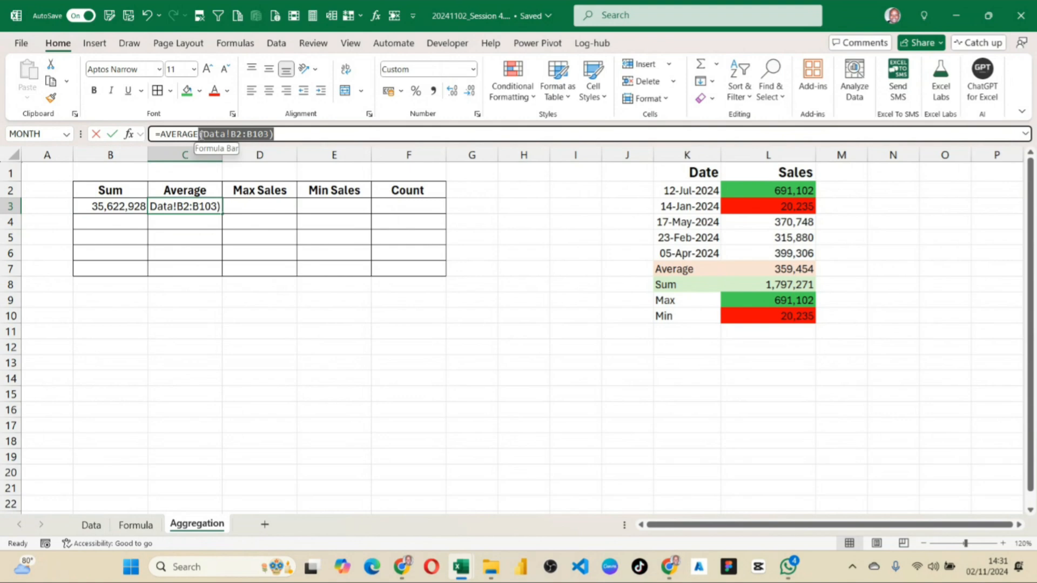
key(ctrl+c)
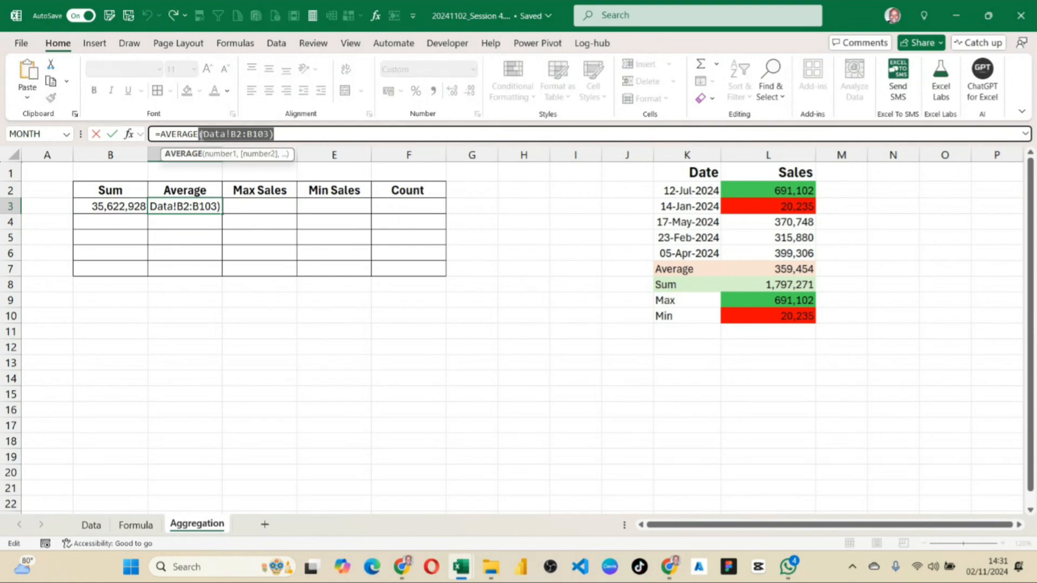
key(Return)
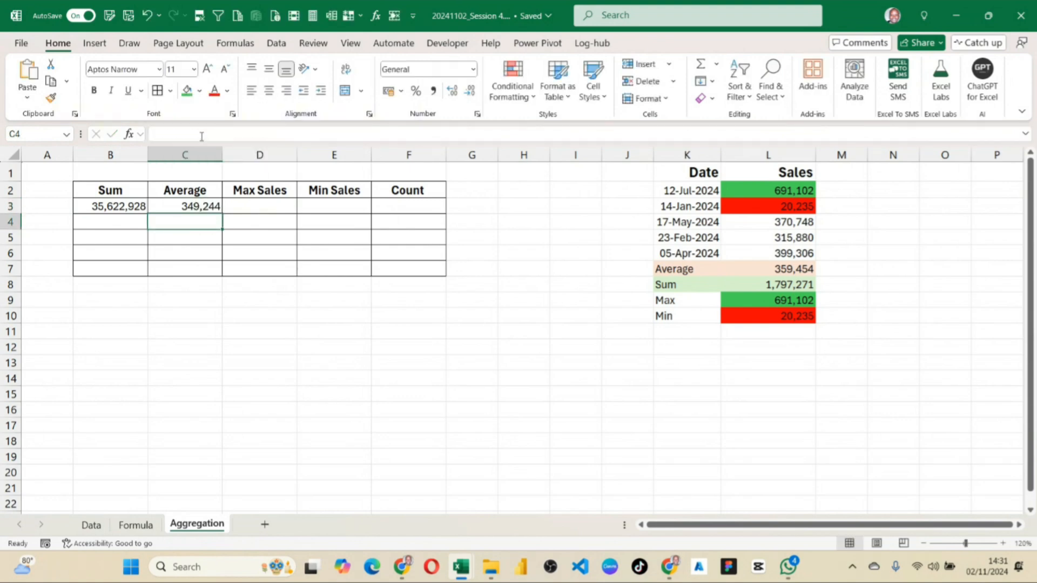
Enter =MAX(Data!B2:B103) in D3 under Max Sales, reusing the copied argument and removing the duplicate opening parenthesis.
click(260, 207)
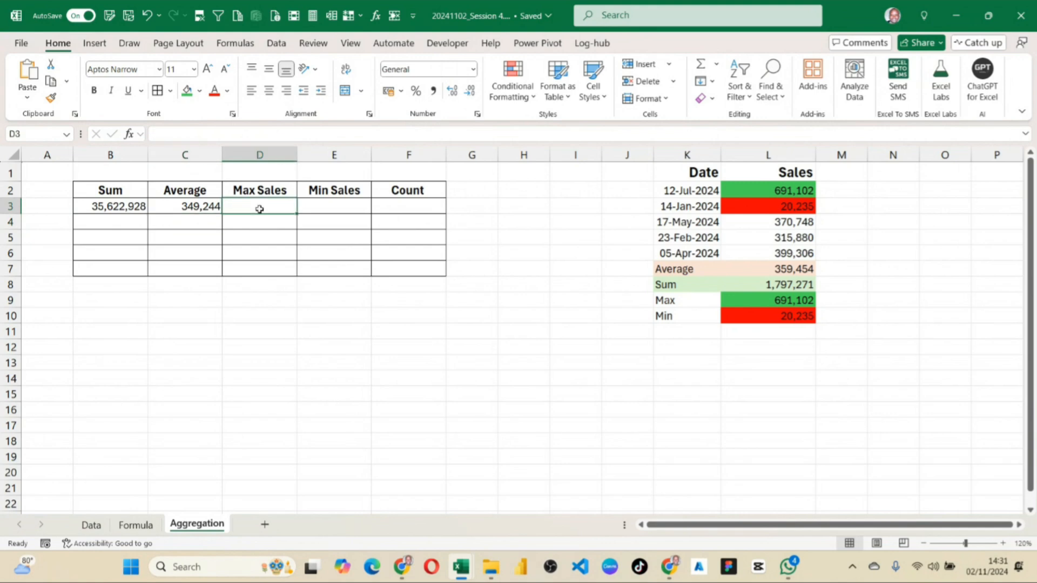
text(=max)
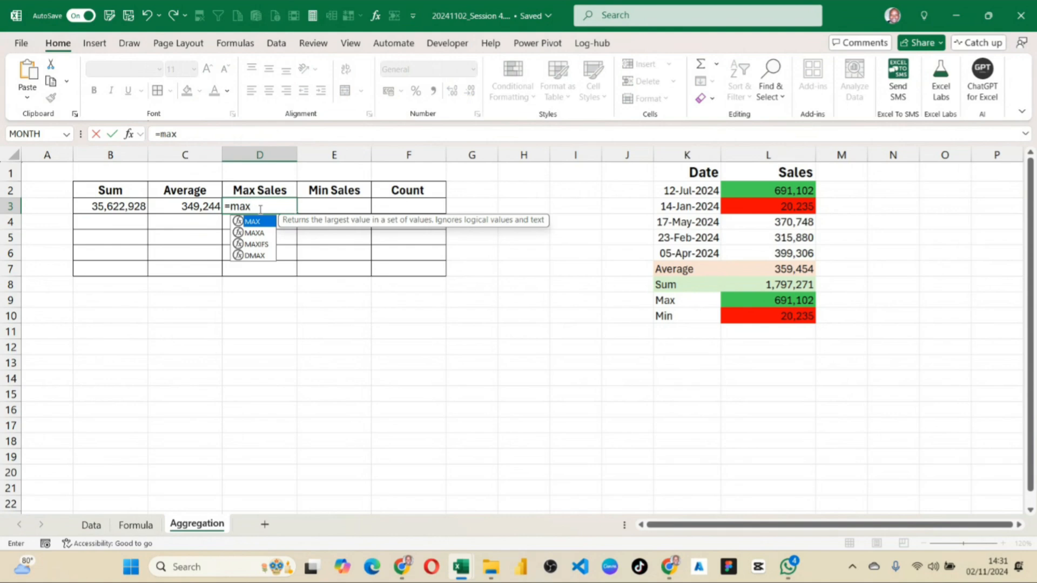
text(()
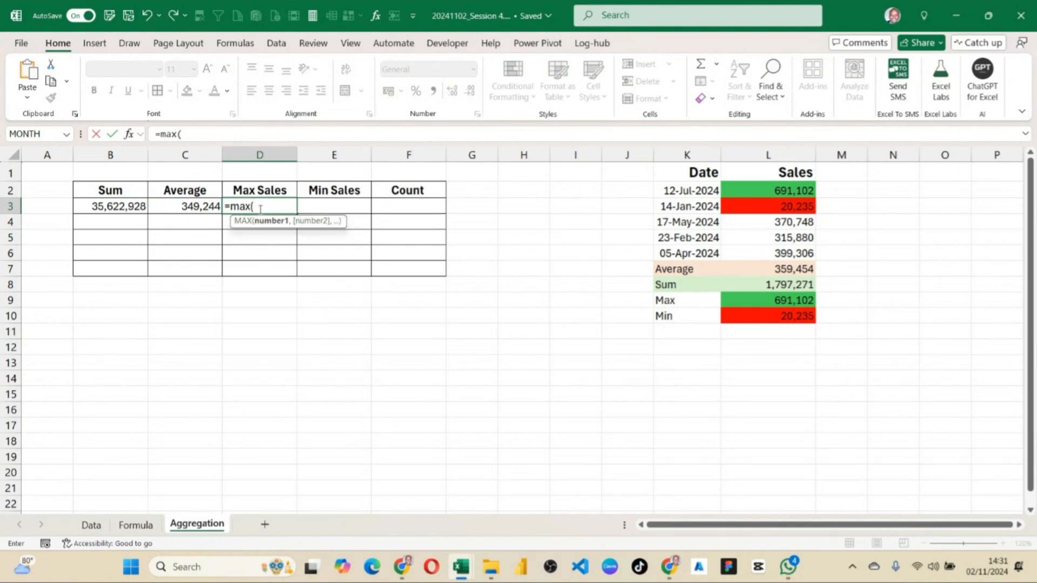
key(ctrl+v)
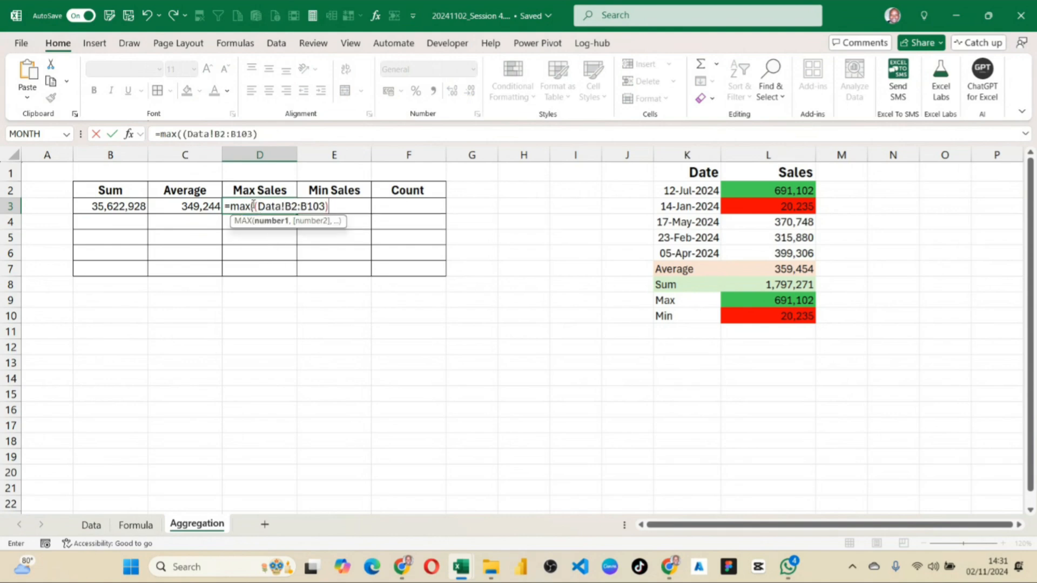
click(258, 206)
key(BackSpace)
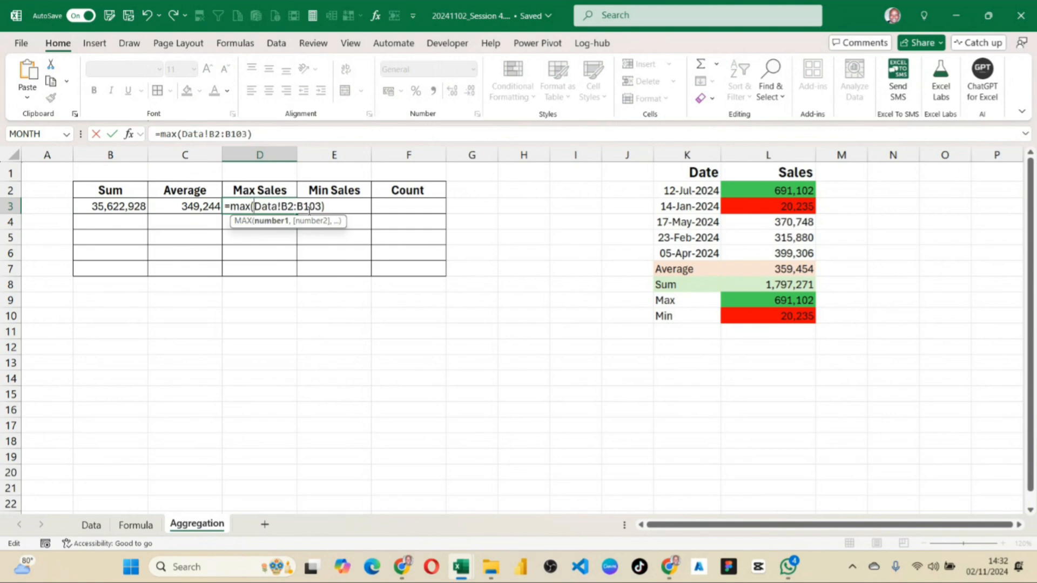
key(Return)
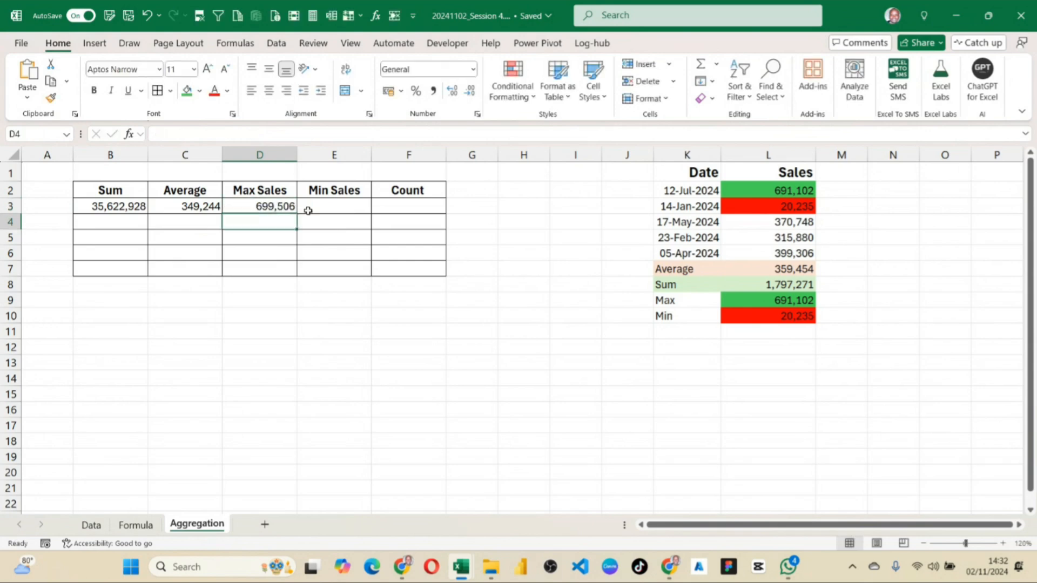
Review the complete MAX formula in D3 without changing it.
click(279, 206)
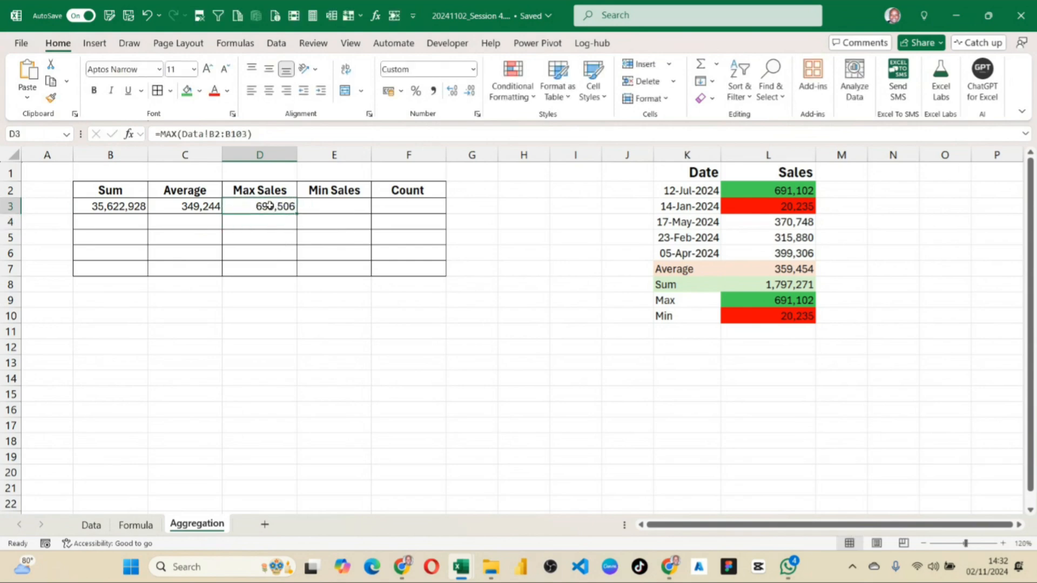
drag(253, 134, 150, 132)
key(ctrl+c)
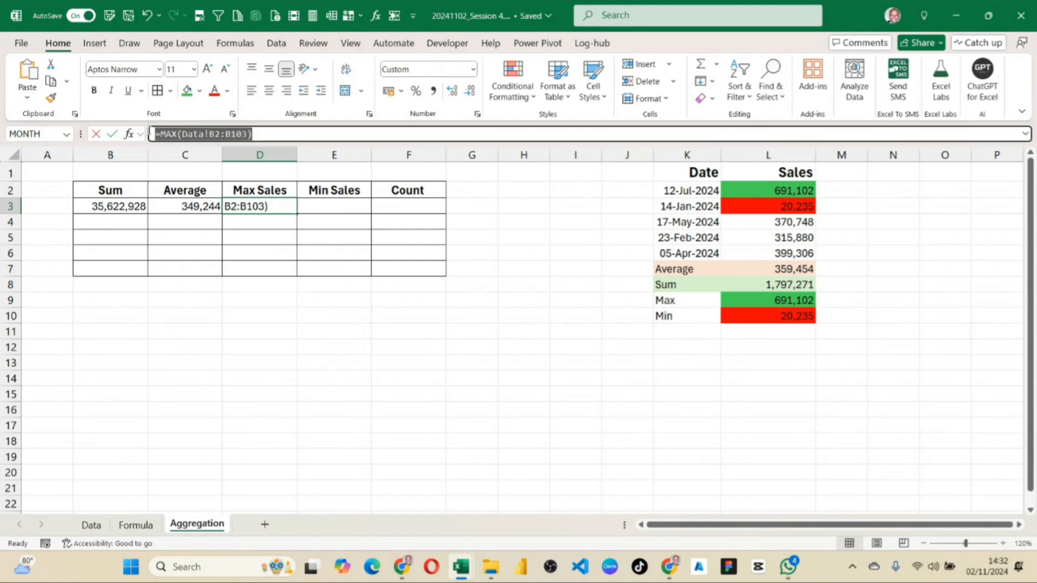
key(Return)
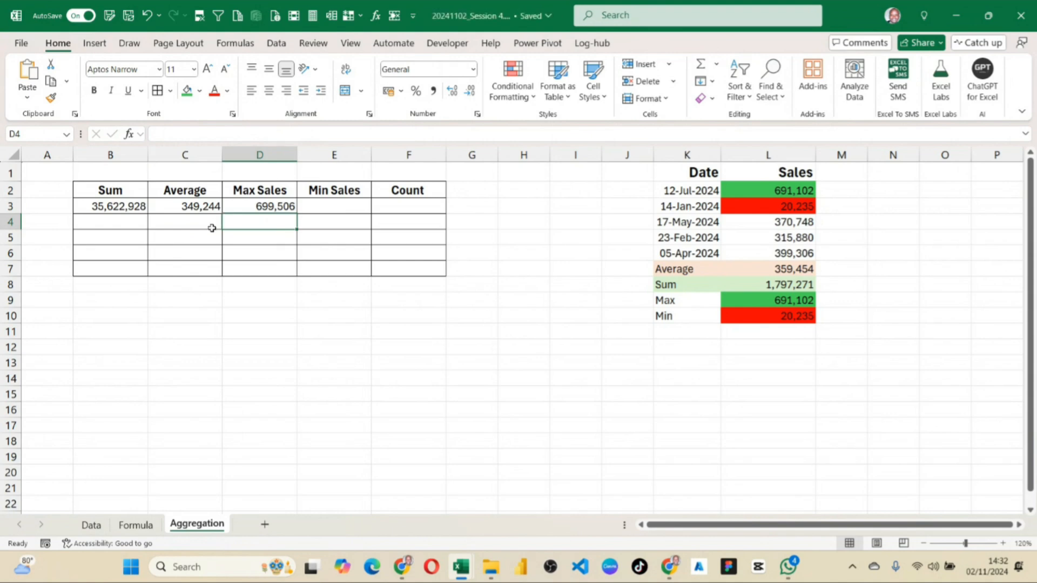
Enter =MIN(Data!B2:B103) in E3 under Min Sales by reusing the copied MAX formula and replacing its function name.
click(342, 206)
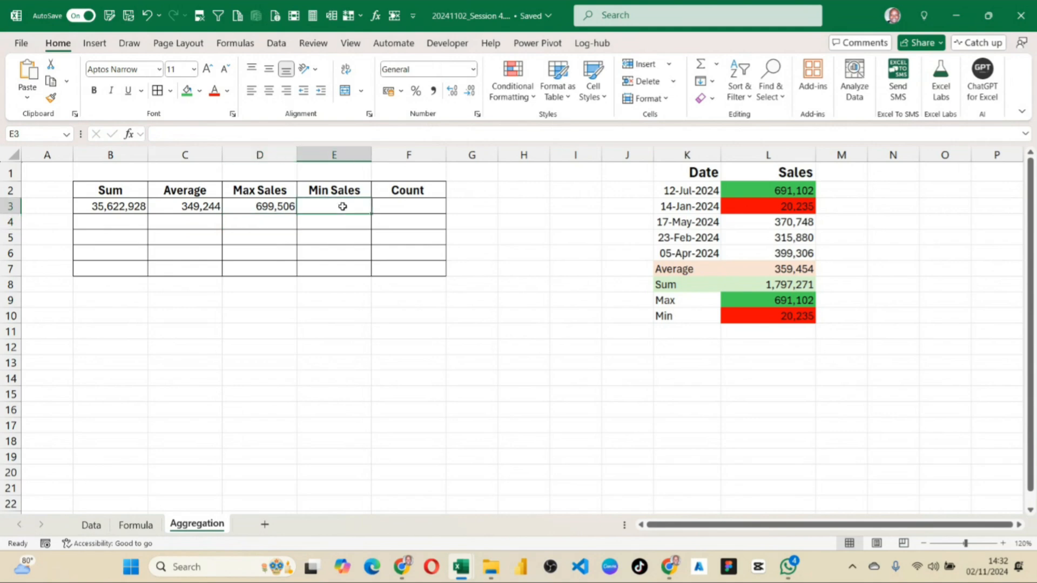
double_click(343, 207)
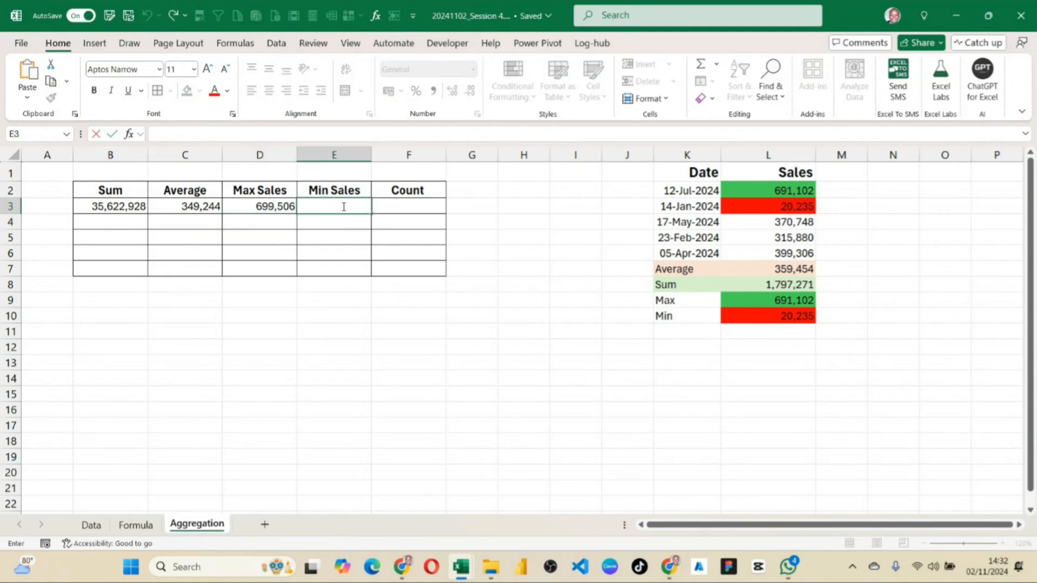
key(ctrl+v)
drag(326, 206, 303, 206)
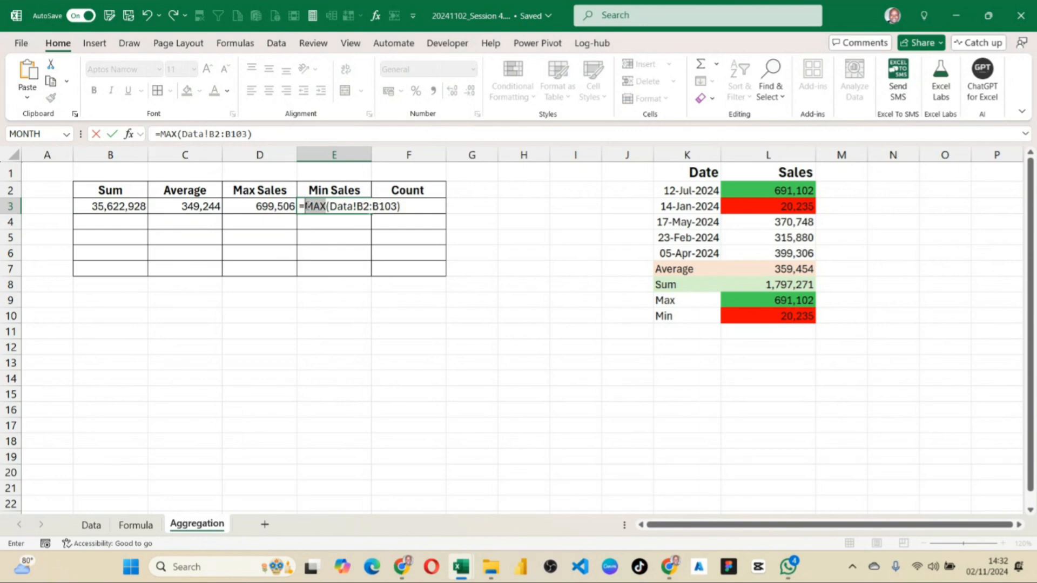
text(min)
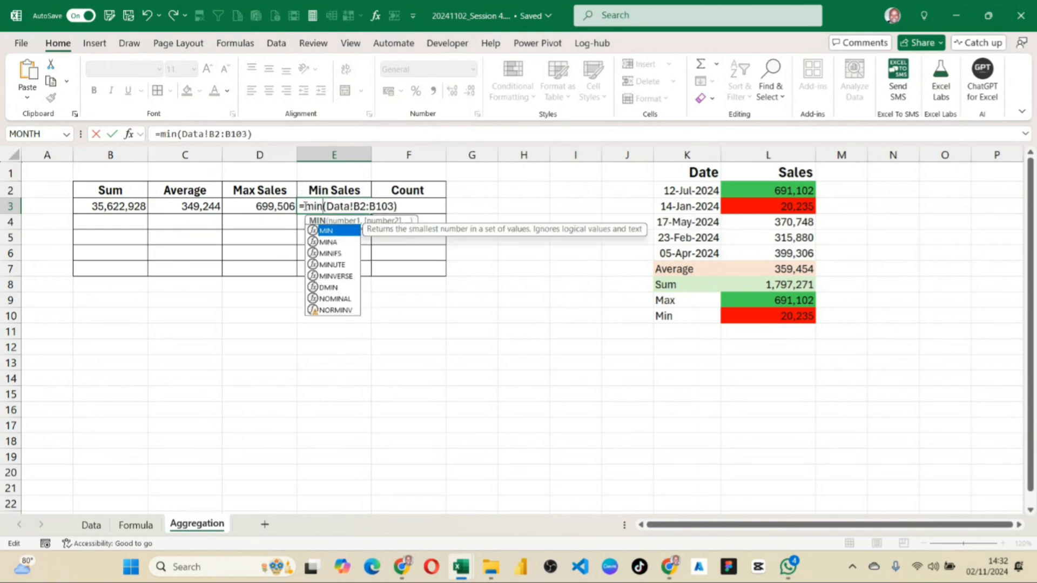
key(Return)
click(355, 204)
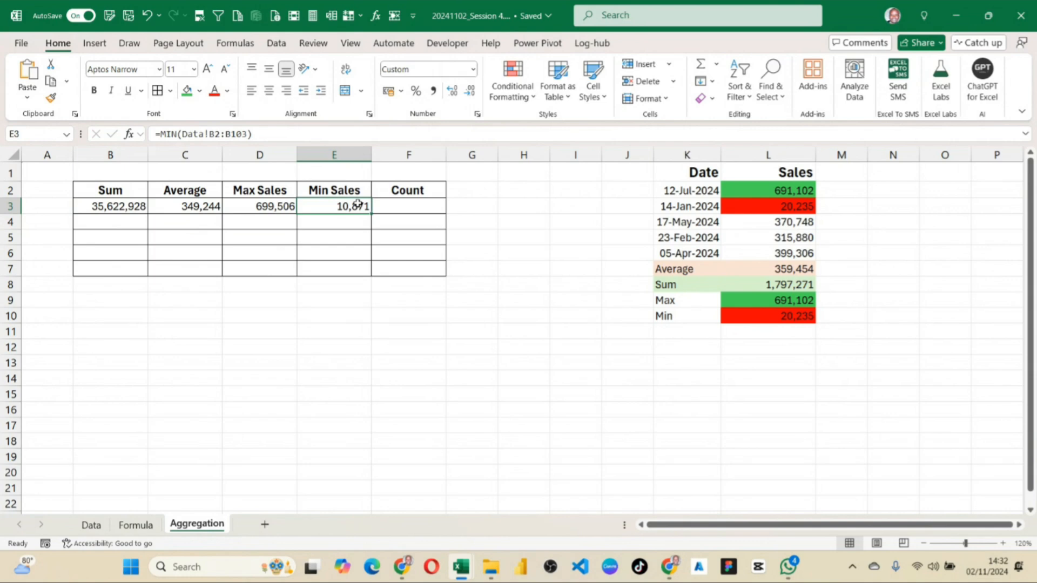
Enter =COUNT(Data!B2:B103) in F3 under Count by reusing the copied MAX formula and replacing its function name.
click(402, 210)
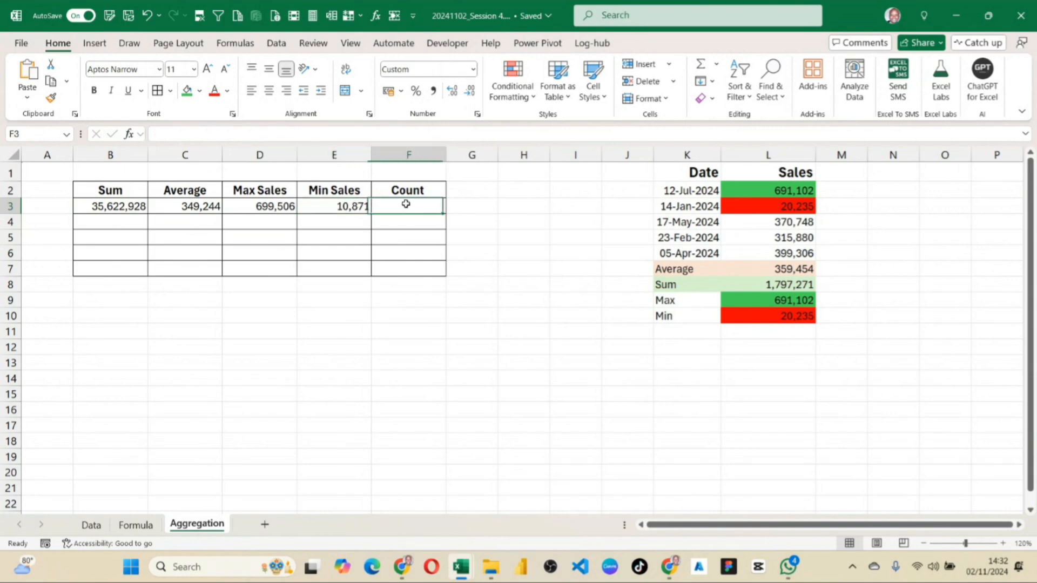
click(287, 134)
key(ctrl+v)
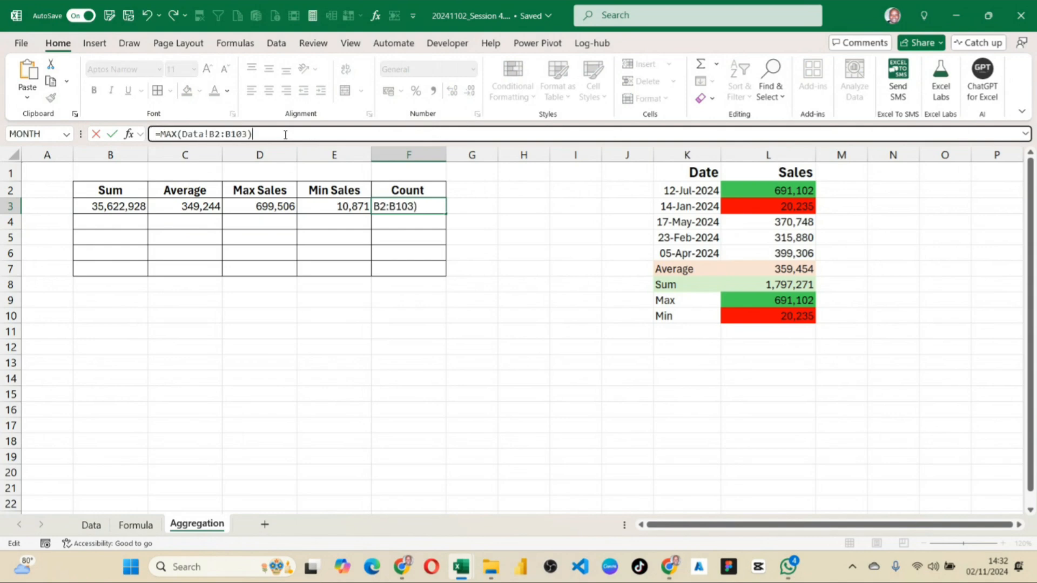
drag(177, 134, 166, 134)
text(cou)
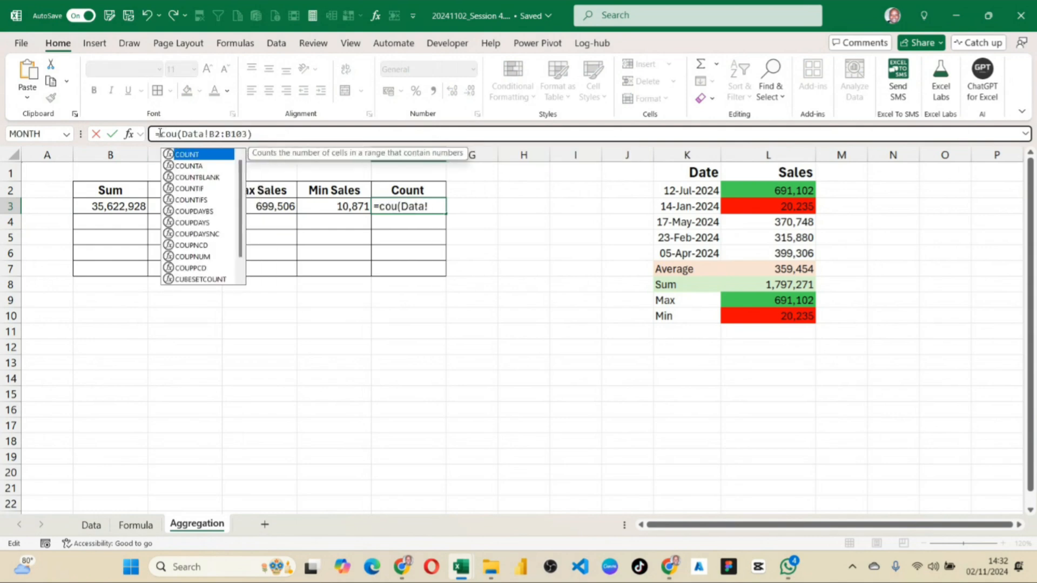
double_click(184, 155)
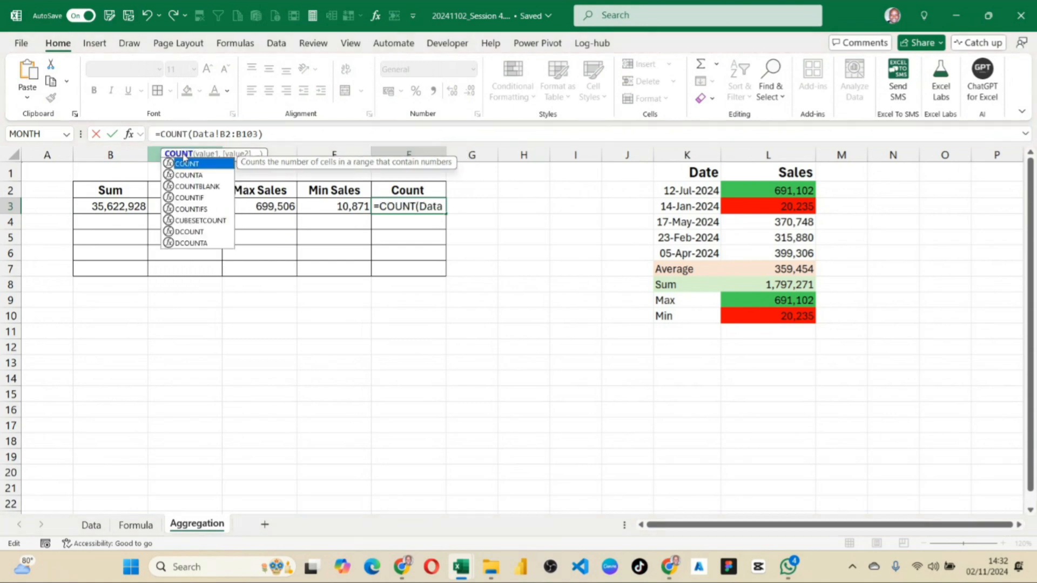
key(Return)
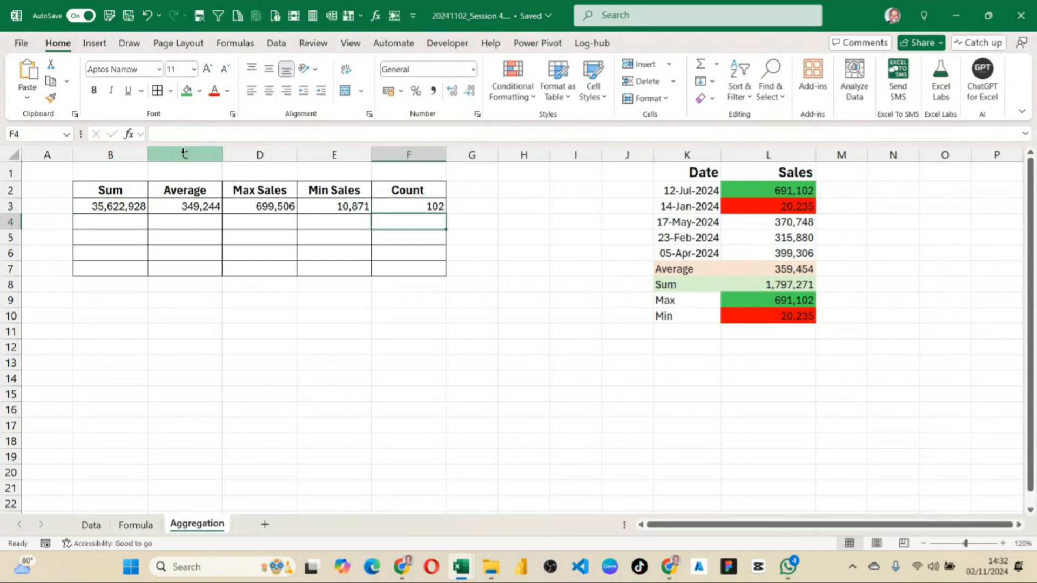
Review the COUNT formula in F3 and the completed summary results across B3:F3.
click(418, 205)
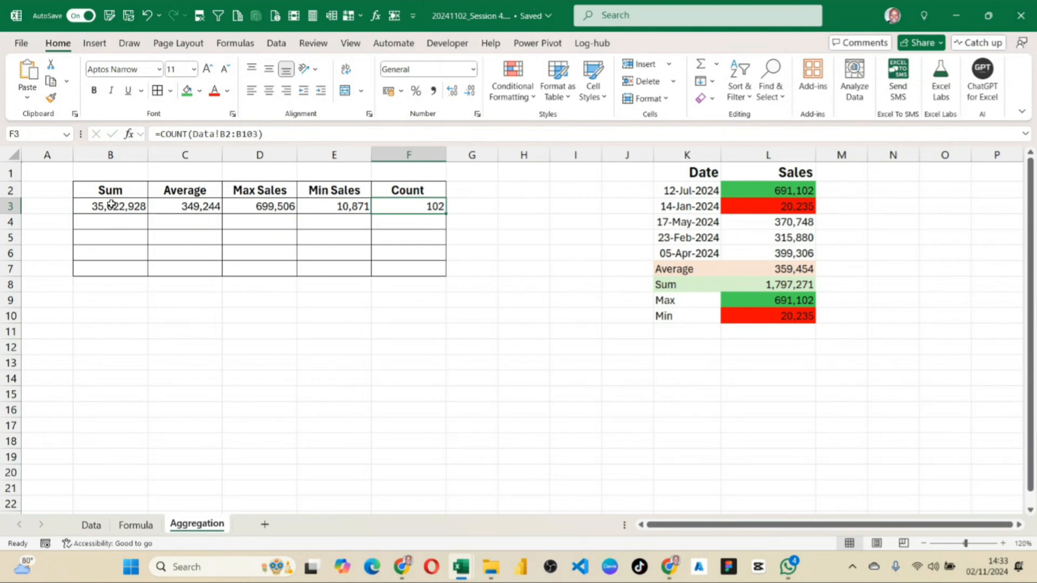
drag(112, 210, 419, 205)
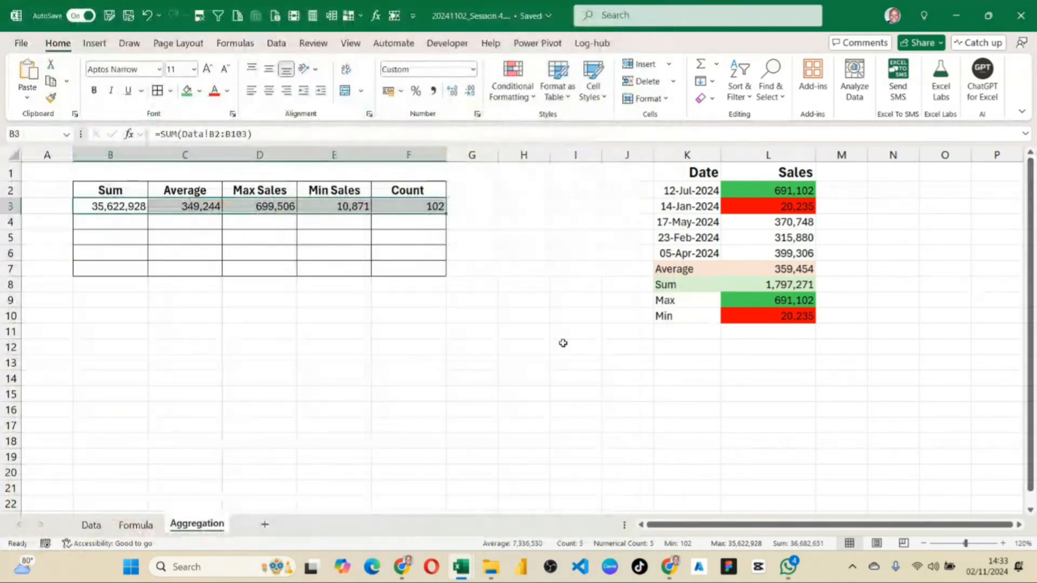
click(457, 316)
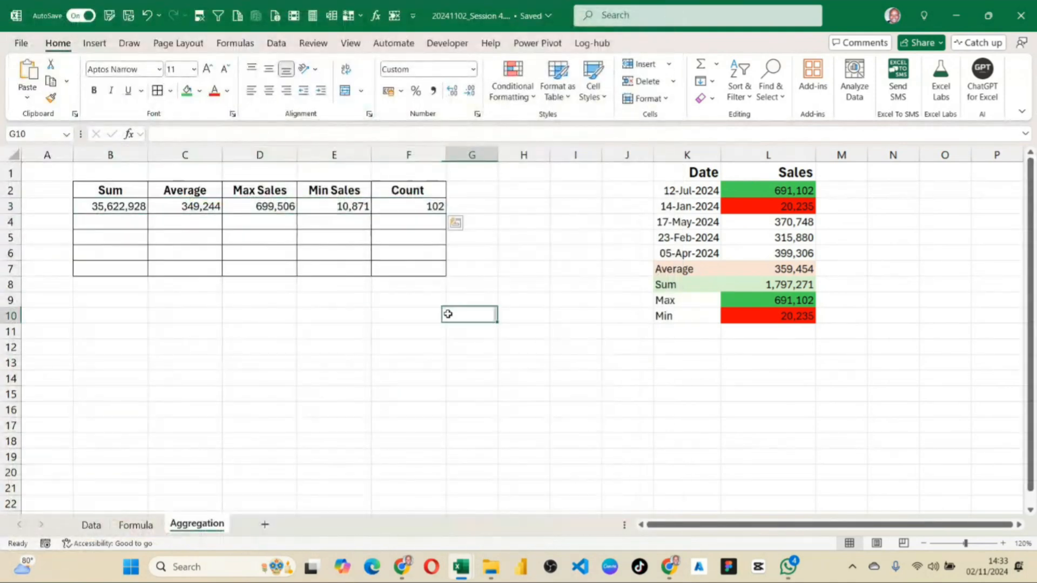
Copy the summary table headings in B2:F2 and paste them transposed into the Formula sheet's list, starting at B9.
click(143, 525)
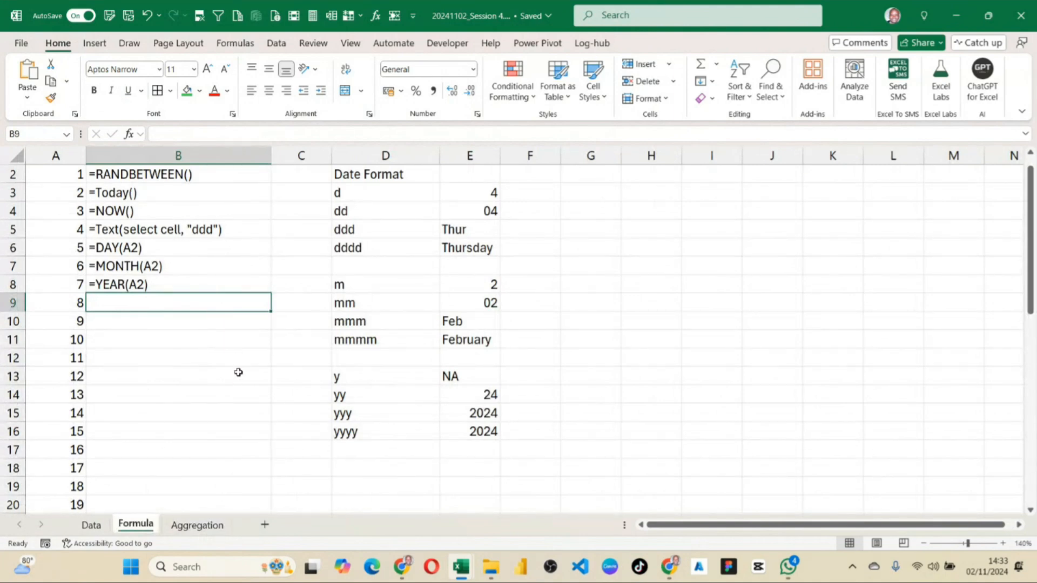
click(190, 531)
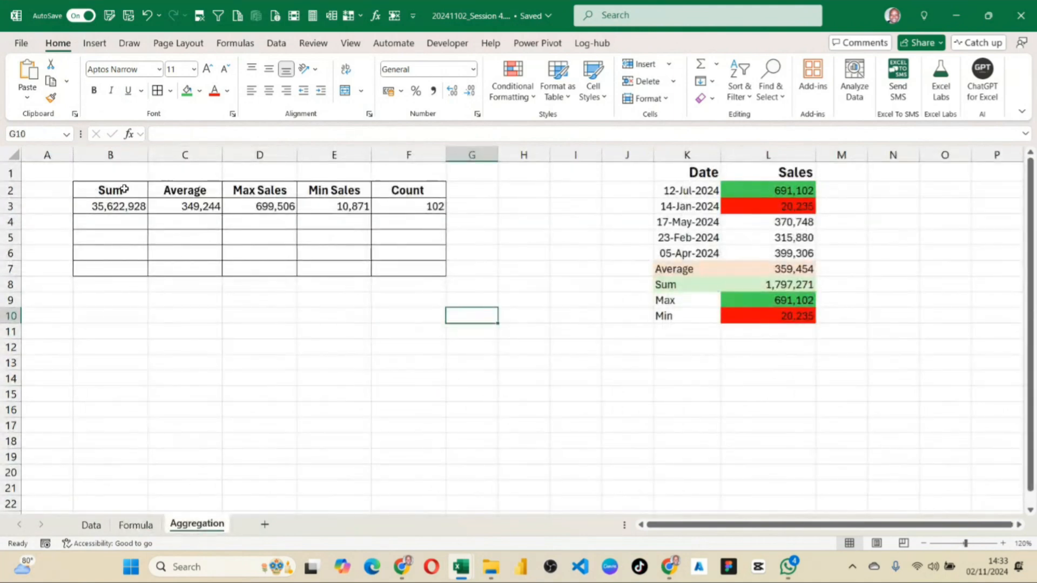
drag(127, 190, 403, 193)
key(ctrl+c)
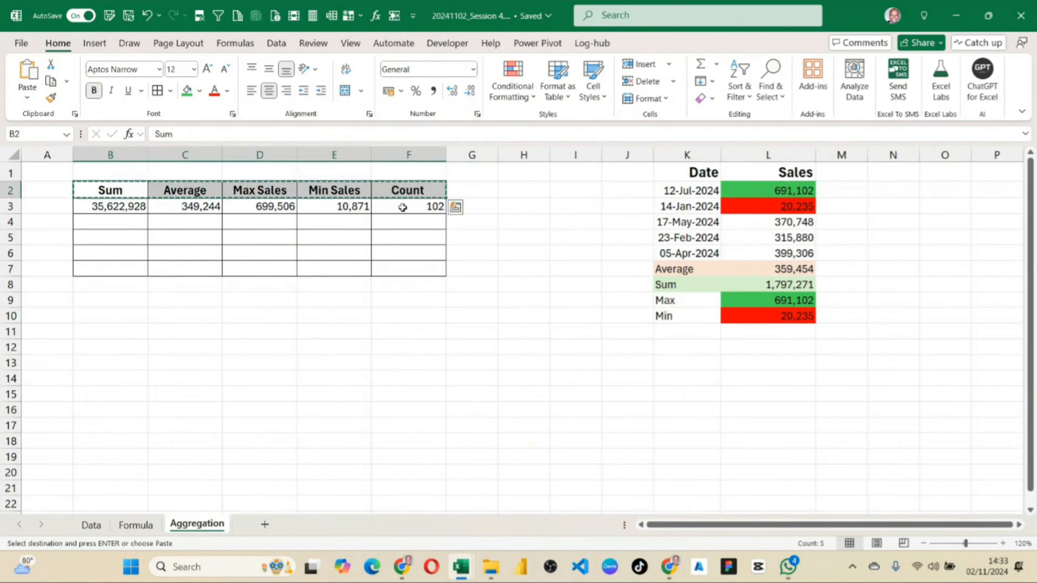
click(141, 529)
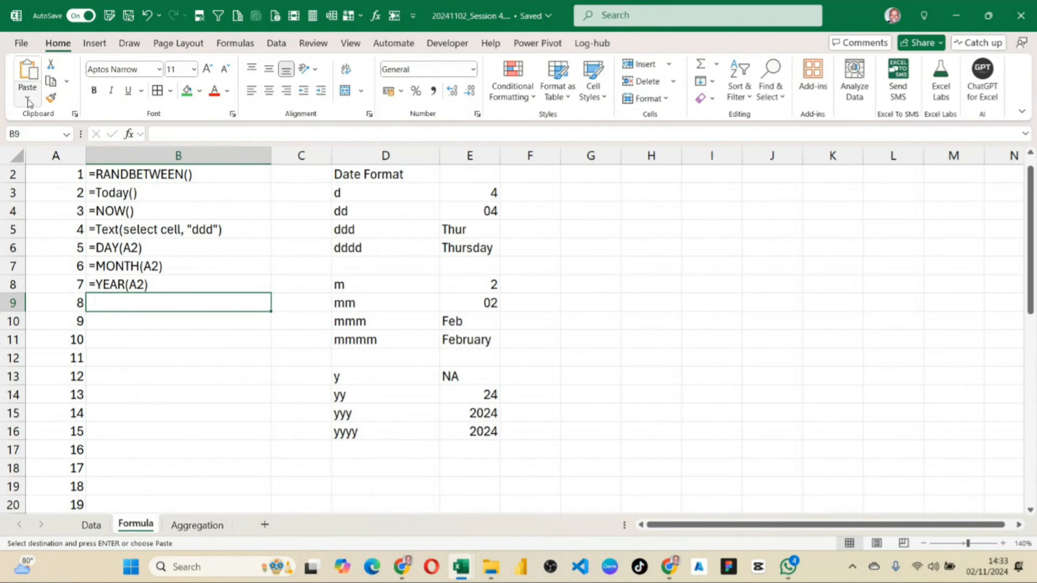
click(198, 526)
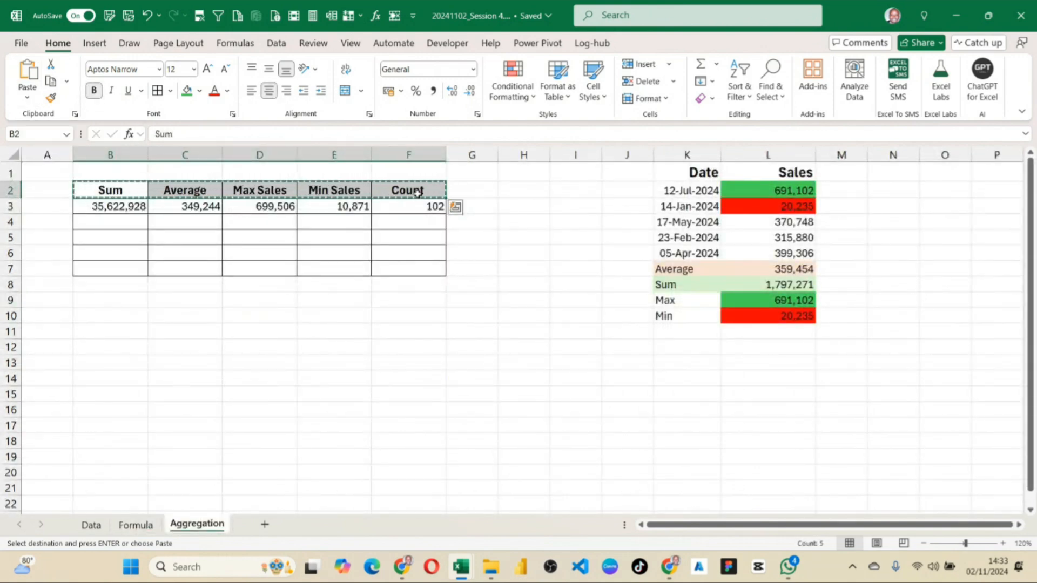
click(144, 529)
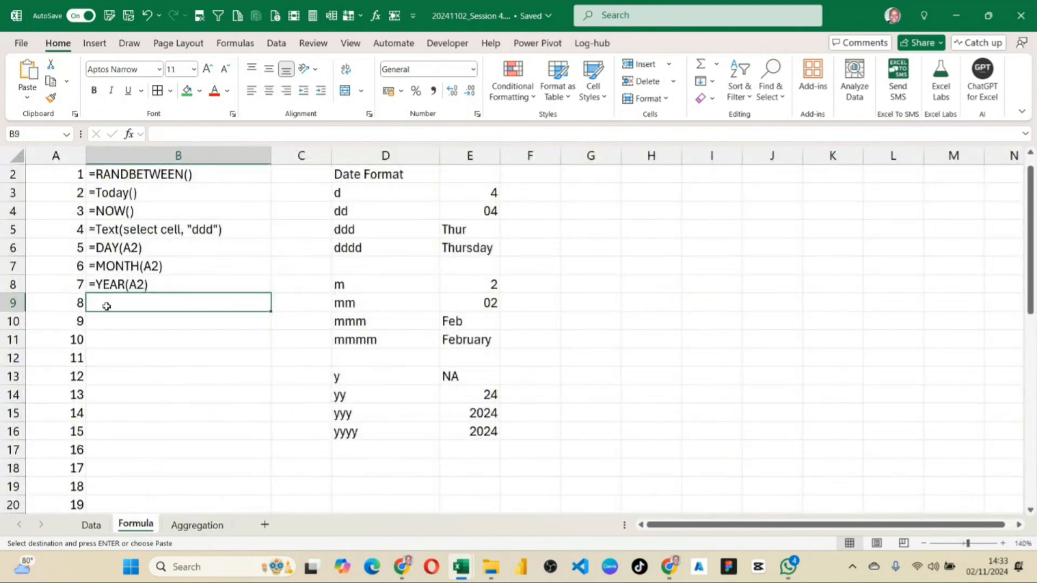
click(27, 100)
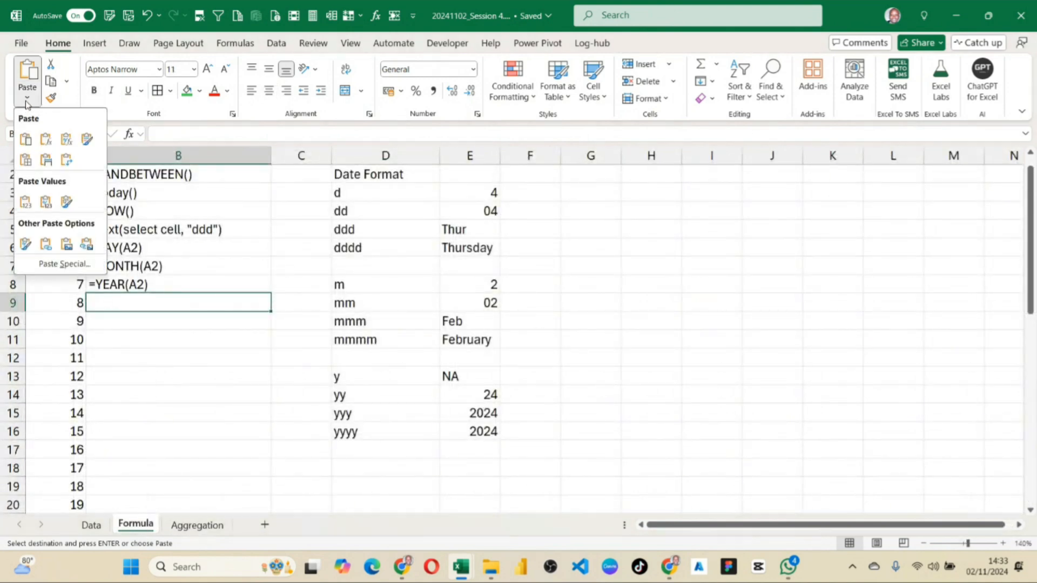
click(68, 161)
click(179, 439)
Format the pasted labels in B9:B13 with left alignment, no bold and no borders.
drag(196, 301, 205, 384)
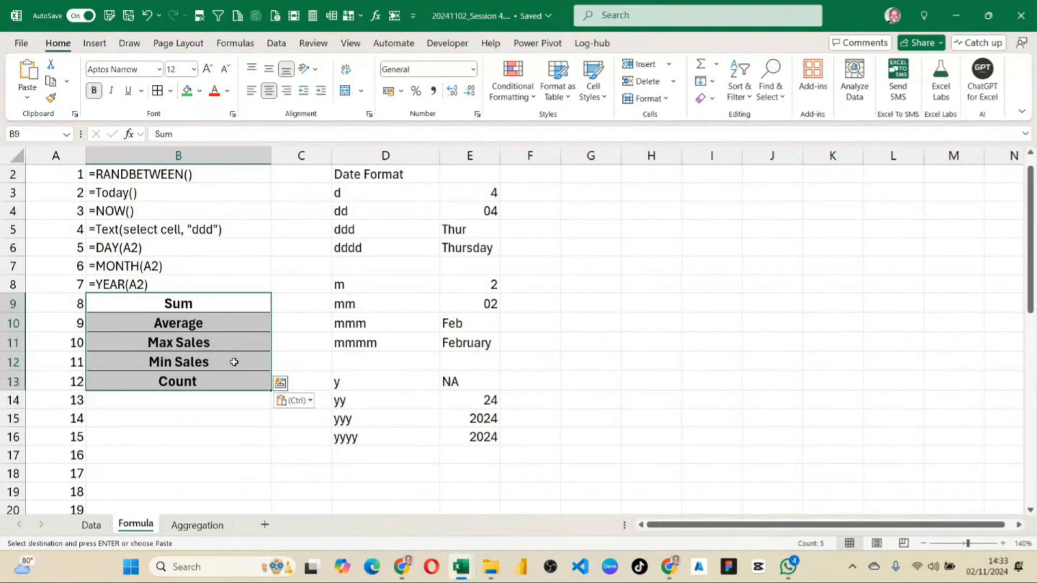
click(251, 92)
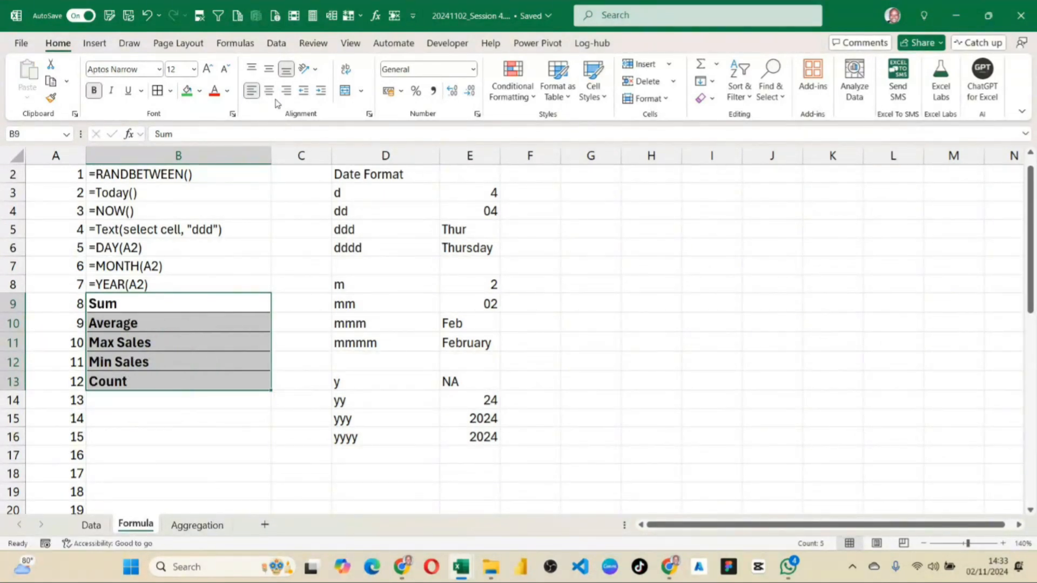
click(96, 90)
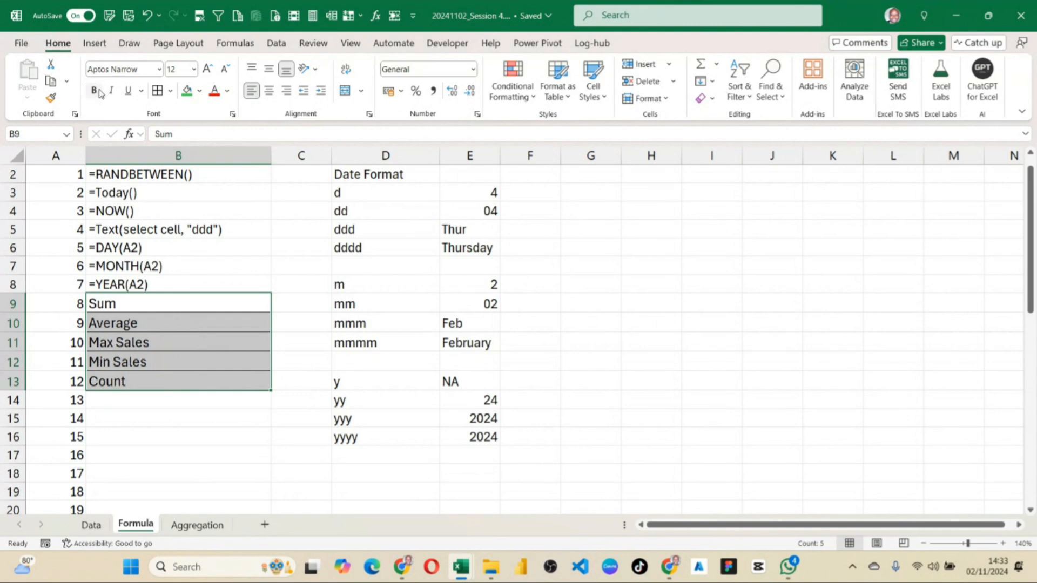
click(169, 91)
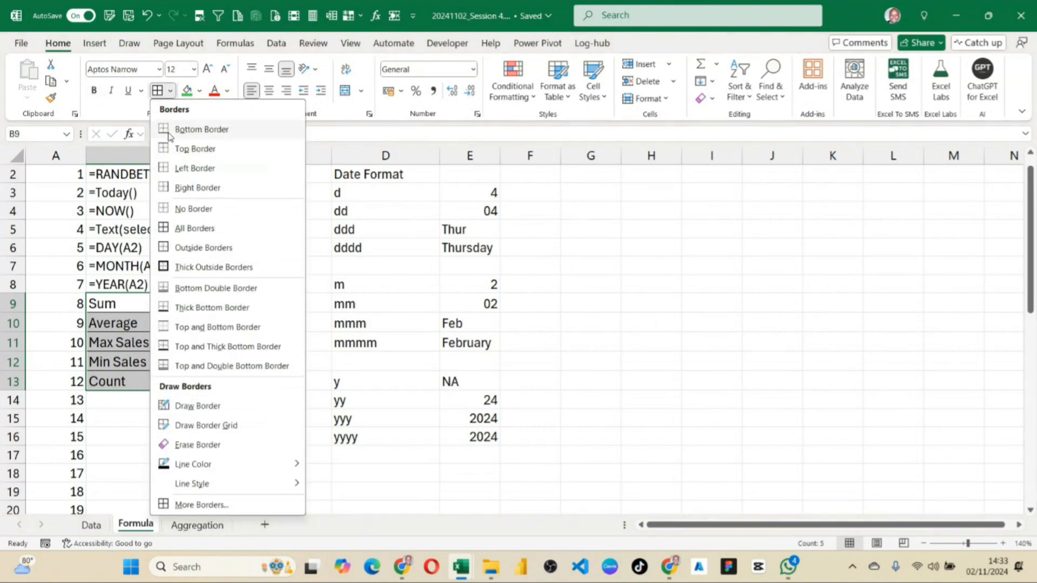
click(186, 209)
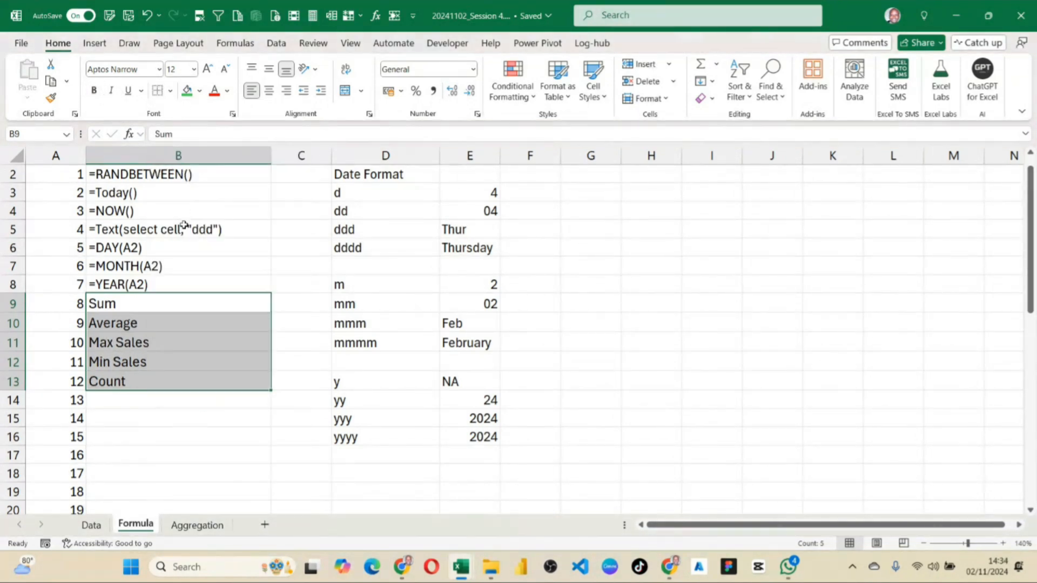
click(210, 420)
Compare the listed functions, including B9:B13, with those offered under the AutoSum and Date & Time function categories.
drag(130, 305, 144, 376)
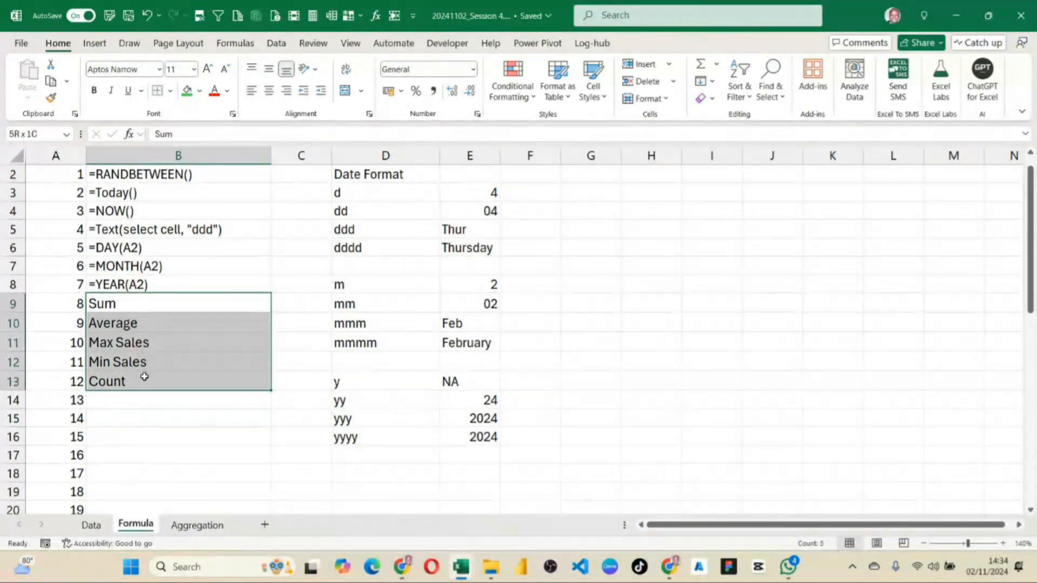
click(138, 435)
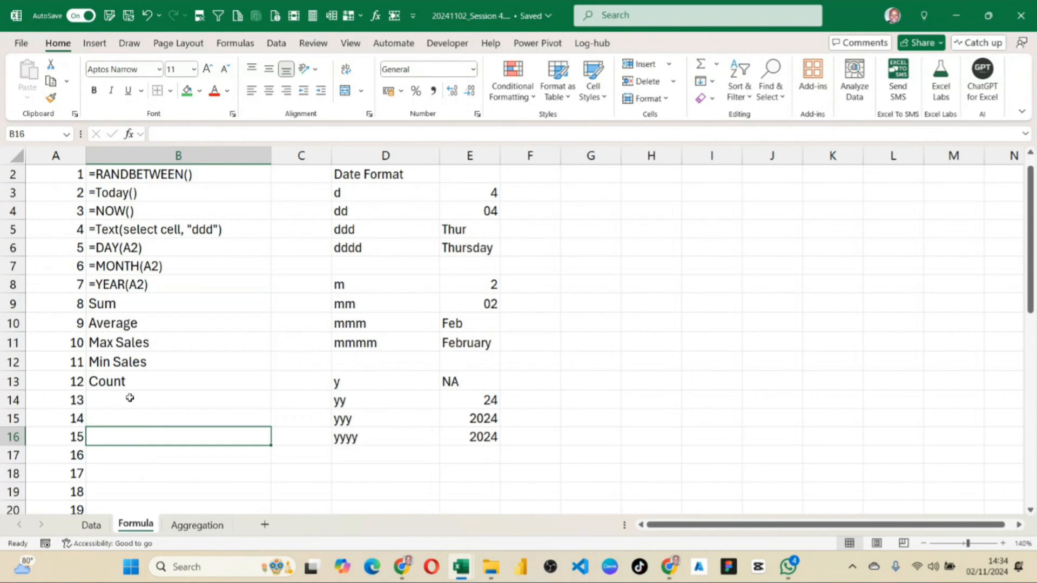
drag(102, 305, 136, 378)
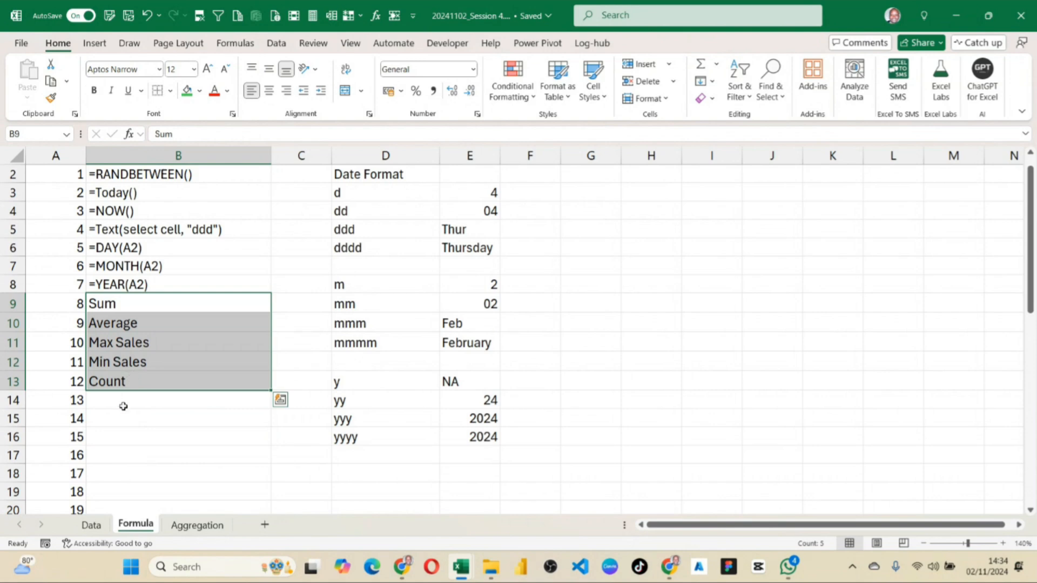
click(246, 42)
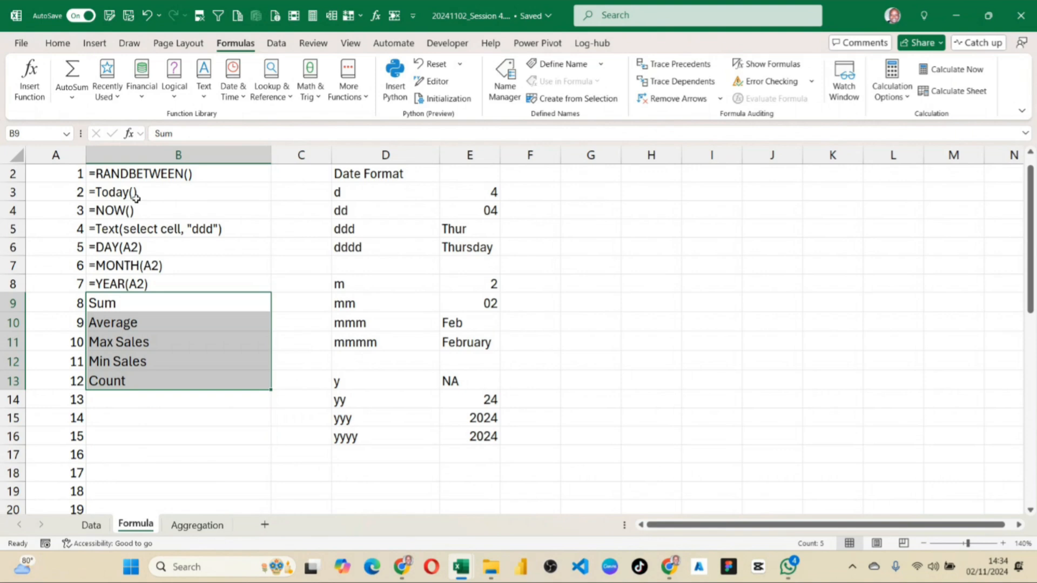
click(75, 101)
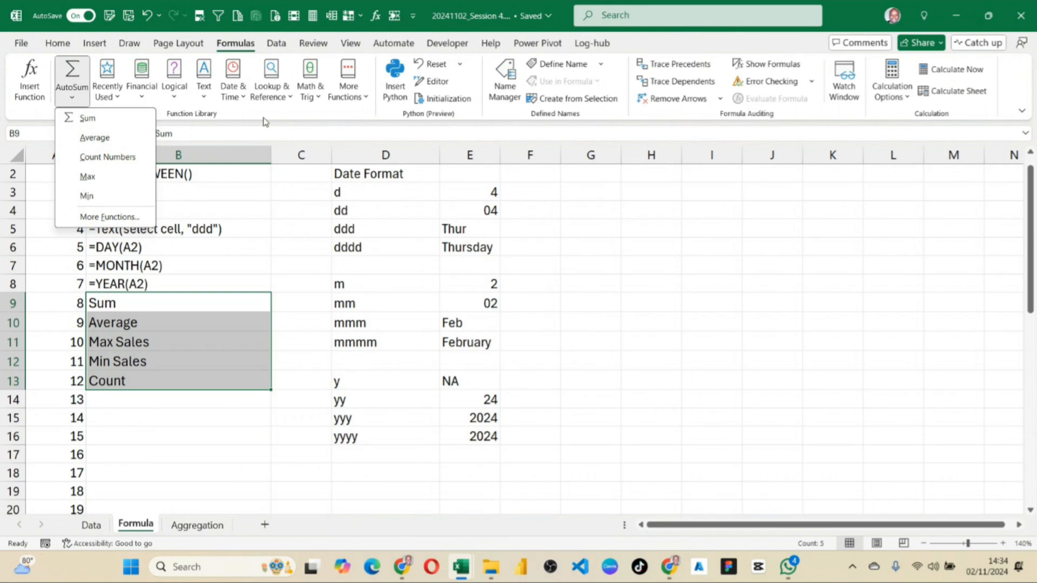
click(240, 97)
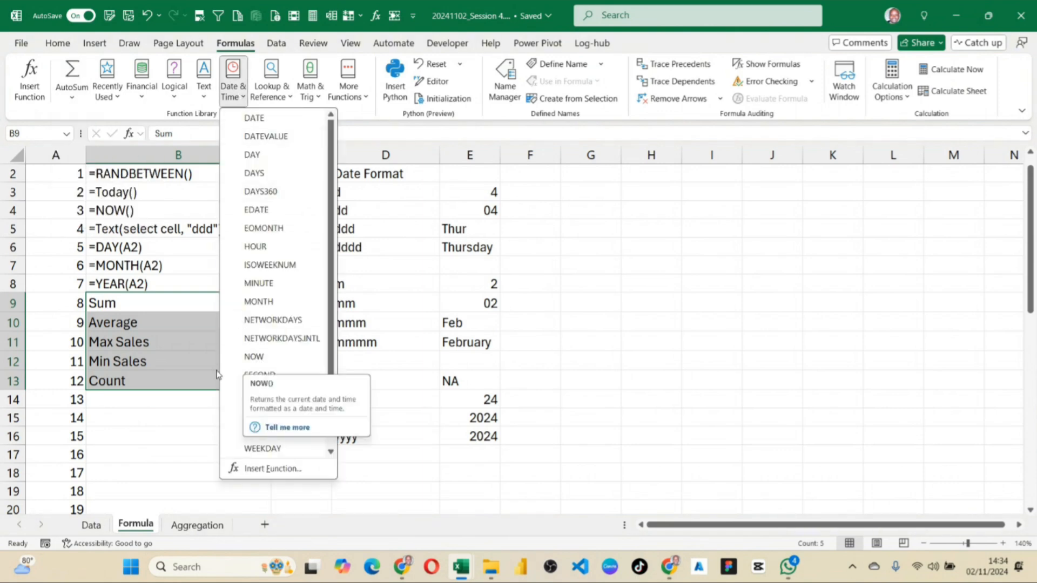
click(148, 413)
click(149, 413)
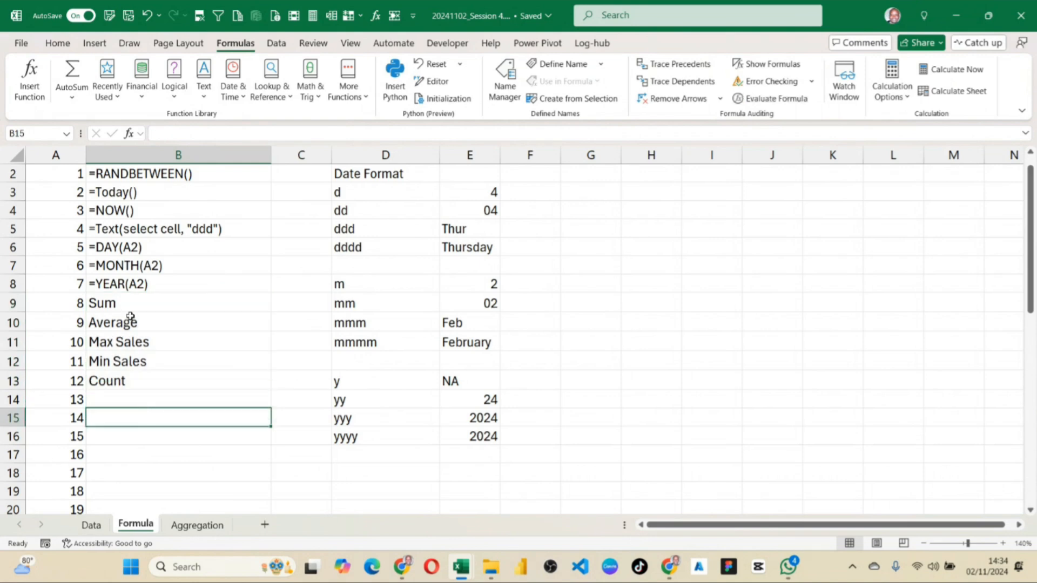
Enter the column heading SN in A1 above the numbering on the Formula sheet.
scroll(183, 220, up, 1)
drag(152, 195, 167, 400)
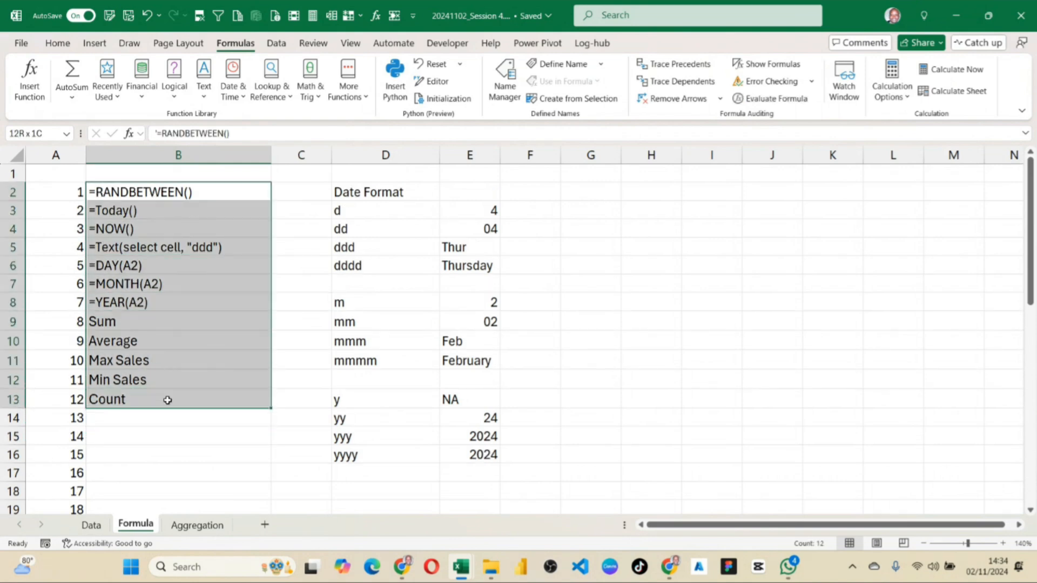
click(71, 173)
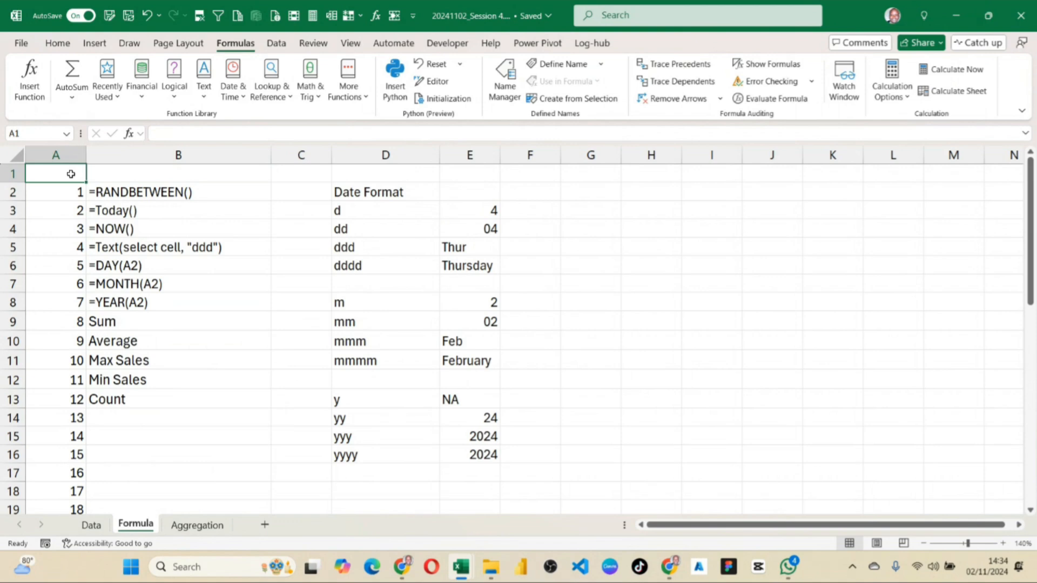
text(SN)
click(105, 174)
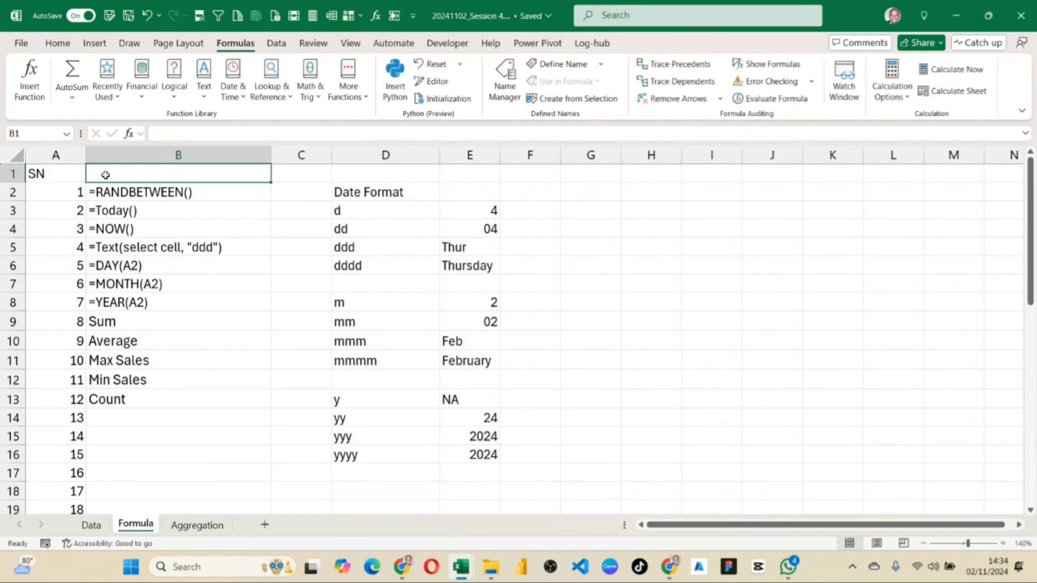
Enter the column heading Formulas in B1 above the function list.
text(F)
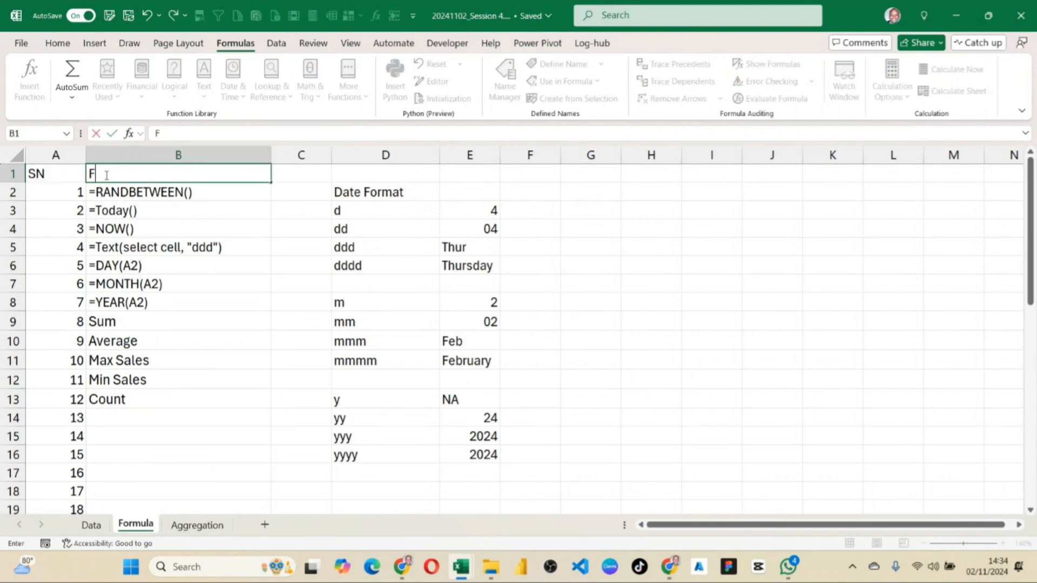
text(ormulas)
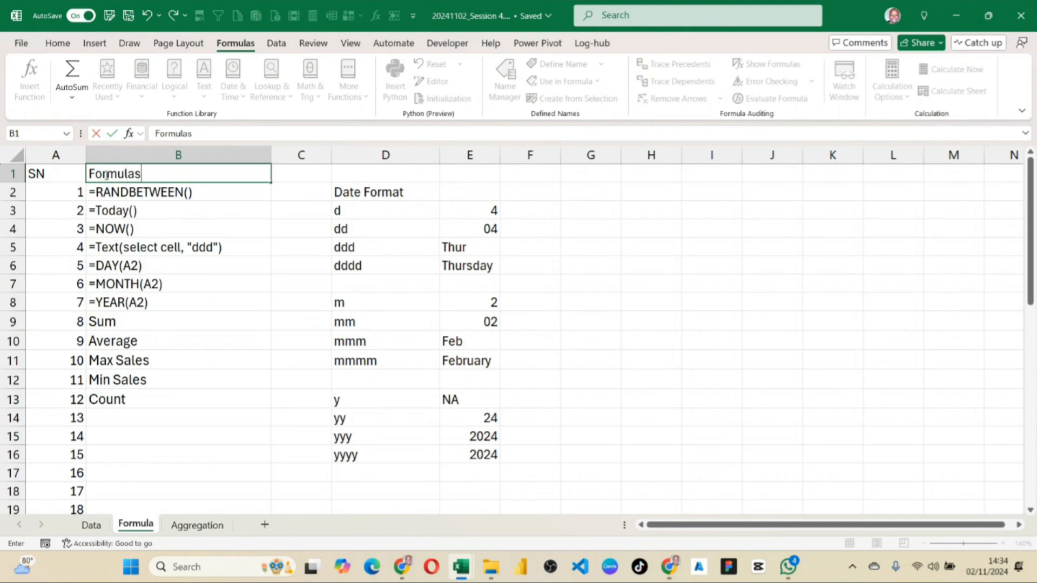
click(184, 258)
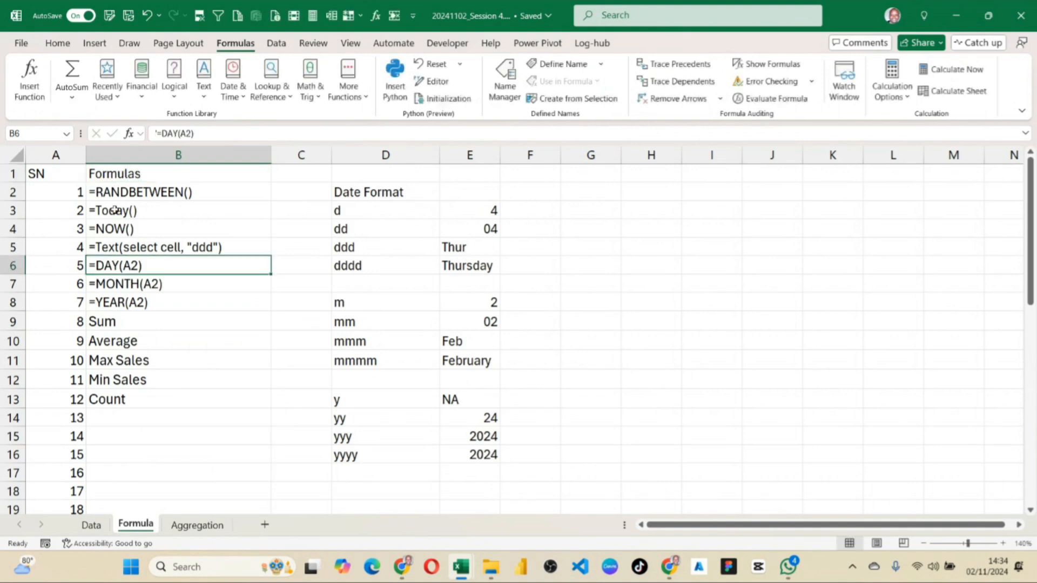
Format heading row 1 as bold and centred, with the font size increased one step.
click(16, 174)
key(ctrl+b)
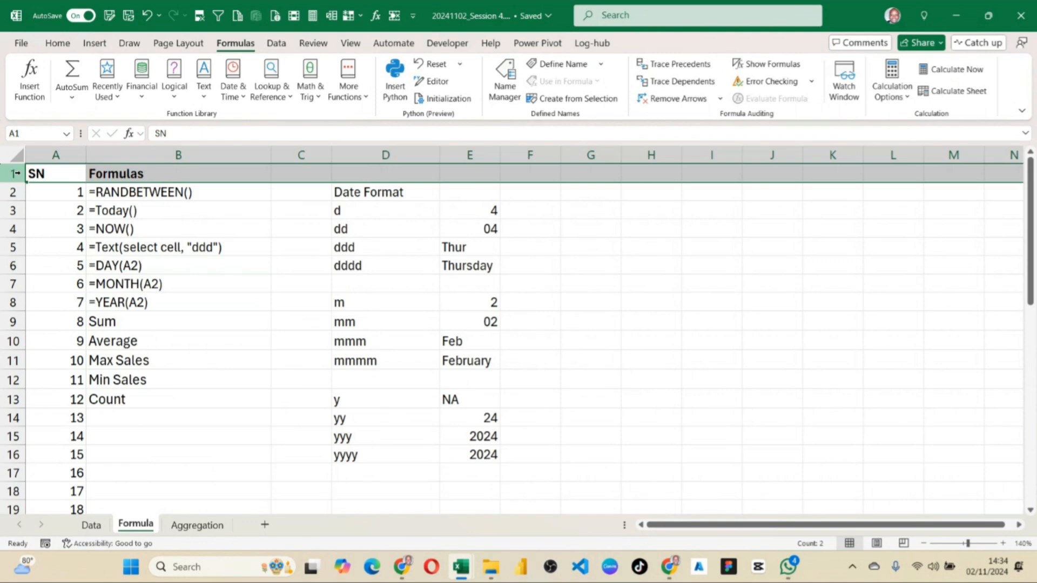
click(53, 45)
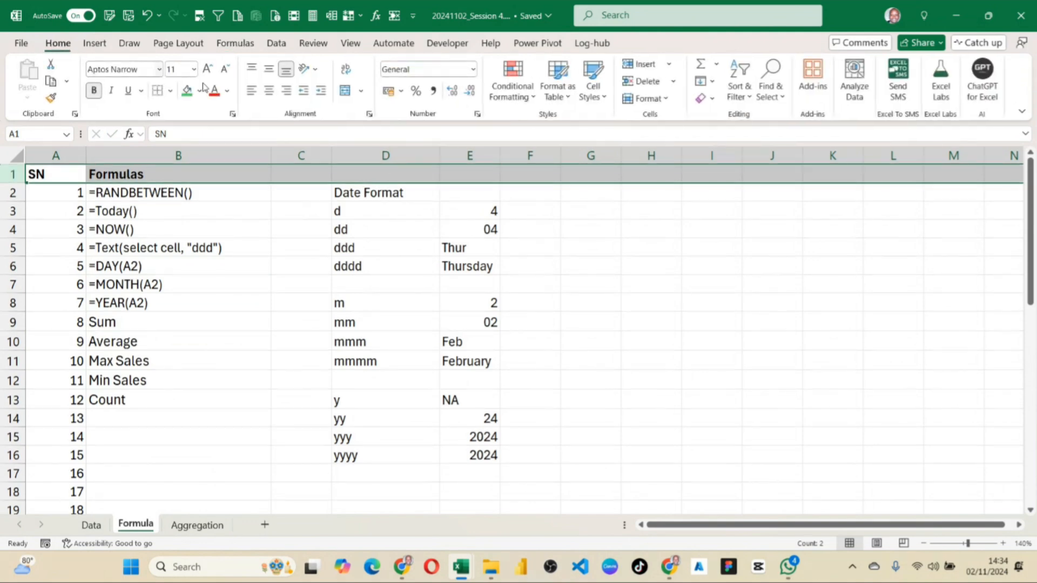
click(268, 92)
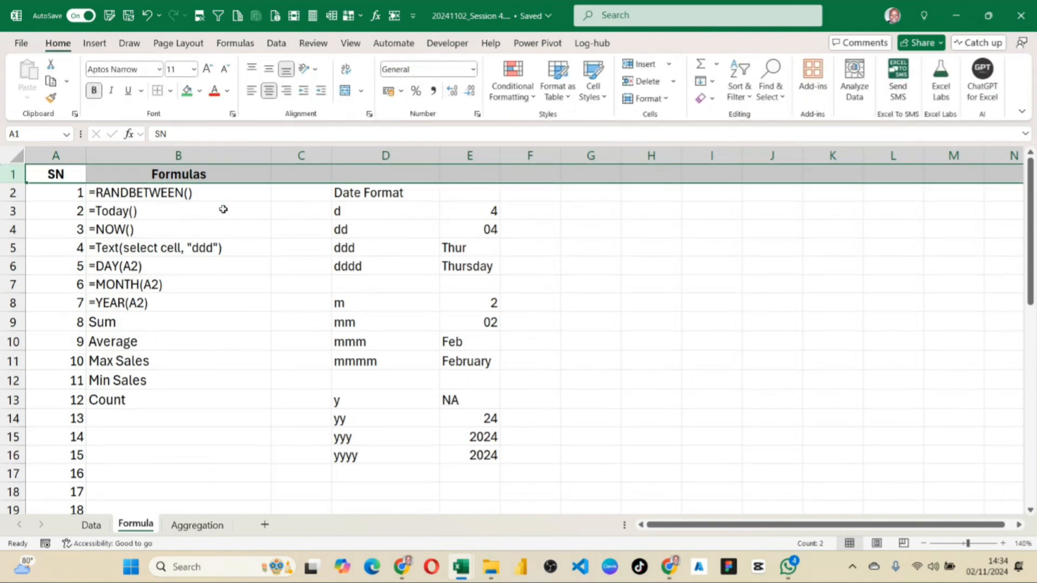
click(207, 69)
click(227, 333)
click(185, 195)
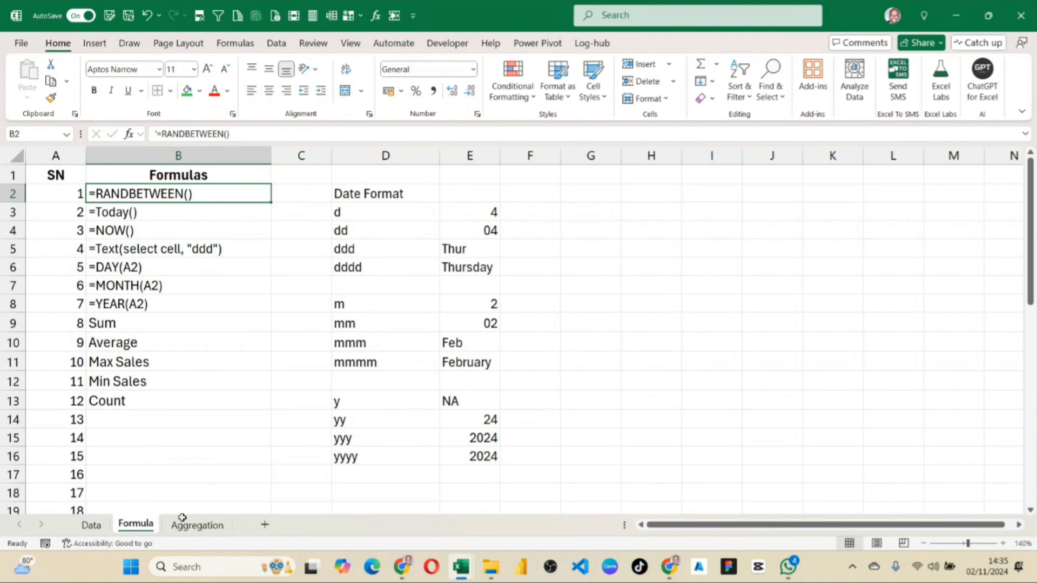
click(276, 337)
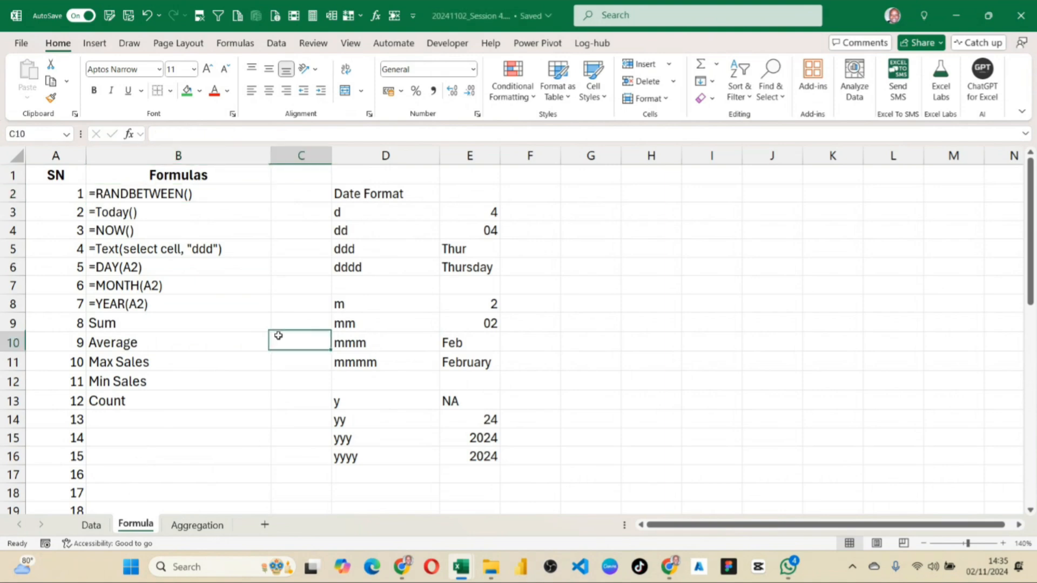
Insert a new worksheet directly after the Data sheet and name it Another Data.
click(91, 526)
click(223, 195)
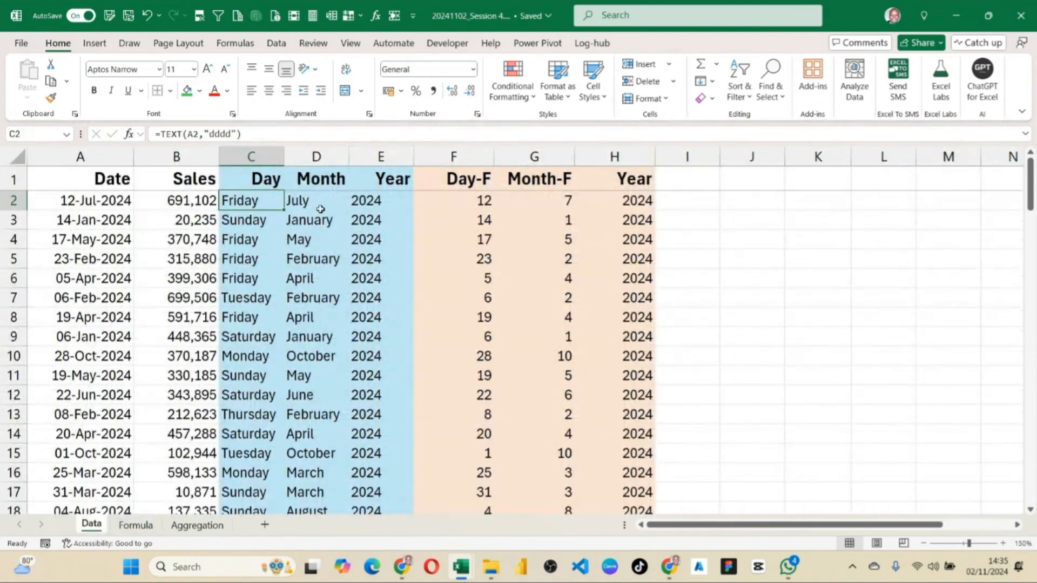
drag(235, 153, 358, 160)
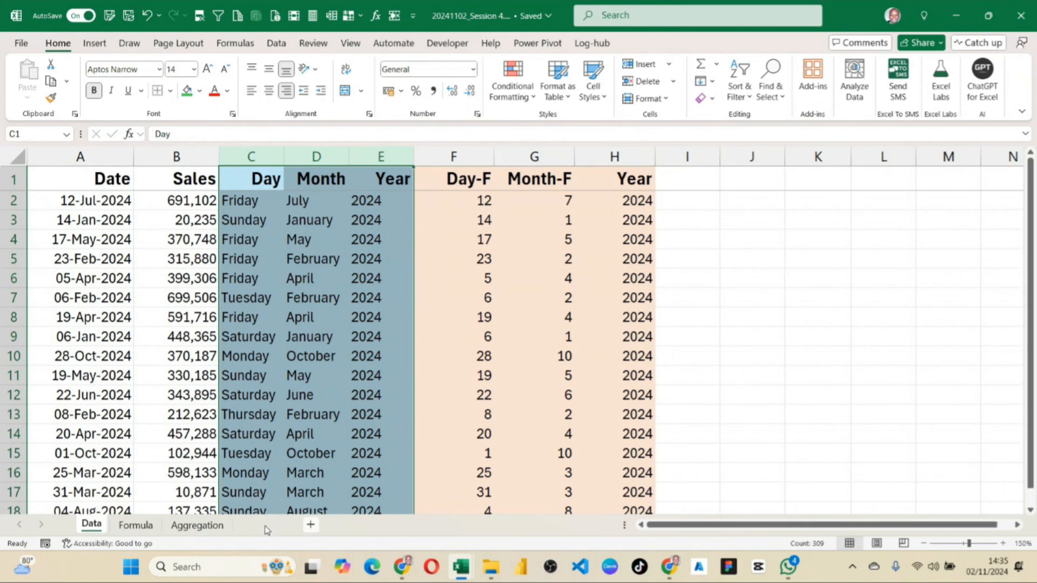
click(265, 526)
double_click(139, 524)
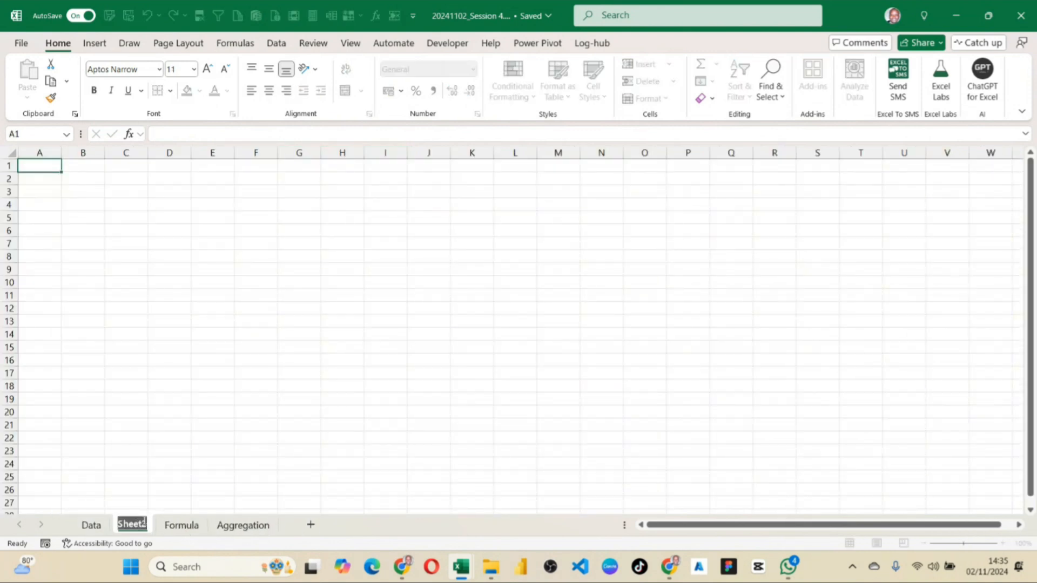
key(BackSpace)
text(Ano)
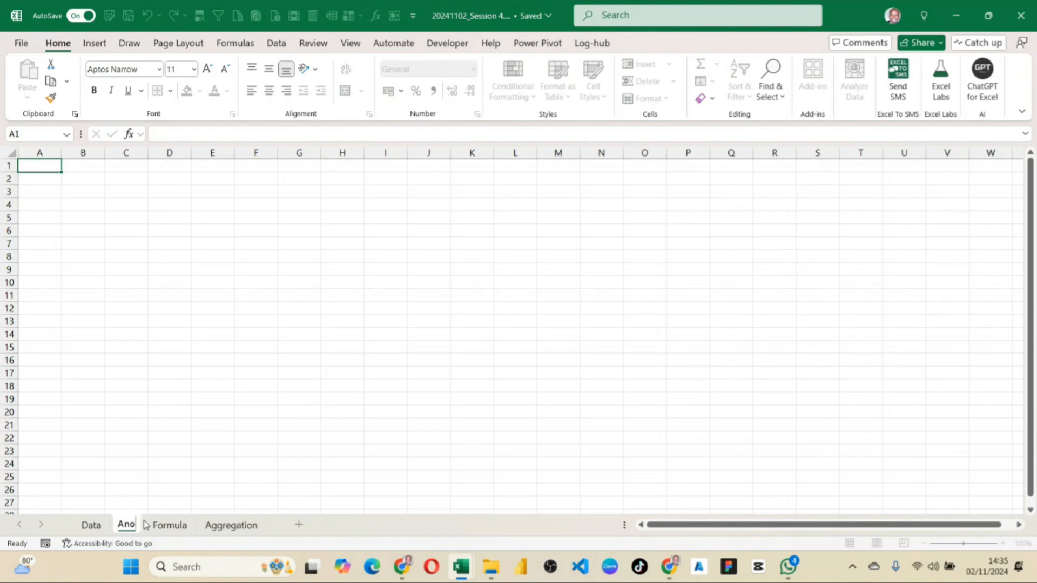
text(ther Data)
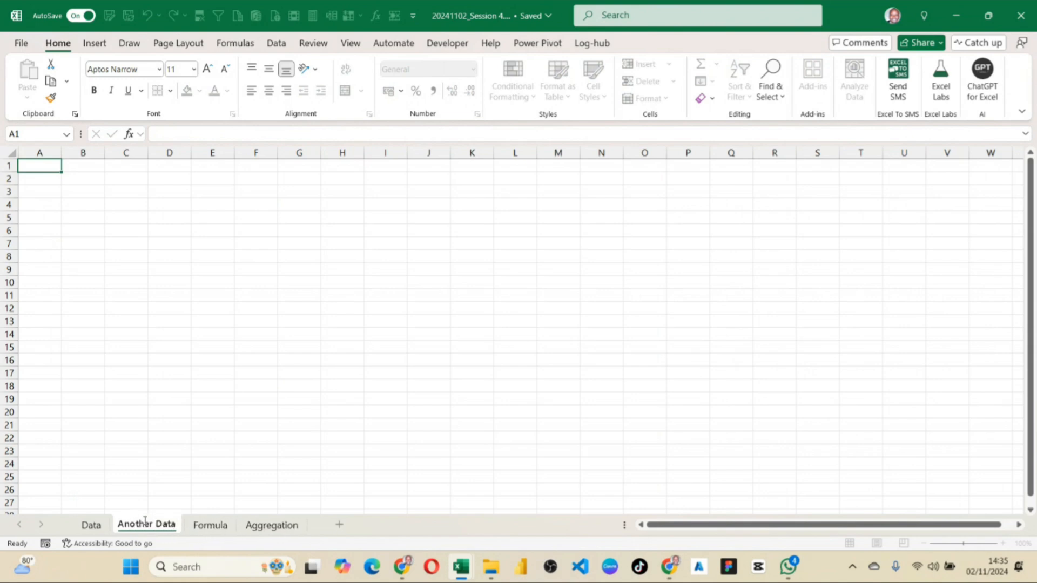
key(Return)
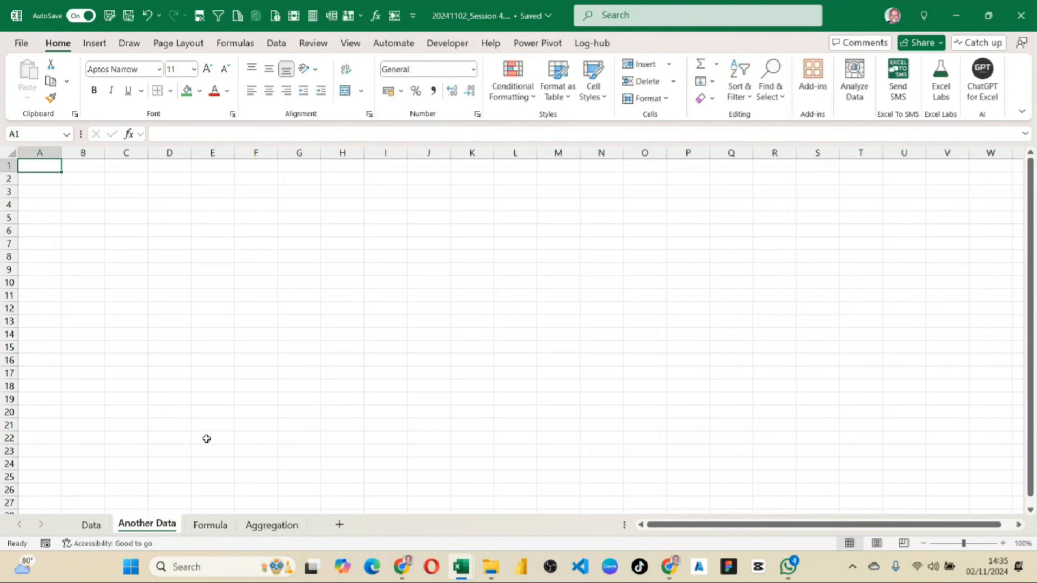
Enter the headings Date, Sales, Day and Month in cells A1:D1 of the Another Data sheet.
click(100, 243)
click(45, 163)
text(Date)
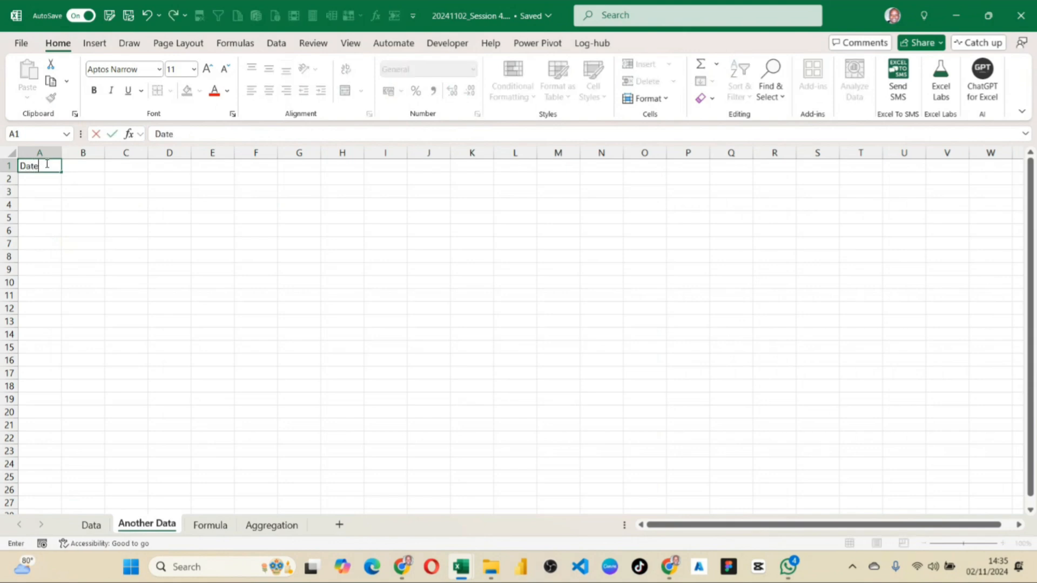
key(Tab)
text(S)
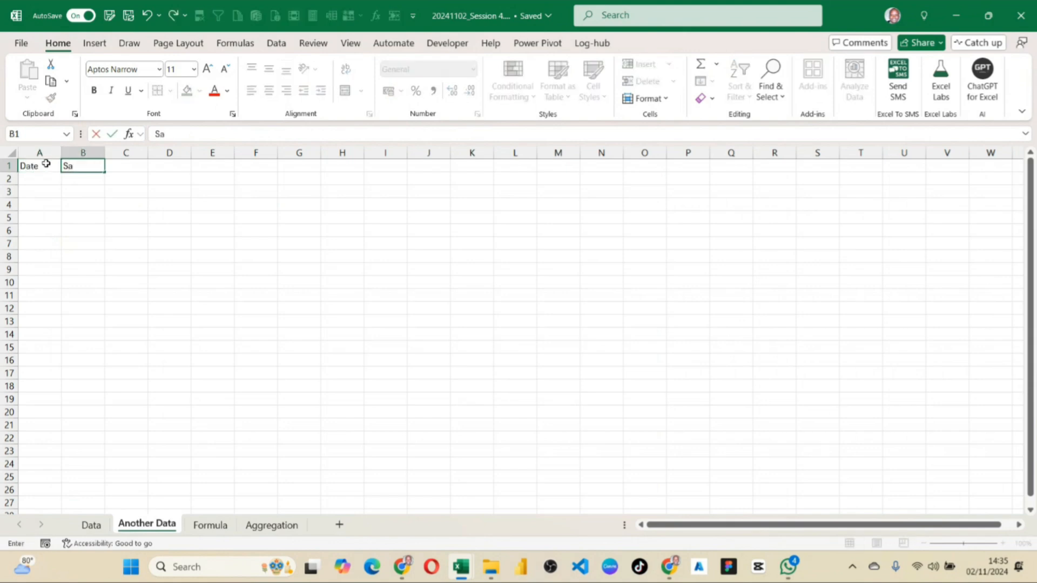
key(Tab)
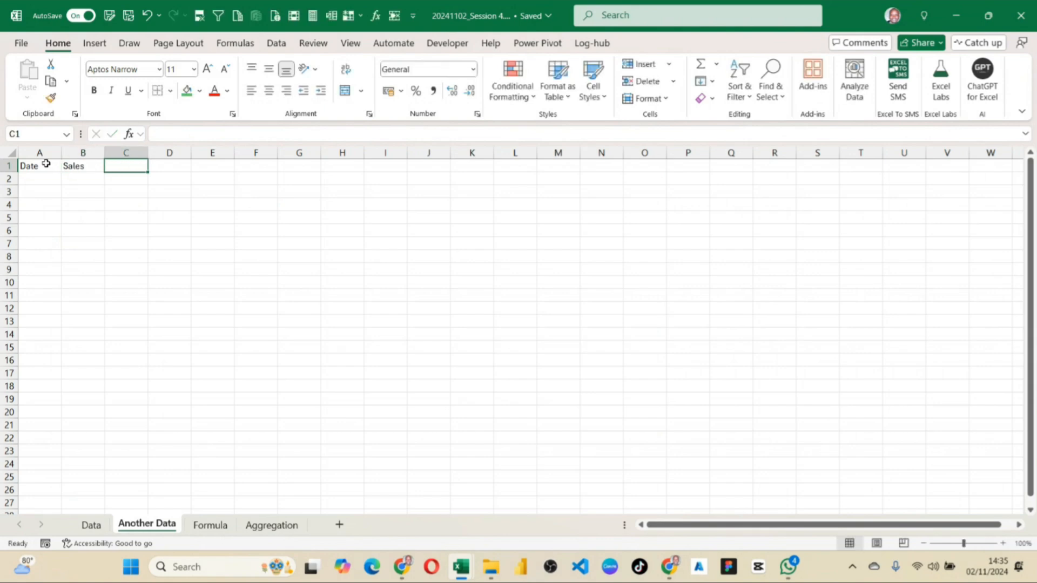
text(Day)
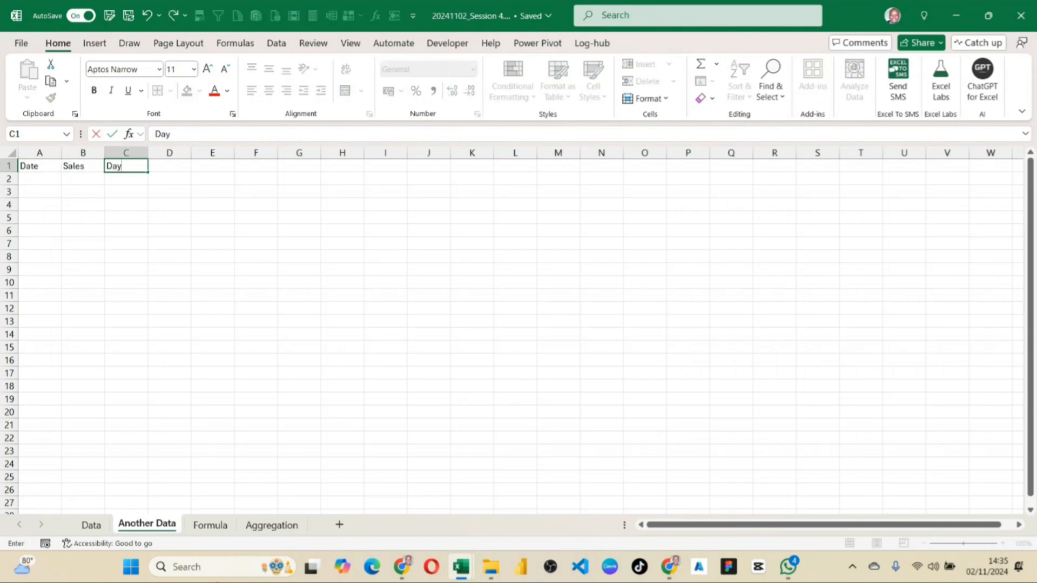
key(Tab)
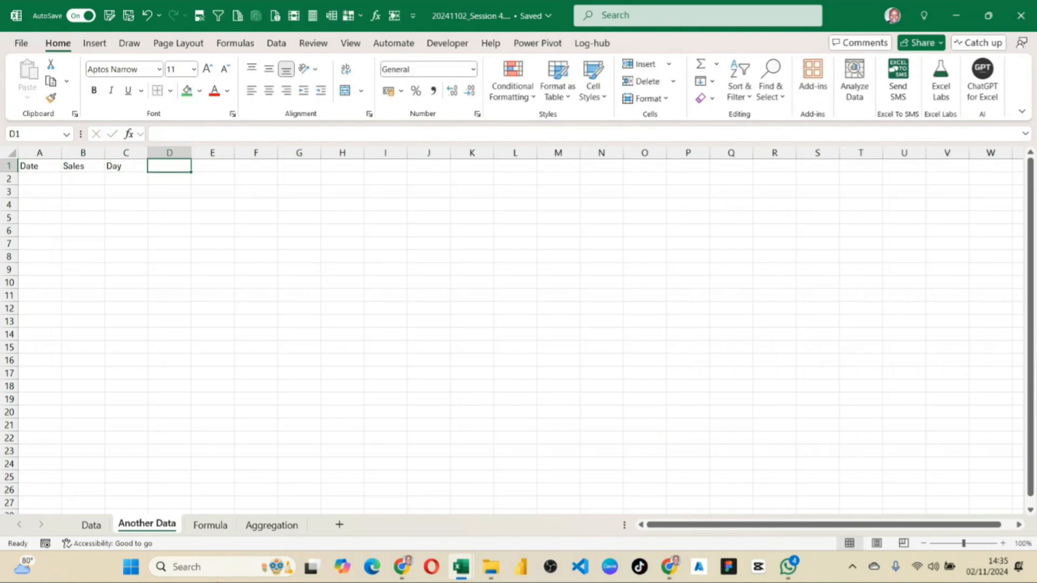
text(D)
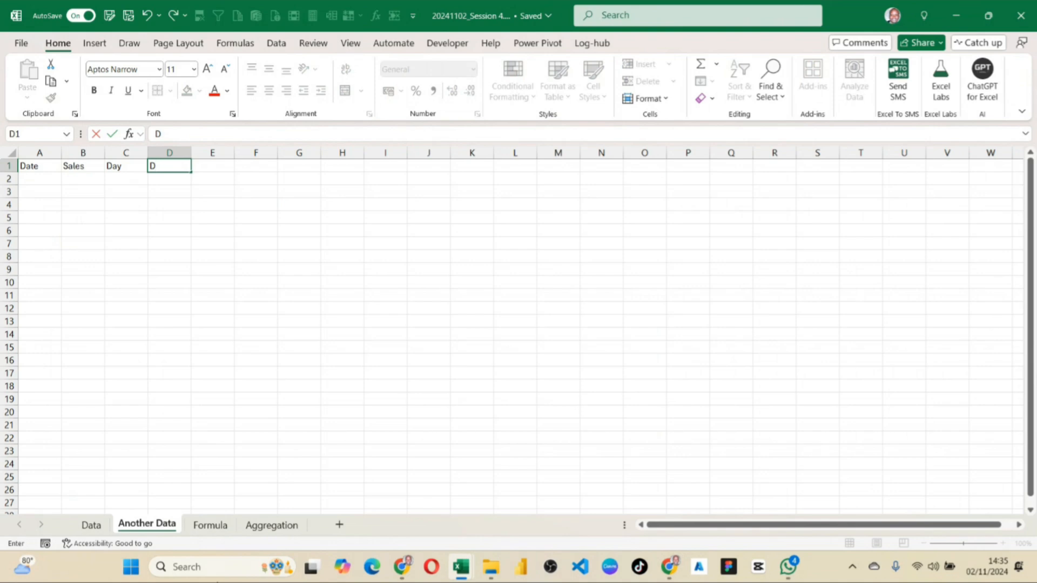
key(BackSpace)
text(Month)
key(Tab)
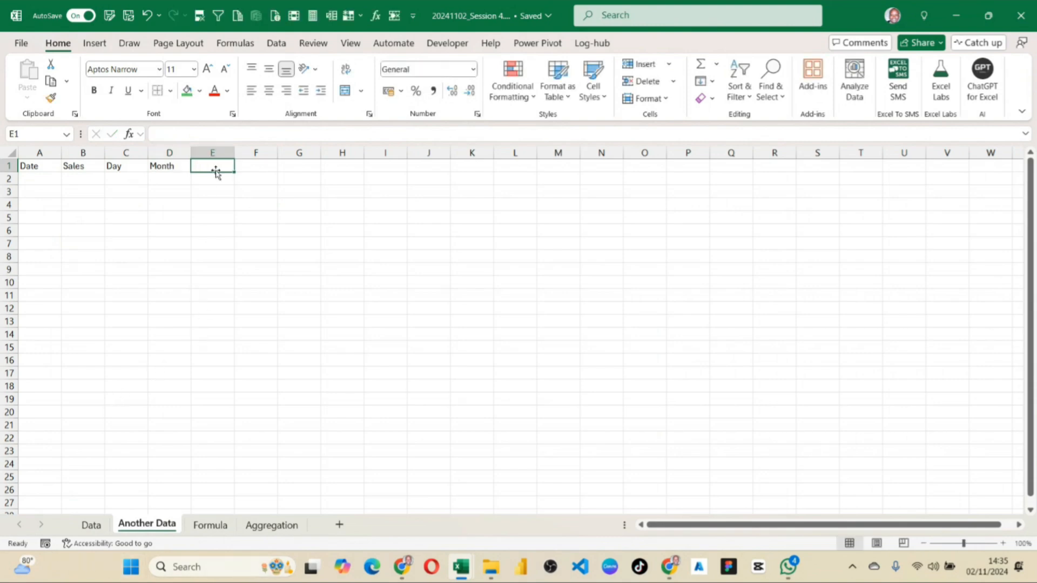
Move the Month heading from D1 to E1, freeing D1 for another heading.
double_click(130, 167)
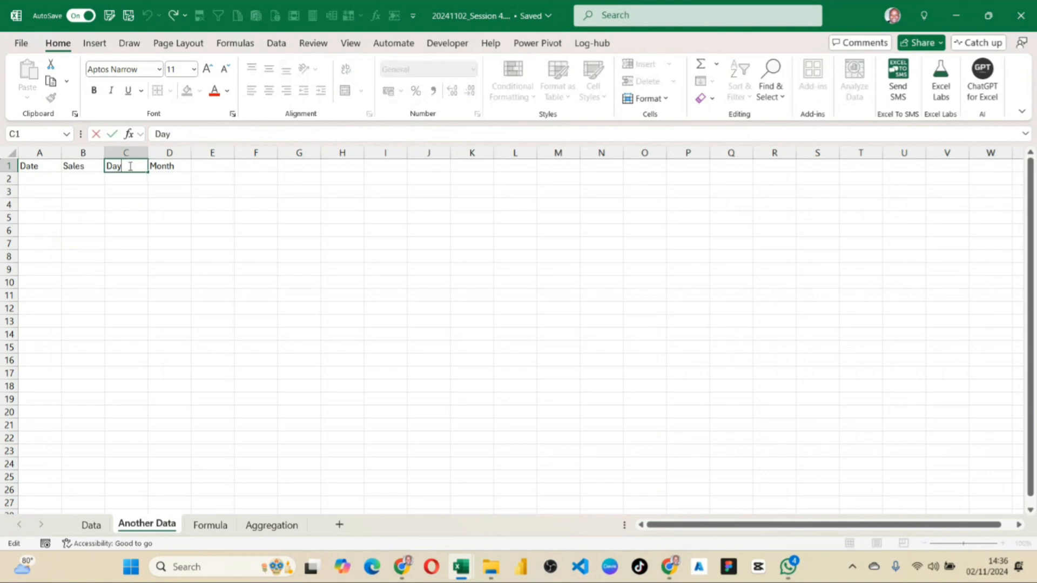
click(169, 166)
drag(169, 153, 207, 166)
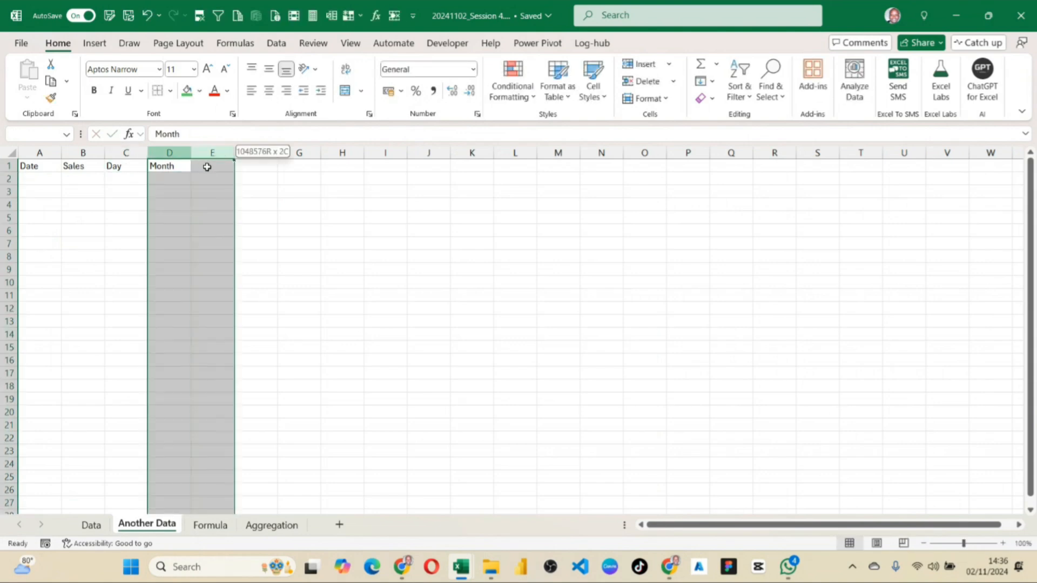
click(174, 165)
key(ctrl+space)
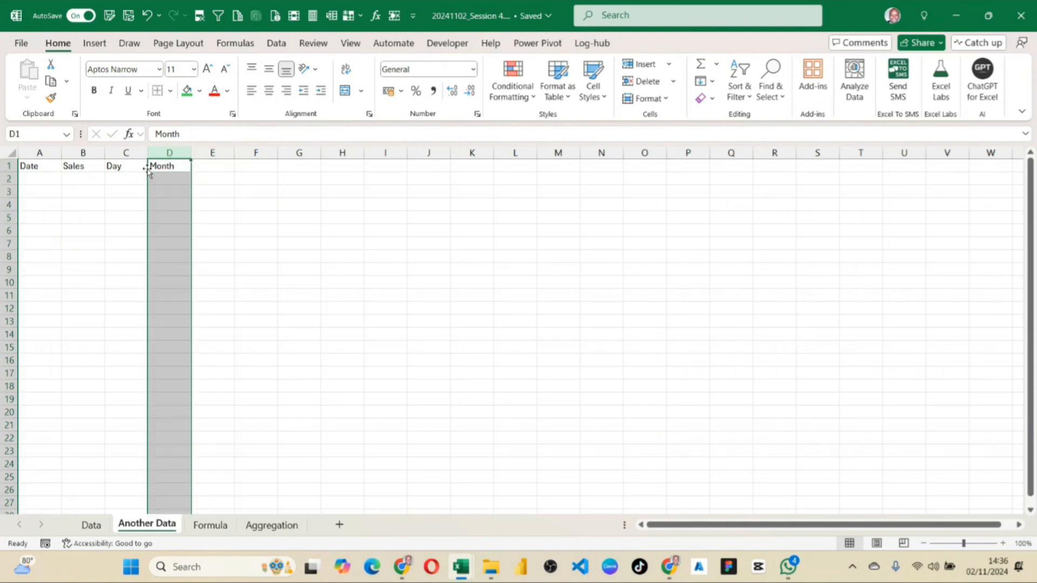
drag(147, 170, 192, 170)
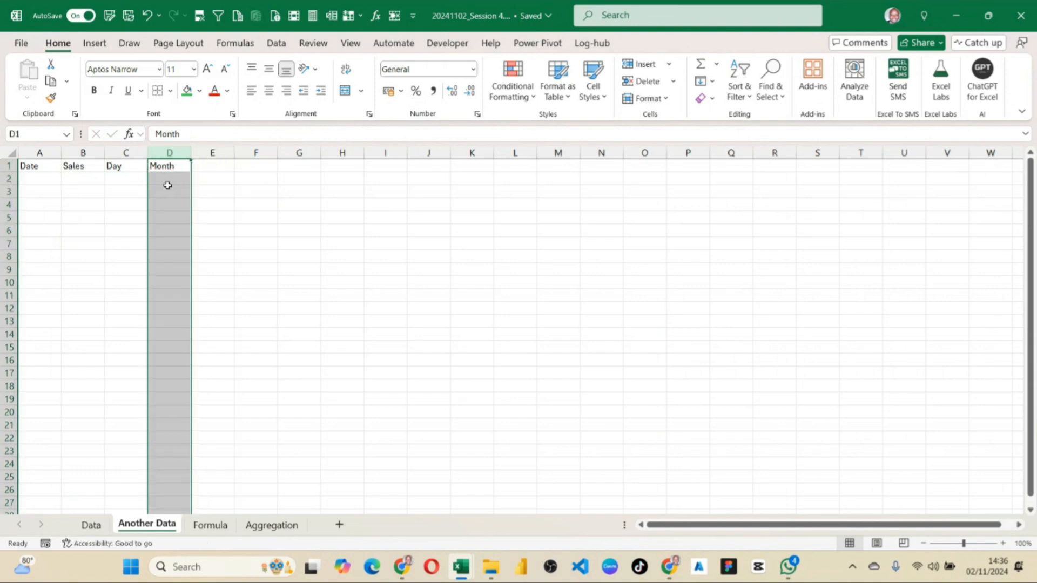
click(205, 162)
click(170, 171)
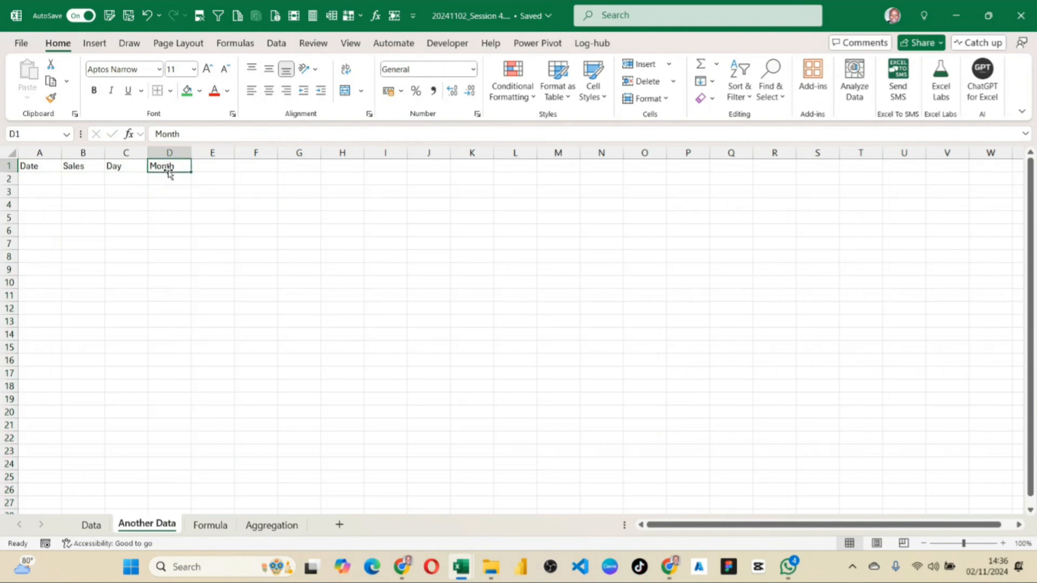
drag(170, 171, 213, 168)
Enter the heading Week Day in D1 and widen column D to fit it.
text(Day of t)
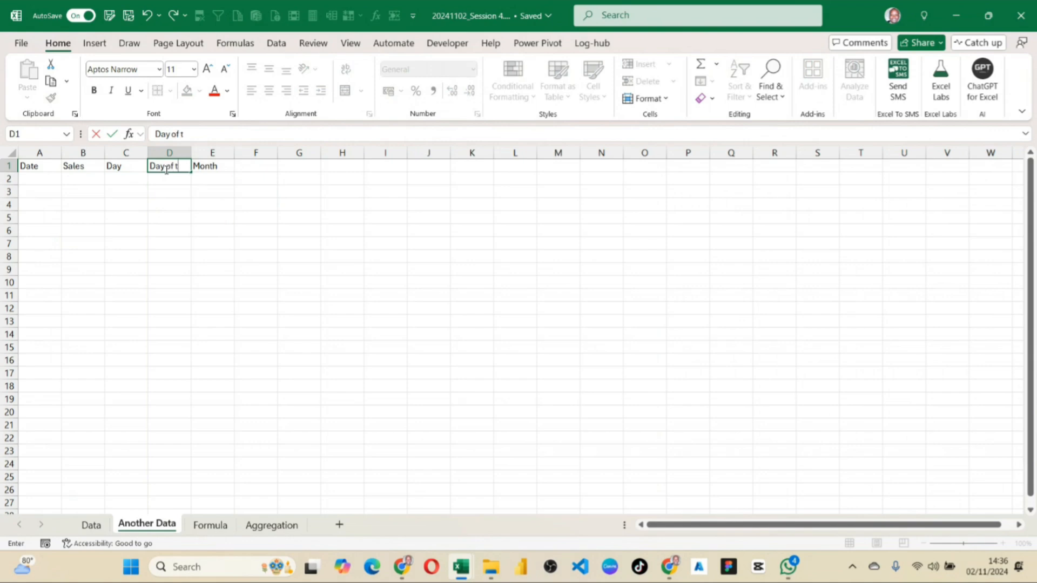
text( o)
key(BackSpace)
key(BackSpace)
key(BackSpace)
key(BackSpace)
key(BackSpace)
text(Week Day)
key(Return)
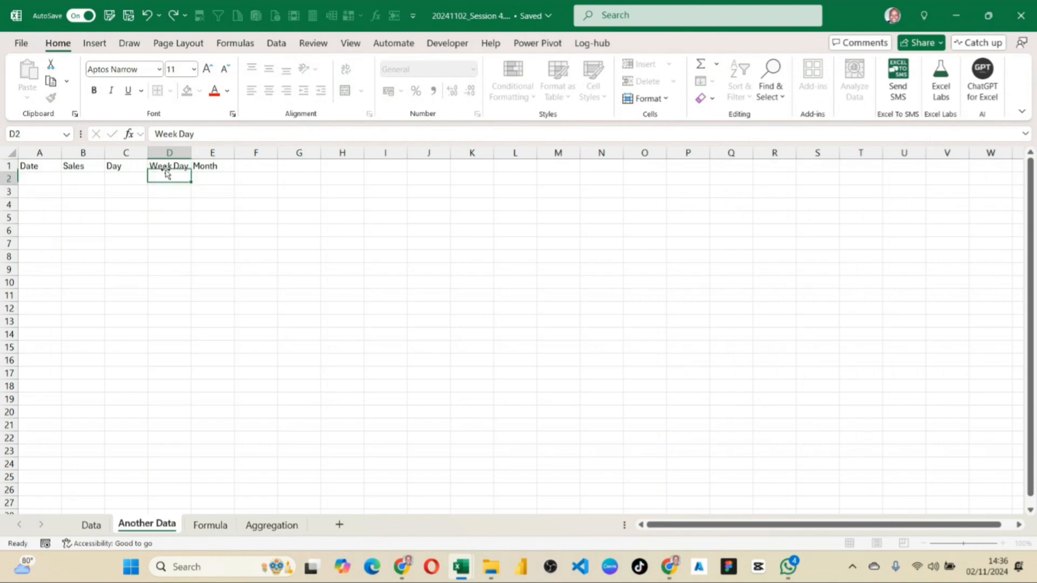
drag(202, 154, 210, 154)
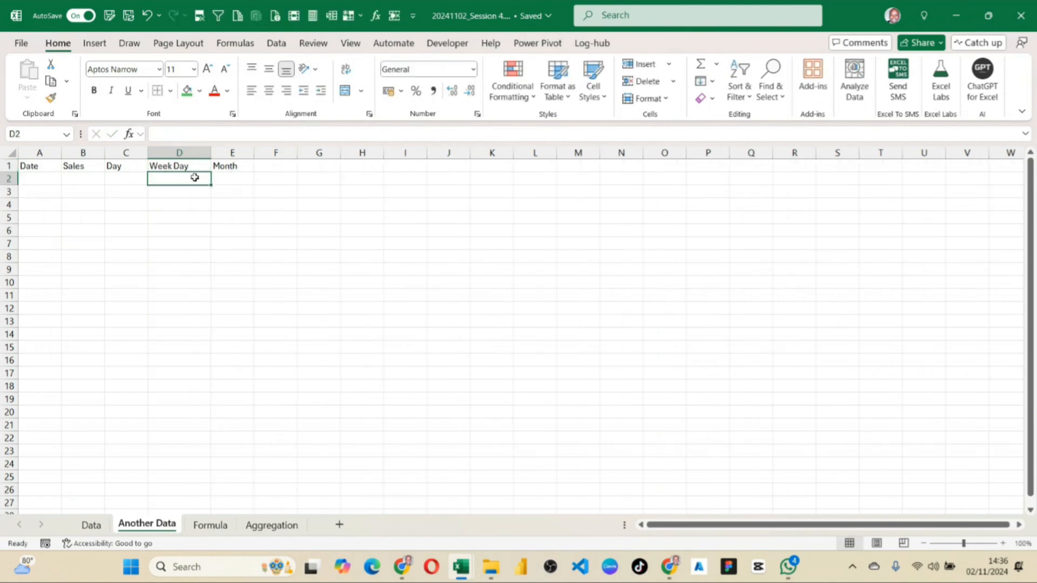
Replace the D1 heading with Day Of the Week and autofit column D.
click(178, 163)
text(Da)
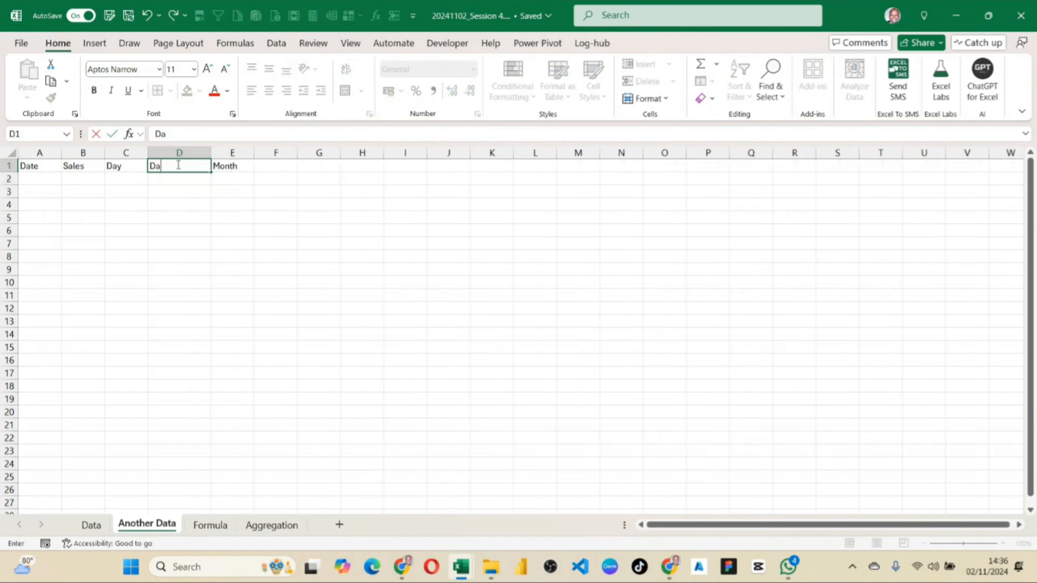
text(y Of the Week)
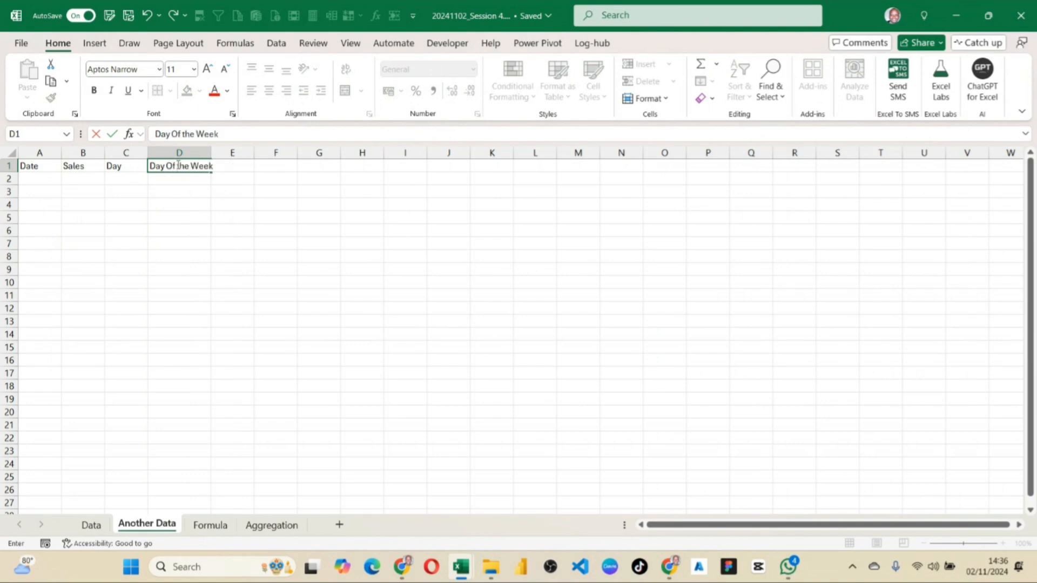
key(Return)
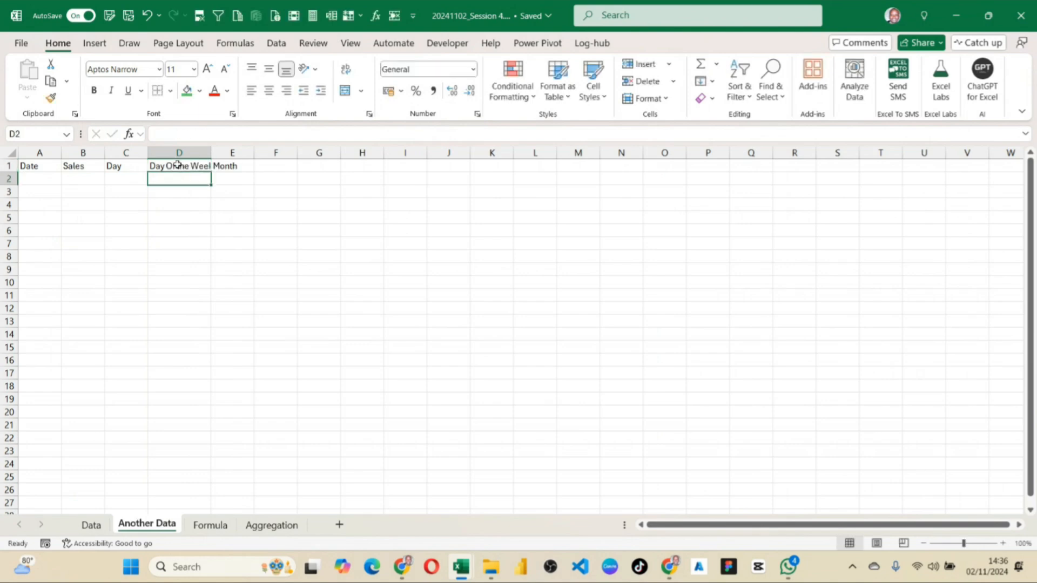
double_click(211, 153)
Change the E1 heading to Month number and autofit column E.
click(255, 167)
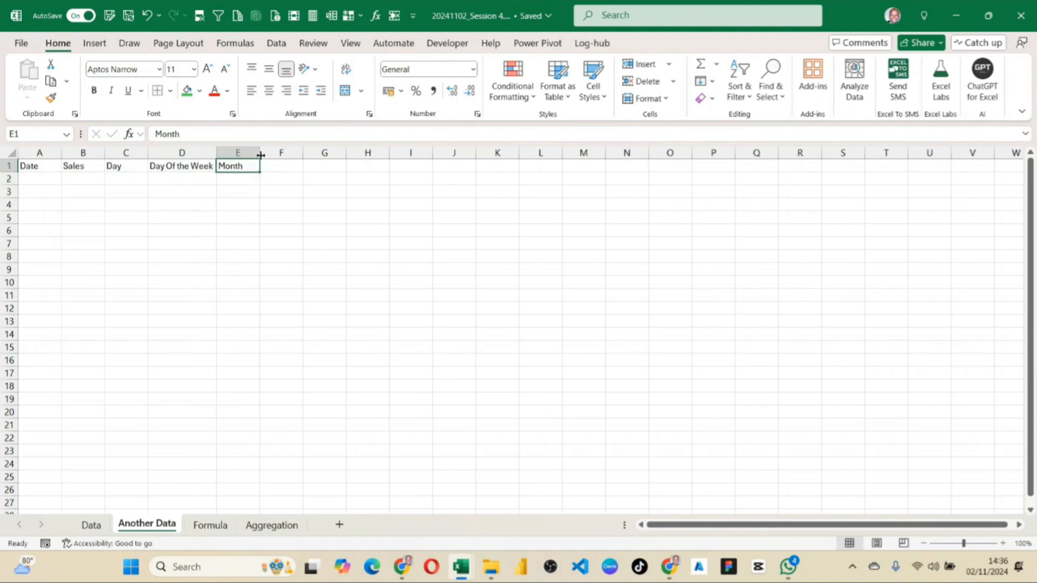
drag(260, 153, 264, 153)
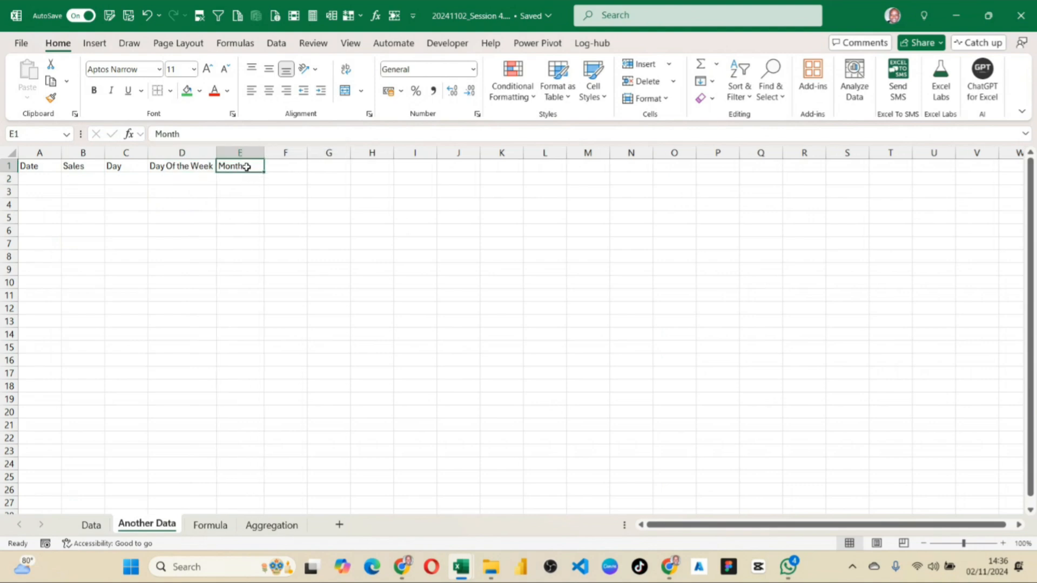
double_click(246, 167)
text(numb)
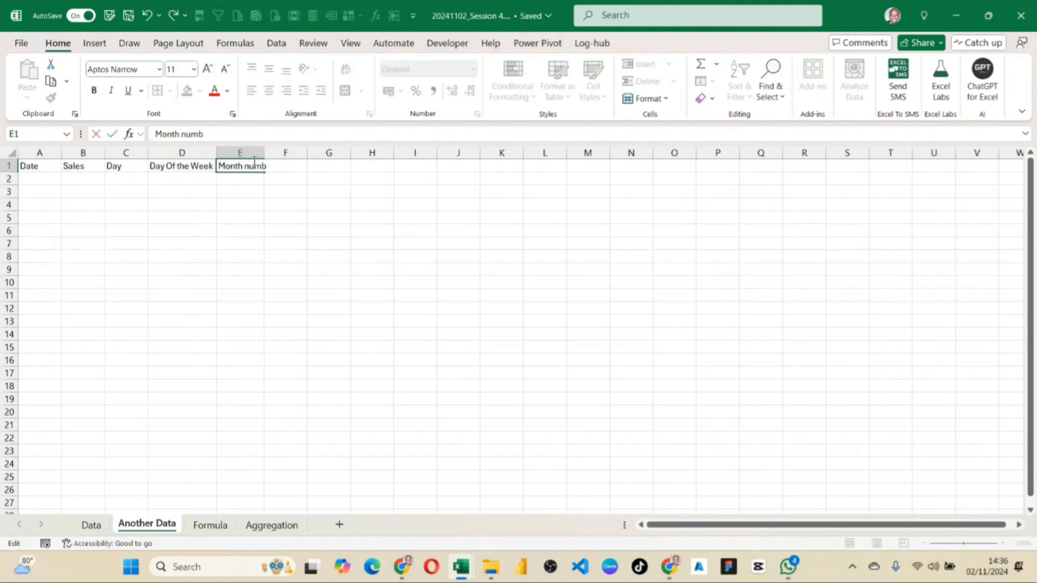
text(er)
drag(270, 217, 266, 206)
double_click(265, 153)
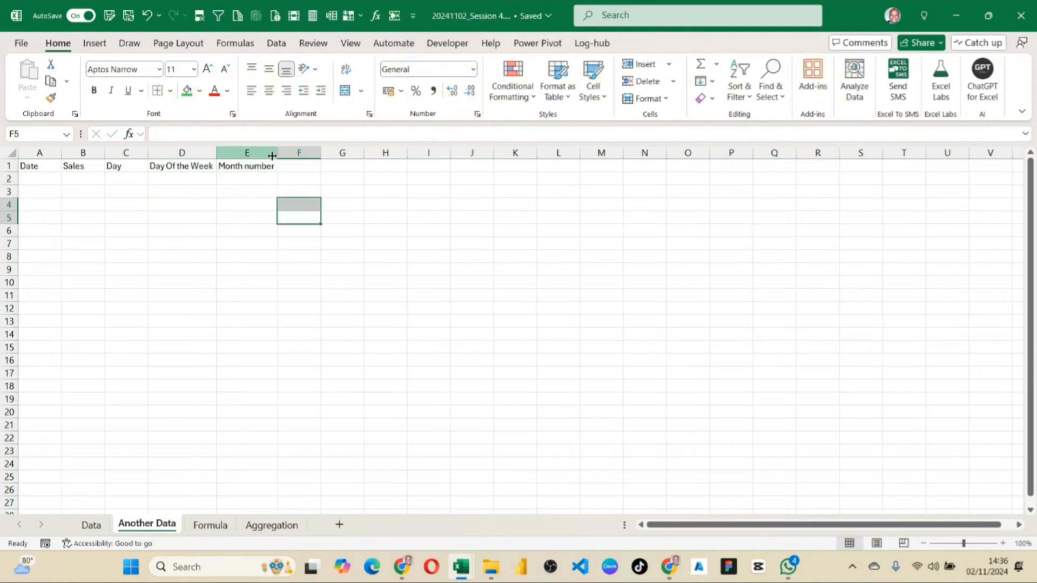
Enter the heading Month Name in F1 and autofit column F.
click(298, 164)
text(Mo)
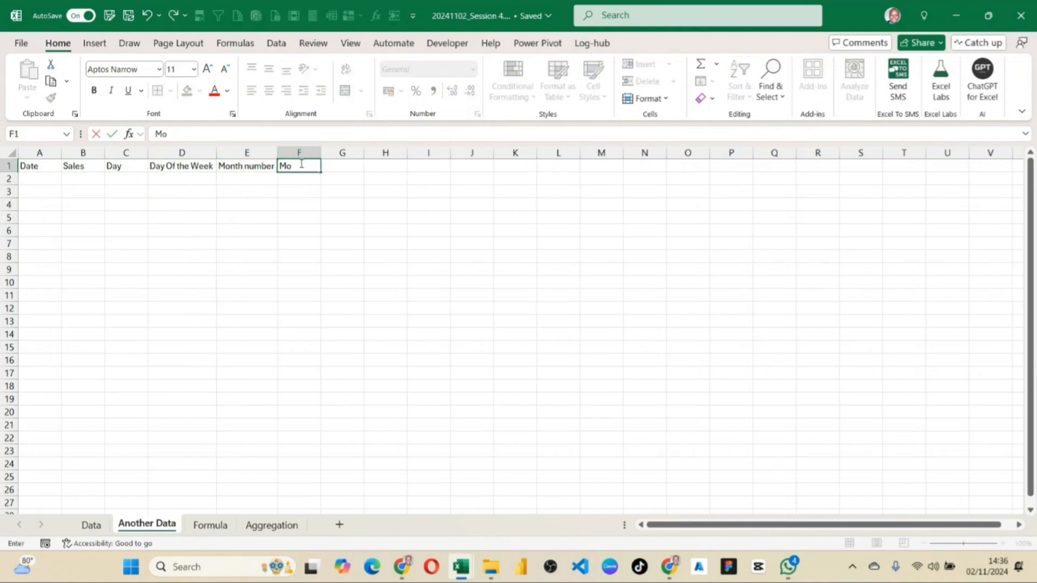
text(nth Name)
click(326, 232)
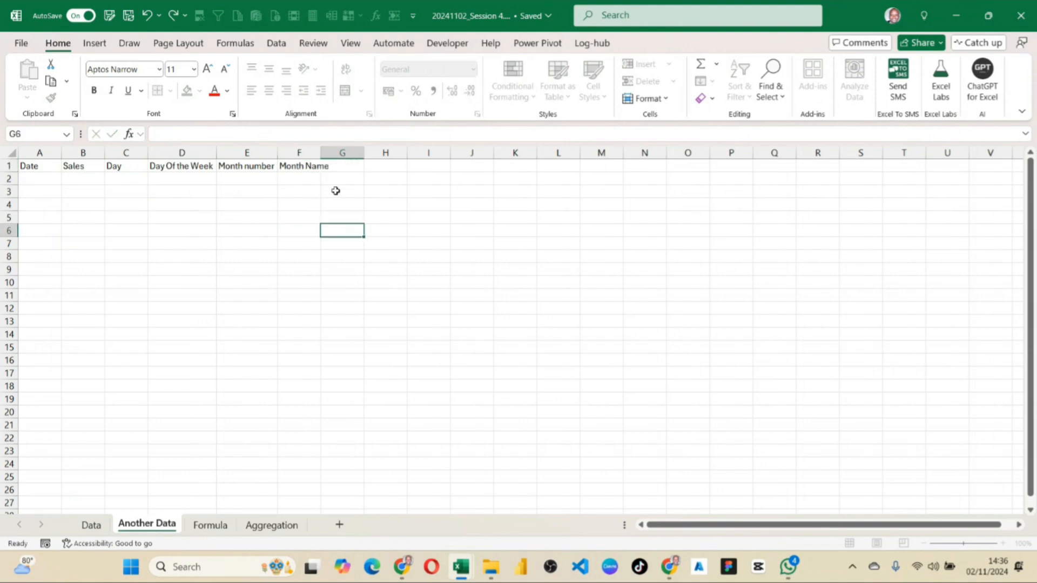
double_click(323, 153)
click(182, 168)
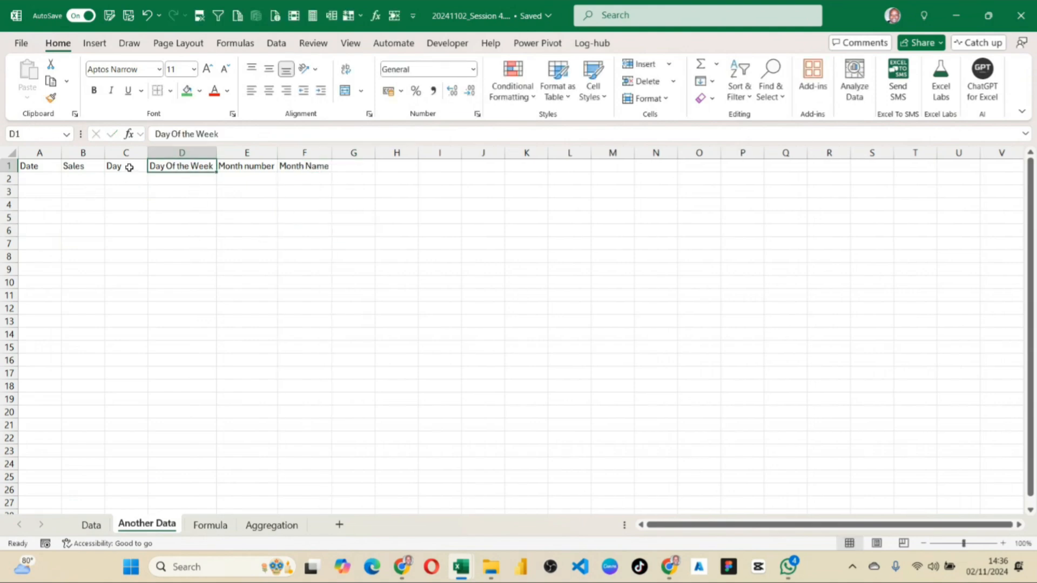
click(129, 168)
click(185, 169)
click(244, 169)
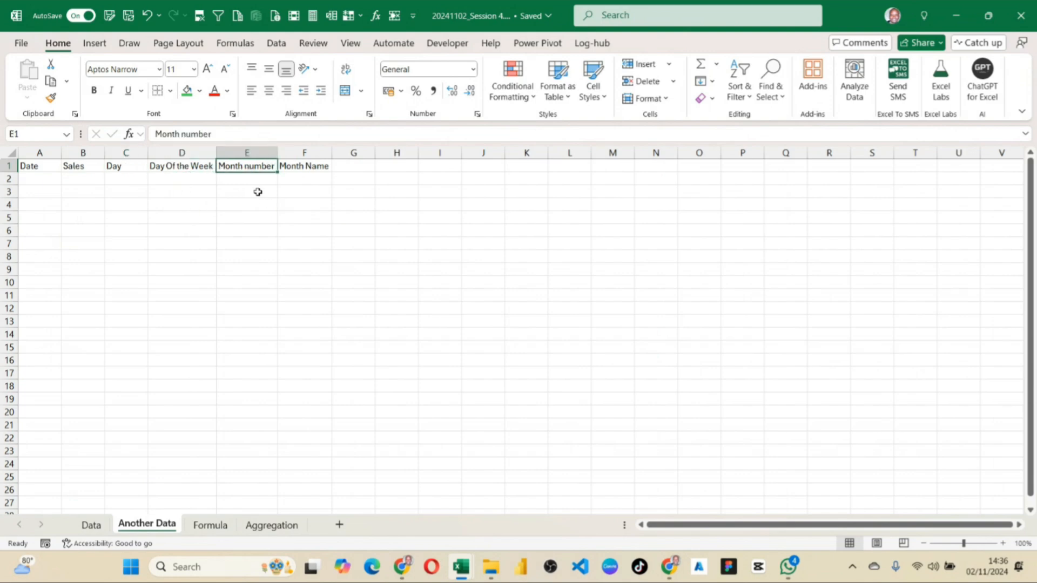
click(299, 167)
Enter the heading Year in G1.
click(355, 165)
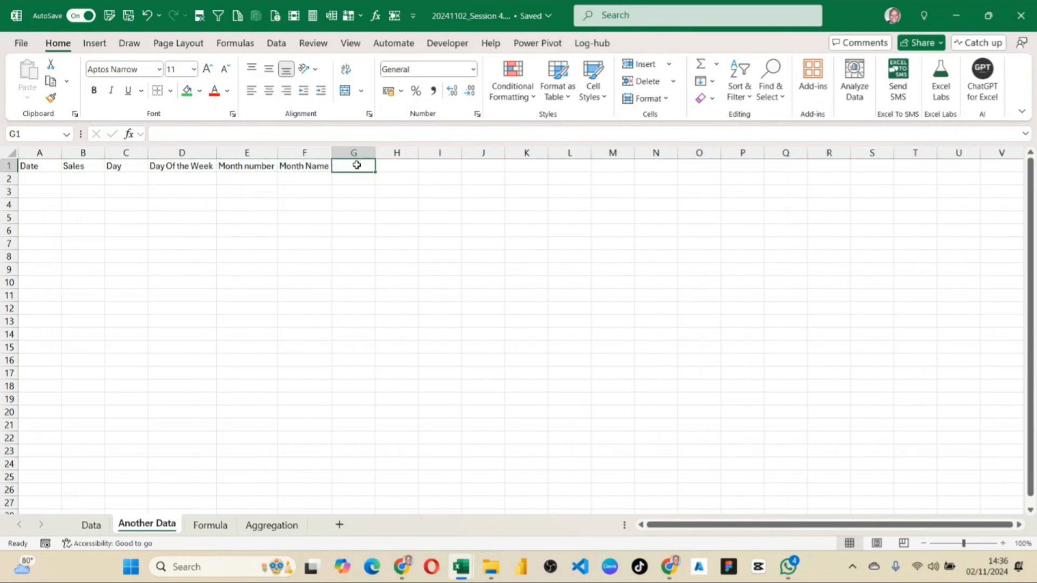
text(Yea)
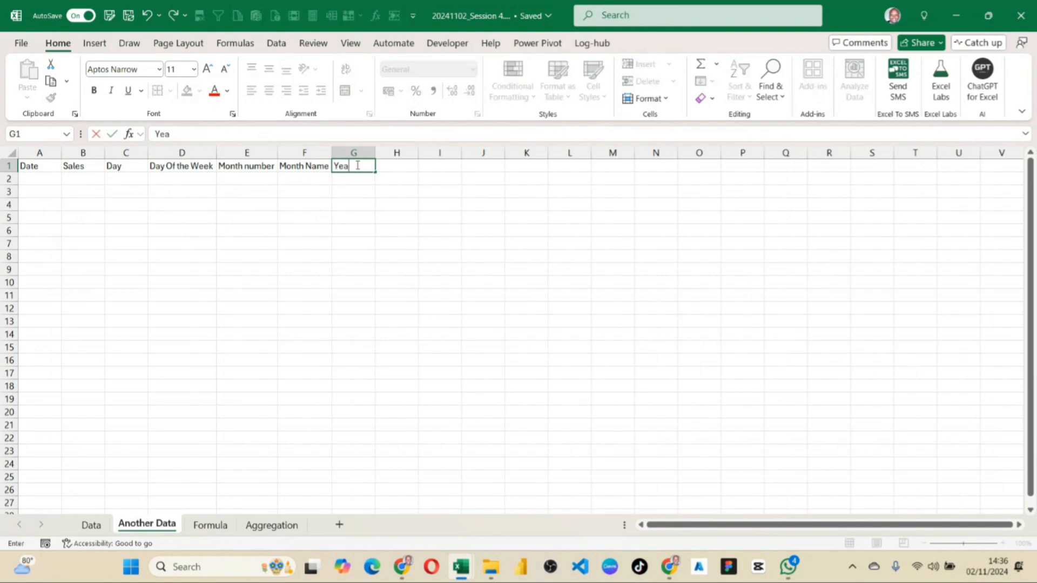
text(r)
key(Return)
click(327, 323)
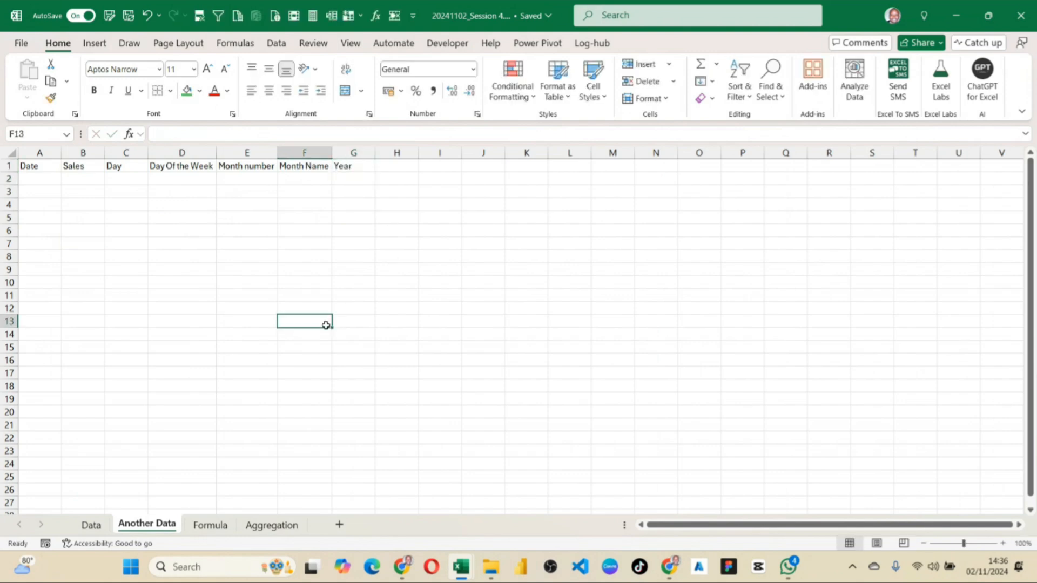
click(501, 155)
drag(696, 257, 694, 245)
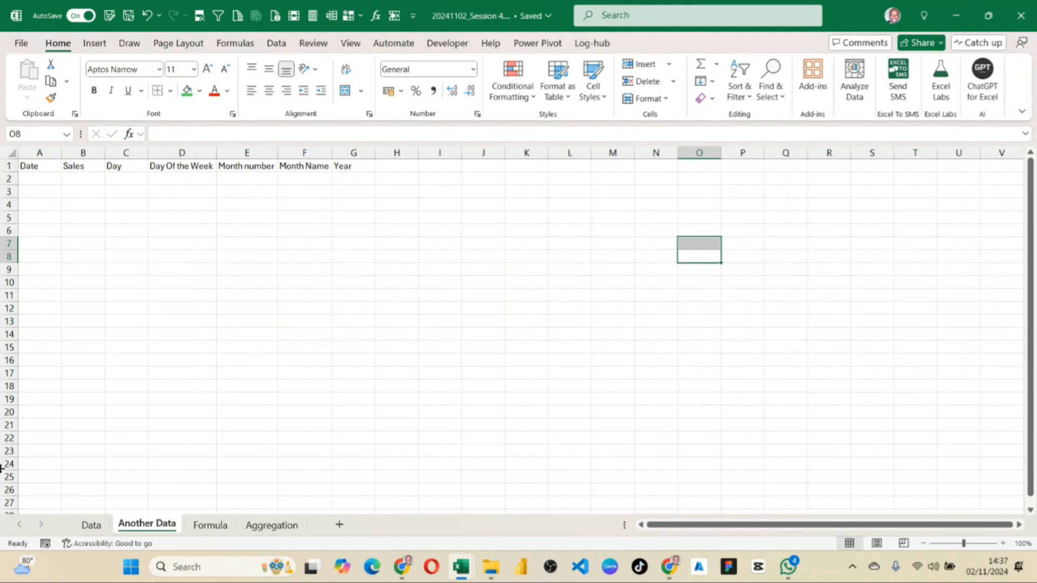
click(46, 246)
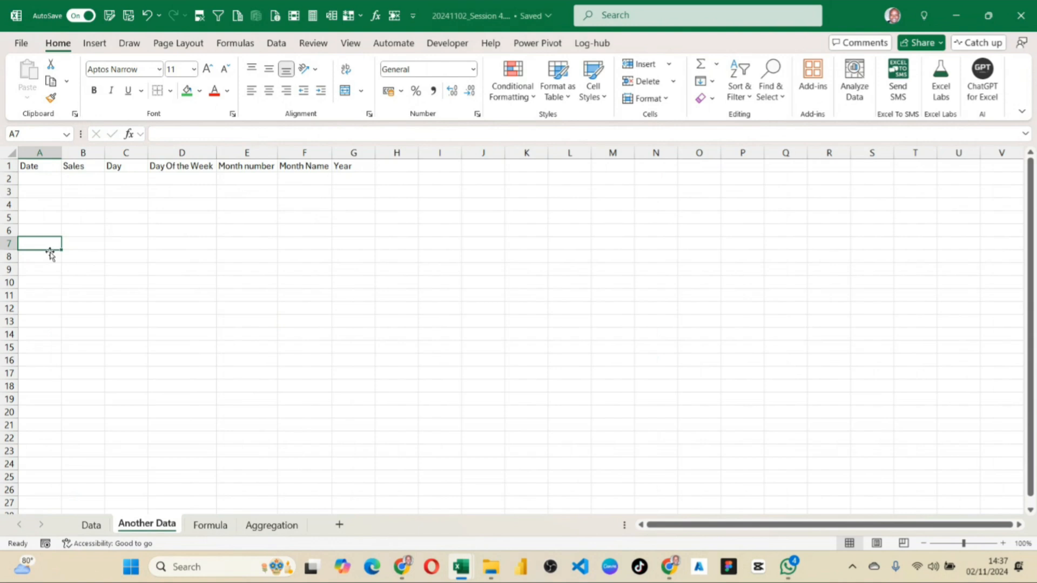
click(484, 168)
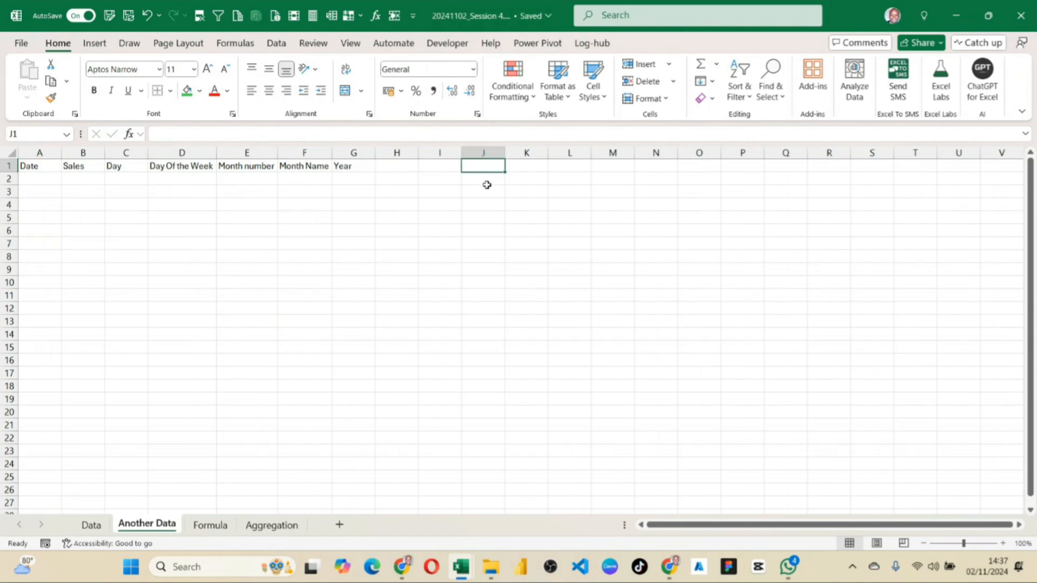
Enter the date 01-jan-2020 in J2 and widen column J slightly.
click(486, 184)
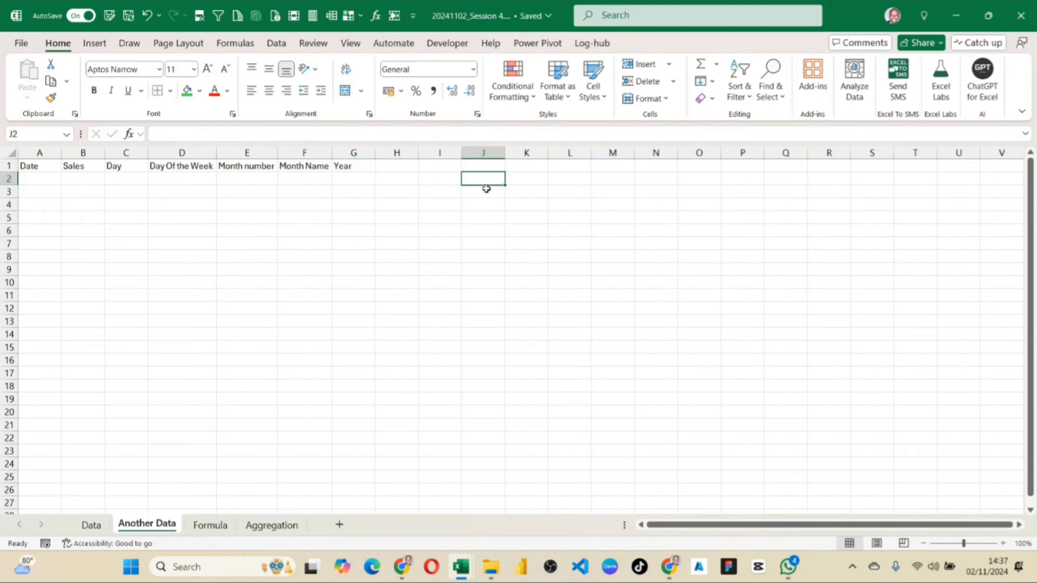
text(01-jan)
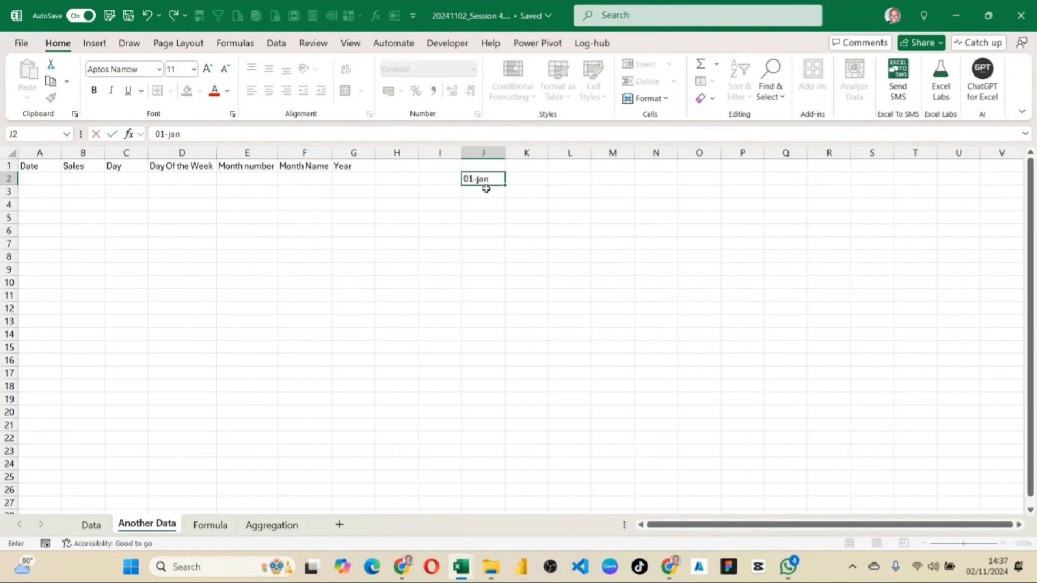
text(-2020)
key(Tab)
click(482, 179)
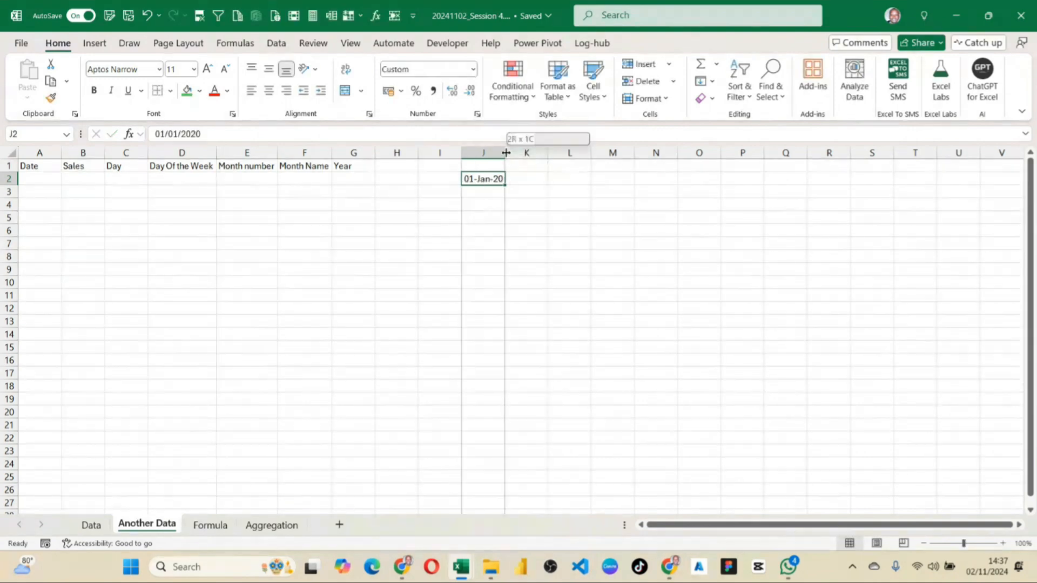
drag(506, 153, 522, 153)
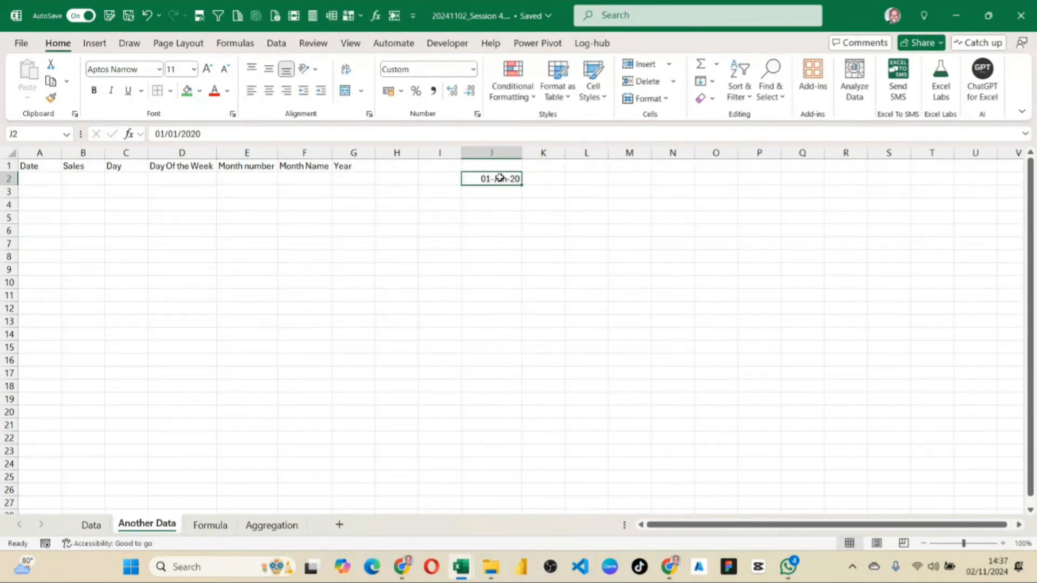
Change the format of the date in J2 to Number.
click(473, 69)
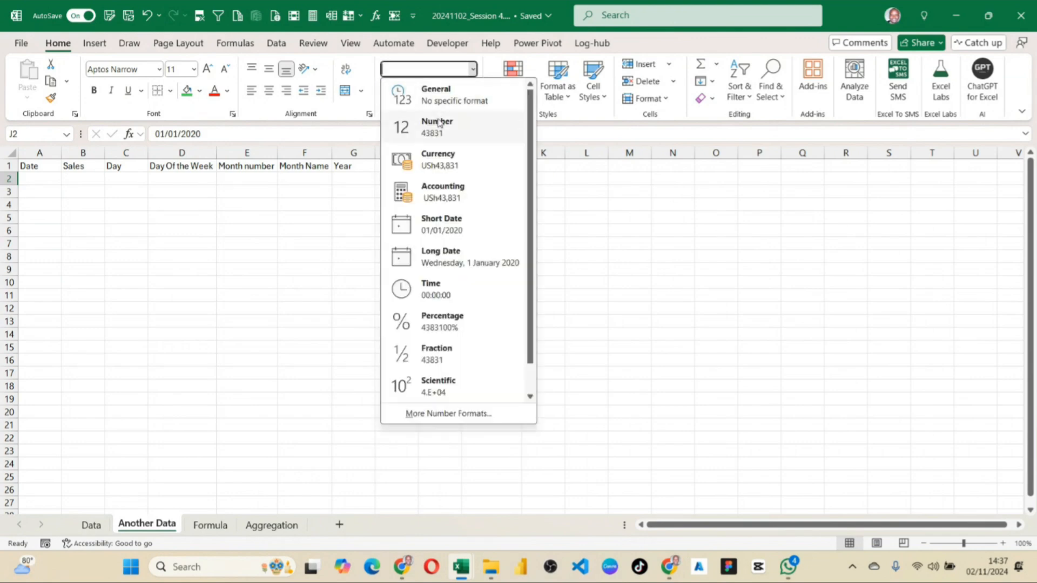
click(439, 122)
click(542, 230)
click(505, 177)
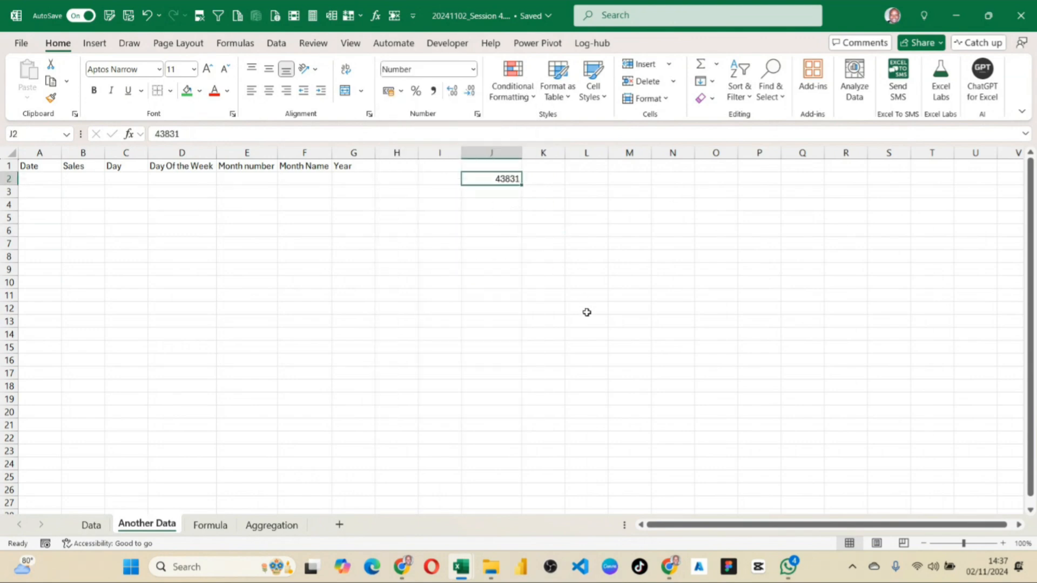
Enter the date 31-Dec-2024 in L2.
click(581, 178)
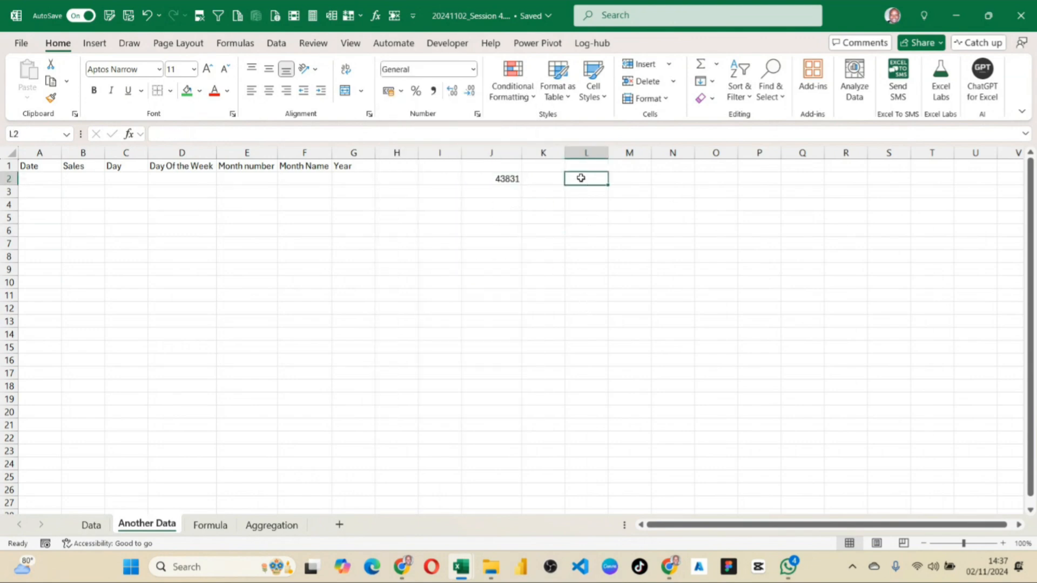
click(504, 179)
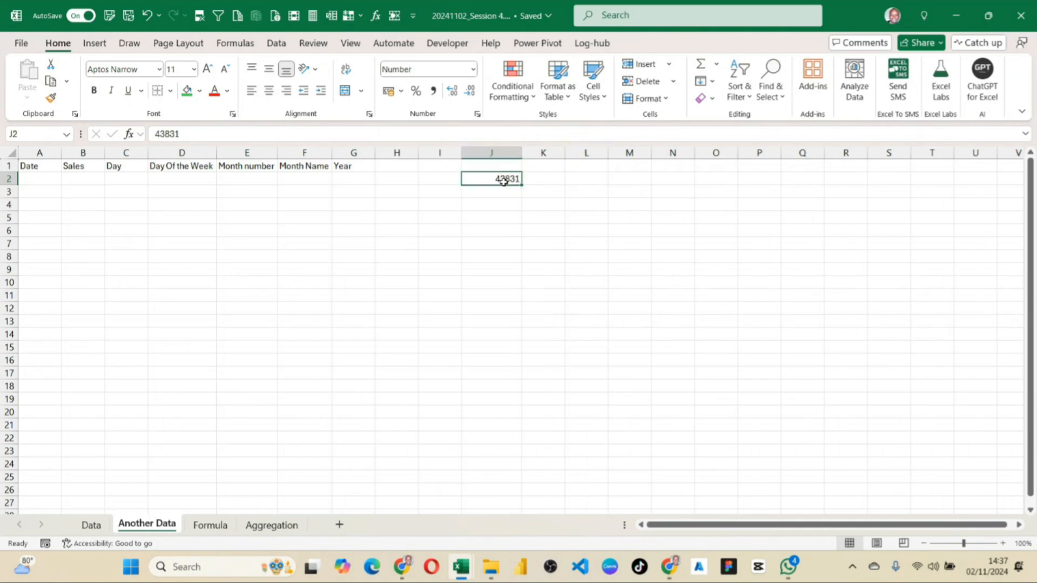
click(580, 182)
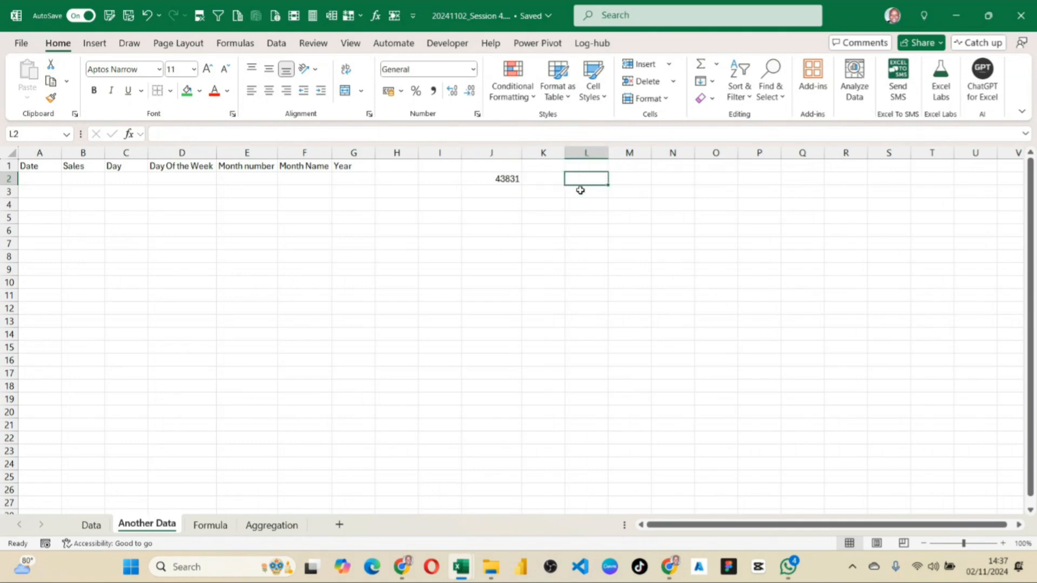
click(502, 181)
click(582, 178)
text(31-)
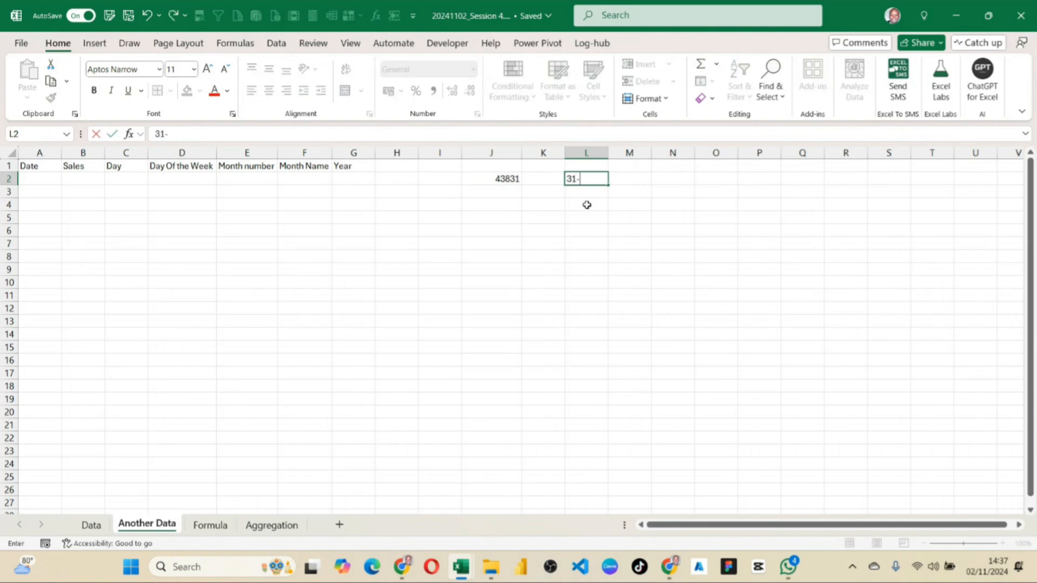
text(Dec-2024)
key(Return)
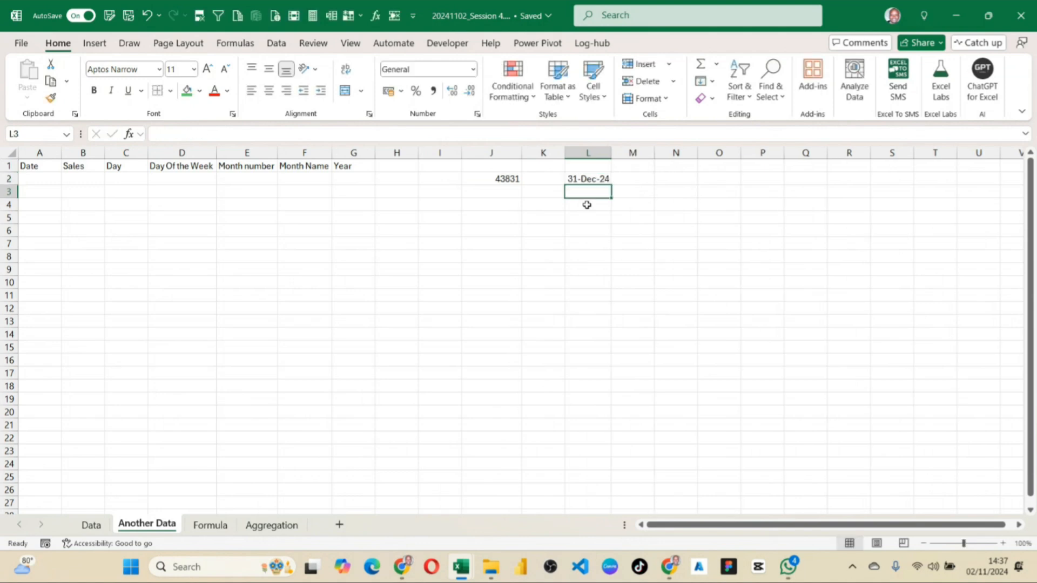
Change the format of the date in L2 to Number.
click(596, 176)
click(473, 70)
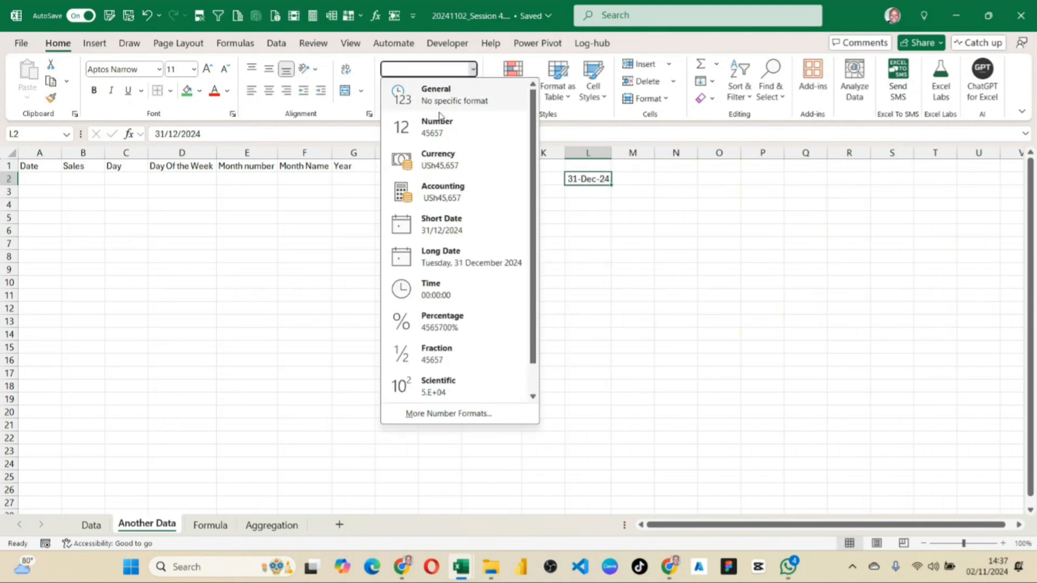
click(413, 117)
click(642, 234)
click(504, 180)
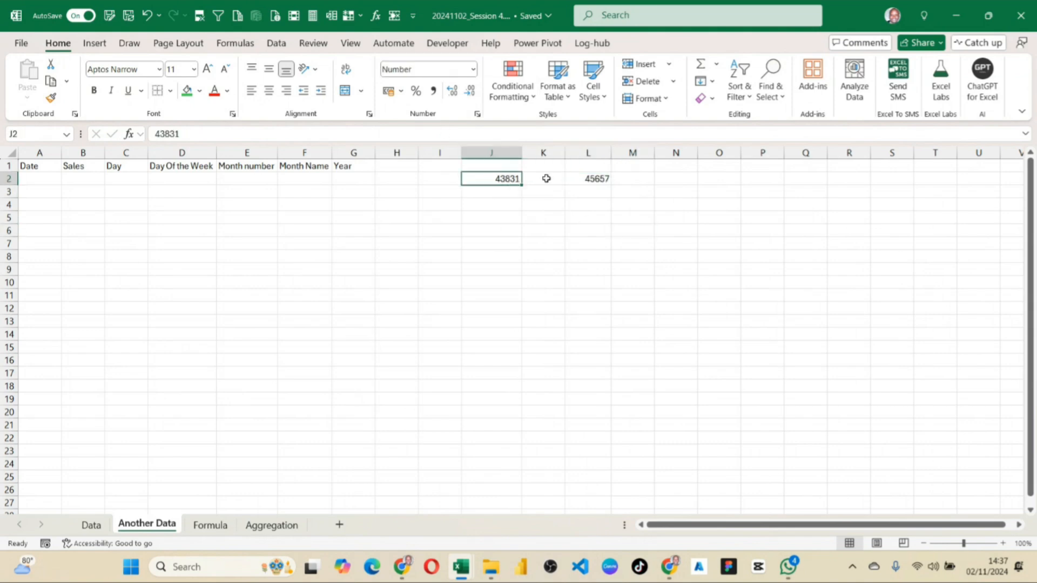
click(592, 183)
click(505, 182)
click(576, 175)
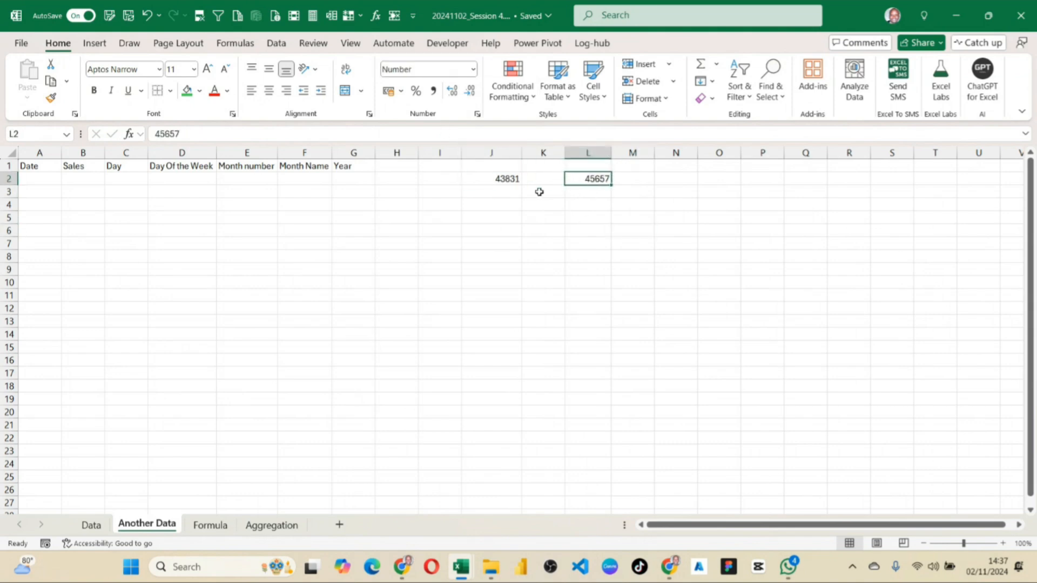
click(516, 184)
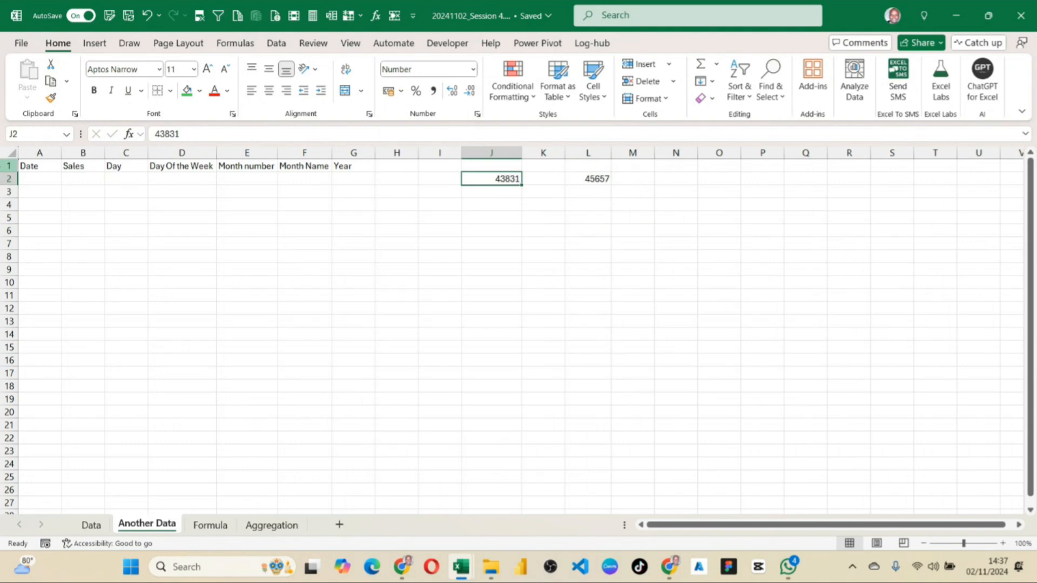
Make the row 1 headings bold and increase their font size to 14.
click(4, 166)
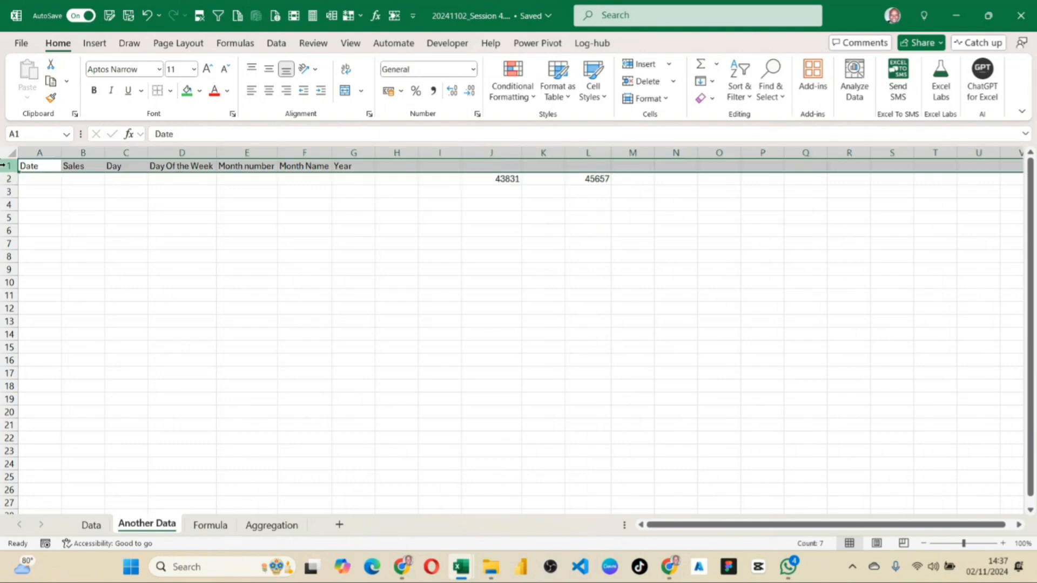
key(ctrl+b)
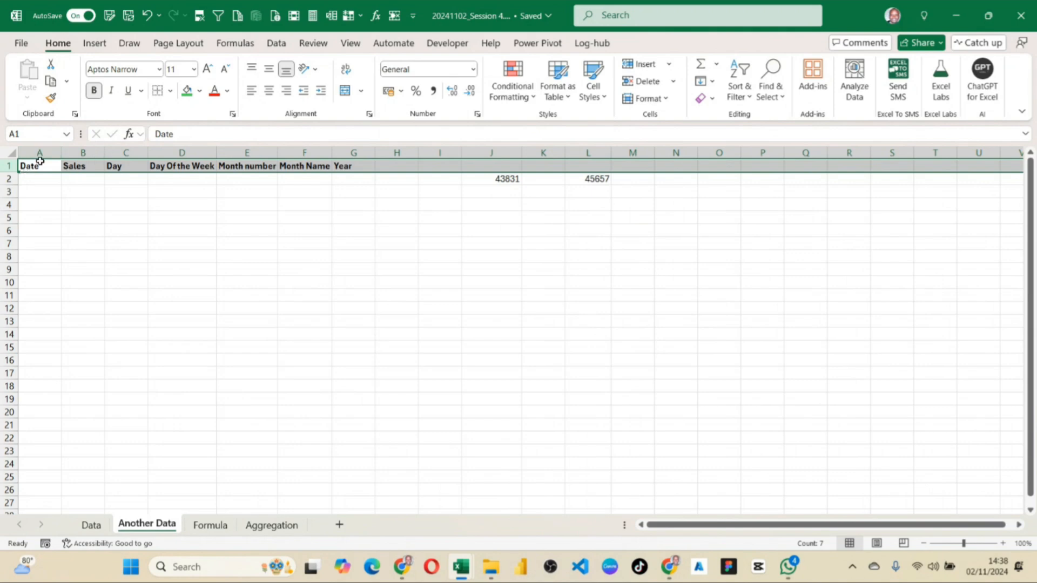
click(207, 68)
click(207, 69)
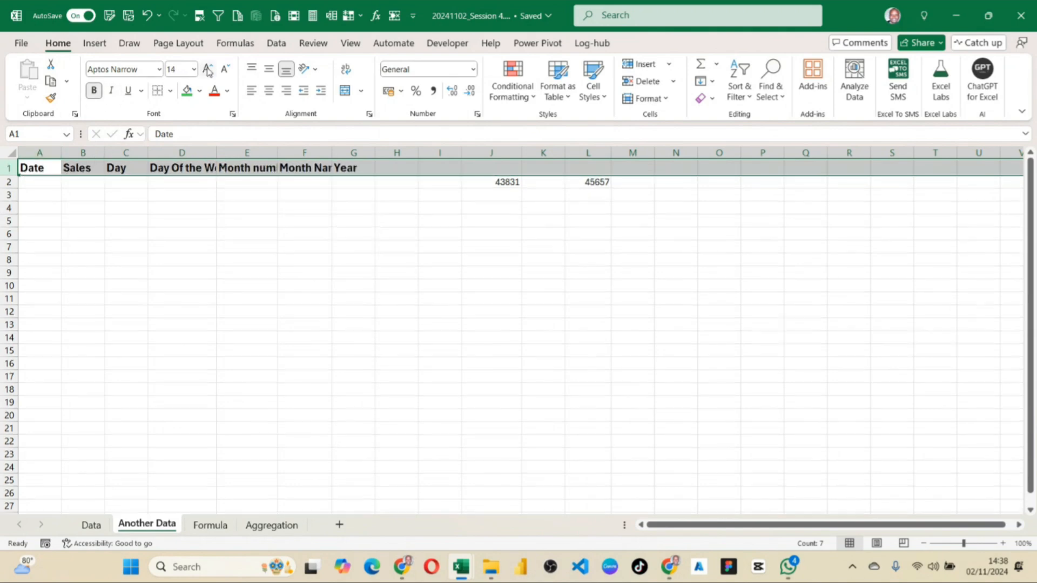
drag(194, 217, 194, 208)
Autofit all columns on the sheet and give columns A to G one equal width.
click(12, 153)
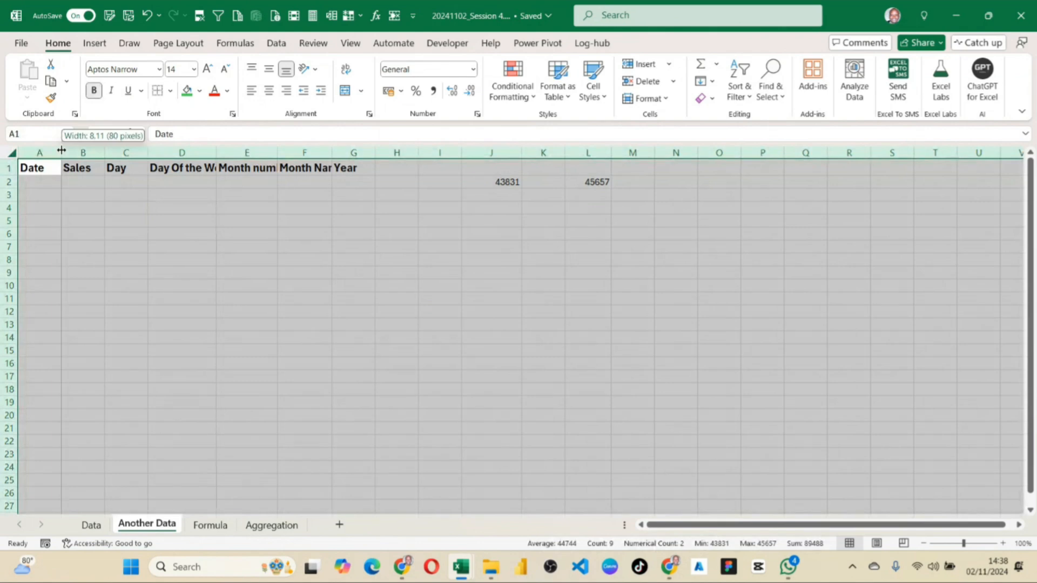
double_click(62, 153)
click(138, 233)
drag(32, 153, 354, 152)
drag(275, 153, 278, 153)
click(270, 195)
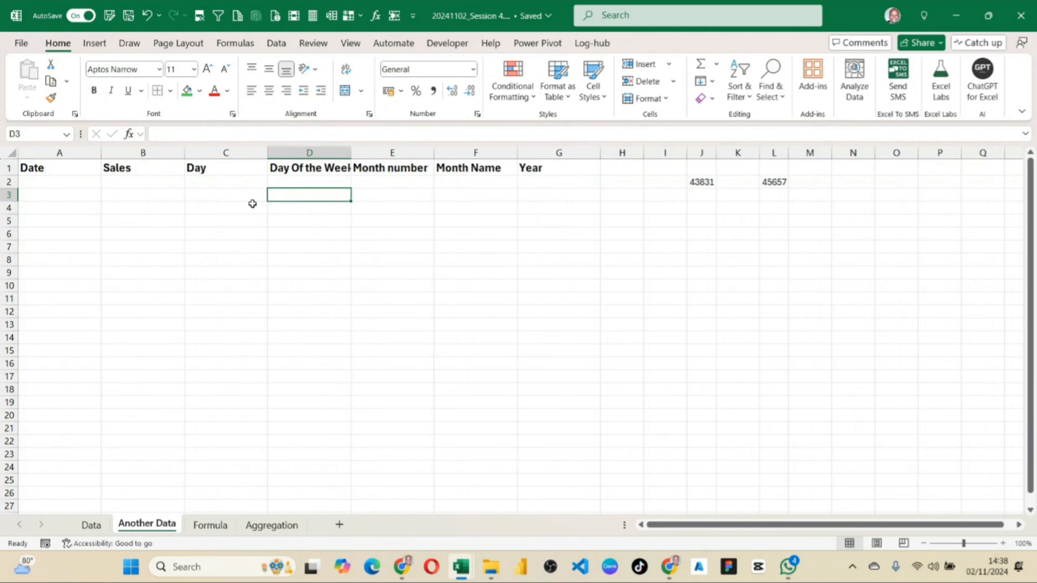
Enter the formula =RANDBETWEEN(43831,45657) in A2 under the Date heading.
click(232, 184)
click(707, 184)
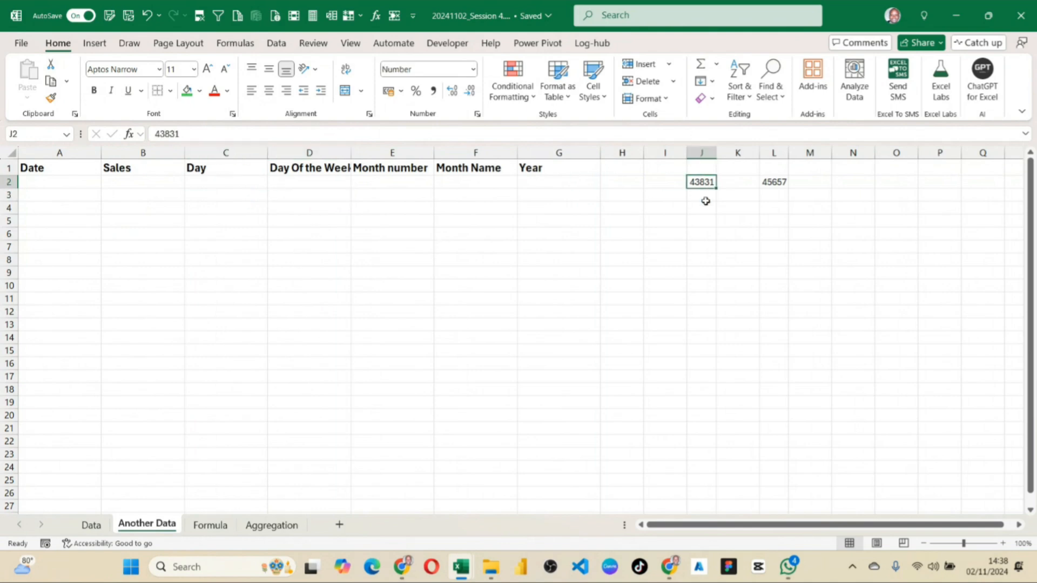
click(79, 185)
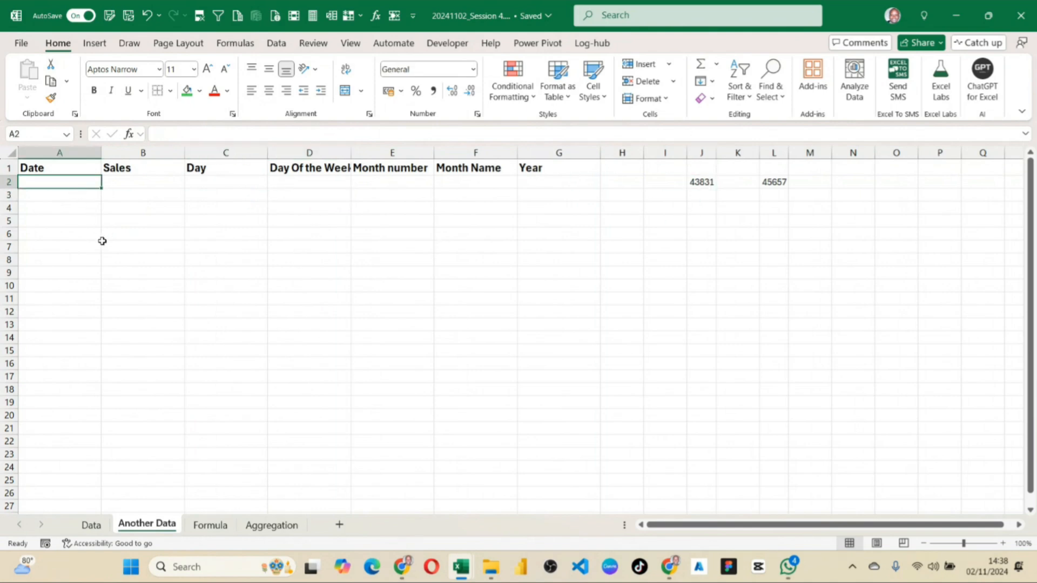
text(=ra)
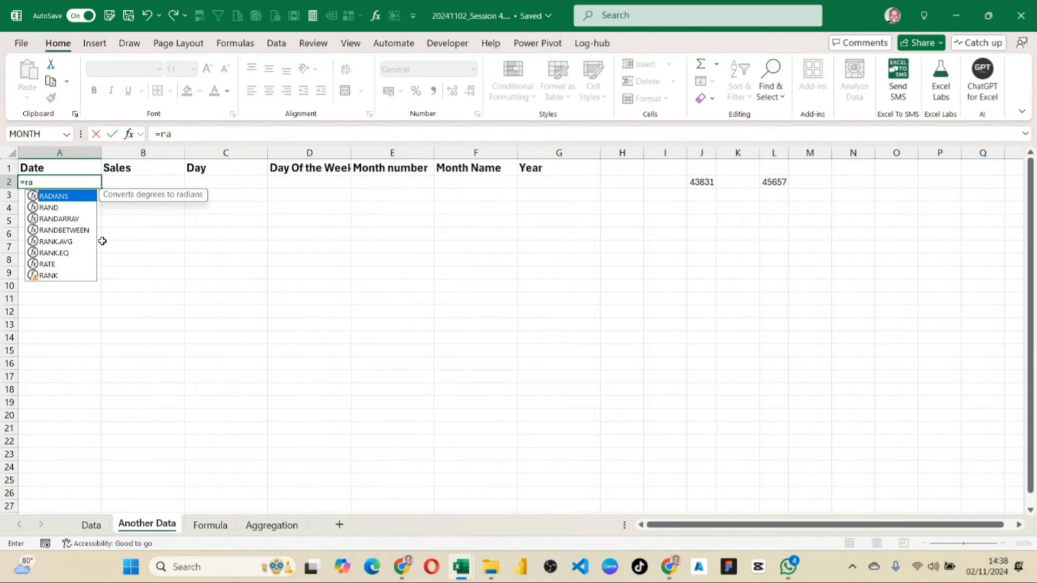
key(Down)
key(Down)
key(Down)
key(Tab)
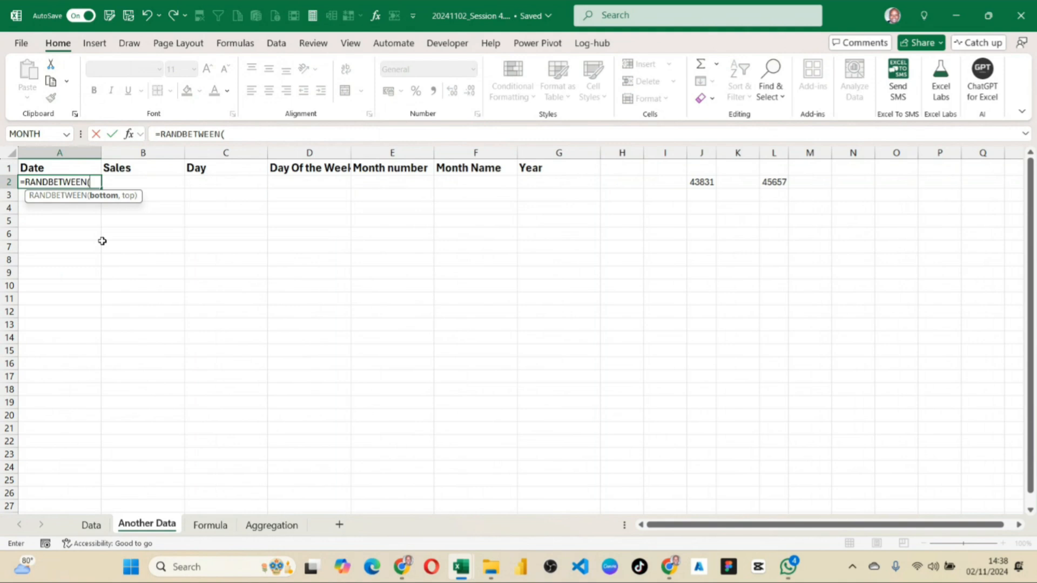
text(43831,)
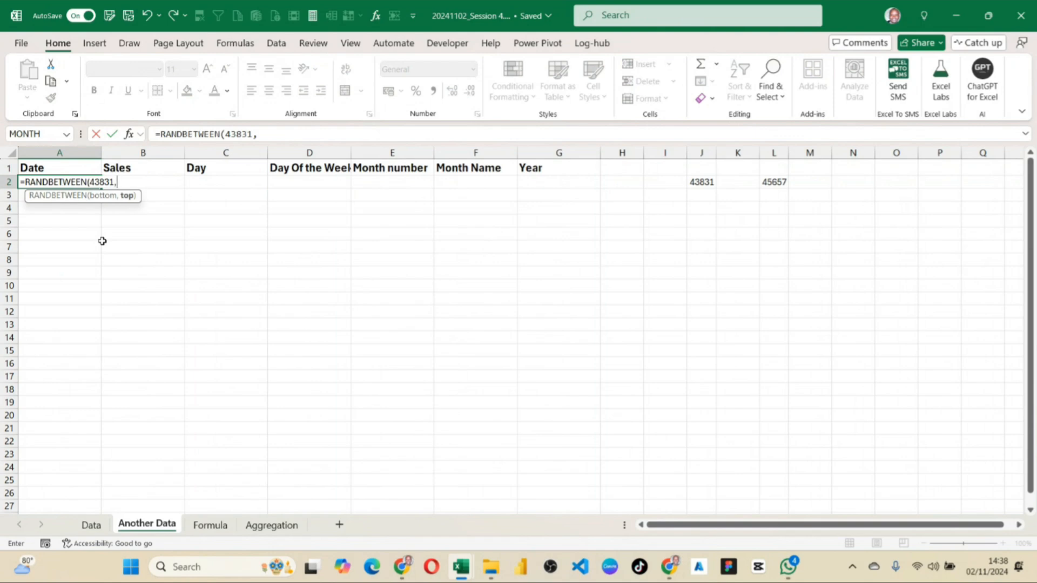
text(45657))
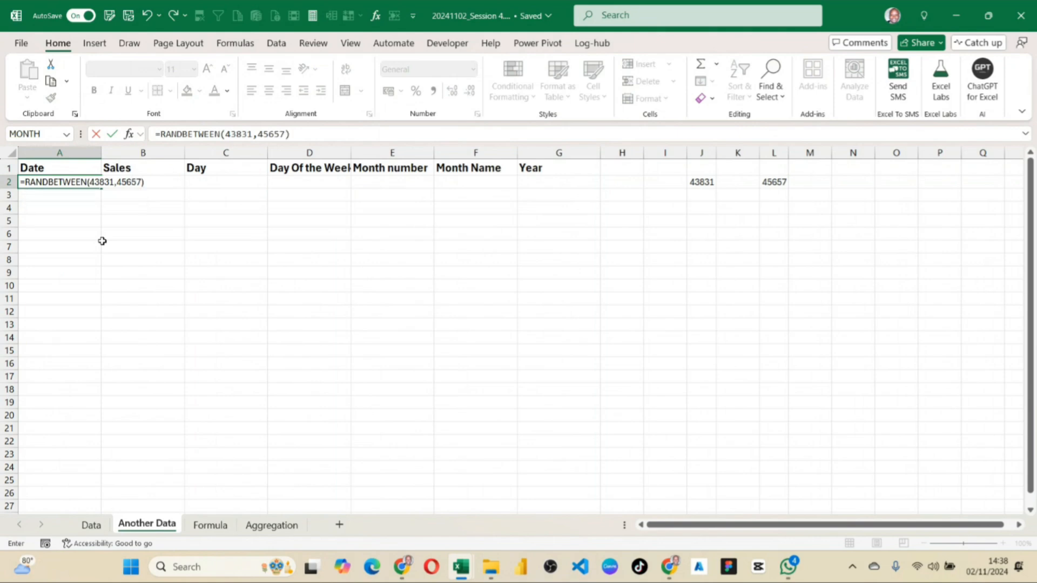
key(Return)
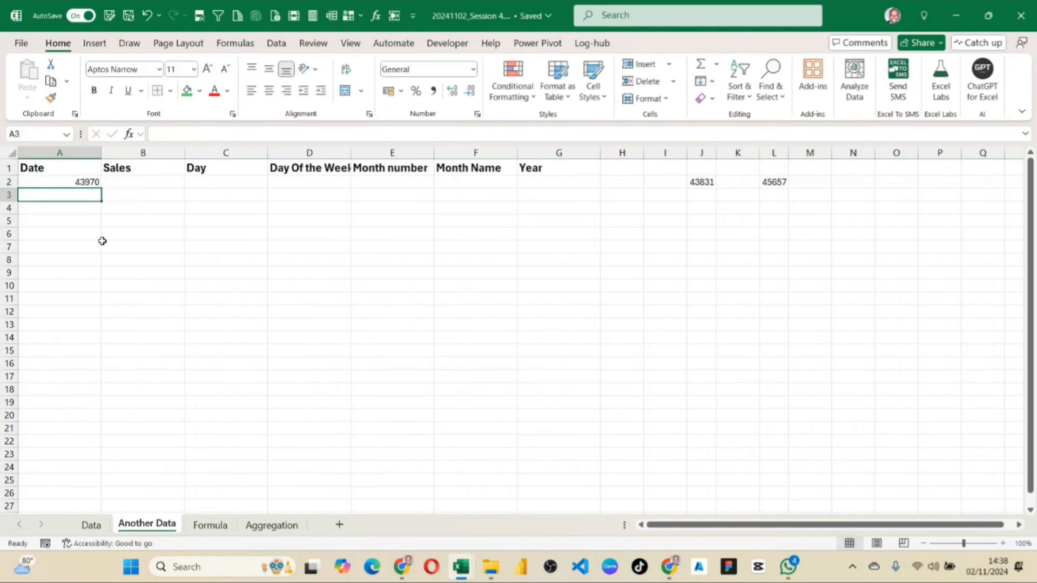
click(80, 181)
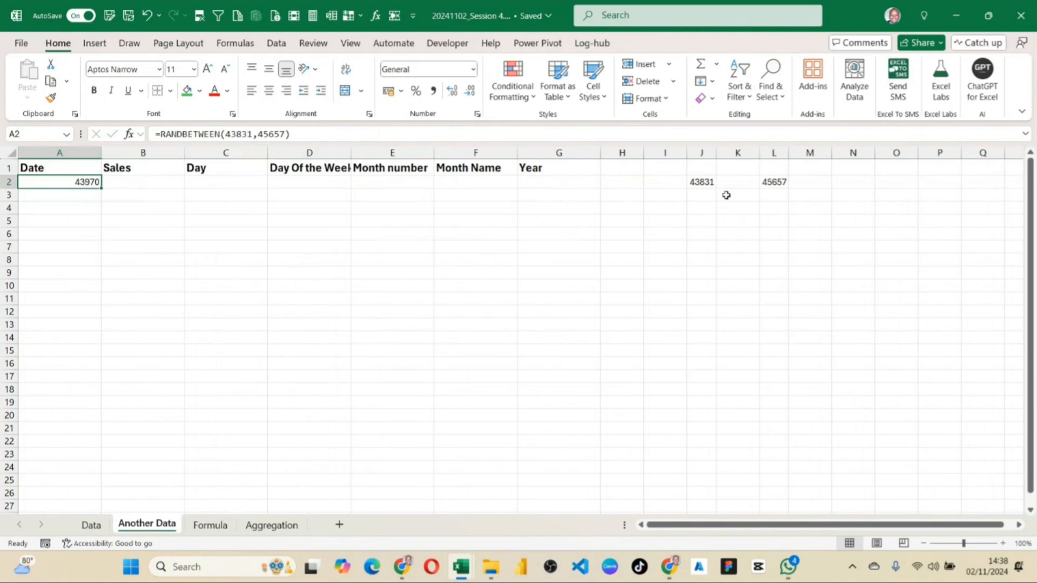
Copy the two date serial numbers in J2:L2 into row 1, starting at J1.
drag(696, 182, 777, 180)
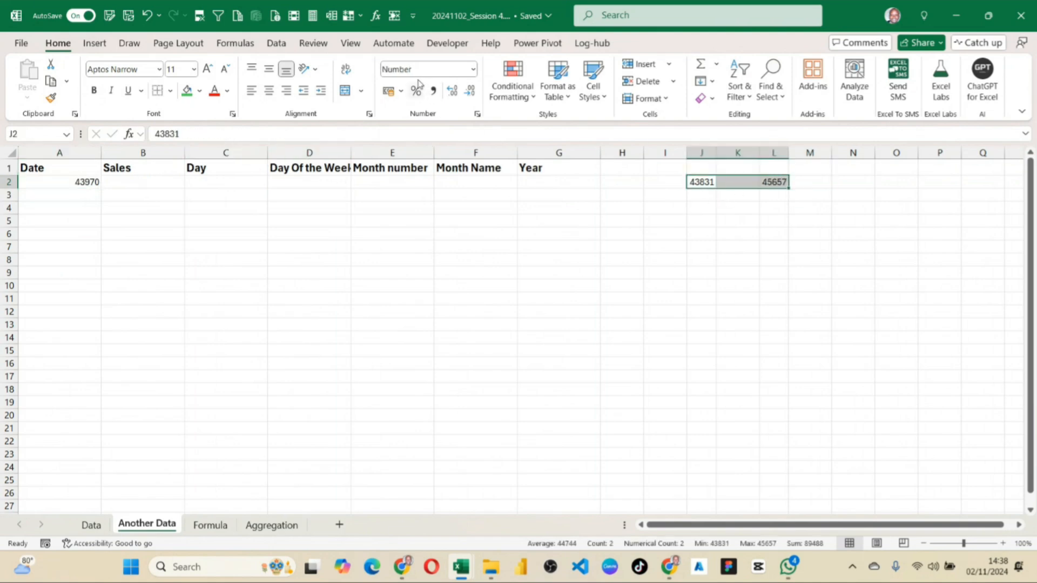
key(ctrl+c)
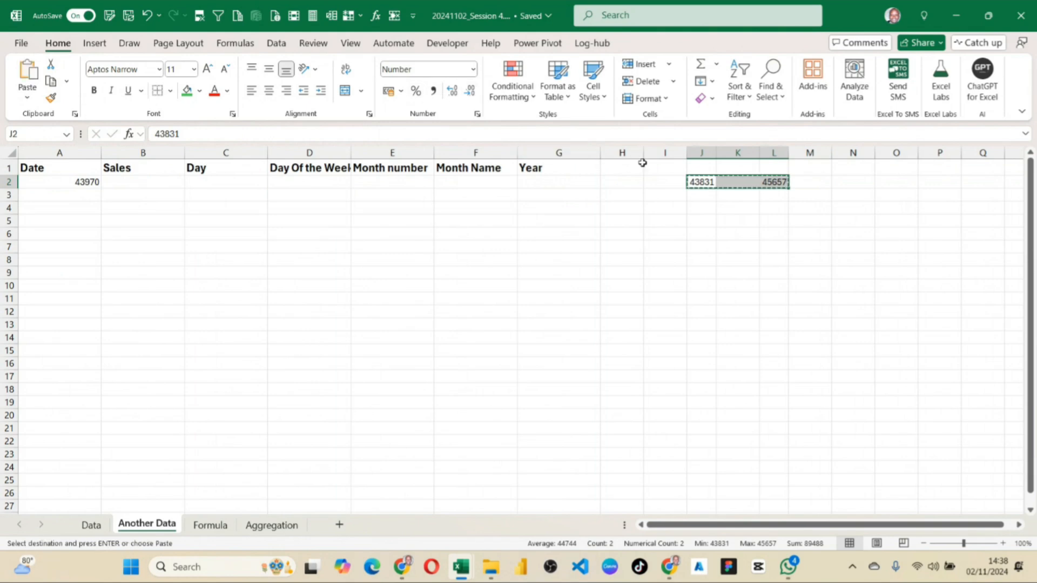
click(695, 168)
key(ctrl+v)
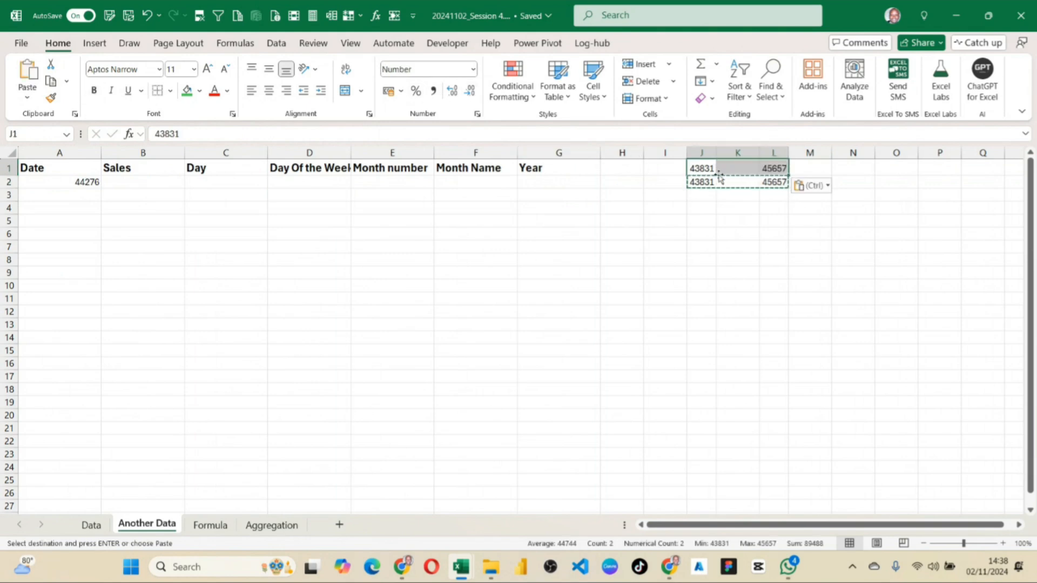
Format J1:L1 with the custom number format dd-mmm-yy and widen column J slightly.
click(473, 69)
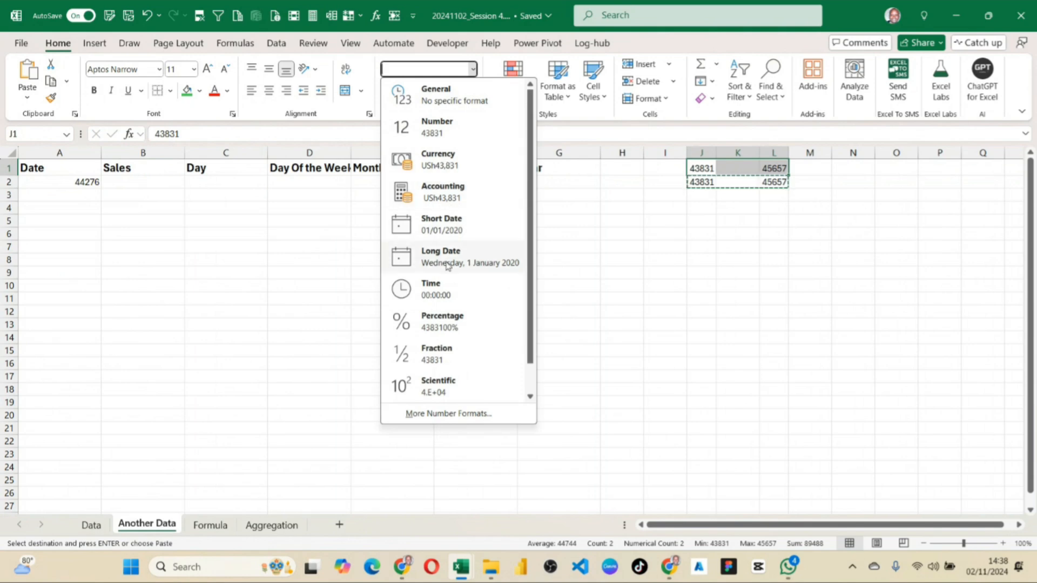
click(448, 413)
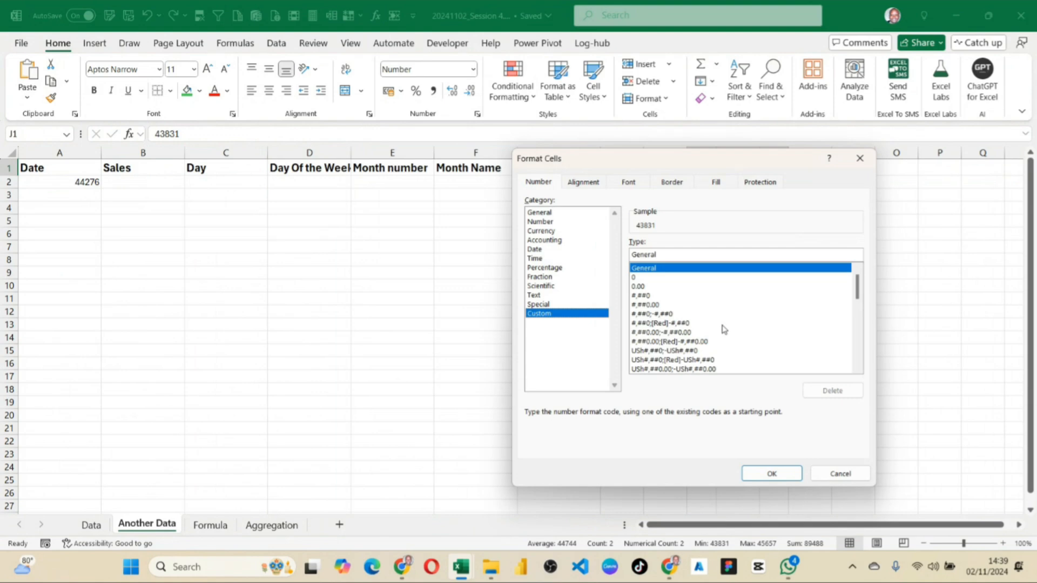
drag(857, 294, 859, 326)
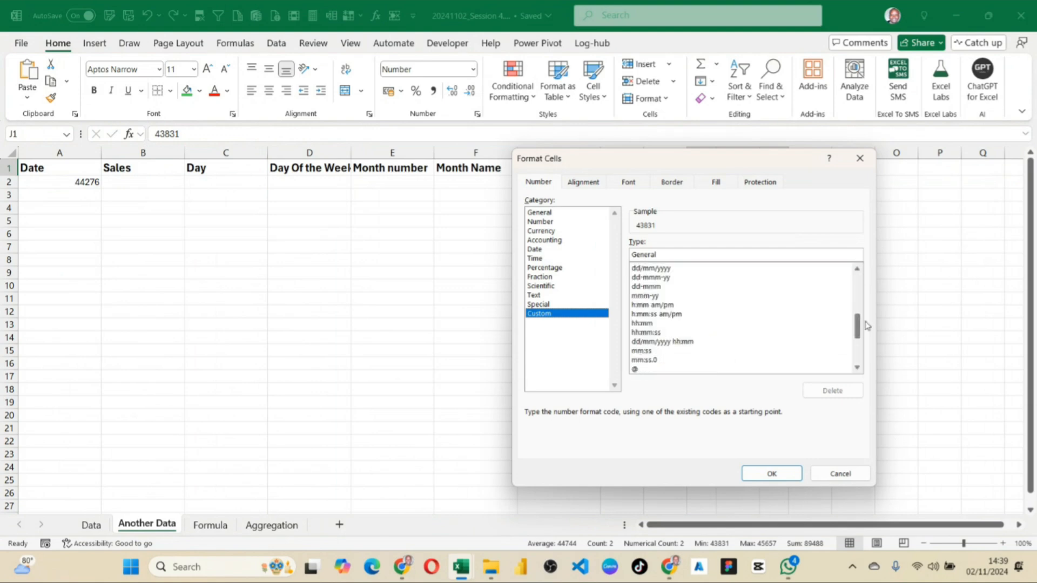
click(653, 277)
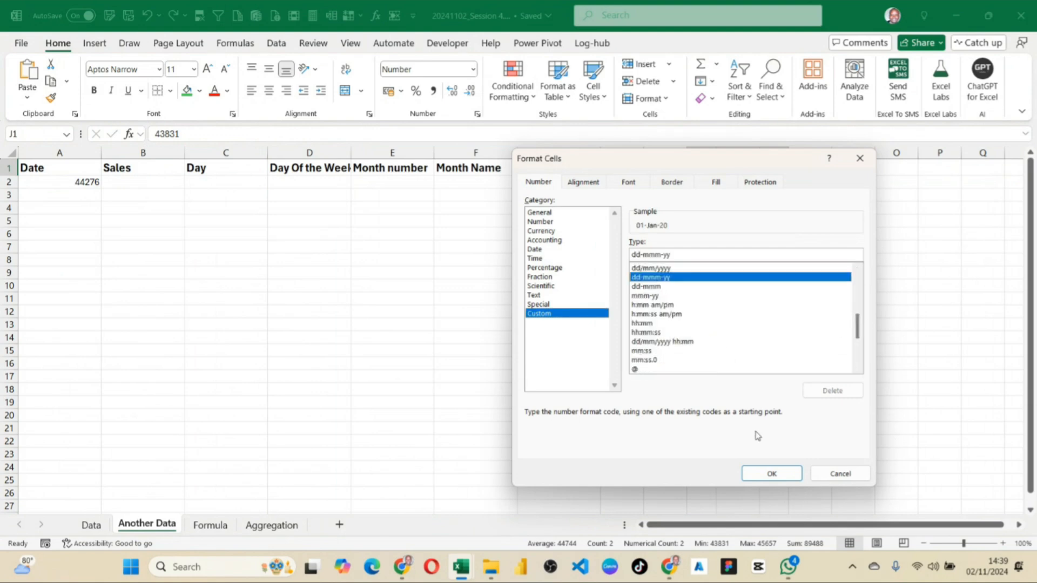
click(772, 474)
click(745, 219)
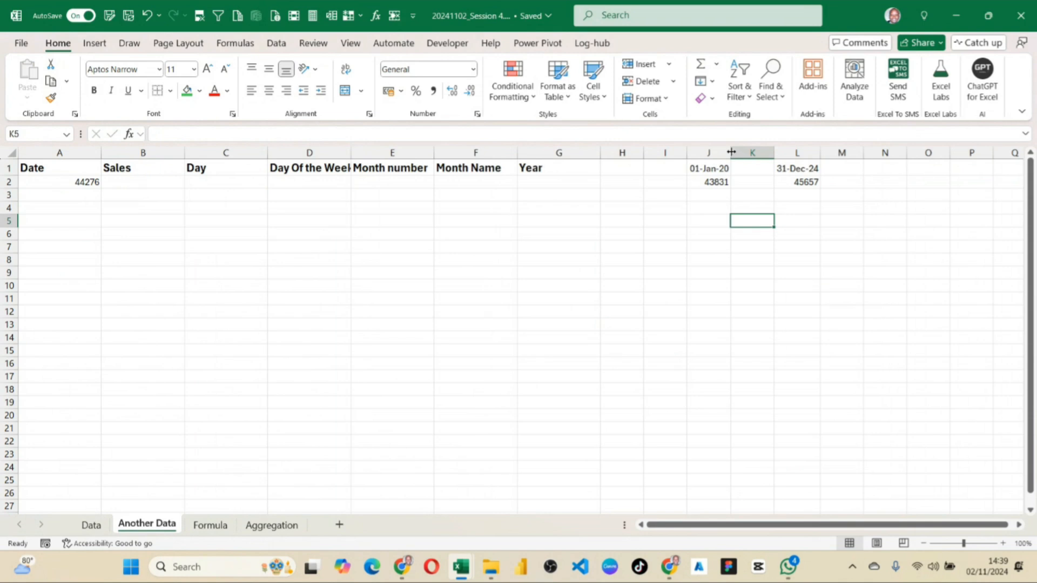
drag(730, 153, 738, 153)
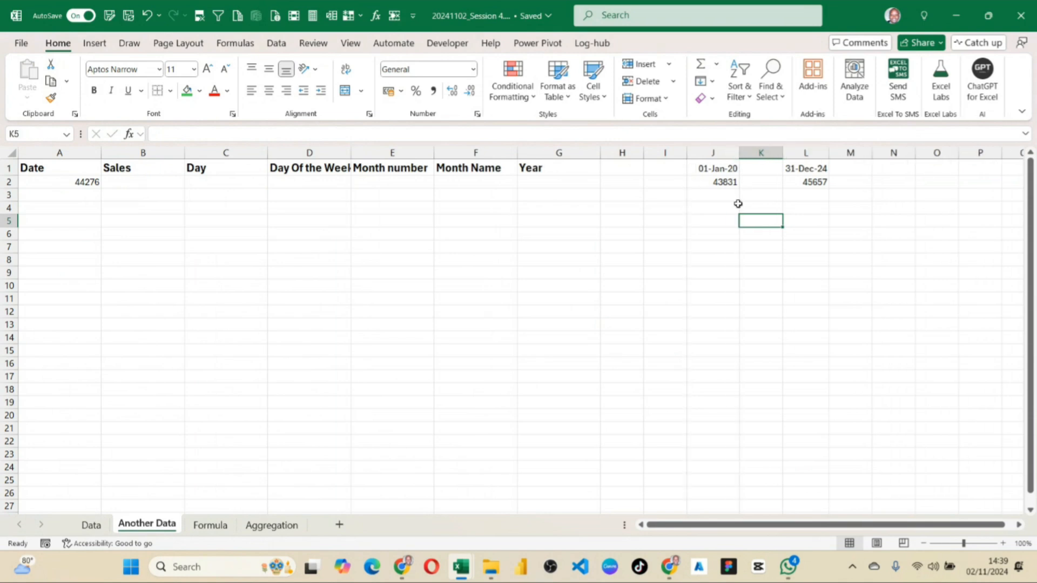
click(328, 229)
click(80, 185)
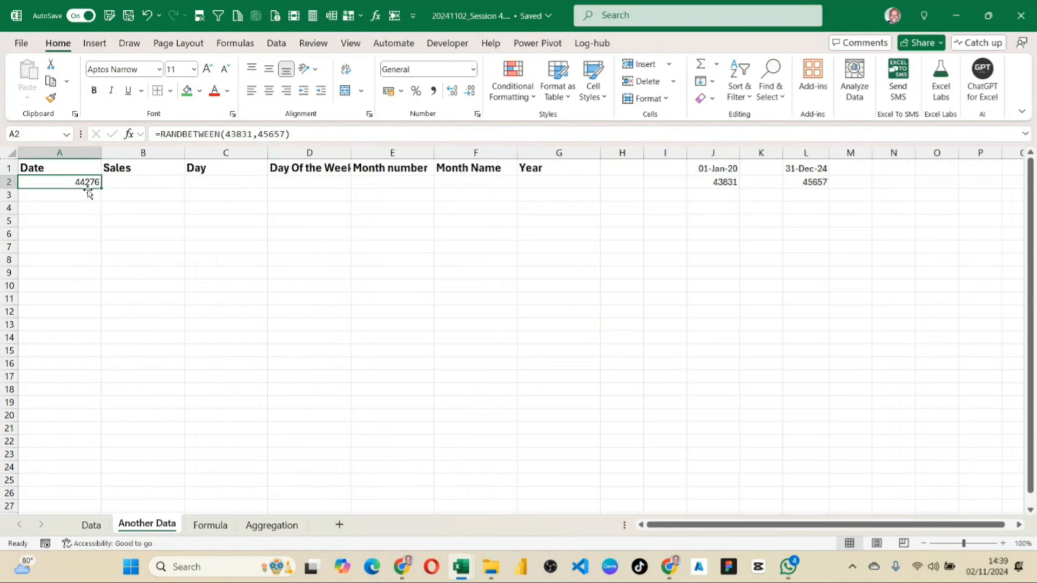
scroll(81, 324, down, 15)
scroll(85, 332, up, 15)
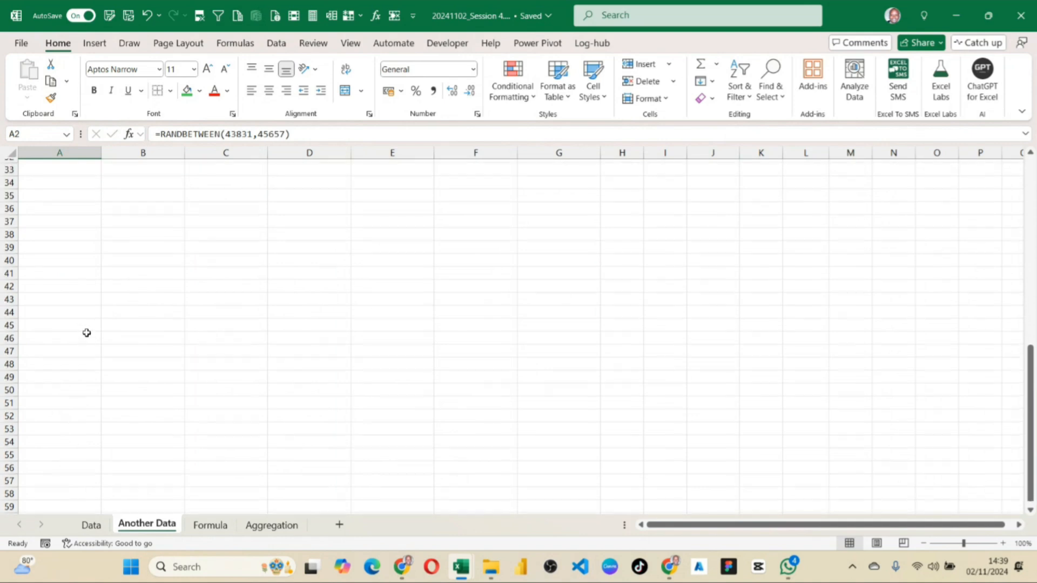
click(103, 187)
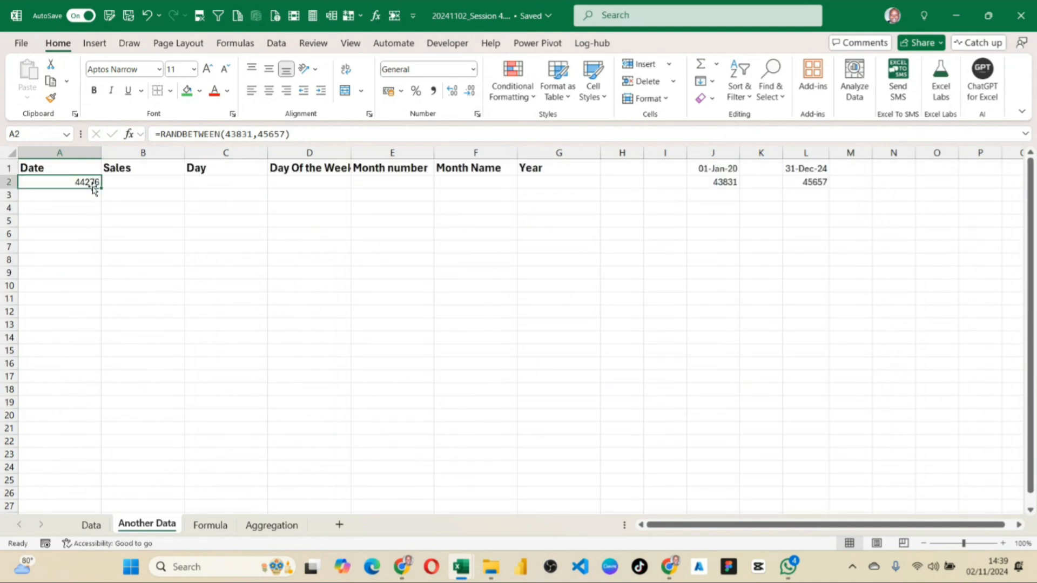
drag(130, 183, 378, 354)
click(35, 187)
click(61, 356)
scroll(53, 416, down, 8)
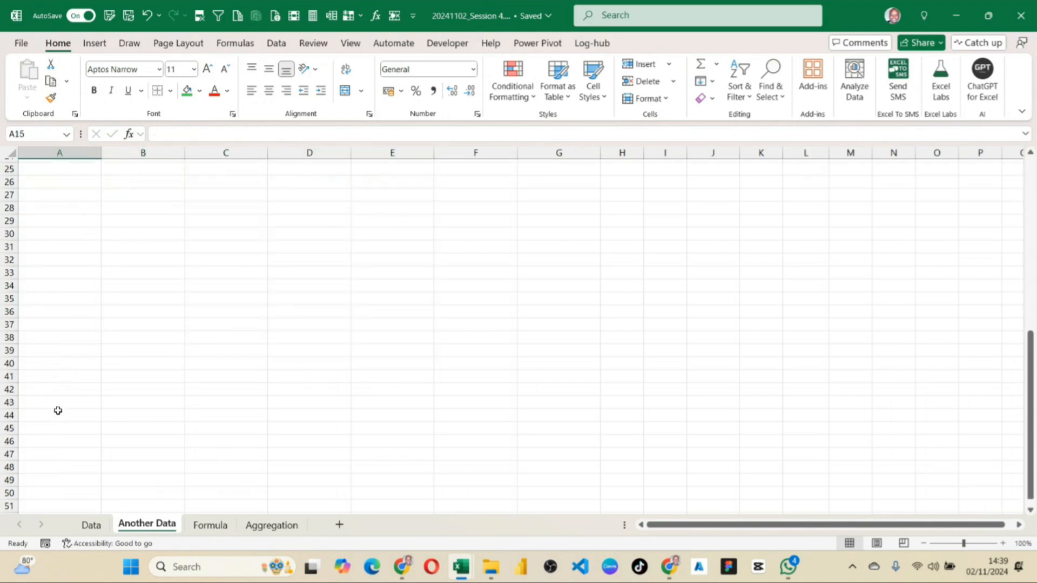
scroll(58, 410, up, 8)
click(58, 186)
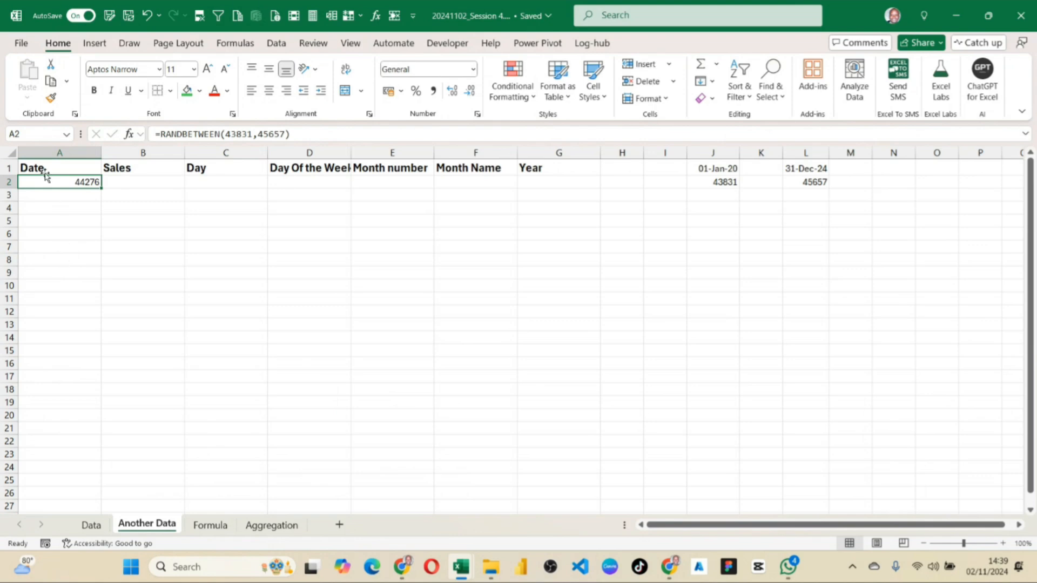
click(34, 134)
click(34, 134)
click(69, 180)
key(ctrl+shift+Down)
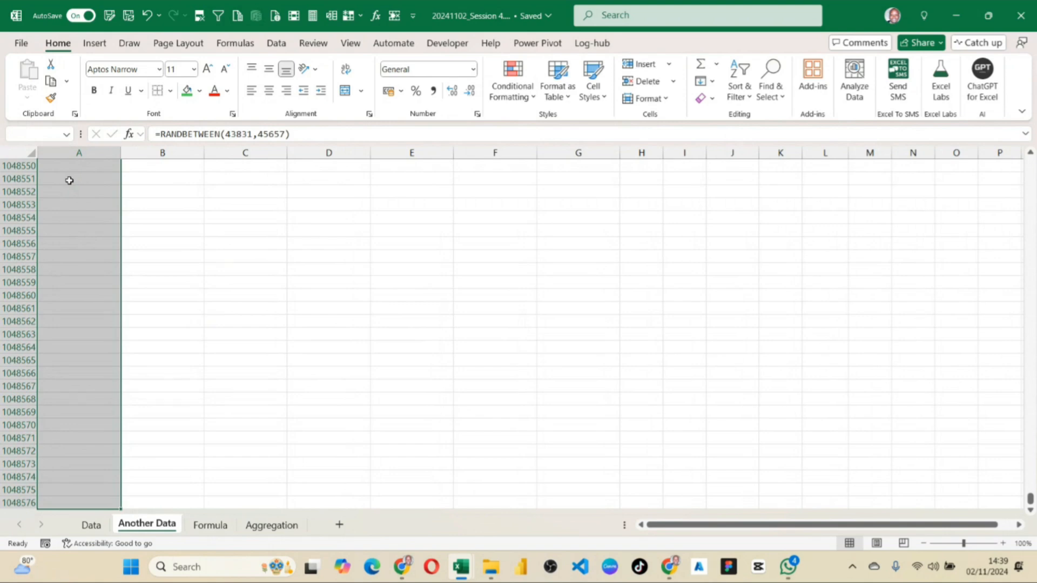
key(ctrl+Home)
click(69, 180)
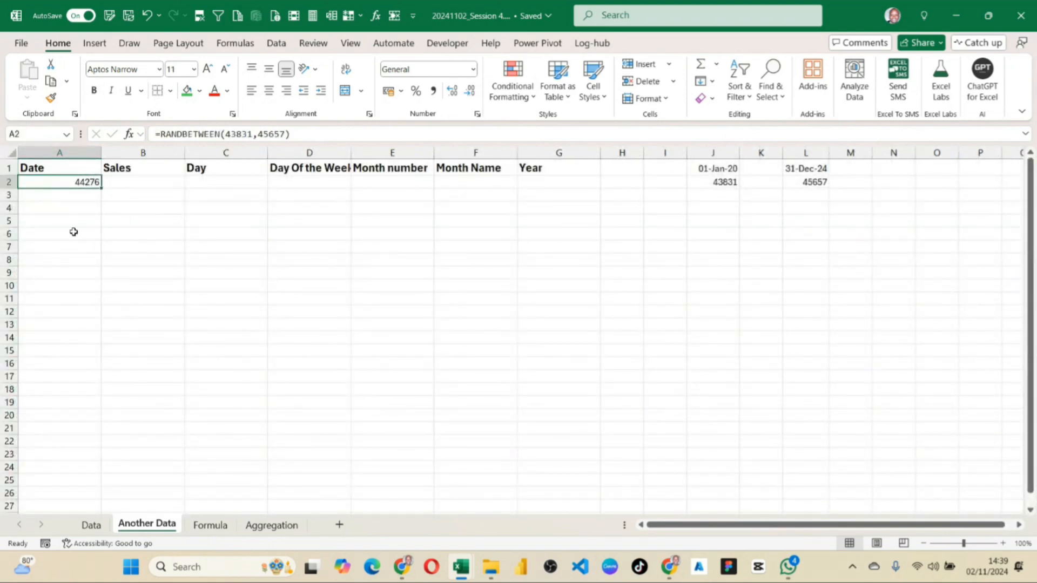
Fill the RANDBETWEEN formula from A2 down to A1001.
click(35, 130)
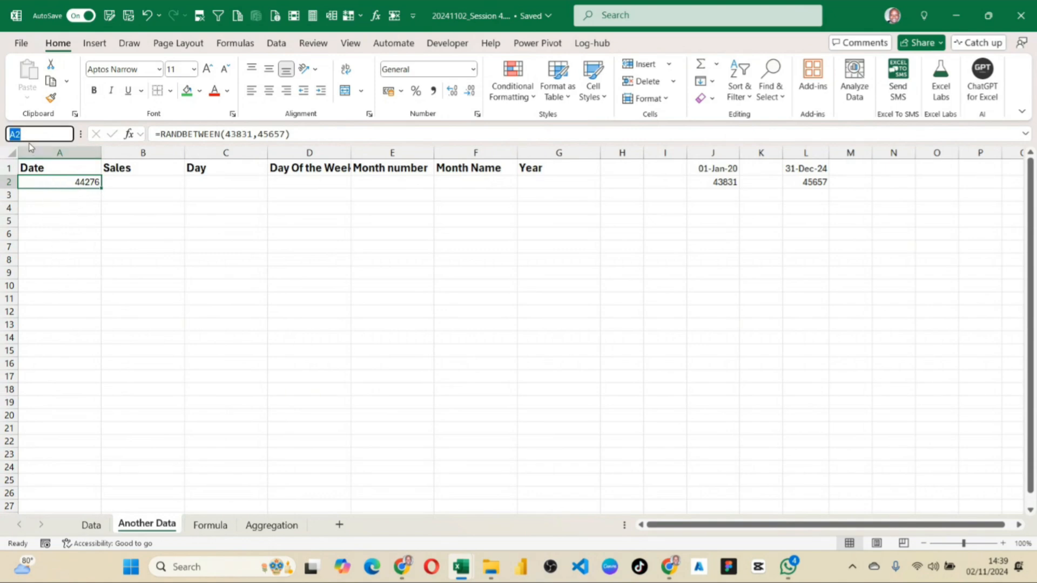
click(25, 134)
text(1000)
key(Return)
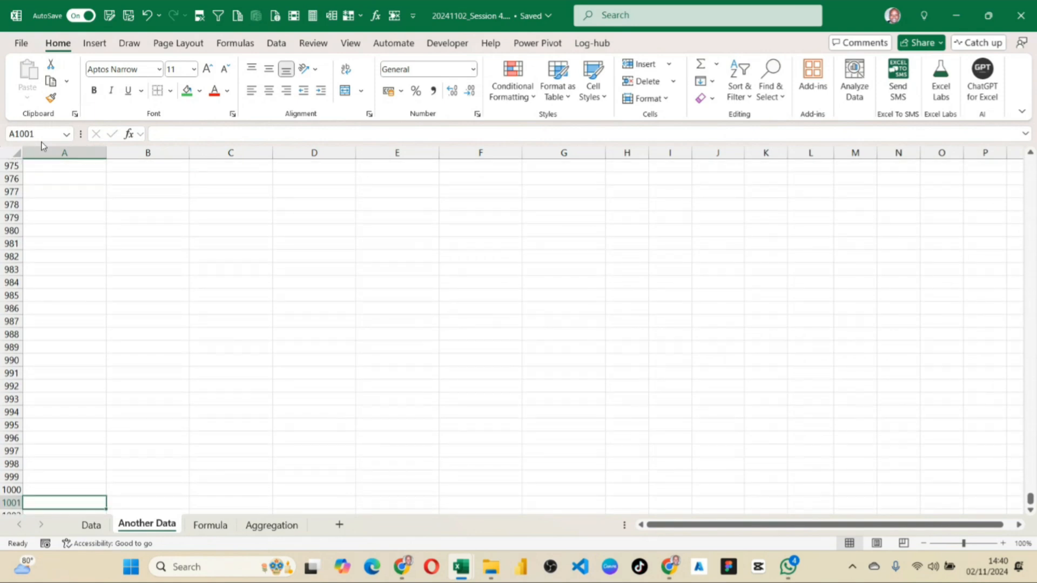
scroll(56, 386, down, 2)
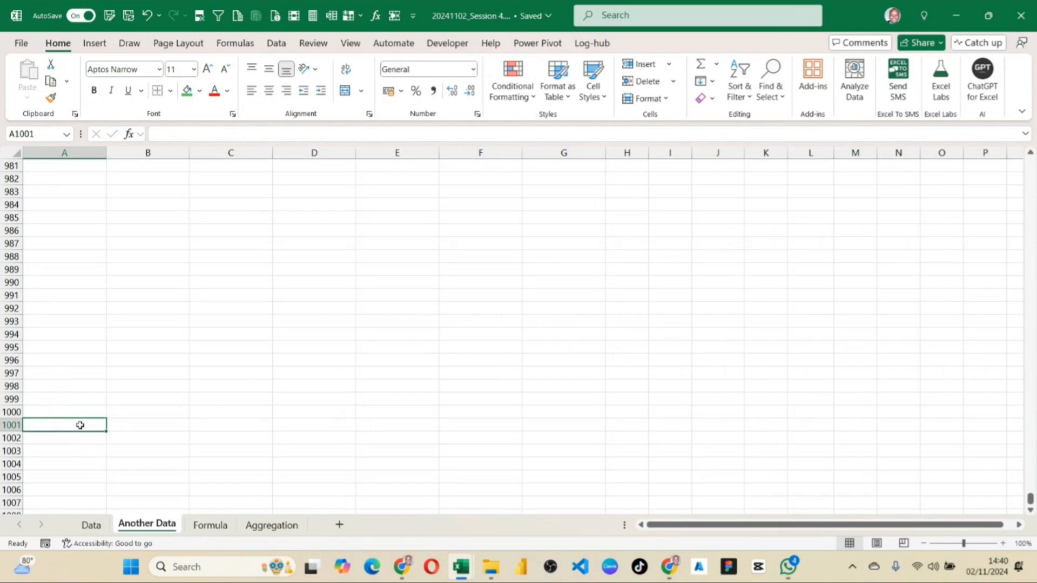
key(ctrl+shift+Up)
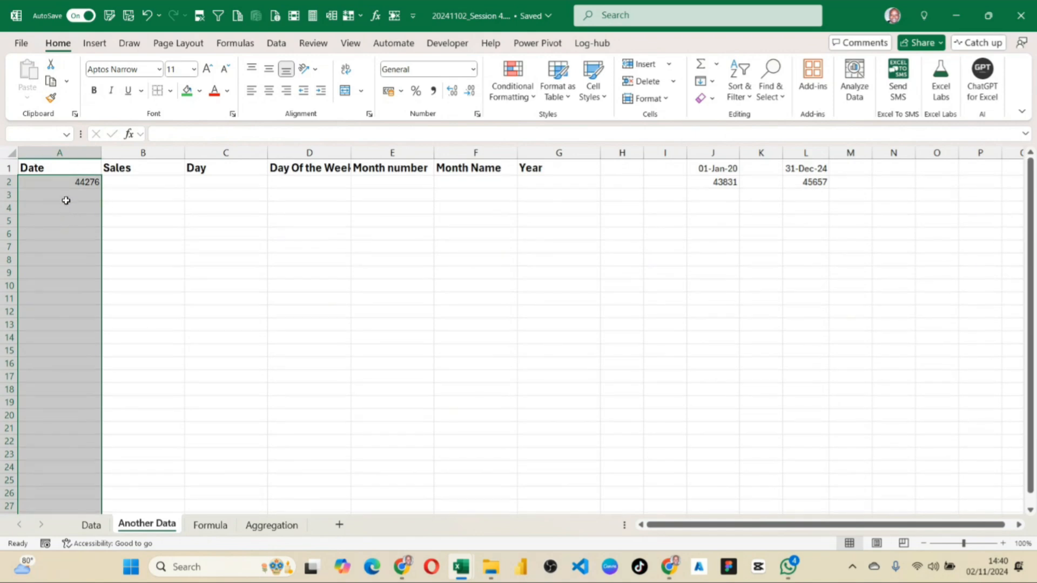
click(85, 181)
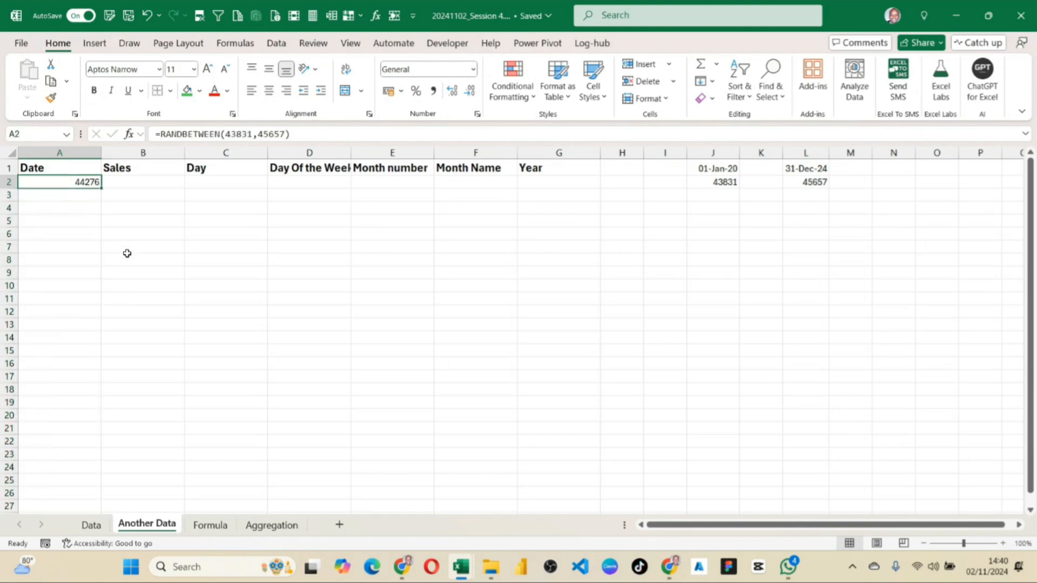
drag(102, 189, 30, 255)
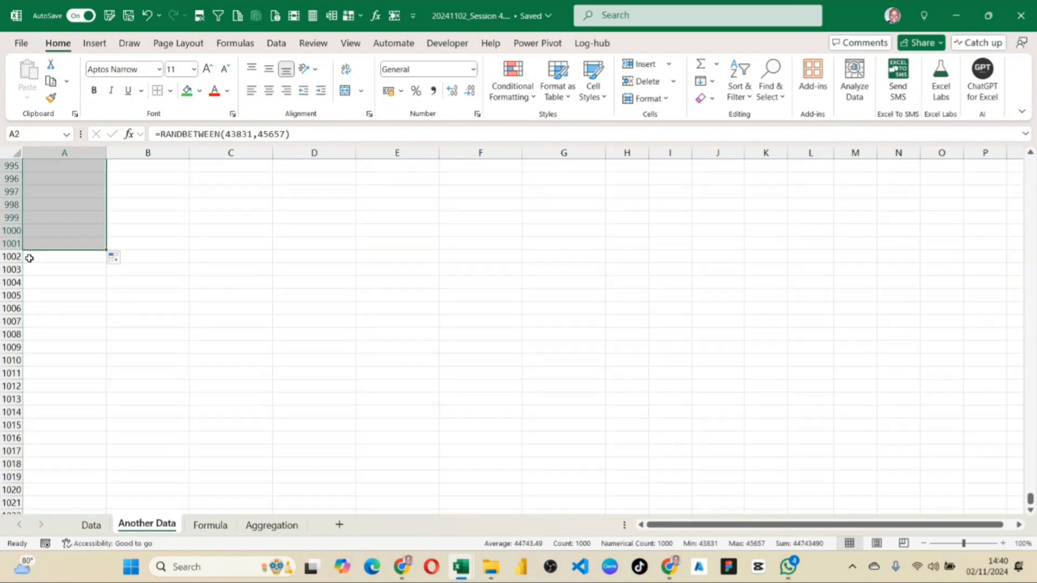
Format the dates in A2:A1001 with the custom number format dd-mmm-yyyy.
scroll(91, 296, up, 20)
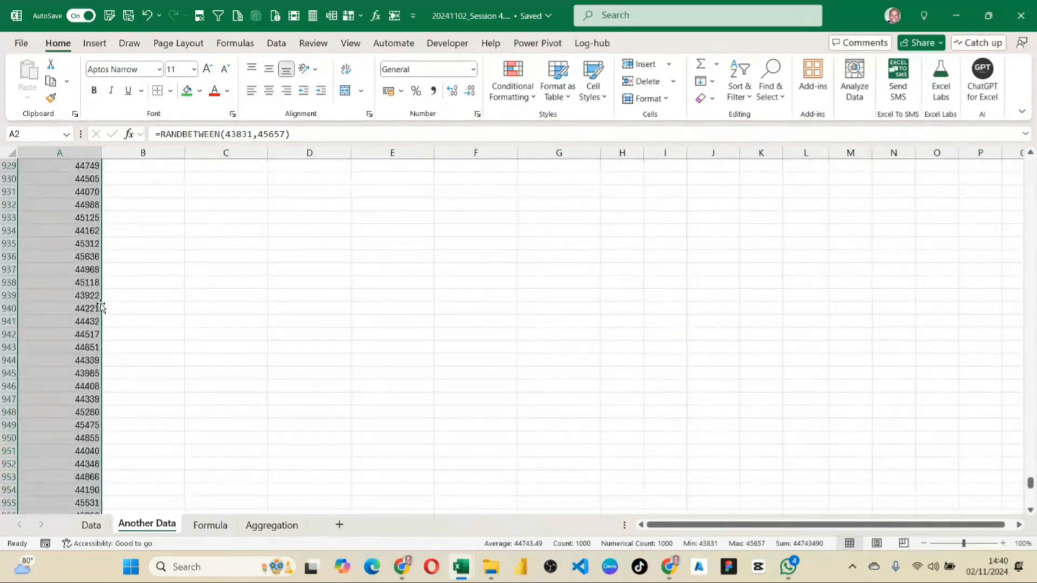
scroll(90, 296, up, 20)
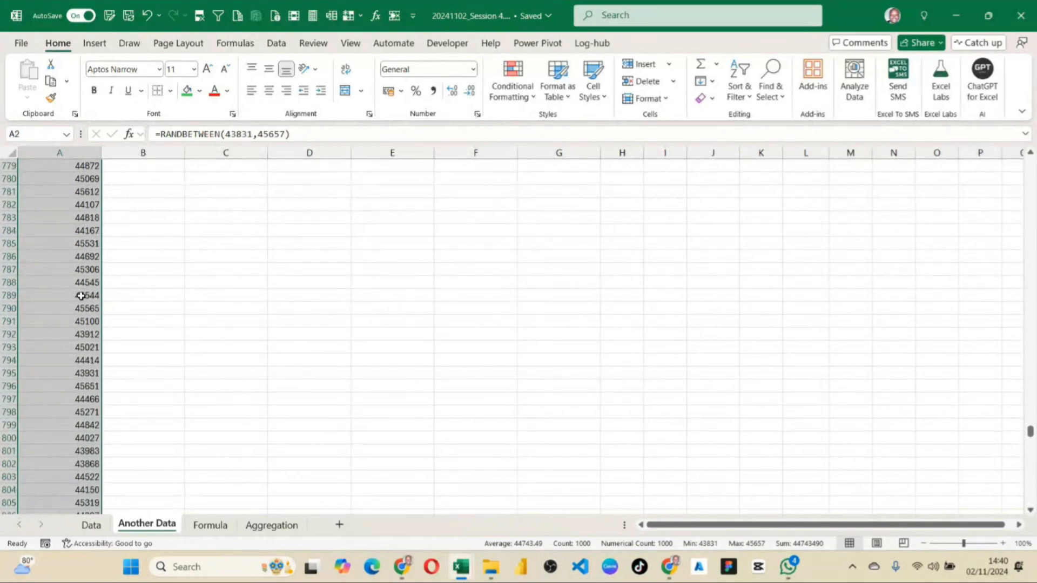
click(473, 69)
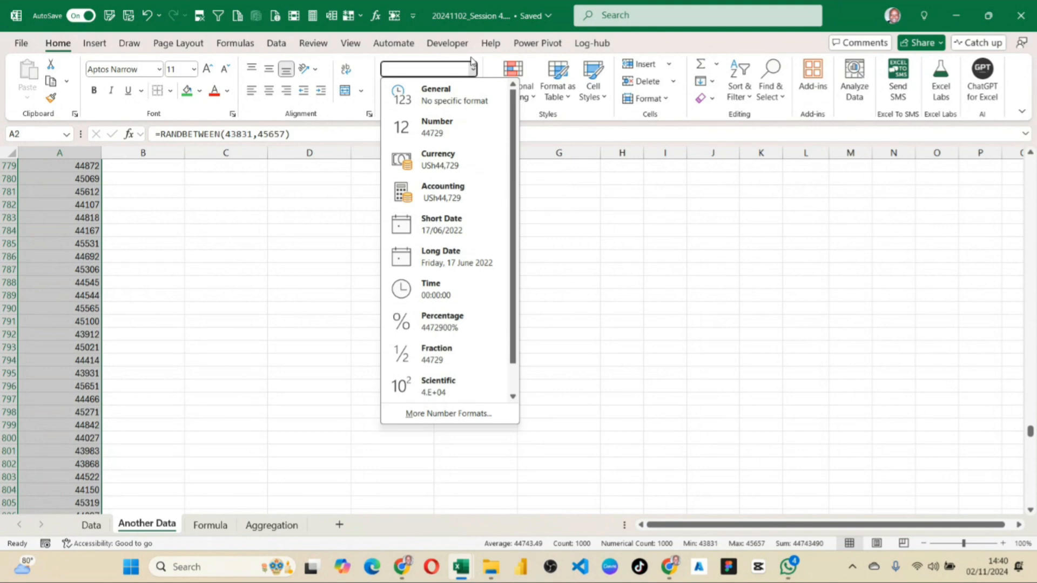
key(Escape)
click(478, 114)
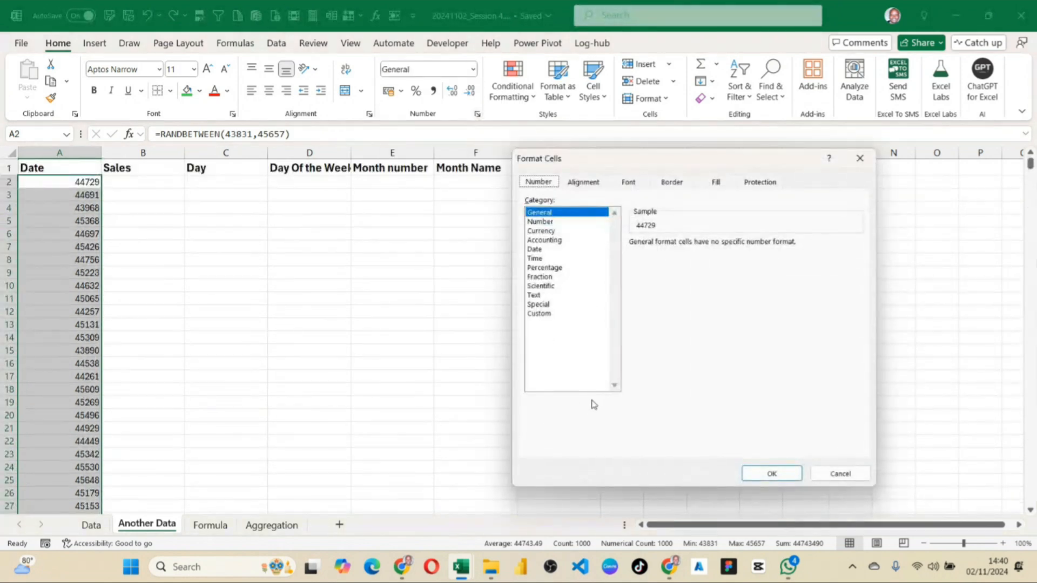
click(551, 315)
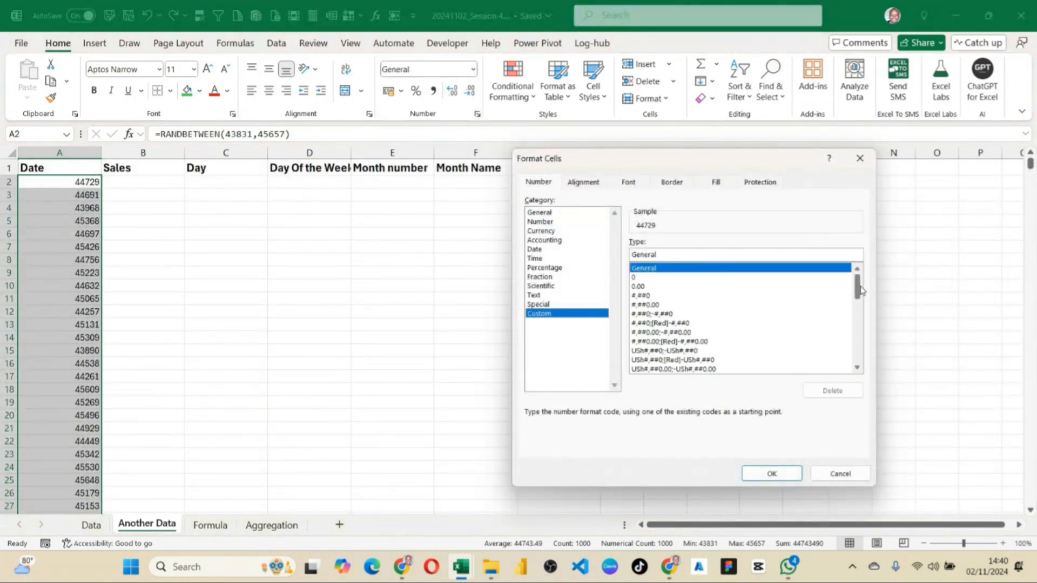
drag(858, 283, 859, 367)
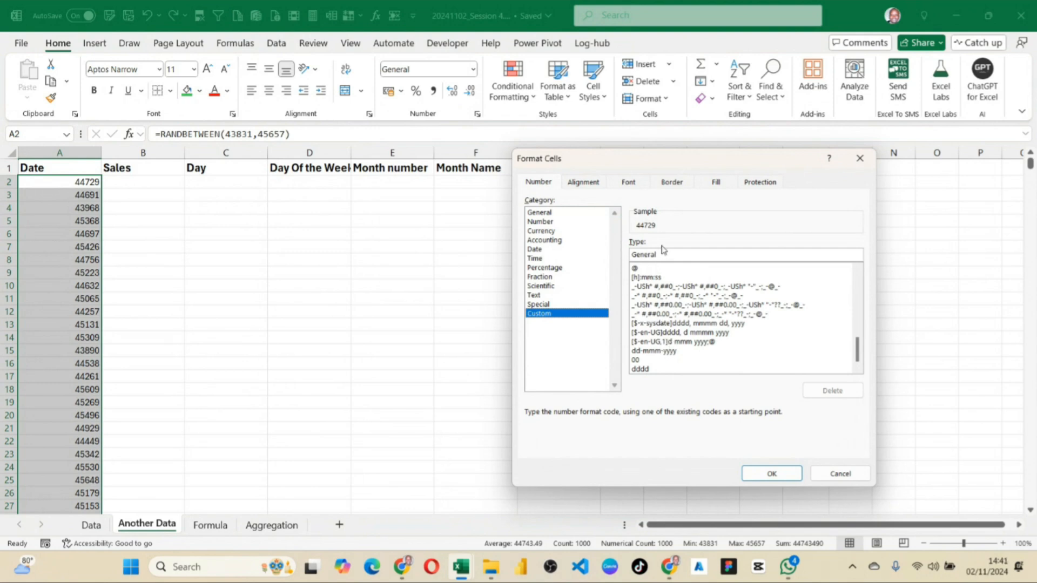
drag(662, 254, 629, 255)
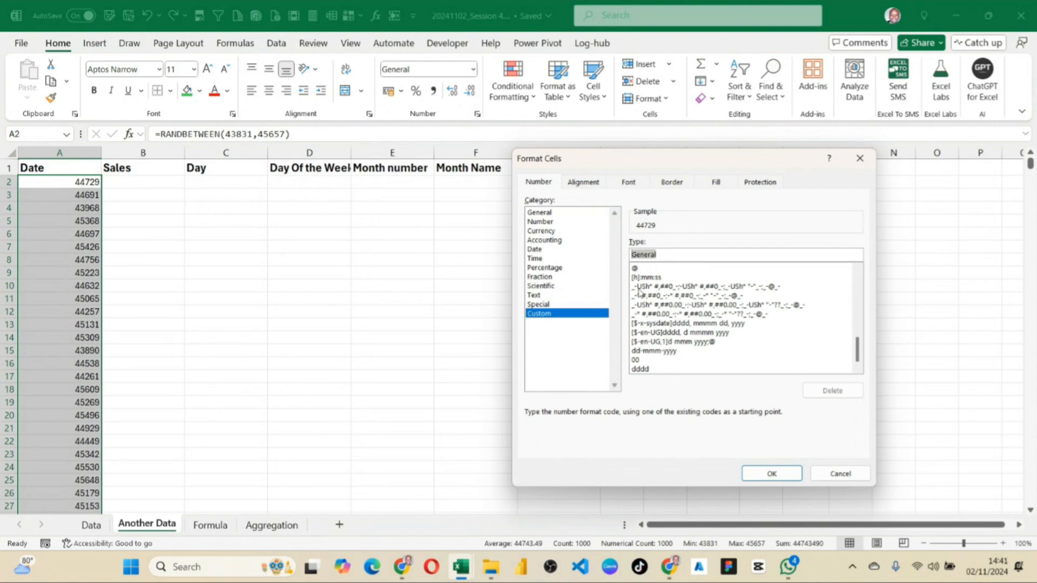
click(667, 351)
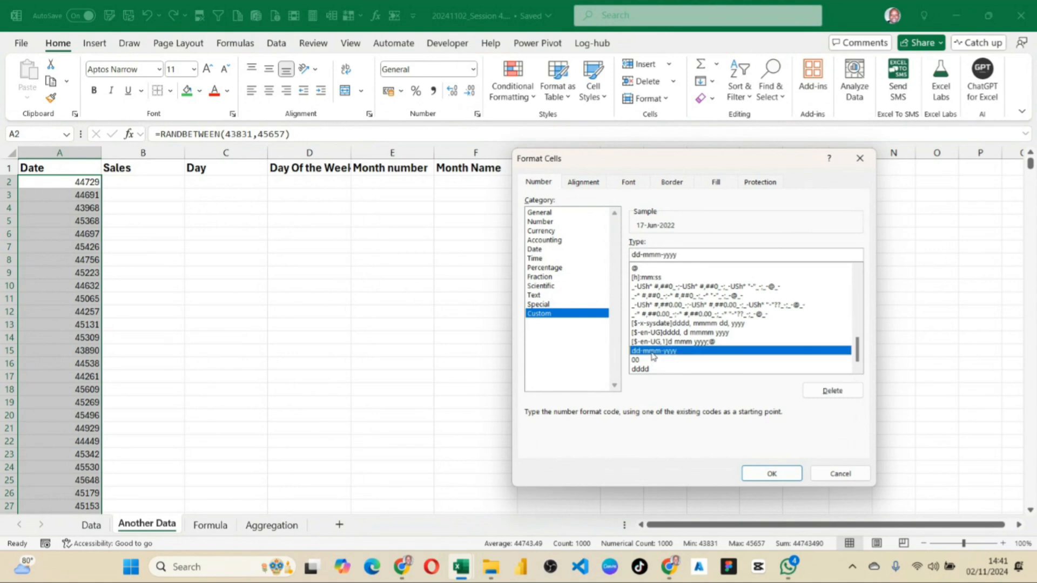
double_click(653, 352)
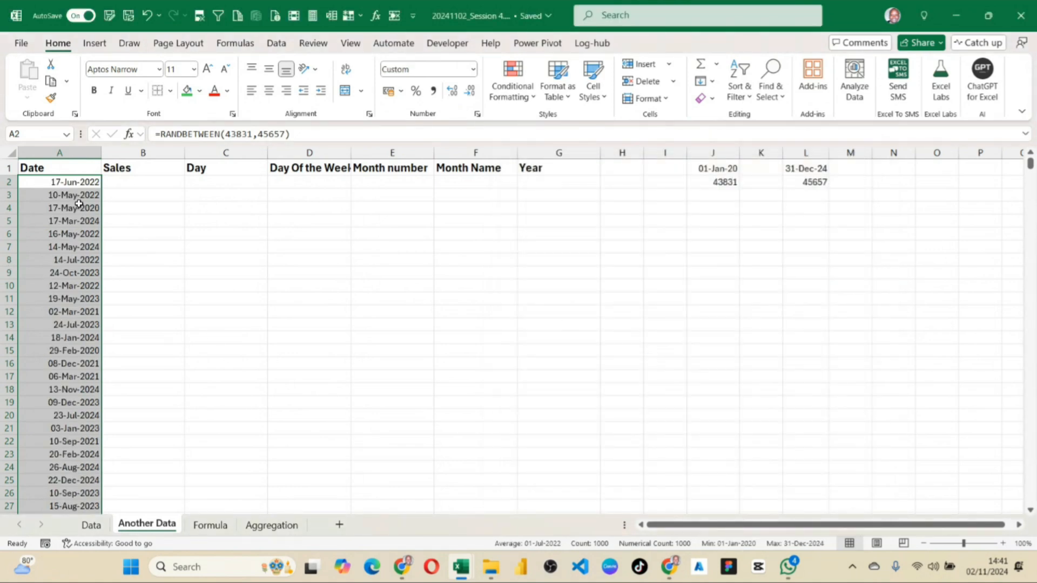
Compare the formatted dates in column A with the start and end dates in J1:L2.
scroll(78, 208, down, 6)
scroll(81, 212, up, 6)
click(85, 185)
click(92, 198)
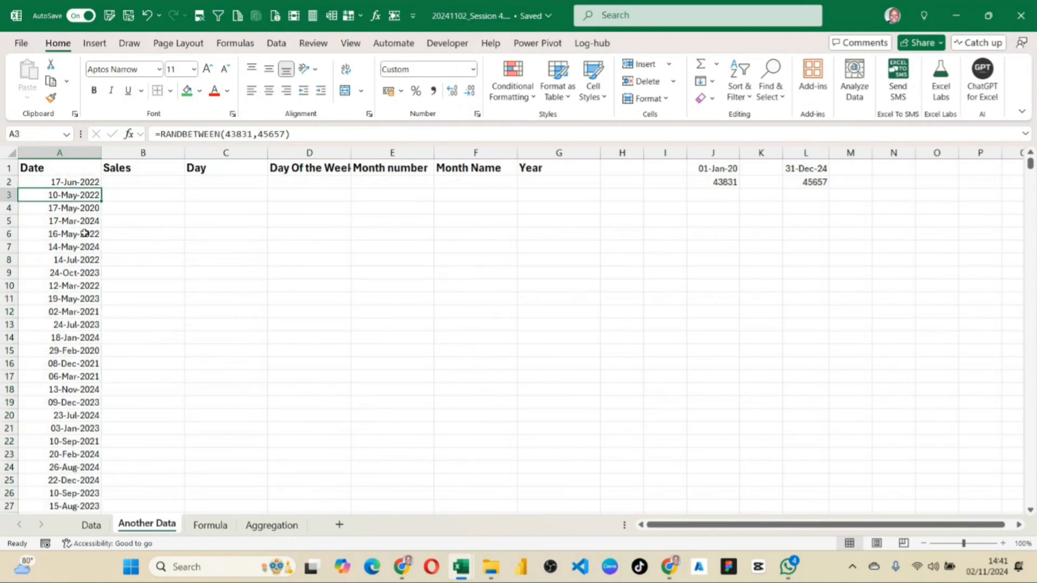
click(89, 212)
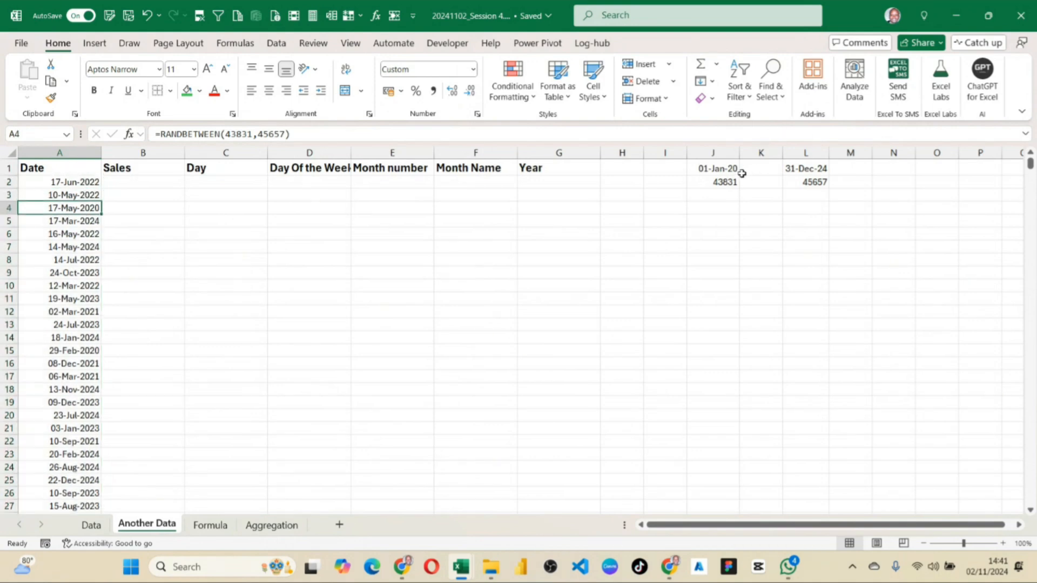
click(724, 172)
drag(755, 164, 810, 186)
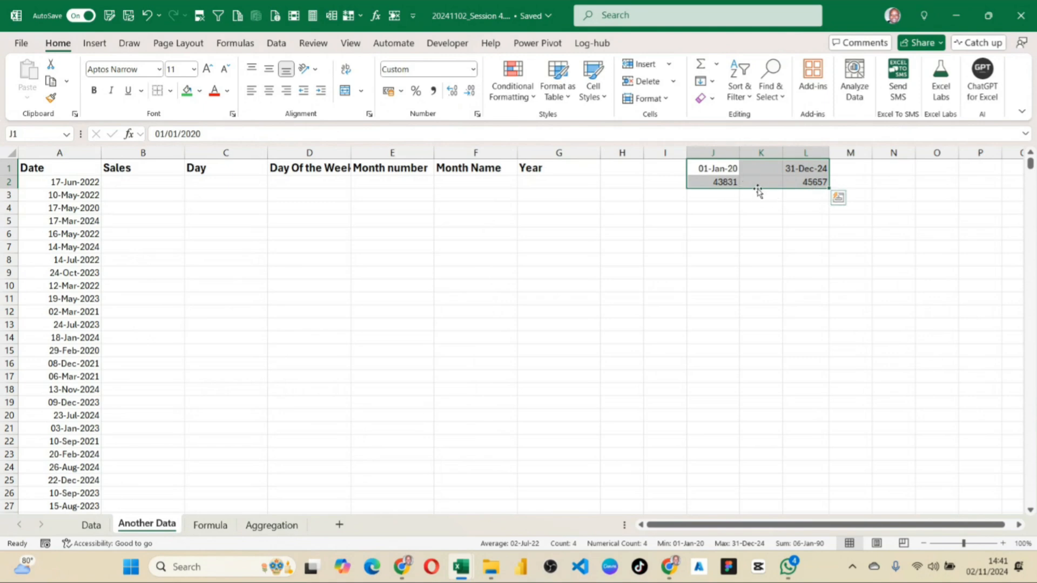
click(73, 208)
click(71, 182)
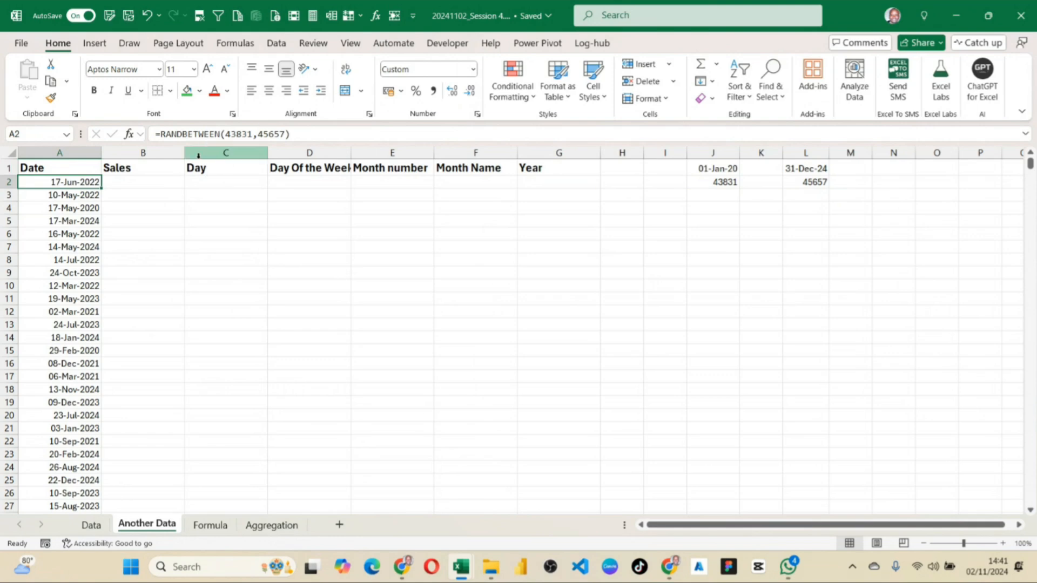
Inspect the formula behind the date in A995, return to the top and make the sheet recalculate its random dates.
key(ctrl+Down)
key(Up)
key(Up)
key(Up)
key(Up)
key(Up)
key(Up)
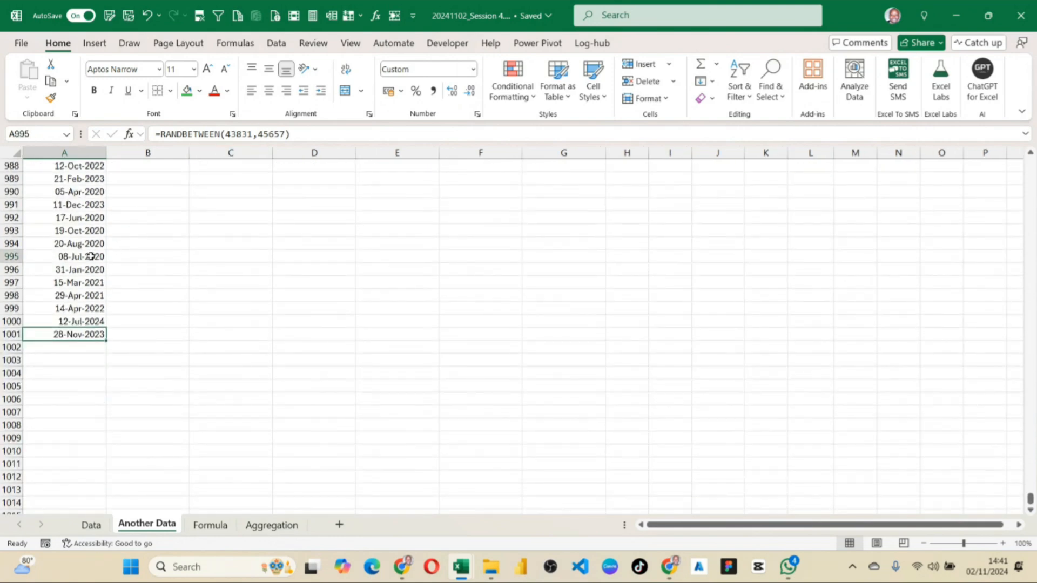
key(F2)
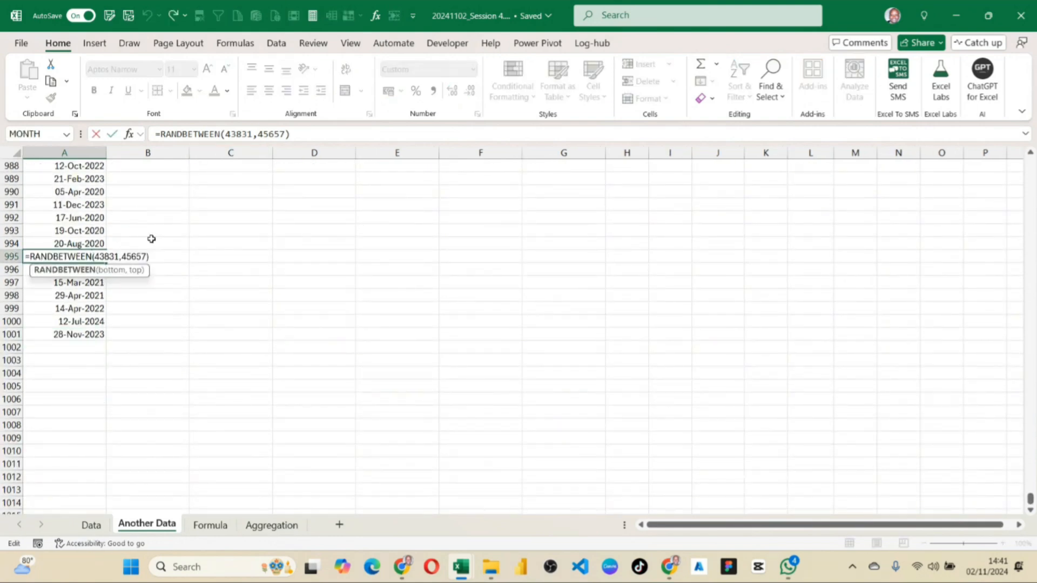
key(Escape)
key(ctrl+Home)
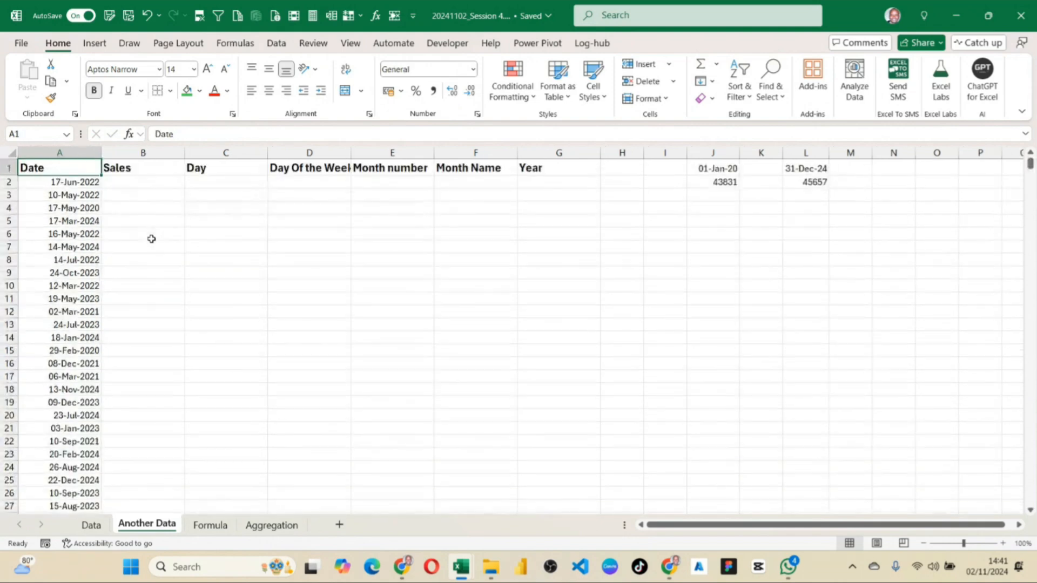
double_click(171, 206)
click(220, 233)
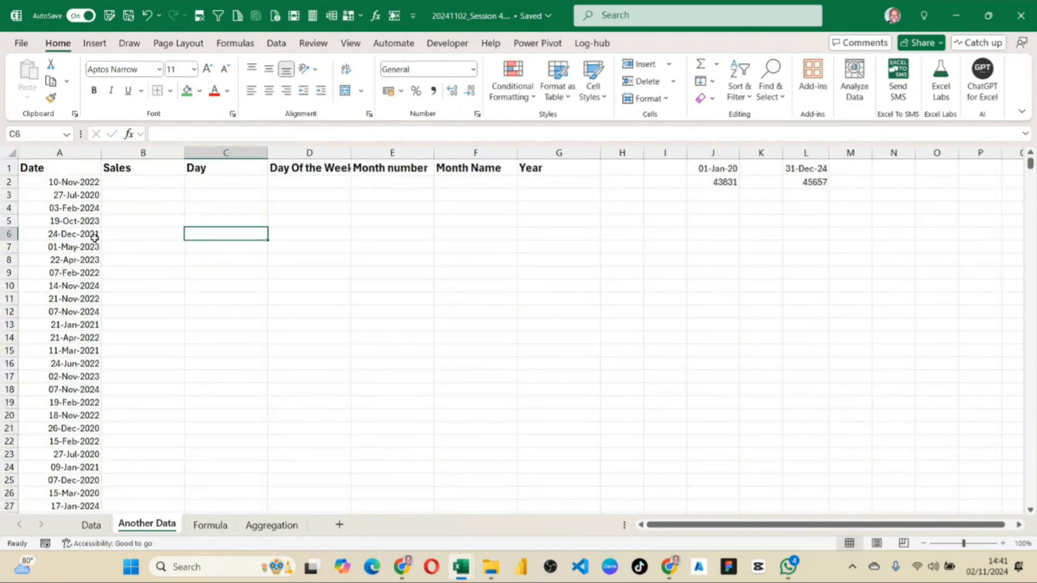
Replace the RANDBETWEEN formulas in A2:A1001 with their values and check a few of the date cells.
click(77, 182)
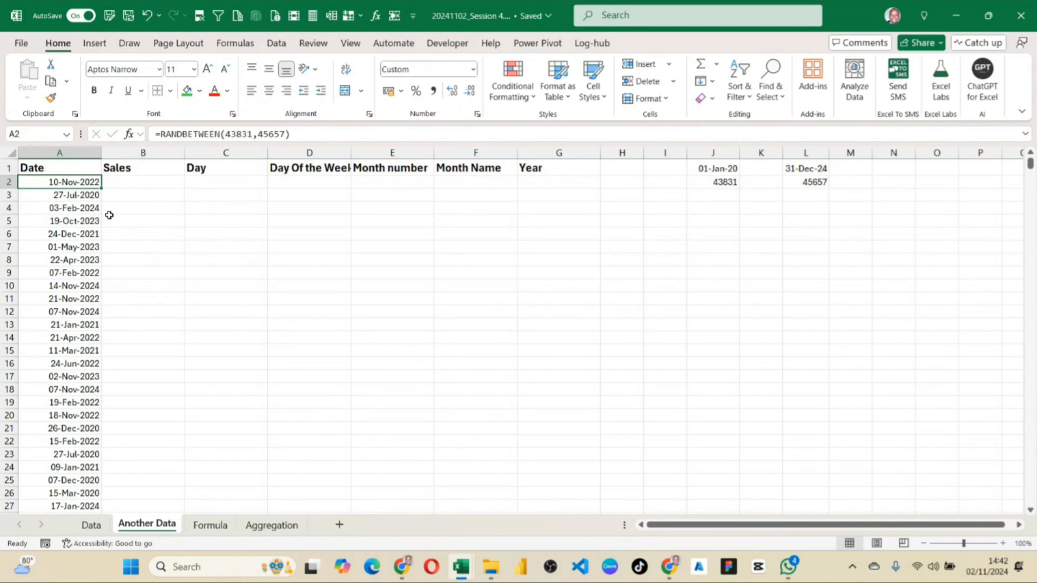
click(76, 195)
click(76, 206)
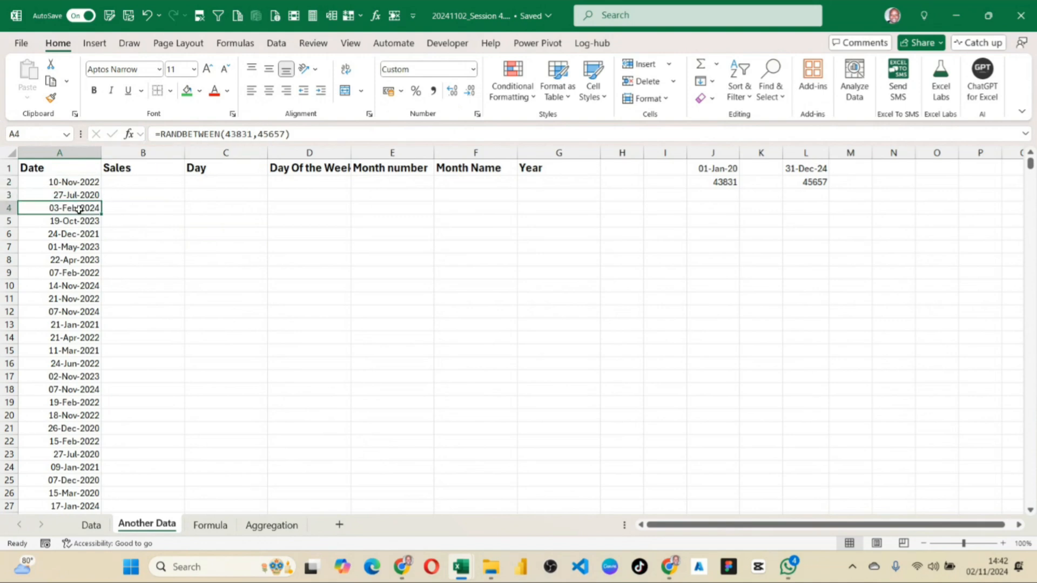
click(77, 181)
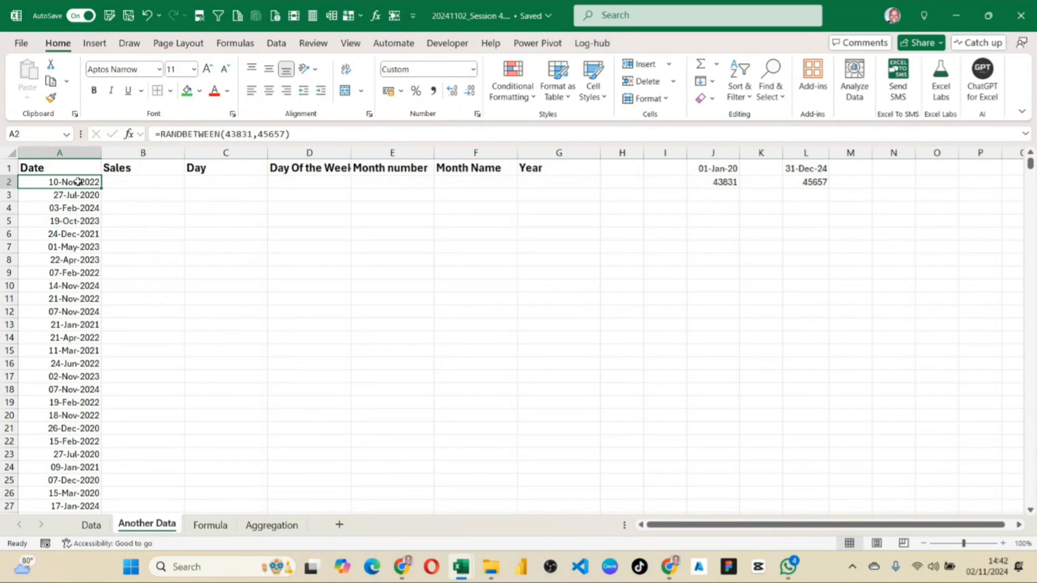
key(ctrl+shift+Down)
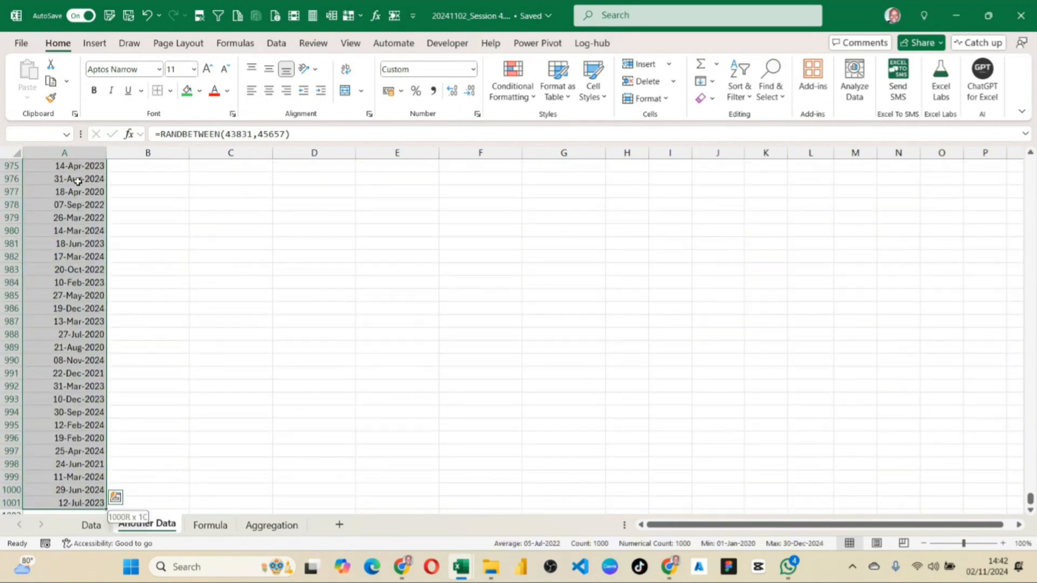
key(ctrl+c)
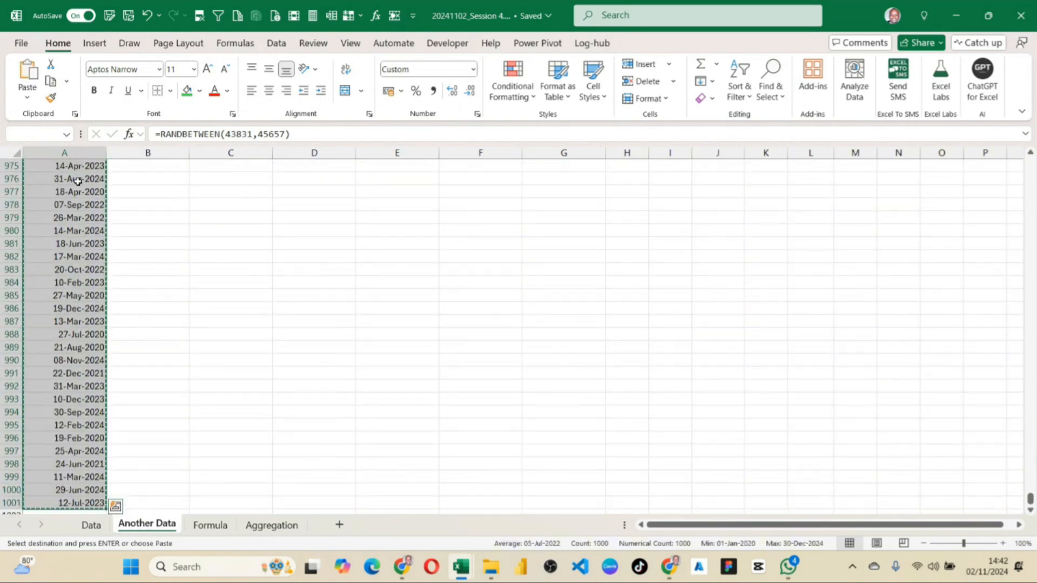
click(27, 97)
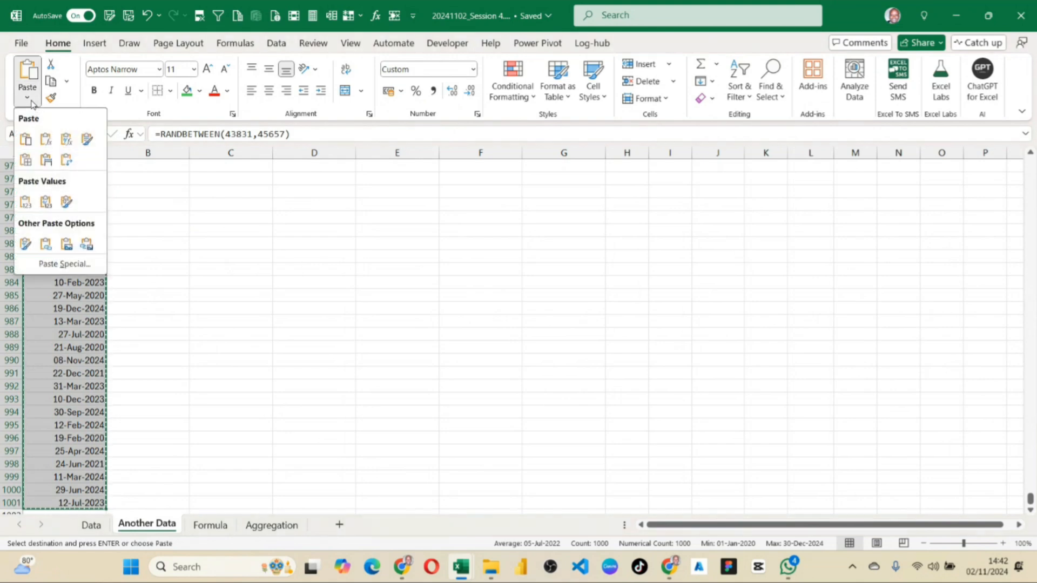
click(26, 203)
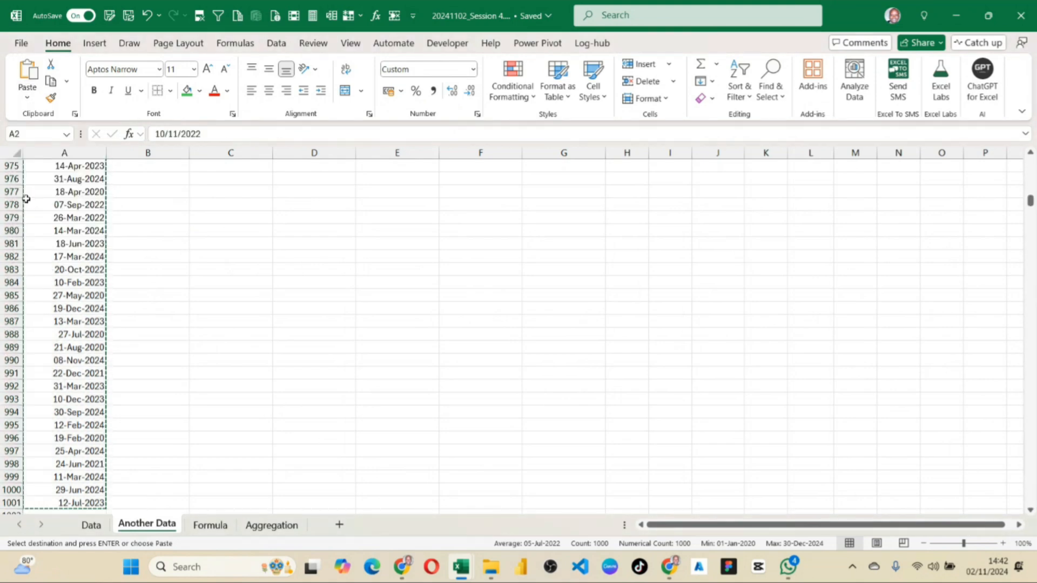
click(59, 184)
click(73, 198)
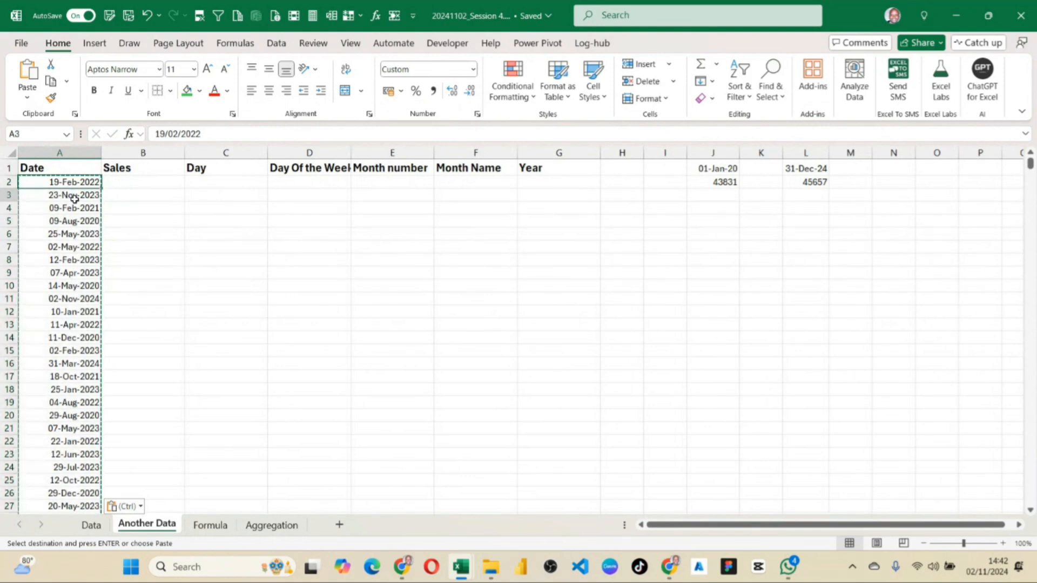
double_click(81, 182)
click(82, 221)
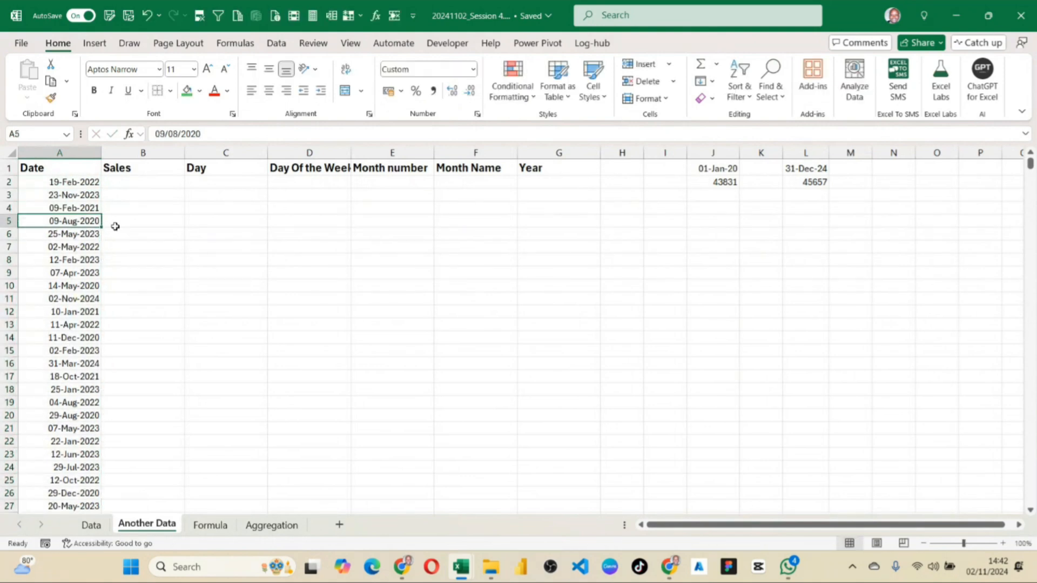
Enter the formula =RANDBETWEEN(10000,1000000) in B2 under the Sales heading.
click(117, 180)
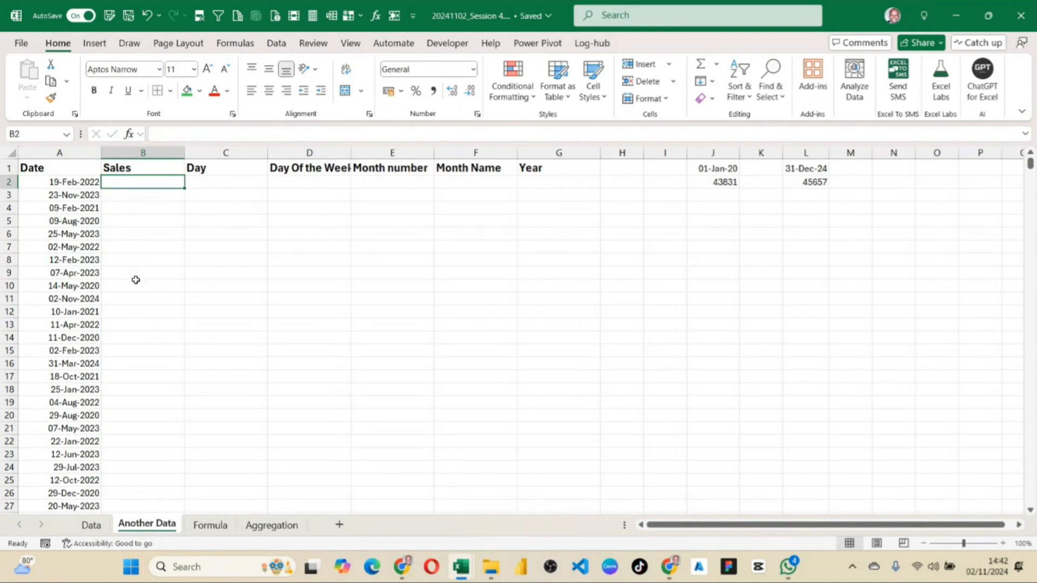
text(=ra)
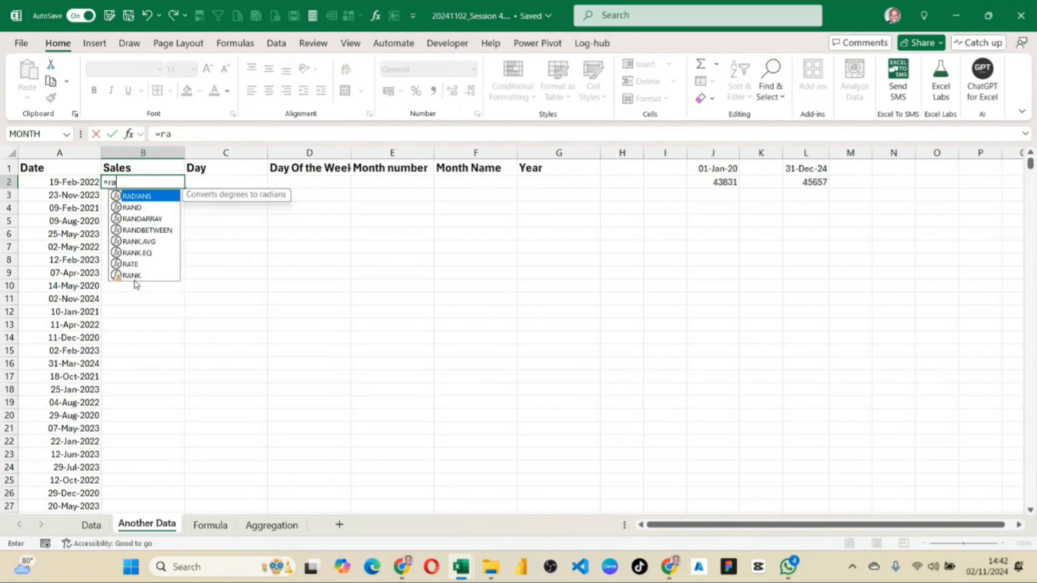
key(Down)
key(Down)
key(Down)
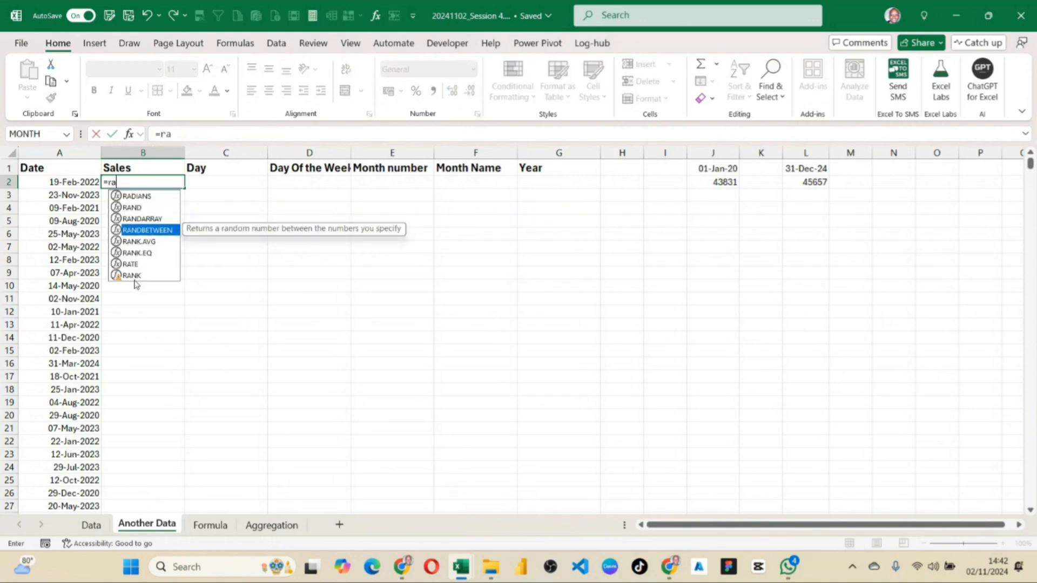
key(Tab)
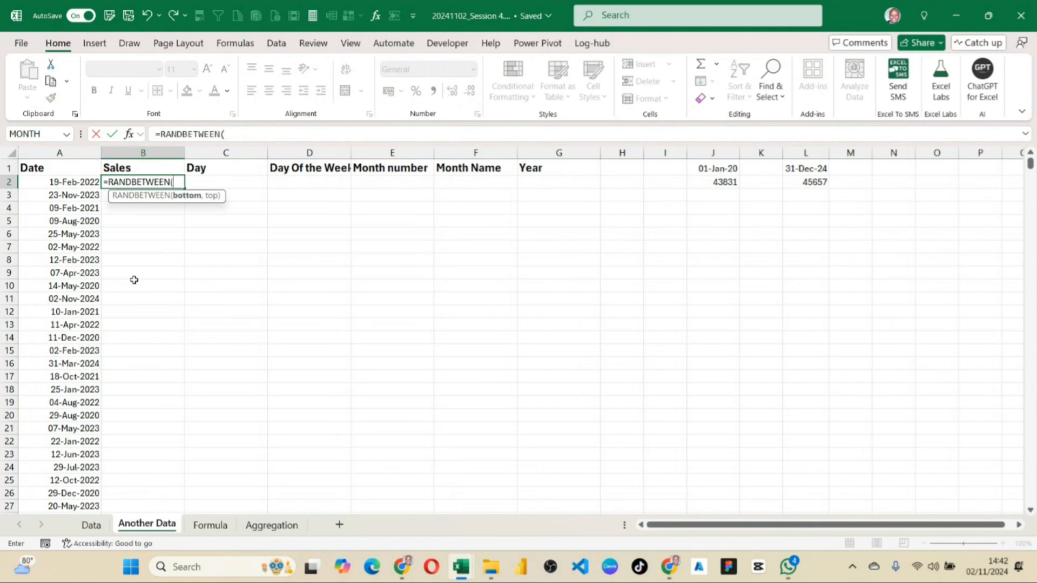
text(10000,)
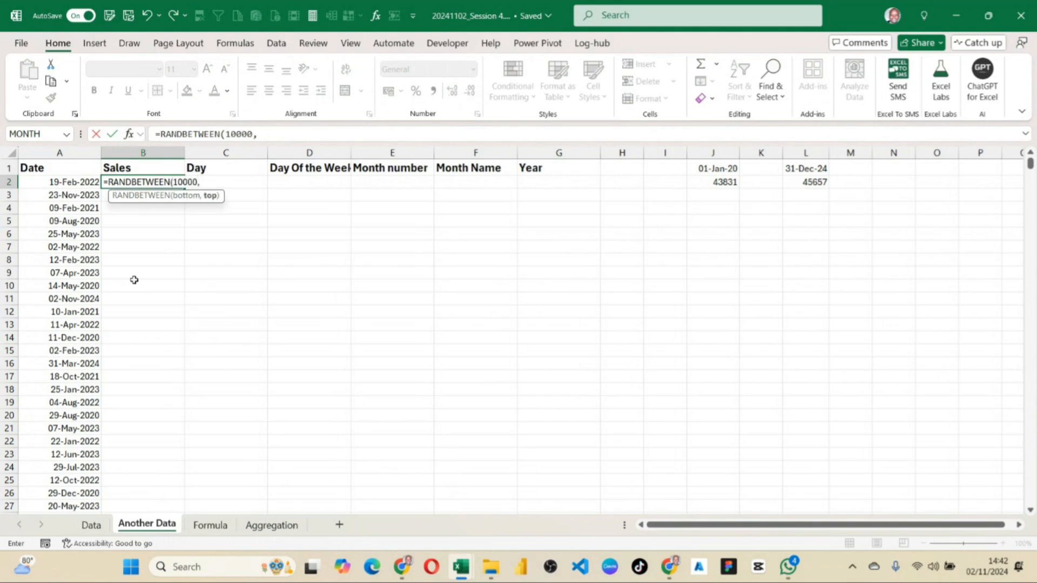
text(1000000))
key(Return)
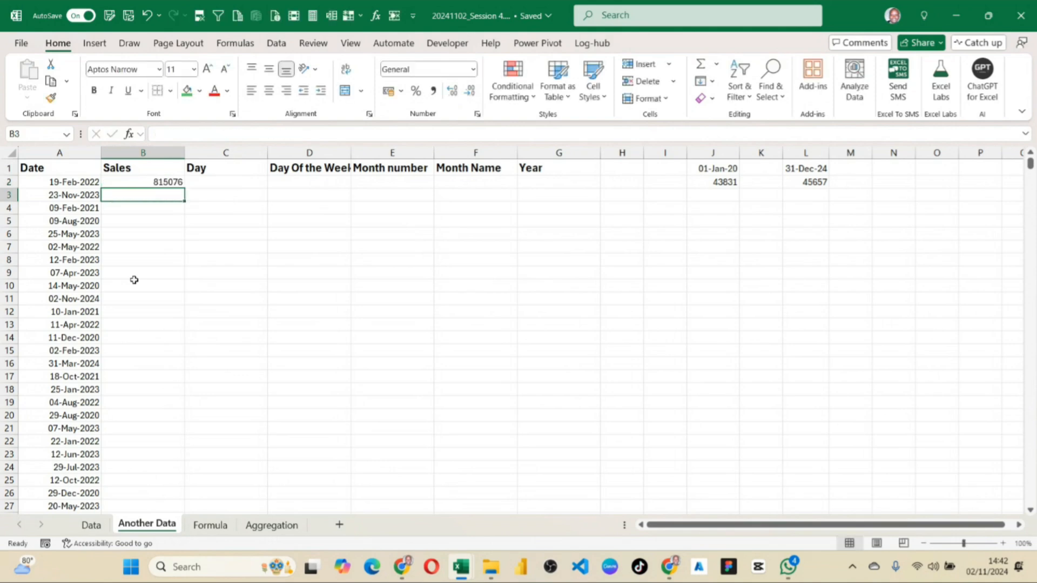
Fill the Sales formula from B2 down to B1001 and check the end of the column.
click(165, 181)
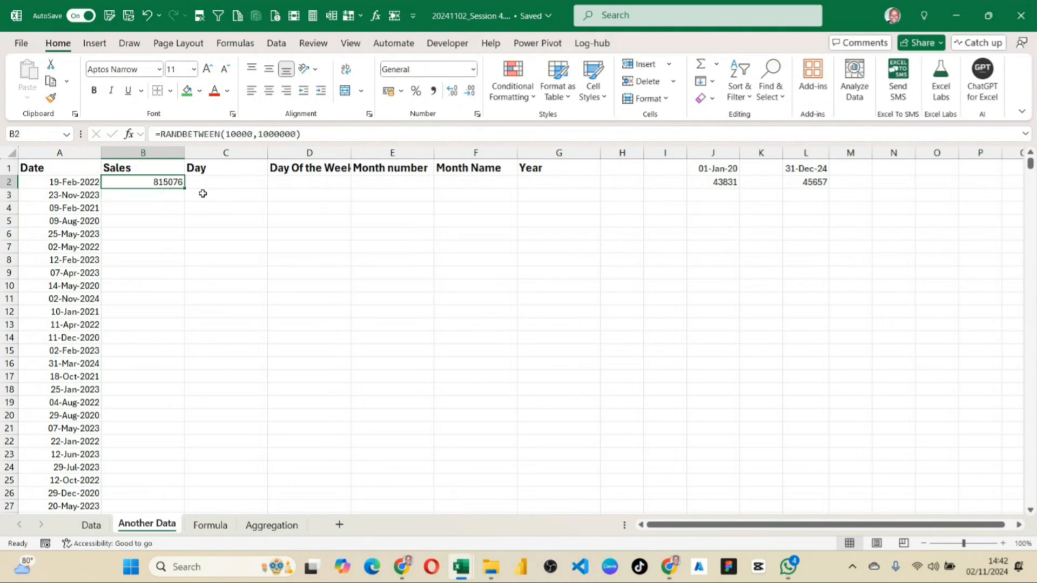
double_click(184, 187)
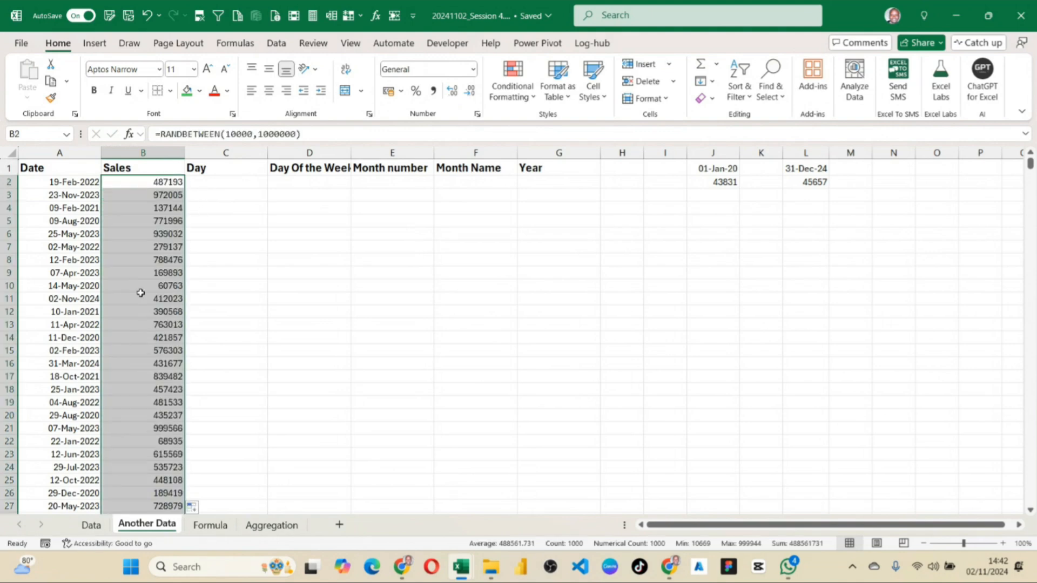
click(136, 223)
key(ctrl+Down)
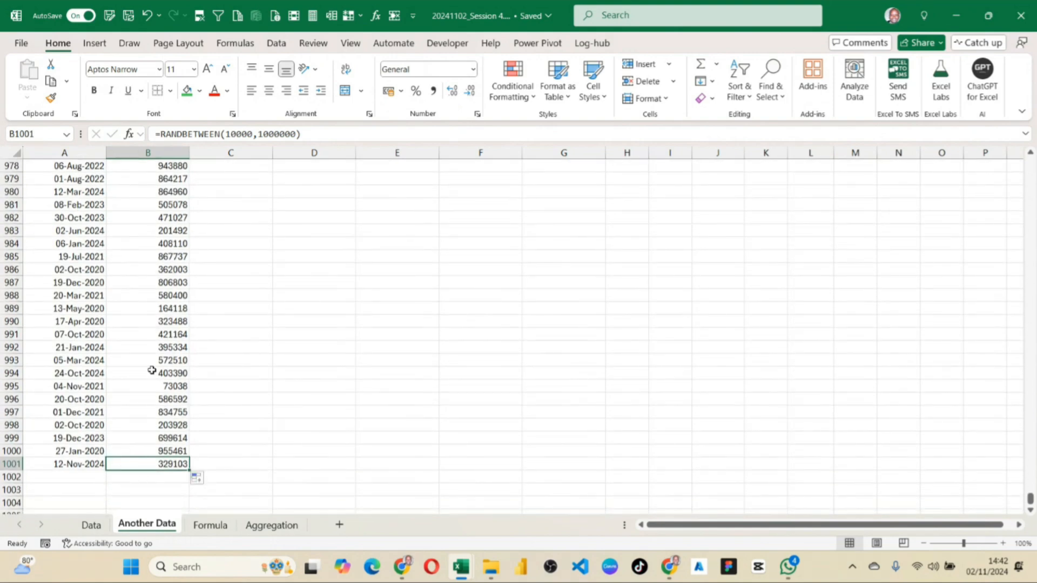
Format the Sales values in column B with the comma style and no decimal places, and check several of them.
key(ctrl+Up)
drag(72, 185, 92, 324)
click(152, 187)
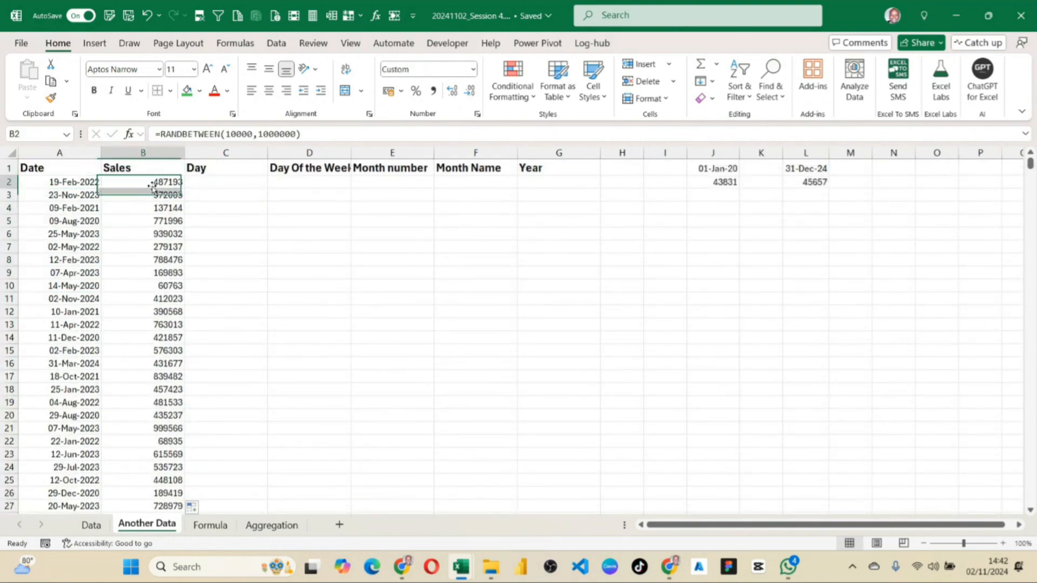
click(157, 155)
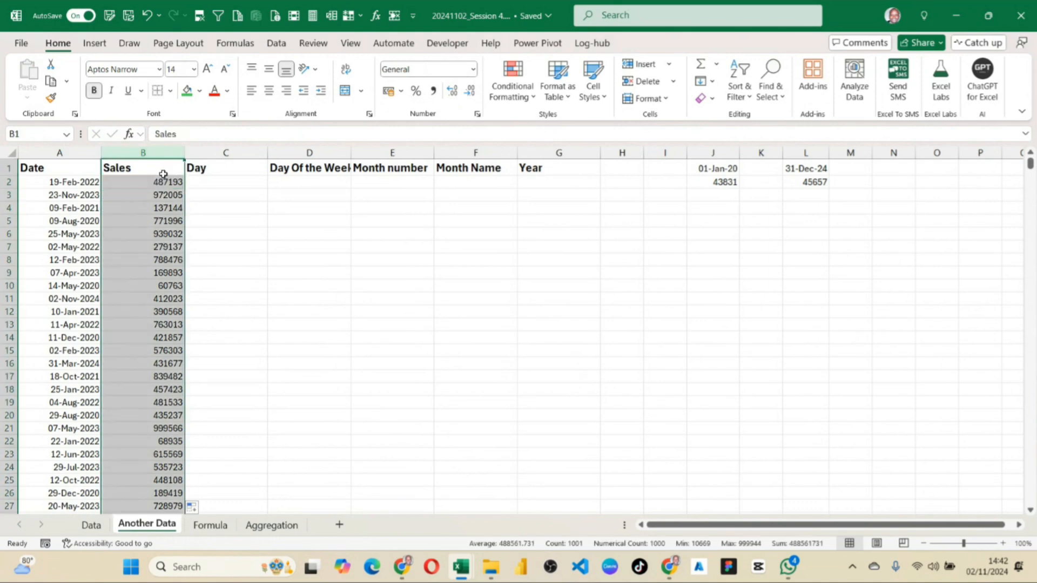
click(433, 90)
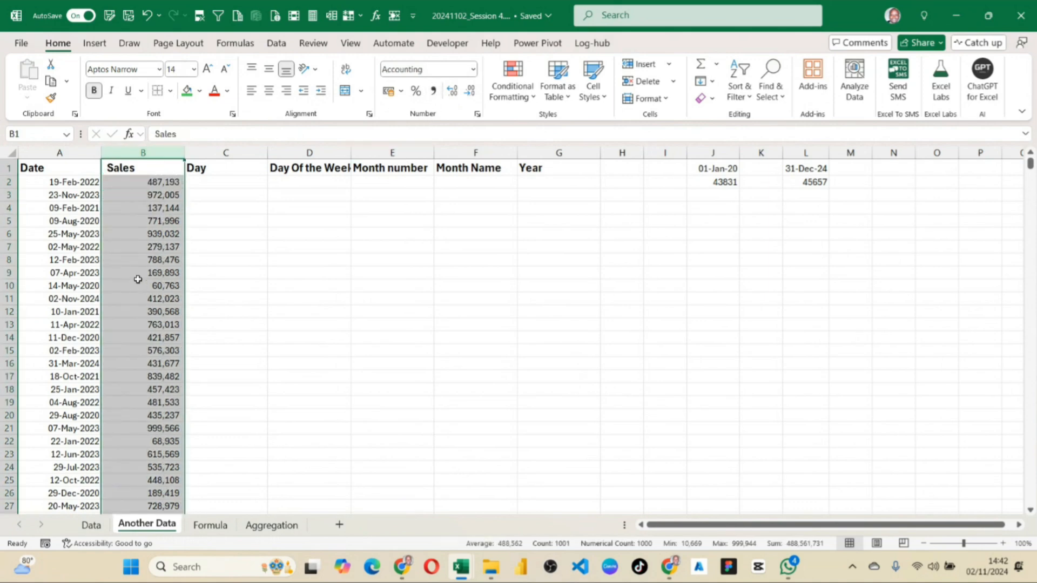
click(169, 236)
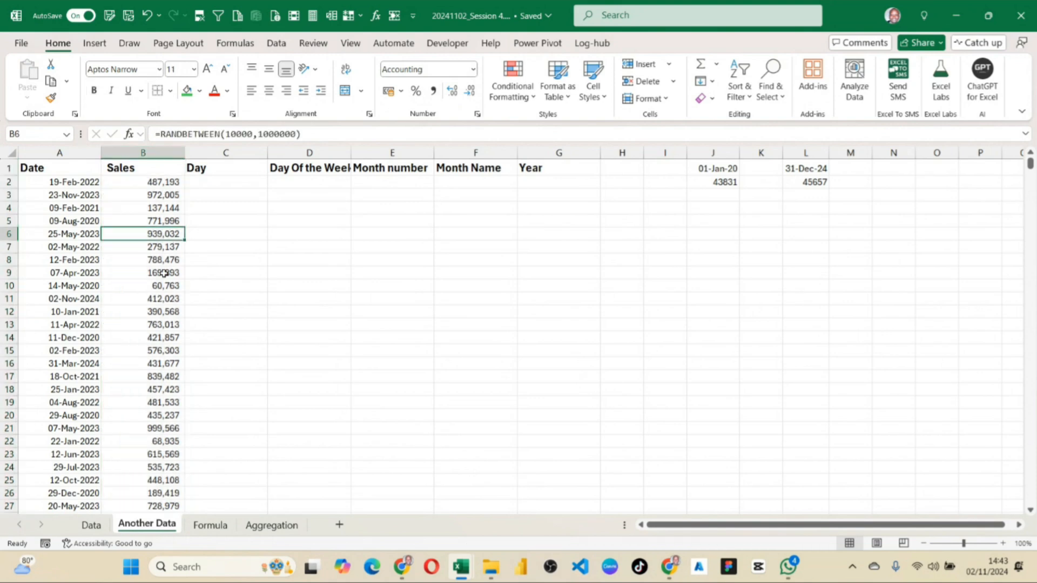
drag(160, 183, 160, 285)
click(158, 326)
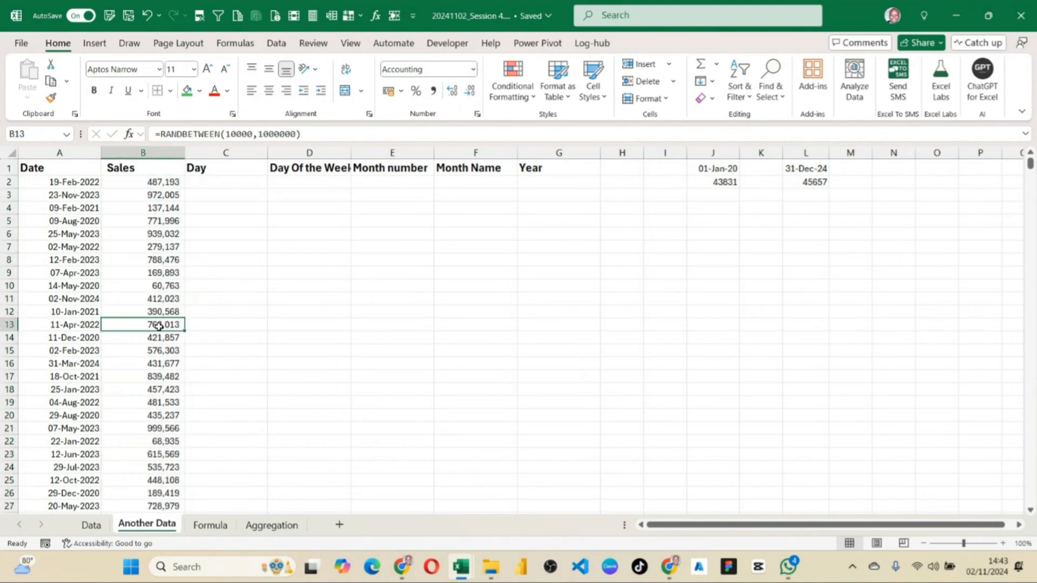
Replace the RANDBETWEEN formulas in B2:B1001 with their values, keeping the number formatting, and check B2.
click(160, 184)
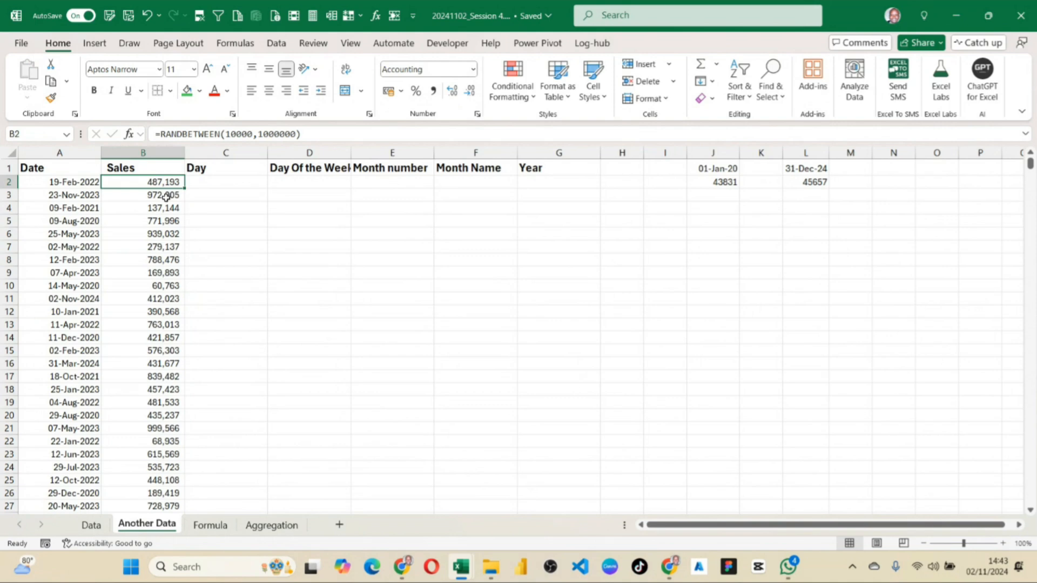
key(ctrl+shift+Down)
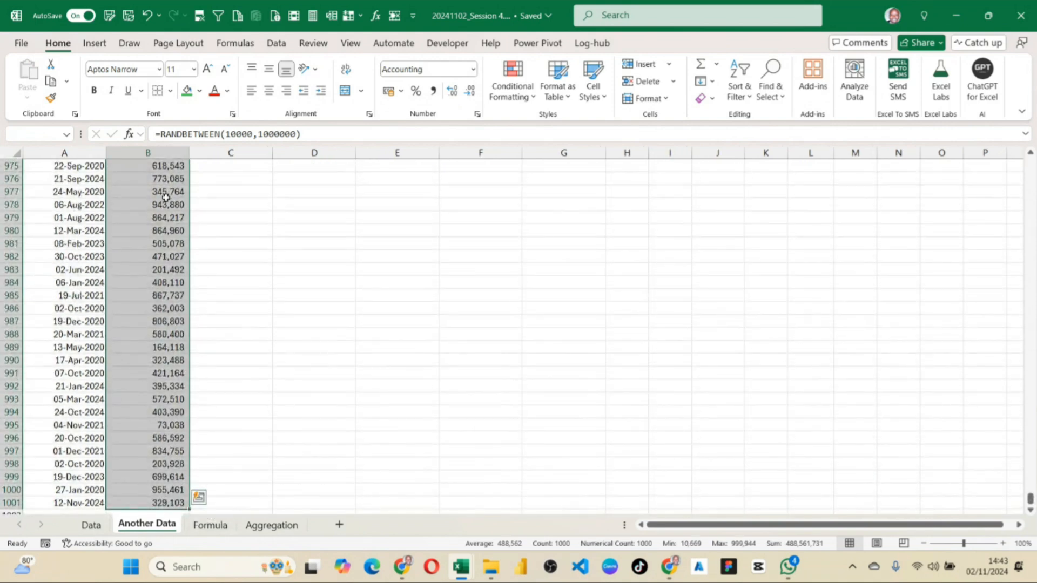
key(ctrl+c)
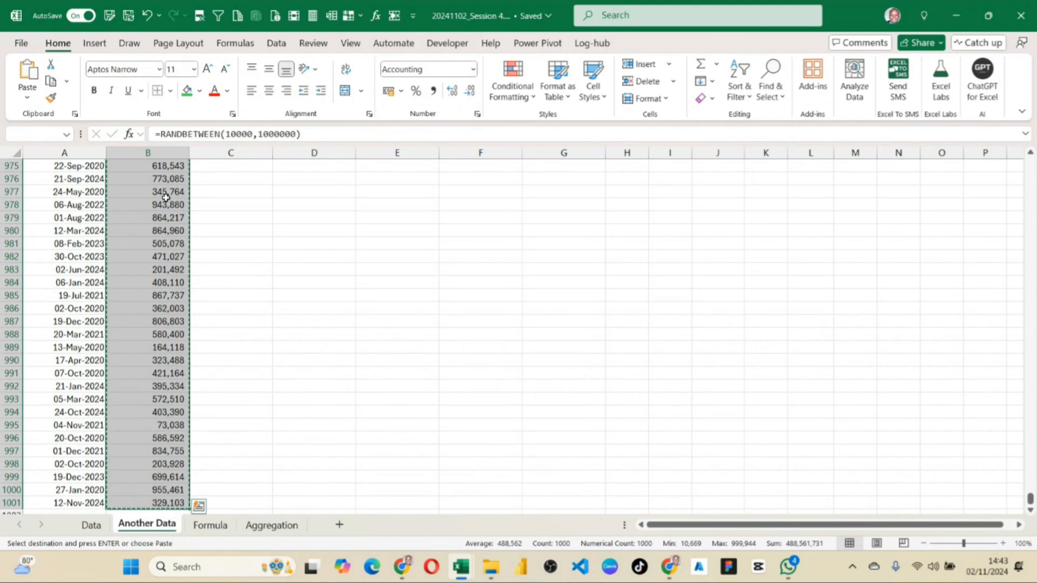
click(27, 93)
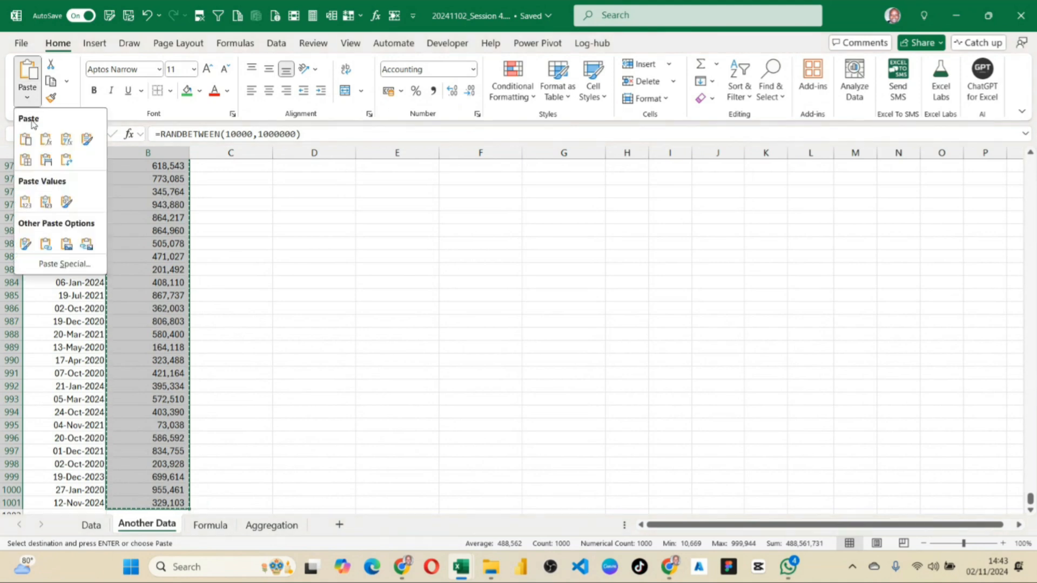
click(45, 203)
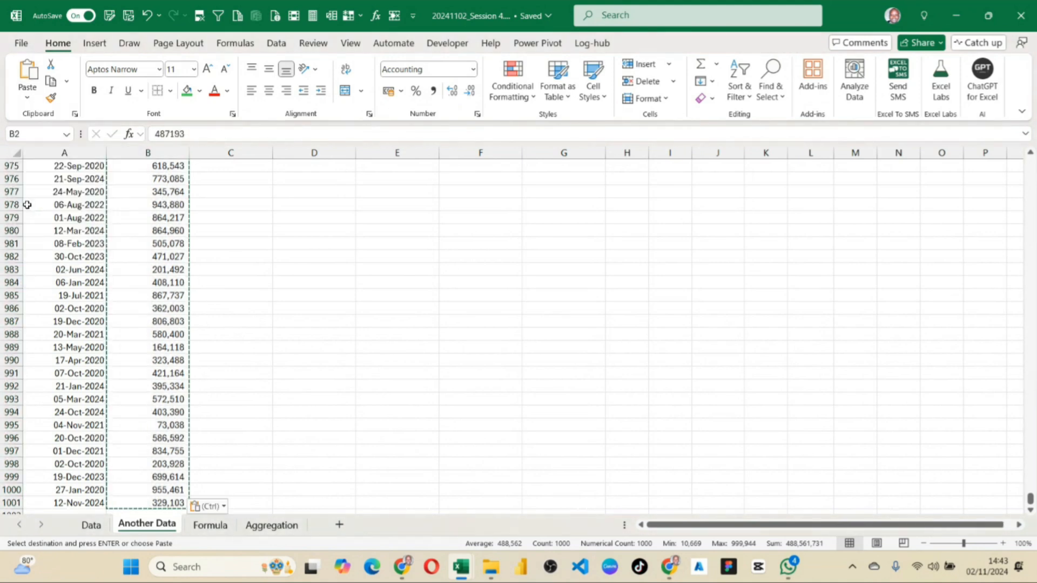
click(154, 194)
click(155, 182)
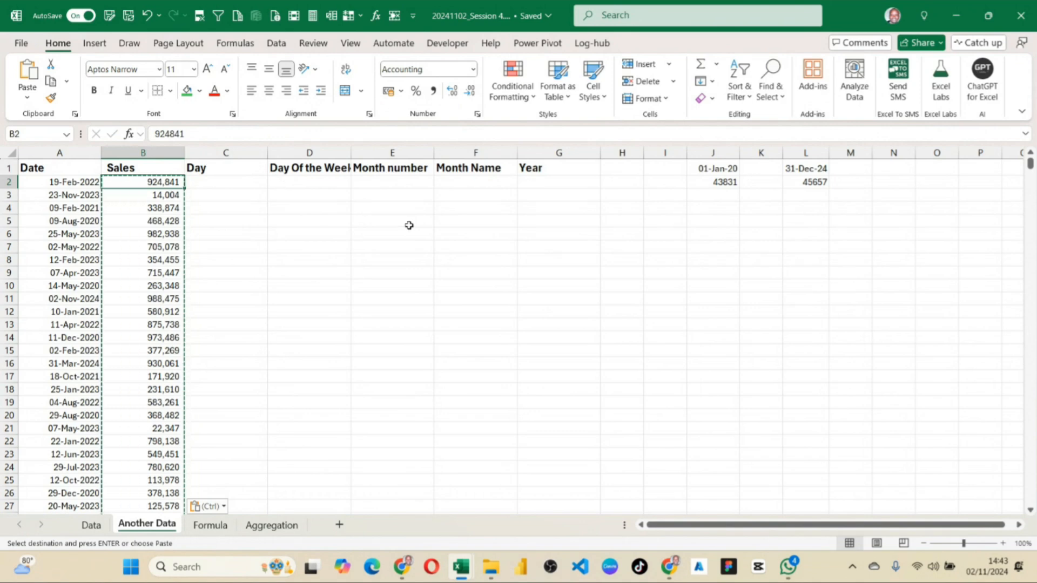
Auto-fit column D to the width of its Day Of the Week heading.
click(206, 183)
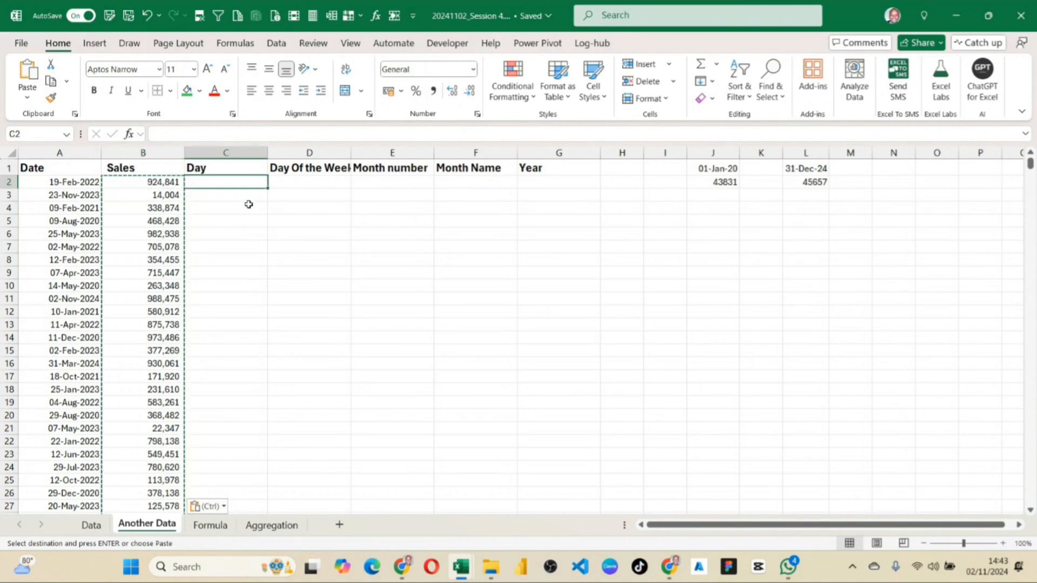
double_click(349, 153)
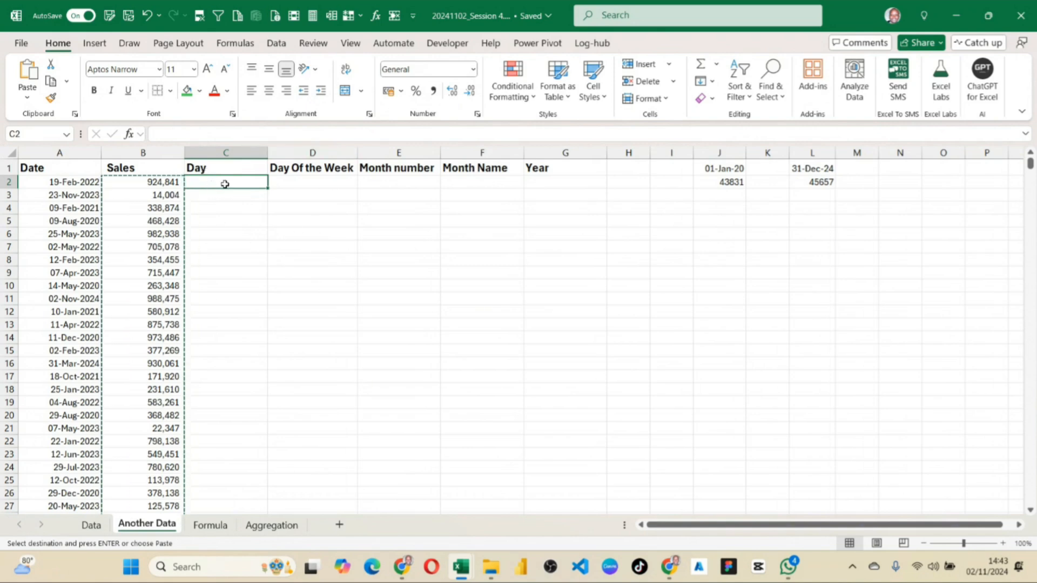
Try entering the day 19 by hand in C2 and clear the cell again.
text(19)
key(Return)
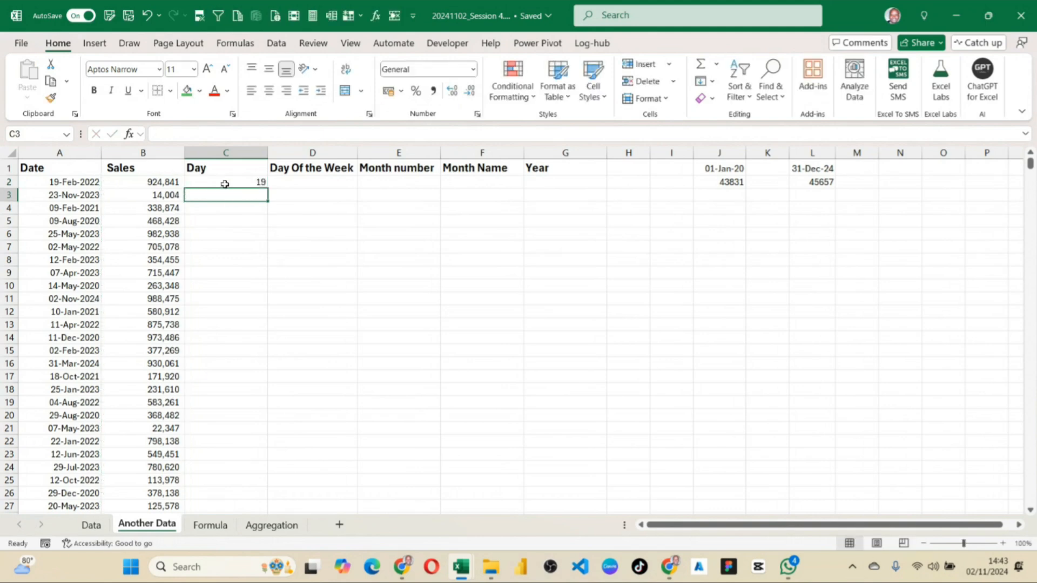
click(238, 181)
key(Delete)
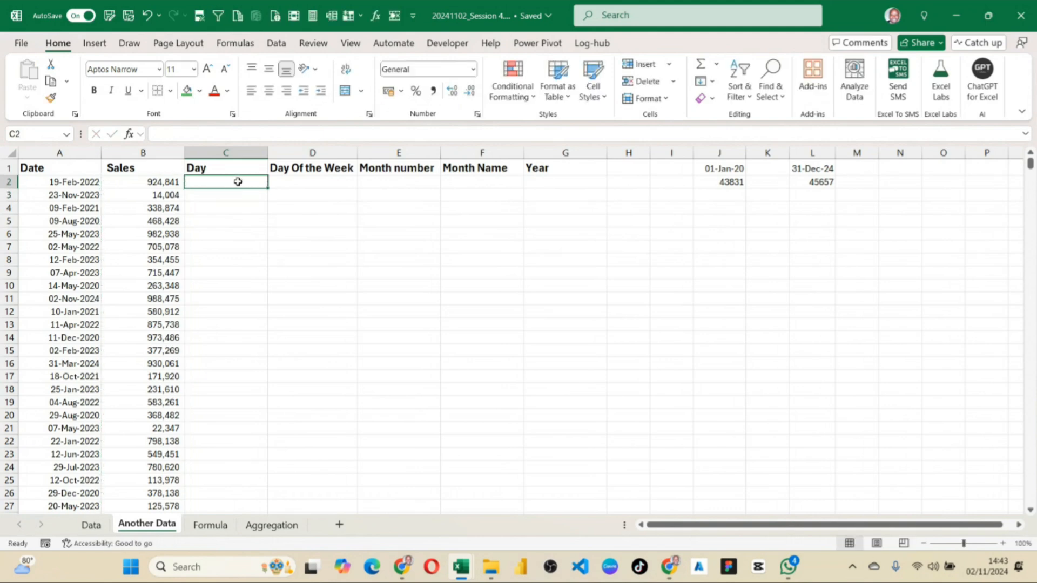
Enter the formula =TEXT(A2,"dd") in C2 under the Day heading.
click(237, 191)
click(232, 181)
mouse_move(400, 572)
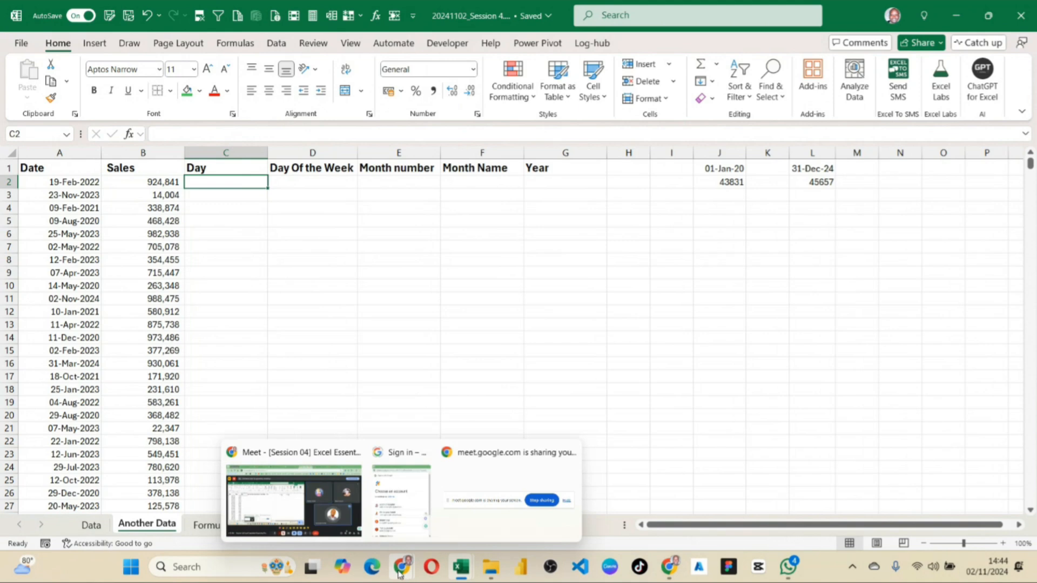
text(=)
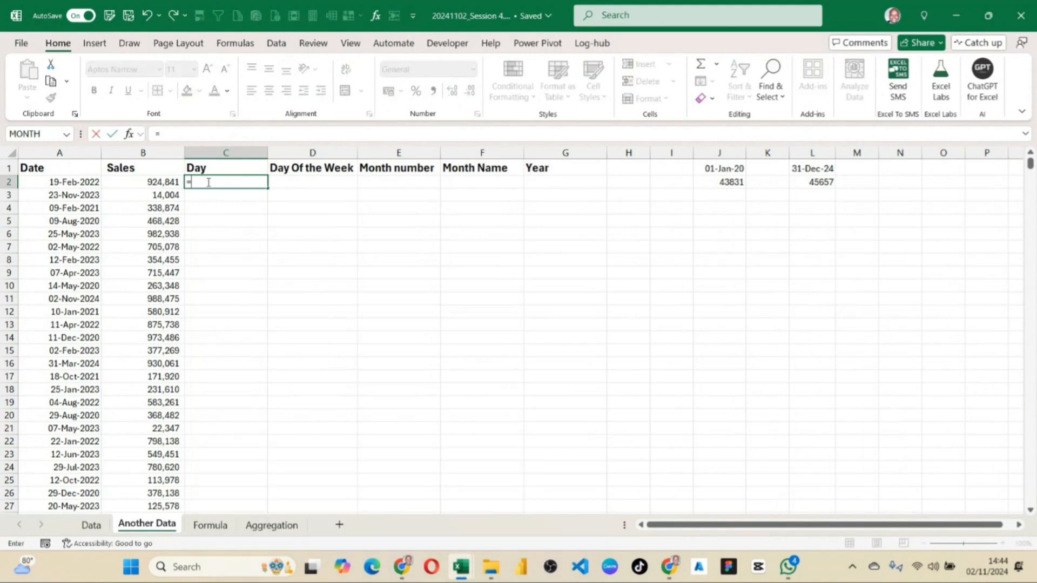
text(text)
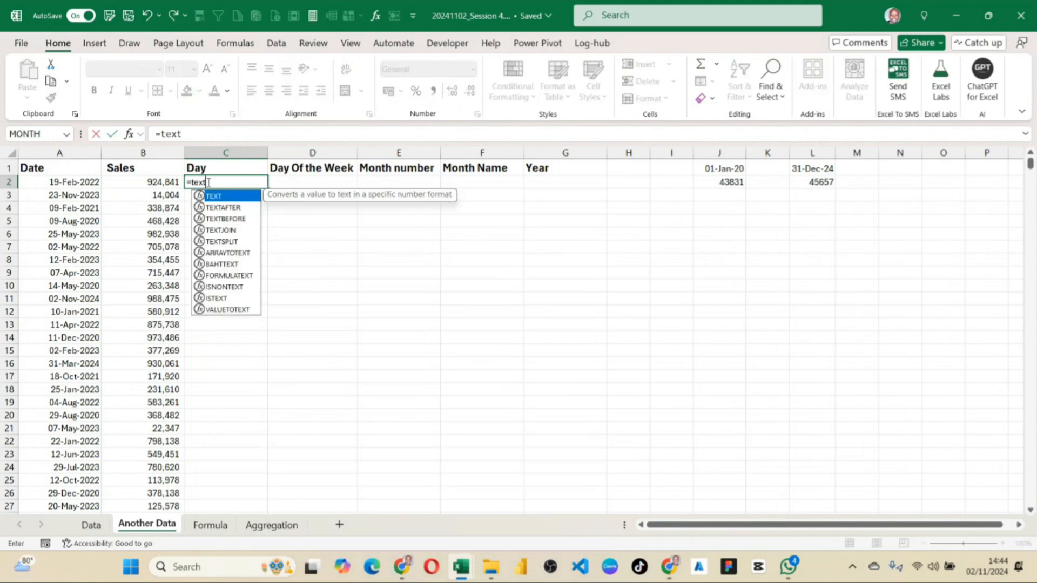
text(()
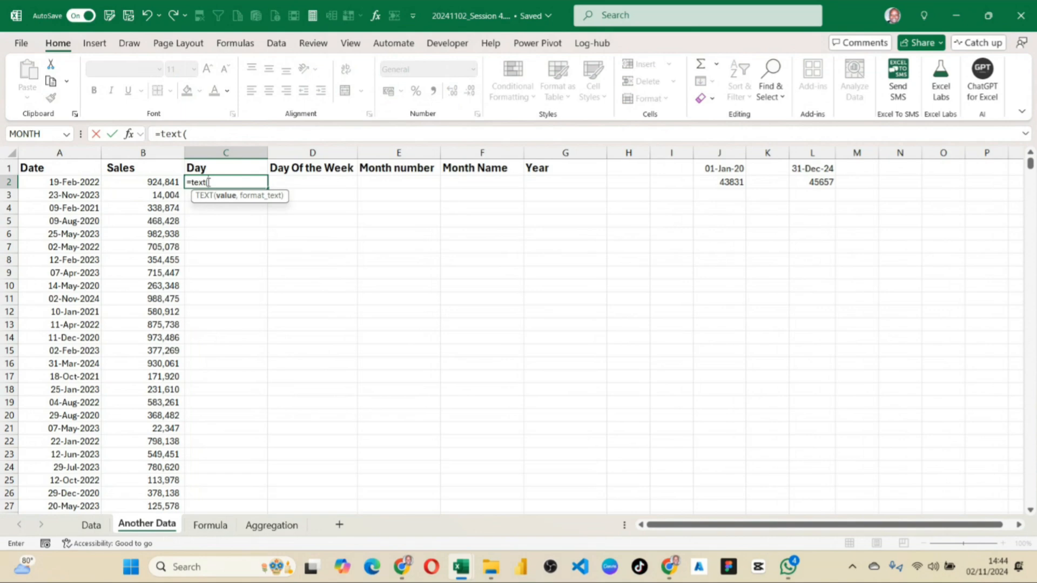
click(83, 182)
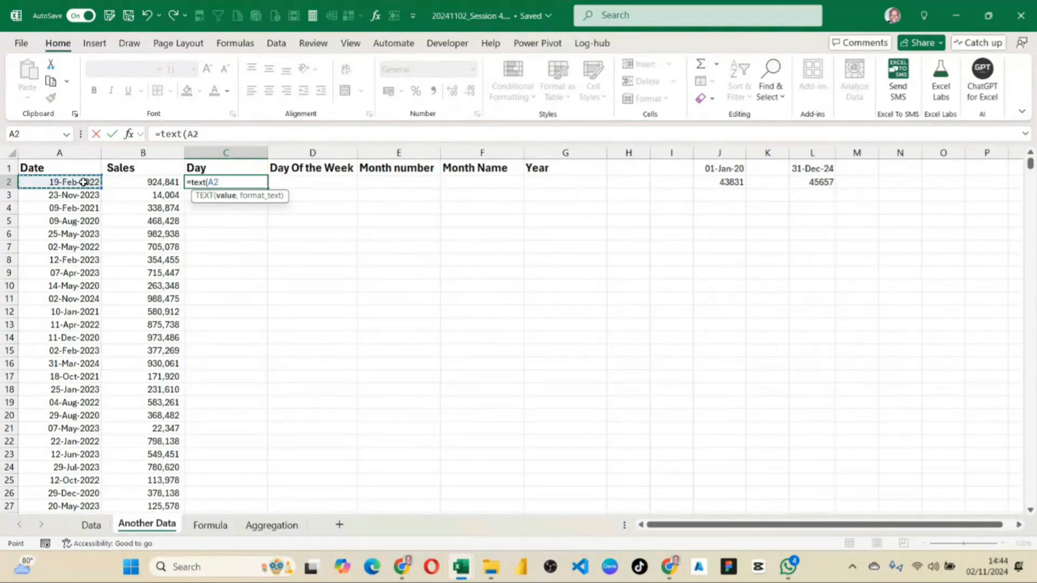
text(,)
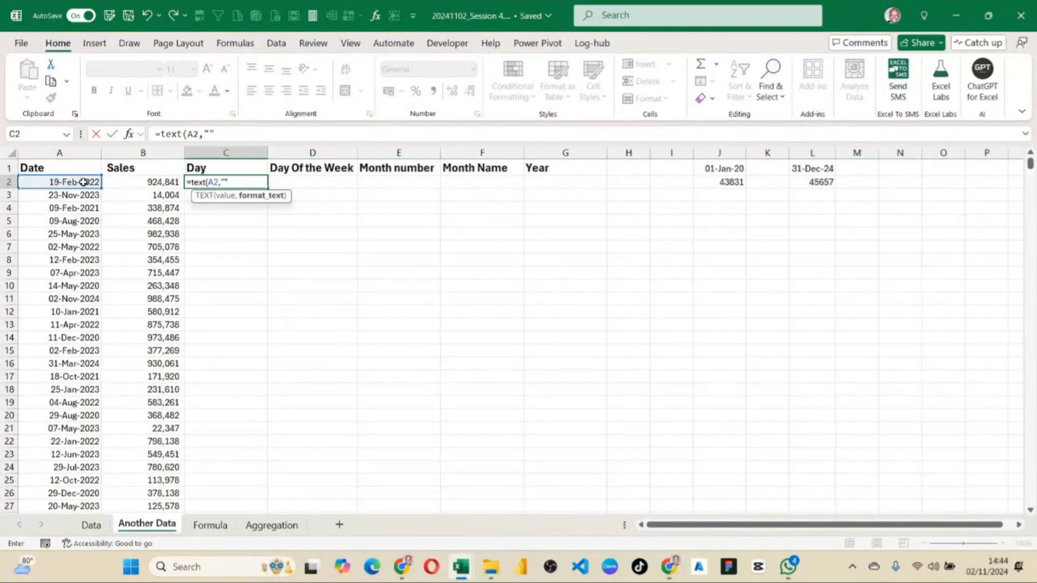
key(Left)
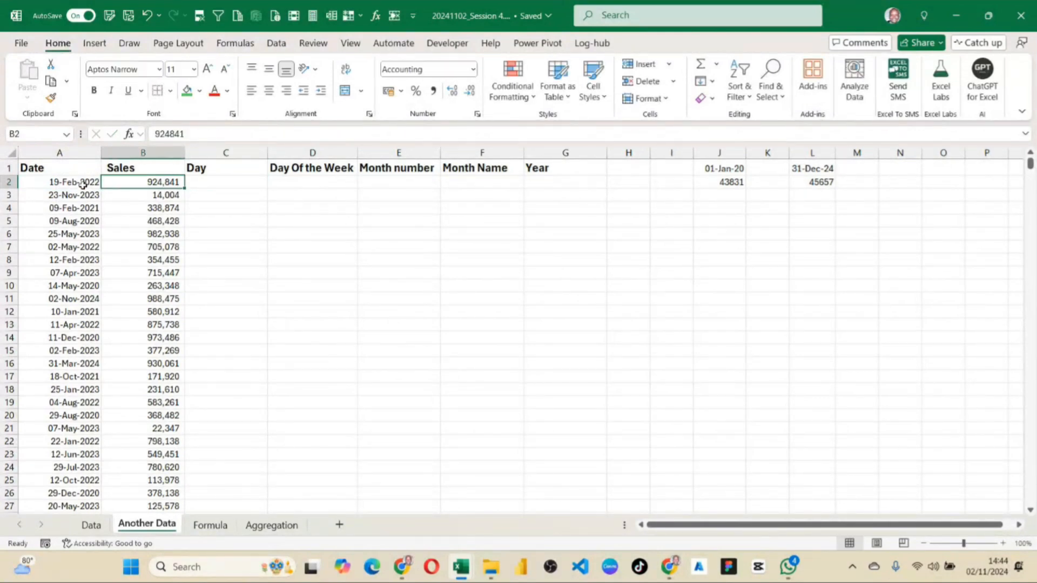
click(234, 185)
click(210, 134)
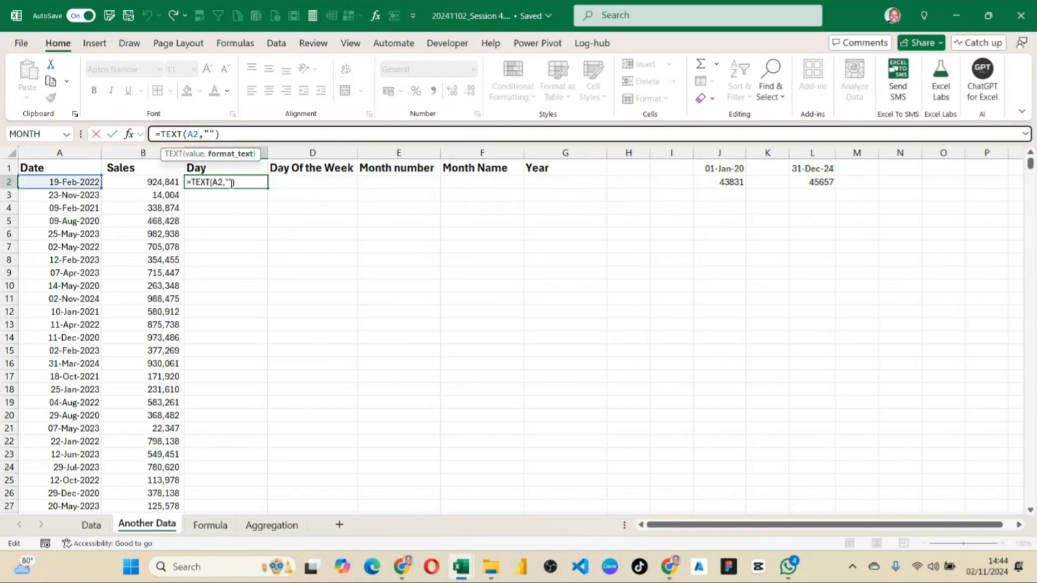
text(dd)
key(Return)
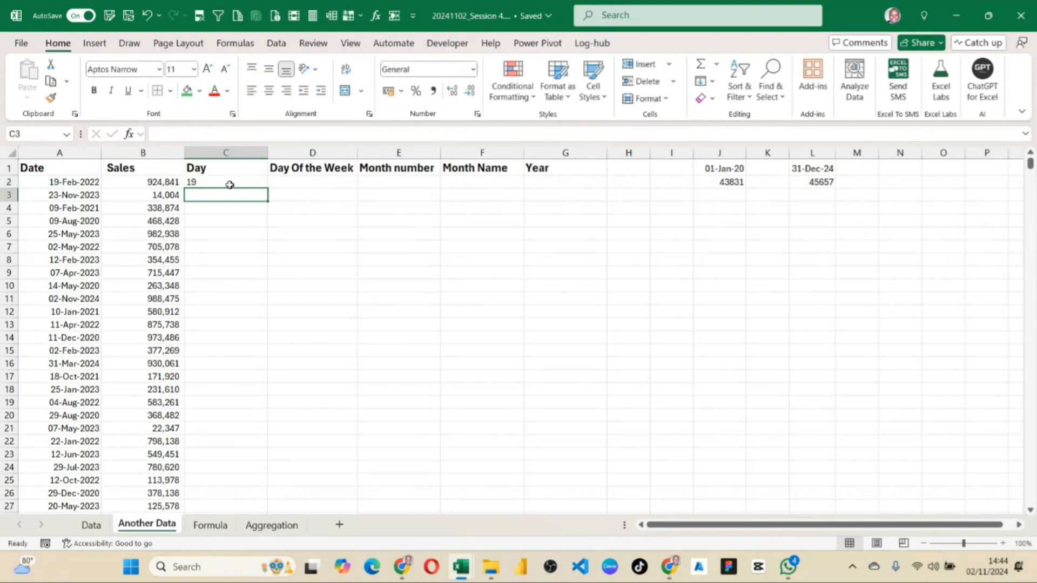
Fill the Day formula from C2 down the whole data range, check its end, and narrow column C.
click(230, 185)
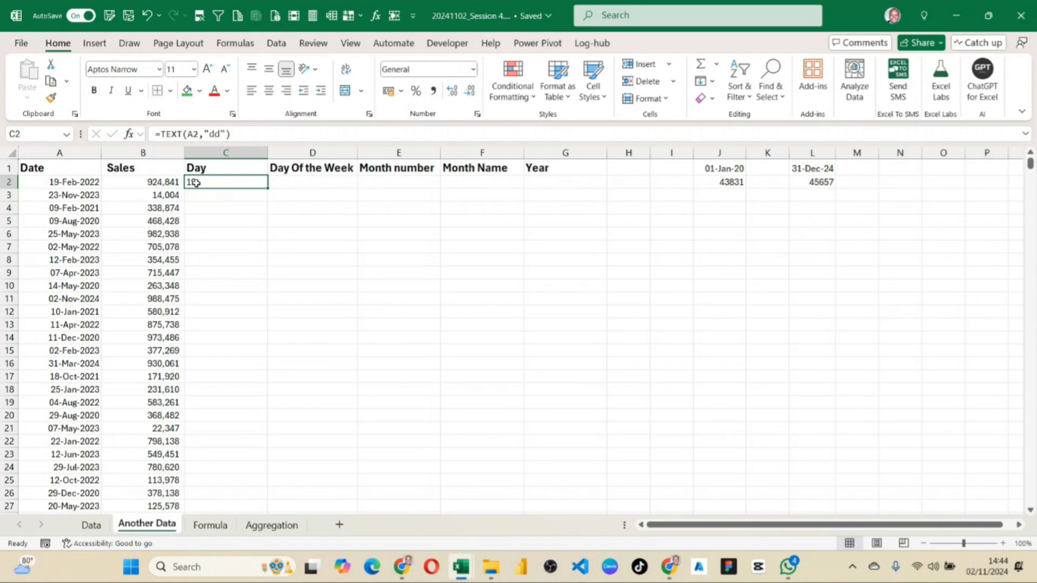
double_click(268, 187)
click(211, 339)
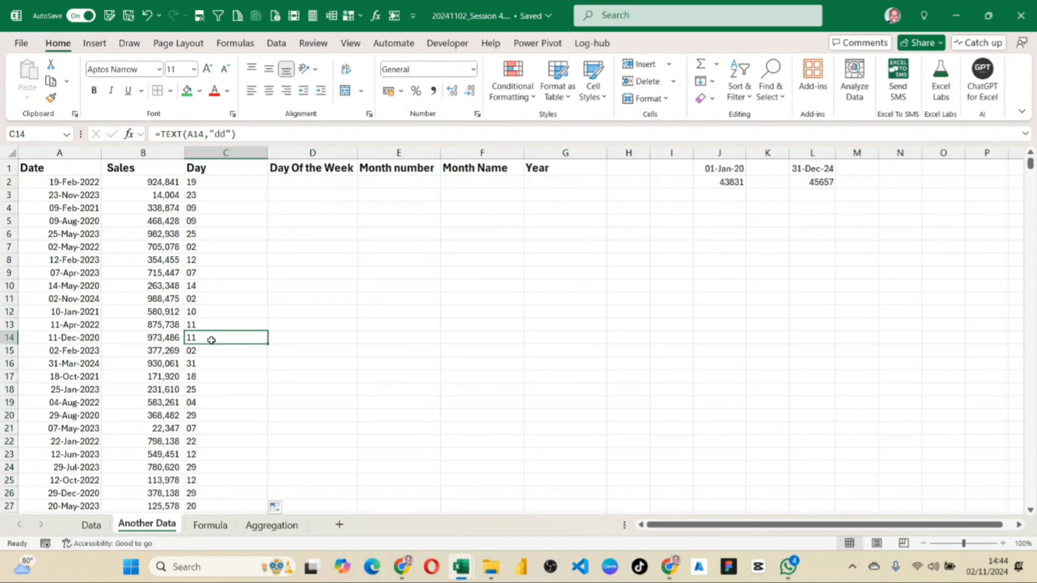
key(ctrl+Down)
key(ctrl+Up)
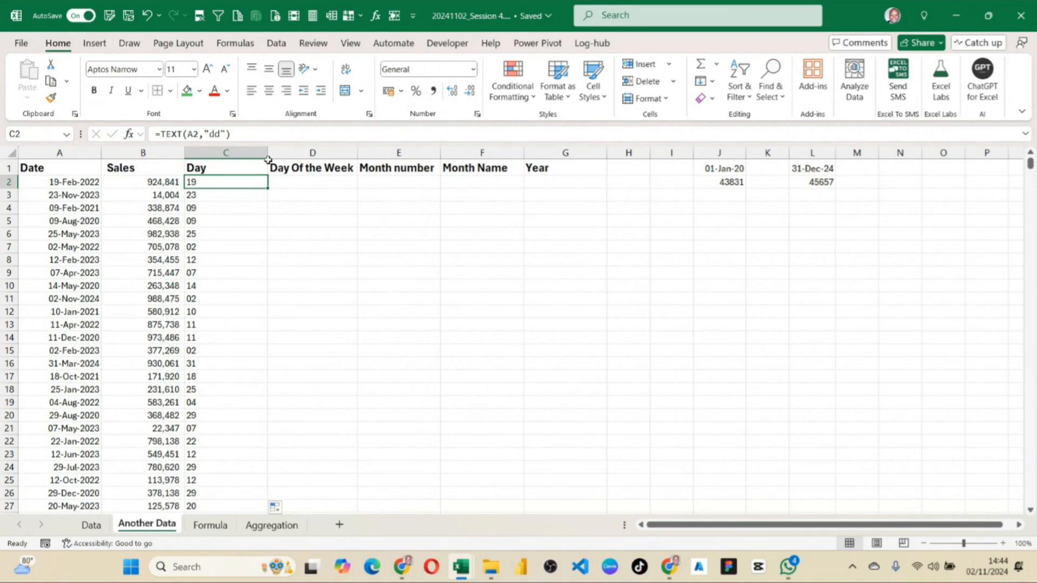
drag(265, 156, 222, 154)
click(254, 180)
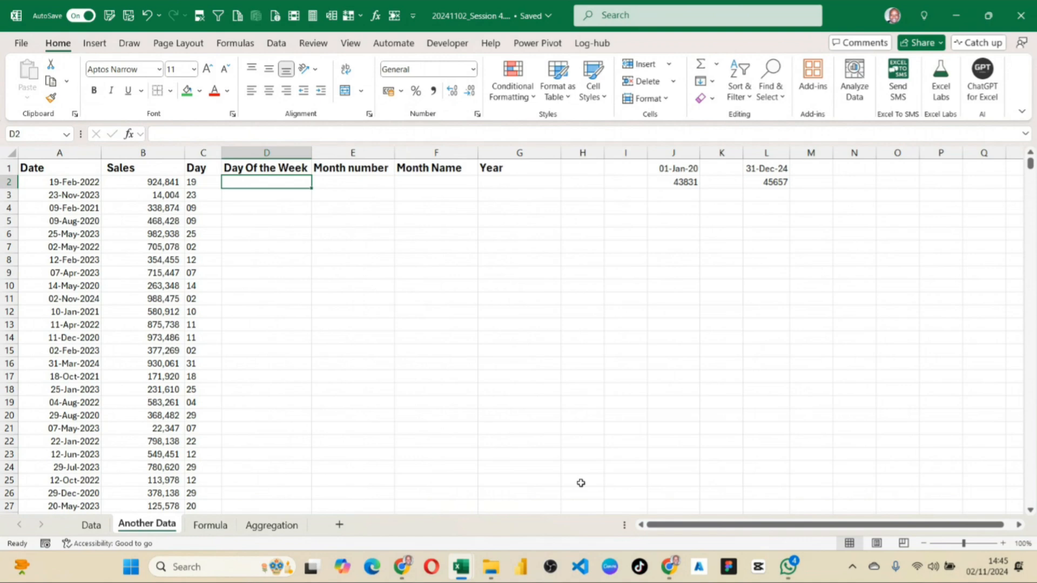
Enter the formula =TEXT(A2,"dddd") in the first Day Of the Week cell, D2.
text(=te)
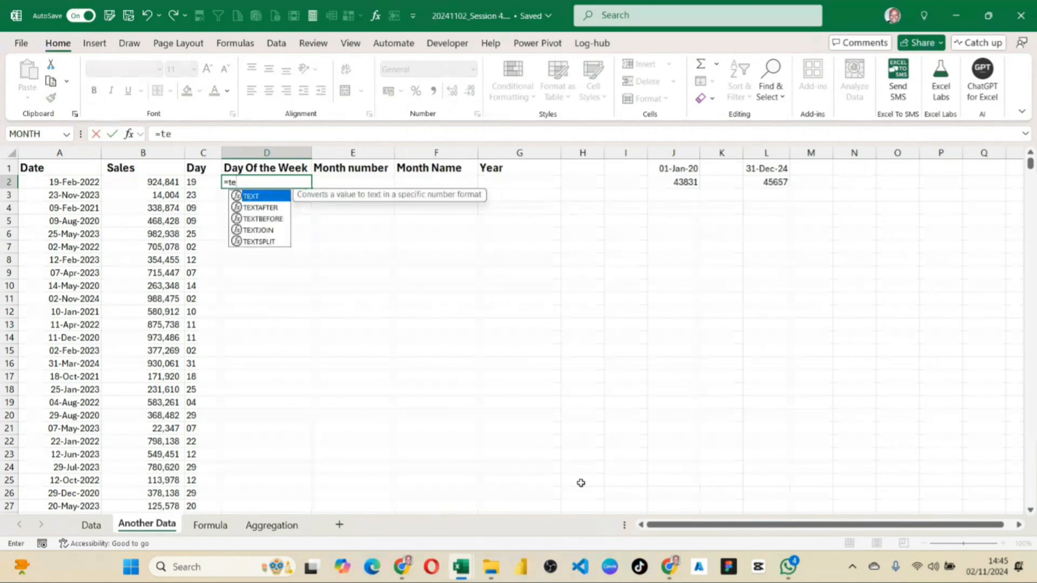
text(xt)
key(Tab)
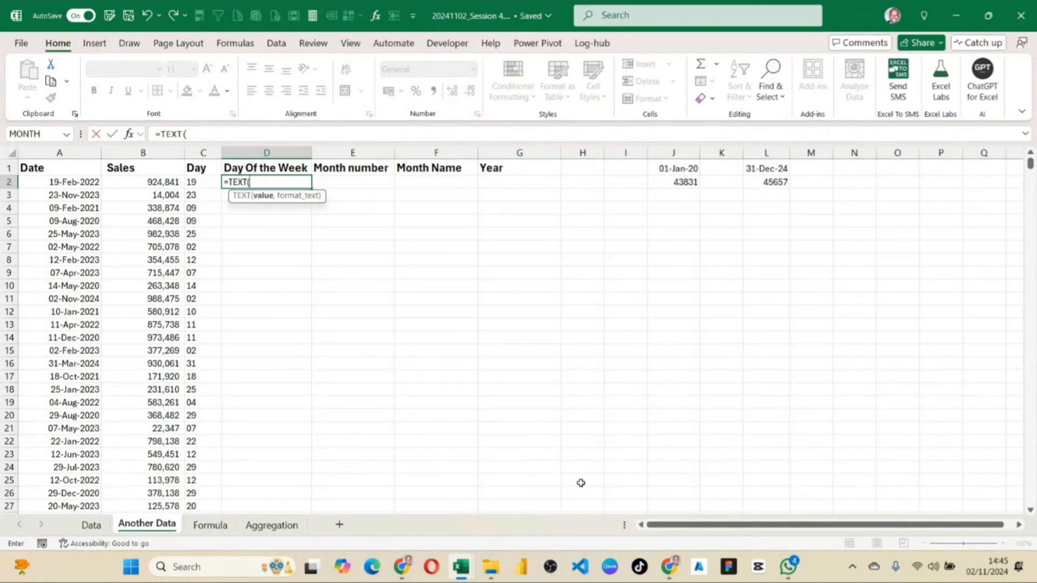
key(Left)
key(Left)
key(Left)
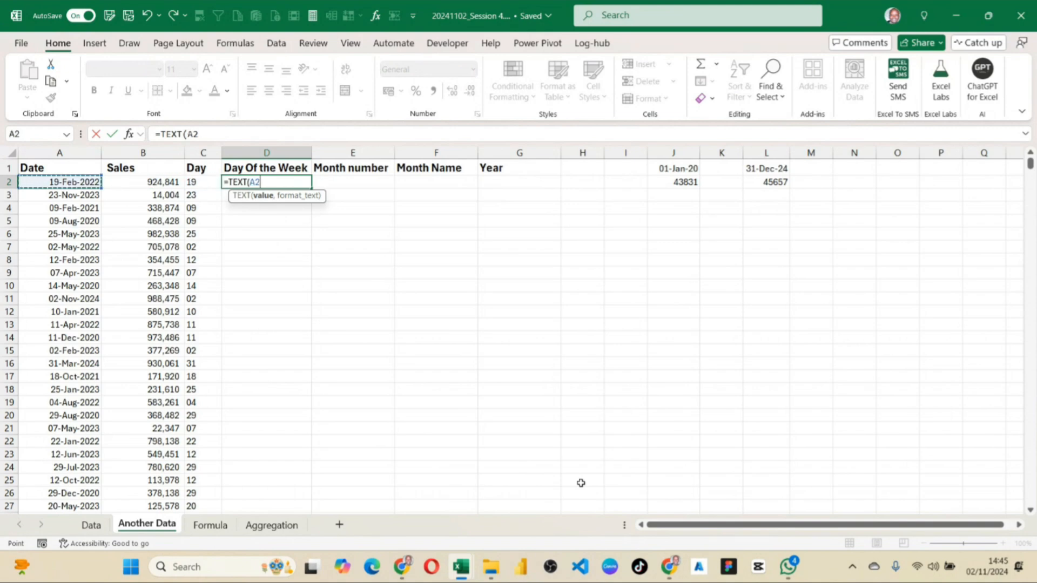
text(,)
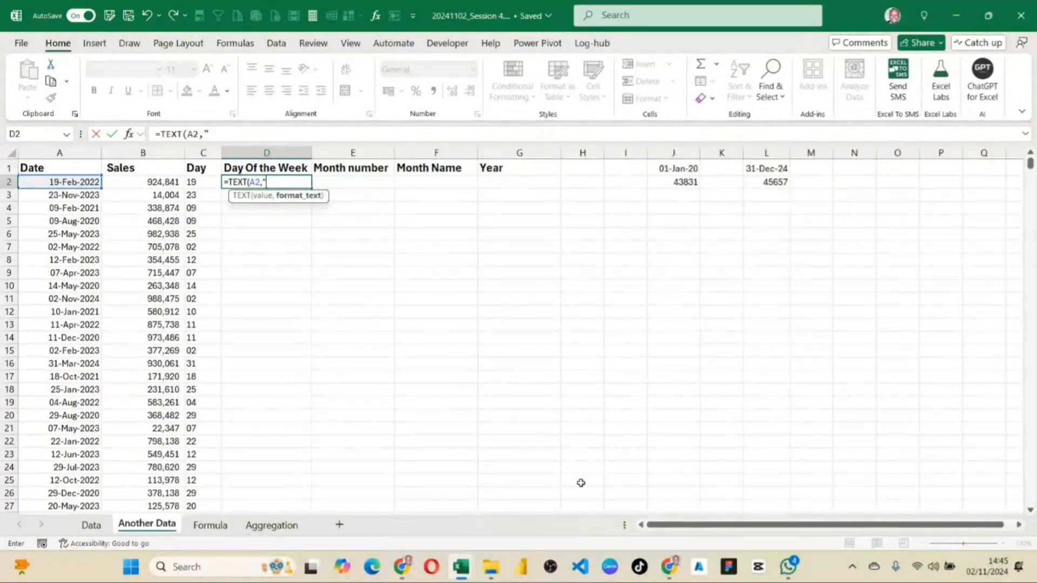
text(dddd"))
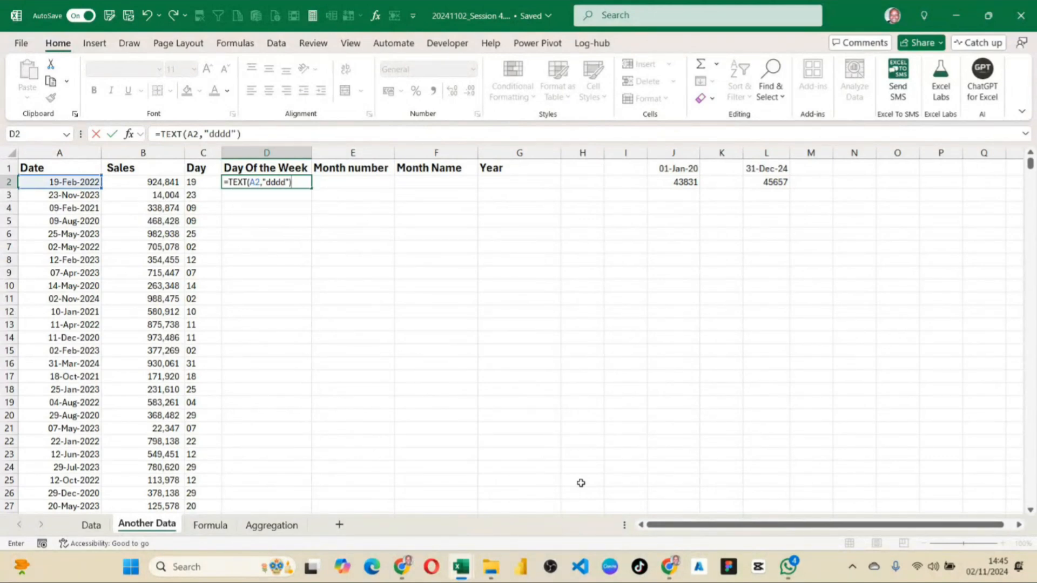
key(Return)
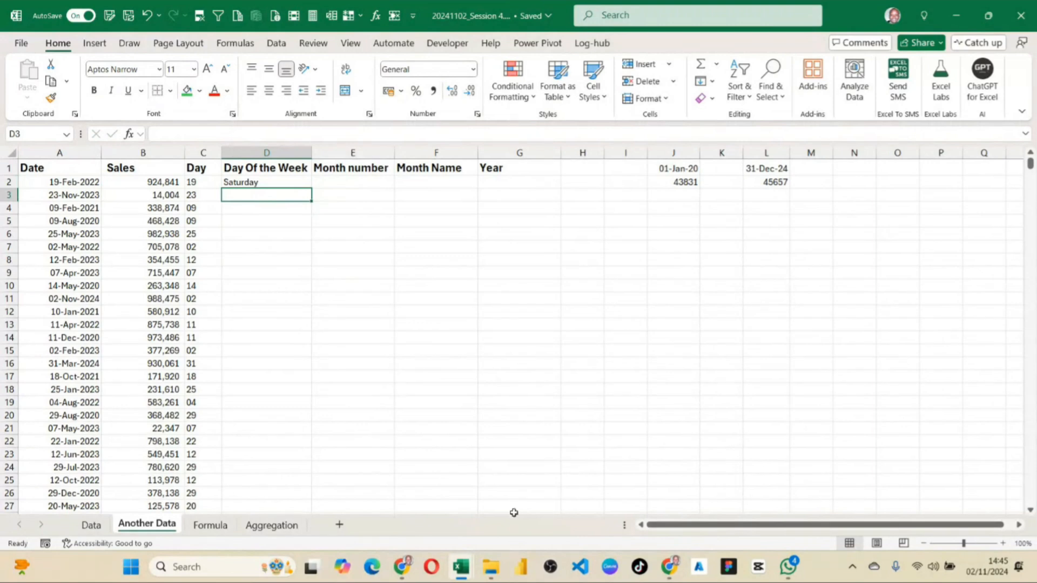
Shorten the format code in D2 to "ddd" and fill the formula down the Day Of the Week column.
click(249, 183)
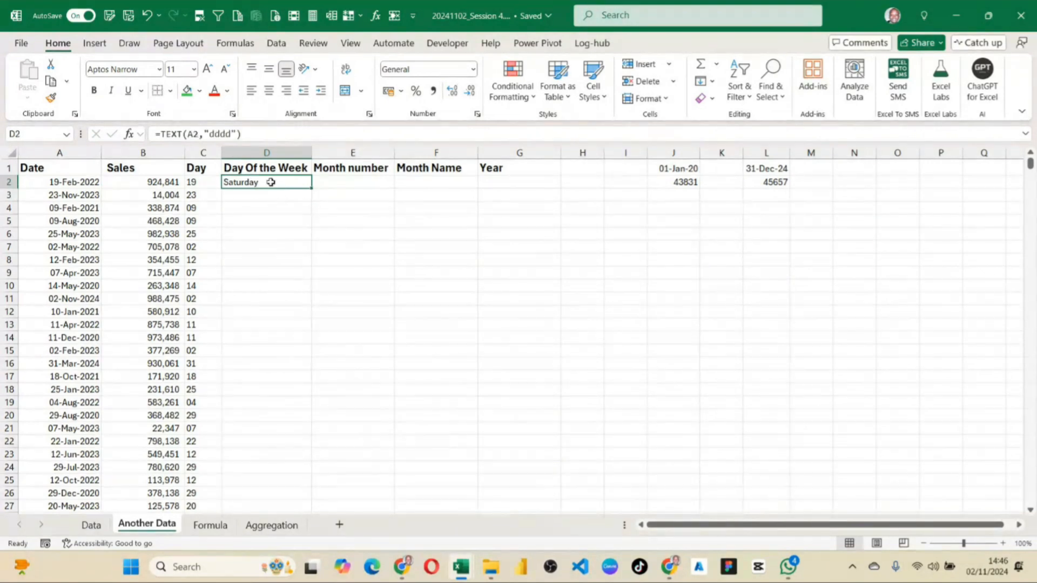
click(233, 134)
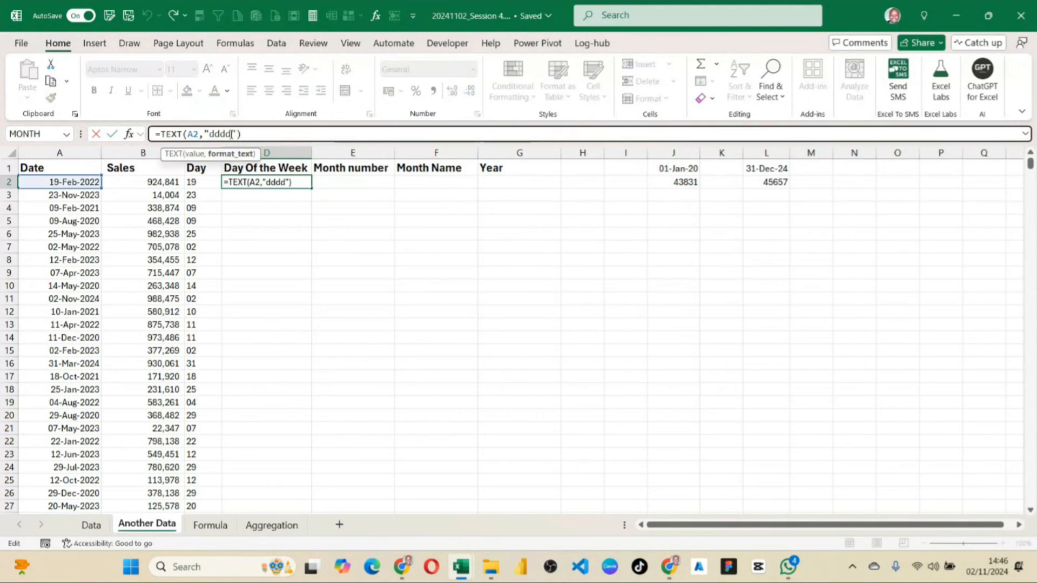
key(BackSpace)
key(Return)
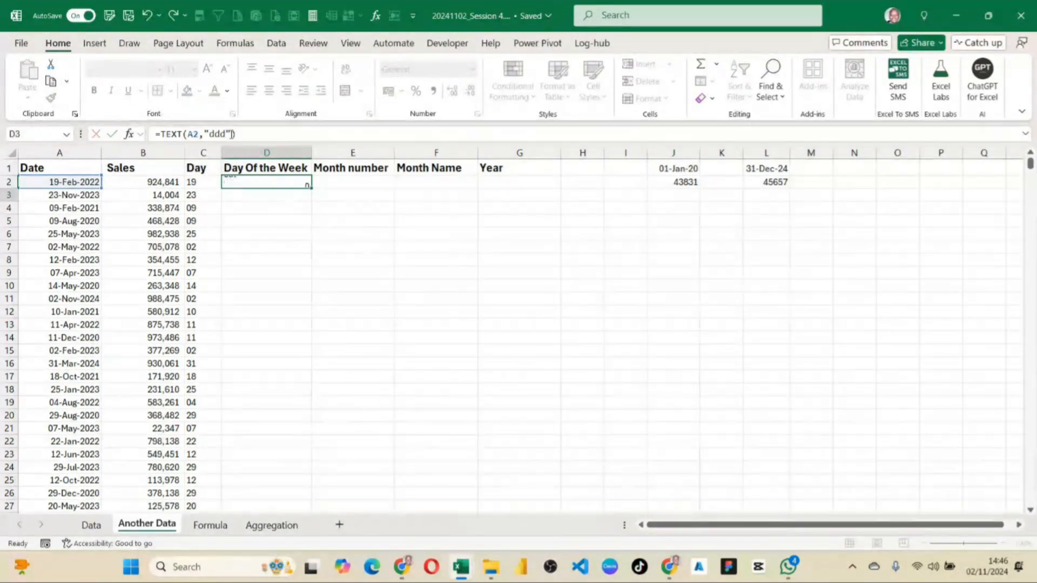
key(Up)
key(Up)
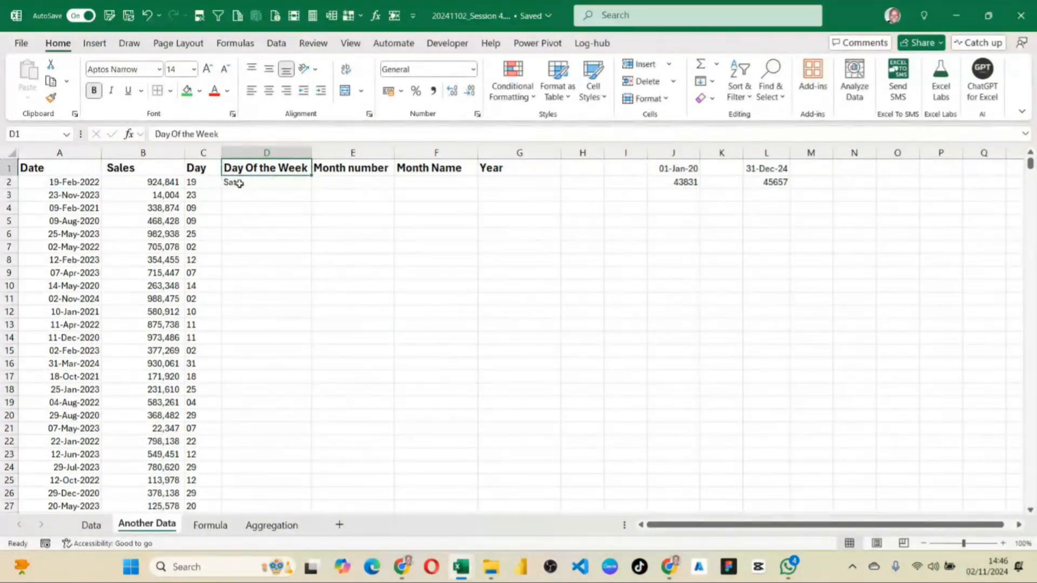
click(238, 183)
double_click(312, 188)
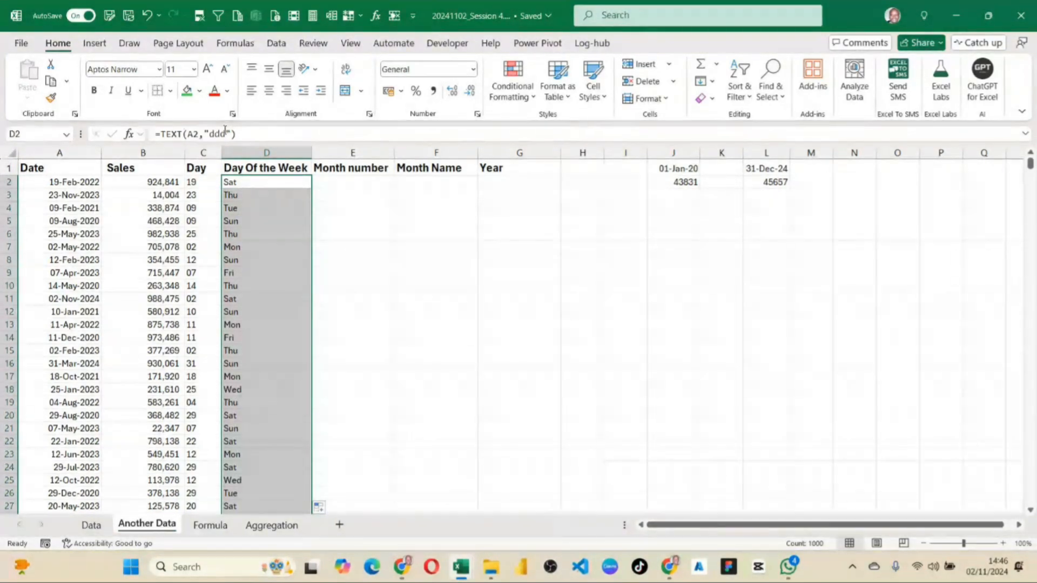
Set the format code in D2 to "dddd" and fill the formula down the Day Of the Week column through row 1001.
click(226, 134)
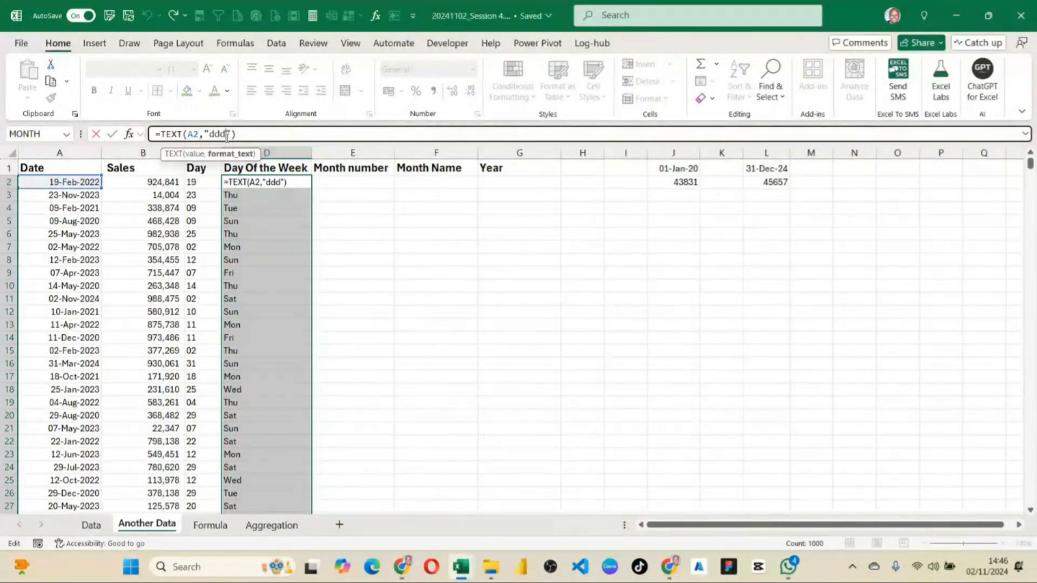
text(d)
key(Return)
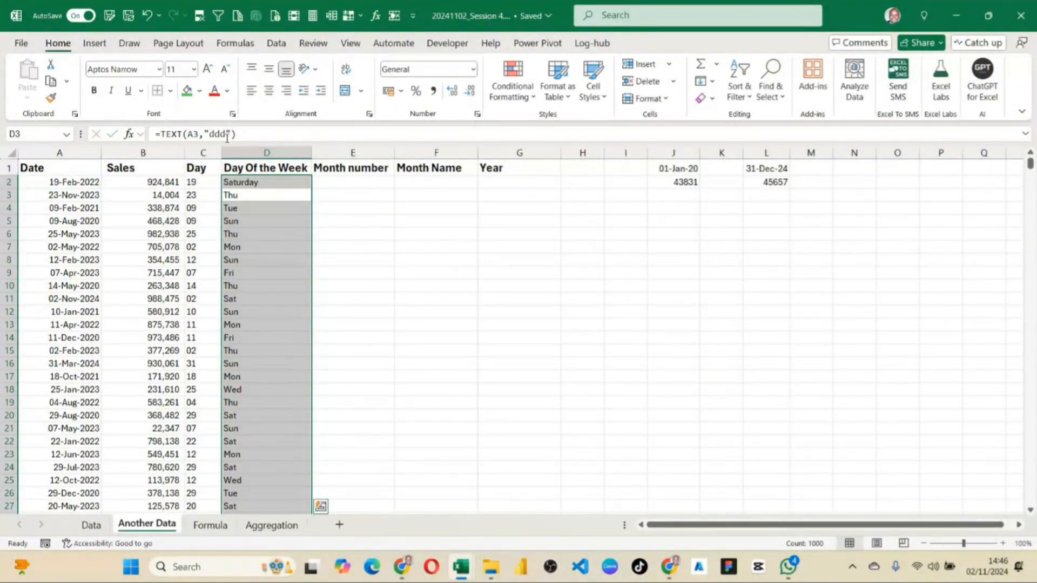
click(297, 183)
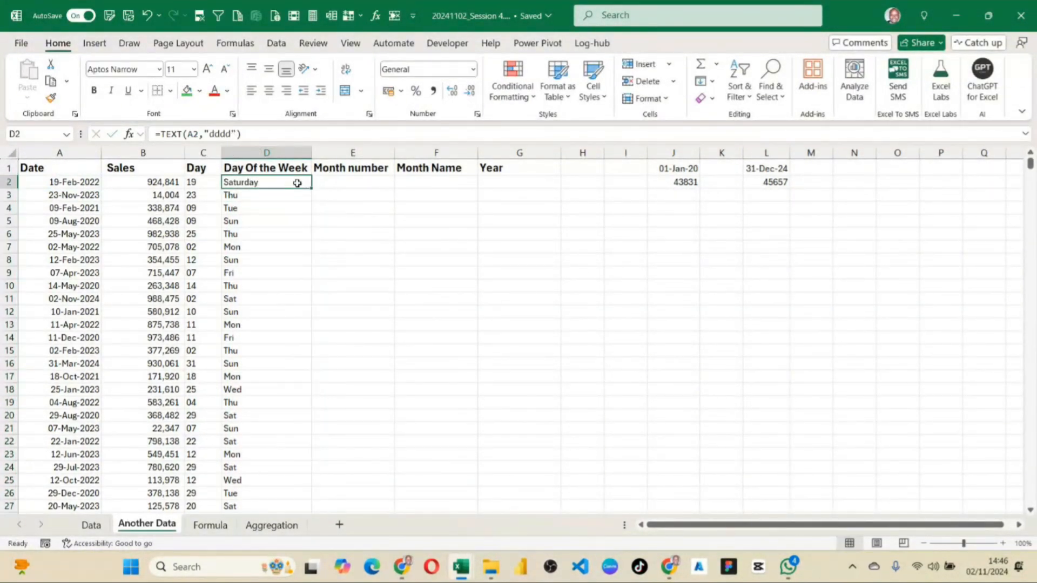
key(ctrl+shift+Down)
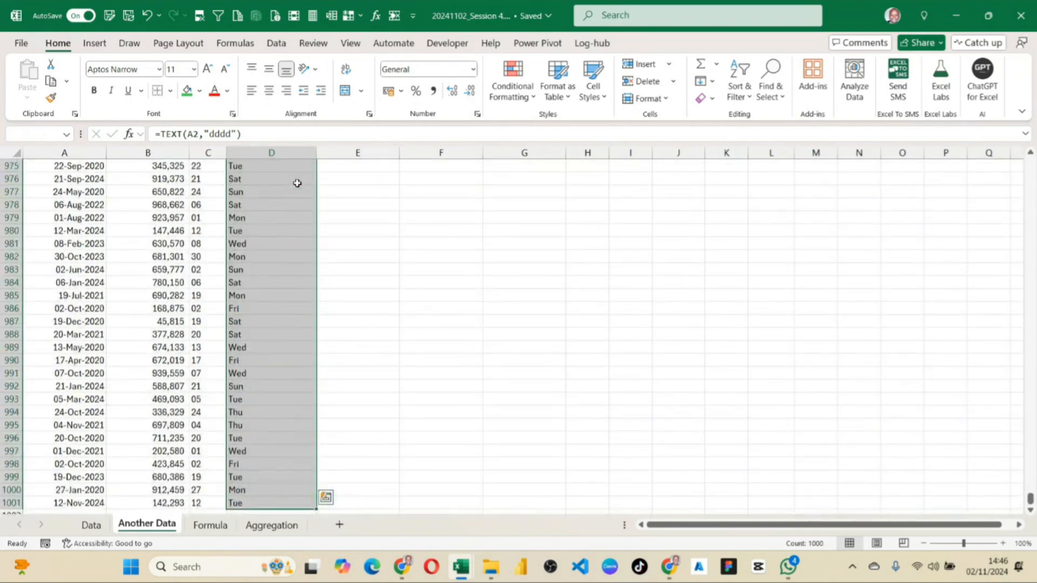
key(ctrl+d)
key(ctrl+Up)
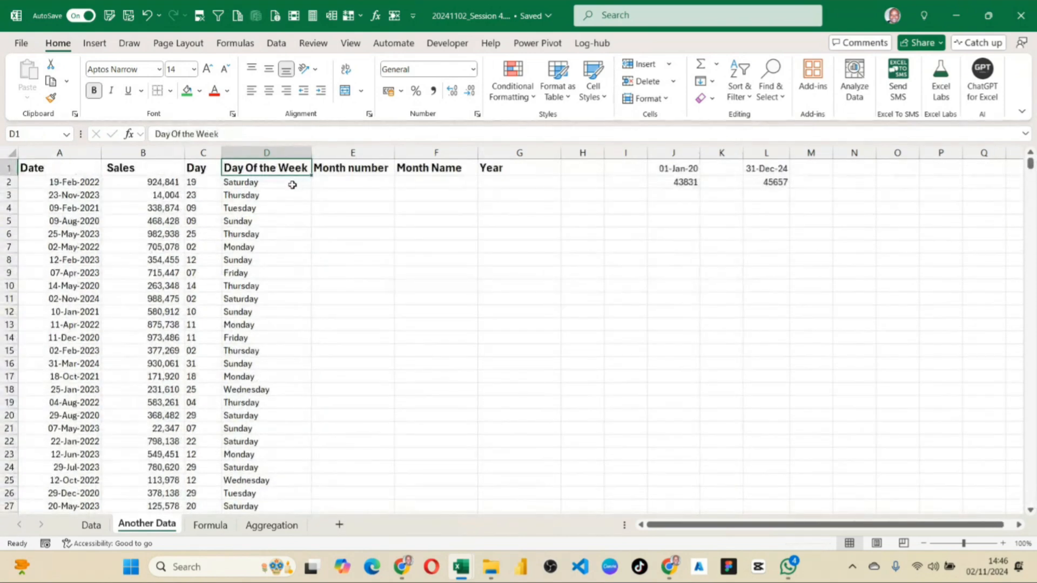
click(292, 184)
Enter the formula =TEXT(A2,"mm") in the first Month number cell, E2.
click(350, 182)
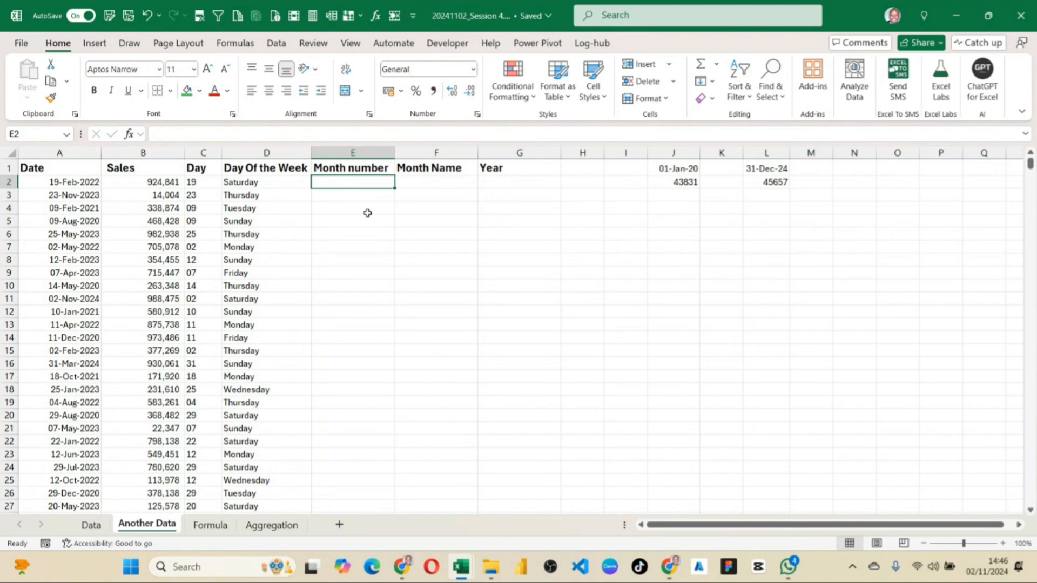
text(=text)
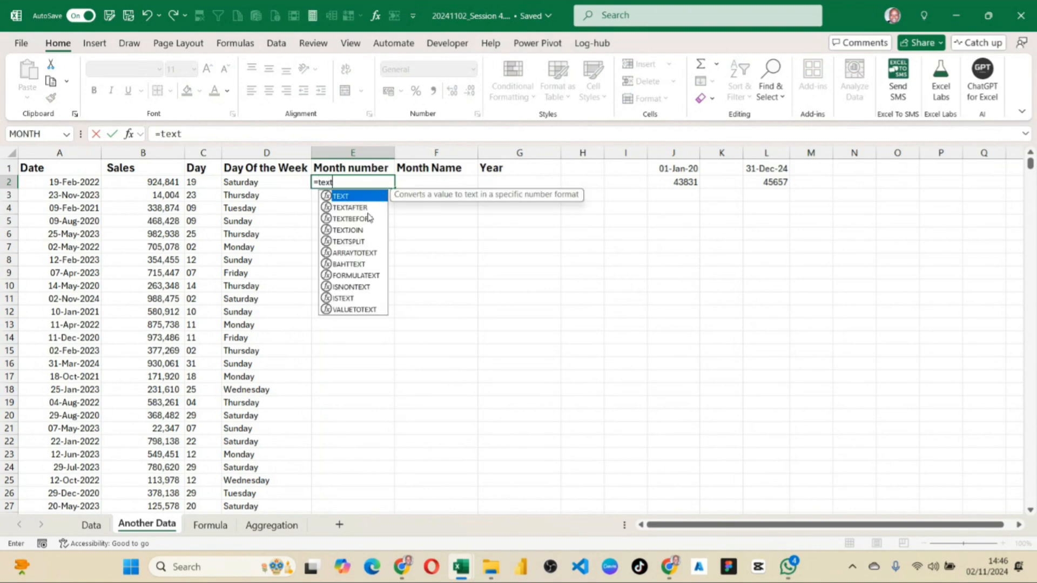
key(Tab)
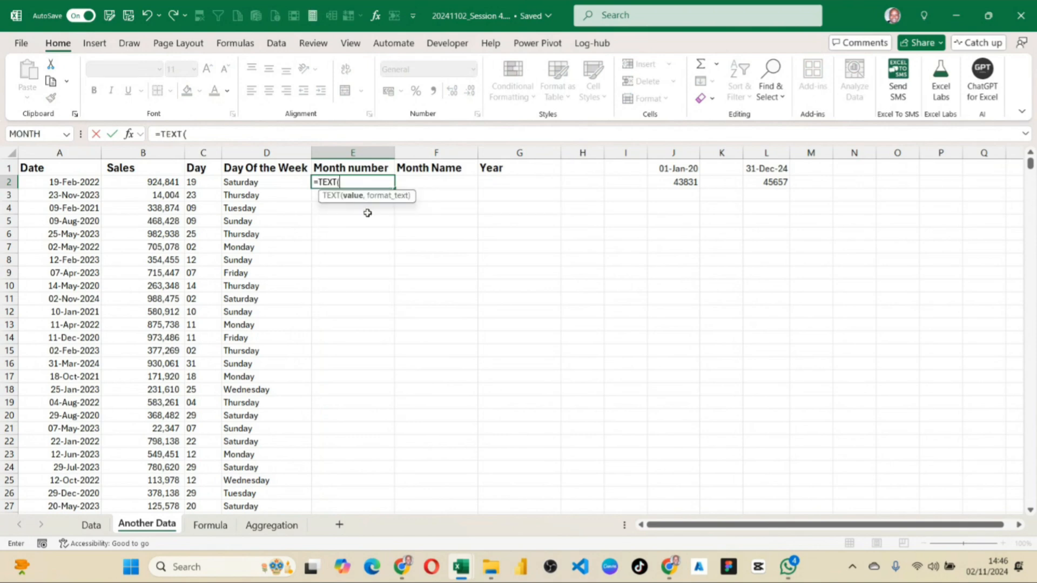
key(Left)
key(Left)
key(Left)
key(Left)
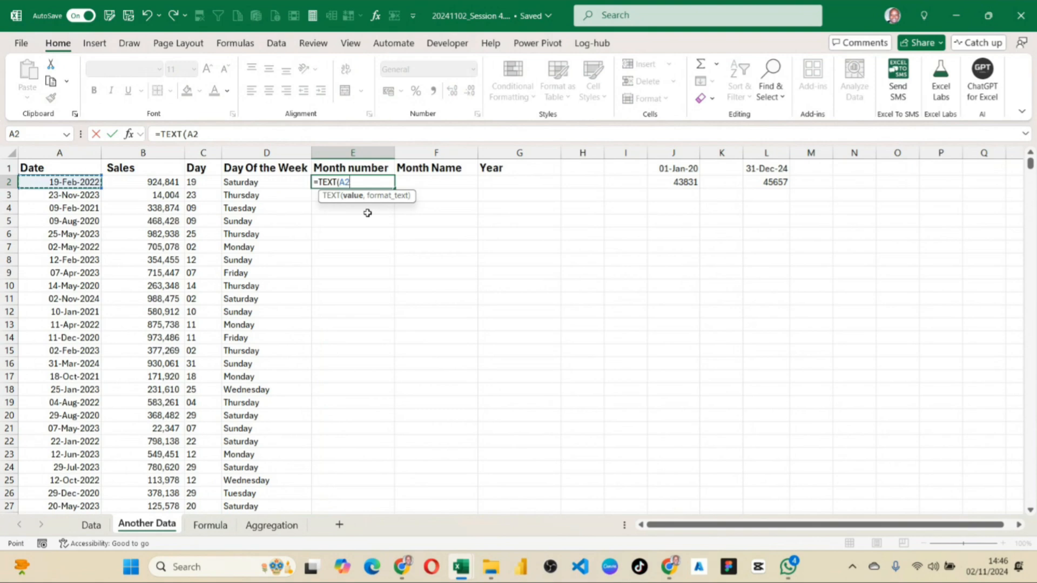
text(,)
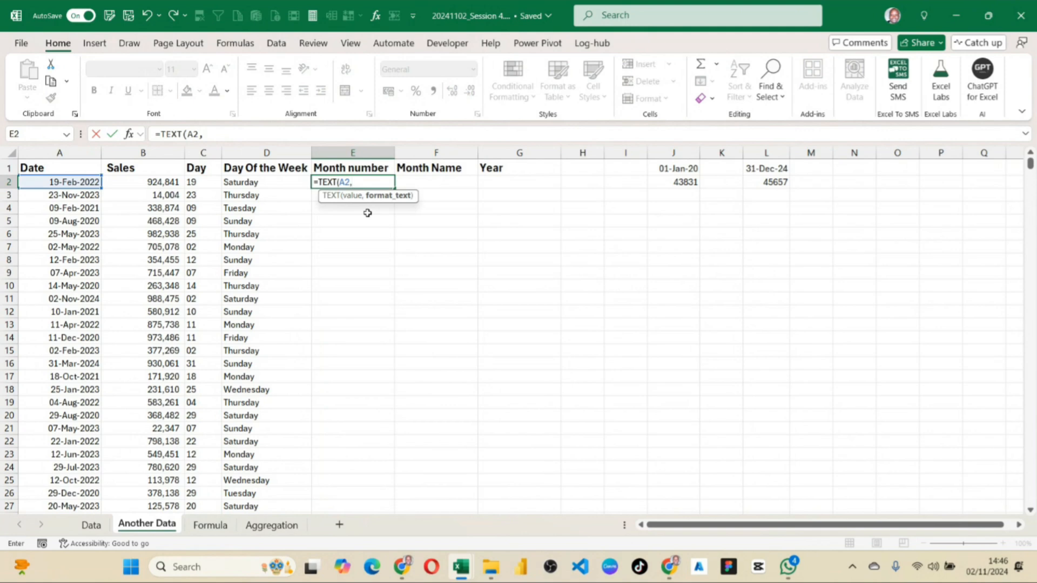
text(mmmm)
key(BackSpace)
key(BackSpace)
key(BackSpace)
key(BackSpace)
text(")
text(mm"))
key(Return)
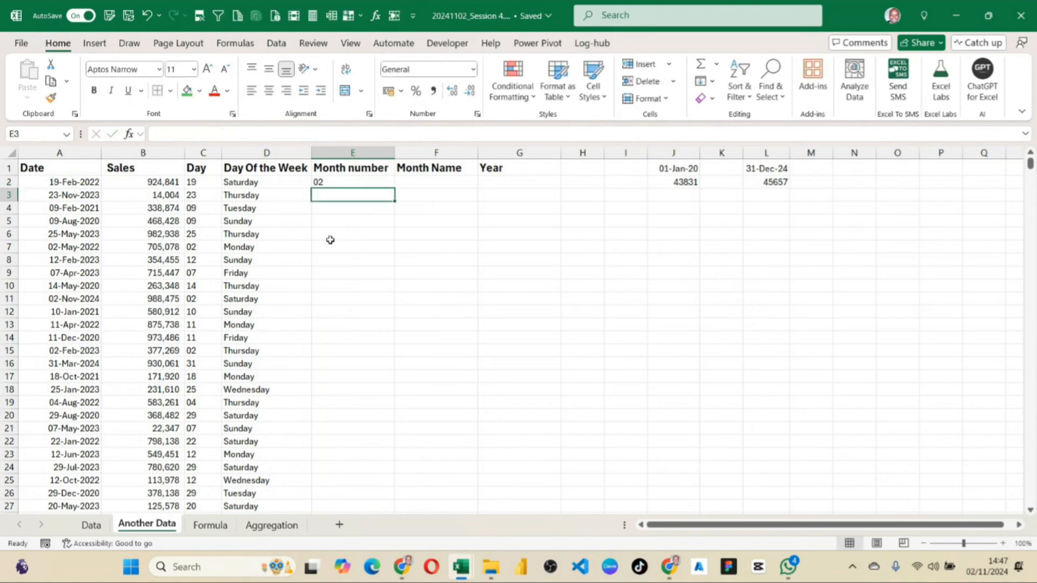
Review the formula in E2 and fill it down the whole Month number column.
click(338, 185)
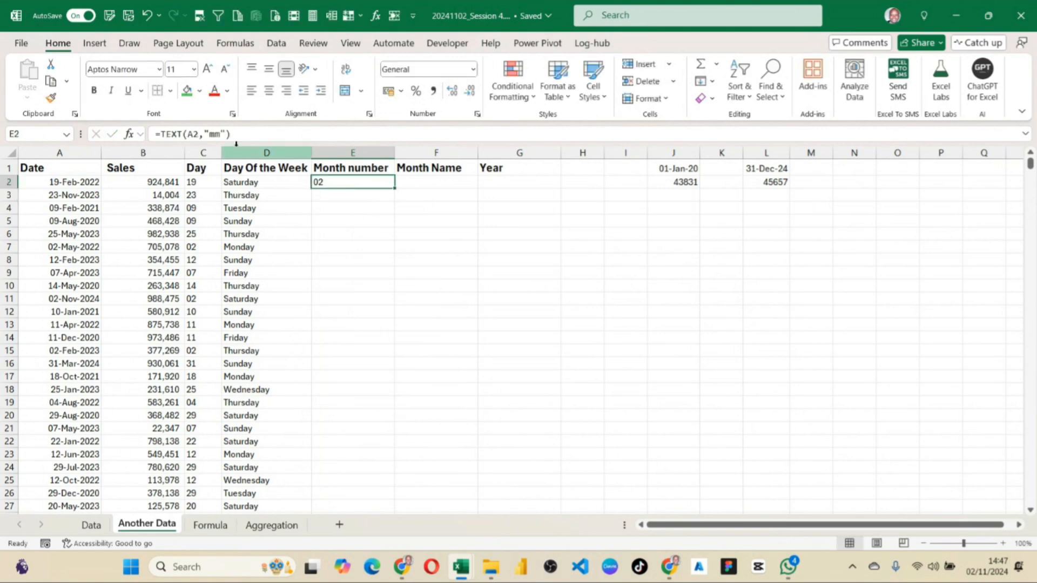
click(219, 133)
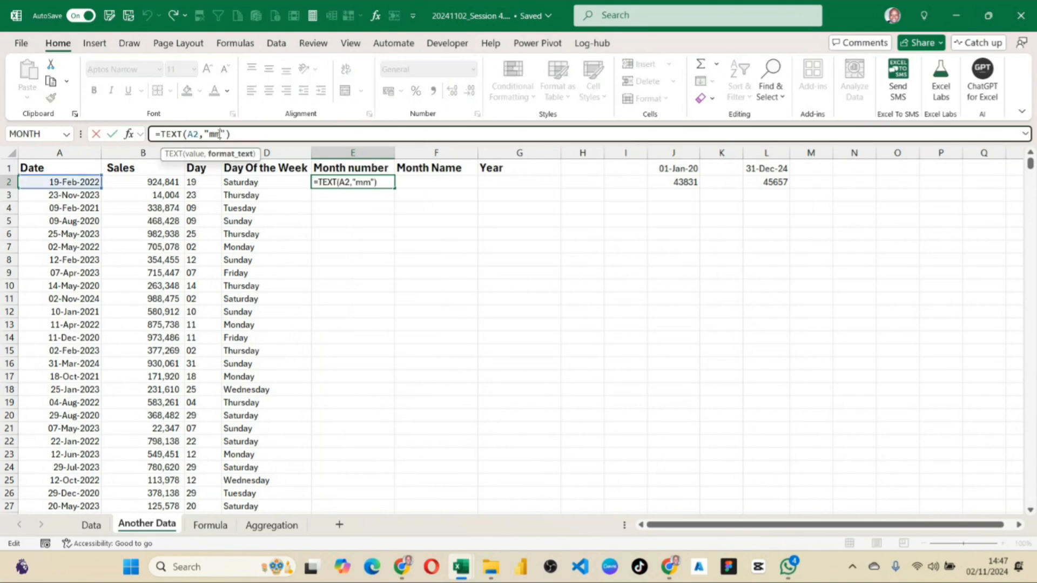
key(Return)
click(331, 180)
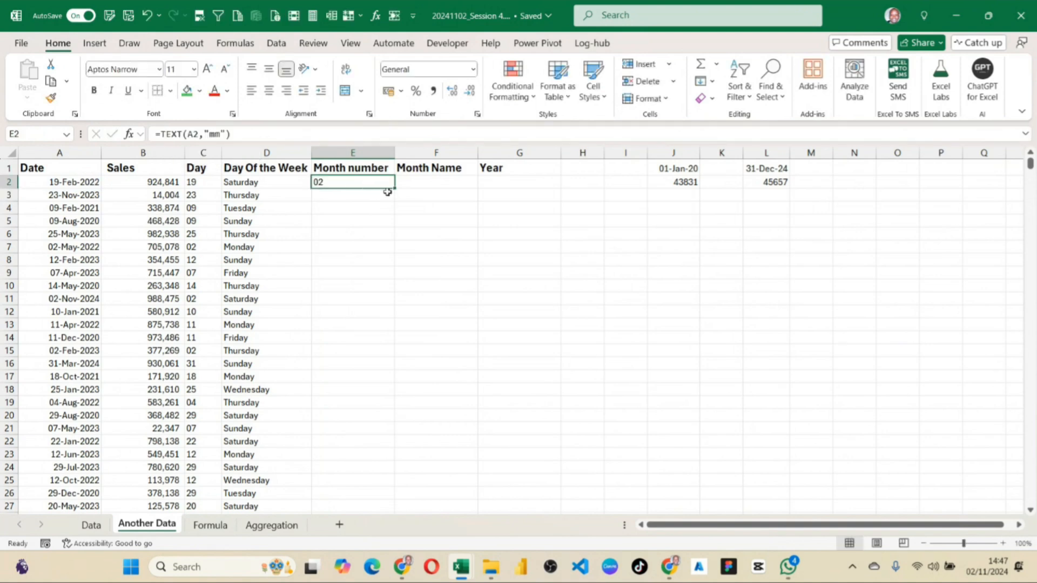
double_click(395, 189)
scroll(372, 286, down, 15)
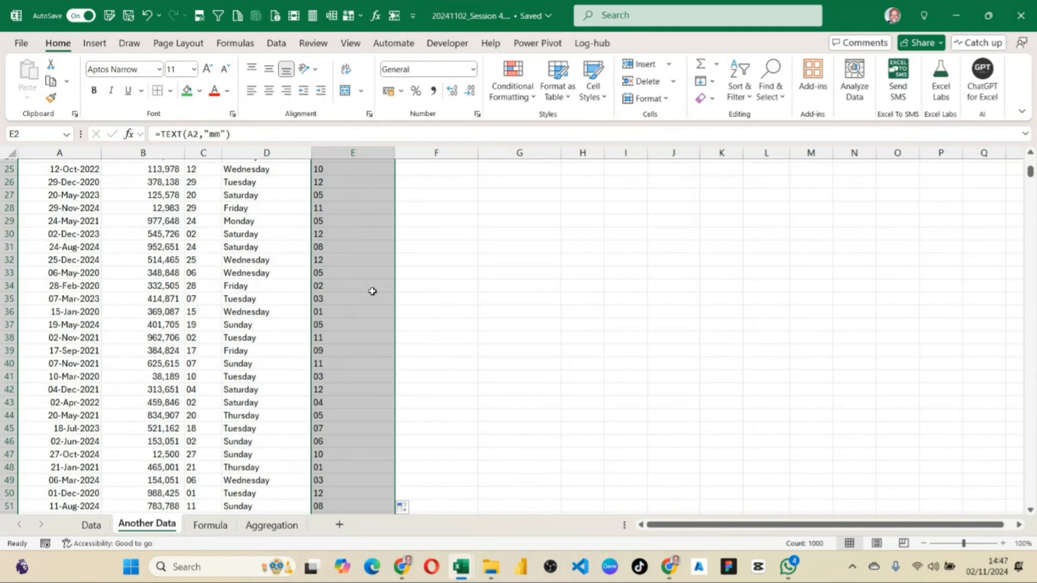
scroll(373, 292, up, 15)
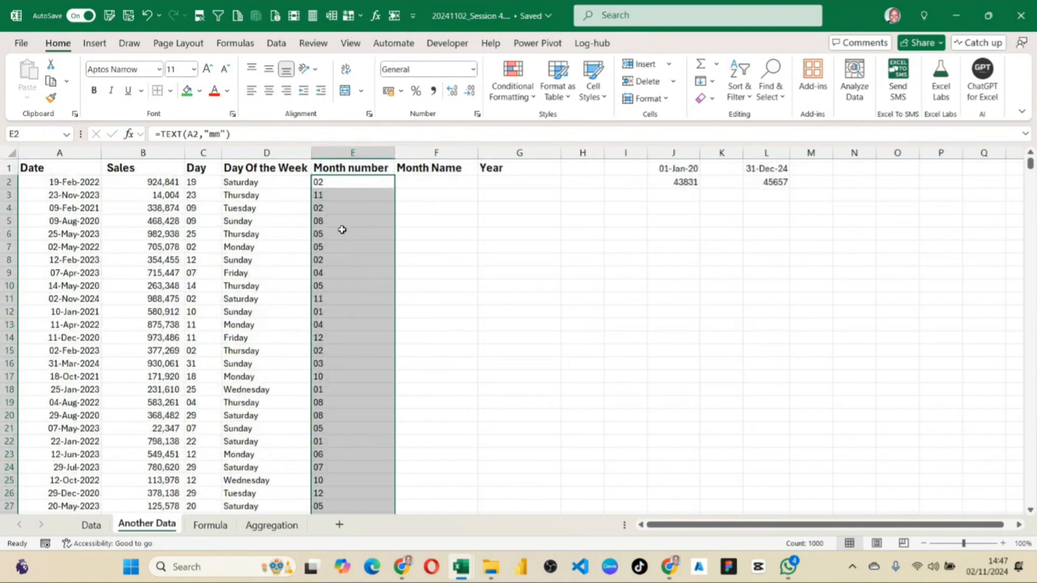
click(338, 208)
Enter the formula =TEXT(A2,"mmmm") in the first Month Name cell, F2.
click(429, 180)
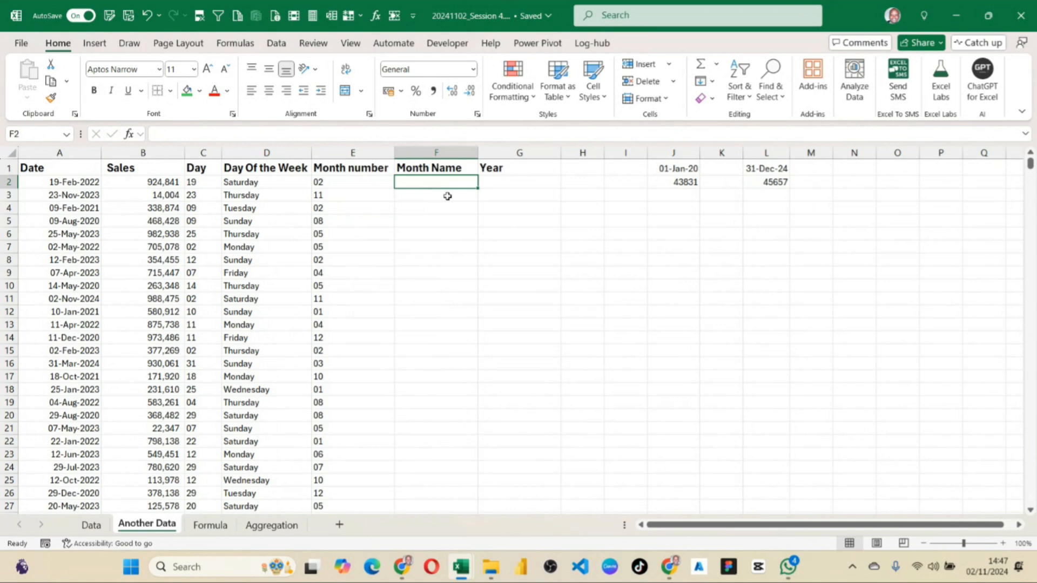
text(=)
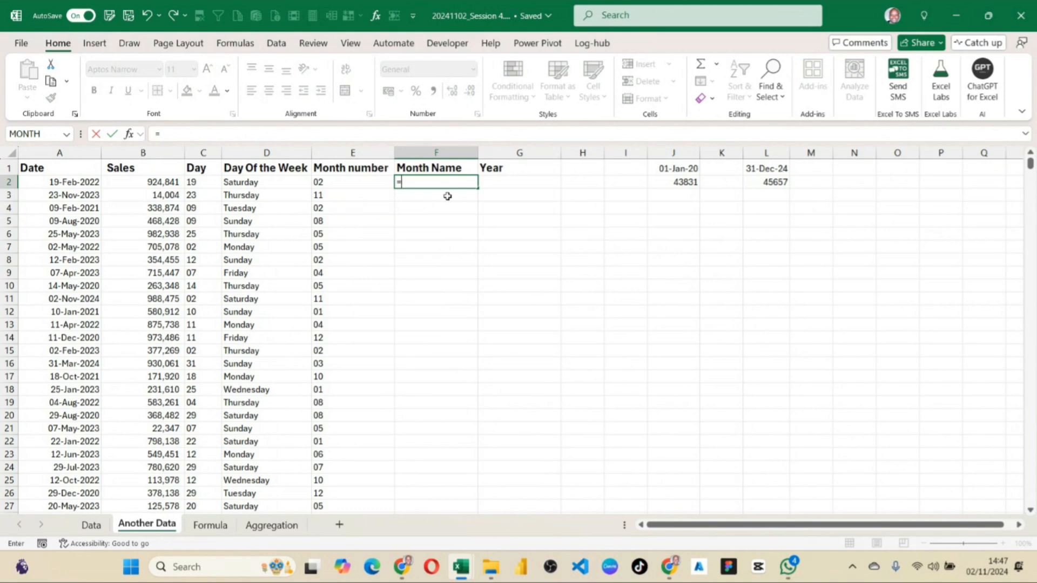
text(text)
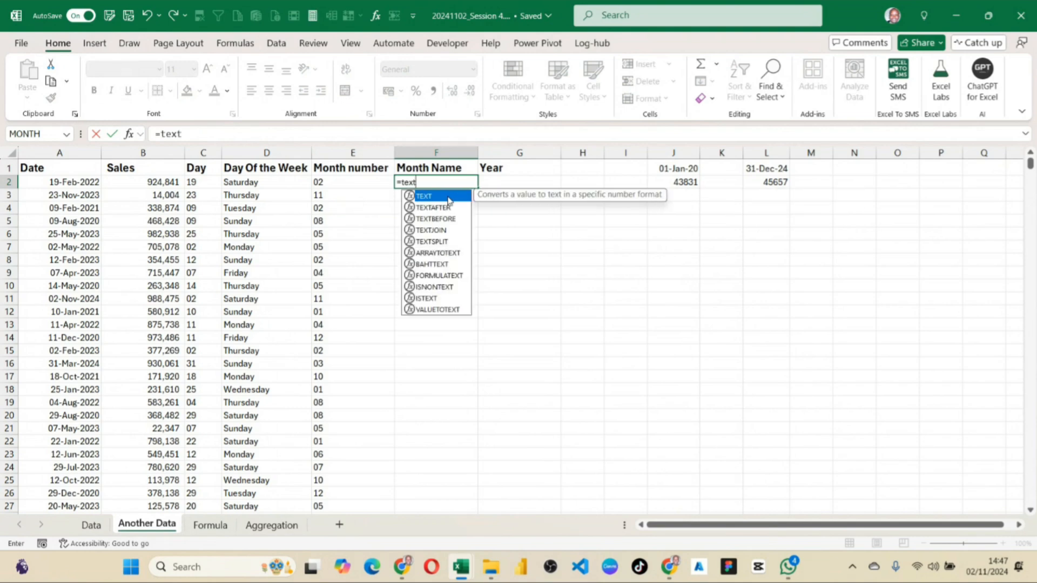
double_click(449, 198)
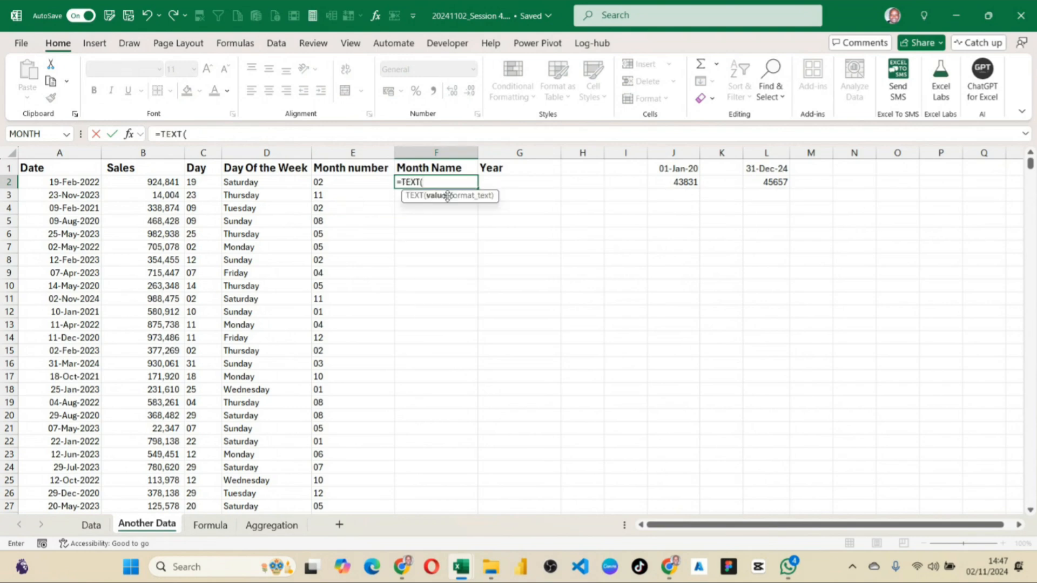
key(Left)
key(Left)
key(Left)
key(Left)
key(Left)
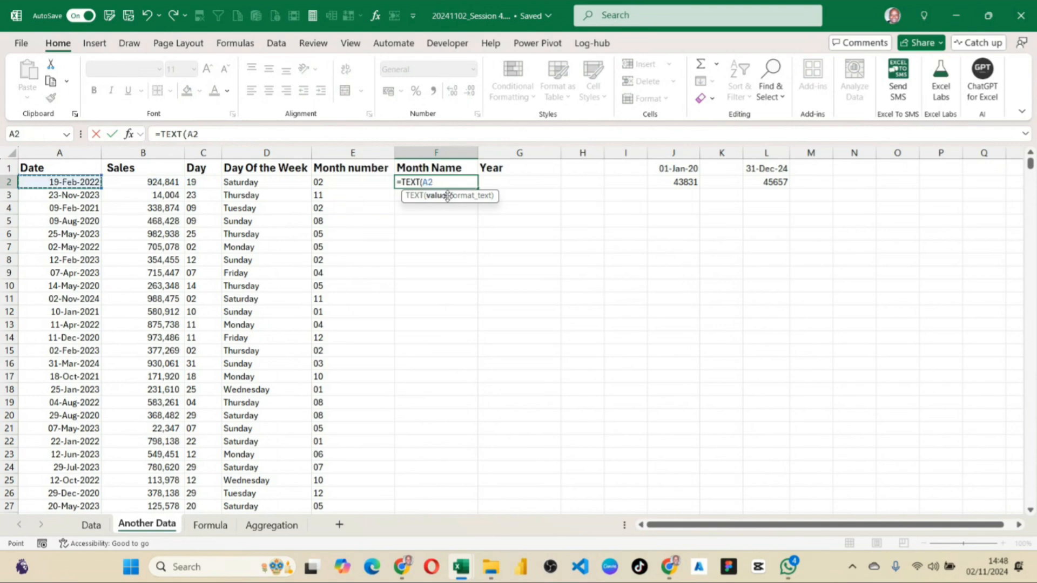
text(,"")
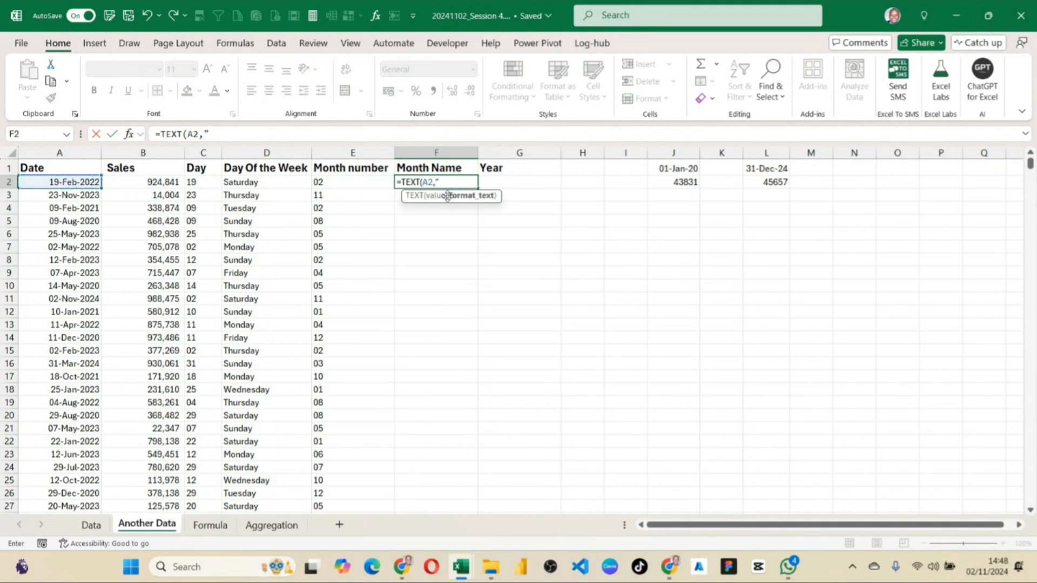
key(BackSpace)
text(mmmm)
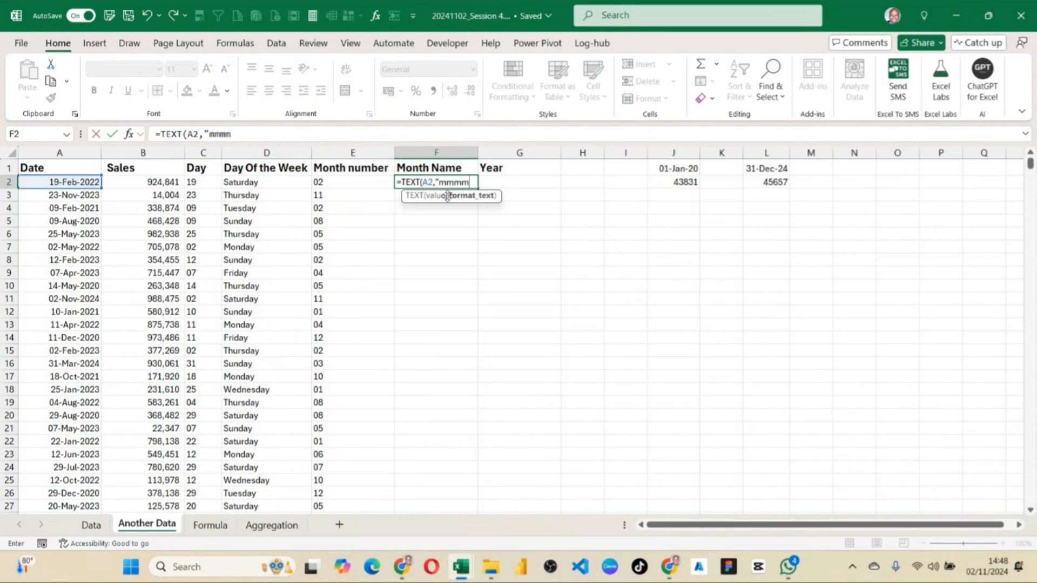
text(m")
key(Return)
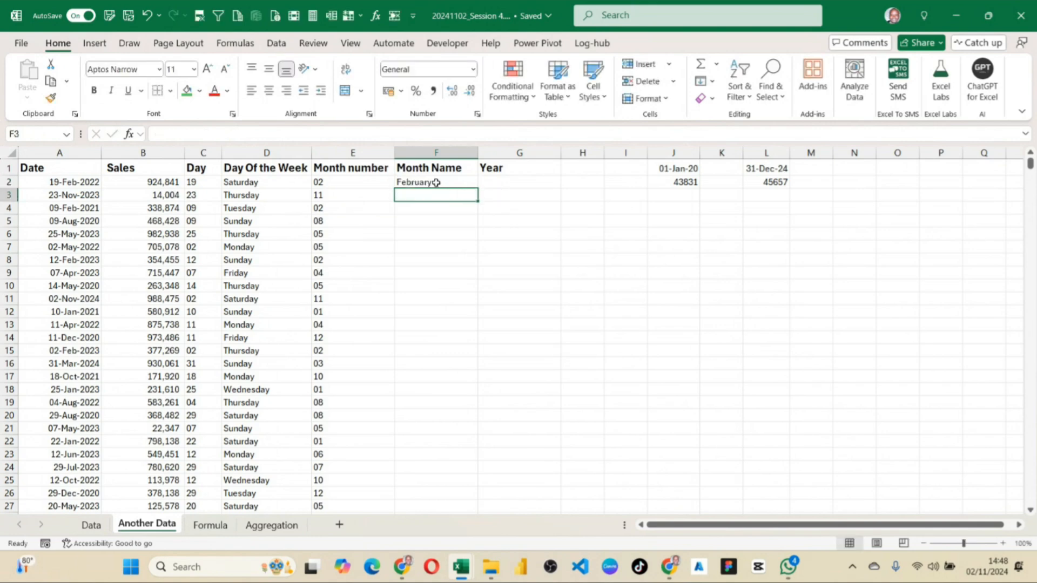
Fill the F2 formula down the whole Month Name column.
click(435, 184)
double_click(478, 188)
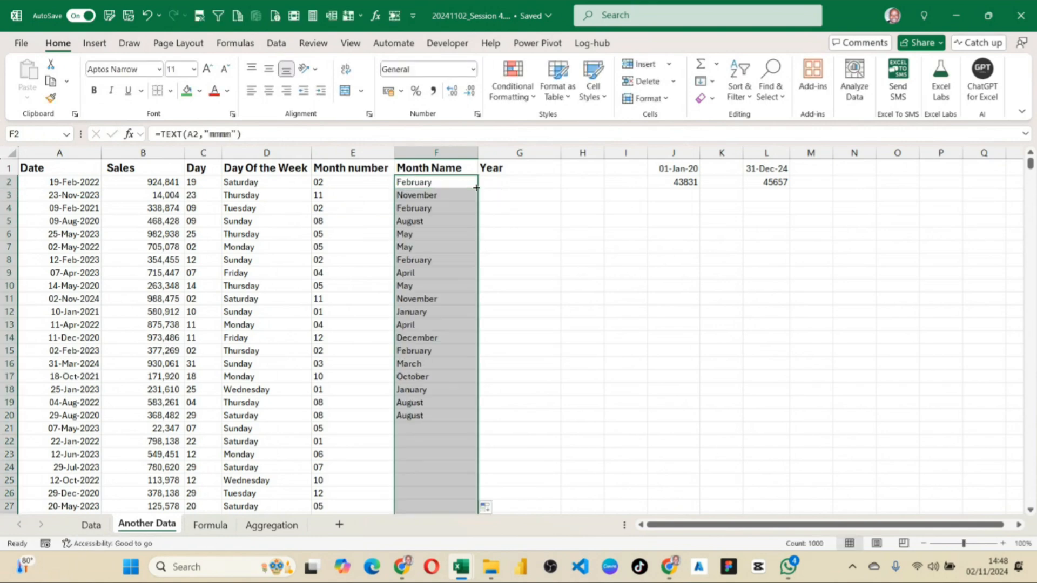
click(446, 221)
Enter the formula =TEXT(A2,"yyy") in the first Year cell, G2.
click(514, 183)
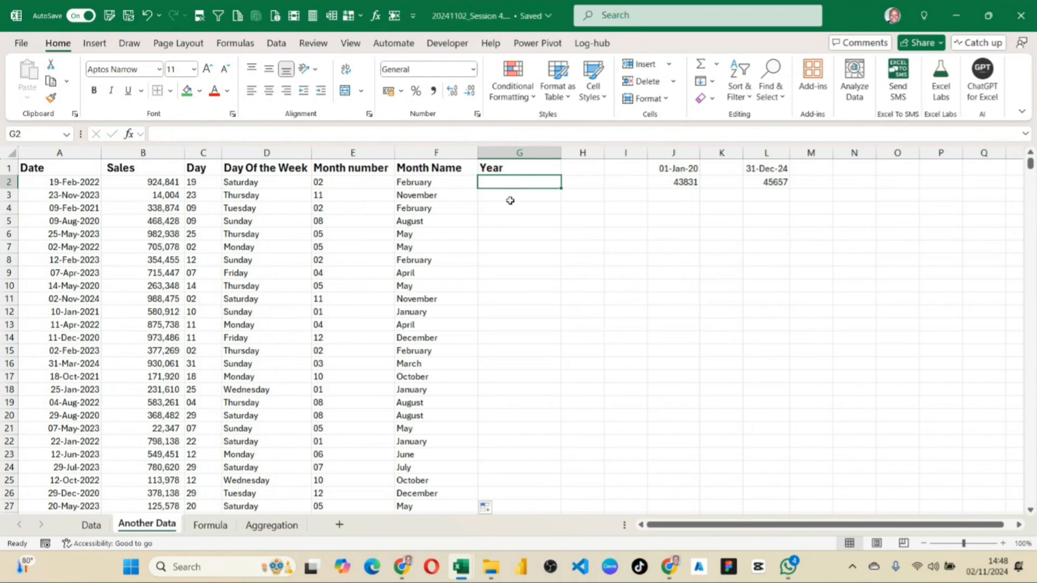
text(=text)
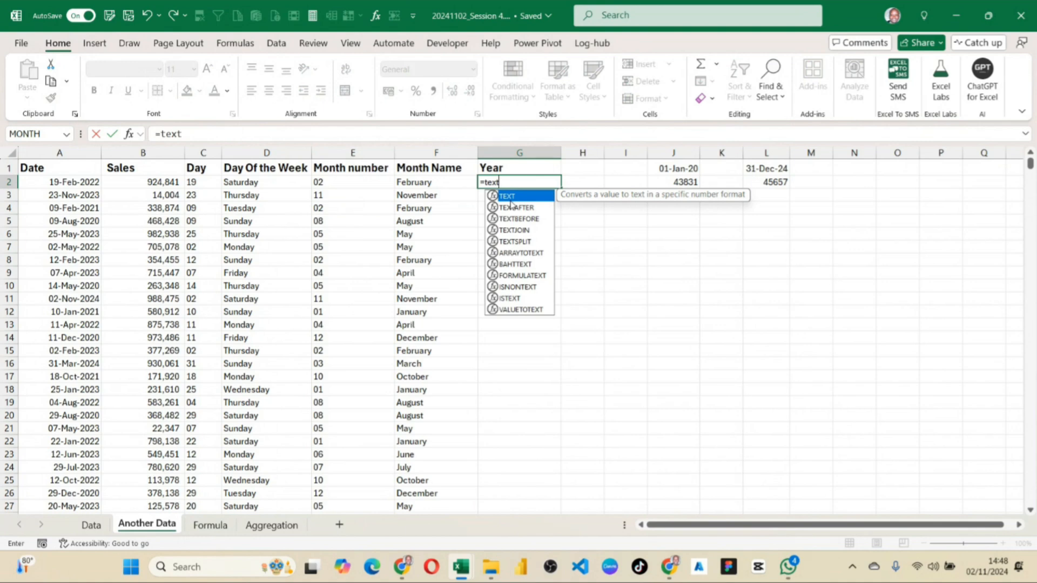
text(()
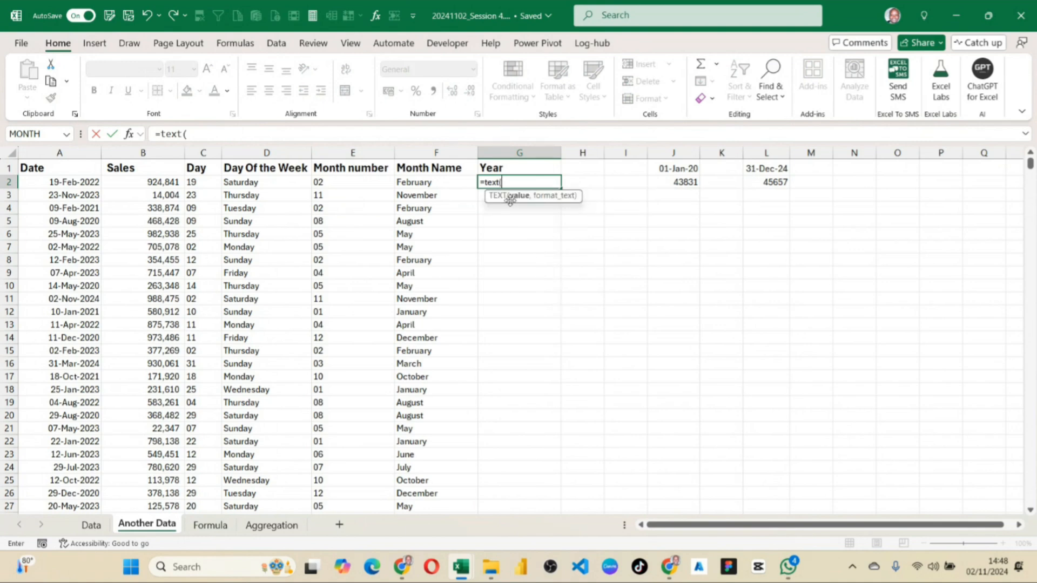
key(Left)
key(Left)
key(Left)
key(Left)
key(Left)
key(Left)
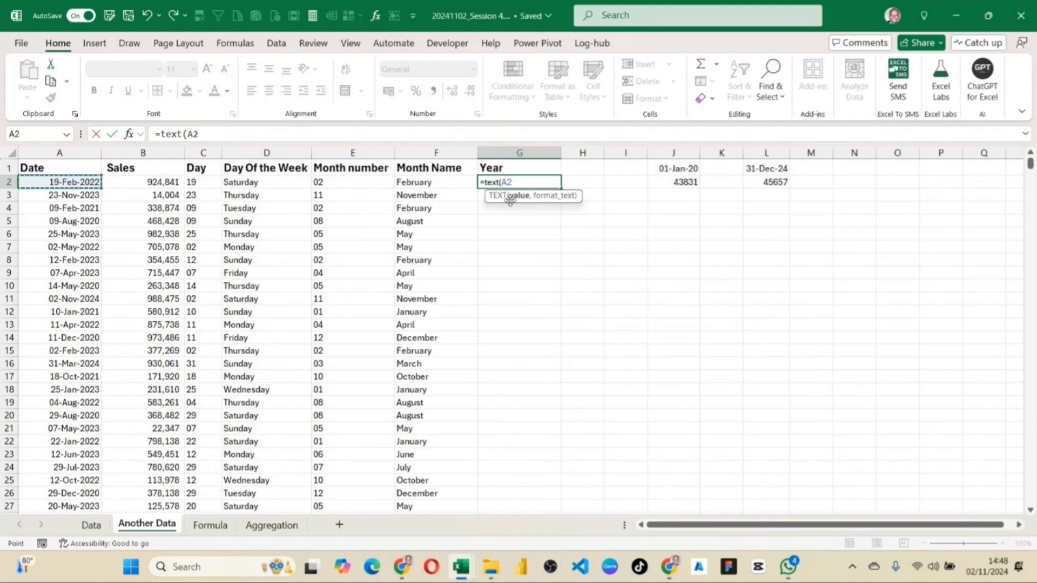
text(,)
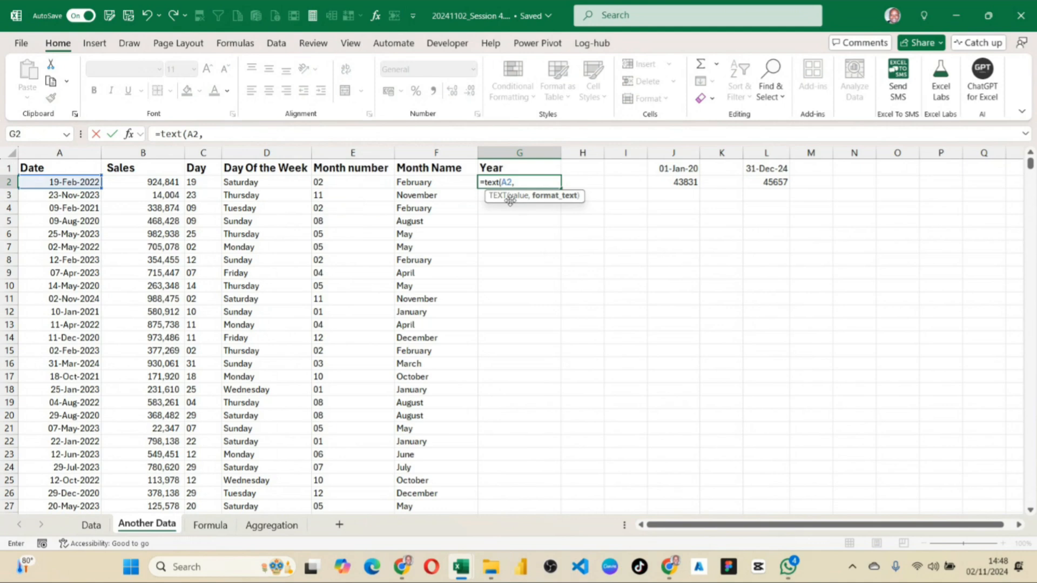
text("yyy)
key(Return)
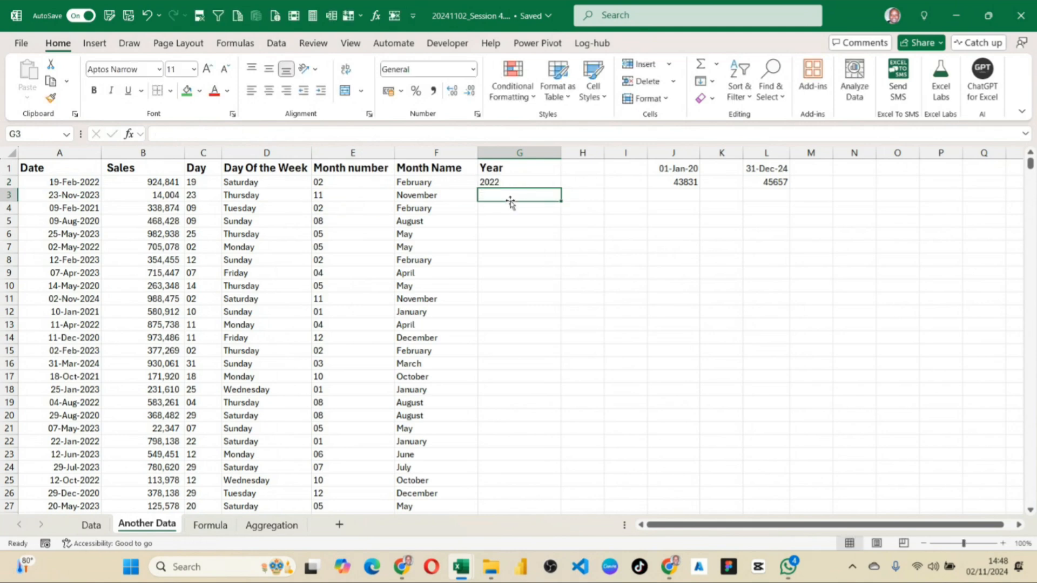
Set the format code in G2 to "yyyy" and fill the formula down the whole Year column.
click(500, 183)
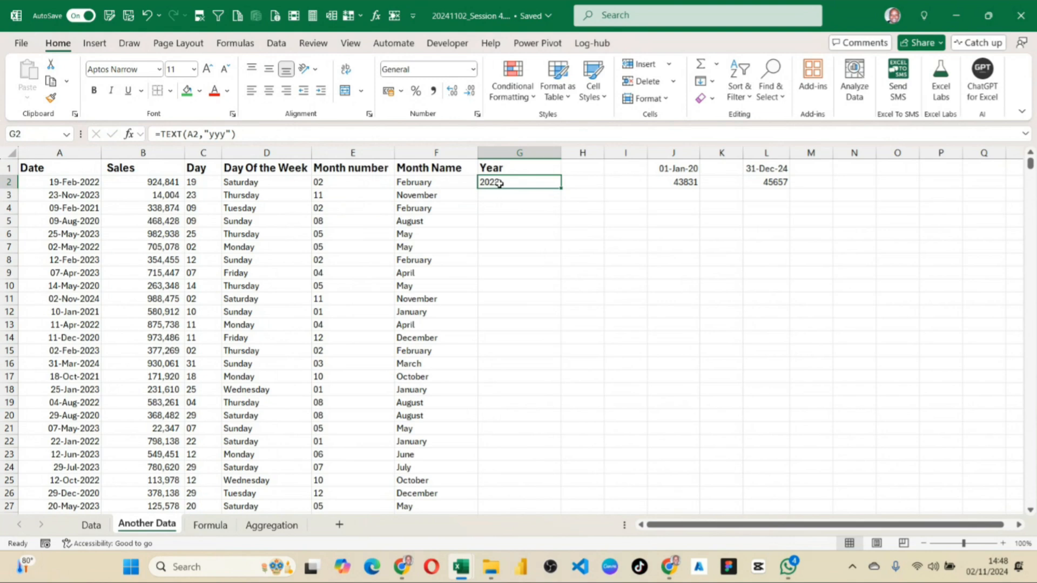
click(227, 134)
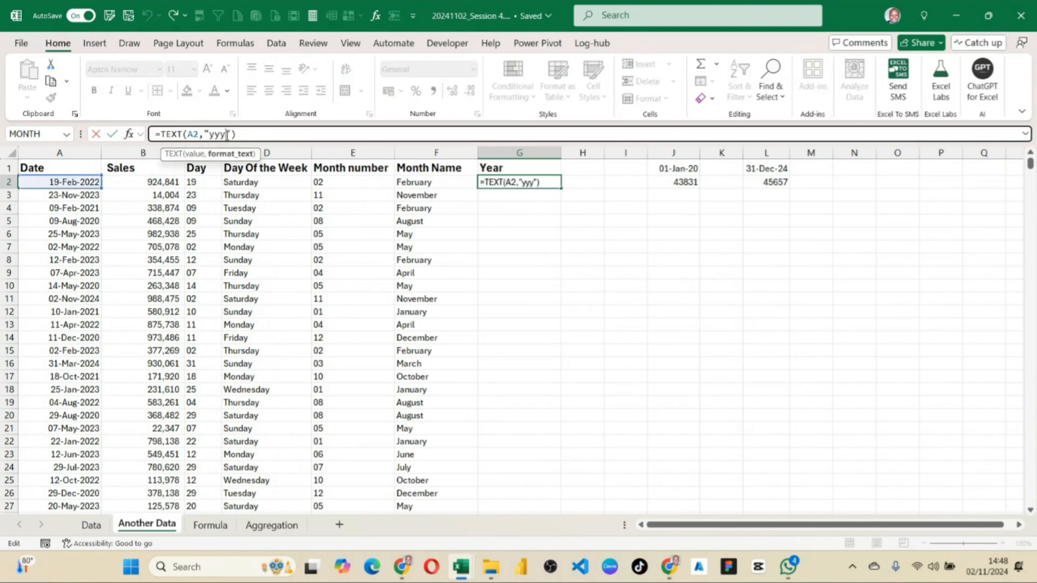
text(y)
key(Return)
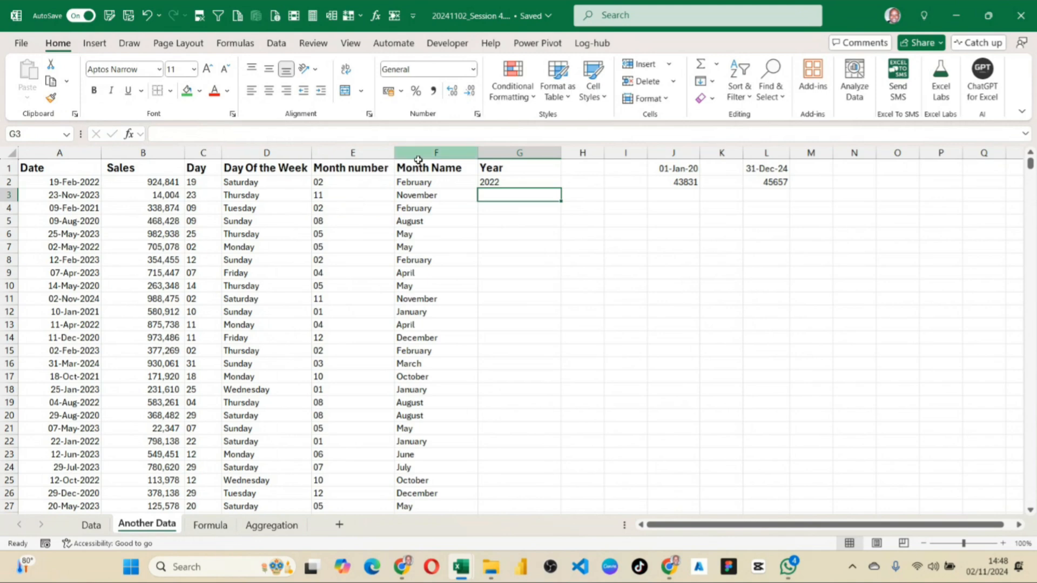
click(489, 181)
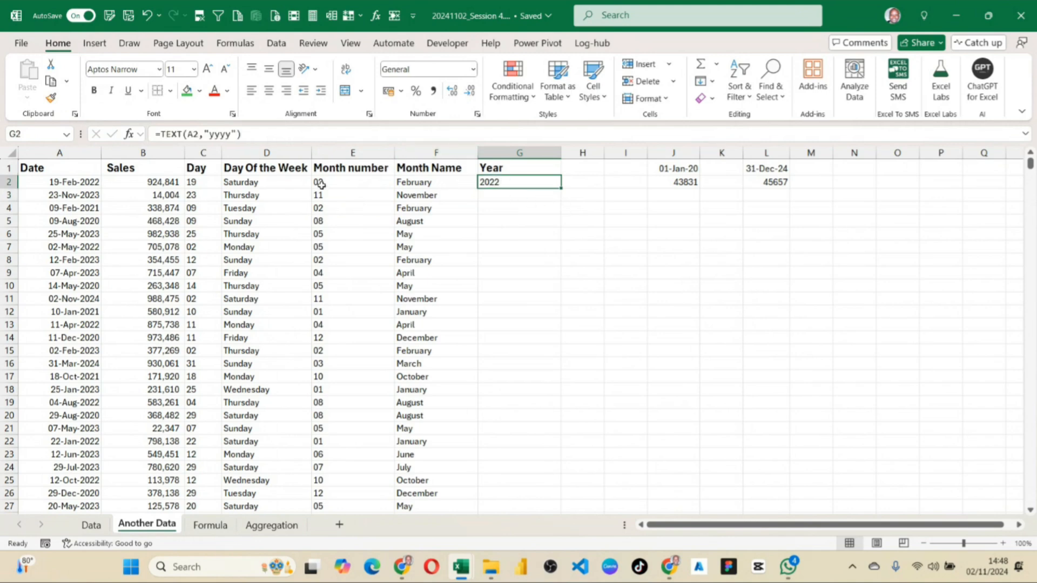
double_click(561, 188)
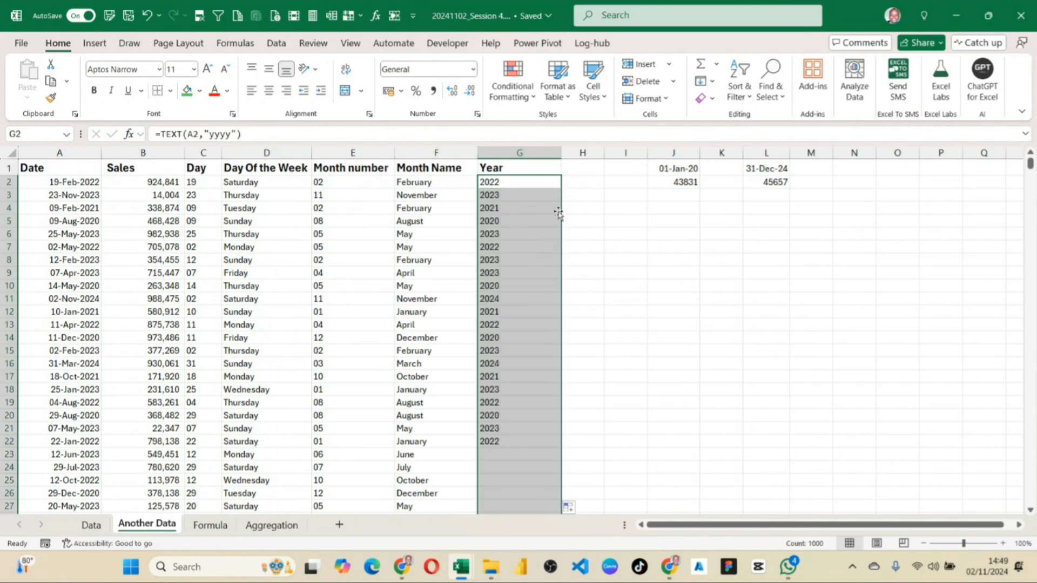
scroll(513, 378, down, 9)
scroll(505, 378, up, 9)
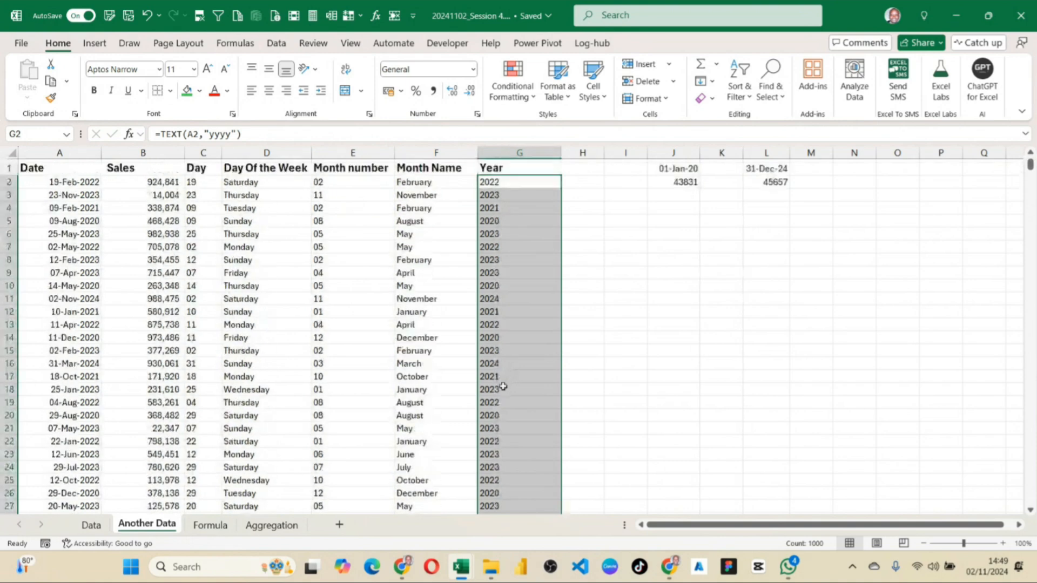
Check the filled Year formulas down to the last data row, 1001, and return to the header row.
click(489, 264)
click(496, 204)
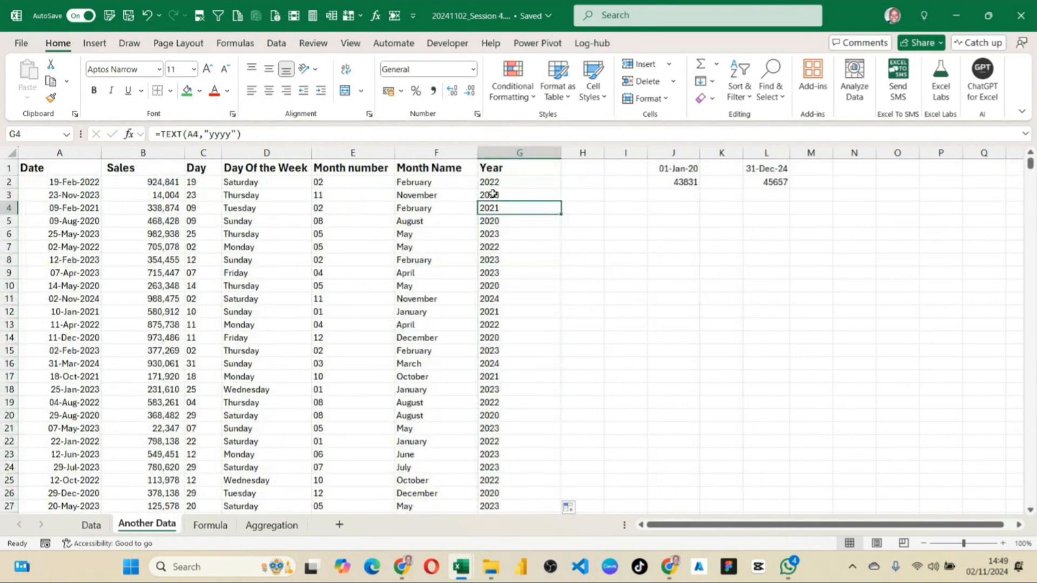
click(516, 182)
click(491, 286)
scroll(513, 386, down, 7)
scroll(513, 386, down, 6)
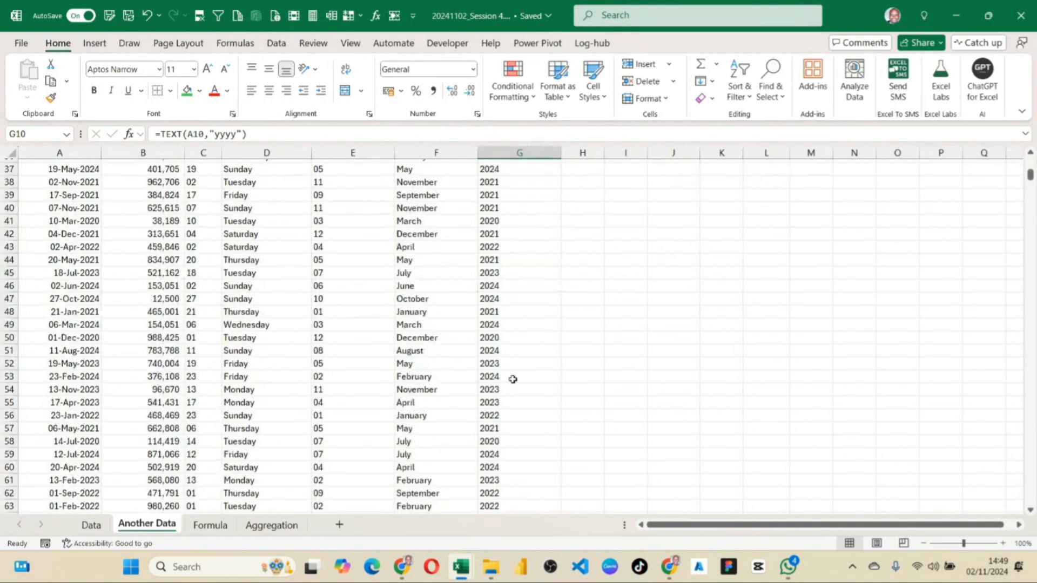
click(512, 364)
scroll(512, 364, down, 20)
scroll(512, 366, down, 7)
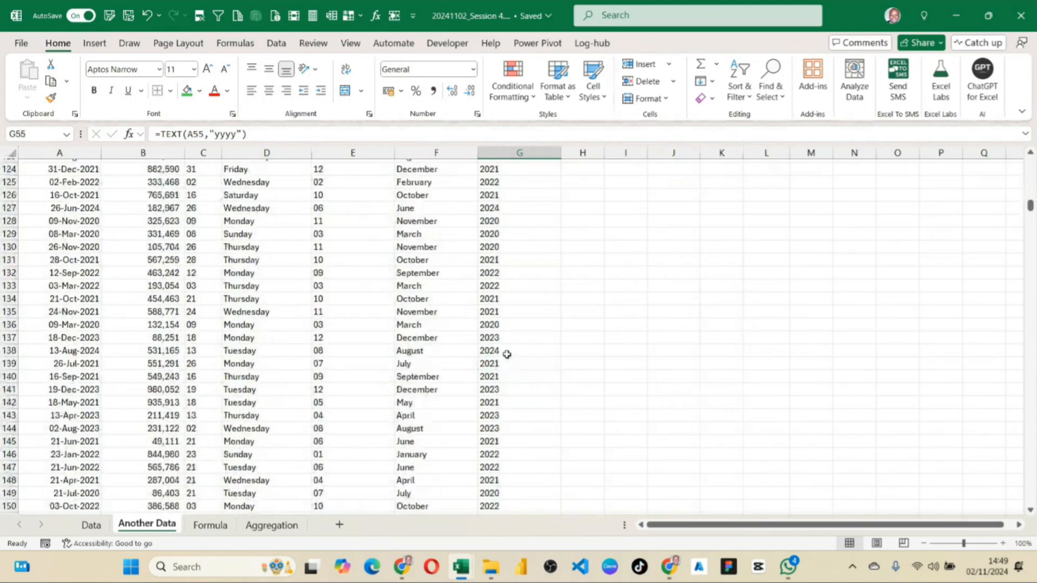
click(510, 351)
key(ctrl+Down)
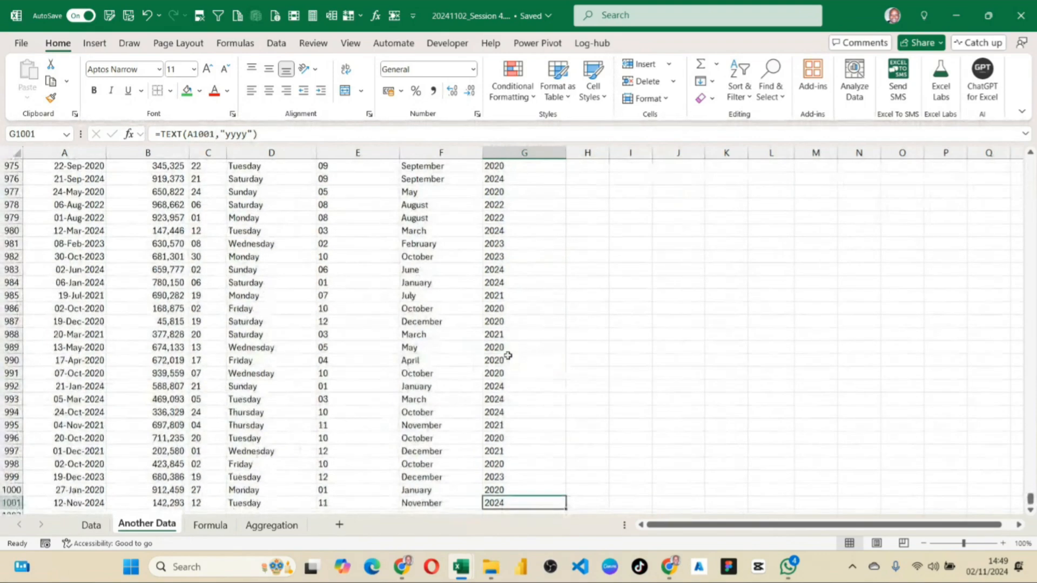
scroll(518, 355, down, 1)
scroll(505, 346, up, 9)
scroll(486, 340, up, 17)
click(341, 270)
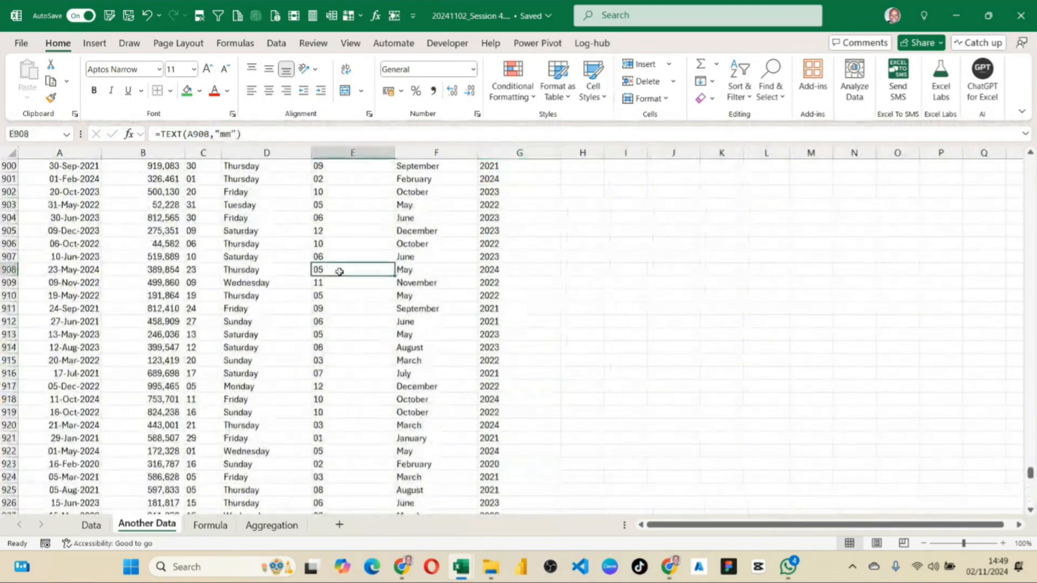
key(ctrl+Up)
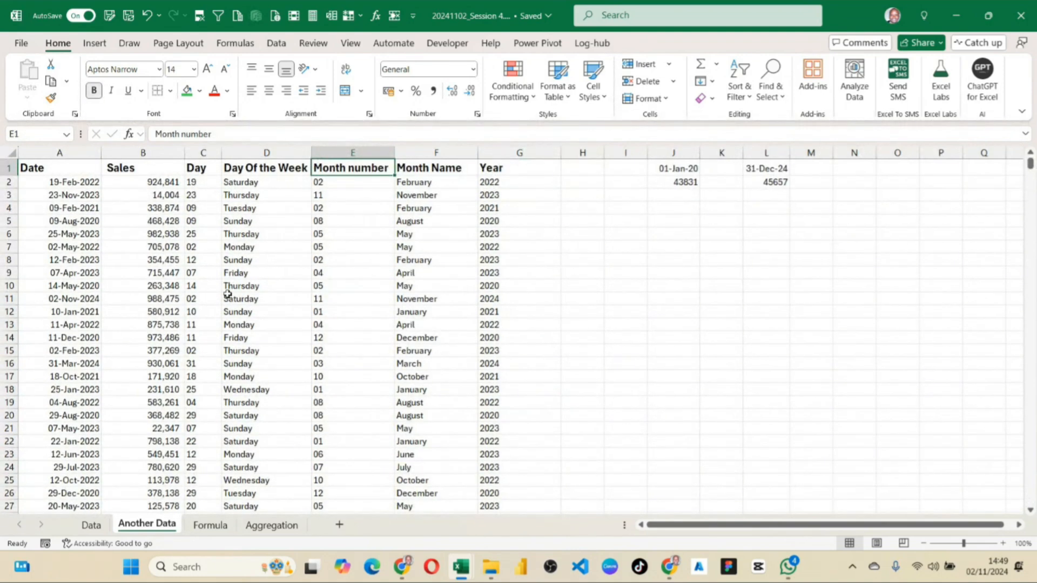
Examine the extracted day of the week, month and year columns alongside the Date and Sales values.
scroll(269, 235, down, 3)
scroll(269, 235, up, 3)
click(255, 245)
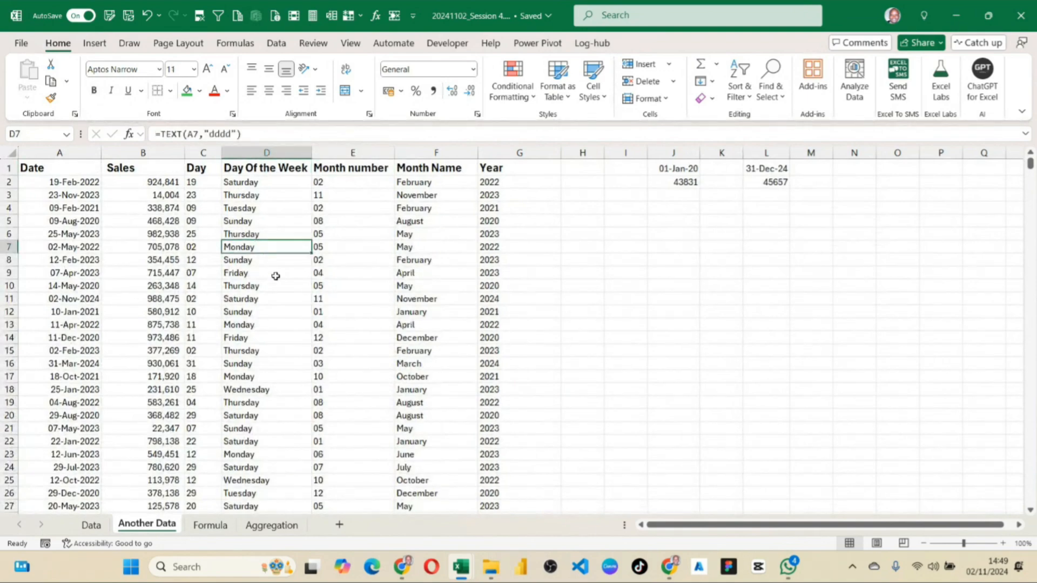
scroll(276, 287, down, 3)
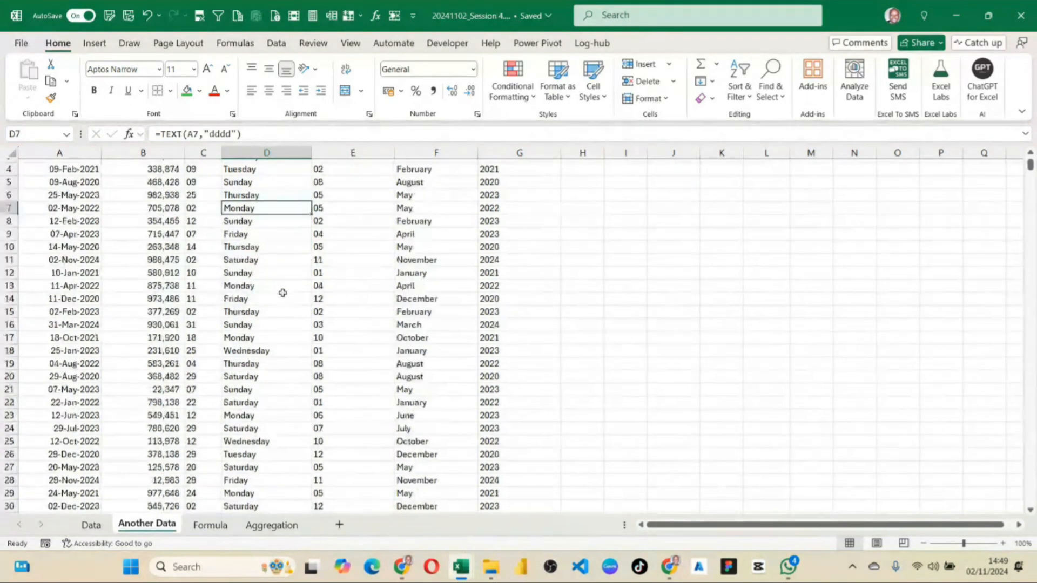
scroll(278, 289, up, 3)
scroll(280, 290, down, 5)
scroll(282, 293, up, 5)
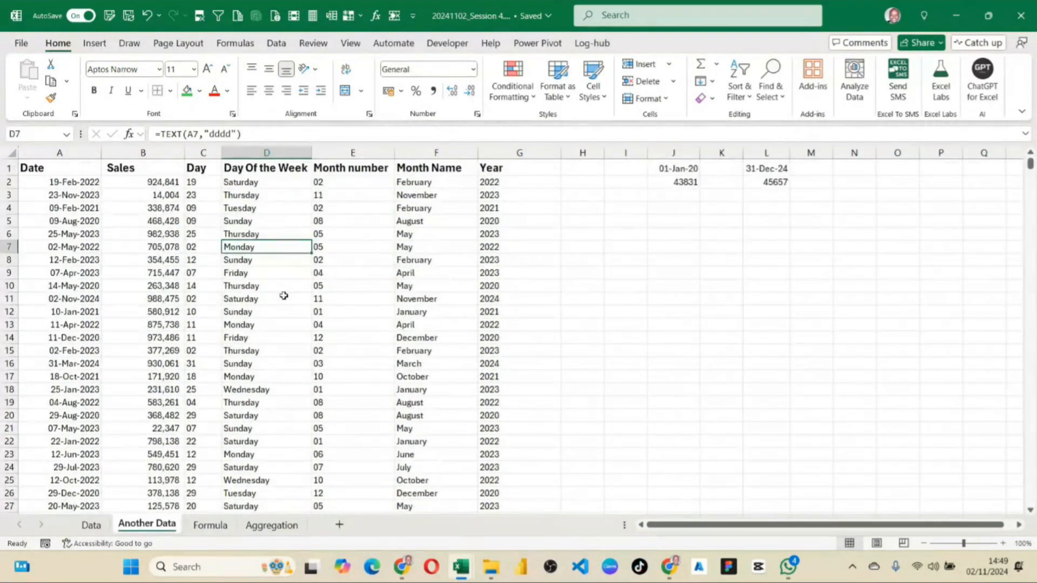
scroll(283, 296, down, 7)
scroll(282, 294, up, 7)
click(251, 184)
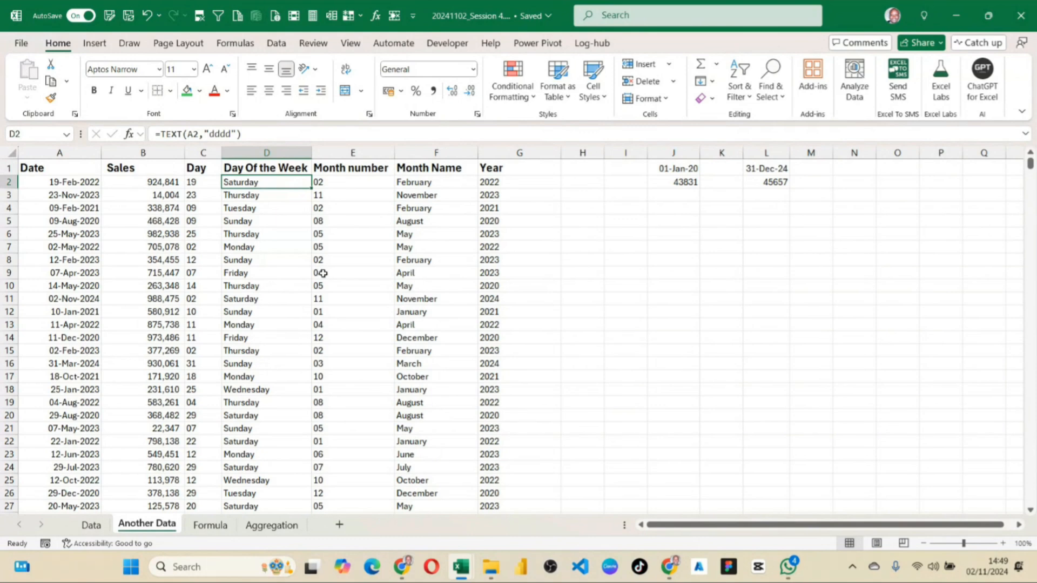
click(143, 185)
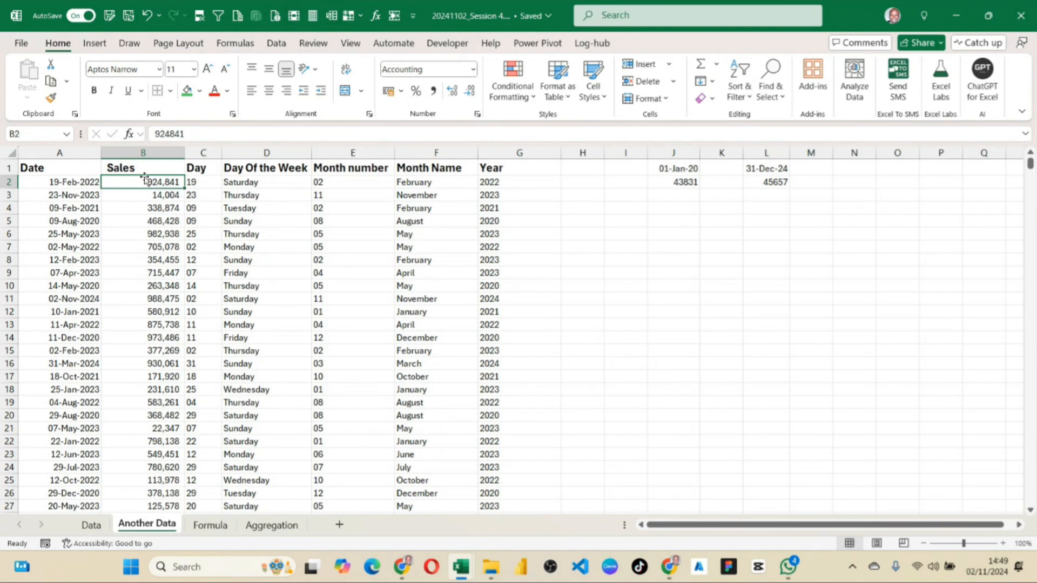
click(513, 182)
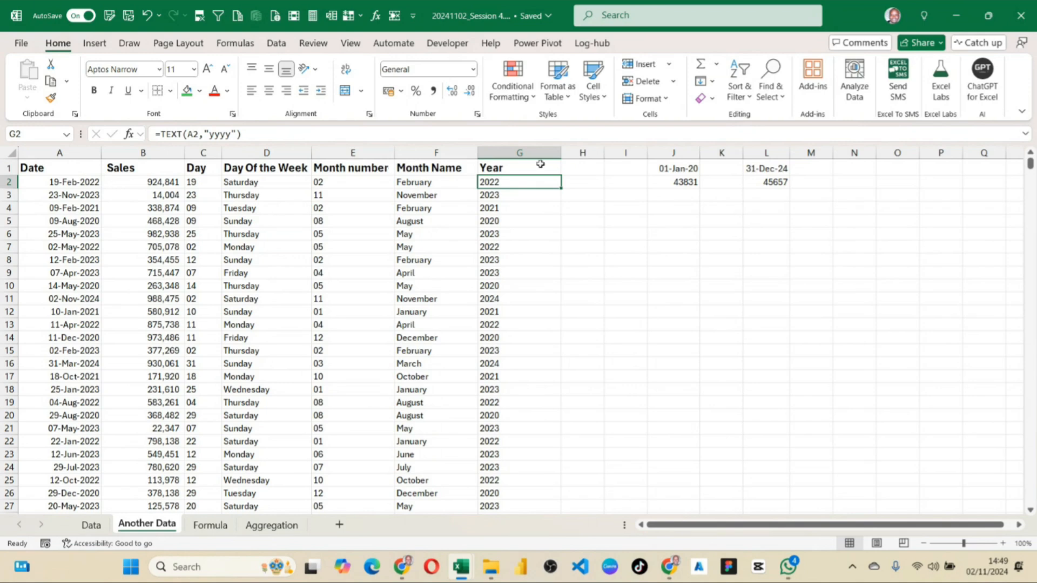
click(574, 182)
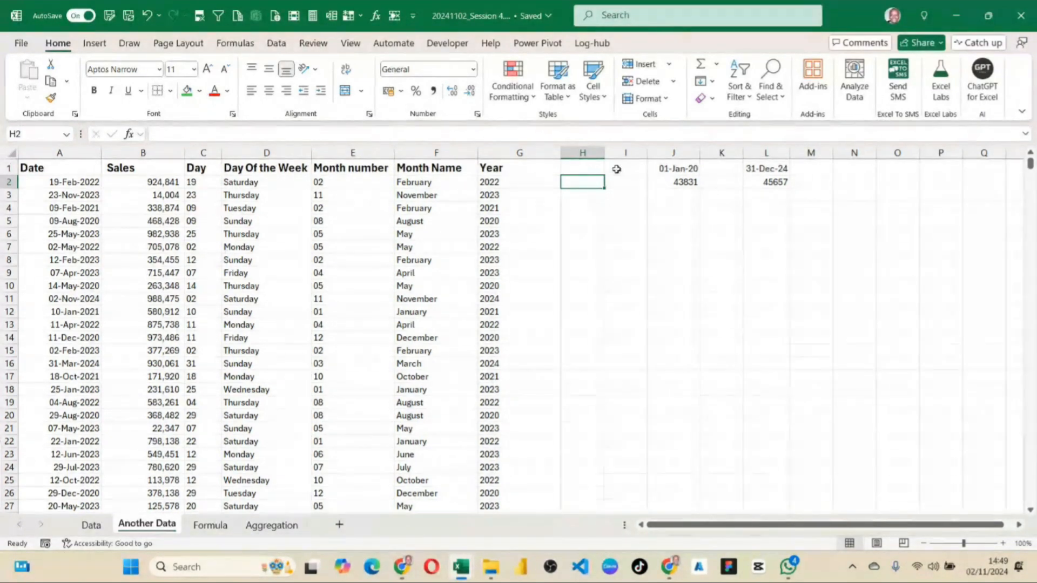
scroll(194, 234, down, 7)
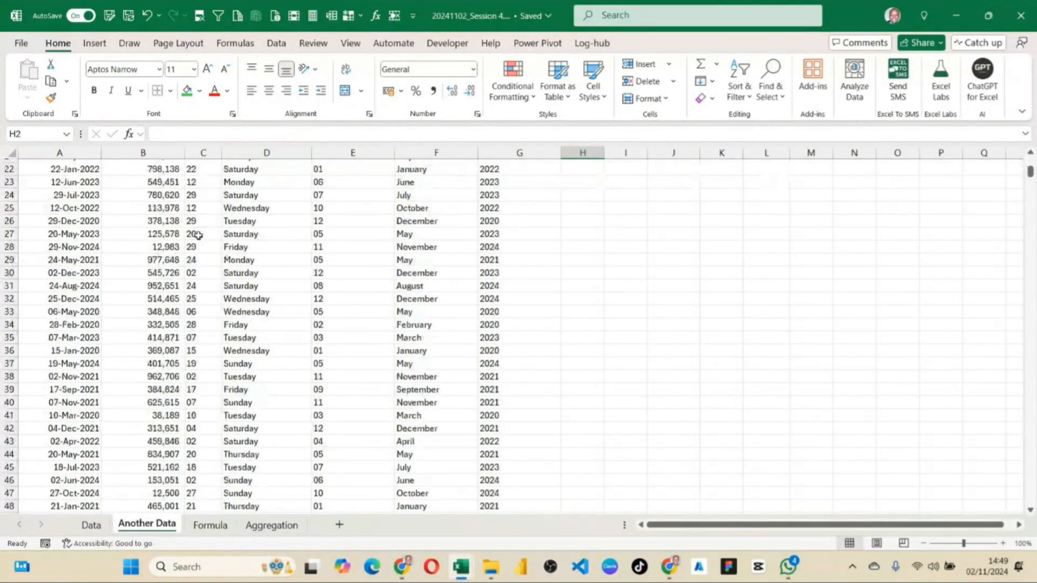
scroll(216, 226, up, 7)
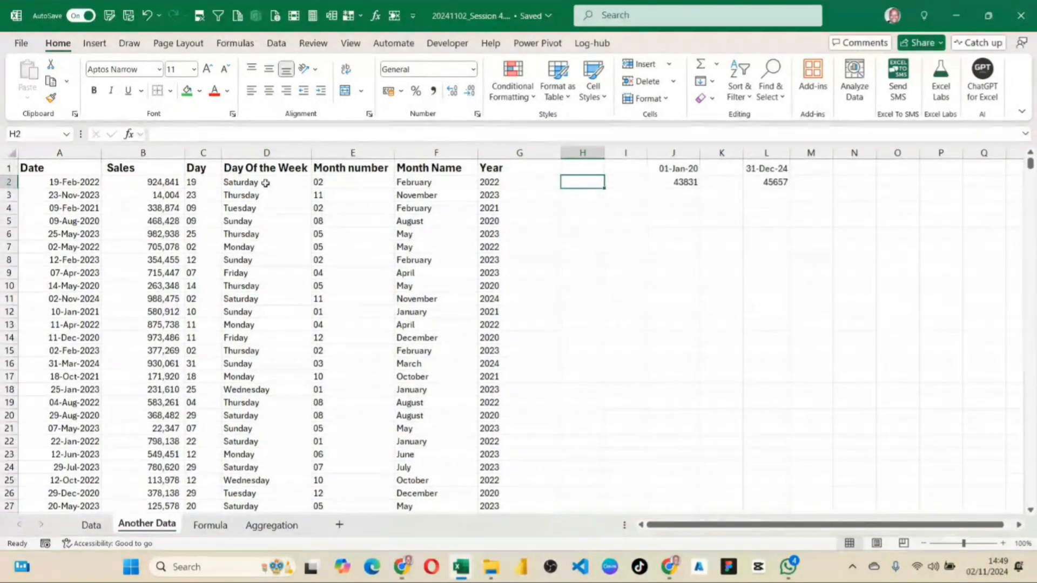
click(222, 287)
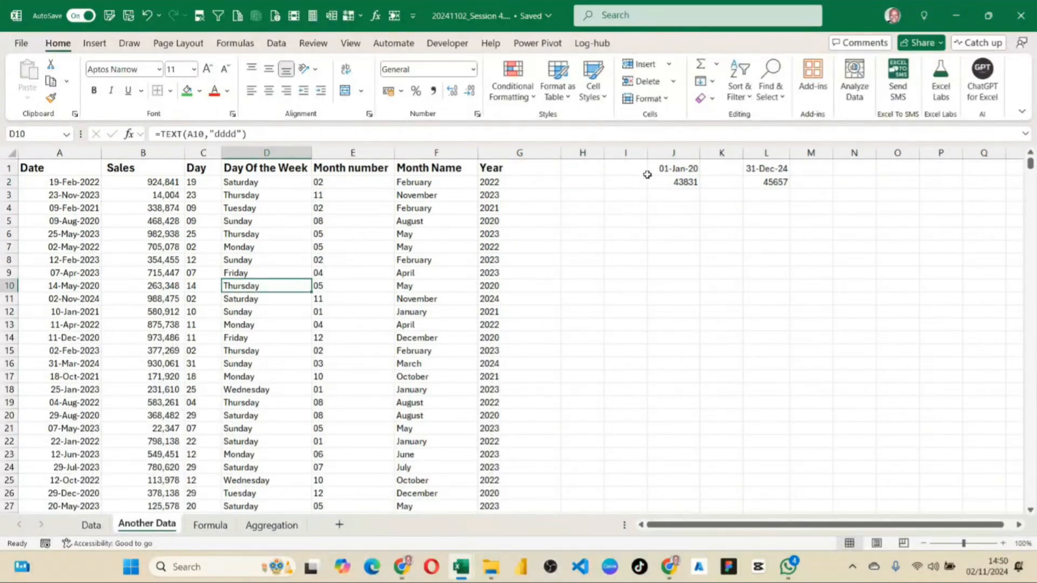
click(585, 179)
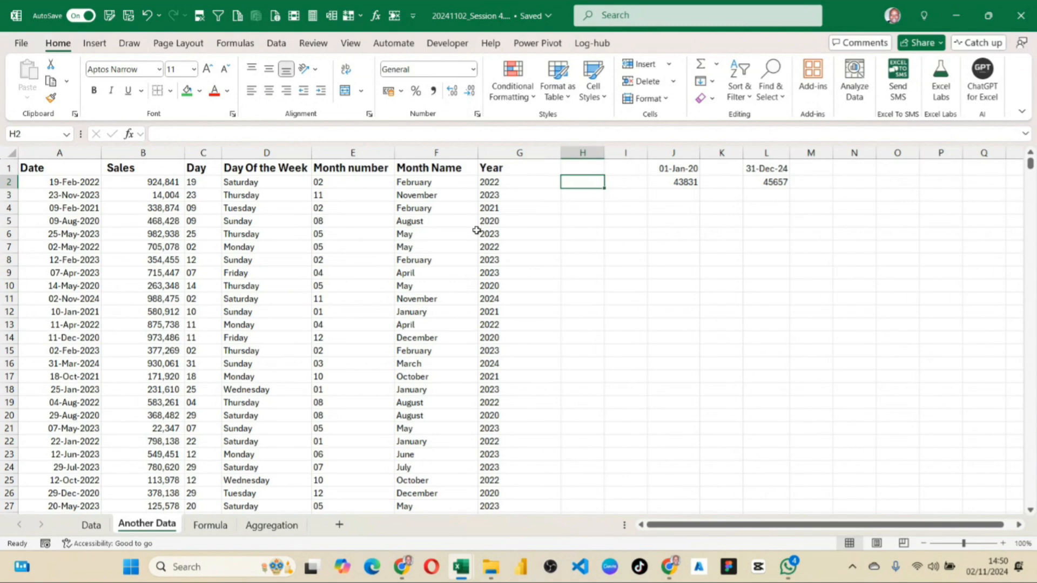
Freeze the top row of the Another Data sheet and check the headers while going through the data.
click(152, 221)
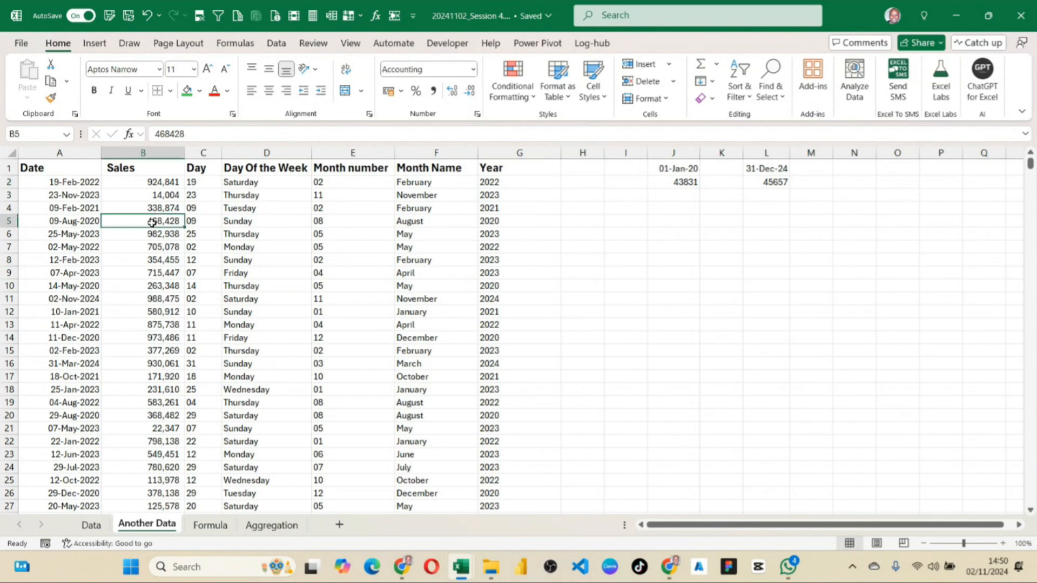
click(351, 43)
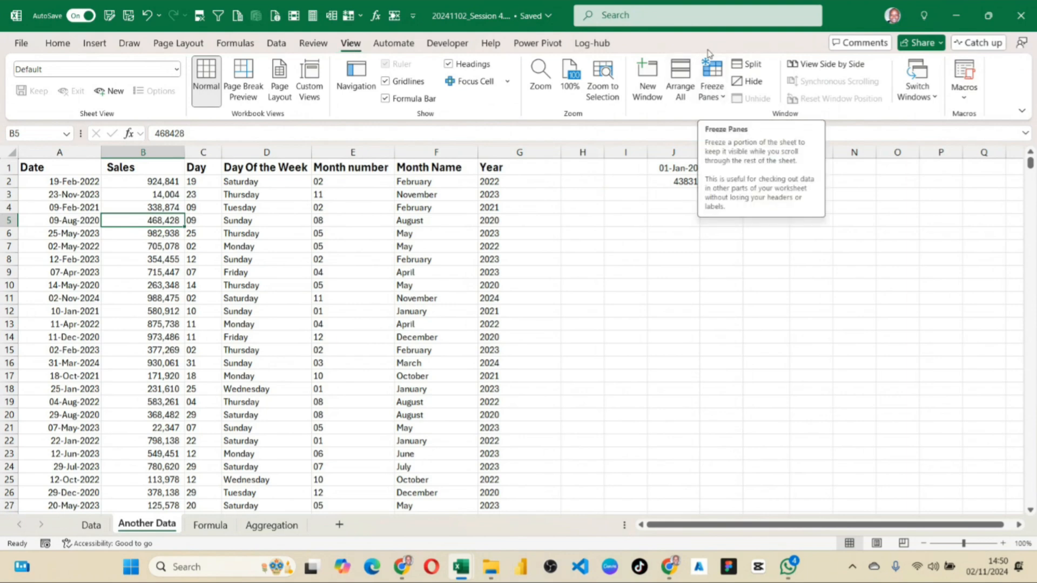
click(721, 97)
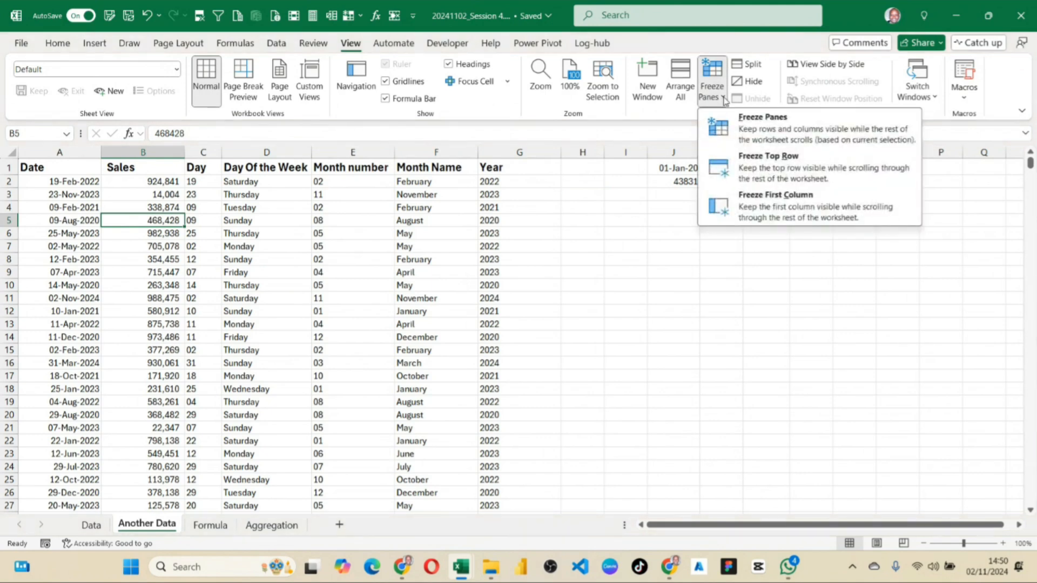
click(796, 171)
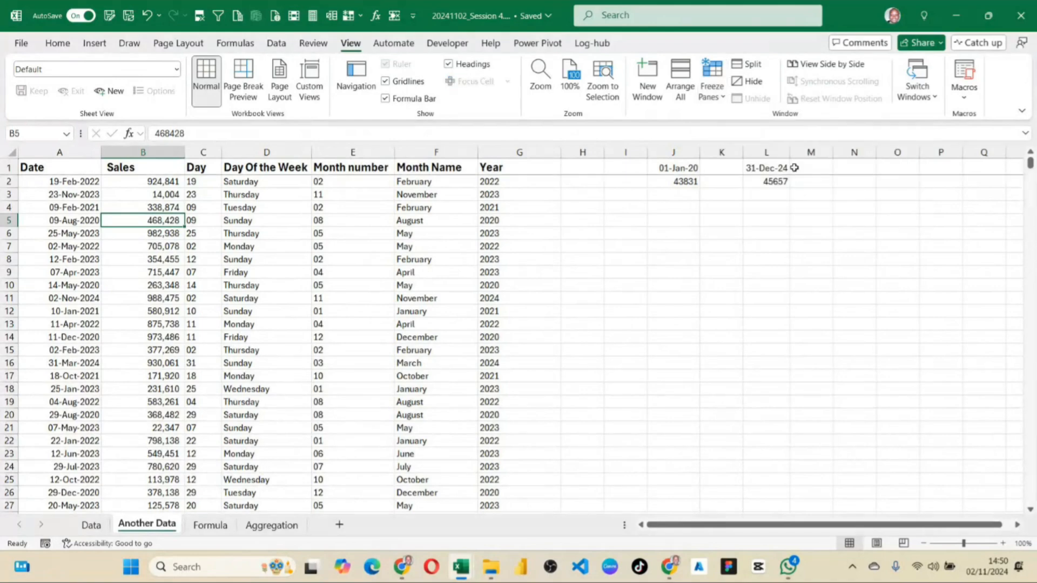
scroll(236, 359, down, 2)
scroll(238, 359, down, 3)
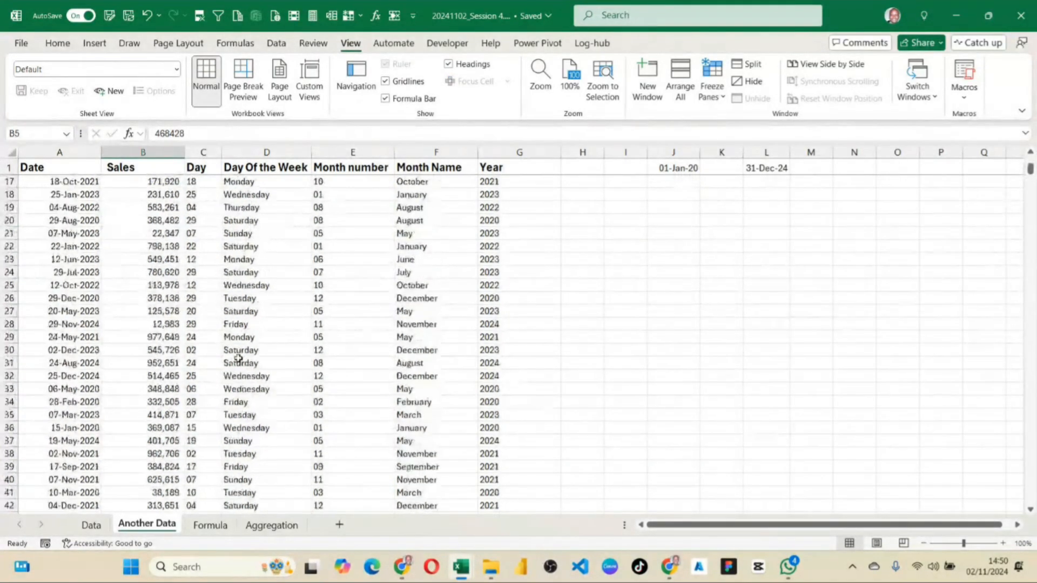
scroll(240, 359, up, 5)
click(298, 207)
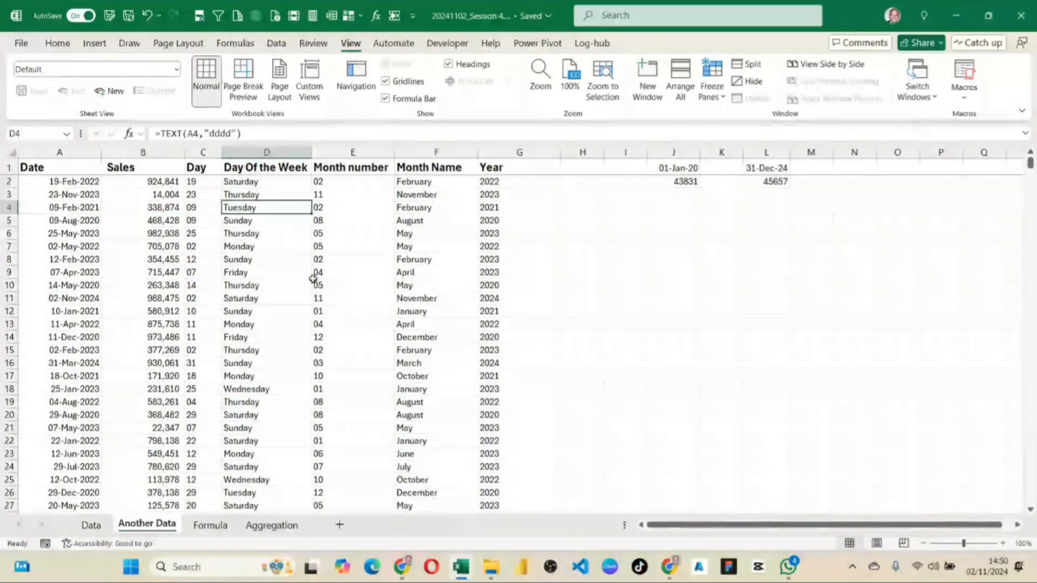
scroll(319, 303, down, 7)
scroll(324, 313, up, 7)
drag(346, 247, 381, 259)
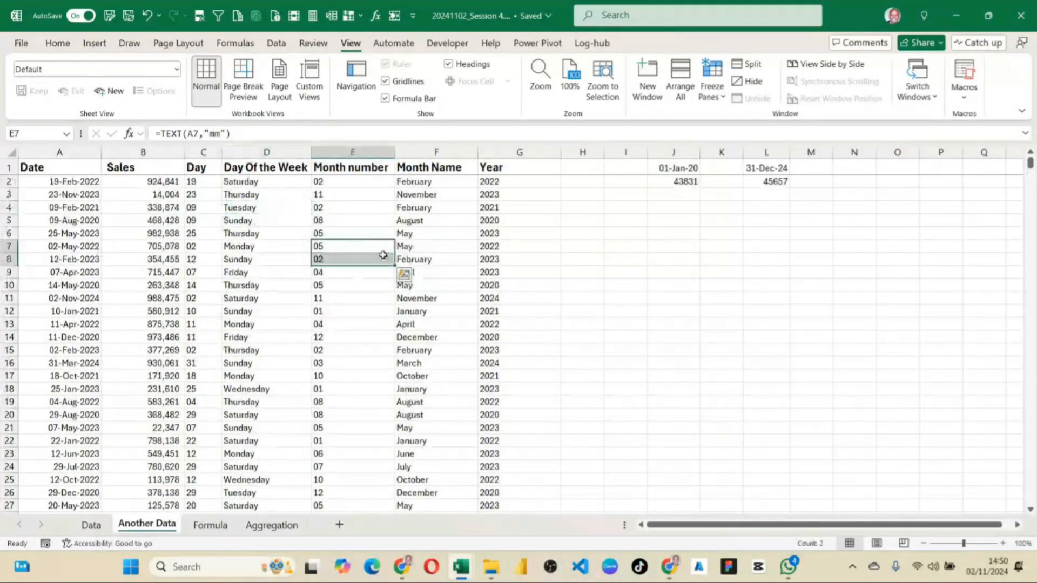